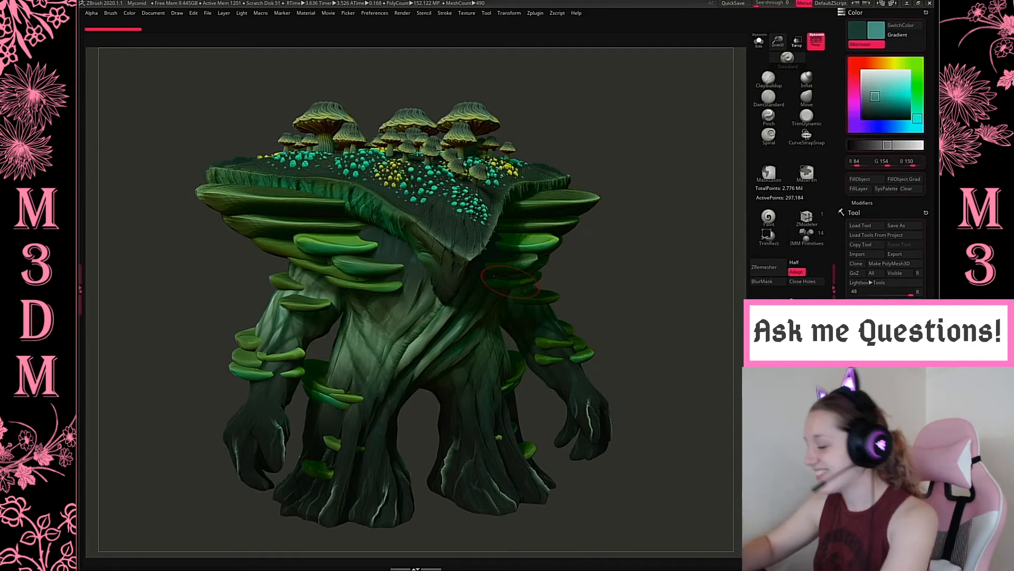
Make the mushroom creature's main body the active subtool.
left_click_drag(606, 158, 634, 156)
left_click_drag(668, 256, 691, 324)
left_click_drag(689, 281, 668, 270)
left_click(491, 306, "alt")
left_click_drag(696, 193, 656, 251, "alt")
right_click(609, 271)
left_click_drag(779, 24, 778, 7)
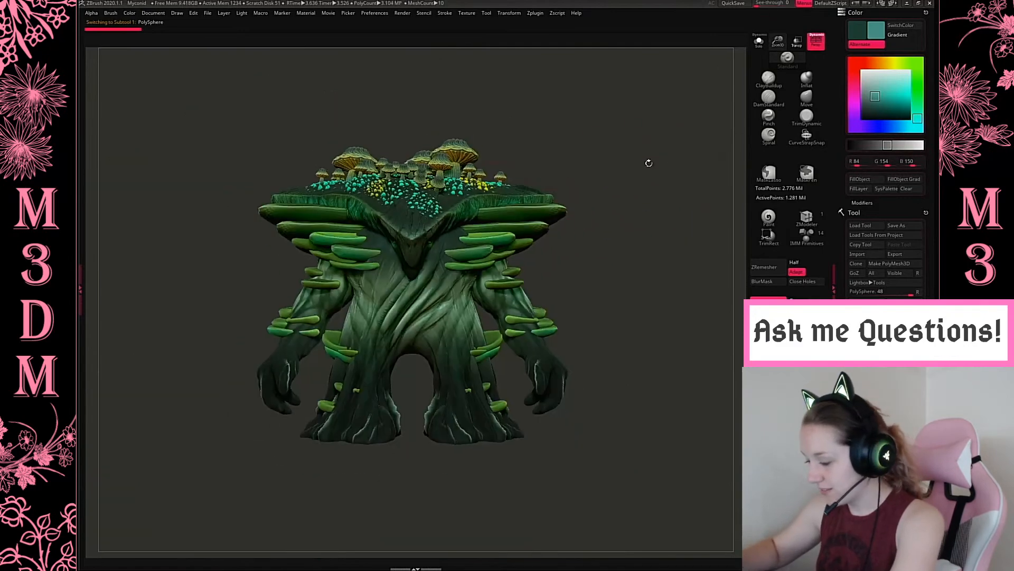
Reshape the upper edge of the flat slab on top of the body with the Move brush.
left_click_drag(623, 169, 641, 213, "alt")
left_click_drag(778, 40, 778, 64)
right_click(550, 239)
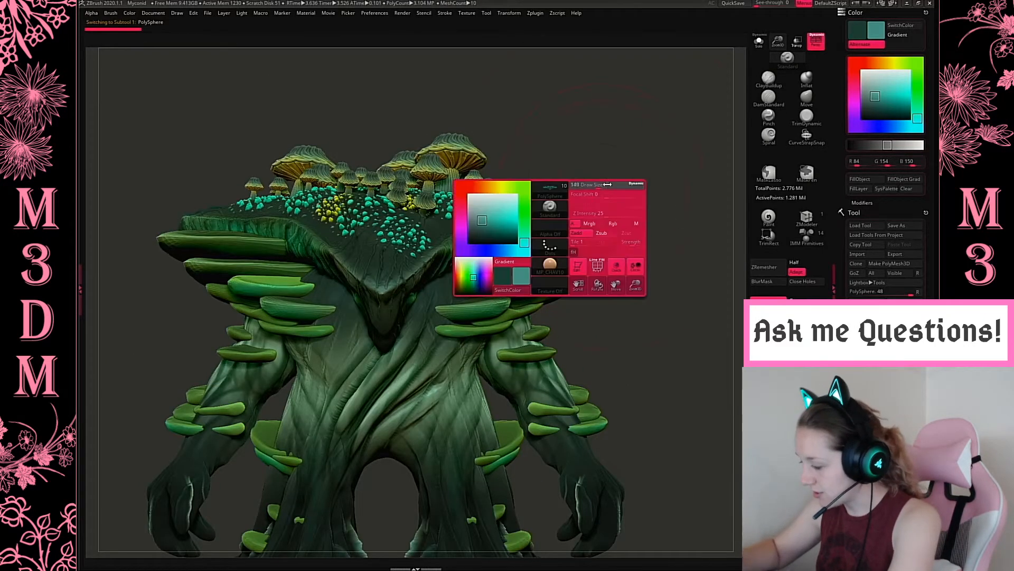
left_click(806, 97)
right_click(520, 268)
left_click_drag(566, 220, 556, 220)
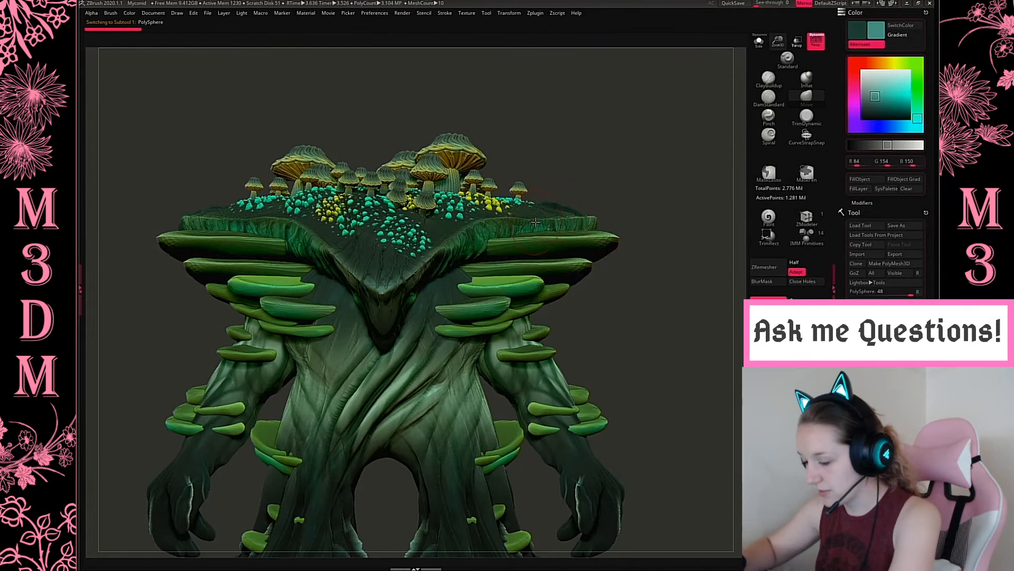
right_click(552, 205)
mouse_move(554, 205)
left_mouse_down()
mouse_move(565, 216)
mouse_move(589, 210)
left_mouse_up()
left_click_drag(665, 194, 594, 215)
mouse_move(669, 174)
left_mouse_down()
mouse_move(606, 211)
mouse_move(551, 216)
left_mouse_up()
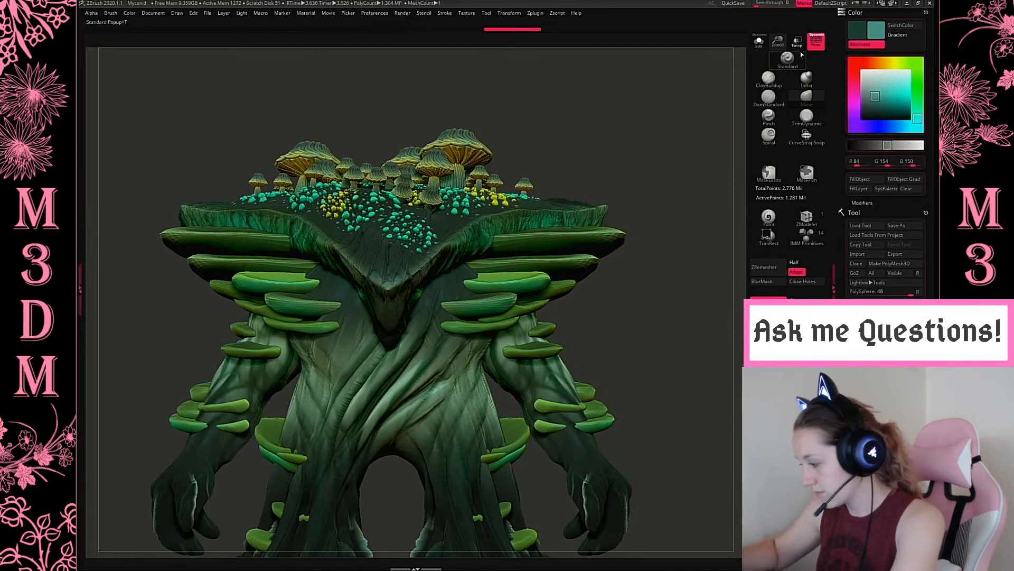
Adjust the slab's side profile with the Move brush, working from a side view.
mouse_move(647, 193)
left_mouse_down()
mouse_move(664, 201)
mouse_move(624, 254)
mouse_move(422, 385)
mouse_move(328, 394)
left_mouse_up()
key("space")
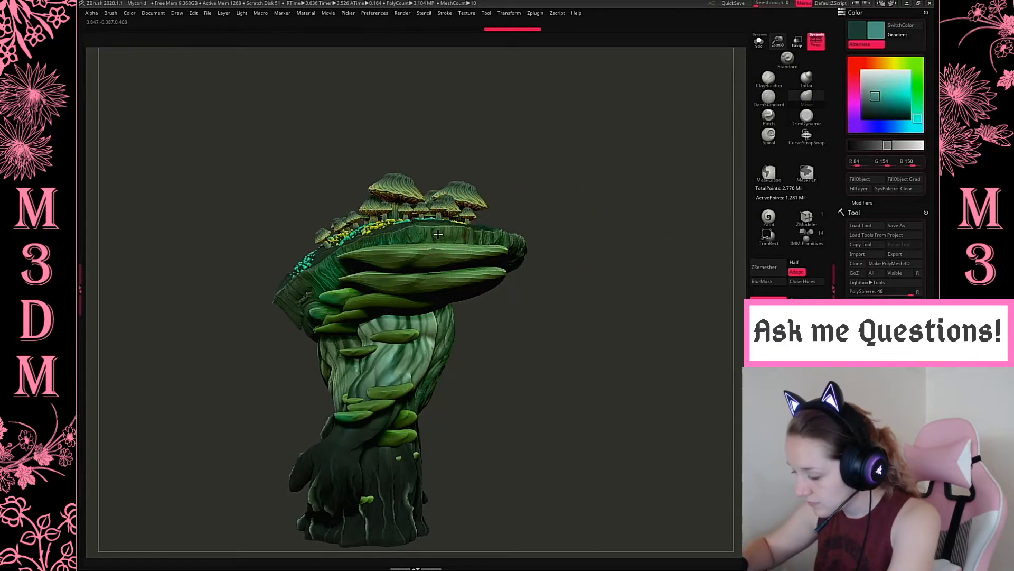
mouse_move(625, 176)
left_mouse_down()
mouse_move(522, 210)
mouse_move(568, 193)
left_mouse_up()
left_click_drag(507, 224, 466, 235)
mouse_move(654, 165)
left_mouse_down()
mouse_move(570, 180)
mouse_move(560, 169)
mouse_move(707, 154)
mouse_move(662, 260)
mouse_move(663, 288)
mouse_move(710, 270)
left_mouse_up()
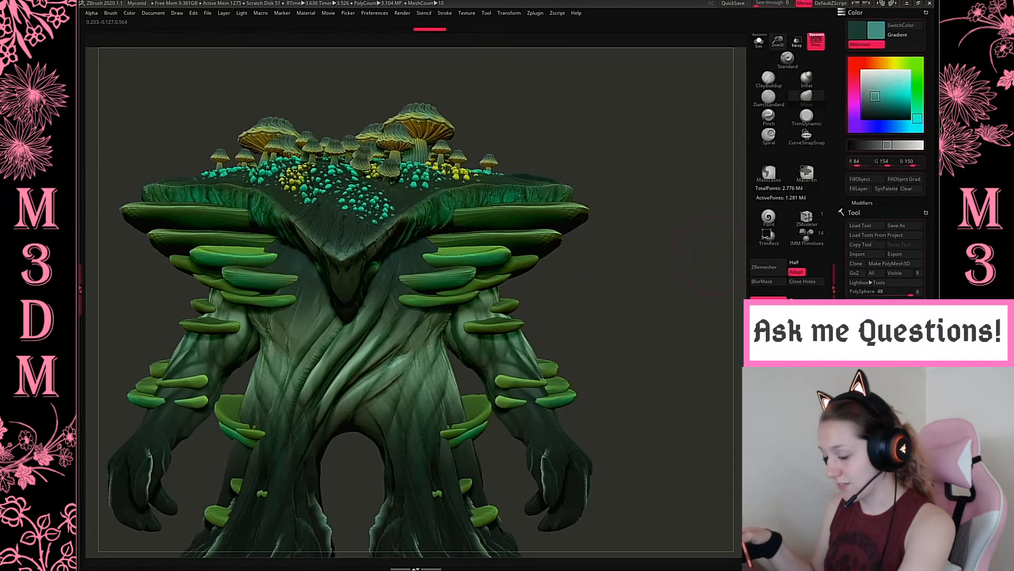
Make the bright green shelf fungi beneath the top slab the active subtool.
left_click_drag(716, 79, 707, 57, "alt")
left_click(512, 245, "alt")
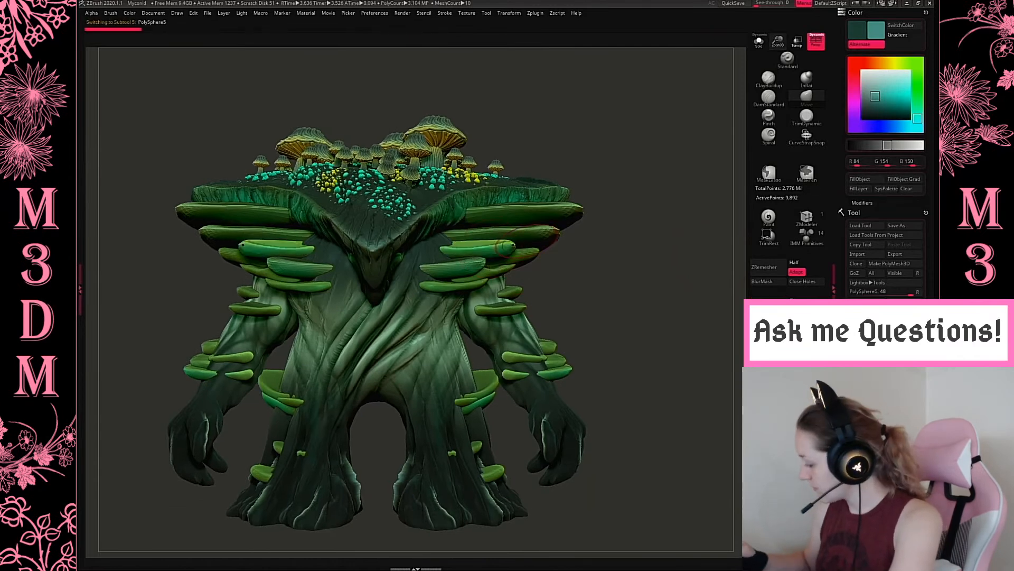
left_click_drag(930, 232, 930, 198)
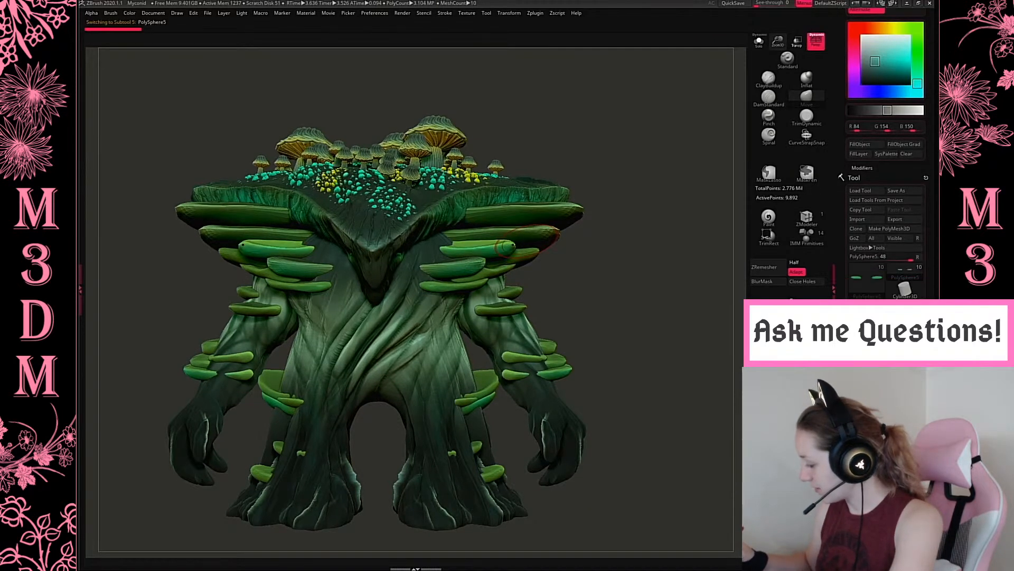
left_click_drag(930, 233, 930, 205)
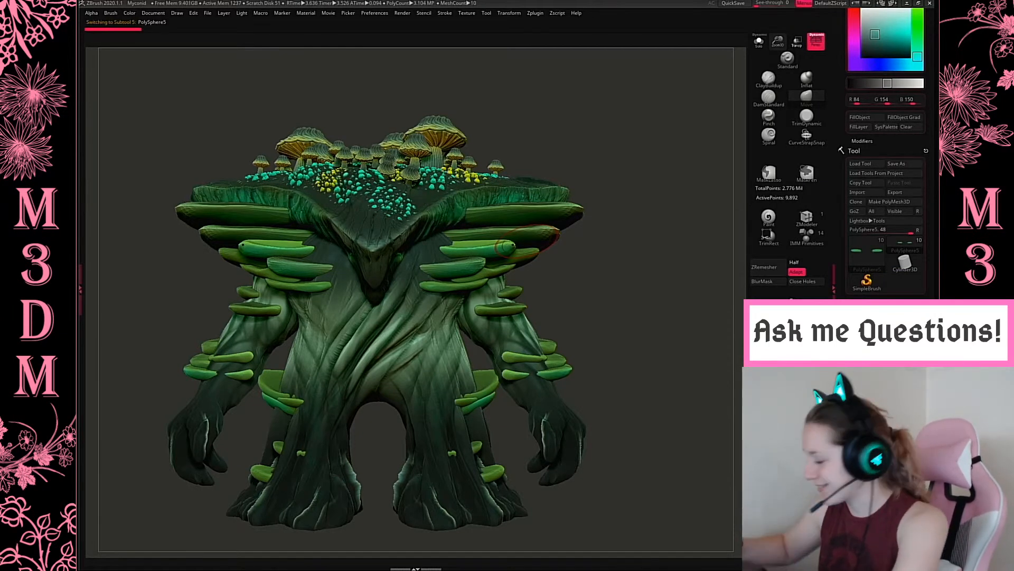
left_click_drag(928, 359, 929, 330)
left_click_drag(622, 324, 476, 359)
Switch to Chrome and open m3dmprints.com in a new tab.
key("super")
left_click(302, 562)
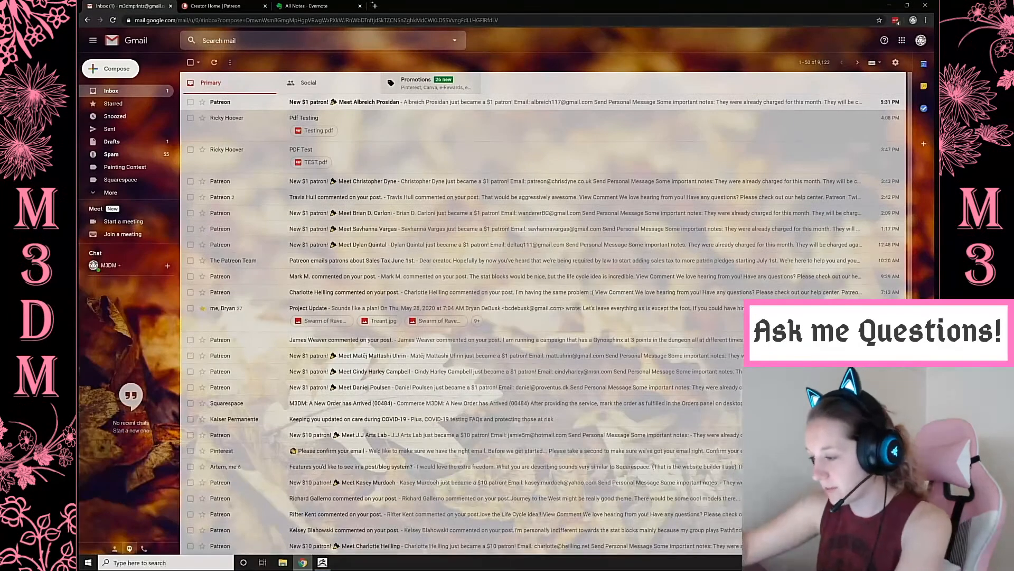
left_click(375, 6)
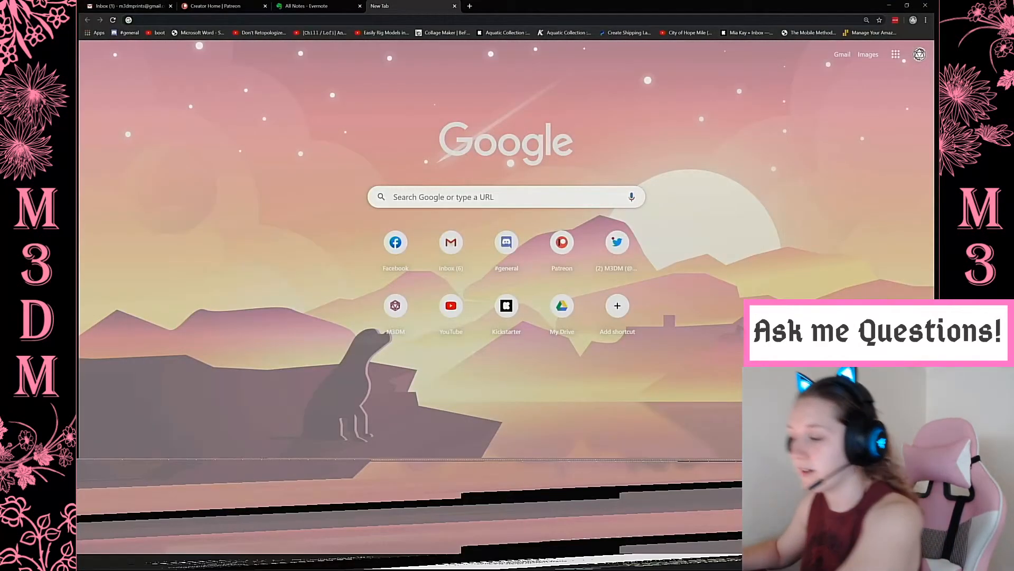
type("m3dmprints.com")
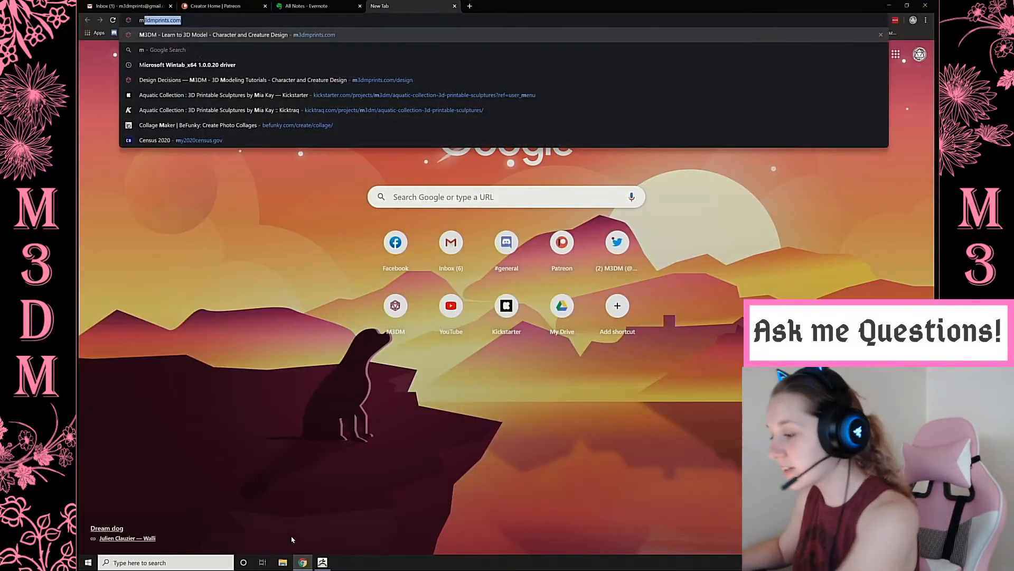
key("Return")
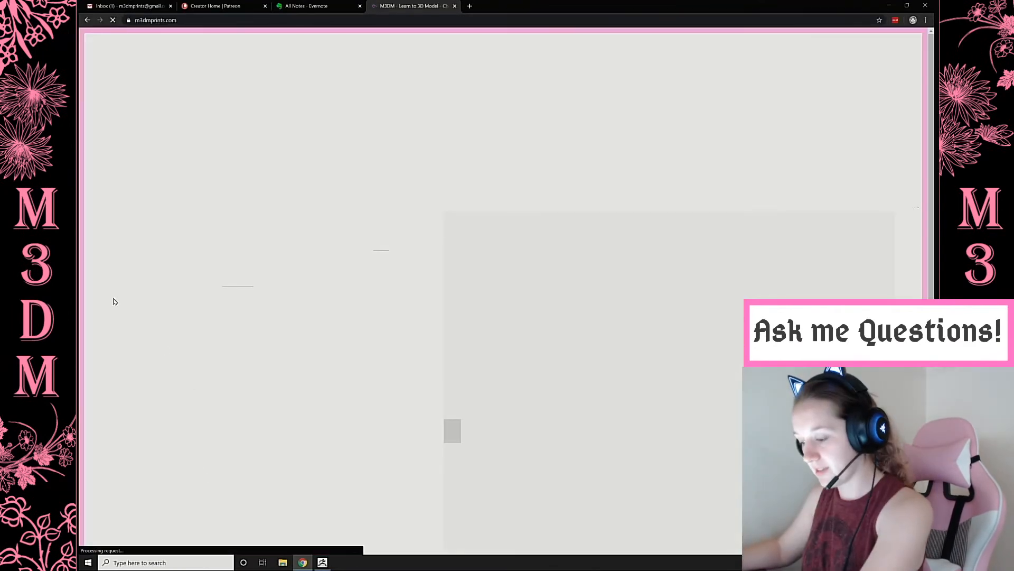
Open the Heroes June Collection post from the site's updates and examine its Tanky Myconid section.
left_click(125, 110)
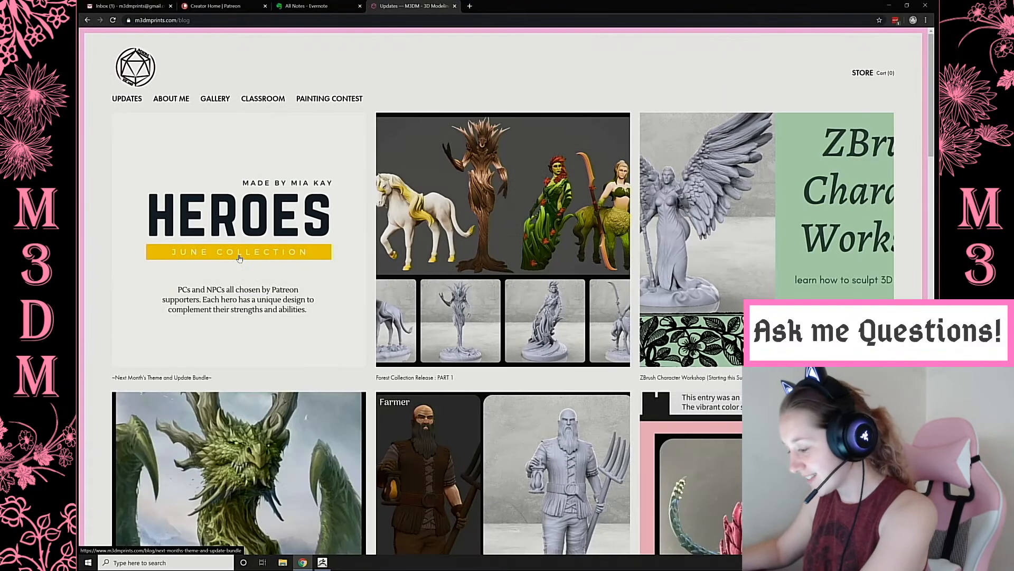
left_click(245, 258)
scroll(556, 275, "down", 10)
scroll(555, 273, "down", 13)
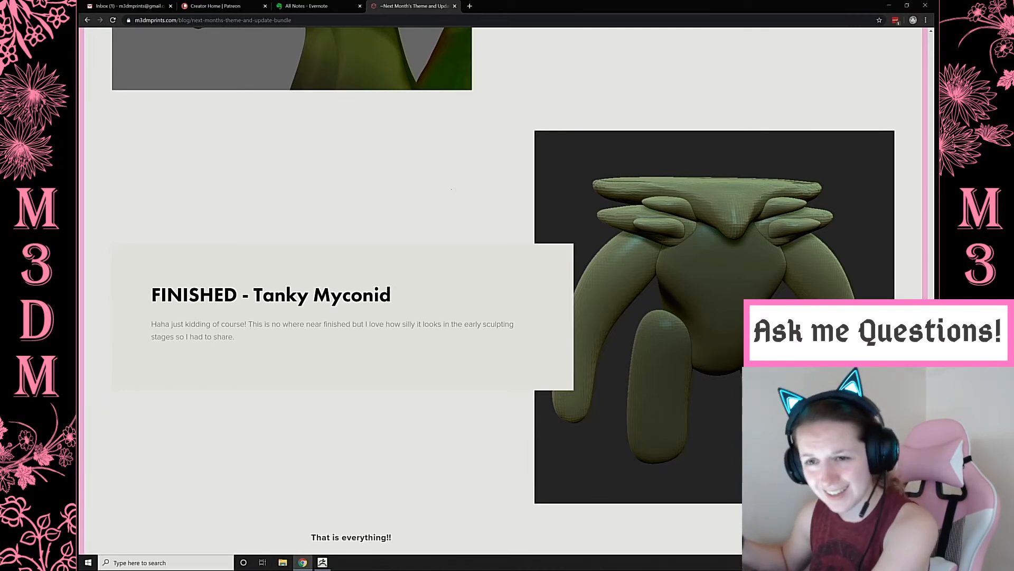
Switch back to ZBrush and nudge the large upper shelf fungi under the slab with the Move brush.
key("alt+Tab")
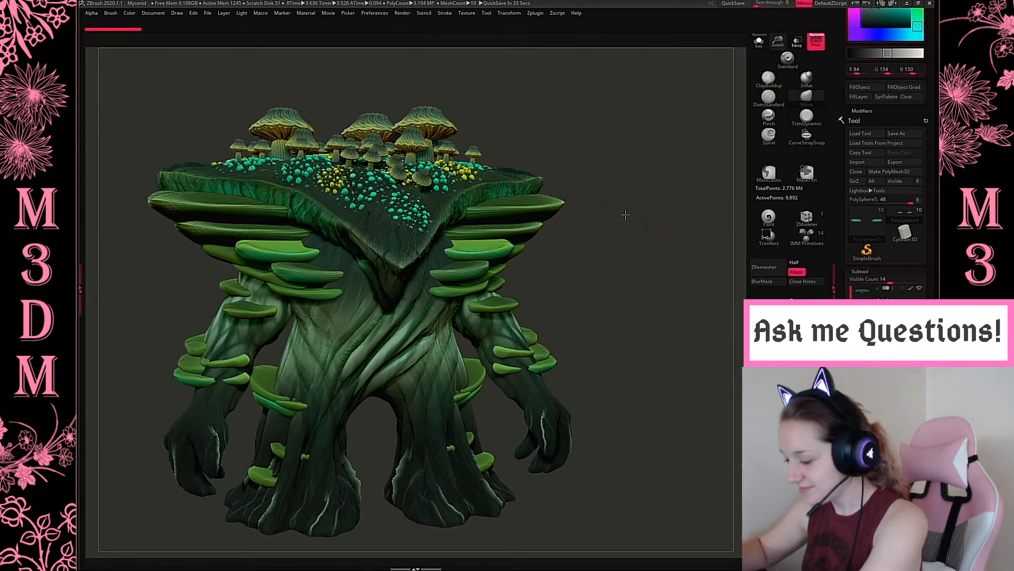
left_click_drag(639, 263, 592, 221)
left_click(575, 204, "alt")
key("space")
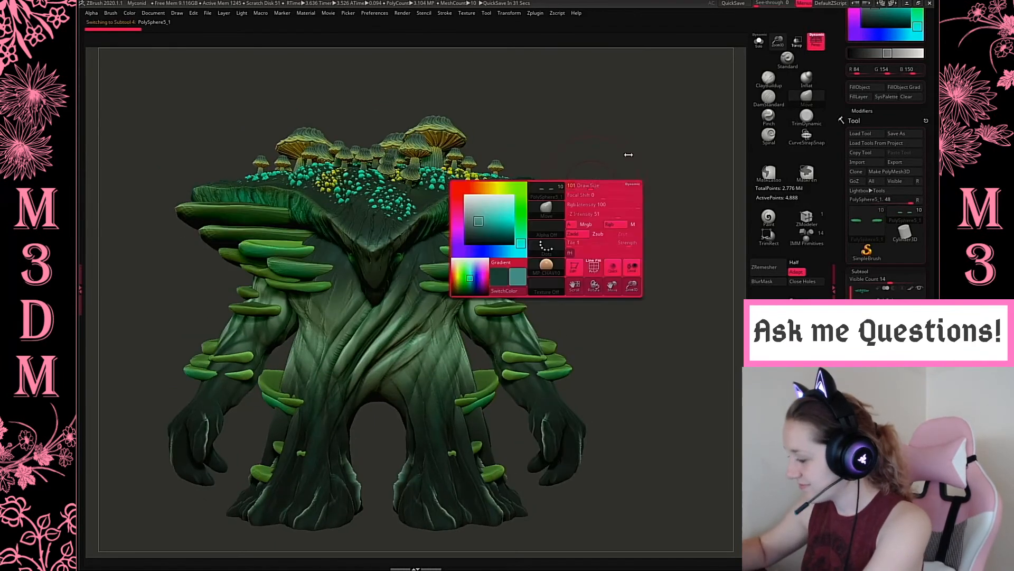
left_click_drag(528, 212, 530, 202)
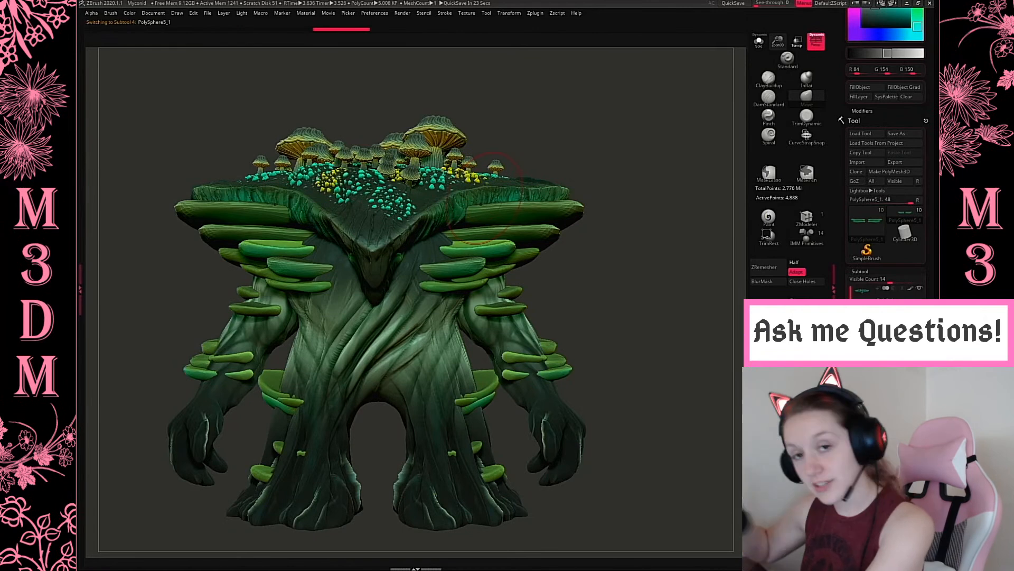
key("space")
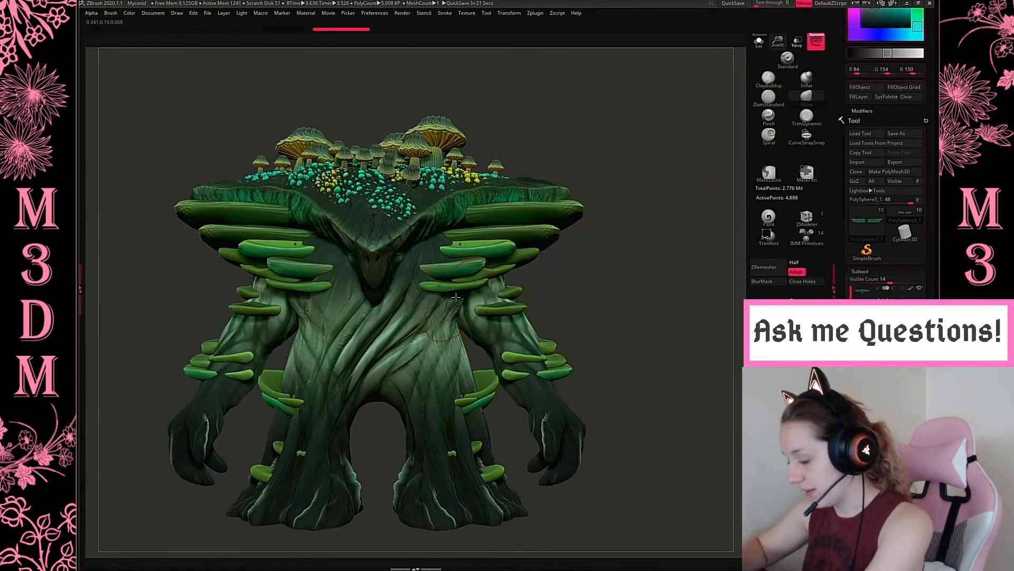
left_click(456, 302, "alt")
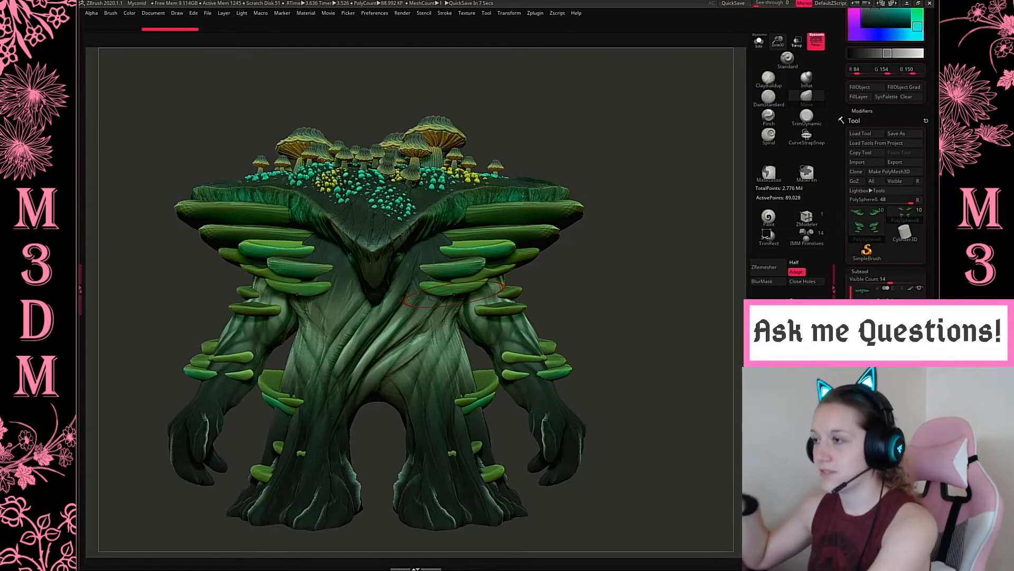
Isolate the subtool containing the two large pairs of shelf fungi directly under the slab.
left_click(453, 294, "alt")
right_click(537, 275)
left_click(759, 41)
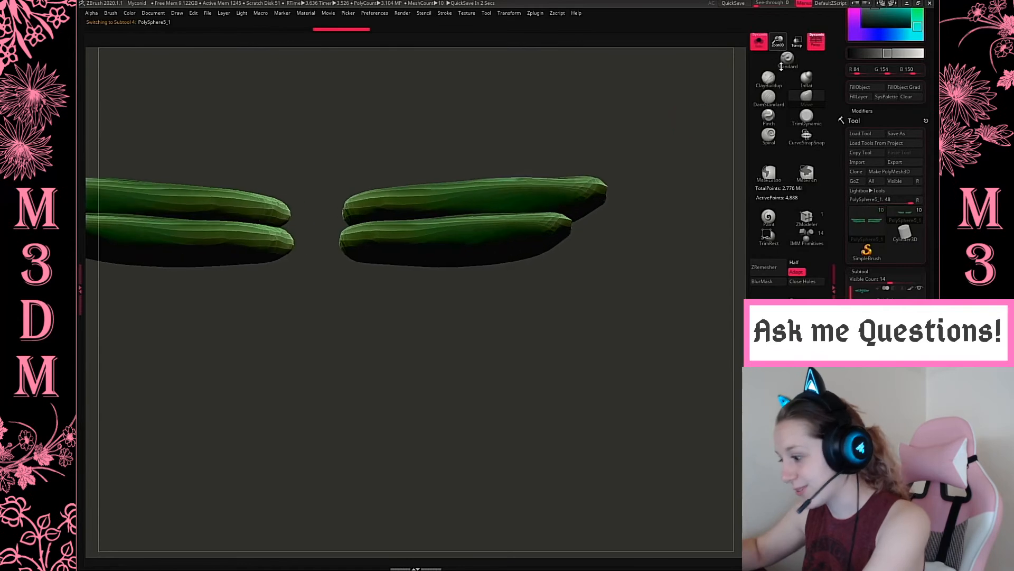
left_click_drag(575, 417, 603, 444)
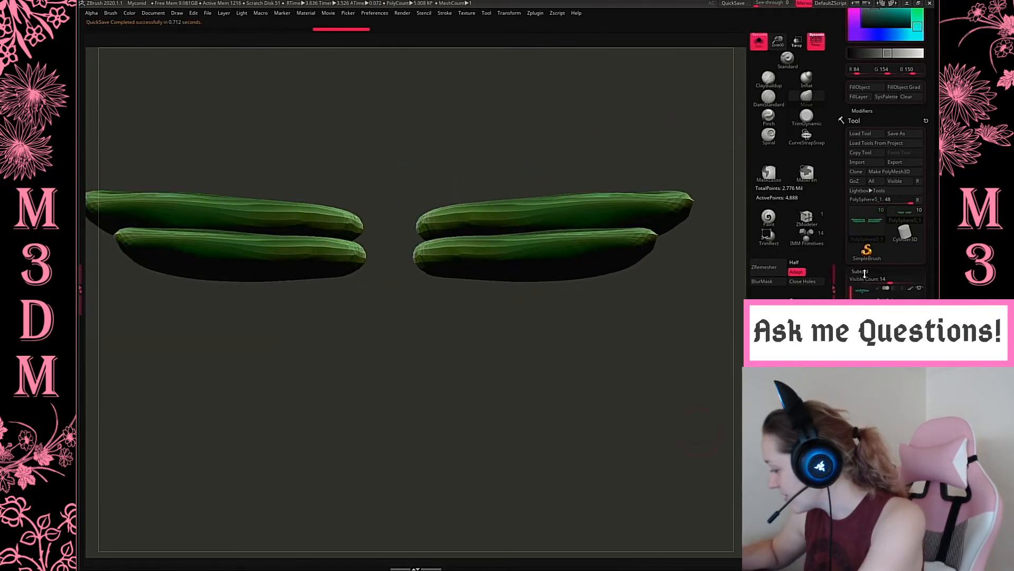
Subdivide the isolated shelf fungi mesh.
key("ctrl+d")
left_click(862, 308)
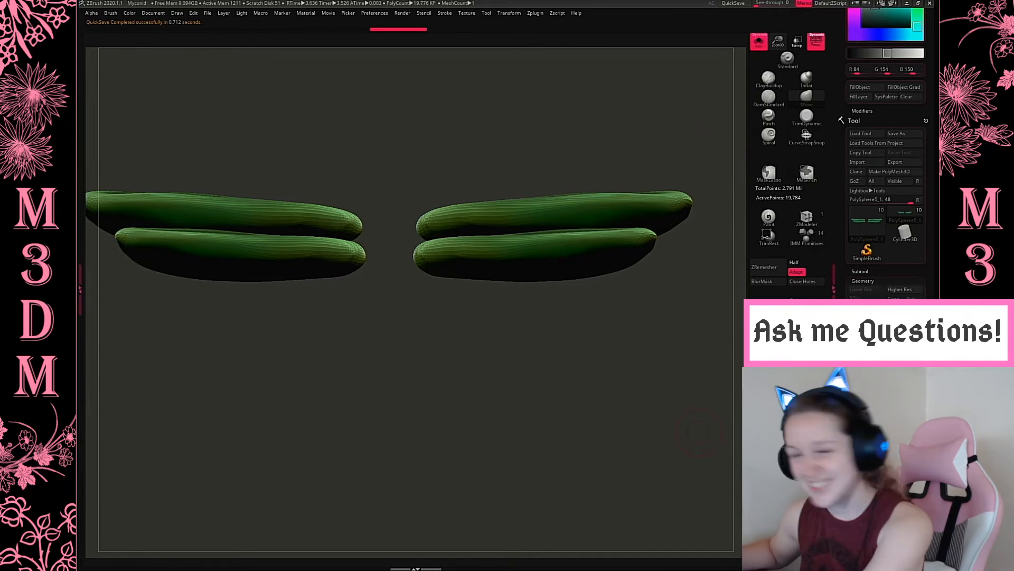
key("ctrl+d")
left_click_drag(697, 431, 679, 466)
Undo the coarse remesh of the shelf fungi and remesh them at a much higher resolution.
key("ctrl+z")
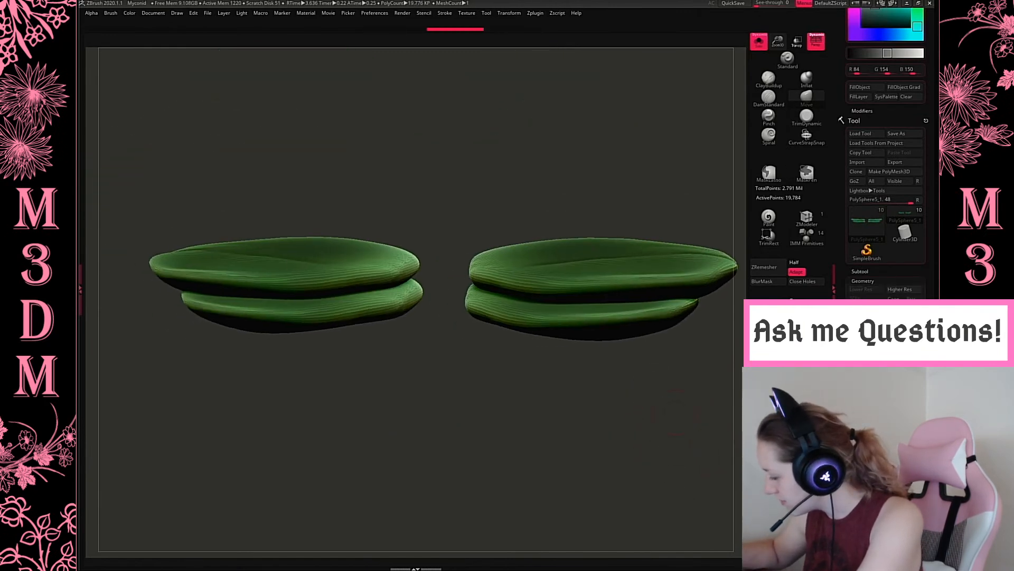
key("ctrl+shift+z")
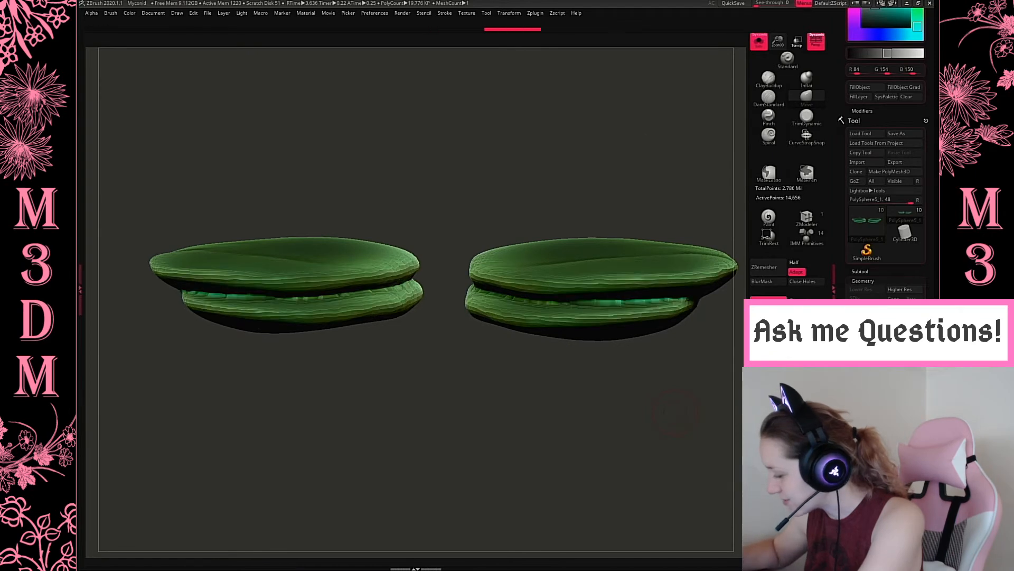
key("ctrl+z")
left_click(768, 300)
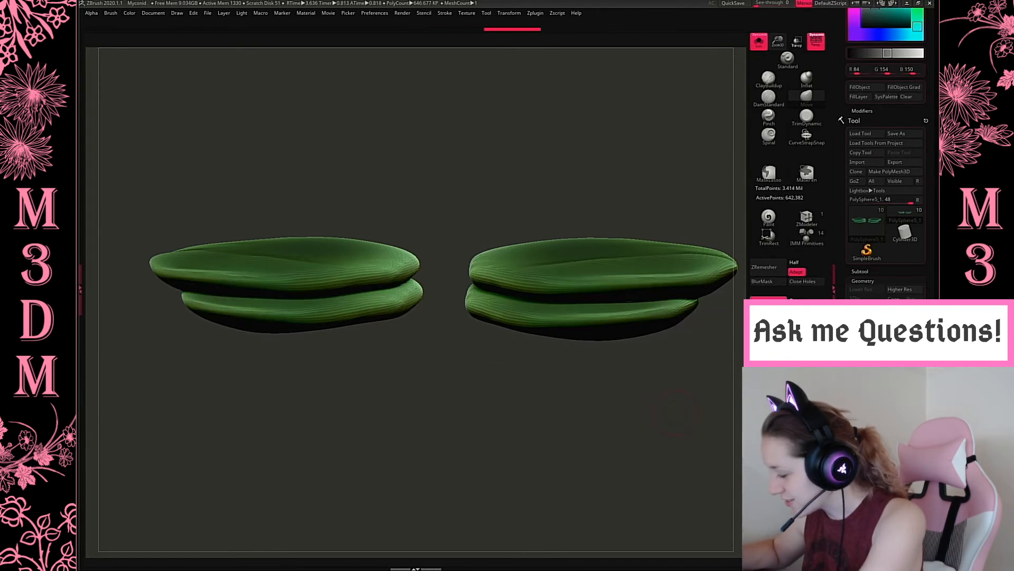
Smooth the surfaces and outer ends of the two isolated shelf fungi.
left_click_drag(586, 424, 607, 437, "shift")
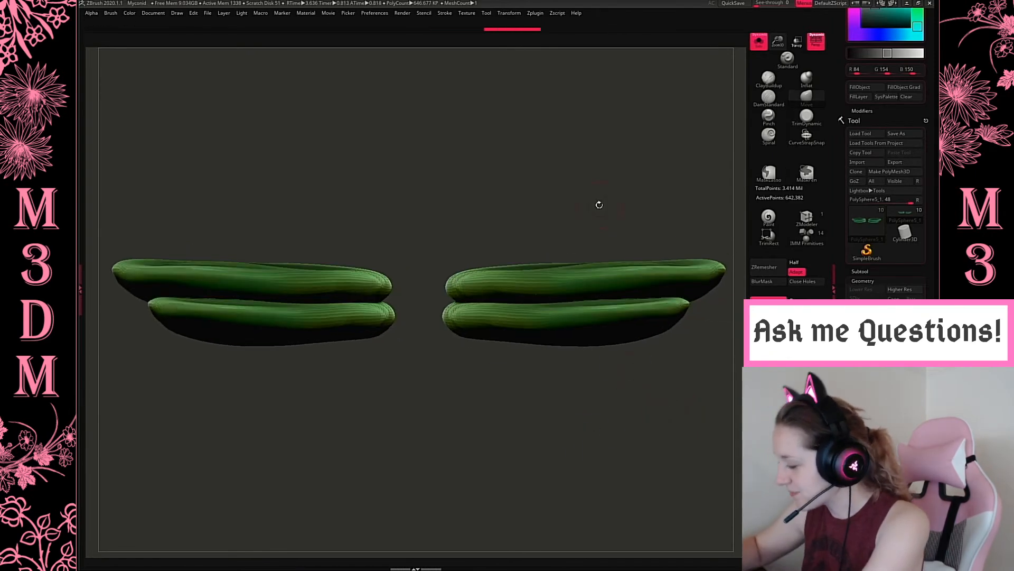
mouse_move(526, 319)
left_mouse_down("shift")
mouse_move(457, 328)
mouse_move(560, 311)
left_mouse_up("shift")
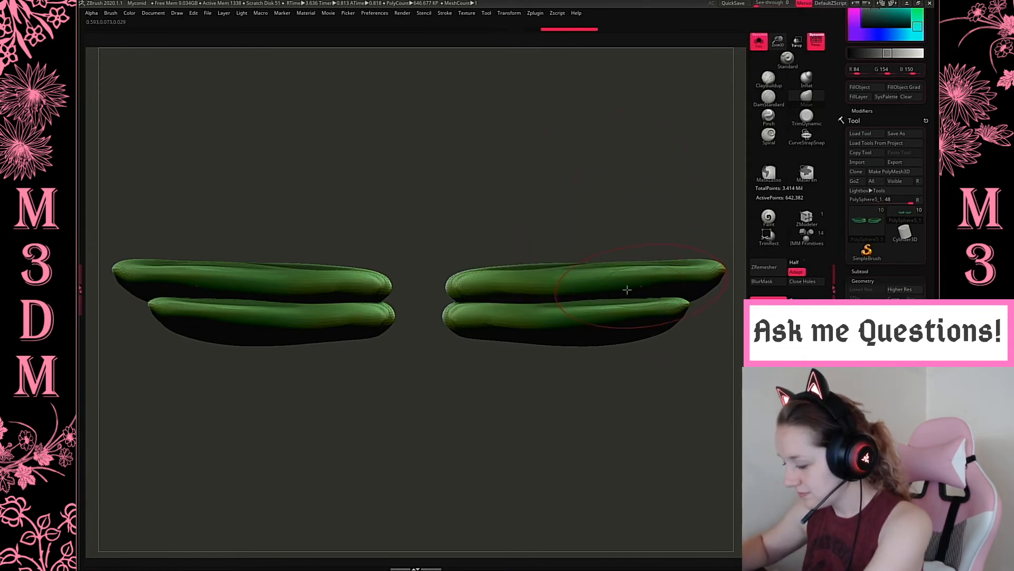
left_click_drag(638, 286, 642, 302, "shift")
left_click_drag(640, 399, 564, 409, "alt")
left_click_drag(661, 364, 602, 367)
left_click_drag(689, 297, 696, 315, "shift")
left_click_drag(708, 390, 700, 442, "shift")
Set up the DamStandard brush with the streaky Alpha 62 and a draw size of 77.
key("space")
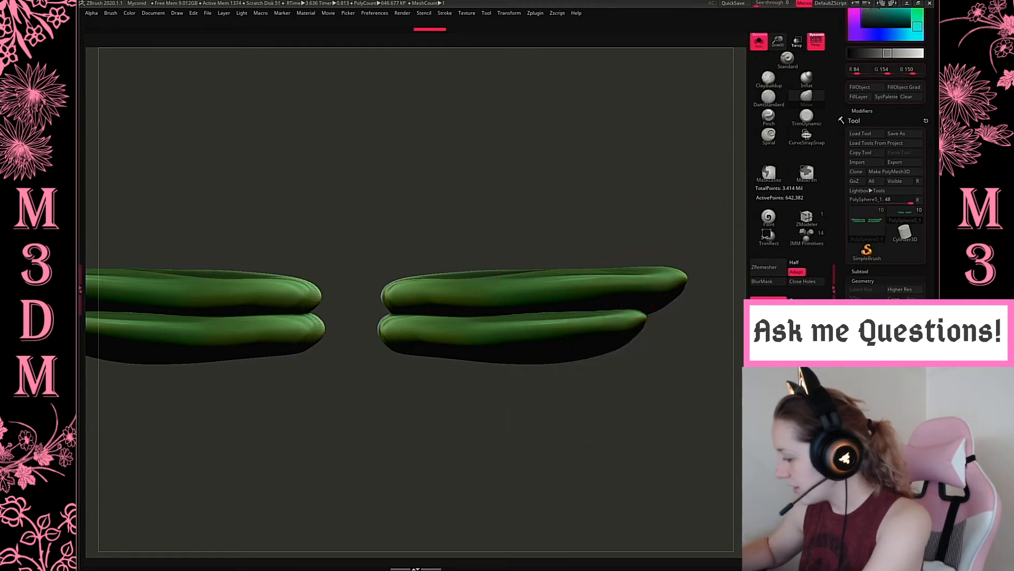
left_click(774, 98)
key("space")
left_click(528, 212)
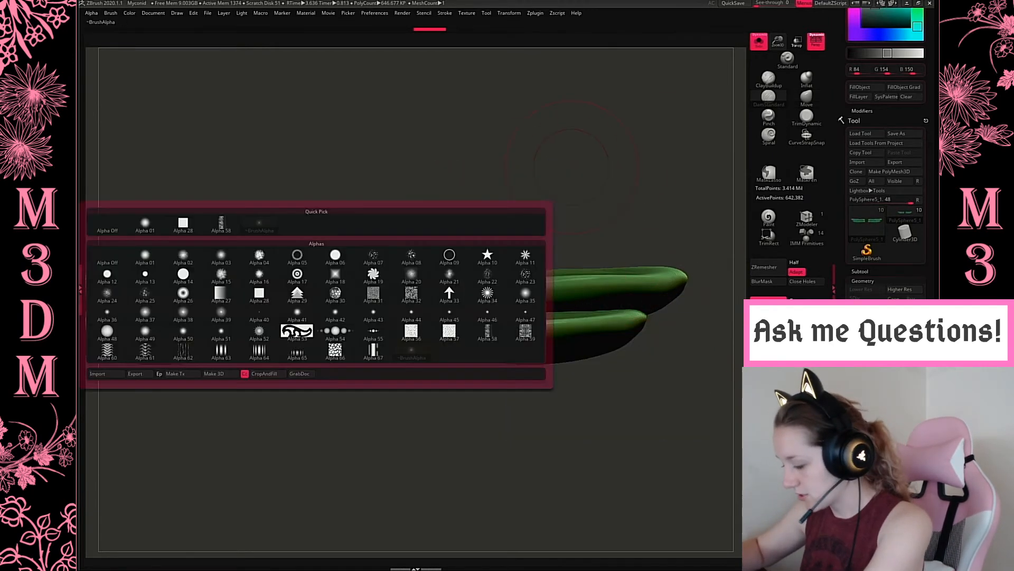
left_click(196, 348)
key("space")
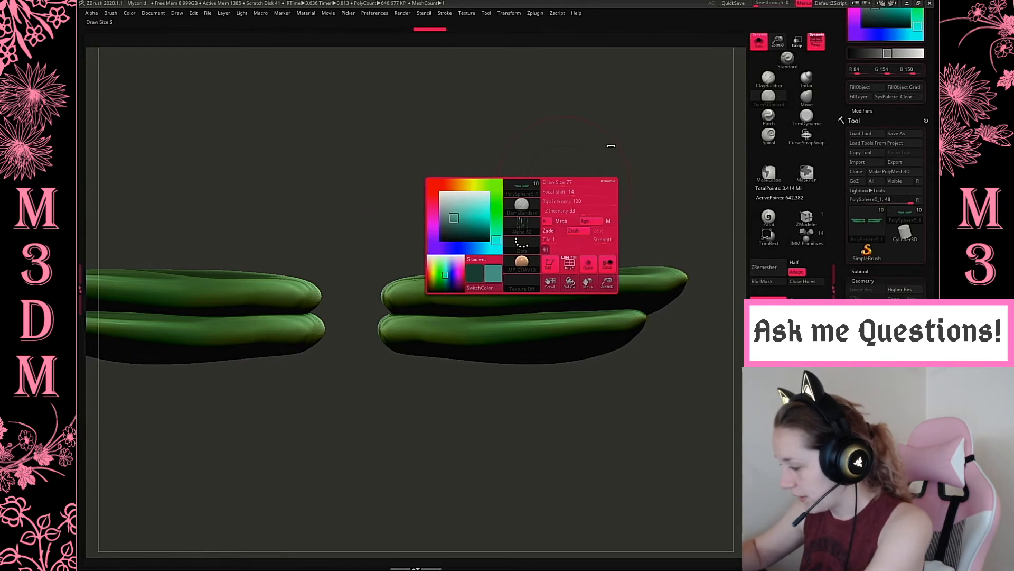
Try alpha-textured DamStandard strokes on the large shelf fungi with the whole creature shown, and undo them.
left_click(759, 41)
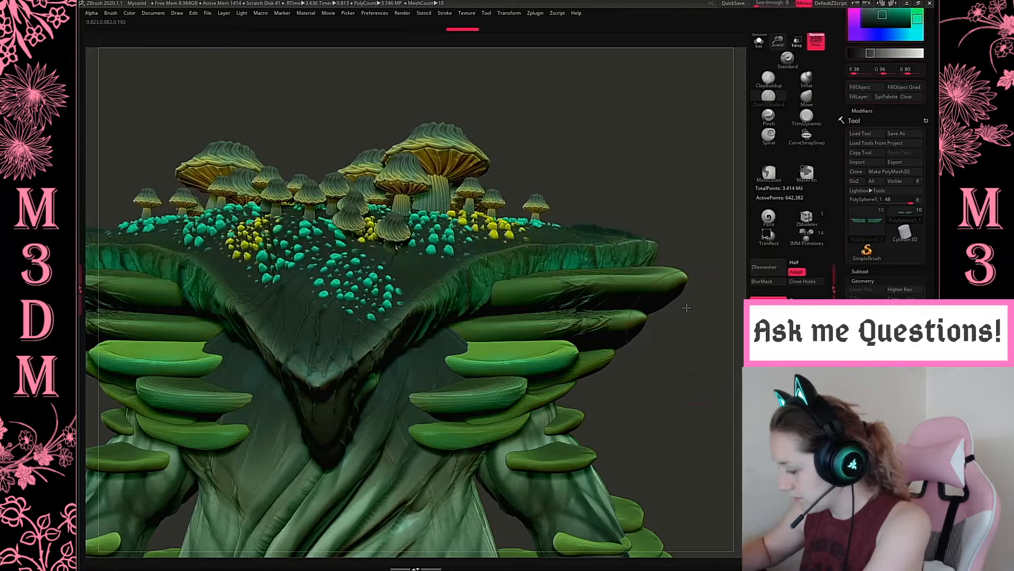
left_click_drag(687, 308, 650, 331)
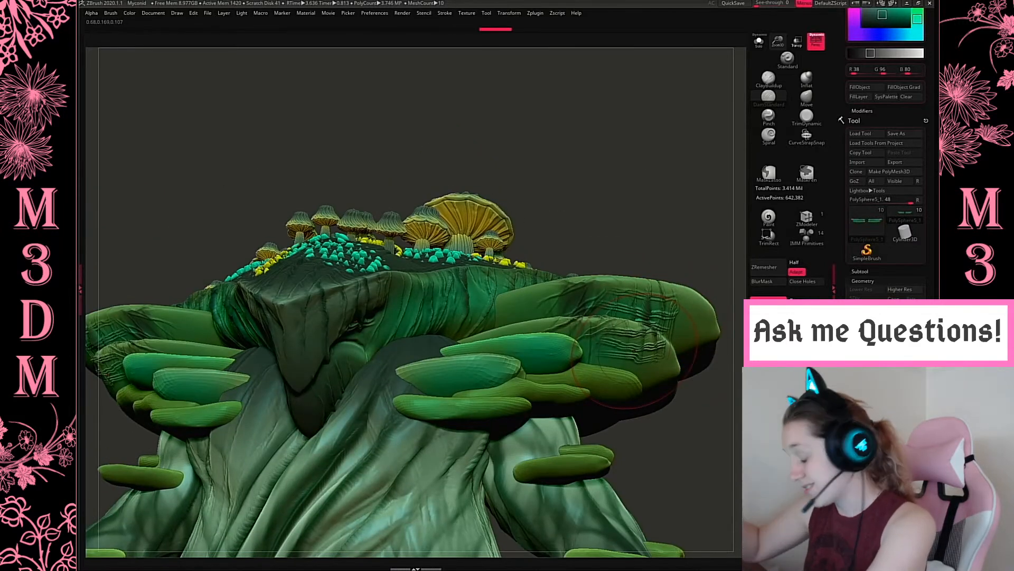
key("ctrl+z")
key("ctrl+z")
Isolate the two large shelf fungi and open the Lazy Mouse settings of the brush stroke.
left_click(759, 40)
left_click_drag(724, 129, 645, 224)
key("space")
left_click(442, 15)
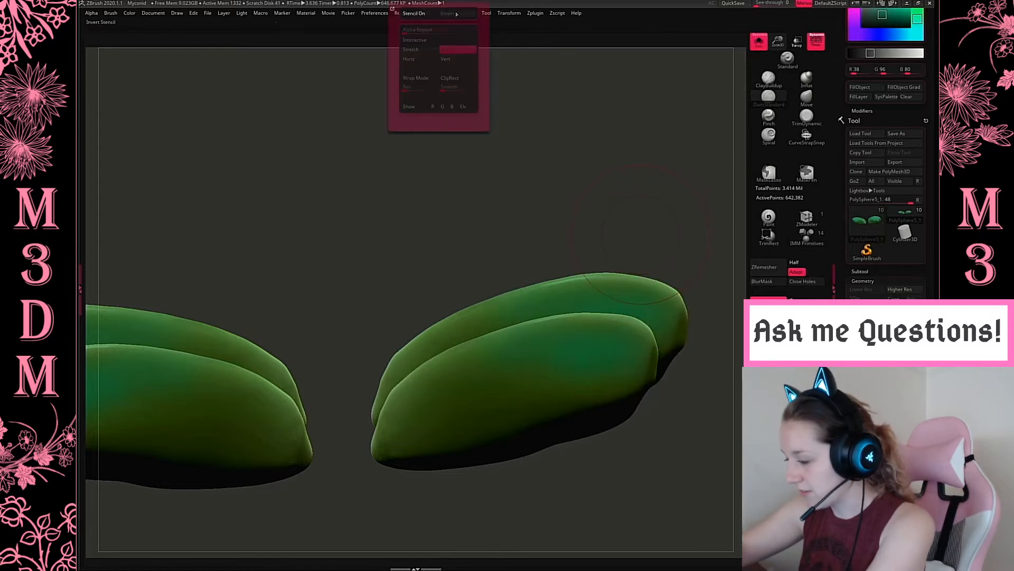
left_click(447, 13)
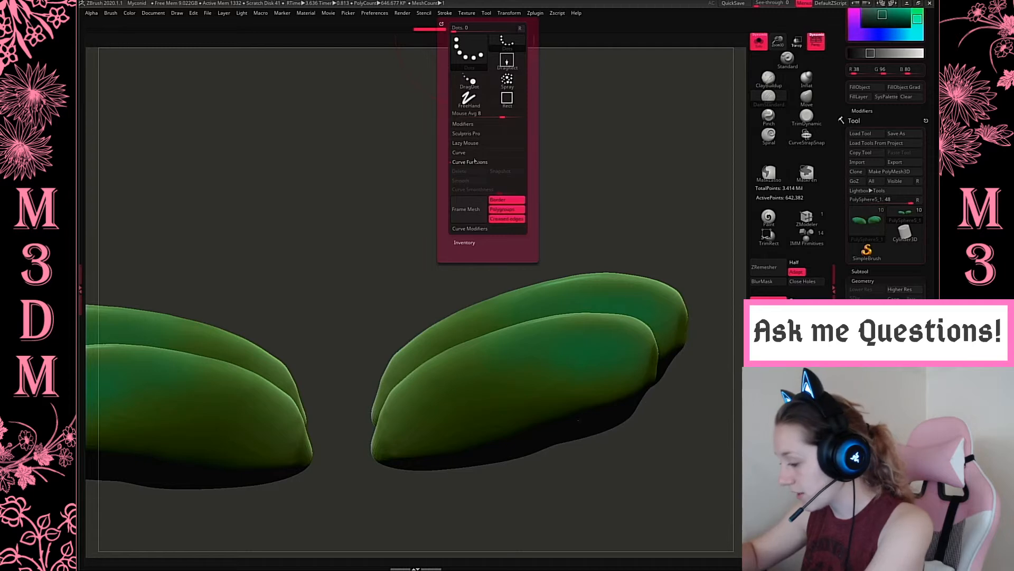
left_click(477, 143)
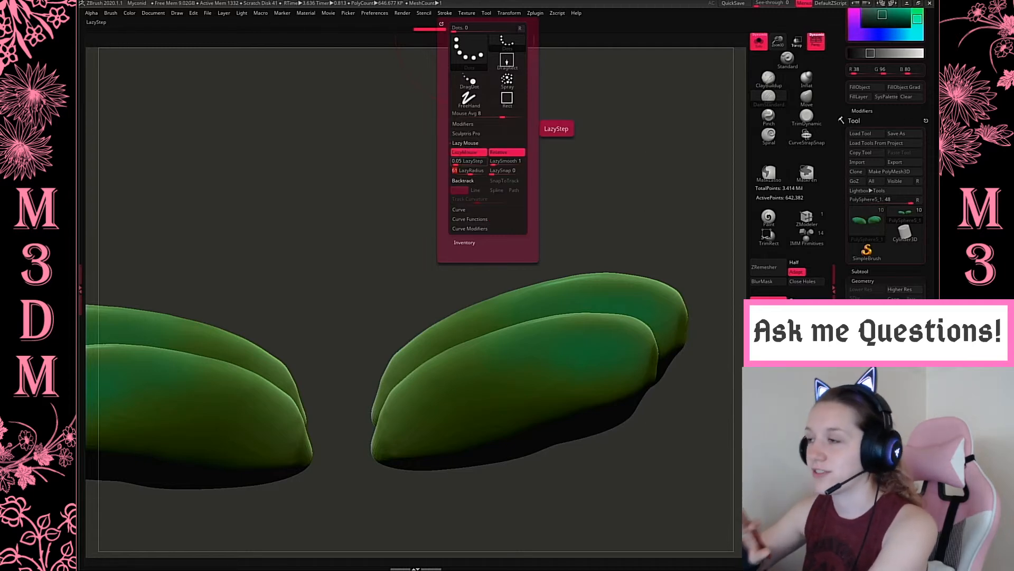
Try streaky wrinkle strokes down the two large shelf fungi with a draw size of 104, and undo them.
left_click_drag(561, 285, 568, 366)
key("ctrl+z")
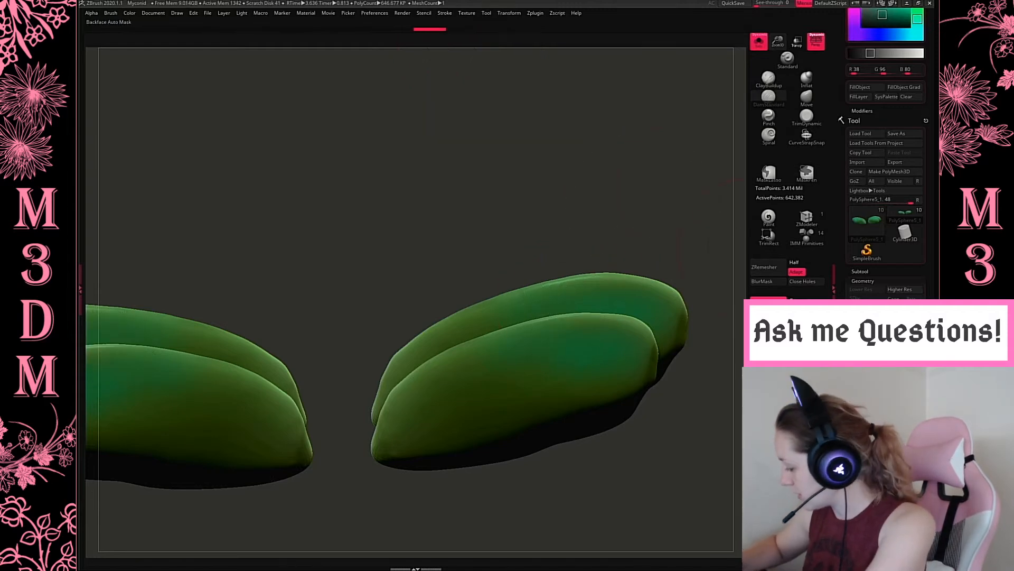
key("space")
left_click_drag(544, 288, 550, 368, "alt")
key("ctrl+z")
left_click_drag(545, 285, 552, 370, "alt")
key("space")
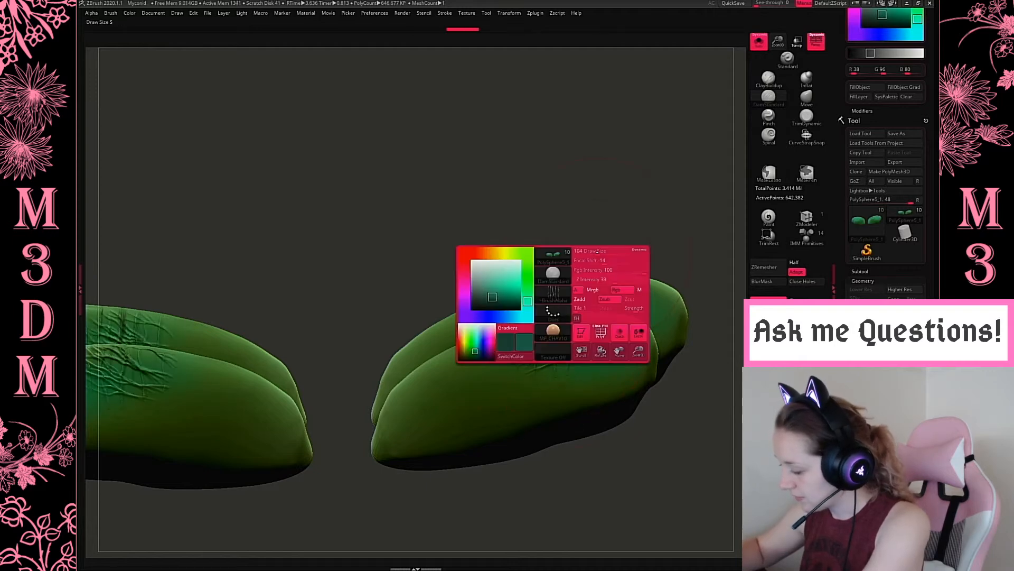
key("ctrl+z")
left_click_drag(557, 286, 568, 418, "alt")
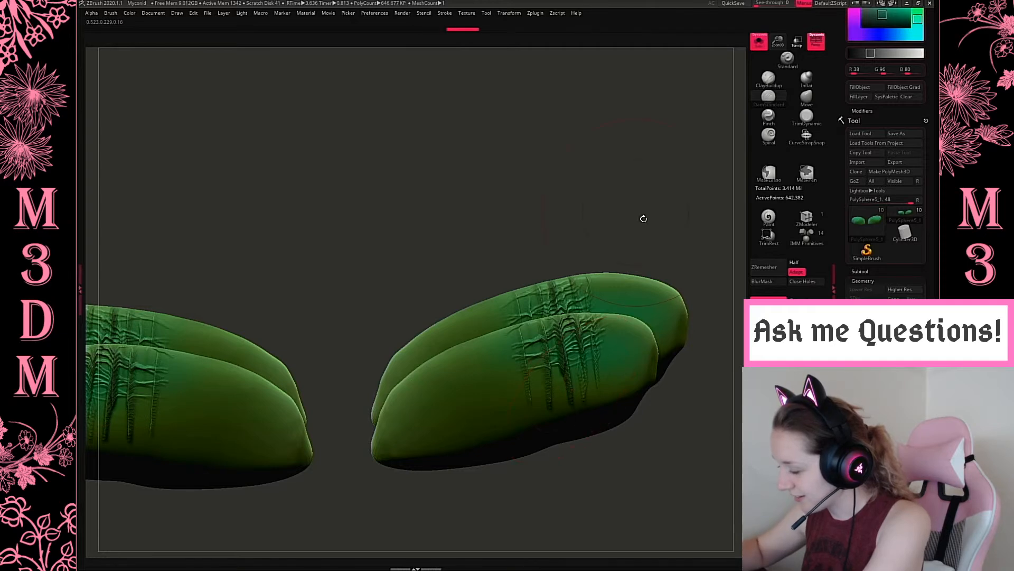
left_click_drag(641, 215, 650, 223)
key("ctrl+z")
Readjust the draw size and pull an inverted wrinkle stroke down the inner half of the large shelf fungi.
key("space")
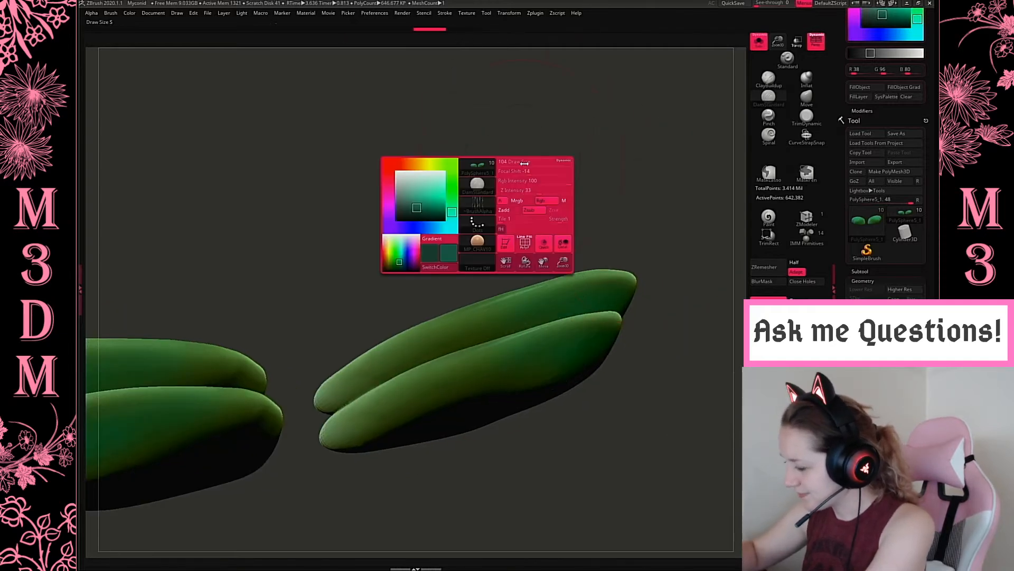
left_click_drag(551, 173, 553, 174)
left_click_drag(521, 227, 498, 309)
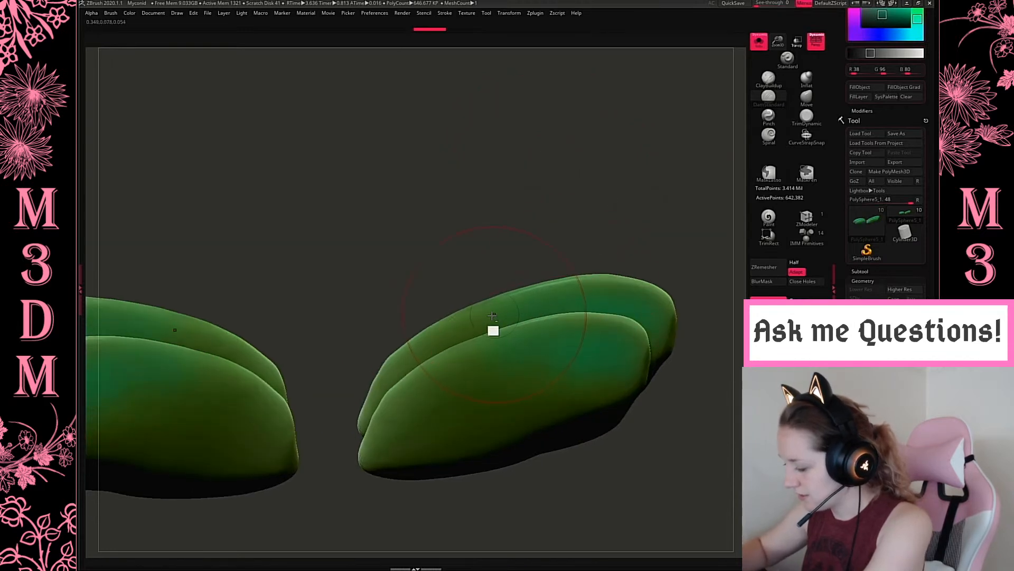
mouse_move(495, 349)
left_mouse_down("alt")
mouse_move(496, 399)
mouse_move(509, 395)
left_mouse_up("alt")
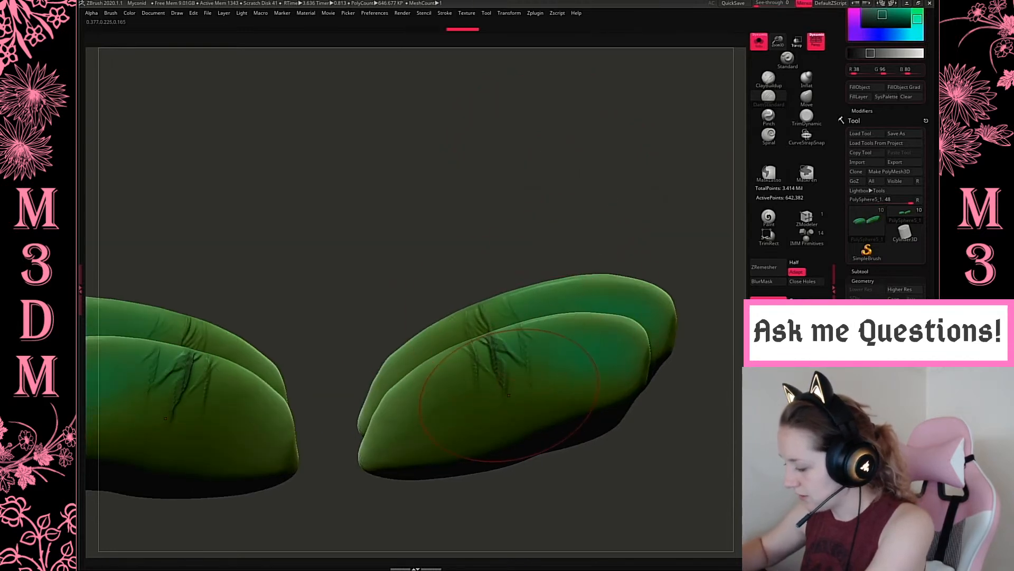
key("ctrl+z")
Revisit the Lazy Mouse settings and add streaky raised folds across the front faces of the two large shelf fungi.
left_click(423, 13)
left_click(445, 12)
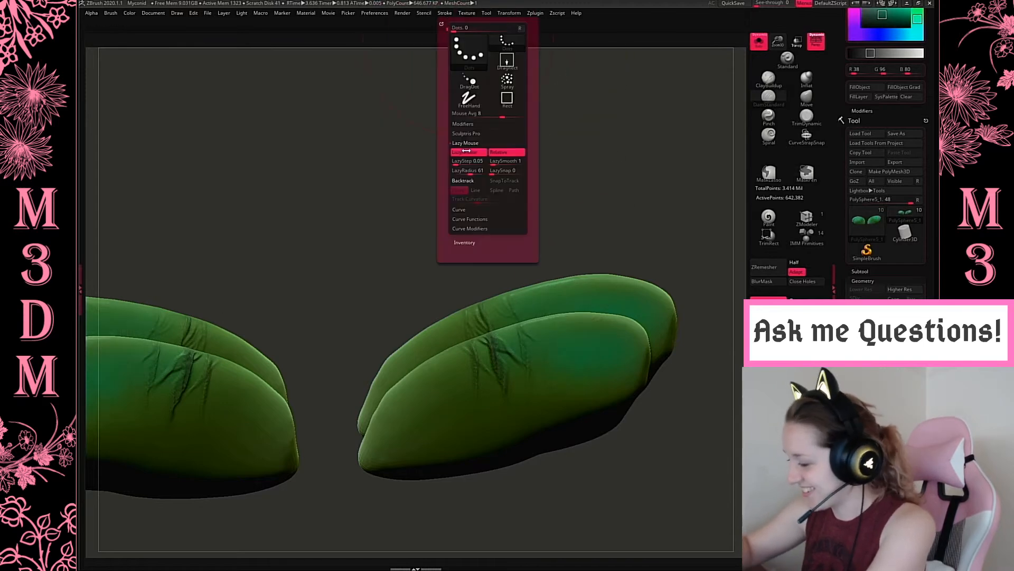
left_click_drag(544, 311, 555, 418, "alt")
left_click_drag(679, 220, 732, 225)
left_click_drag(446, 331, 469, 435, "alt")
left_click_drag(383, 357, 401, 455, "alt")
Continue the streaky raised folds around the outer side of the two large shelf fungi.
mouse_move(672, 174)
left_mouse_down()
mouse_move(620, 158)
mouse_move(597, 231)
left_mouse_up()
left_click_drag(505, 304, 502, 369, "alt")
mouse_move(636, 166)
left_mouse_down()
mouse_move(657, 164)
mouse_move(596, 387)
mouse_move(561, 251)
left_mouse_up()
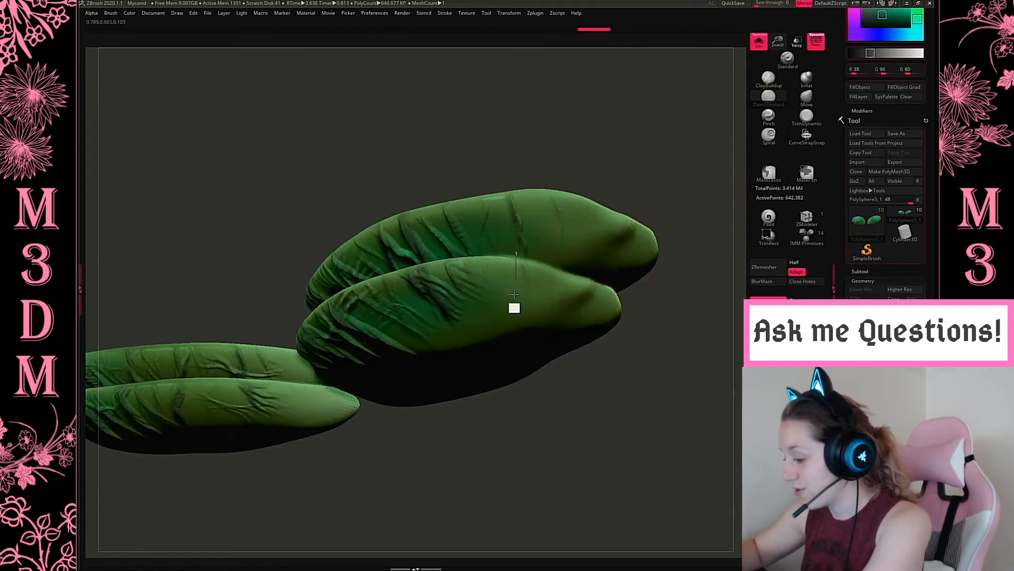
left_click_drag(515, 290, 514, 337, "alt")
mouse_move(641, 403)
left_mouse_down()
mouse_move(657, 389)
mouse_move(603, 409)
mouse_move(548, 274)
mouse_move(507, 340)
left_mouse_up()
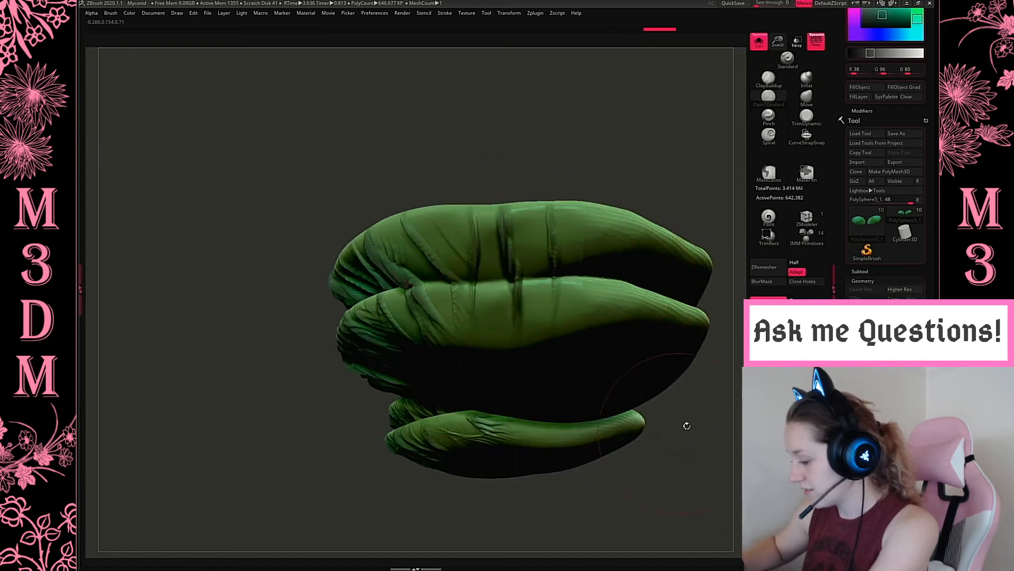
left_click_drag(682, 423, 469, 245)
left_click_drag(629, 186, 462, 267)
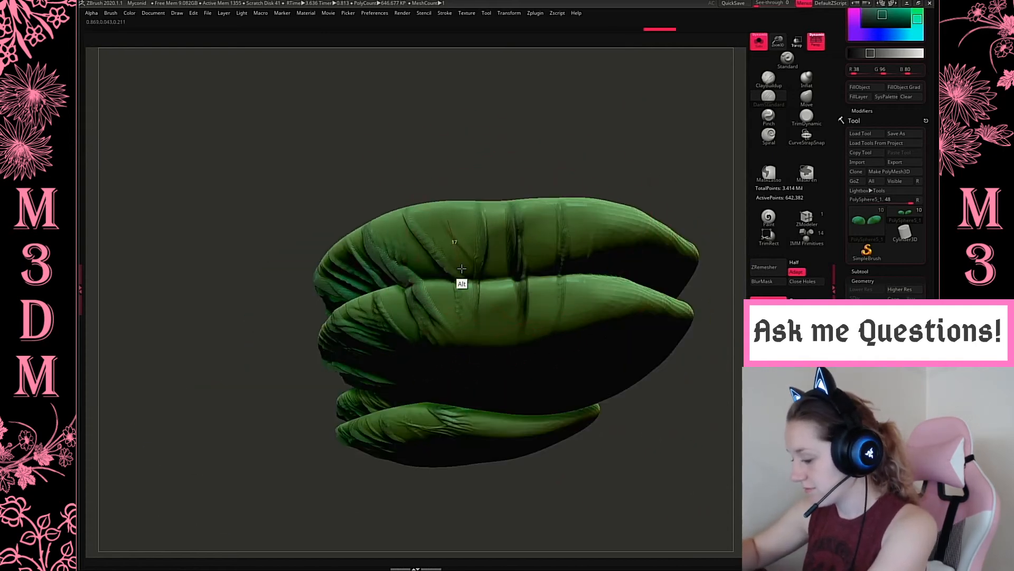
Extend the raised folds along the upper rims of the large shelf fungi toward their tapered ends.
left_click_drag(667, 174, 522, 197)
mouse_move(487, 301)
left_mouse_down()
mouse_move(470, 390)
mouse_move(578, 258)
mouse_move(607, 201)
left_mouse_up()
mouse_move(657, 176)
left_mouse_down()
mouse_move(668, 206)
mouse_move(565, 217)
left_mouse_up()
left_click_drag(555, 265, 530, 324, "alt")
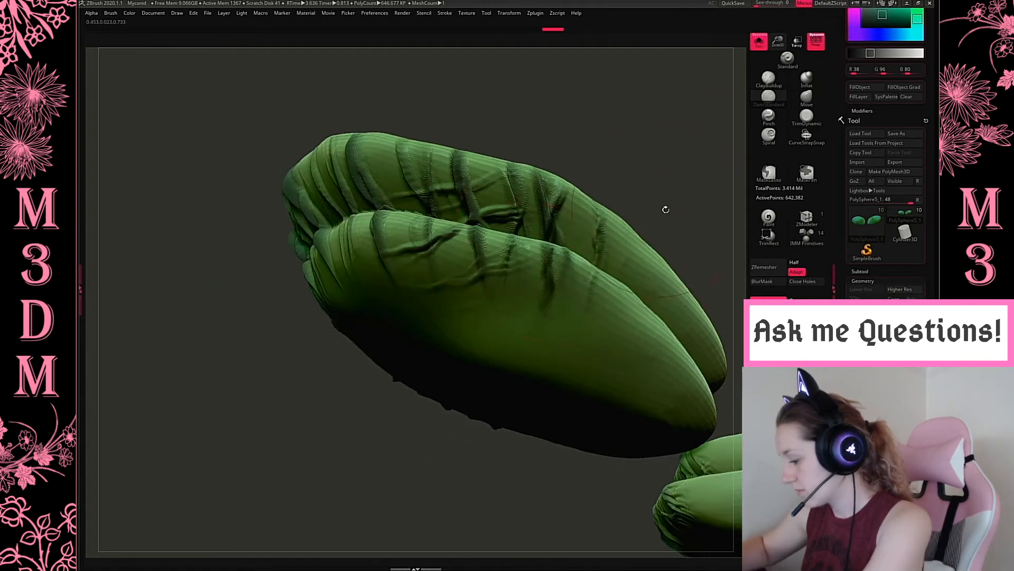
left_click_drag(674, 221, 662, 252)
left_click_drag(617, 304, 601, 340, "alt")
left_click_drag(577, 415, 350, 356, "alt")
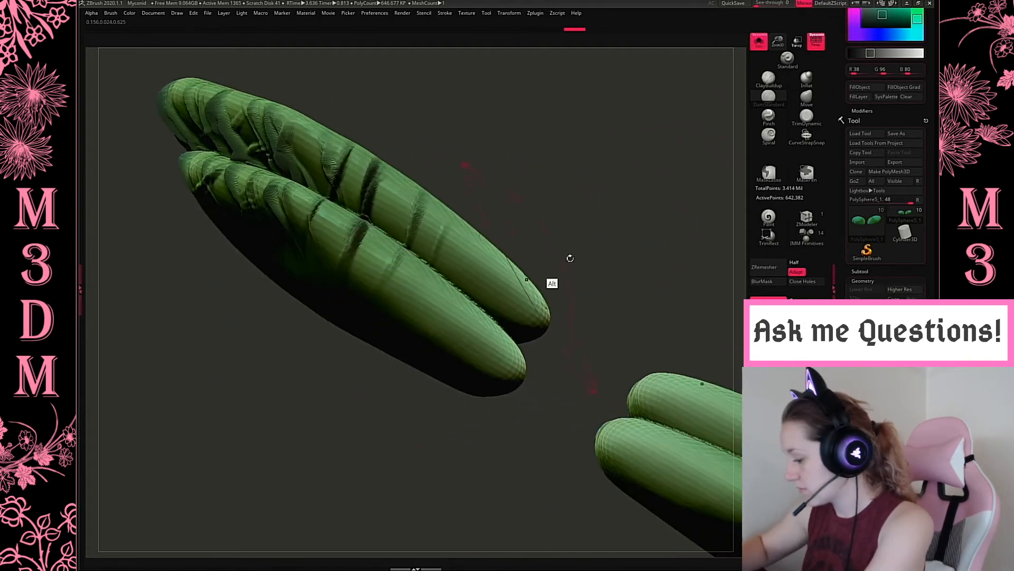
Finish the folds at the far ends of the large shelf fungi and show the whole creature again.
mouse_move(465, 301)
left_mouse_down("alt")
mouse_move(437, 363)
mouse_move(423, 330)
left_mouse_up("alt")
left_click_drag(400, 228, 385, 312, "alt")
left_click_drag(658, 210, 444, 248)
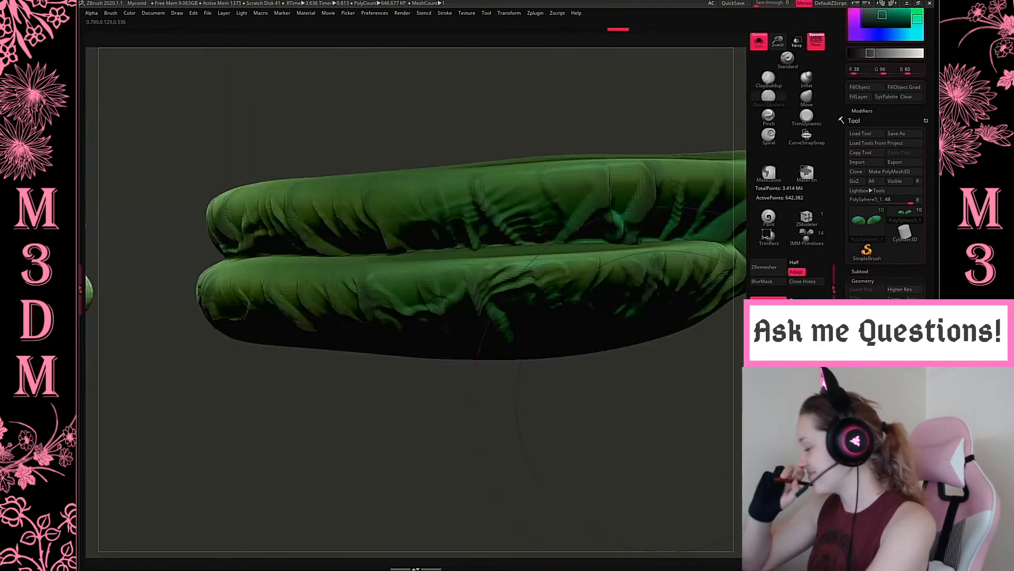
key("f")
left_click(759, 41)
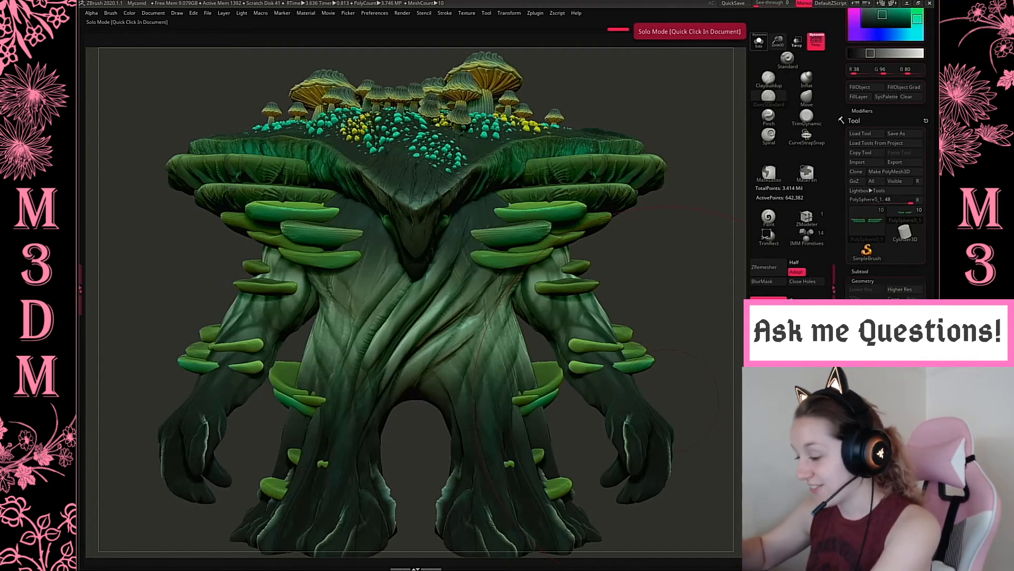
Isolate the narrow shelf fungus pair directly below the large ones and remesh it more densely, undoing a test stroke.
left_click(564, 231, "alt")
left_click(759, 42)
left_click_drag(778, 41, 768, 116)
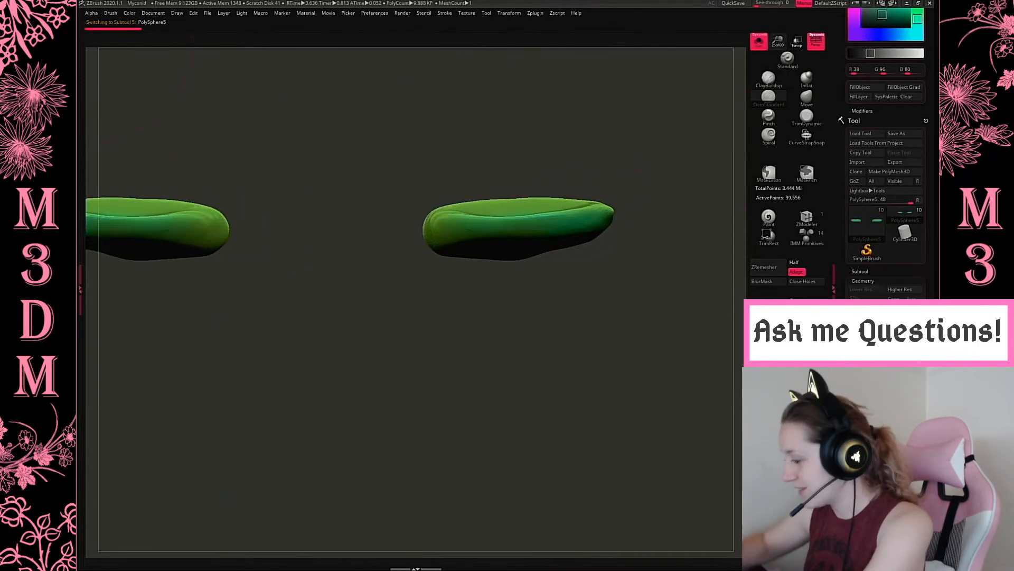
left_click_drag(617, 265, 613, 321)
left_click_drag(470, 199, 470, 291, "alt")
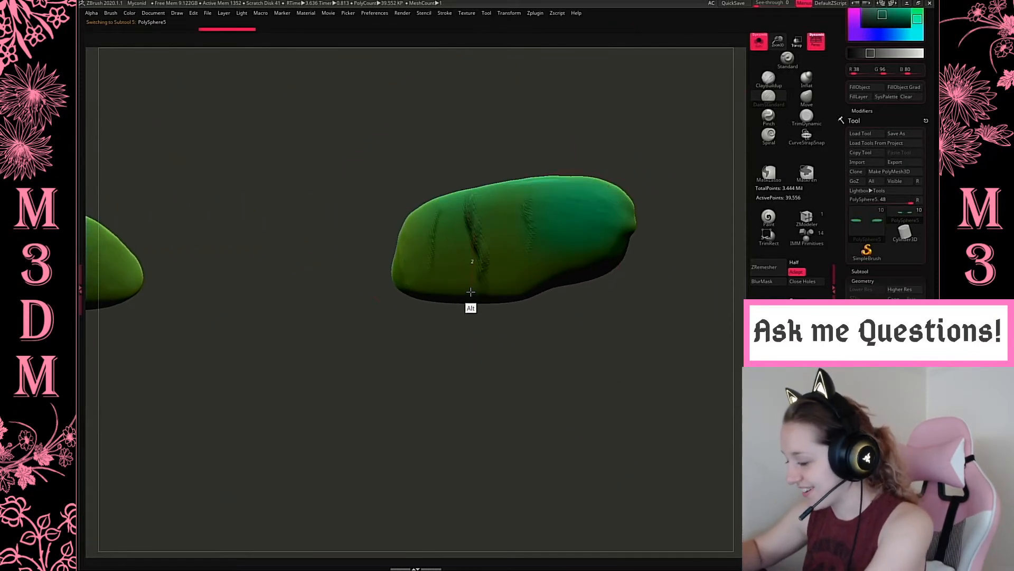
key("ctrl+z")
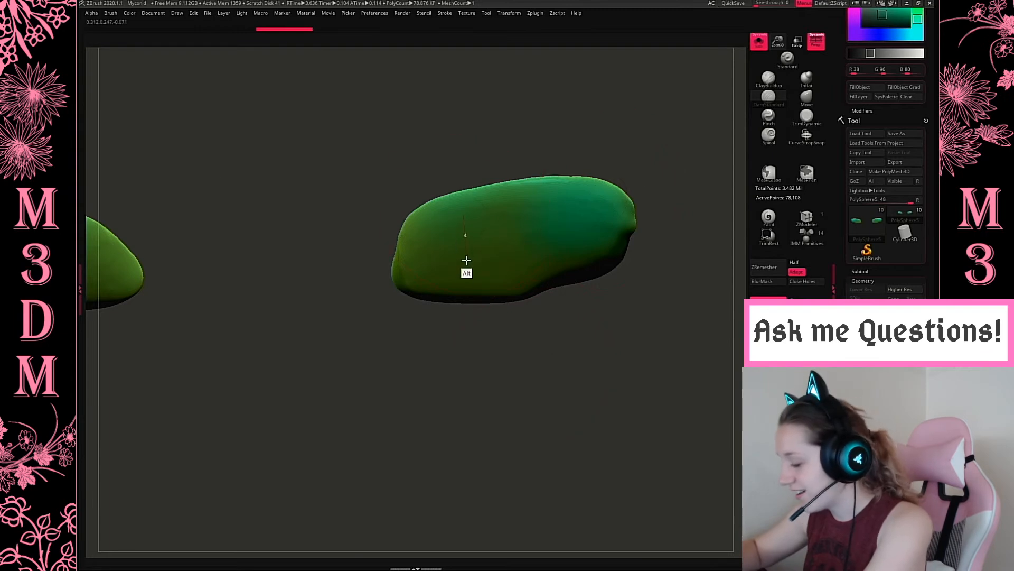
Add streaky raised folds down the front of the isolated narrow shelf fungus and around its first end.
left_click_drag(461, 291, 461, 296, "alt")
mouse_move(502, 186)
left_mouse_down("alt")
mouse_move(497, 280)
mouse_move(520, 280)
left_mouse_up("alt")
left_click_drag(602, 154, 508, 175)
left_click_drag(429, 200, 415, 255, "alt")
left_click_drag(597, 295, 668, 181)
left_click_drag(600, 371, 542, 389, "alt")
Complete the raised folds around the outer end and back of the narrow shelf fungus and show the whole creature.
left_click_drag(530, 183, 522, 227, "alt")
left_click_drag(559, 172, 554, 266, "alt")
mouse_move(565, 322)
left_mouse_down()
mouse_move(630, 308)
mouse_move(528, 414)
mouse_move(507, 317)
mouse_move(587, 295)
left_mouse_up()
left_click_drag(691, 174, 546, 316)
left_click_drag(601, 277, 549, 332, "alt")
left_click_drag(666, 245, 689, 259)
mouse_move(642, 367)
left_mouse_down("alt")
mouse_move(572, 415)
mouse_move(542, 342)
left_mouse_up("alt")
mouse_move(680, 249)
left_mouse_down()
mouse_move(707, 325)
mouse_move(662, 275)
mouse_move(700, 322)
mouse_move(667, 349)
mouse_move(681, 308)
left_mouse_up()
key("f")
left_click(759, 42)
key("f")
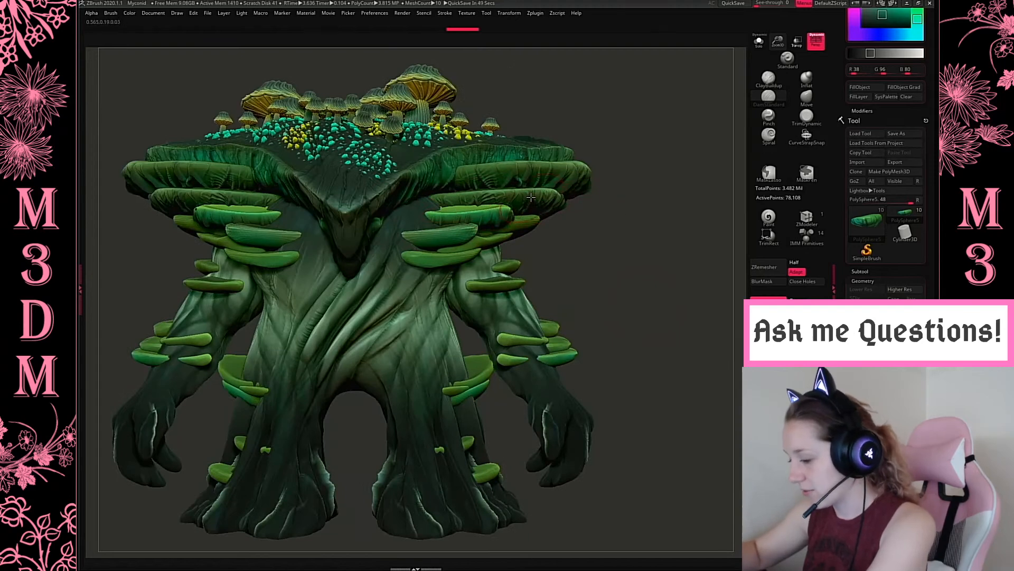
Isolate the next shelf fungus pair down, beside the chest, and remesh it at a higher density.
left_click_drag(638, 139, 528, 161)
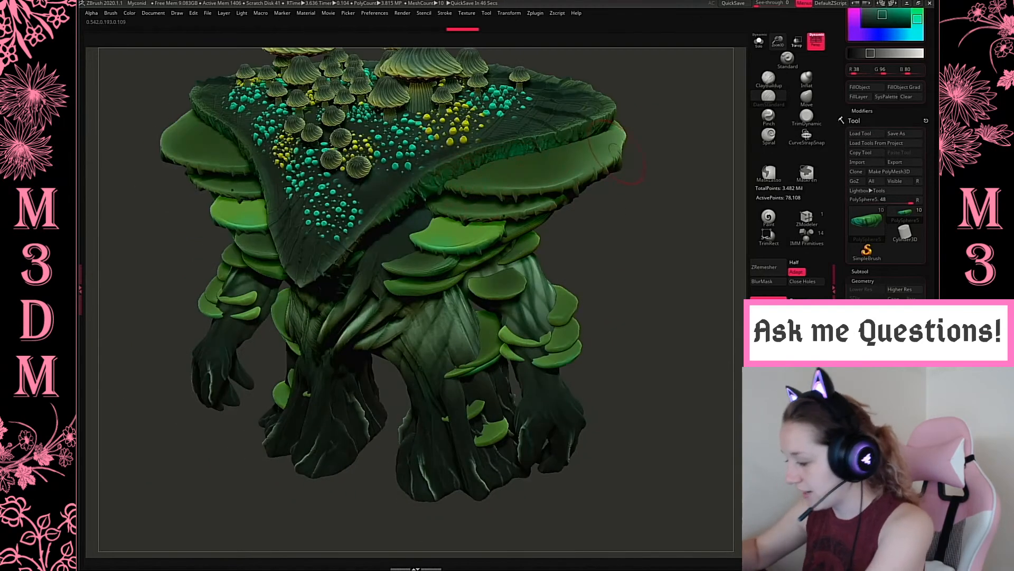
left_click_drag(656, 224, 669, 258)
left_click(437, 241, "alt")
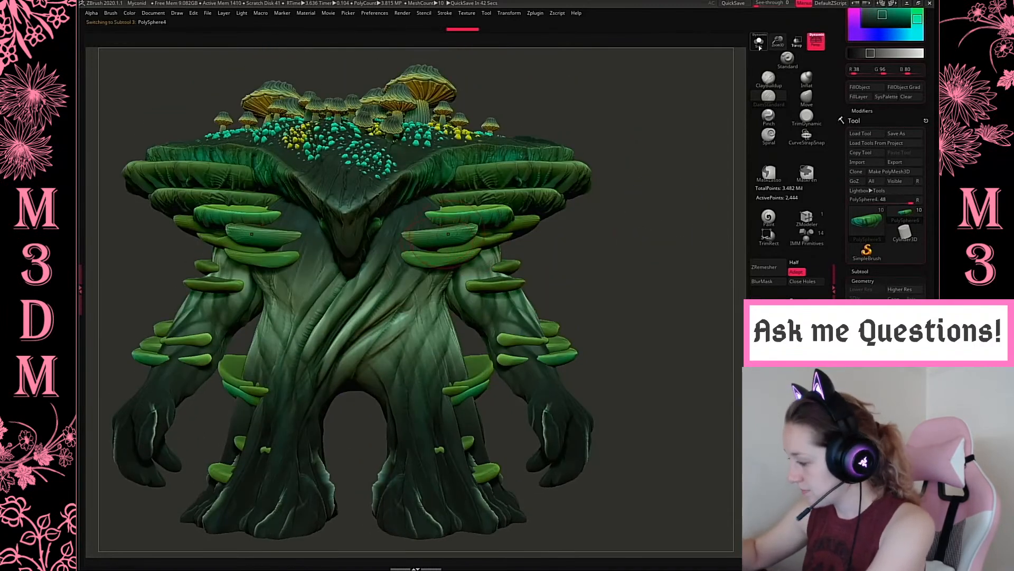
left_click(765, 44)
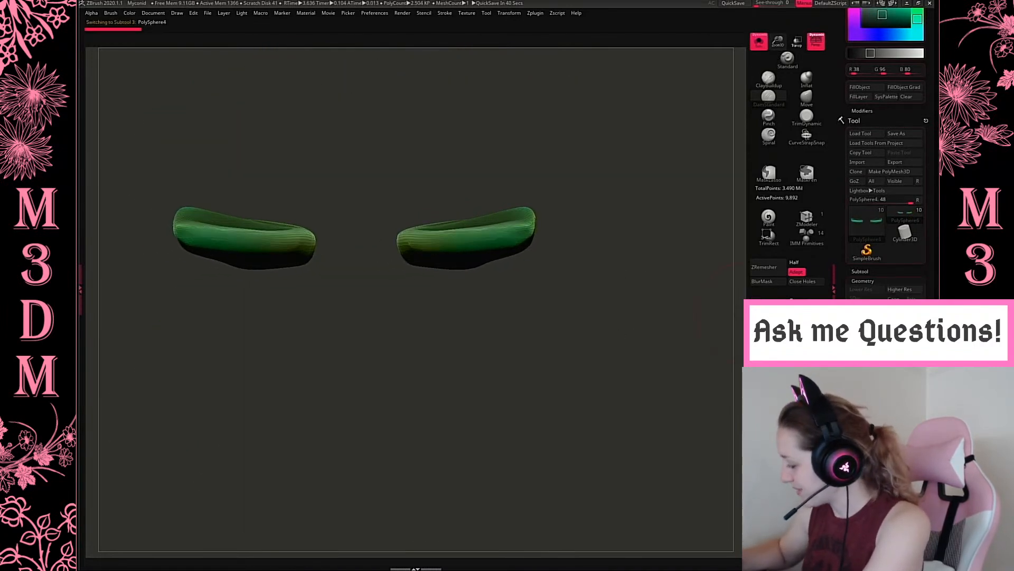
left_click(768, 305)
left_click_drag(666, 296, 655, 212)
Pull streaky raised folds down the front rim of the isolated chest shelf fungus.
left_click_drag(415, 217, 424, 294, "alt")
mouse_move(456, 204)
left_mouse_down("alt")
mouse_move(444, 266)
mouse_move(473, 268)
left_mouse_up("alt")
left_click_drag(503, 201, 499, 260, "alt")
left_click_drag(532, 207, 514, 261, "alt")
left_click_drag(628, 201, 582, 209)
left_click_drag(579, 229, 535, 302, "alt")
Carry the raised folds around the outer end and rear rim of the chest shelf fungus, and show the whole creature.
mouse_move(550, 343)
left_mouse_down()
mouse_move(638, 321)
mouse_move(652, 339)
left_mouse_up()
left_click_drag(632, 249, 595, 365, "alt")
mouse_move(691, 217)
left_mouse_down()
mouse_move(661, 216)
mouse_move(611, 310)
left_mouse_up()
mouse_move(575, 378)
left_mouse_down("alt")
mouse_move(477, 384)
mouse_move(455, 413)
left_mouse_up("alt")
left_click_drag(566, 436, 562, 404)
mouse_move(546, 309)
left_mouse_down("alt")
mouse_move(514, 374)
mouse_move(550, 372)
left_mouse_up("alt")
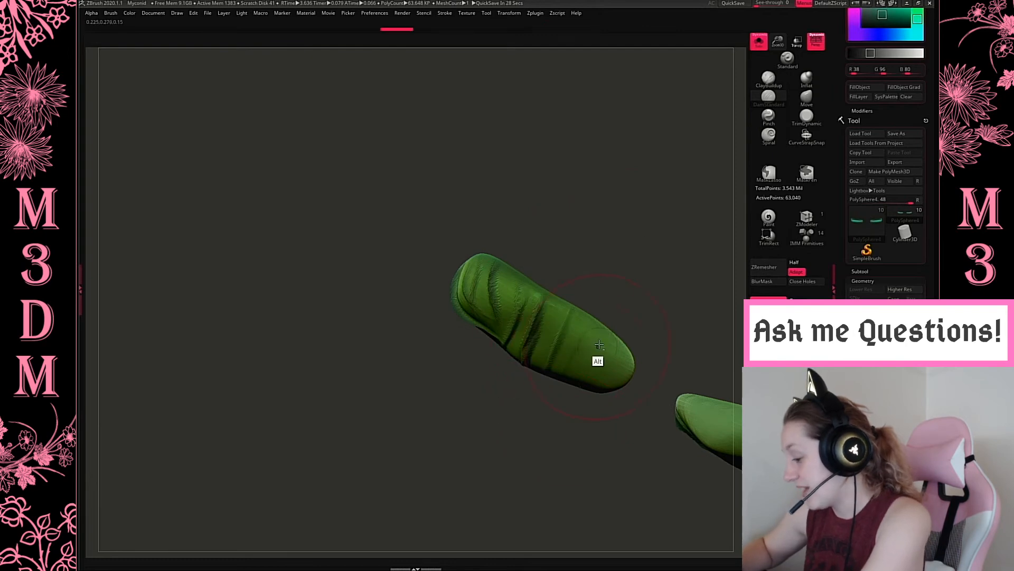
left_click_drag(690, 274, 641, 351)
left_click_drag(673, 264, 704, 283)
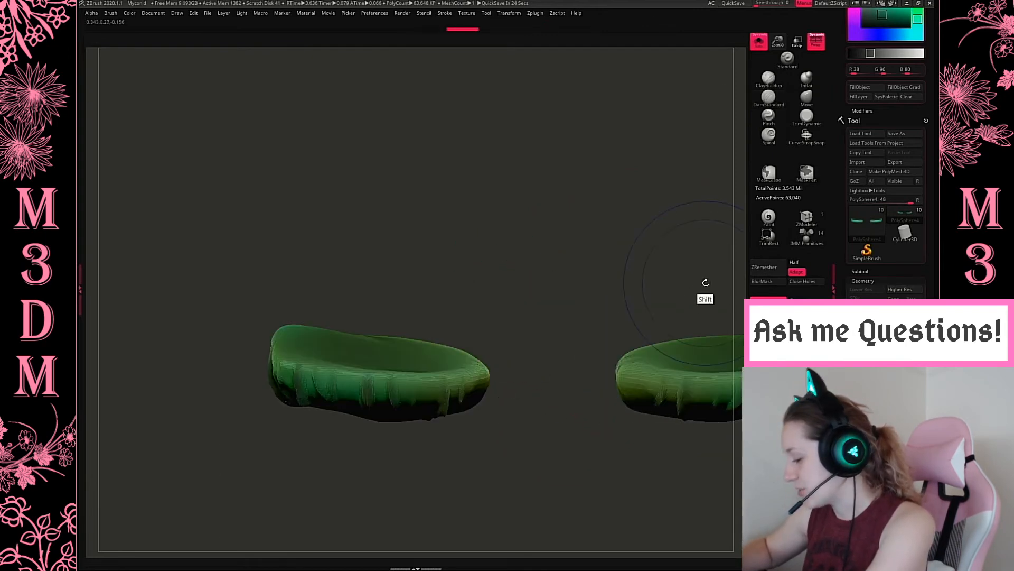
key("f")
left_click(759, 43)
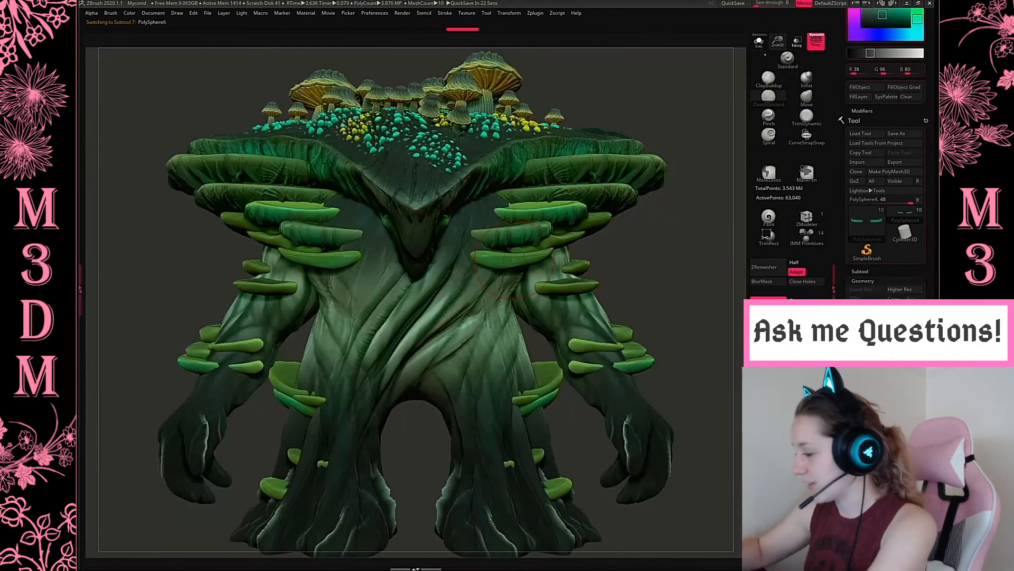
Isolate the subtool holding the remaining grouped shelf fungi and remesh it at a higher density.
left_click(760, 44)
left_click_drag(681, 238, 705, 348, "alt")
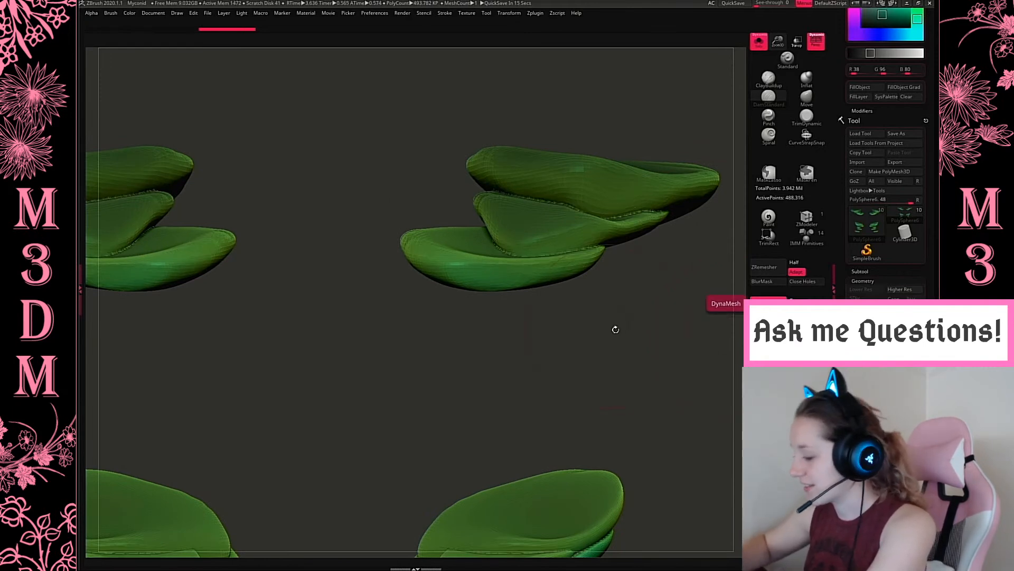
left_click_drag(612, 334, 602, 264)
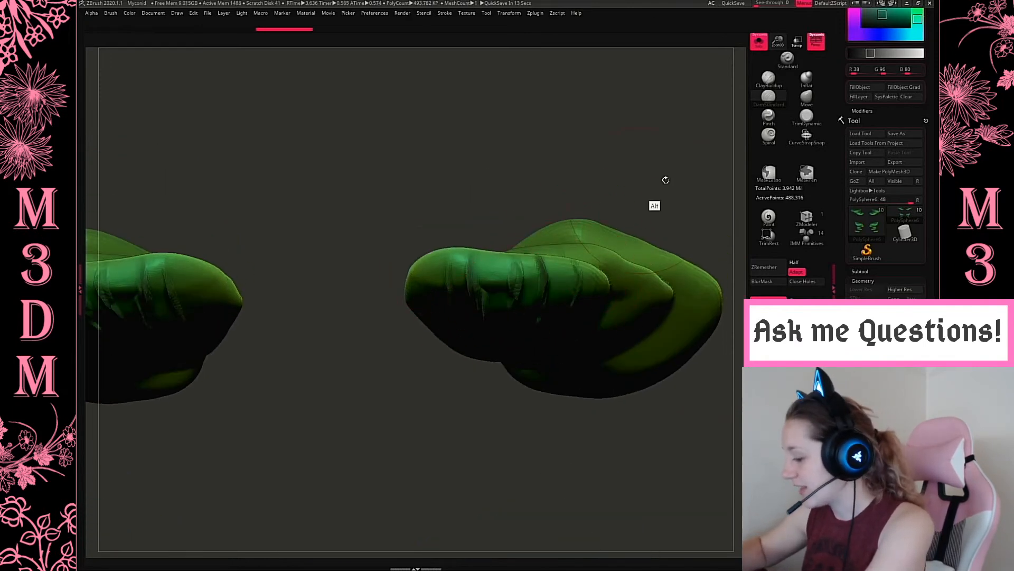
Add streaky raised folds over the front shelf fungus of the upper cluster and the middle one behind it.
left_click_drag(657, 188, 447, 362)
left_click_drag(629, 264, 617, 158)
left_click_drag(410, 424, 459, 335, "alt")
left_click_drag(426, 433, 482, 346)
left_click_drag(520, 428, 518, 355)
left_click_drag(538, 418, 546, 364)
mouse_move(633, 261)
left_mouse_down()
mouse_move(652, 213)
mouse_move(652, 163)
mouse_move(635, 432)
mouse_move(650, 222)
left_mouse_up()
left_click_drag(514, 248, 526, 333)
left_click_drag(671, 238, 680, 142)
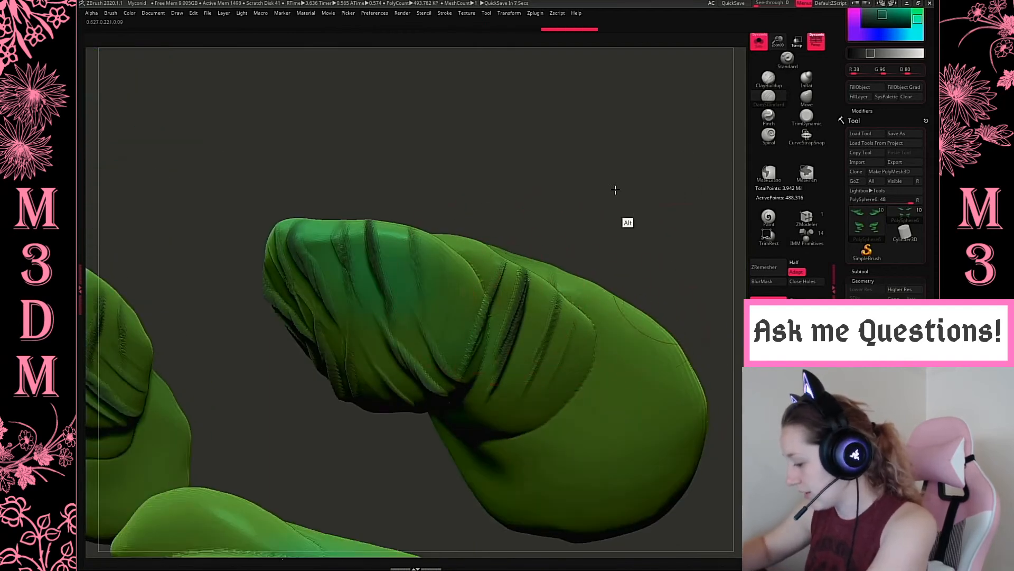
Add radiating folds along the outer rim of the largest shelf fungus in the upper cluster.
left_click_drag(632, 213, 510, 228)
left_click_drag(501, 280, 581, 244)
left_click_drag(500, 308, 597, 263)
mouse_move(512, 323)
left_mouse_down()
mouse_move(594, 291)
mouse_move(593, 338)
left_mouse_up()
left_click_drag(531, 328, 582, 367)
left_click_drag(513, 345, 555, 392)
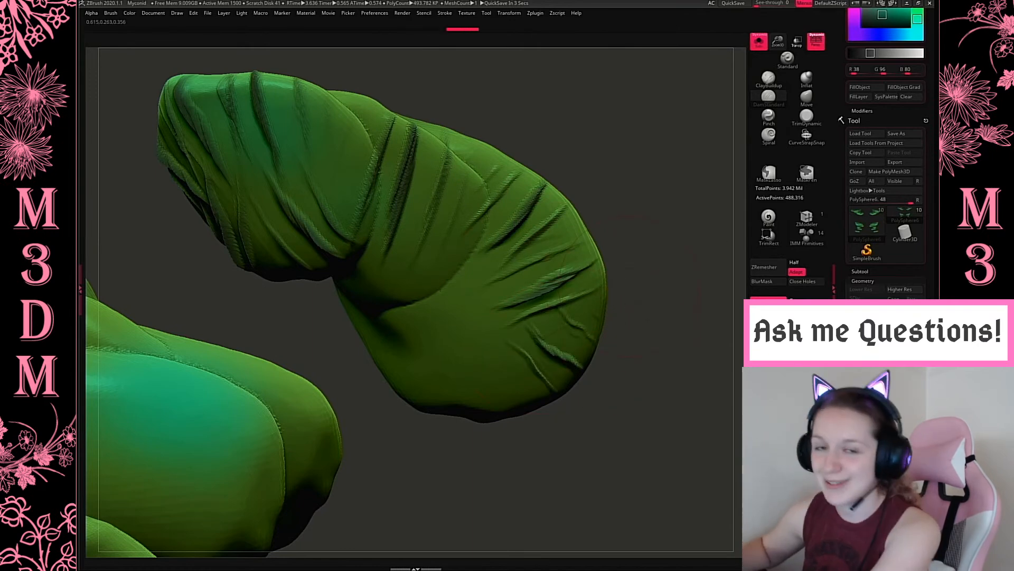
Continue the raised folds along the bottom rim of the largest shelf fungus in the upper cluster.
left_click_drag(706, 283, 477, 356)
left_click_drag(497, 415, 494, 380)
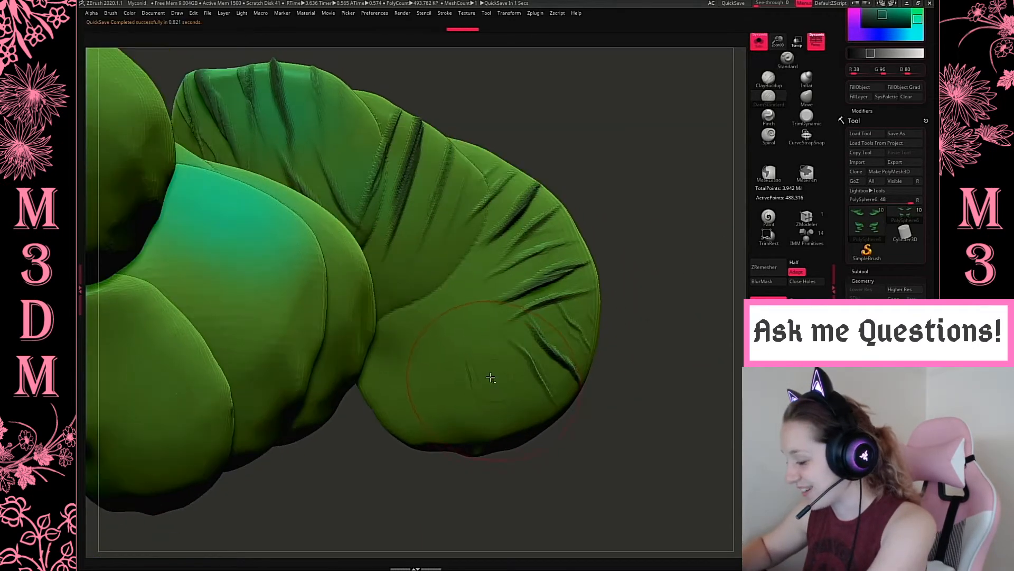
left_click_drag(514, 343, 536, 425)
left_click_drag(460, 361, 478, 443)
left_click_drag(479, 350, 510, 438, "alt")
left_click_drag(445, 360, 449, 423)
left_click_drag(415, 354, 422, 443, "alt")
left_click_drag(397, 349, 396, 427)
Finish the folds along the remaining smooth side of the upper cluster's largest shelf fungus.
left_click_drag(681, 243, 555, 338)
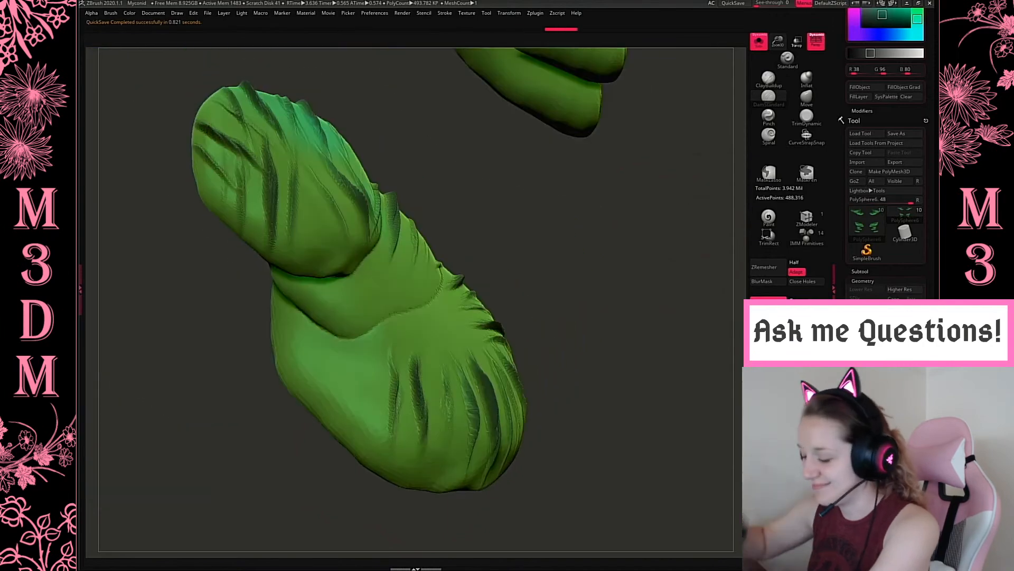
left_click_drag(388, 355, 352, 422)
left_click_drag(359, 344, 324, 412, "alt")
left_click_drag(338, 334, 309, 375)
left_click_drag(310, 318, 280, 350)
left_click_drag(312, 293, 301, 319)
mouse_move(602, 280)
left_mouse_down()
mouse_move(633, 395)
mouse_move(632, 306)
mouse_move(660, 344)
left_mouse_up()
Add streaky raised folds down the front face of the large shelf fungi in the lower cluster.
key("f")
left_click_drag(632, 306, 674, 354, "shift")
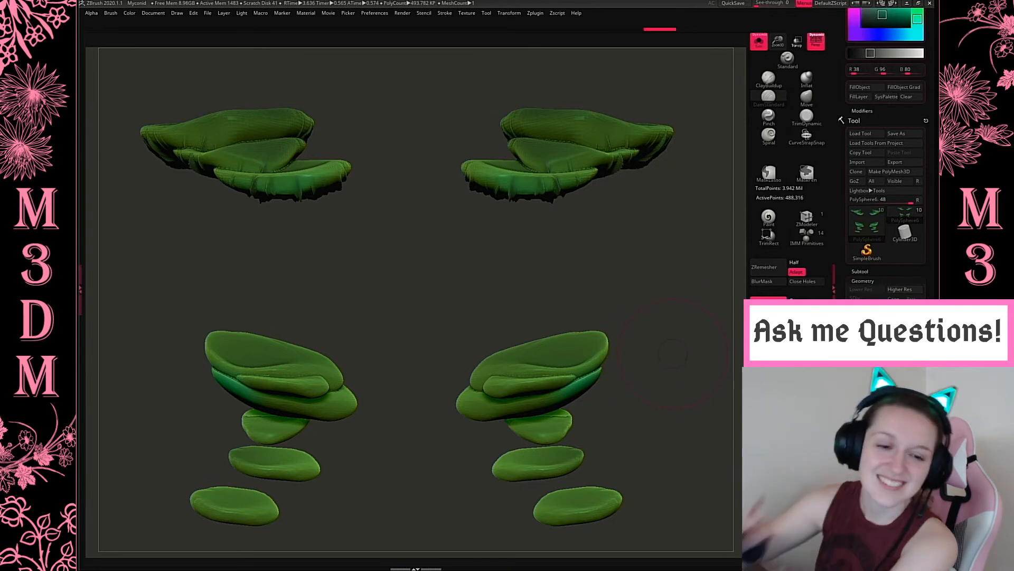
left_click_drag(628, 311, 536, 344, "alt")
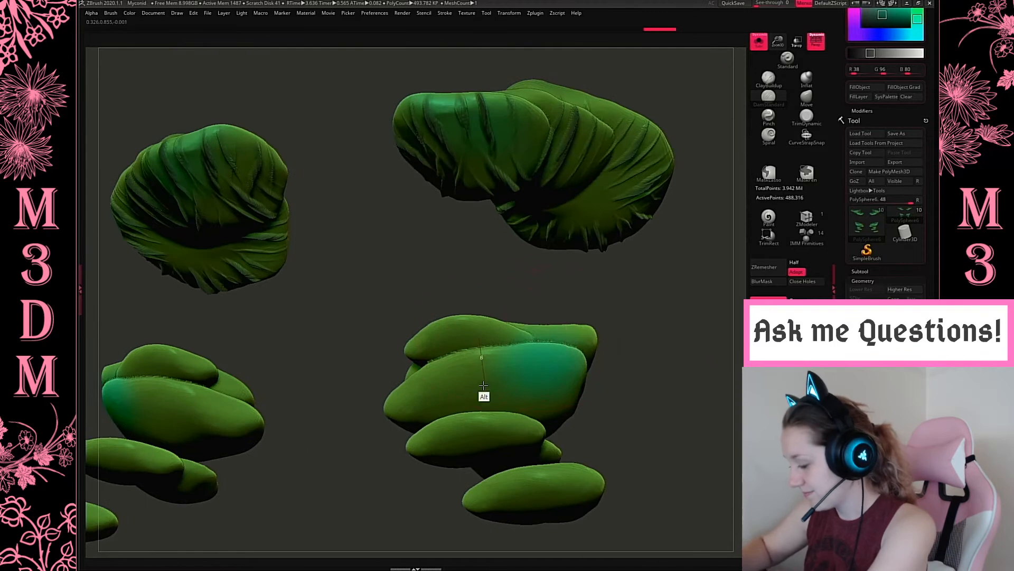
left_click_drag(484, 380, 488, 401, "alt")
left_click_drag(543, 333, 526, 402, "alt")
mouse_move(646, 288)
left_mouse_down("alt")
mouse_move(619, 249)
mouse_move(485, 277)
left_mouse_up("alt")
left_click_drag(425, 328, 410, 396, "alt")
Continue the raised folds around the side of the lower cluster's two large stacked shelf fungi.
mouse_move(660, 227)
left_mouse_down()
mouse_move(656, 283)
mouse_move(573, 264)
left_mouse_up()
left_click_drag(468, 242, 458, 353, "alt")
left_click_drag(634, 231, 565, 242)
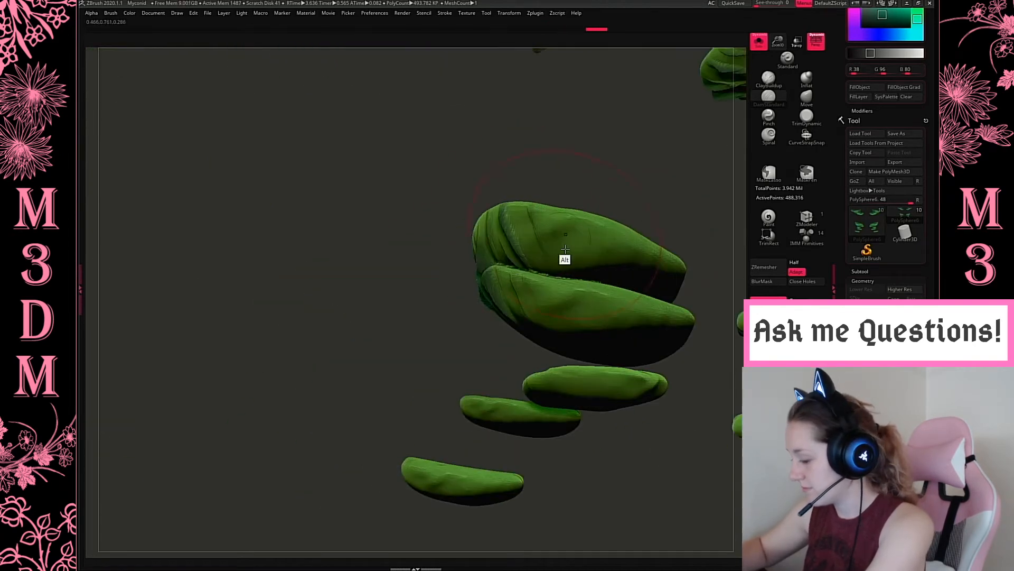
left_click_drag(638, 204, 528, 242)
left_click_drag(505, 318, 502, 338, "alt")
left_click_drag(529, 287, 511, 363, "alt")
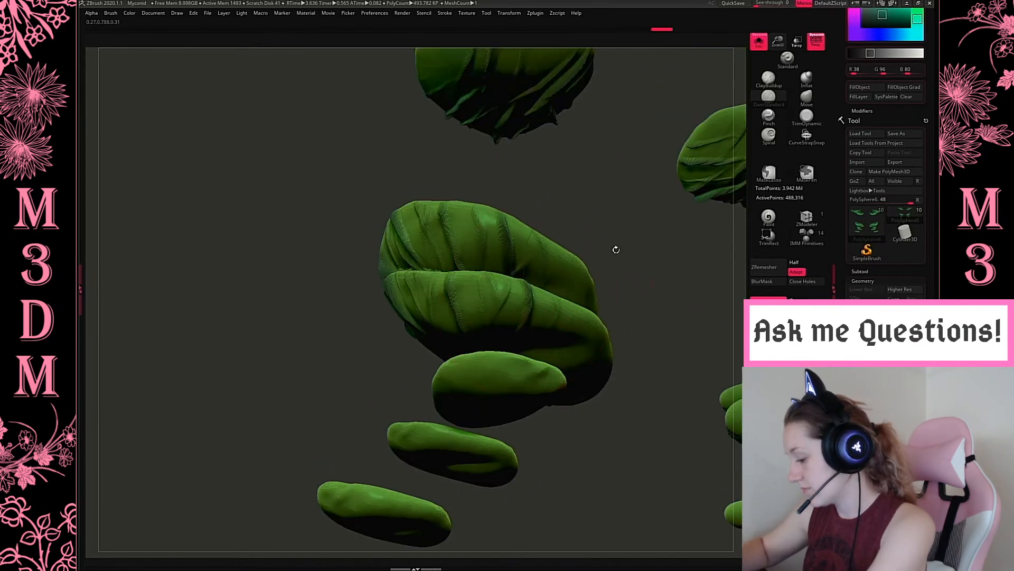
Finish the folds along the remaining smooth end of the lower cluster's two large shelf fungi.
left_click_drag(650, 276, 591, 281)
left_click_drag(586, 238, 562, 351, "alt")
left_click_drag(641, 289, 605, 388, "alt")
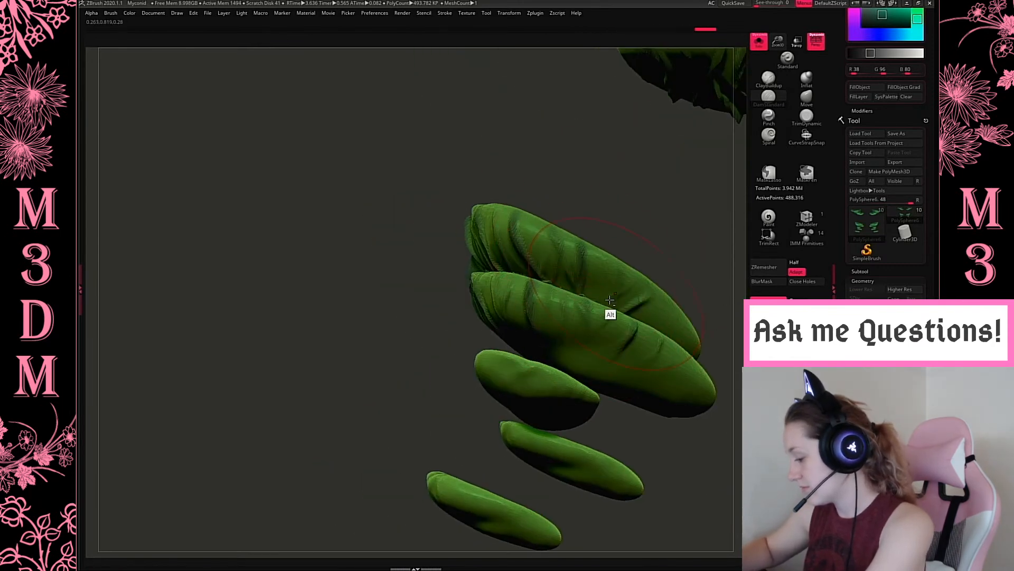
left_click_drag(670, 226, 478, 158, "alt")
left_click_drag(482, 279, 459, 359, "alt")
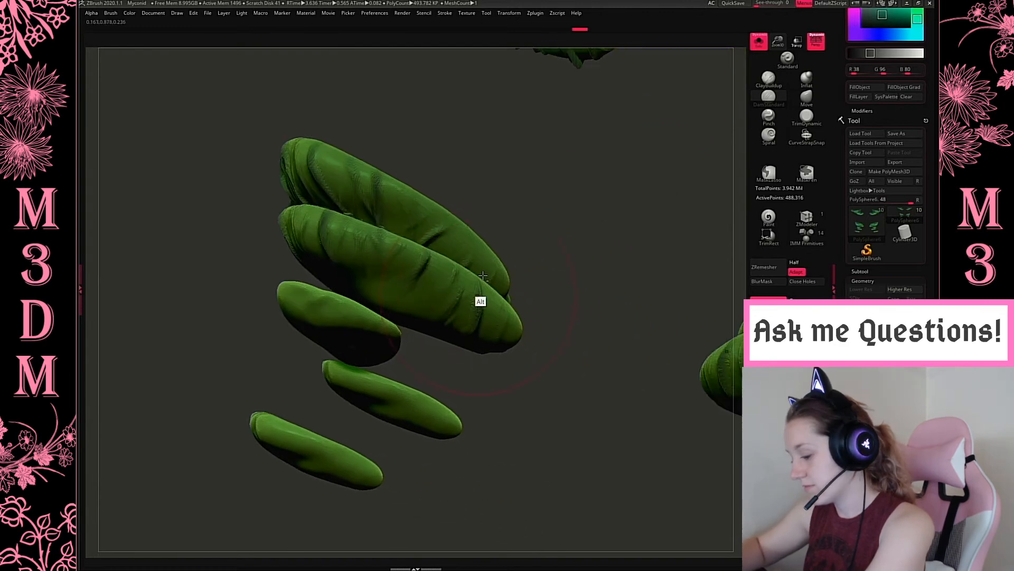
left_click_drag(581, 313, 534, 336)
Add raised folds around the rim and underside of the uppermost small shelf fungus below the large ones.
key("space")
left_click_drag(568, 284, 575, 261)
left_click_drag(371, 260, 381, 331, "alt")
left_click_drag(440, 242, 431, 337, "alt")
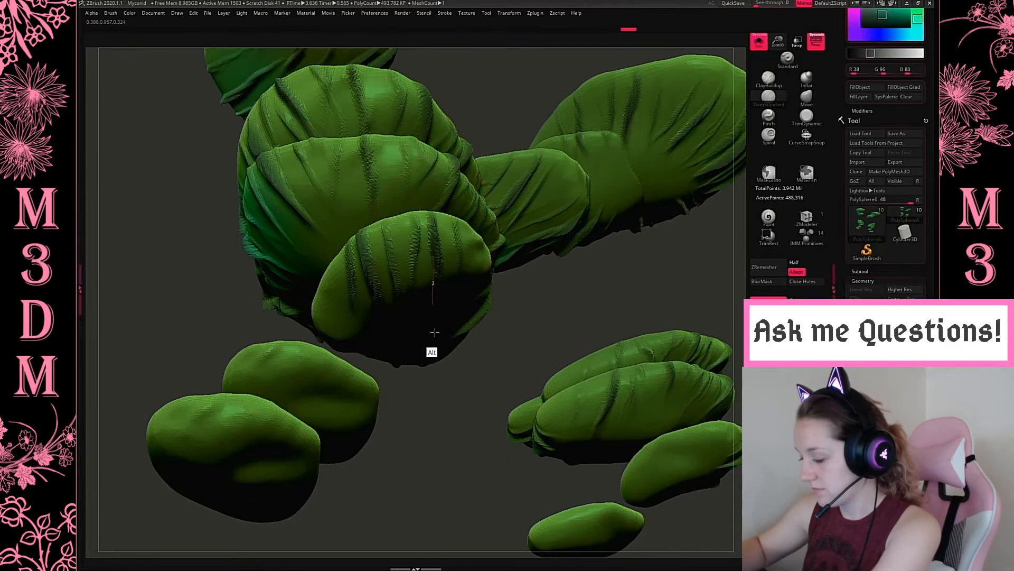
left_click_drag(594, 275, 453, 222)
left_click_drag(321, 267, 359, 358, "alt")
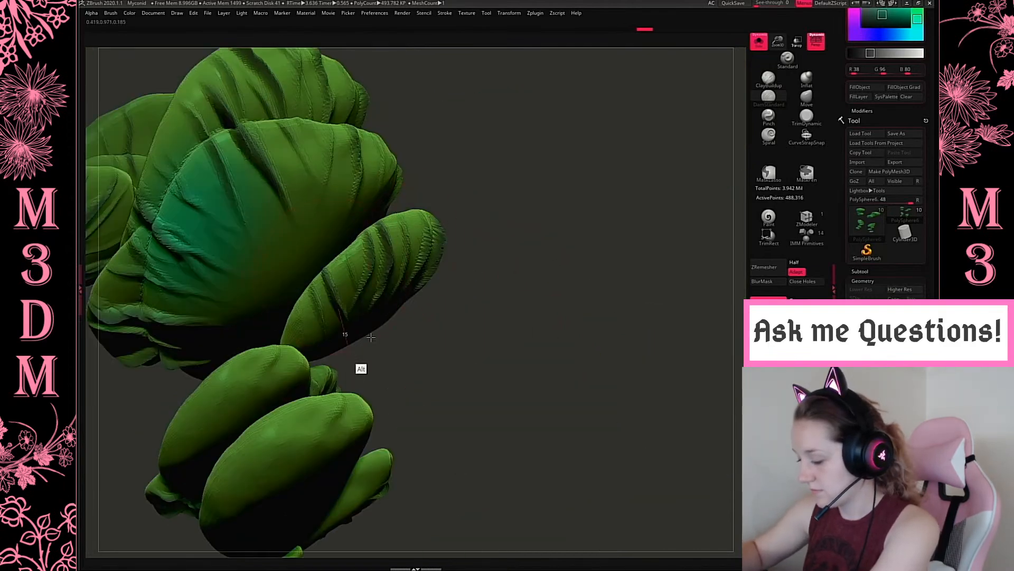
mouse_move(586, 266)
left_mouse_down()
mouse_move(655, 391)
mouse_move(610, 424)
mouse_move(560, 418)
left_mouse_up()
left_click_drag(453, 185, 391, 285, "alt")
key("ctrl+z")
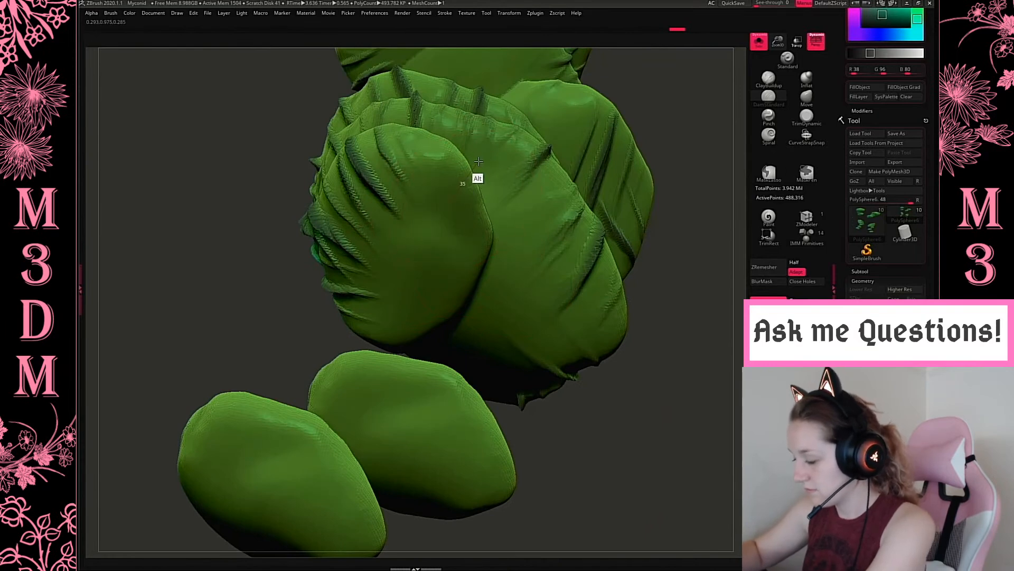
left_click_drag(426, 417, 452, 335, "alt")
Start raised folds at one end of the middle small shelf fungus in the lower cluster.
left_click_drag(705, 420, 539, 389)
mouse_move(331, 346)
left_mouse_down("alt")
mouse_move(361, 427)
mouse_move(332, 395)
mouse_move(641, 362)
mouse_move(478, 363)
left_mouse_up("alt")
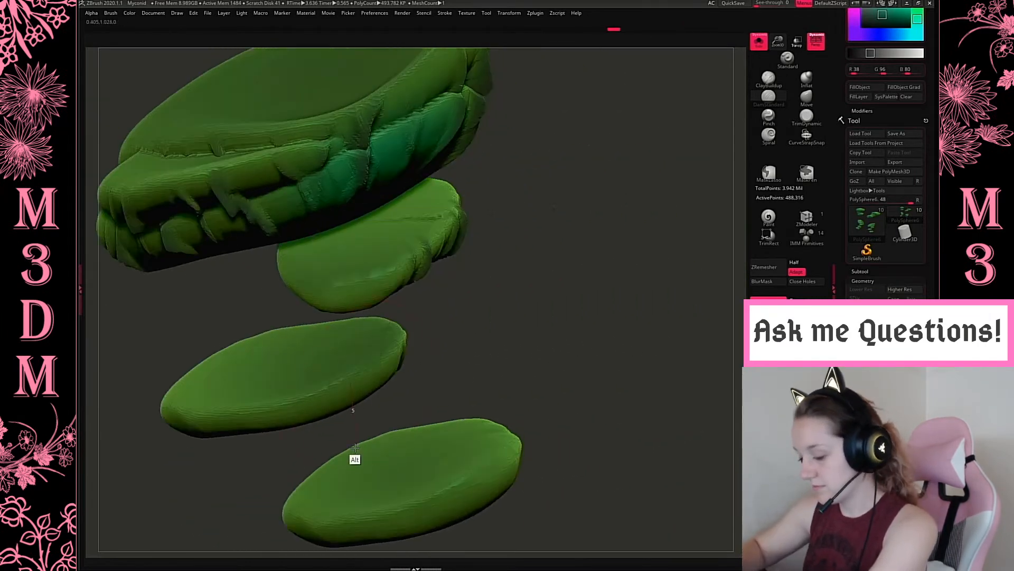
left_click_drag(570, 316, 338, 442)
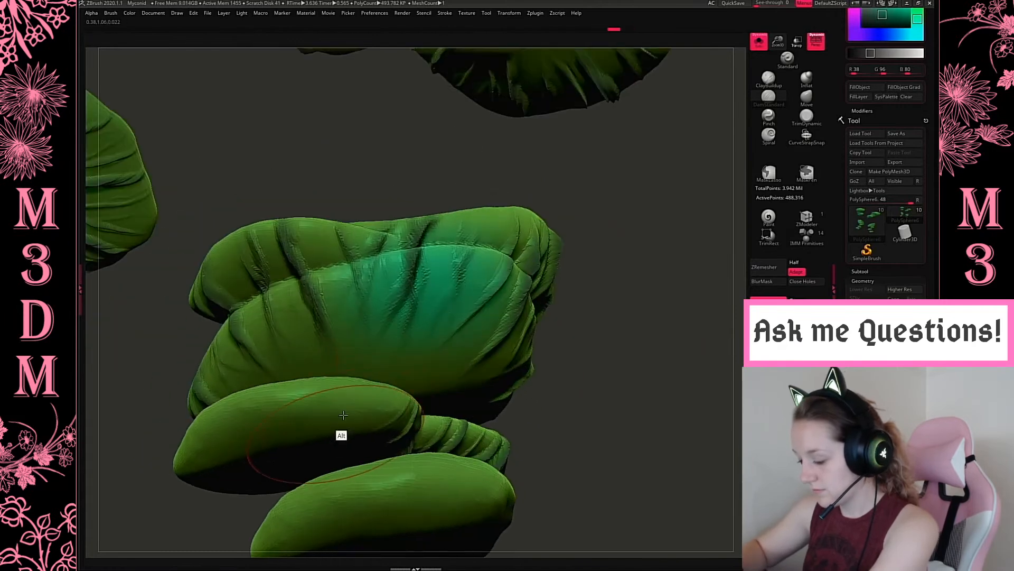
left_click_drag(641, 387, 710, 384)
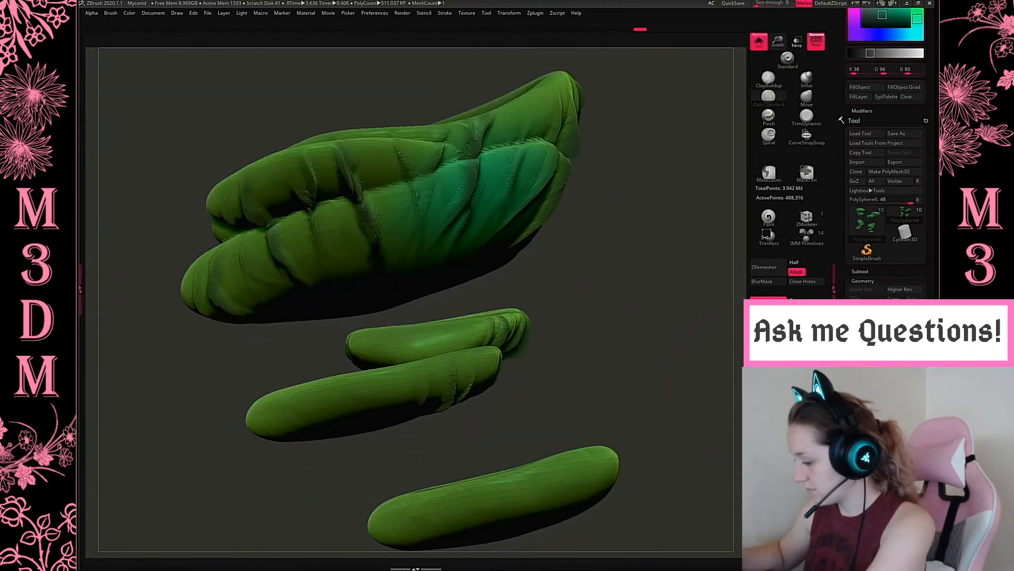
Subdivide the shelf fungi mesh once and carry the folds across the rest of the middle small shelf fungus.
key("ctrl+d")
left_click_drag(613, 374, 372, 450)
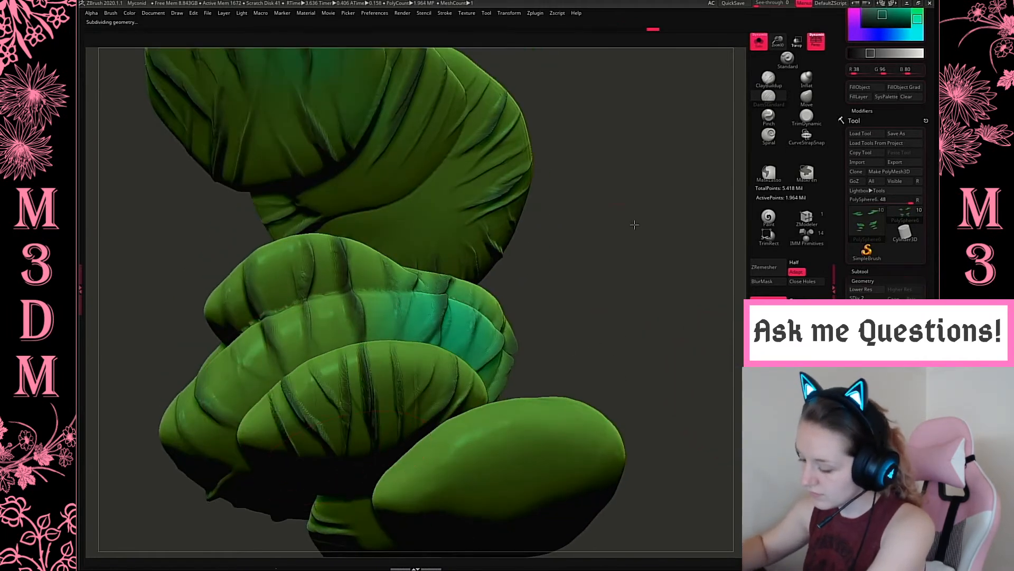
left_click_drag(632, 235, 584, 228)
left_click_drag(553, 276, 351, 333)
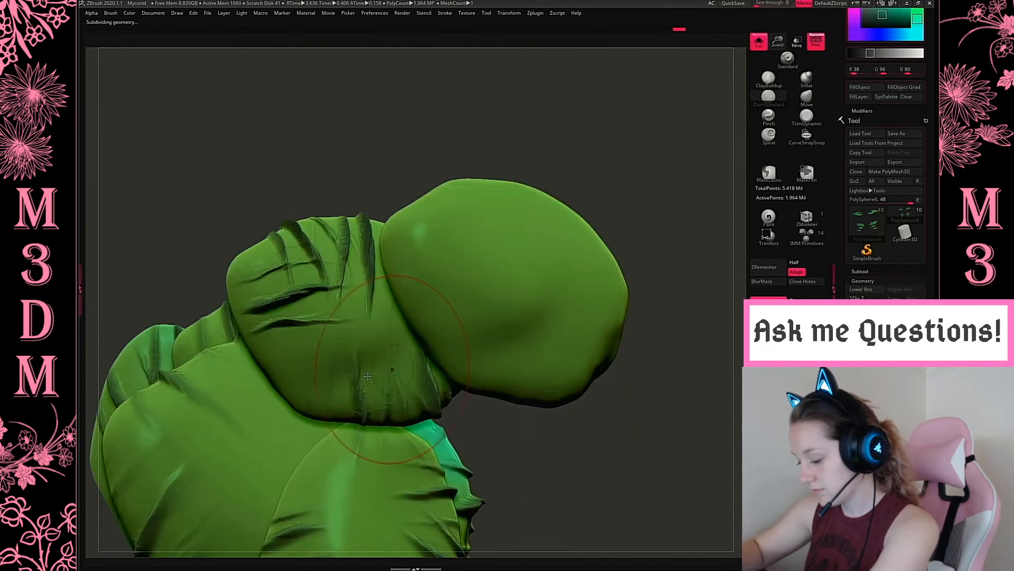
Add raised folds over the front edge of the lowest small shelf fungus.
mouse_move(633, 196)
left_mouse_down()
mouse_move(486, 220)
mouse_move(478, 304)
left_mouse_up()
left_click_drag(465, 193, 461, 294)
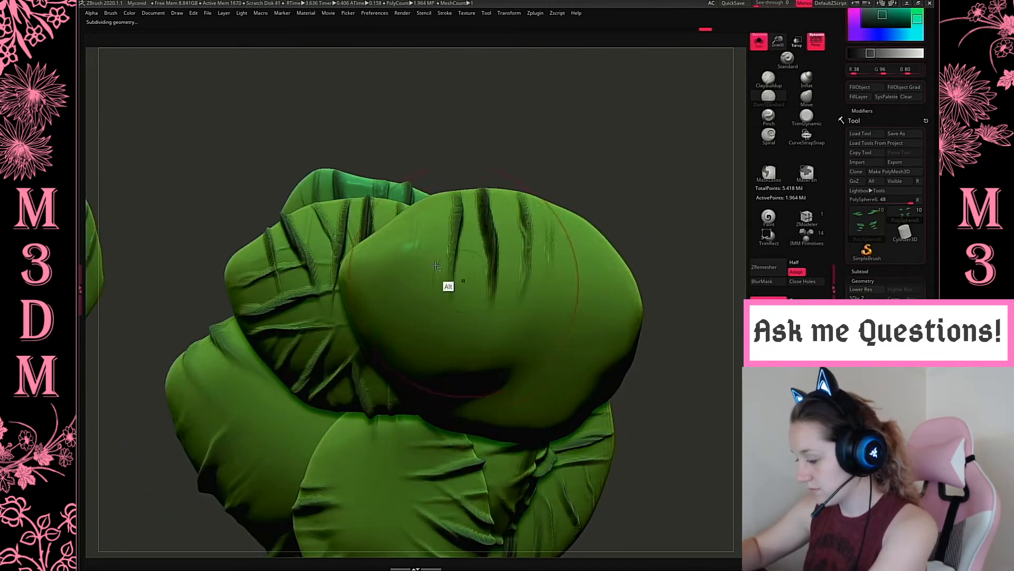
left_click_drag(455, 212, 370, 317)
left_click_drag(454, 233, 376, 333)
left_click_drag(545, 288, 544, 304)
left_click_drag(587, 217, 573, 296)
Continue the radiating folds across the underside of the lowest small shelf fungus.
mouse_move(606, 246)
left_mouse_down()
mouse_move(637, 263)
mouse_move(475, 317)
mouse_move(402, 406)
left_mouse_up()
left_click_drag(483, 362, 418, 422, "alt")
left_click_drag(506, 376, 483, 444, "alt")
left_click_drag(518, 334, 479, 442, "alt")
left_click_drag(574, 365, 587, 424, "alt")
Finish the folds around the remaining smooth rim of the lowest small shelf fungus.
left_click_drag(661, 251, 618, 264)
left_click_drag(598, 370, 602, 442, "alt")
left_click_drag(670, 230, 658, 177)
left_click_drag(613, 330, 681, 380, "alt")
left_click_drag(594, 359, 652, 420, "alt")
mouse_move(686, 179)
left_mouse_down()
mouse_move(690, 244)
mouse_move(536, 401)
left_mouse_up()
left_click_drag(655, 420, 634, 417)
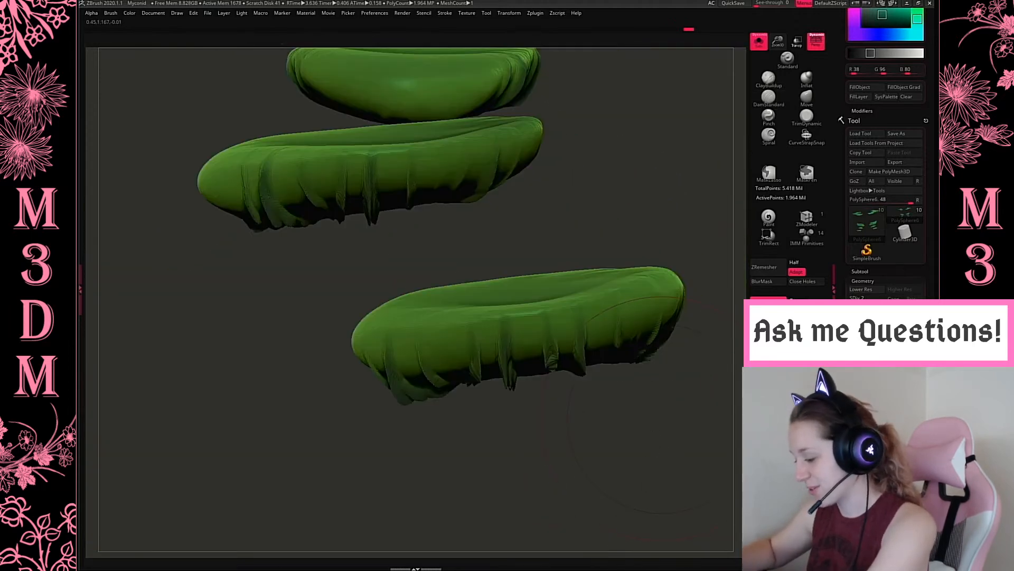
Switch to the subtool with the arm shelf fungi and show it in isolation.
left_click(759, 41)
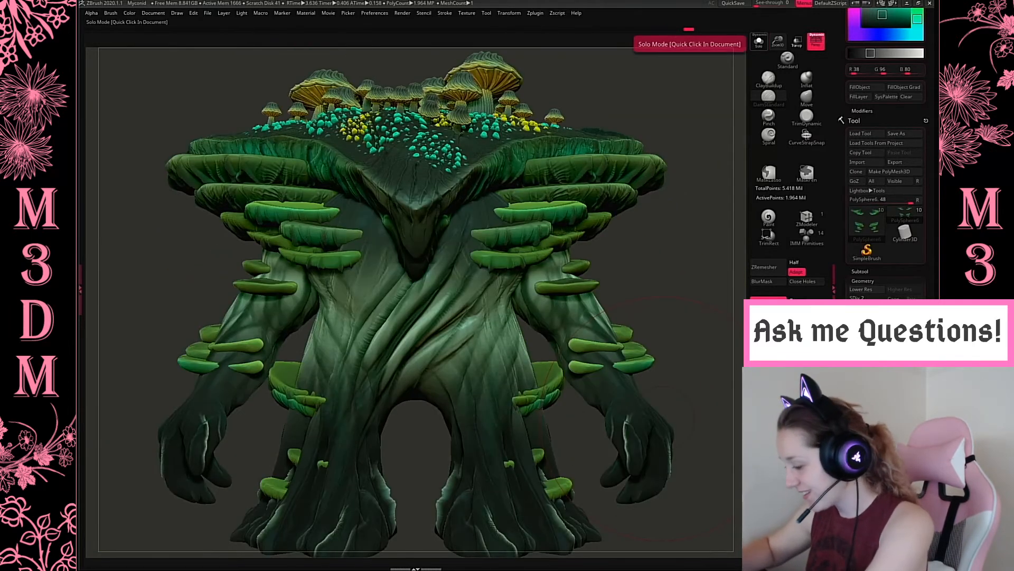
left_click(573, 291, "alt")
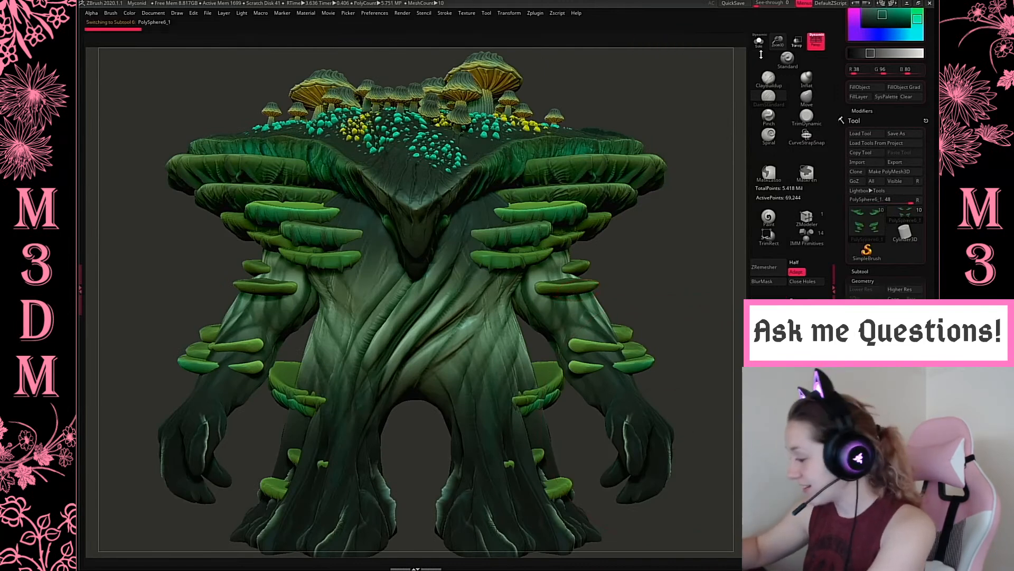
left_click(759, 41)
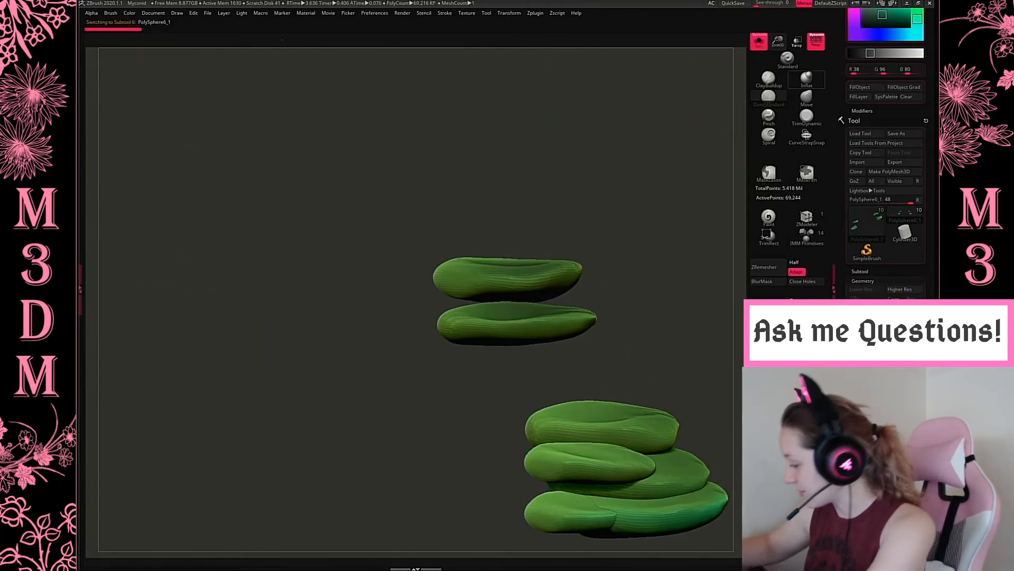
Subdivide the arm shelf fungi once and remesh them with DynaMesh.
key("ctrl+d")
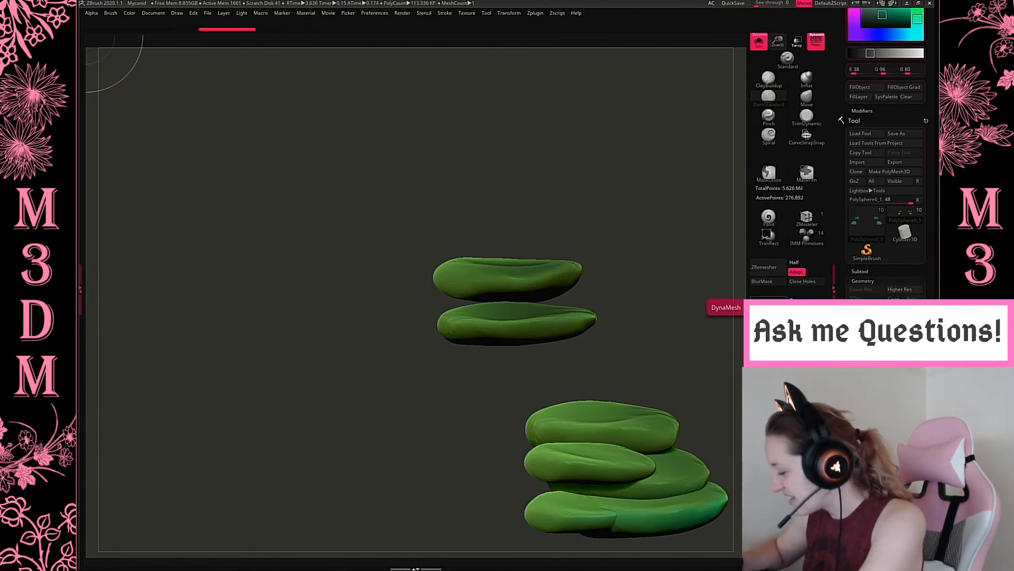
left_click(768, 306)
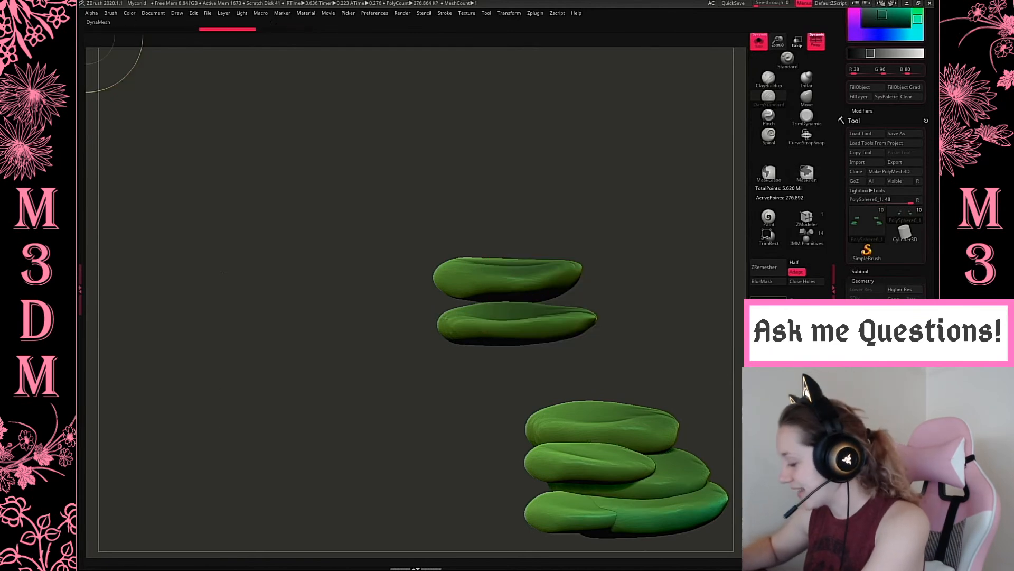
left_click(768, 300)
Add streaky raised folds over the outer edge of the lower of the two upper-arm shelf fungi.
left_click_drag(656, 308, 584, 295, "alt")
left_click_drag(778, 42, 561, 269)
left_click_drag(411, 343, 414, 358, "alt")
left_click_drag(436, 284, 442, 343, "alt")
left_click_drag(467, 280, 466, 359, "alt")
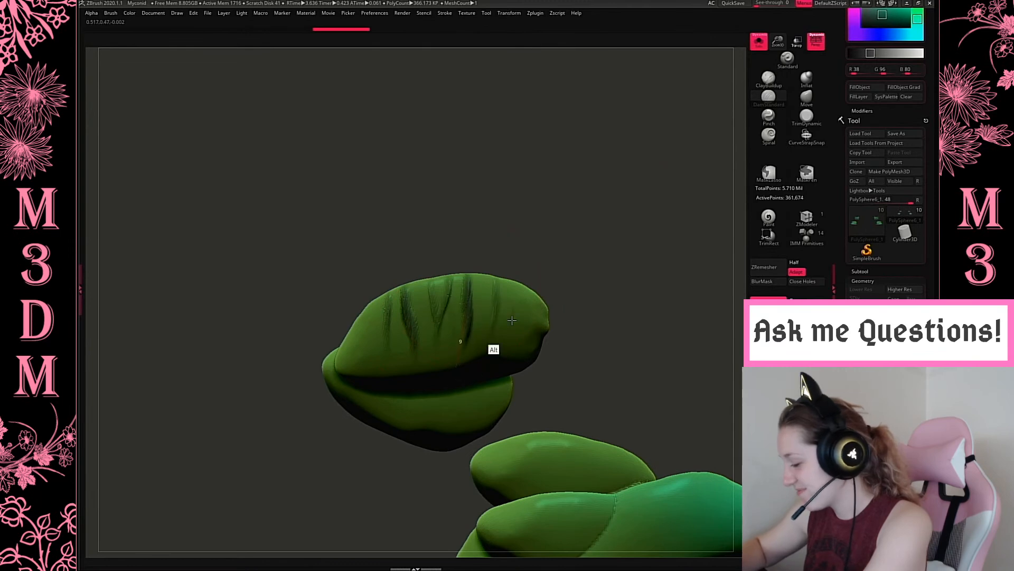
left_click_drag(596, 266, 647, 270)
left_click_drag(524, 287, 506, 328, "alt")
left_click_drag(540, 289, 531, 347, "alt")
Add radiating folds around the side and underside of the lower upper-arm shelf fungus.
left_click_drag(592, 245, 500, 228)
left_click_drag(359, 335, 446, 409)
left_click_drag(362, 356, 404, 405, "alt")
left_click_drag(529, 206, 561, 235)
left_click_drag(336, 414, 439, 401, "alt")
left_click_drag(425, 455, 454, 359, "alt")
left_click_drag(483, 437, 508, 329, "alt")
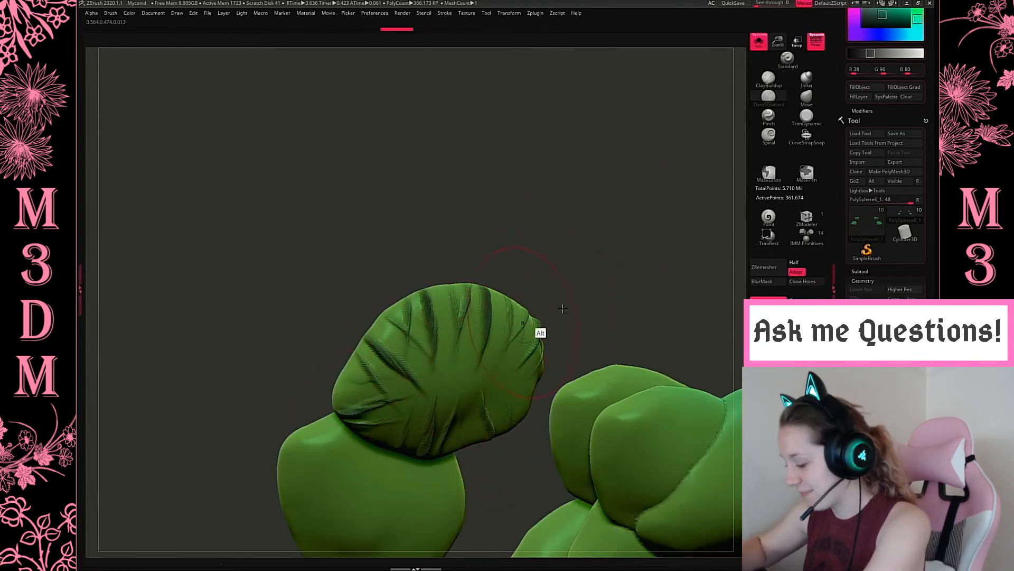
Finish the folds along the remaining smooth rim of the lower upper-arm shelf fungus.
left_click_drag(617, 271, 600, 319)
left_click_drag(530, 316, 497, 364, "alt")
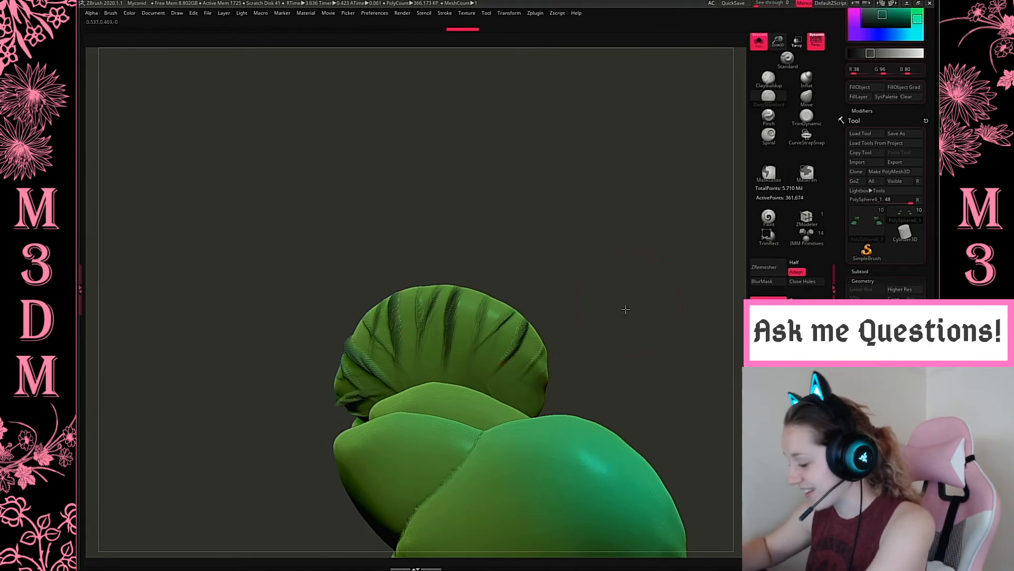
left_click_drag(624, 308, 595, 323)
left_click_drag(546, 408, 467, 331)
left_click_drag(603, 316, 595, 200)
Add short radiating folds around the rim and underside of the higher upper-arm shelf fungus.
left_click_drag(309, 263, 377, 359, "alt")
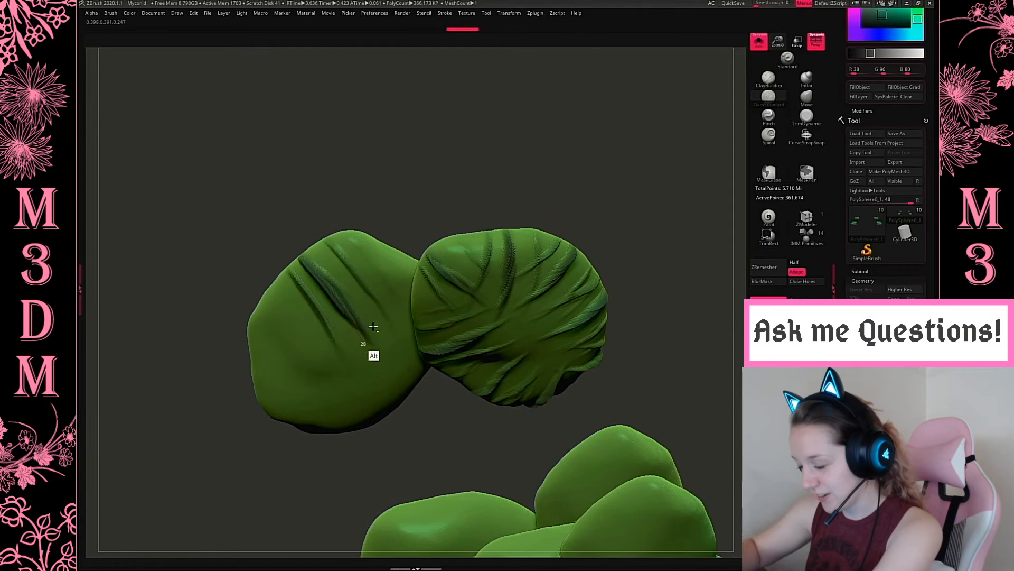
key("ctrl+z")
mouse_move(308, 261)
left_mouse_down("alt")
mouse_move(355, 330)
mouse_move(335, 351)
left_mouse_up("alt")
left_click_drag(264, 408, 318, 365, "alt")
left_click_drag(329, 428, 353, 373, "alt")
left_click_drag(569, 233, 561, 205)
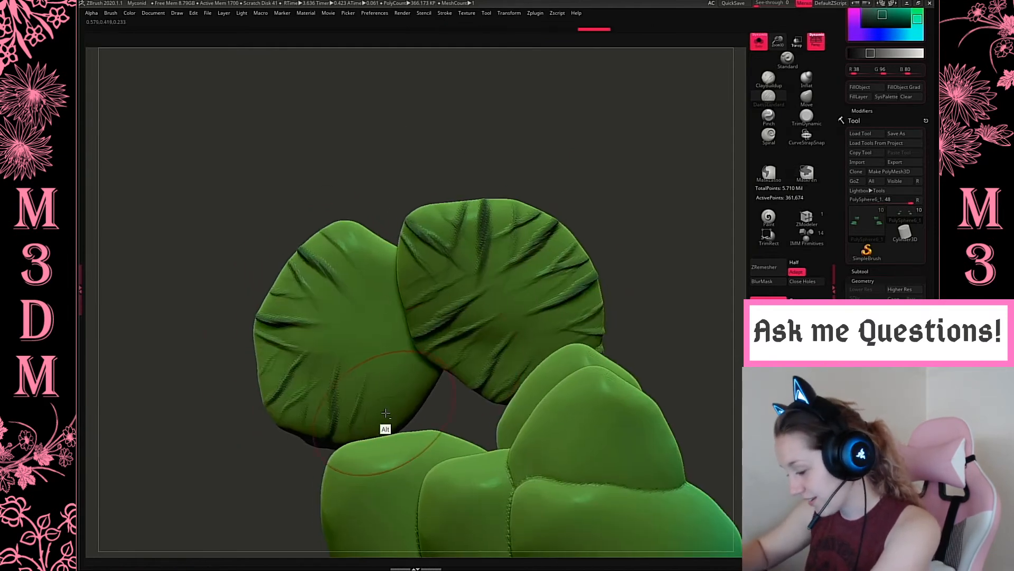
left_click_drag(371, 241, 397, 306, "alt")
Add radiating folds across the undersides of the overlapping shelf fungi in the forearm cluster.
left_click_drag(777, 42, 775, 17)
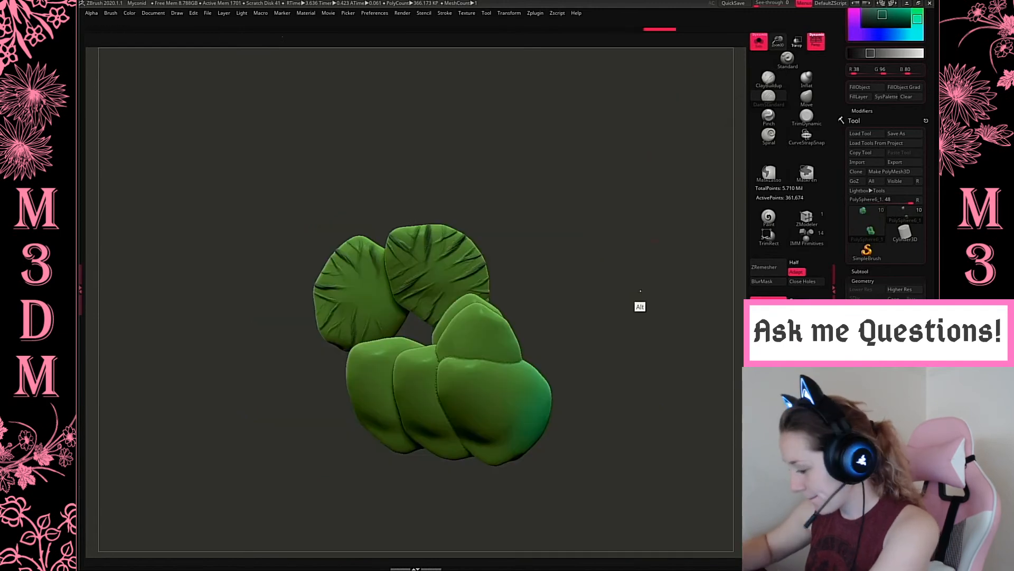
left_click_drag(642, 270, 645, 238, "alt")
left_click_drag(780, 48, 782, 65)
left_click_drag(602, 247, 597, 214)
mouse_move(538, 305)
left_mouse_down("alt")
mouse_move(498, 323)
mouse_move(534, 296)
mouse_move(557, 376)
mouse_move(586, 391)
left_mouse_up("alt")
mouse_move(650, 428)
left_mouse_down("alt")
mouse_move(530, 468)
mouse_move(512, 430)
mouse_move(464, 428)
mouse_move(385, 507)
mouse_move(346, 518)
mouse_move(395, 502)
mouse_move(299, 417)
mouse_move(304, 273)
mouse_move(363, 244)
mouse_move(426, 234)
mouse_move(438, 214)
left_mouse_up("alt")
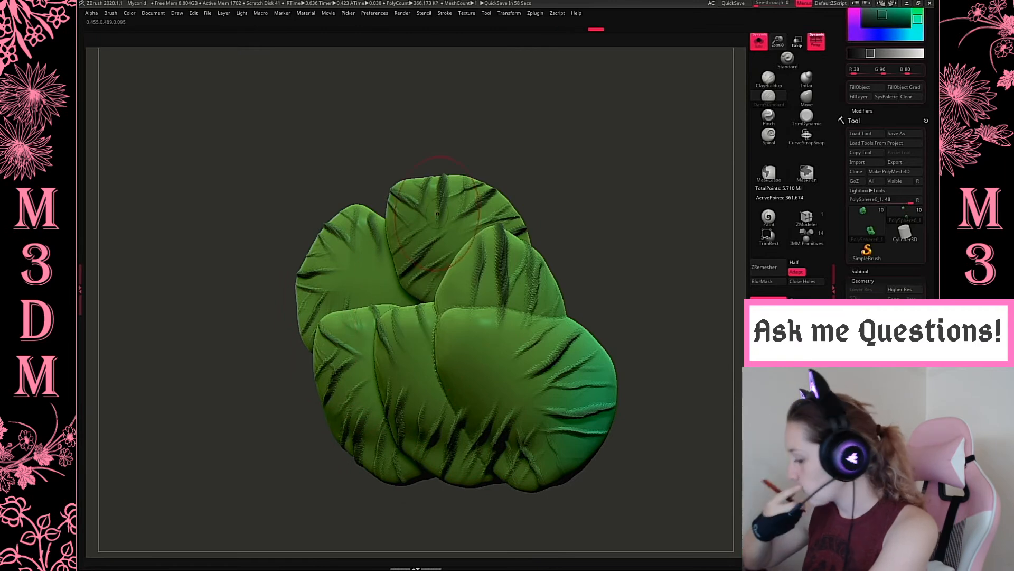
Continue the raised folds over the front edges of the forearm cluster's shelf fungi.
mouse_move(586, 206)
left_mouse_down()
mouse_move(618, 238)
mouse_move(607, 285)
mouse_move(597, 211)
left_mouse_up()
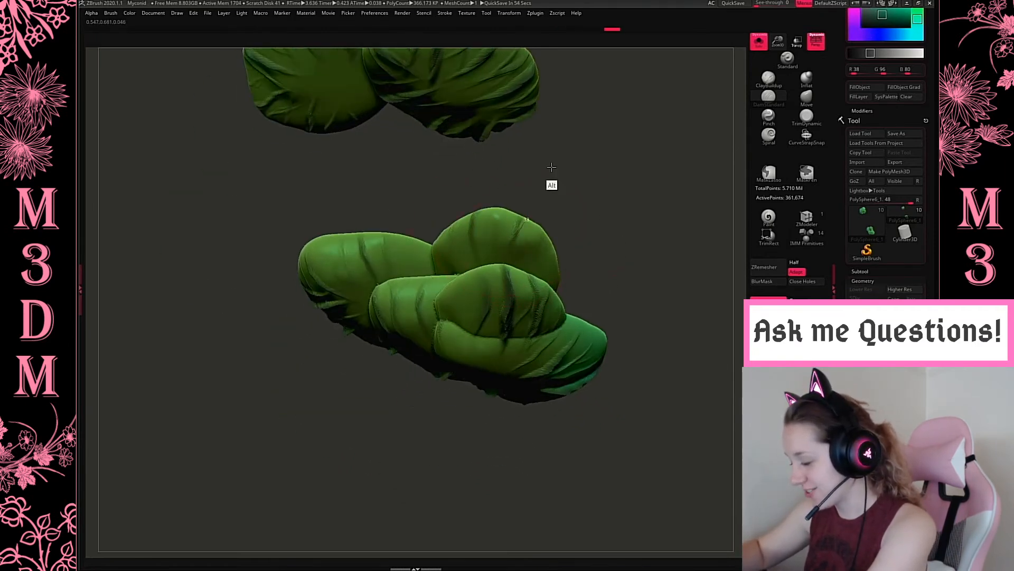
left_click_drag(643, 245, 596, 192)
left_click_drag(671, 254, 493, 241)
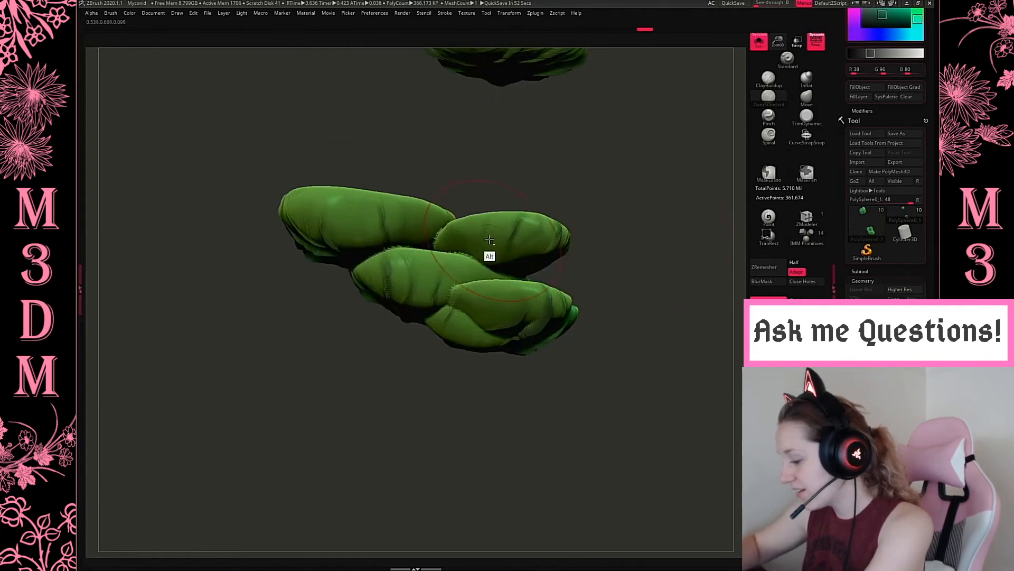
left_click_drag(571, 192, 614, 191)
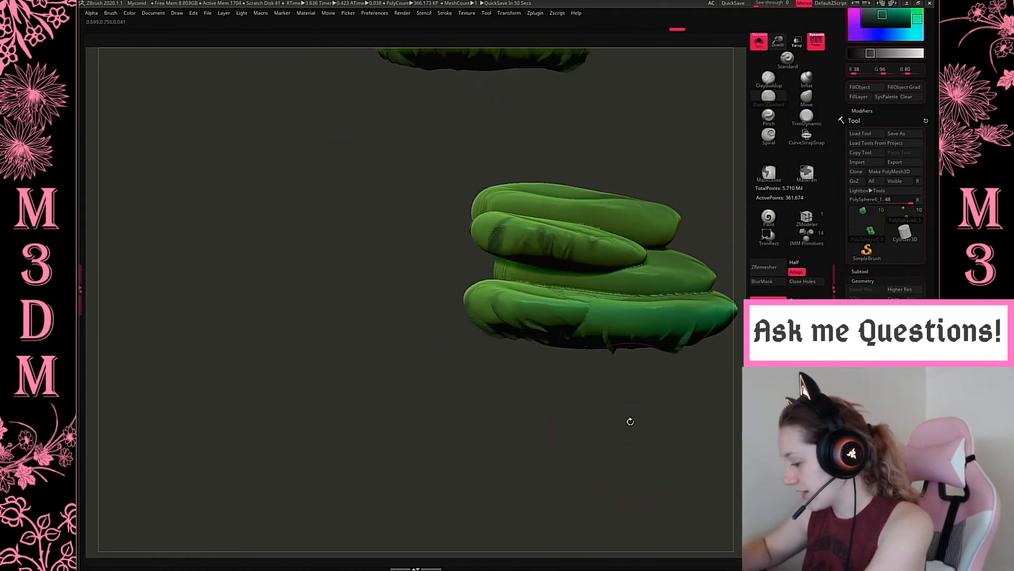
left_click_drag(631, 420, 636, 448, "shift")
left_click_drag(619, 410, 519, 293, "alt")
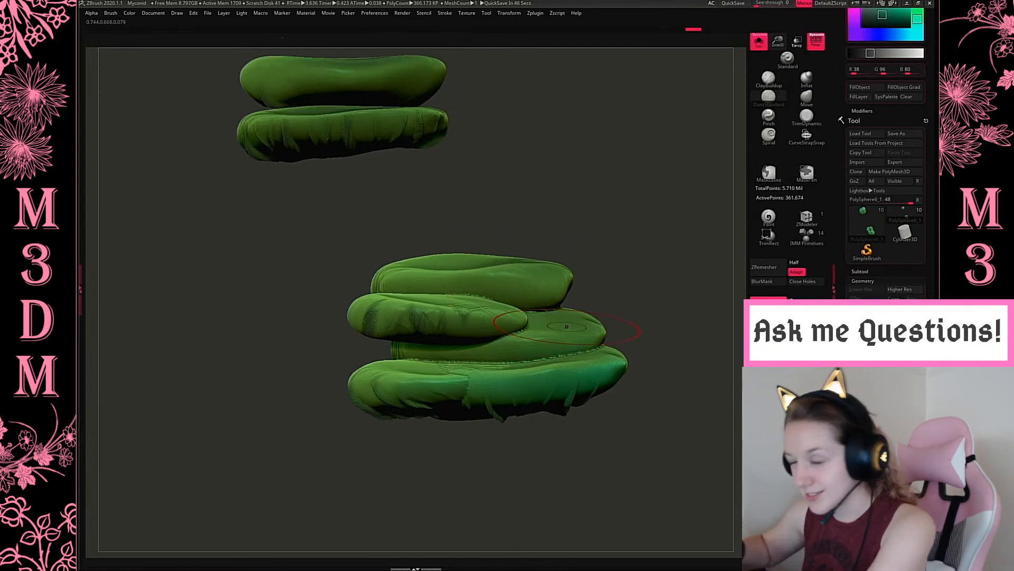
Show the whole creature again and reselect the torso and leg shelf fungi subtool.
left_click(758, 41)
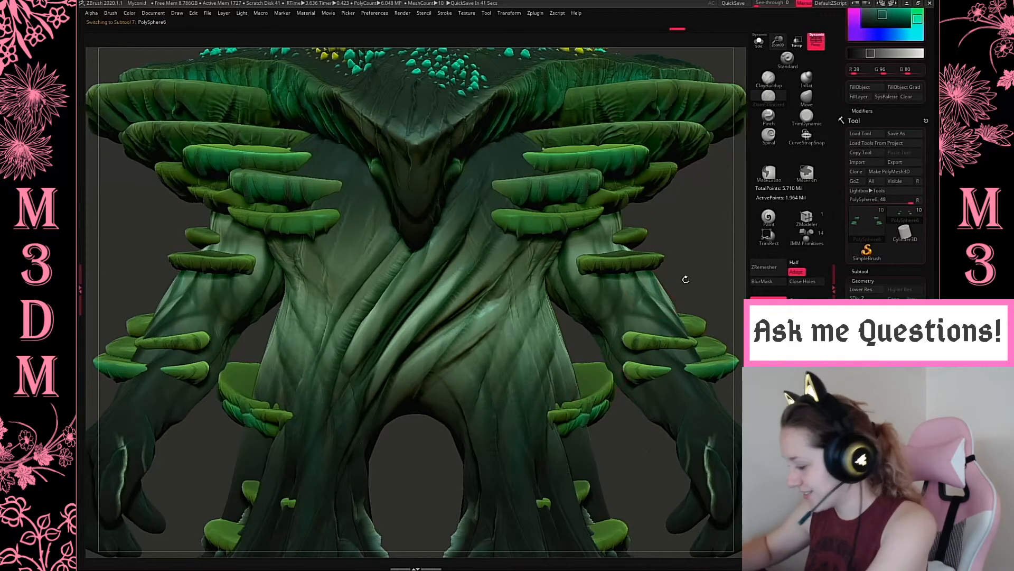
left_click_drag(706, 256, 675, 76, "alt")
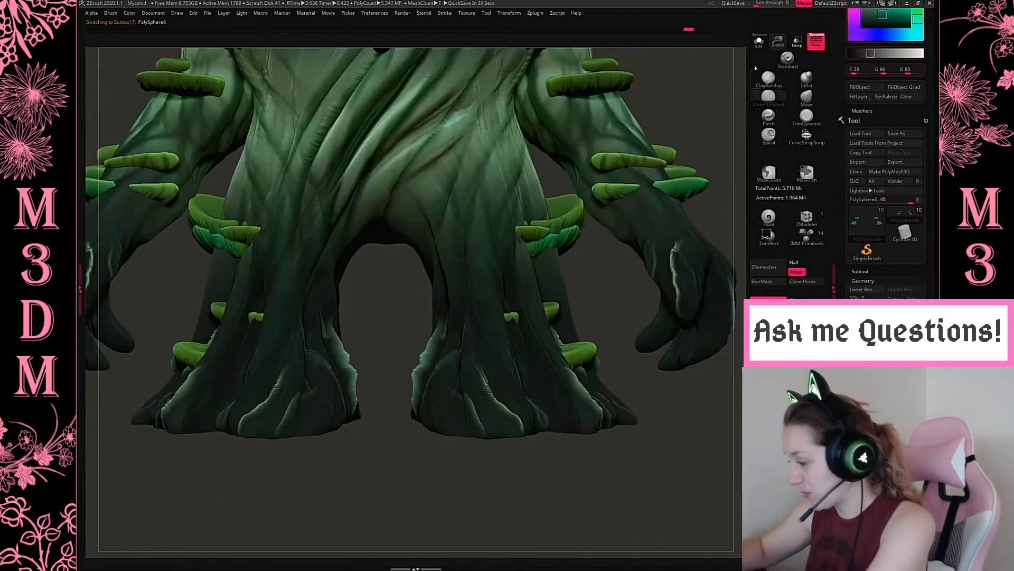
left_click(759, 42)
left_click(759, 41)
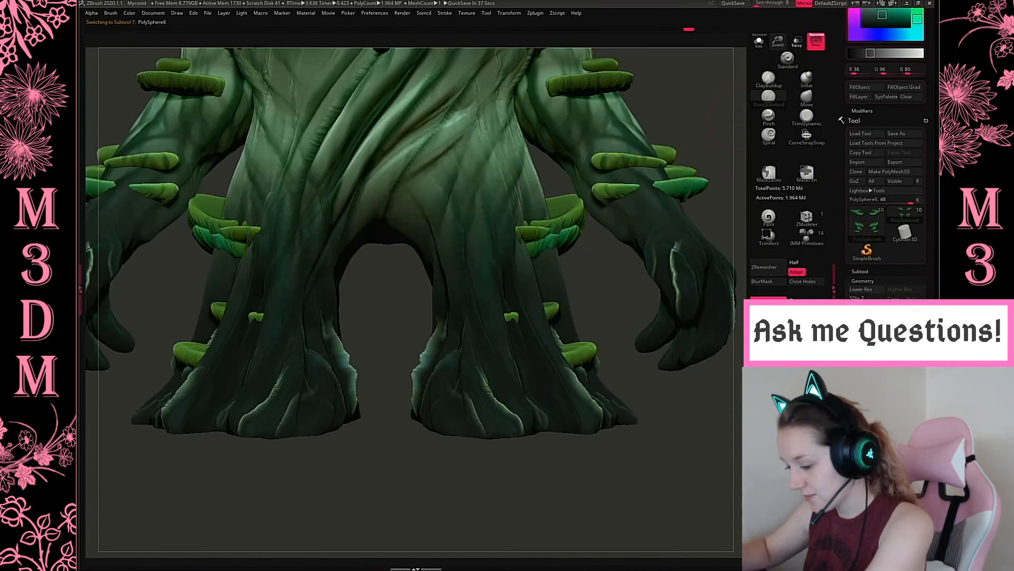
Fit the whole creature in view and switch the DamStandard brush from the streaky alpha to a soft round one with the Dots stroke.
key("f")
key("f")
key("f")
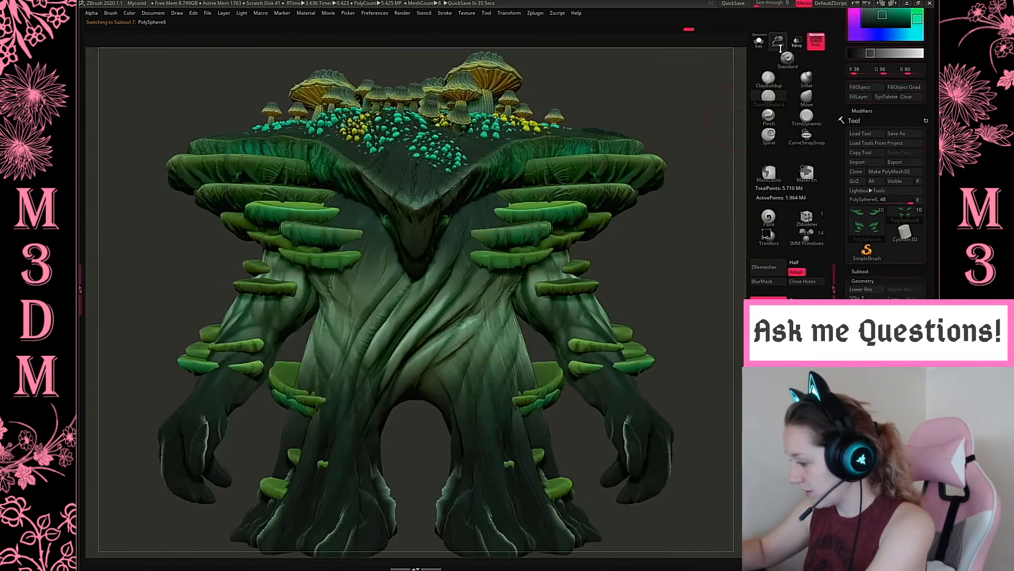
left_click_drag(780, 42, 778, 26)
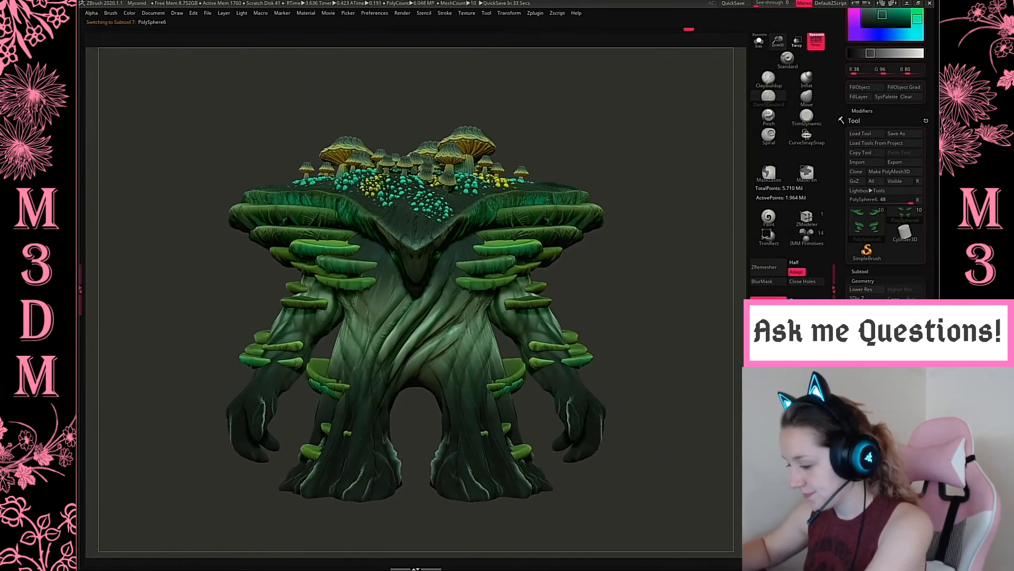
key("space")
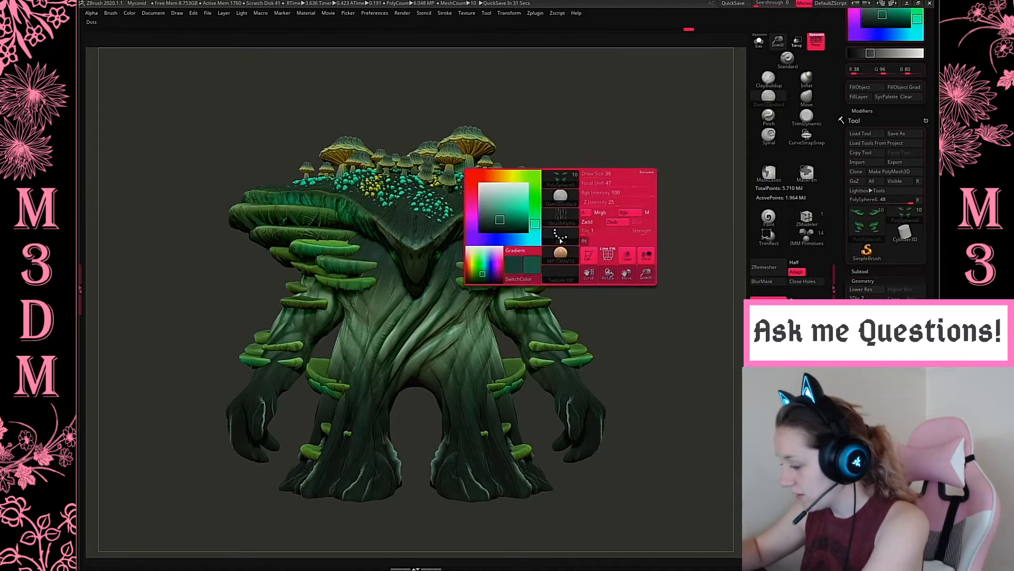
left_click(561, 234)
key("space")
left_click(503, 193)
left_click(532, 194)
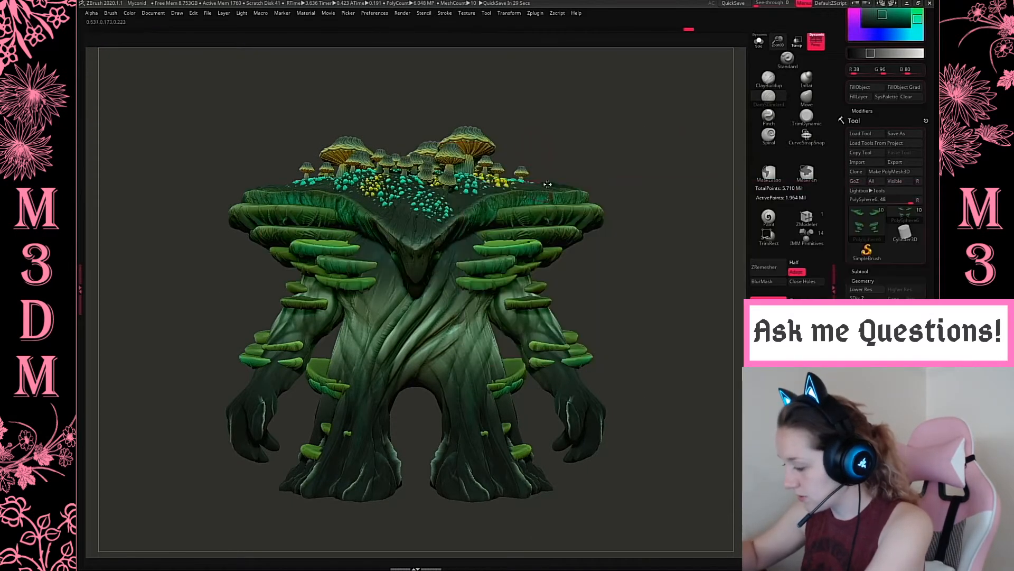
Select the large paired shelf fungi directly under the cap at the shoulders and isolate that subtool.
left_click_drag(628, 226, 593, 296, "alt")
key("space")
left_click(732, 81, "alt")
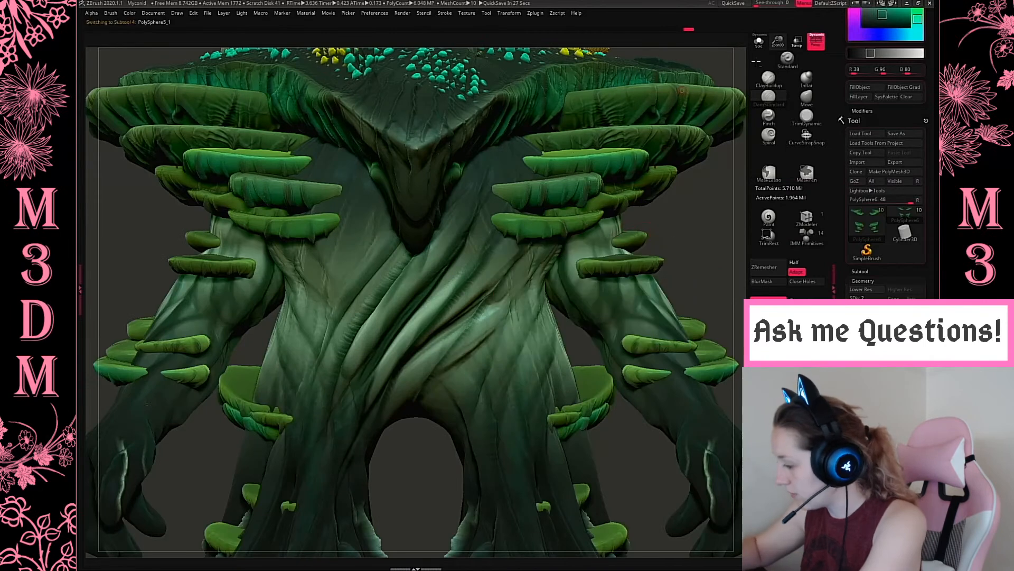
left_click(759, 42)
left_click_drag(700, 206, 496, 294, "alt")
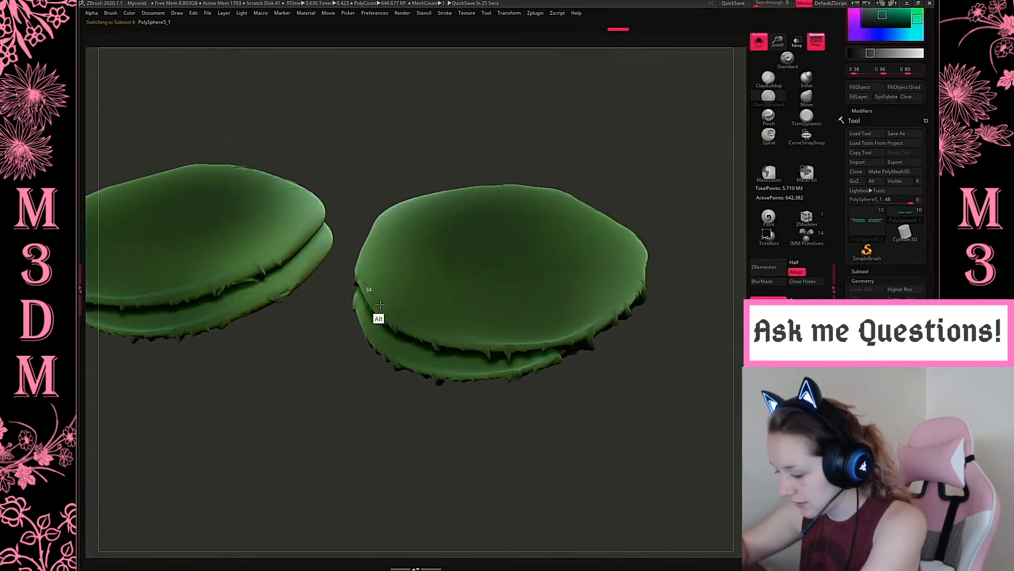
Test a line along the upper shelf's rim, undo it, and set the brush's Z Intensity to 18 and Focal Shift to 78.
key("space")
mouse_move(370, 288)
left_mouse_down()
mouse_move(408, 344)
mouse_move(549, 360)
left_mouse_up()
key("ctrl+z")
key("space")
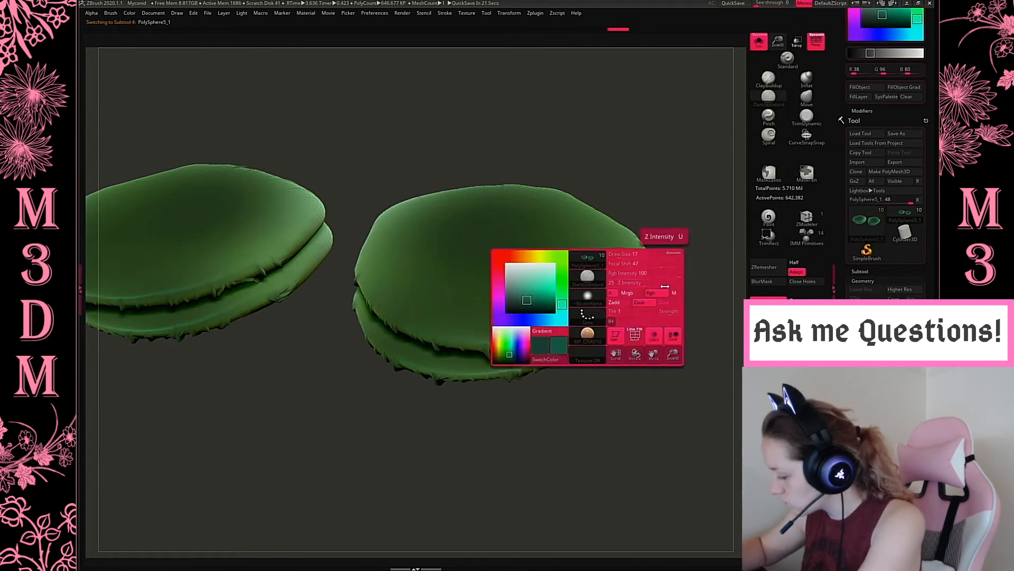
left_click_drag(652, 275, 645, 275)
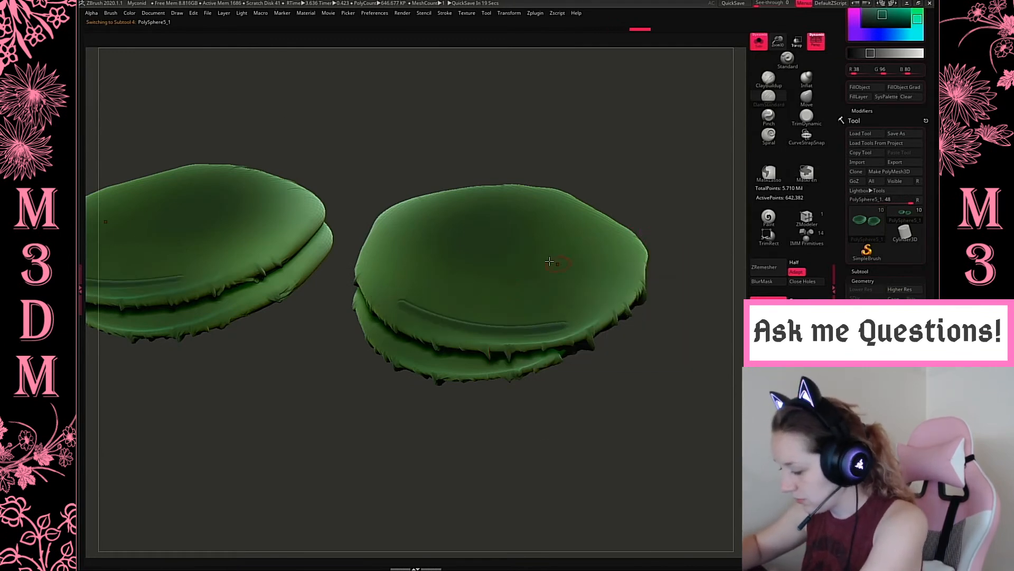
key("space")
left_click_drag(549, 276, 571, 267)
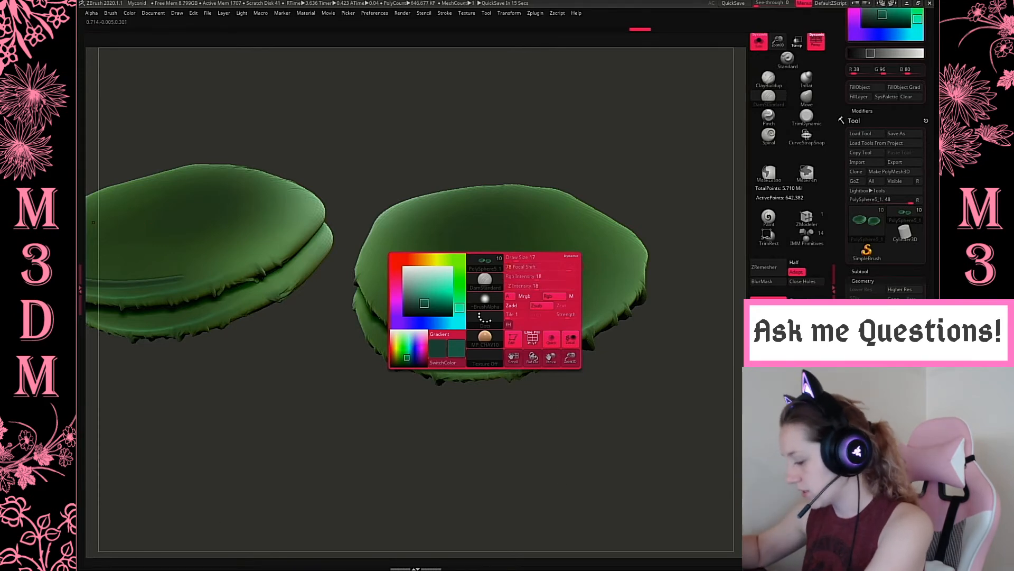
left_click_drag(656, 227, 642, 275)
Sculpt a smooth raised ridge around the top face of the upper shoulder shelf, just inside its rim, redoing the first stroke.
mouse_move(370, 286)
left_mouse_down("alt")
mouse_move(410, 330)
mouse_move(495, 354)
left_mouse_up("alt")
key("ctrl+z")
left_click_drag(373, 303, 411, 336, "alt")
mouse_move(534, 357)
left_mouse_down("alt")
mouse_move(571, 357)
mouse_move(604, 340)
mouse_move(643, 267)
left_mouse_up("alt")
left_click_drag(670, 367, 652, 290)
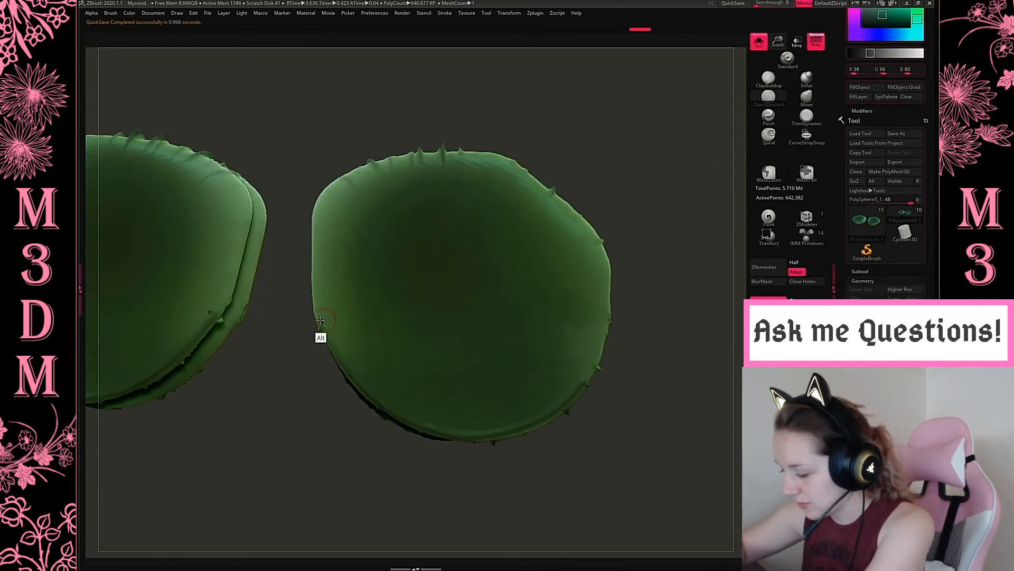
mouse_move(313, 259)
left_mouse_down("alt")
mouse_move(312, 222)
mouse_move(332, 177)
mouse_move(452, 146)
mouse_move(515, 157)
mouse_move(560, 191)
mouse_move(609, 290)
mouse_move(602, 365)
mouse_move(555, 438)
left_mouse_up("alt")
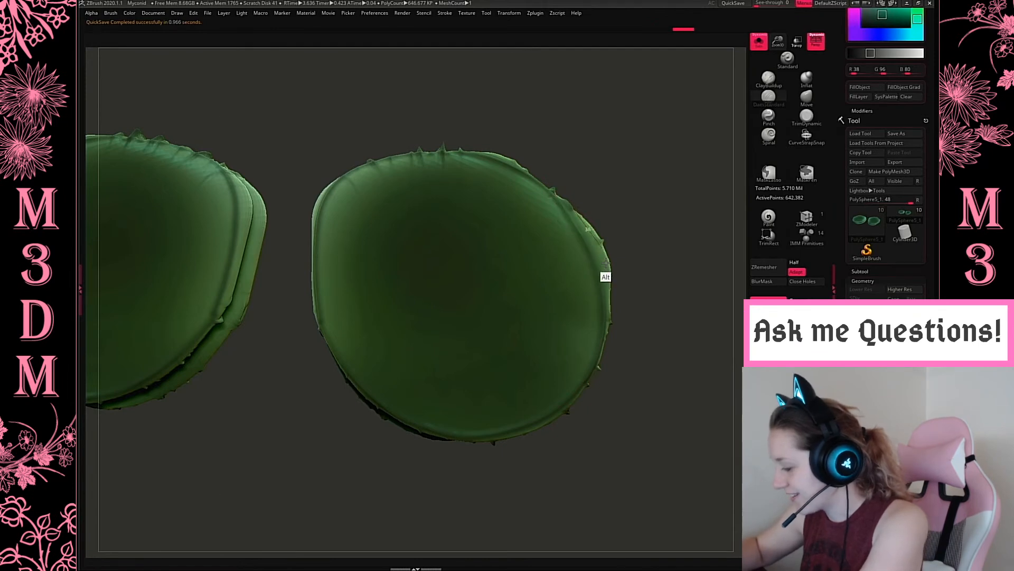
left_click_drag(667, 290, 624, 270)
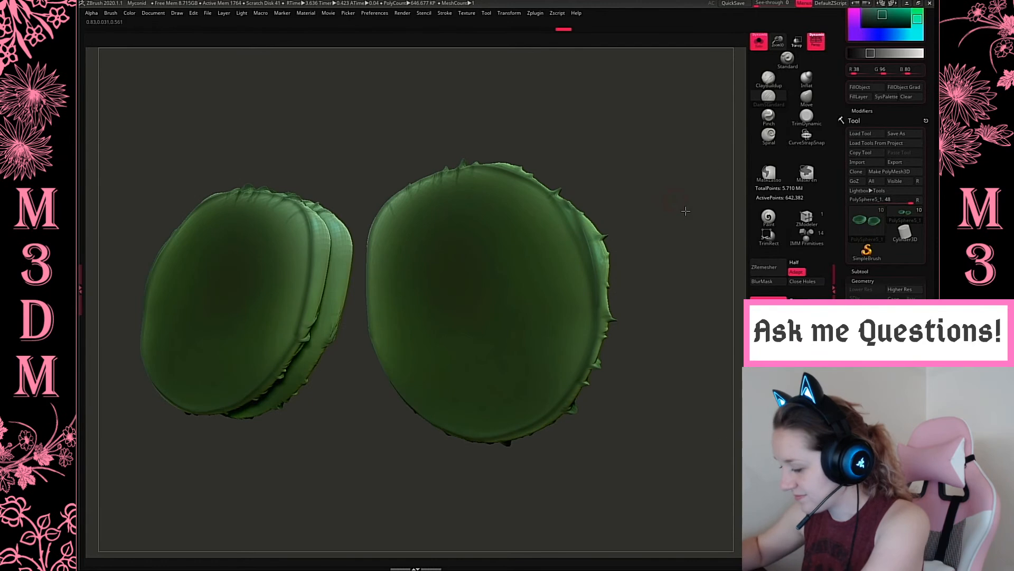
Examine the ridged shoulder shelves from the front together with the rest of the creature, and isolate them again.
left_click_drag(682, 208, 690, 227, "shift")
left_click_drag(779, 42, 658, 253)
left_click_drag(658, 253, 633, 333, "alt")
left_click_drag(778, 41, 761, 54)
key("ctrl")
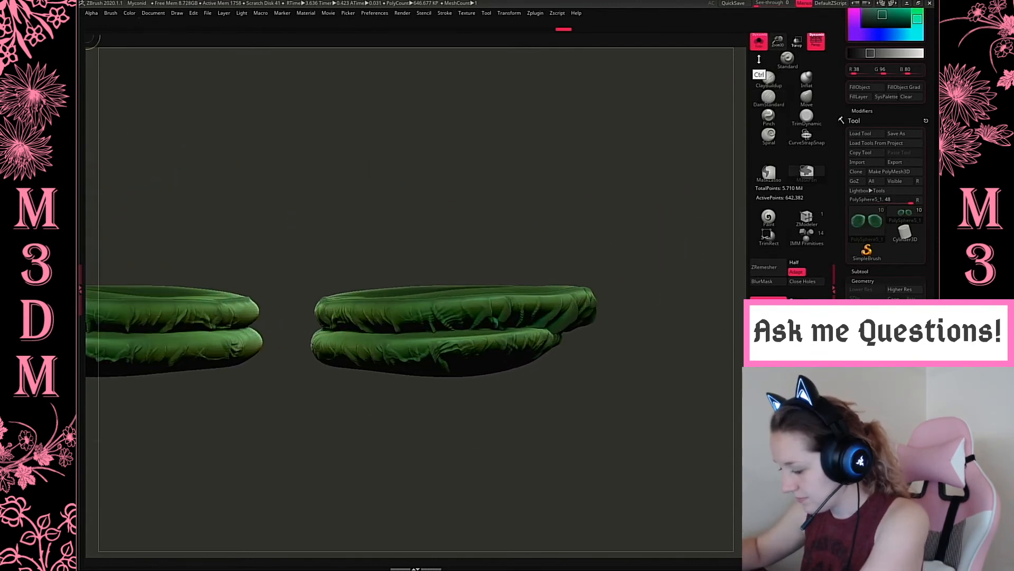
left_click(758, 42)
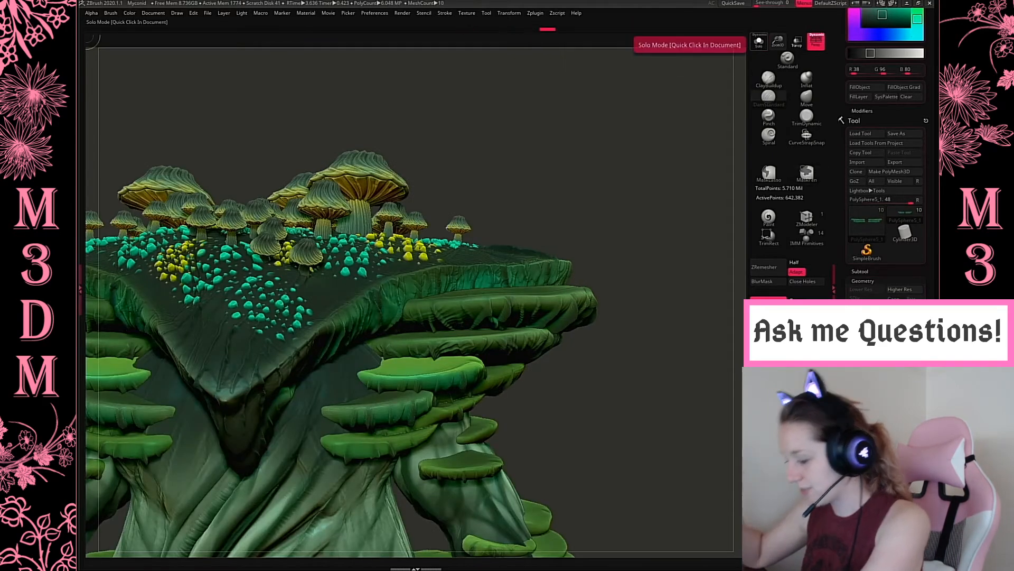
left_click_drag(632, 333, 636, 280)
left_click(631, 285)
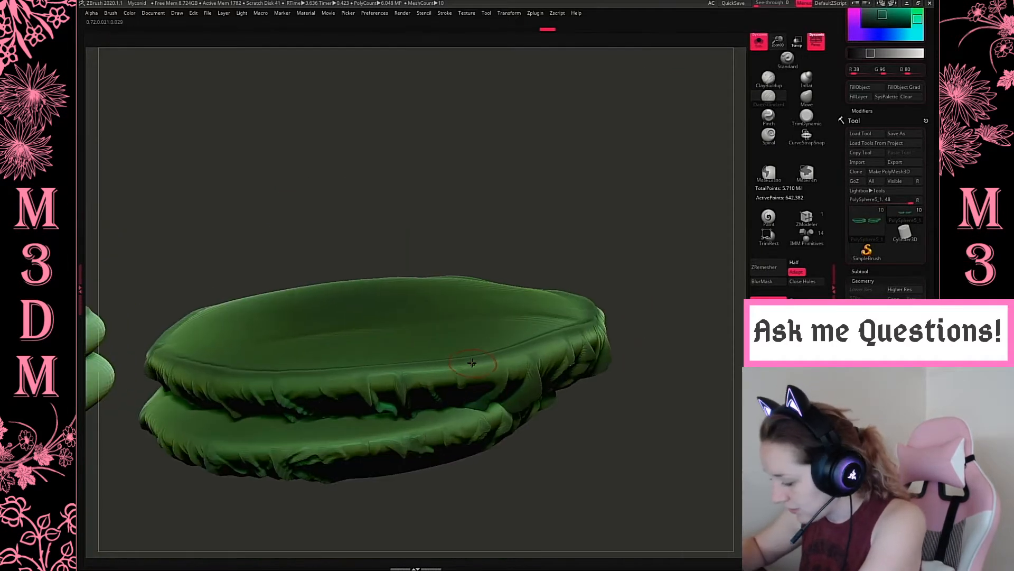
Sculpt a raised ridge along the exposed front rim of the lower shoulder shelf fungus.
mouse_move(642, 238)
left_mouse_down()
mouse_move(645, 172)
mouse_move(634, 254)
left_mouse_up()
left_click_drag(687, 213, 684, 349)
left_click_drag(667, 297, 733, 152, "alt")
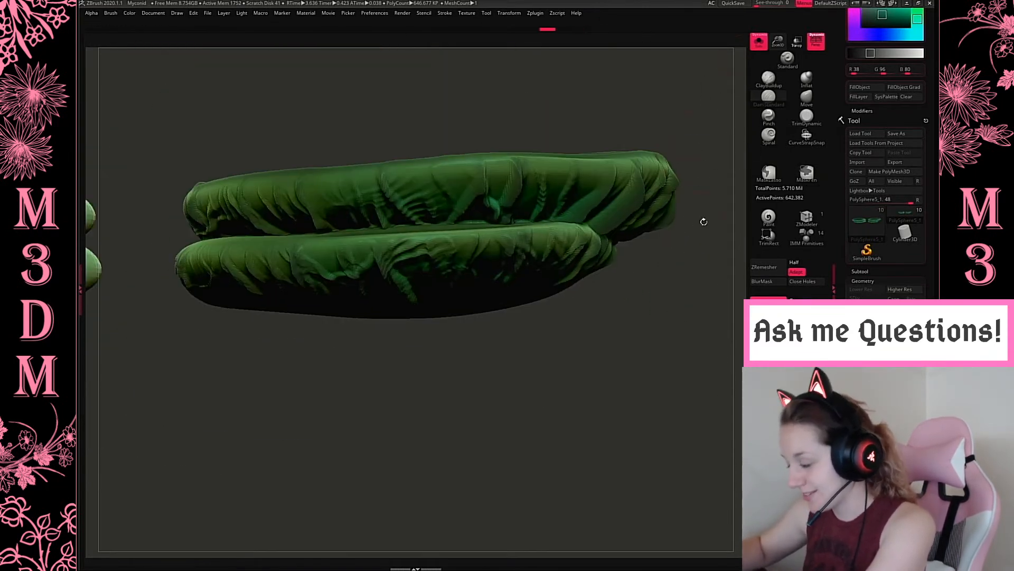
left_click_drag(698, 208, 697, 288)
left_click_drag(345, 365, 352, 441, "alt")
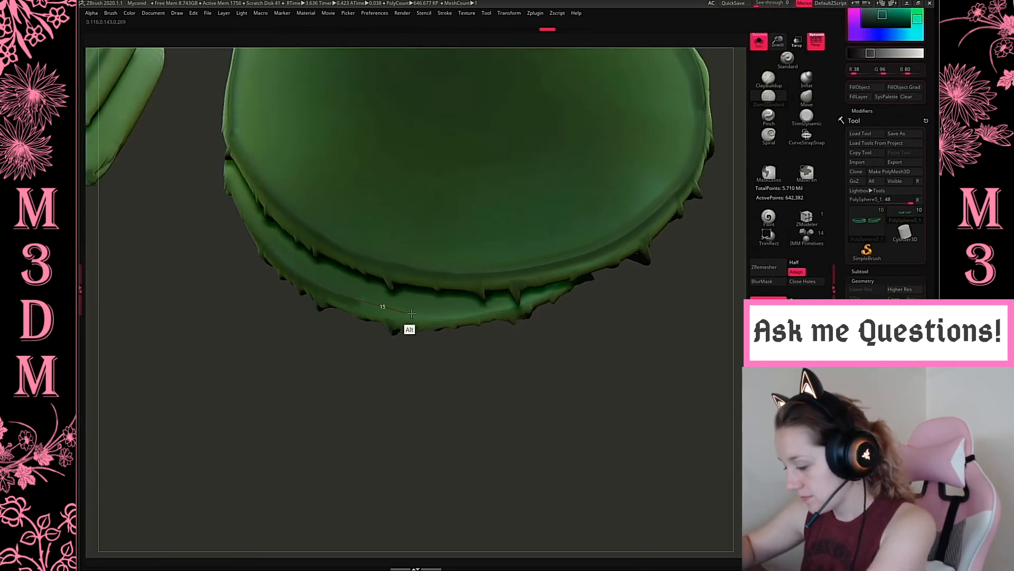
left_click_drag(611, 354, 503, 274)
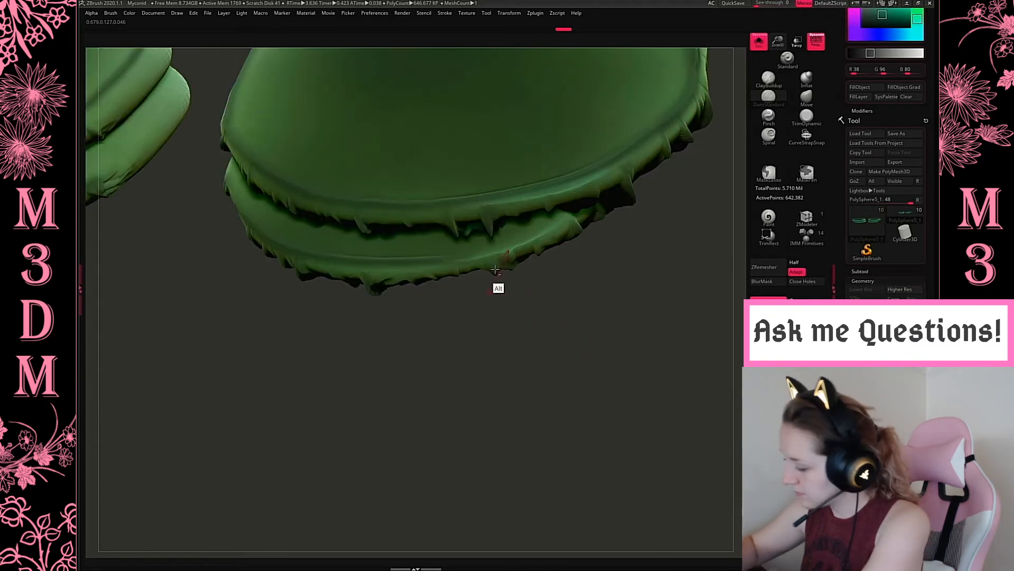
mouse_move(579, 324)
left_mouse_down()
mouse_move(584, 381)
mouse_move(562, 394)
mouse_move(362, 448)
mouse_move(378, 455)
left_mouse_up()
mouse_move(147, 107)
left_mouse_down("alt")
mouse_move(184, 188)
mouse_move(296, 314)
left_mouse_up("alt")
left_click_drag(668, 426, 697, 487, "shift")
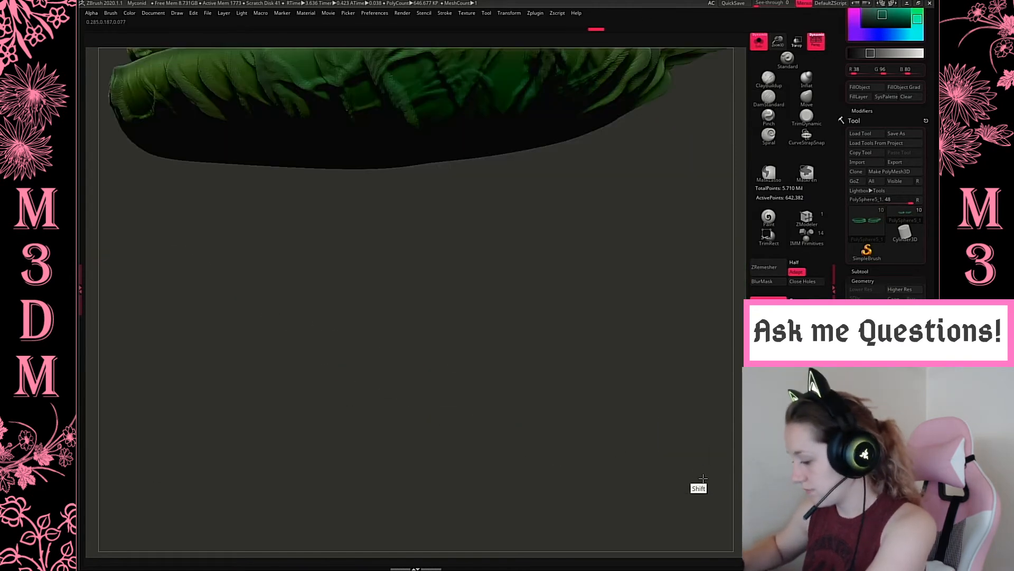
Show the whole creature, select the bright green shelf fungus at the upper chest and isolate it.
left_click(759, 42)
left_click_drag(778, 42, 775, 26)
left_click_drag(683, 425, 798, 550, "alt")
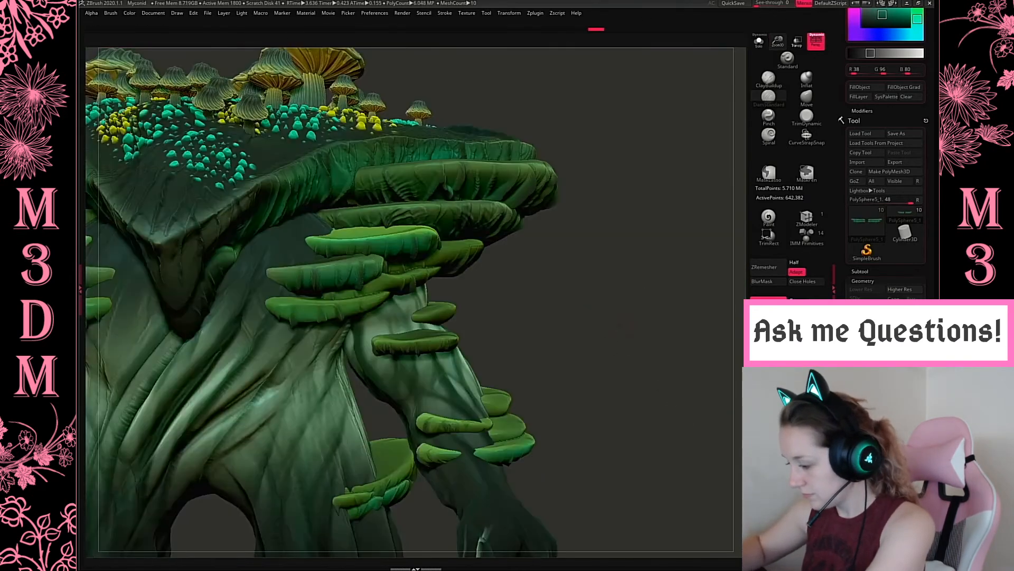
left_click(405, 249, "alt")
left_click(759, 42)
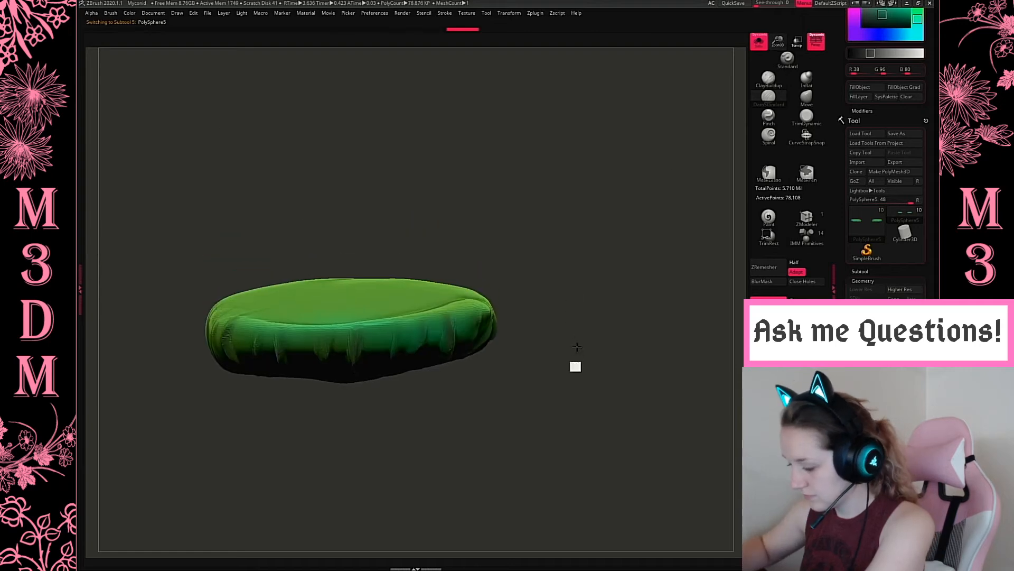
Sculpt a raised ridge around the top face of the bright green chest shelf, following its rim.
mouse_move(211, 244)
left_mouse_down("alt")
mouse_move(233, 338)
mouse_move(285, 379)
mouse_move(473, 330)
left_mouse_up("alt")
mouse_move(589, 263)
left_mouse_down("alt")
mouse_move(594, 317)
mouse_move(582, 364)
left_mouse_up("alt")
mouse_move(224, 294)
left_mouse_down("alt")
mouse_move(245, 264)
mouse_move(320, 244)
mouse_move(389, 247)
mouse_move(446, 280)
mouse_move(491, 320)
mouse_move(478, 414)
mouse_move(410, 474)
mouse_move(396, 438)
left_mouse_up("alt")
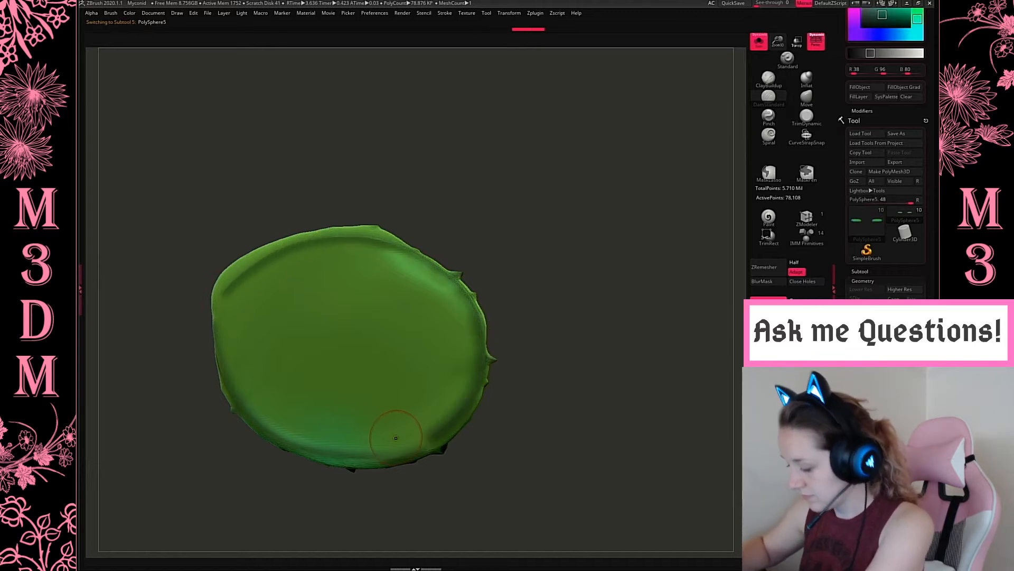
left_click_drag(482, 403, 562, 301)
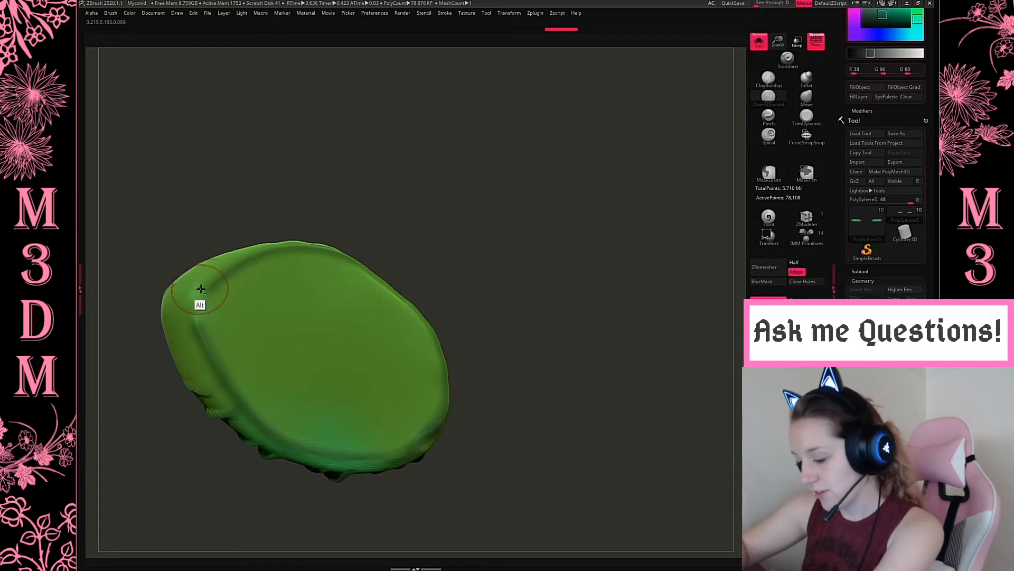
mouse_move(587, 224)
left_mouse_down()
mouse_move(605, 199)
mouse_move(630, 248)
mouse_move(557, 313)
left_mouse_up()
Select the darker chest shelf fungus, subdivide its mesh once and sculpt a raised ridge around its top rim.
left_click(352, 333, "alt")
left_click_drag(603, 338, 415, 244)
left_click_drag(533, 320, 608, 423, "alt")
key("ctrl+d")
mouse_move(222, 296)
left_mouse_down()
mouse_move(245, 323)
mouse_move(363, 364)
mouse_move(427, 364)
mouse_move(478, 321)
left_mouse_up()
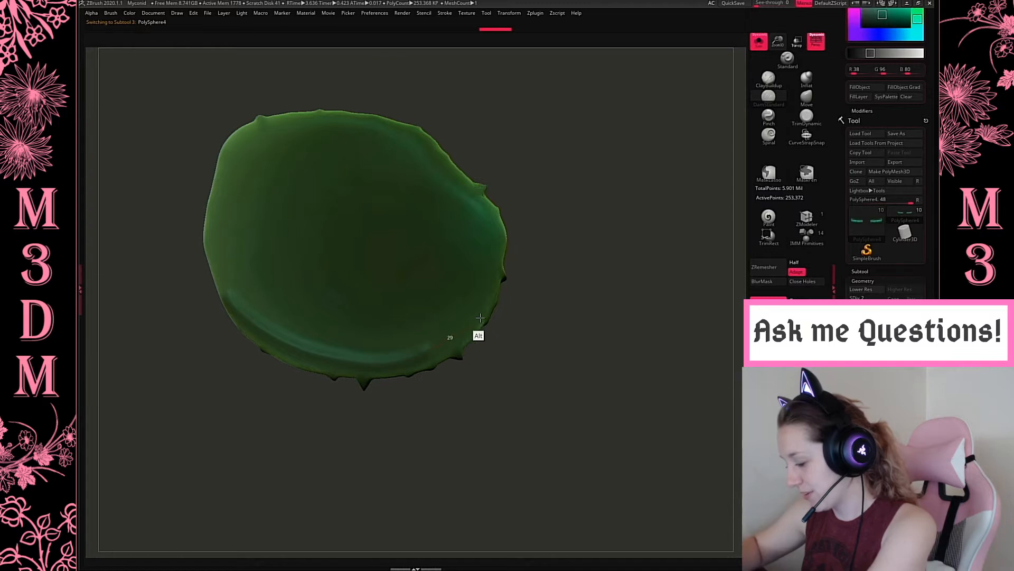
mouse_move(498, 197)
left_mouse_down("alt")
mouse_move(354, 116)
mouse_move(243, 136)
mouse_move(223, 293)
left_mouse_up("alt")
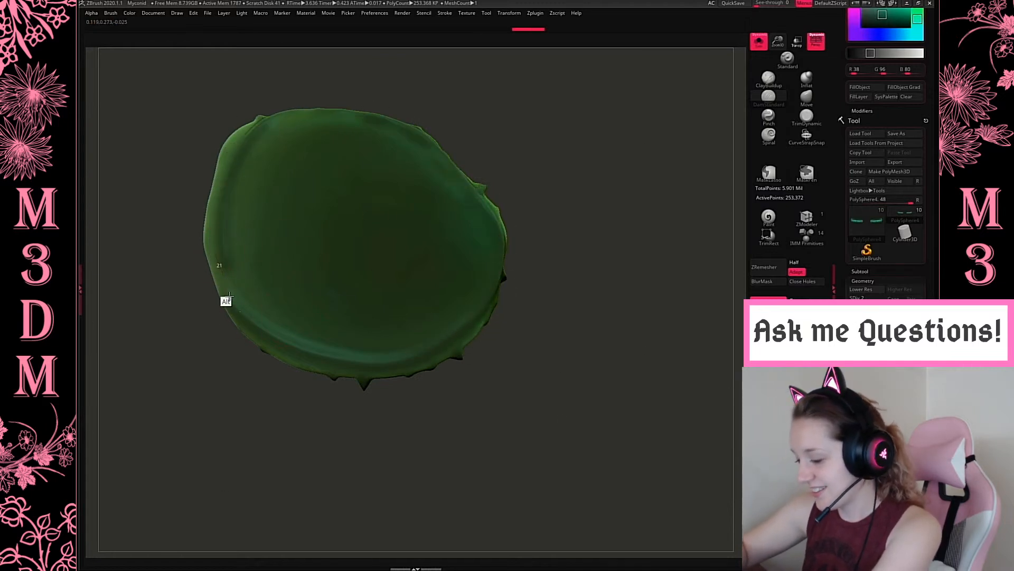
Show the whole creature, select the arm shelf fungi subtool and isolate it, viewed from above.
left_click(760, 44)
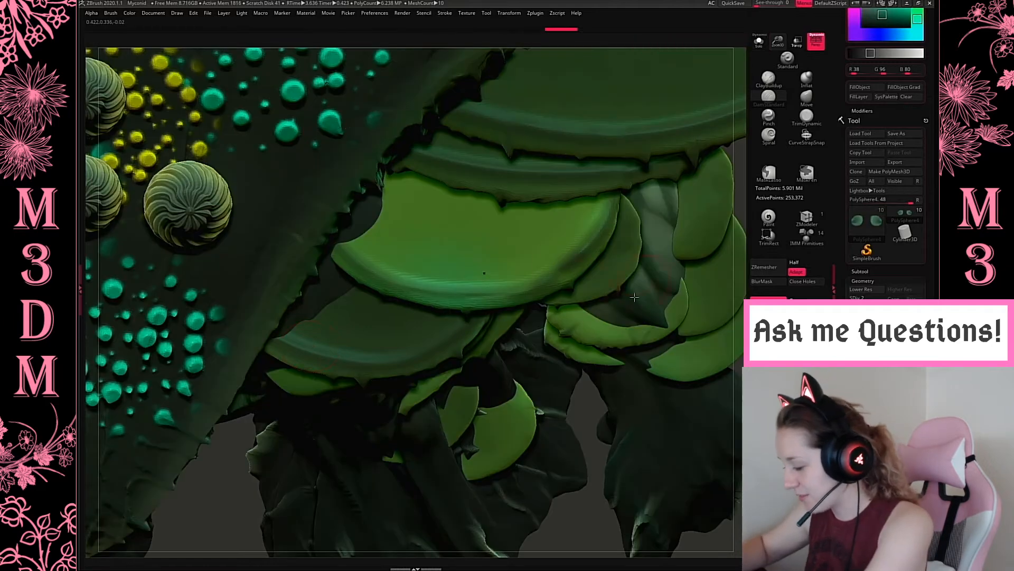
left_click(710, 242, "alt")
key("alt+s")
left_click_drag(516, 445, 384, 472, "alt")
left_click_drag(644, 220, 620, 317, "alt")
Sculpt raised ridges around the top rims of the two upper-arm shelves and the highest outer forearm shelf.
mouse_move(312, 202)
left_mouse_down("alt")
mouse_move(355, 163)
mouse_move(421, 163)
mouse_move(470, 183)
mouse_move(496, 218)
mouse_move(471, 266)
left_mouse_up("alt")
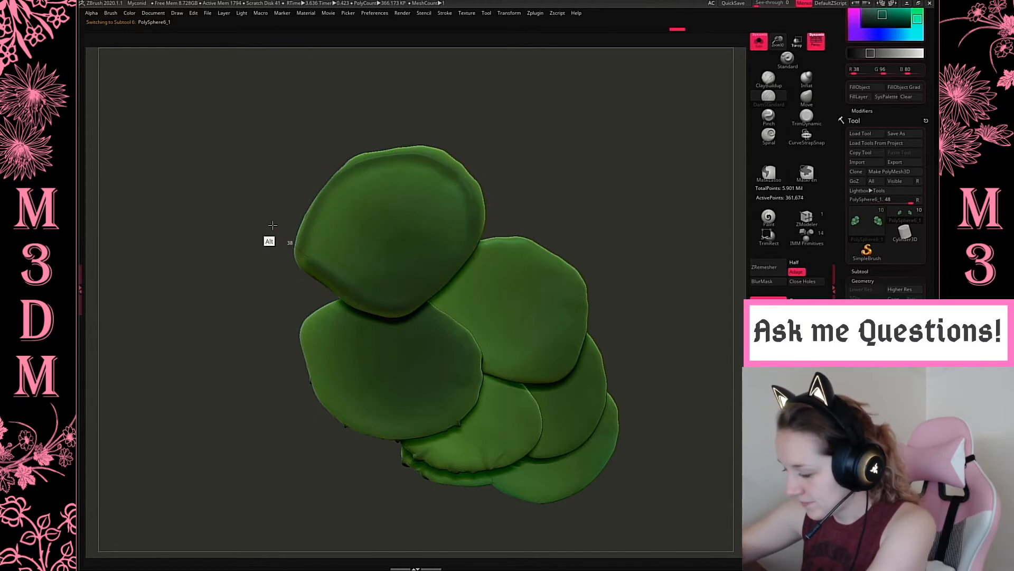
mouse_move(308, 332)
left_mouse_down("alt")
mouse_move(325, 403)
mouse_move(373, 437)
mouse_move(444, 432)
left_mouse_up("alt")
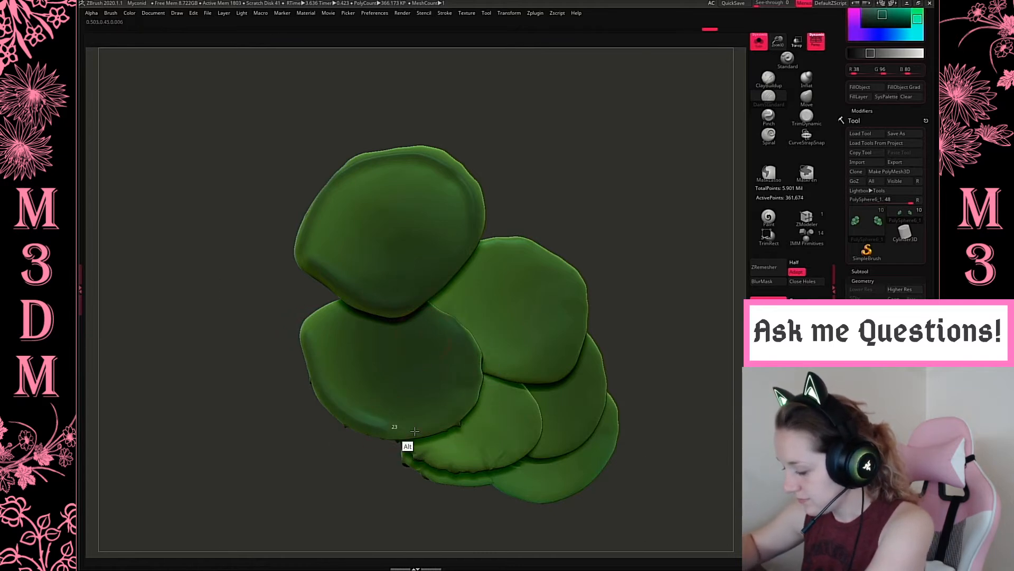
left_click_drag(627, 217, 584, 234, "alt")
mouse_move(505, 267)
left_mouse_down("alt")
mouse_move(539, 303)
mouse_move(560, 354)
mouse_move(528, 403)
mouse_move(568, 348)
left_mouse_up("alt")
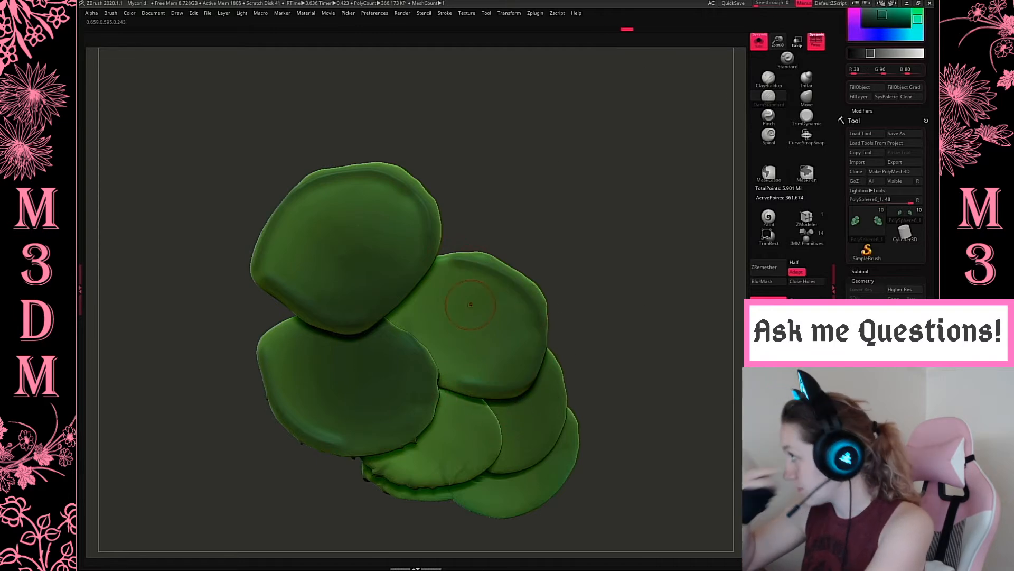
Sculpt a raised ridge around the top face of the small upper shelf on the inner forearm.
left_click_drag(645, 309, 643, 267)
mouse_move(385, 461)
left_mouse_down("alt")
mouse_move(421, 480)
mouse_move(480, 469)
mouse_move(511, 434)
left_mouse_up("alt")
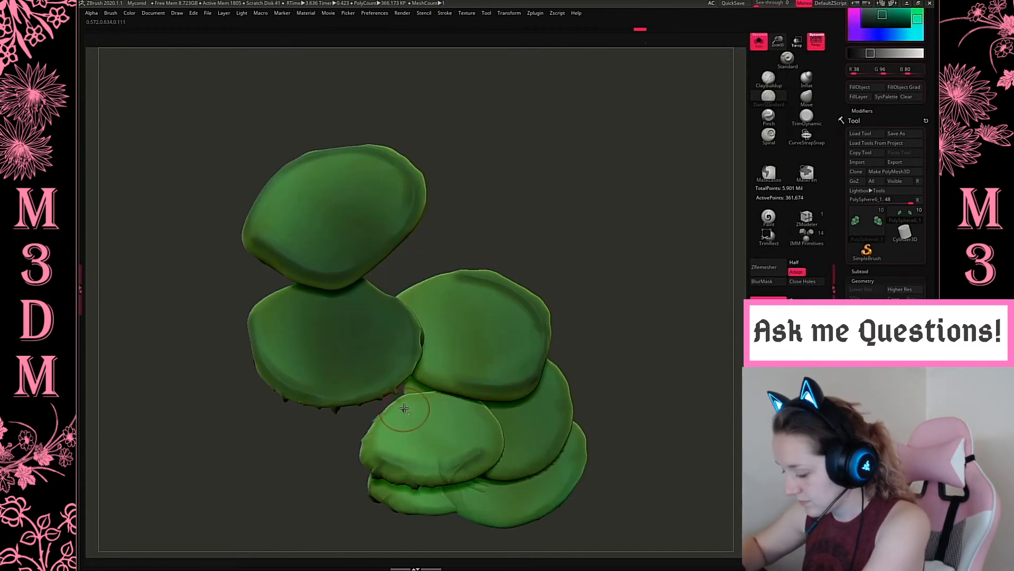
left_click_drag(368, 436, 361, 483, "alt")
mouse_move(407, 406)
left_mouse_down("alt")
mouse_move(481, 394)
mouse_move(522, 429)
mouse_move(530, 464)
left_mouse_up("alt")
mouse_move(382, 448)
left_mouse_down("alt")
mouse_move(468, 469)
mouse_move(501, 439)
left_mouse_up("alt")
left_click_drag(627, 302, 581, 274, "alt")
left_click_drag(631, 288, 630, 315)
left_click_drag(539, 171, 496, 179)
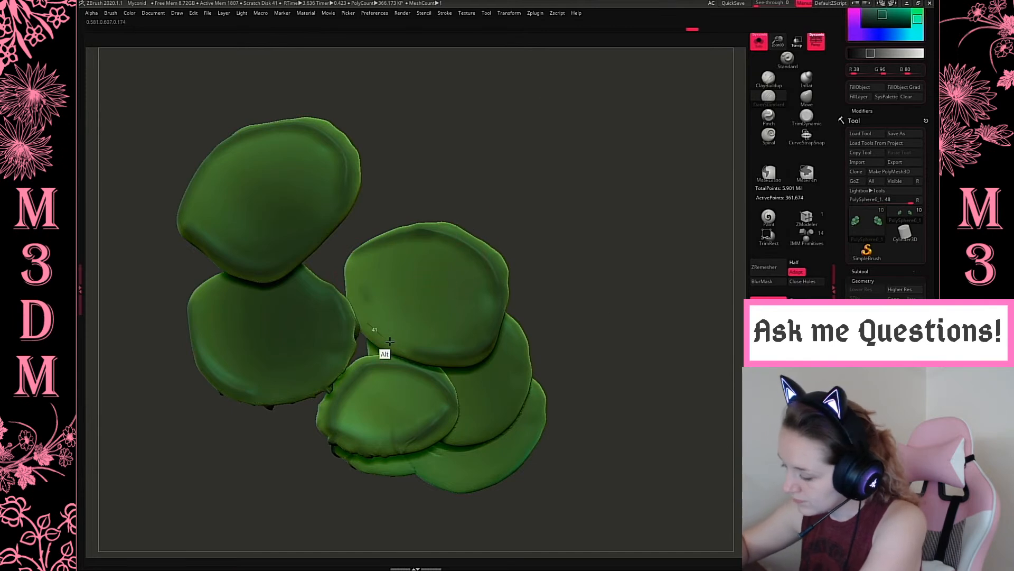
Continue the raised rim ridges across the lower overlapping shelves of the forearm cluster.
mouse_move(625, 304)
left_mouse_down()
mouse_move(465, 420)
mouse_move(486, 430)
mouse_move(523, 389)
mouse_move(503, 264)
left_mouse_up()
mouse_move(402, 473)
left_mouse_down("alt")
mouse_move(434, 482)
mouse_move(444, 500)
mouse_move(496, 491)
mouse_move(532, 412)
mouse_move(551, 328)
mouse_move(464, 487)
mouse_move(517, 463)
left_mouse_up("alt")
left_click_drag(629, 341, 658, 323)
mouse_move(341, 476)
left_mouse_down("alt")
mouse_move(328, 477)
mouse_move(392, 485)
mouse_move(469, 410)
left_mouse_up("alt")
left_click_drag(628, 264, 685, 164)
With the whole arm shown, add a raised ridge to the lowest inner forearm shelf and isolate the arm fungi again.
left_click(765, 46)
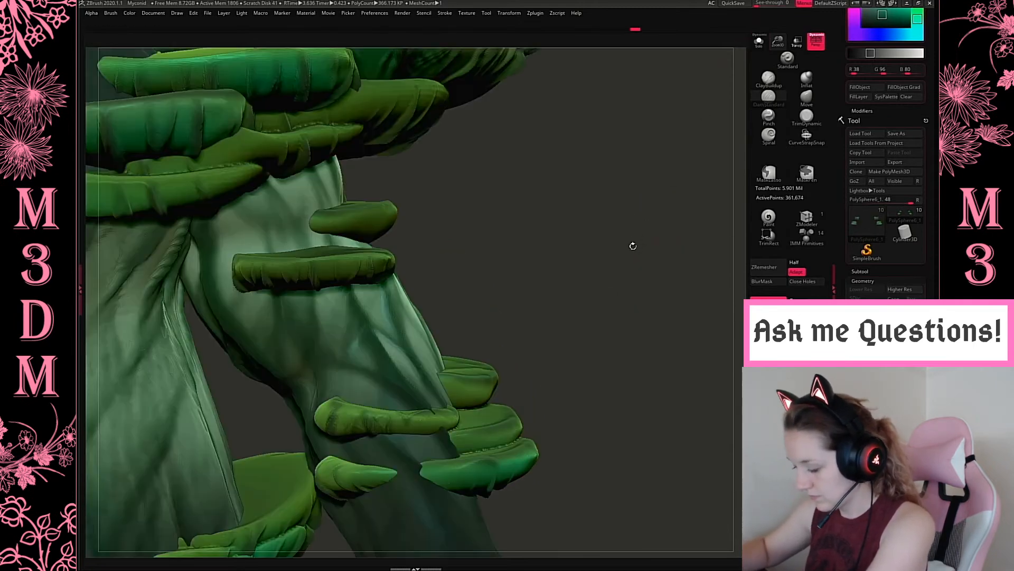
key("space")
mouse_move(608, 269)
left_mouse_down()
mouse_move(627, 211)
mouse_move(560, 259)
left_mouse_up()
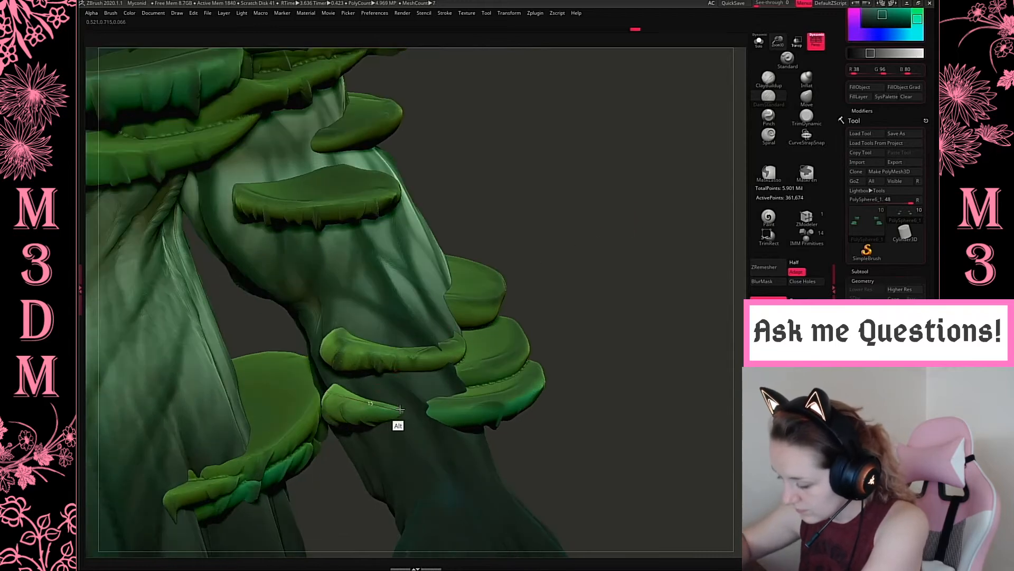
key("space")
left_click_drag(618, 220, 346, 399)
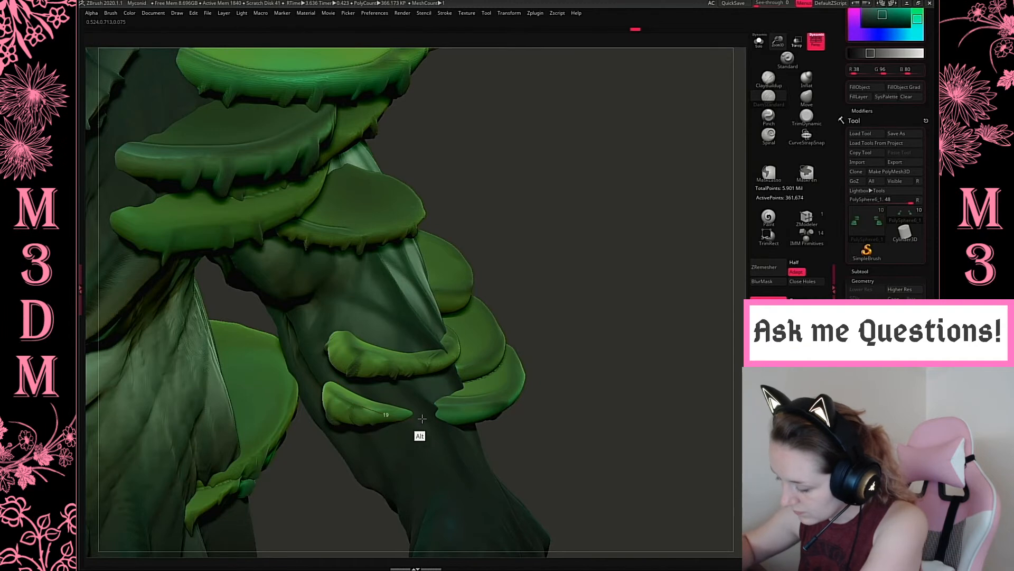
left_click(759, 42)
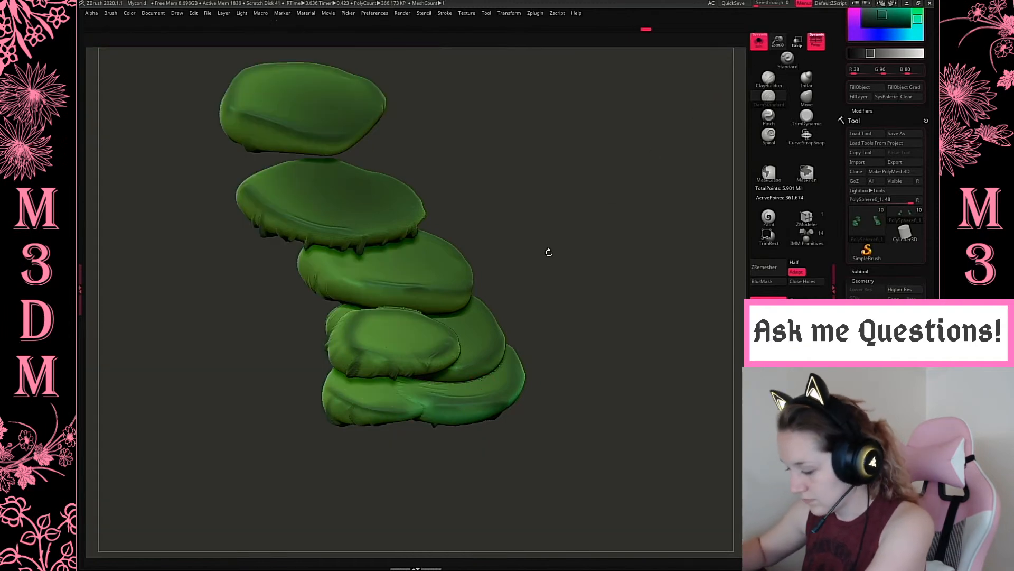
Isolate the chest and leg fungi and sculpt a raised ridge around the top rim of the large hip shelf.
left_click(759, 42)
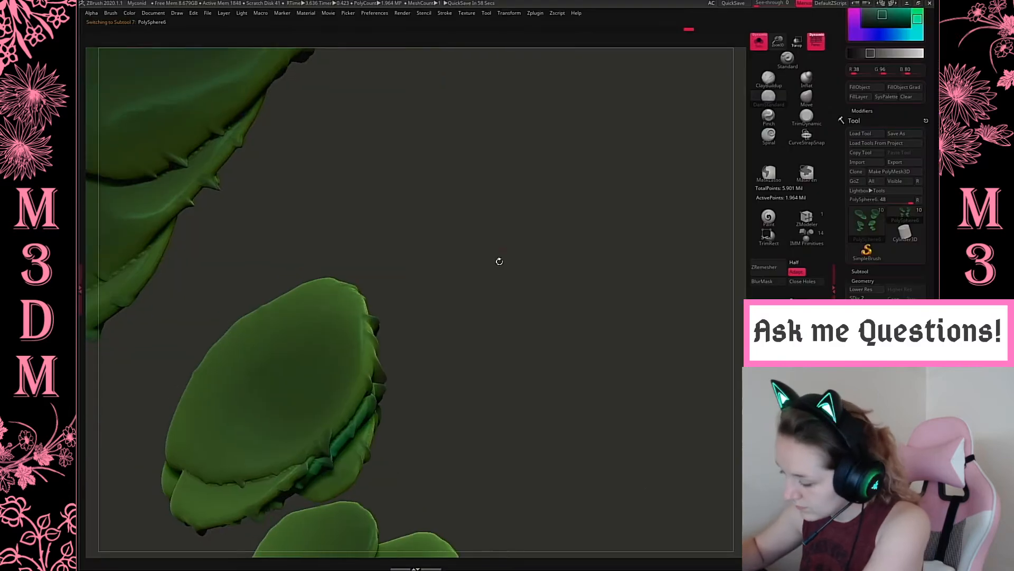
right_click(499, 260)
mouse_move(498, 261)
right_mouse_down()
mouse_move(512, 249)
mouse_move(496, 260)
right_mouse_up()
right_click(346, 268)
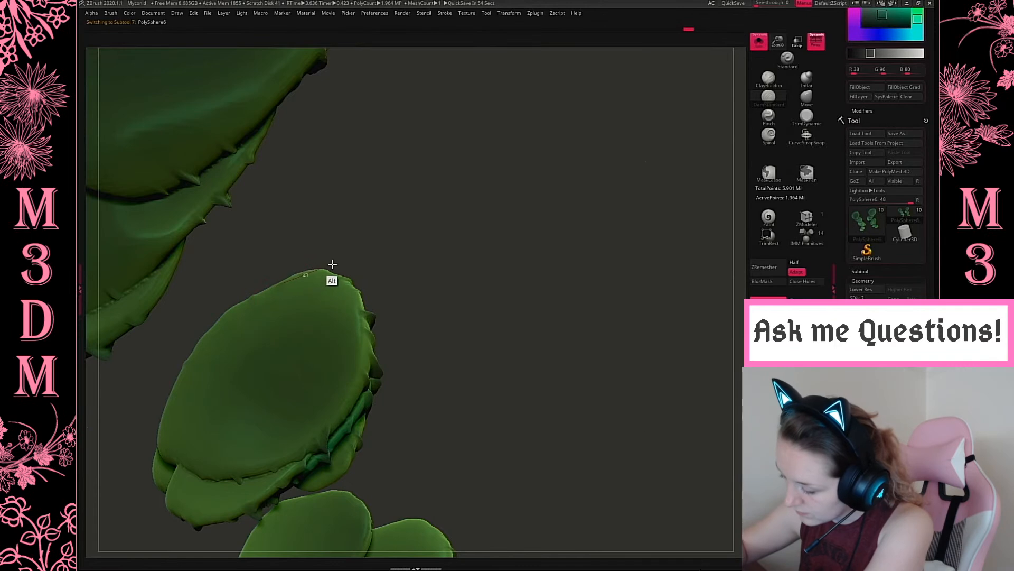
mouse_move(376, 310)
left_mouse_down("alt")
mouse_move(360, 394)
mouse_move(339, 430)
mouse_move(300, 450)
left_mouse_up("alt")
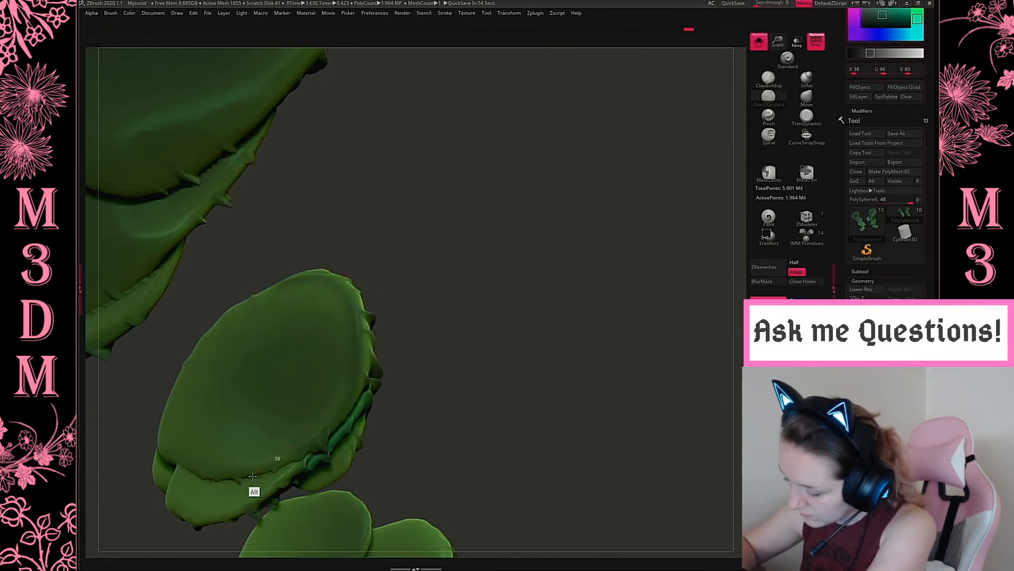
left_click_drag(543, 288, 557, 275, "alt")
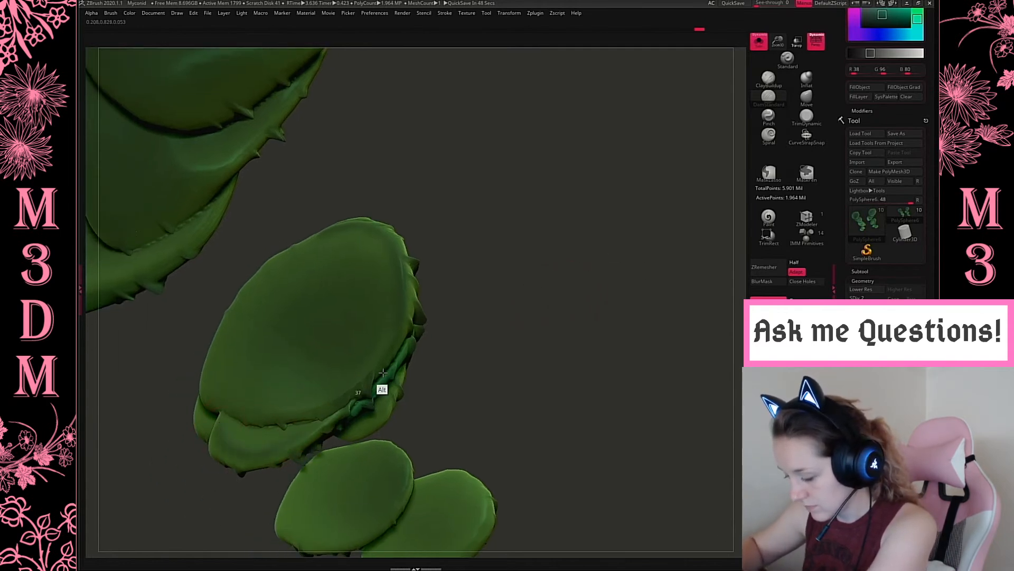
Sculpt raised ridges around the top rims of the two small overlapping shelves low on the leg.
left_click_drag(596, 290, 618, 275)
right_click(592, 271)
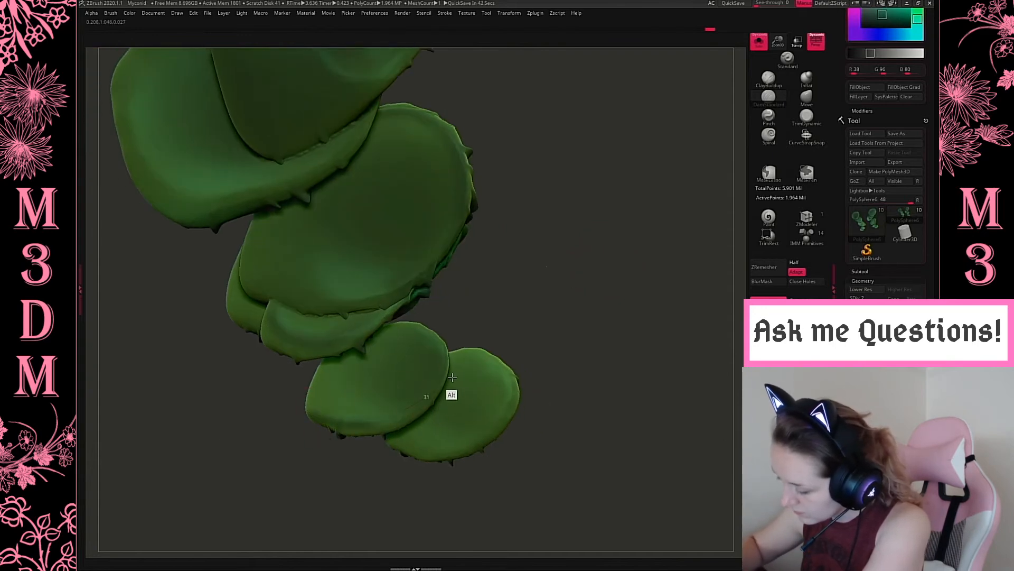
right_click(493, 299)
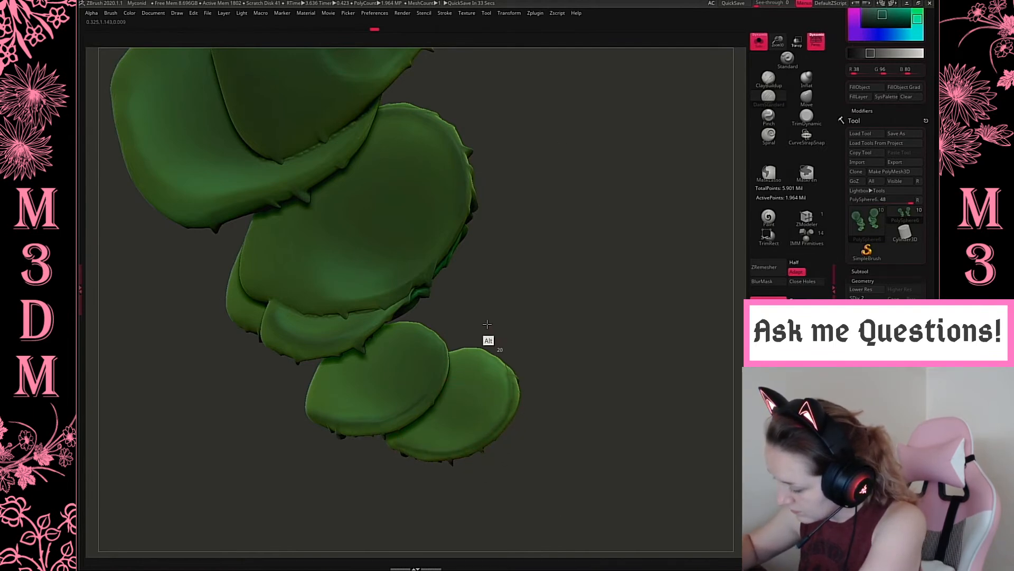
left_click_drag(573, 262, 583, 236)
key("f")
Continue the rim ridges on the small shelf beneath the hip cluster and on the overlapping shelf along its front.
left_click_drag(585, 248, 598, 321)
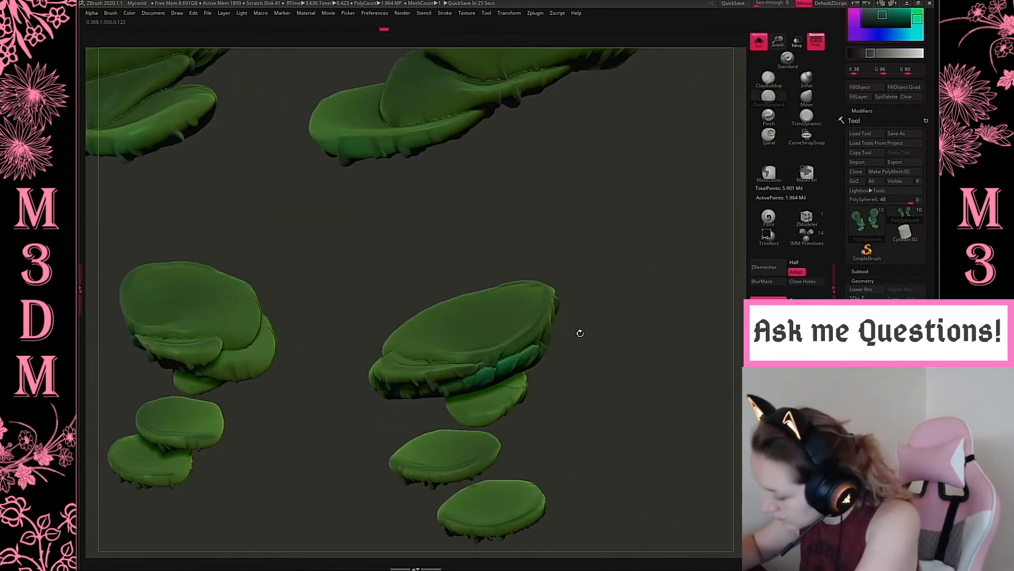
left_click_drag(494, 429, 531, 413, "alt")
mouse_move(587, 342)
left_mouse_down()
mouse_move(630, 327)
mouse_move(628, 407)
left_mouse_up()
left_click_drag(490, 411, 539, 379, "alt")
mouse_move(415, 373)
left_mouse_down("alt")
mouse_move(468, 382)
mouse_move(544, 371)
left_mouse_up("alt")
left_click_drag(645, 339, 662, 356)
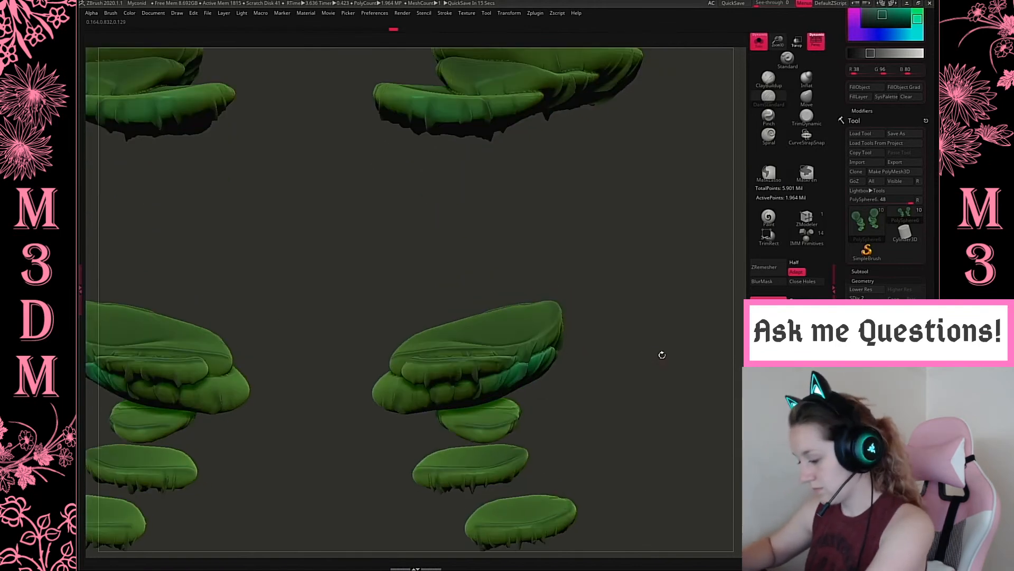
key("f")
Show the whole creature and compare it with the isolated chest and leg fungi.
left_click(759, 41)
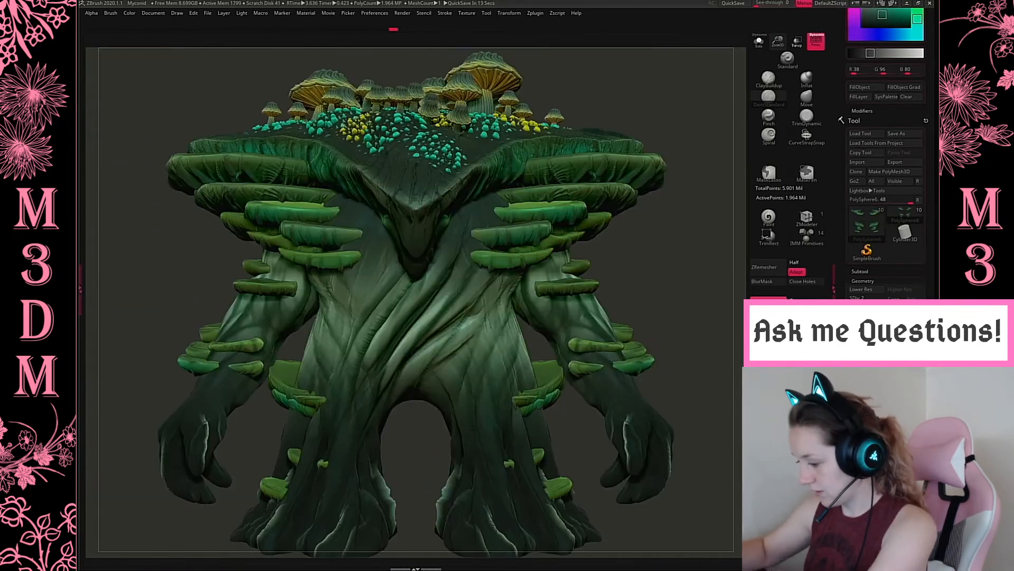
left_click_drag(682, 277, 663, 336)
left_click(759, 43)
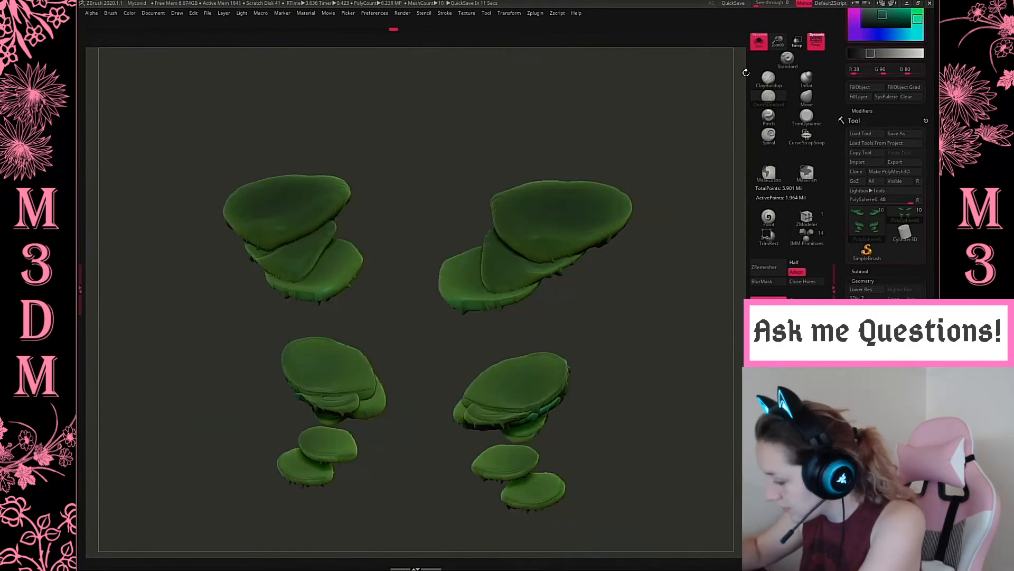
left_click(759, 43)
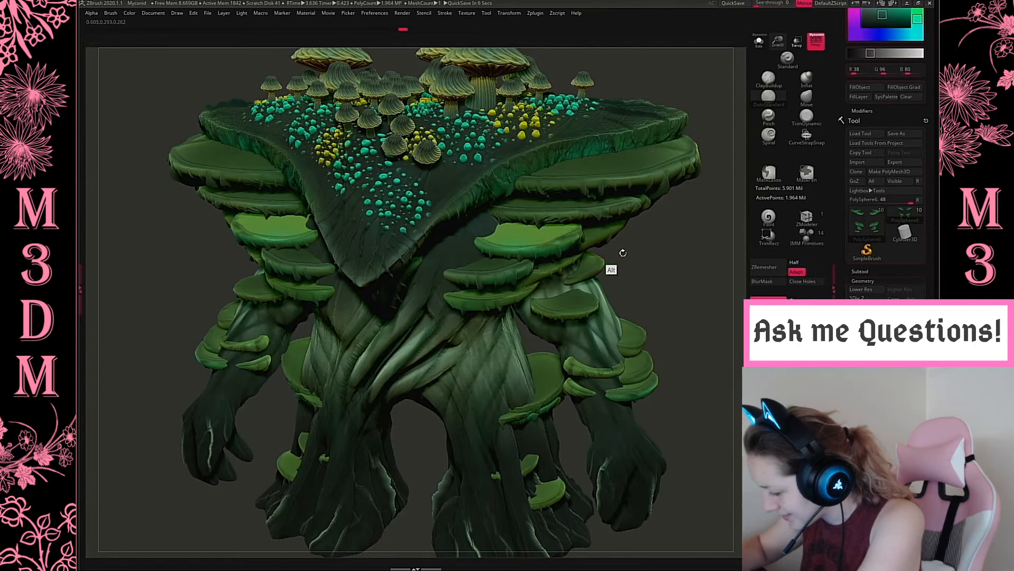
left_click_drag(686, 267, 699, 328)
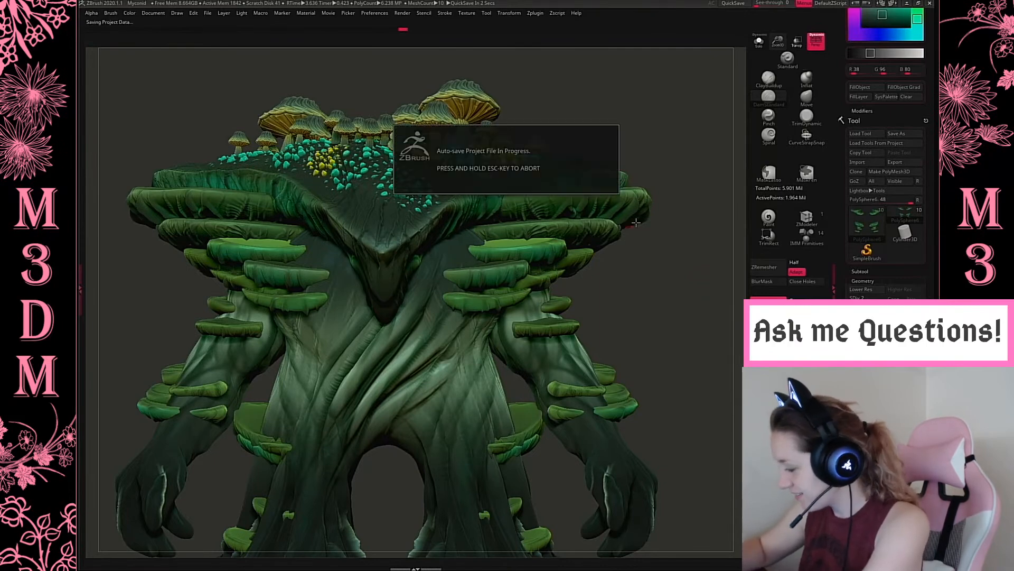
Select the large two-tiered shoulder shelves beneath the crown and isolate them.
key("space")
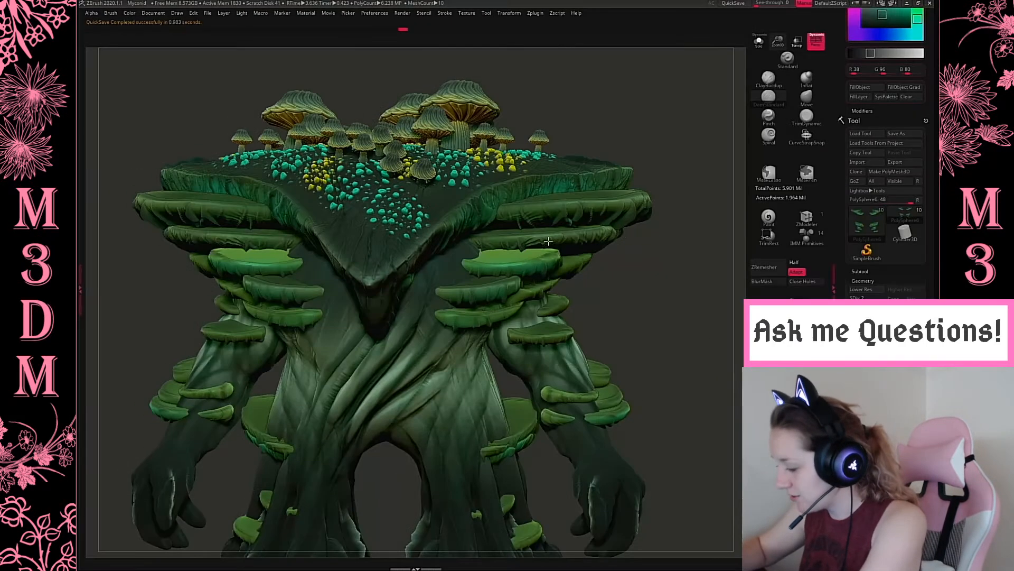
left_click_drag(692, 296, 681, 238)
left_click(646, 226, "alt")
key("alt+s")
left_click_drag(721, 173, 702, 217, "alt")
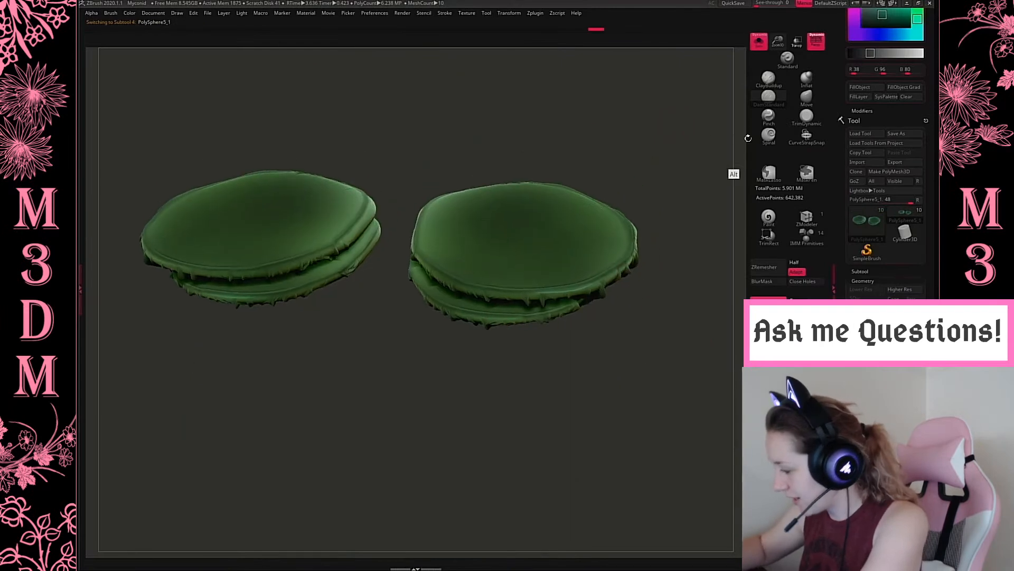
Switch to the ClayBuildup brush and change its stroke to DragRect.
left_click(769, 80)
key("space")
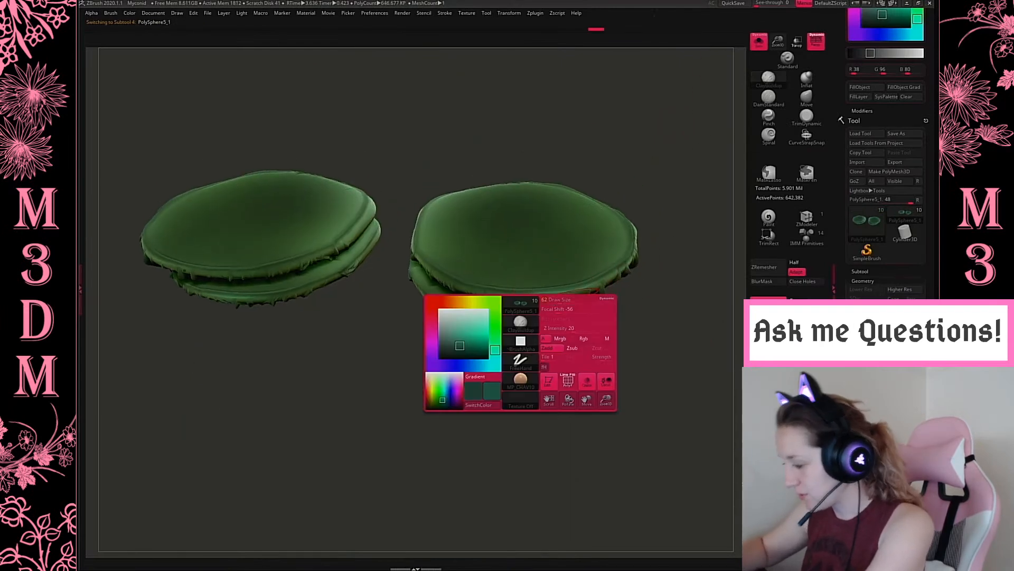
key("space")
left_click(454, 241)
key("space")
left_click(447, 289)
left_click(493, 299)
Give the brush a speckled noise alpha and test-stamp small bumps on the upper shoulder shelf.
key("space")
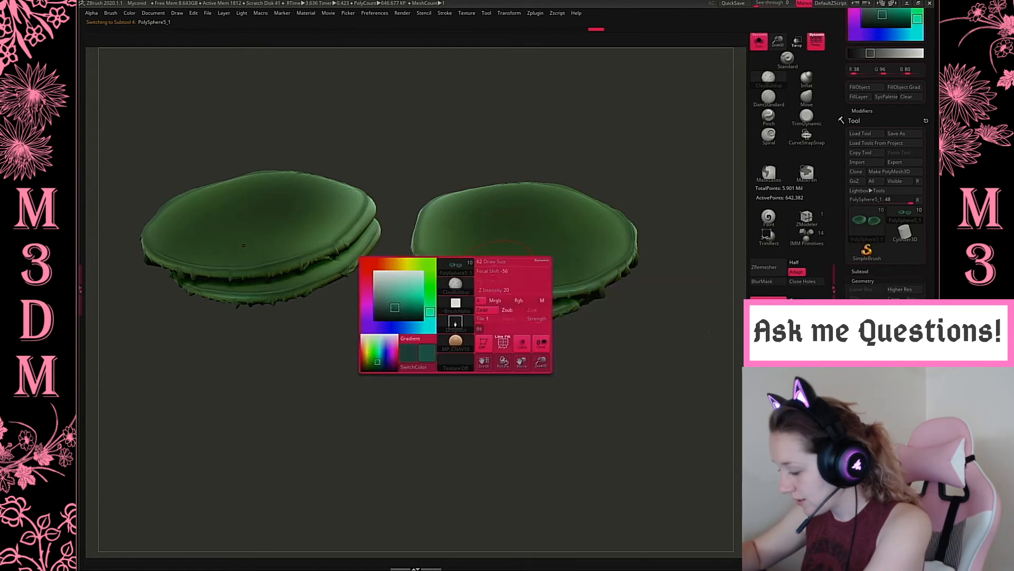
left_click(455, 304)
left_click(806, 405)
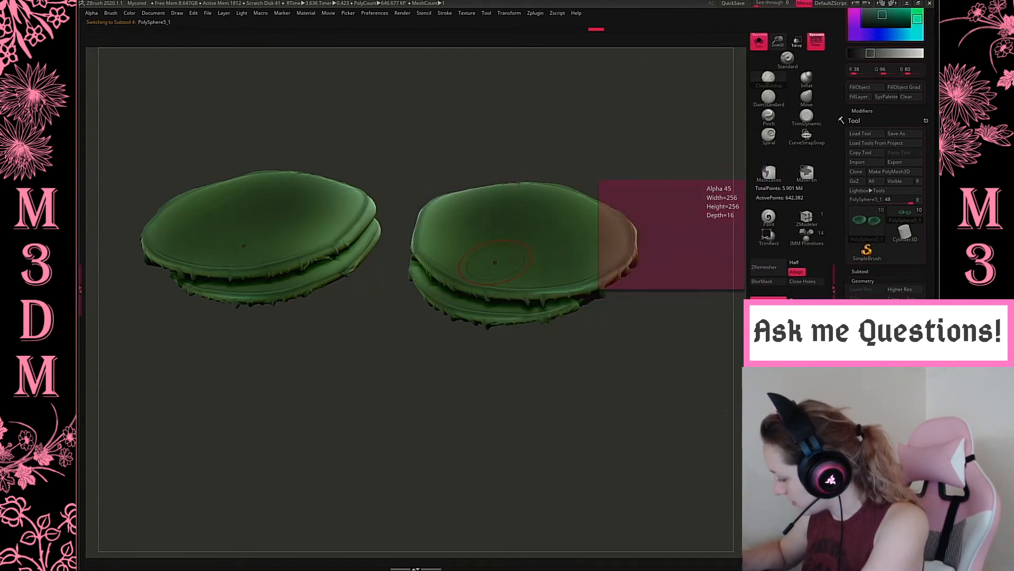
key("space")
left_click(531, 325)
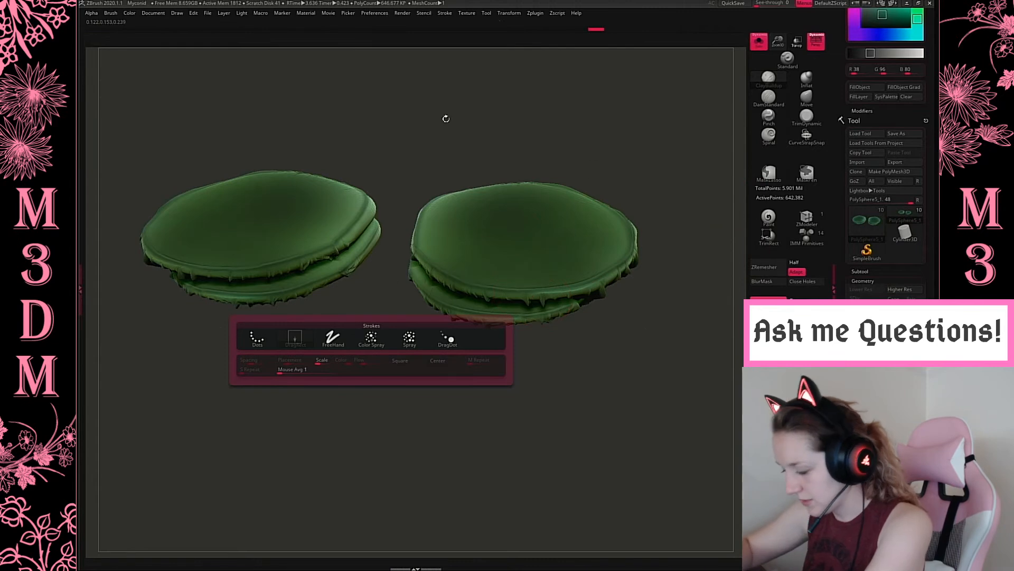
key("space")
left_click(325, 278)
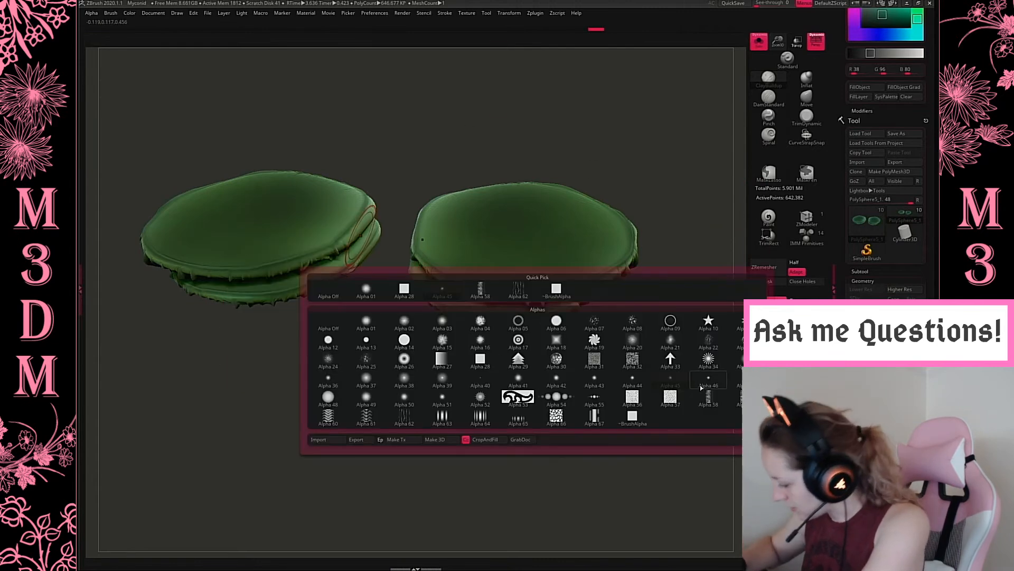
left_click(664, 362)
left_click_drag(636, 358, 602, 459)
left_click_drag(618, 331, 617, 252)
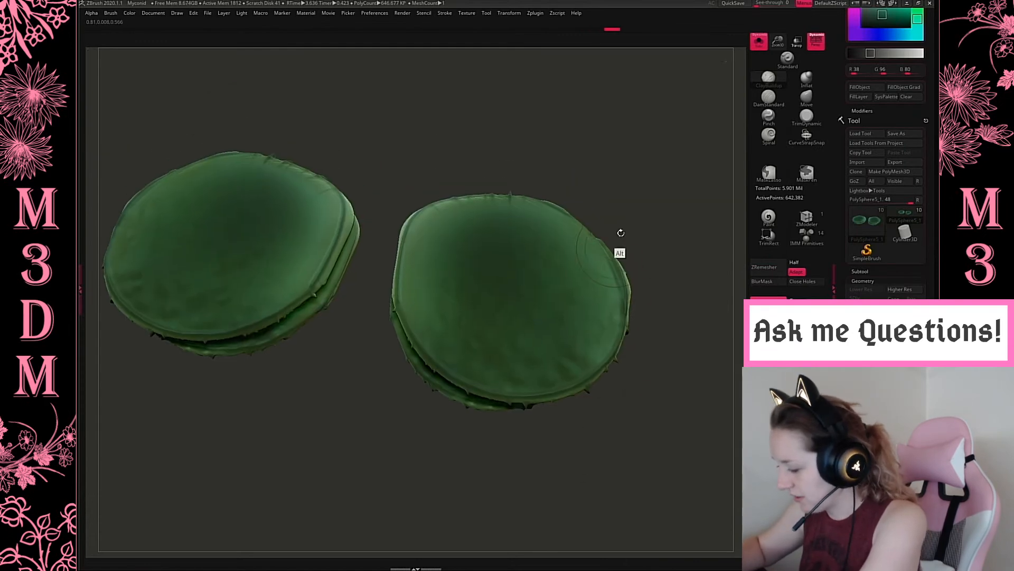
Enable Rgb on the brush, reduce its draw size, and try stamping teal speckled bumps on the upper shelf.
key("space")
left_click(636, 251)
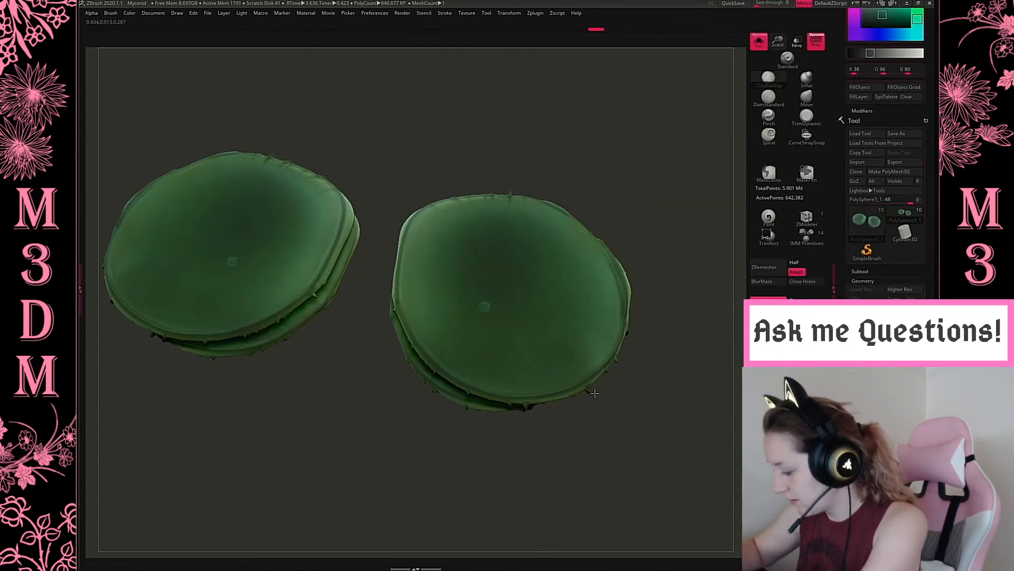
key("space")
left_click_drag(557, 255, 544, 255)
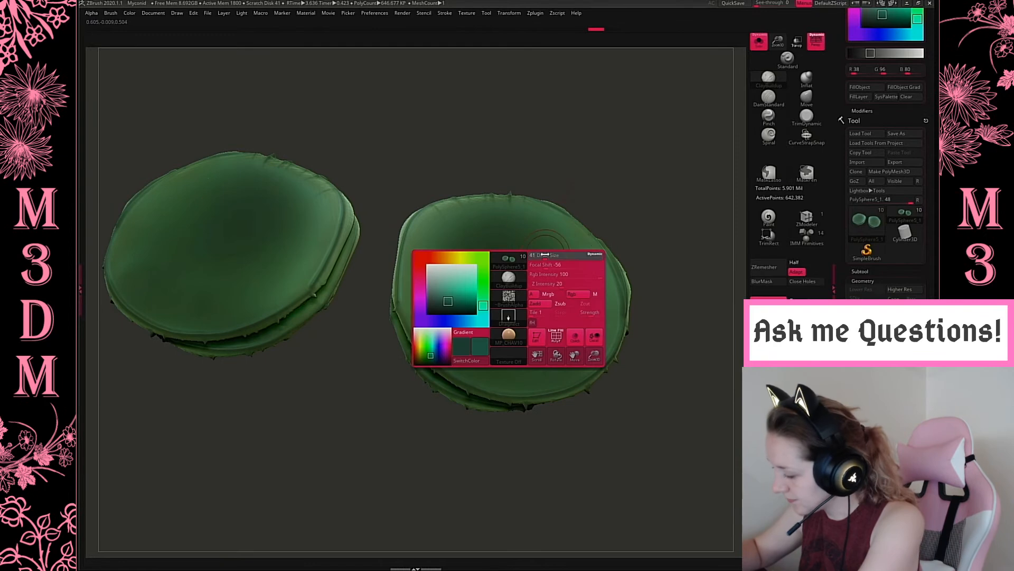
left_click_drag(501, 322, 569, 336)
key("space")
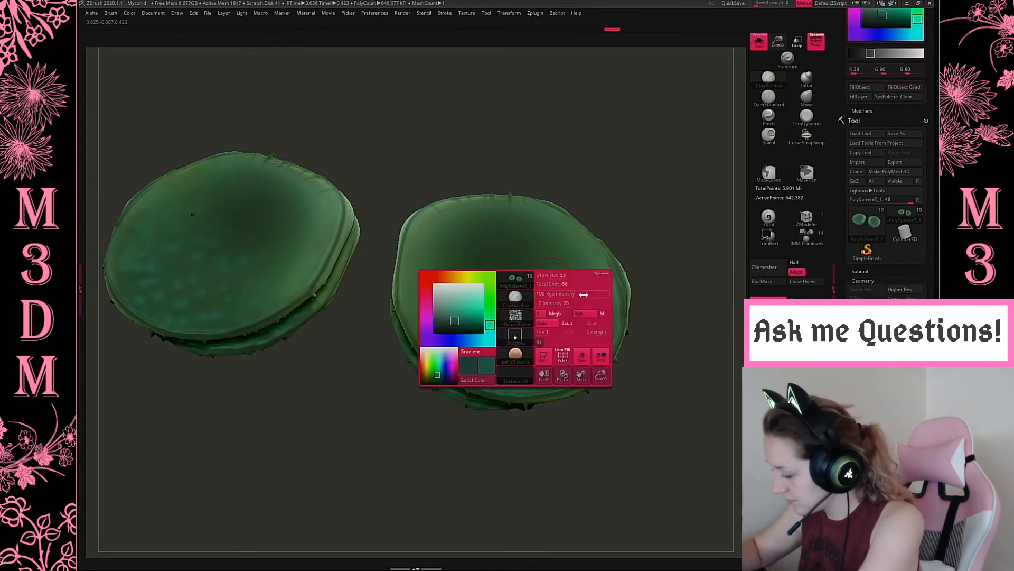
key("ctrl+z")
Stamp subtle teal speckled bumps across the top face of the upper shoulder shelf, undoing unsatisfactory stamps.
left_click_drag(506, 311, 572, 369)
key("ctrl+z")
left_click_drag(494, 314, 532, 353)
mouse_move(657, 195)
left_mouse_down()
mouse_move(670, 149)
mouse_move(637, 212)
left_mouse_up()
key("space")
key("ctrl+z")
mouse_move(474, 326)
left_mouse_down()
mouse_move(534, 374)
mouse_move(609, 375)
left_mouse_up()
left_click_drag(599, 294, 636, 322)
mouse_move(508, 215)
left_mouse_down()
mouse_move(461, 254)
mouse_move(509, 295)
left_mouse_up()
key("ctrl+z")
left_click_drag(433, 290, 520, 299)
left_click_drag(647, 197, 634, 109)
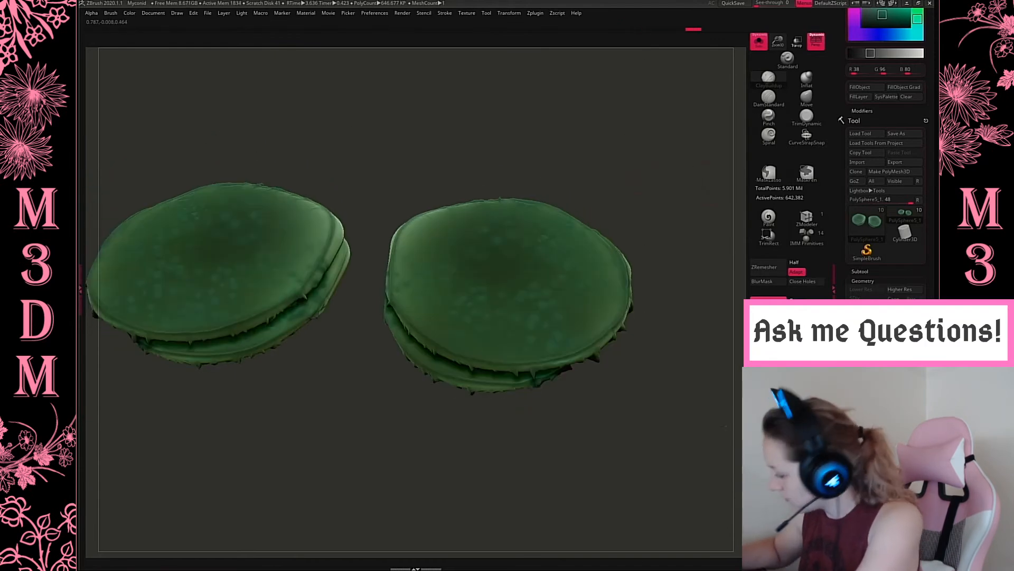
Toggle polypaint off for all subtools to examine the bumps without colour, and turn it back on.
left_click(860, 272)
left_click(911, 288, "shift")
key("space")
left_click_drag(547, 329, 519, 326)
mouse_move(668, 211)
left_mouse_down()
mouse_move(657, 213)
mouse_move(680, 230)
mouse_move(668, 196)
left_mouse_up()
left_click(910, 289, "shift")
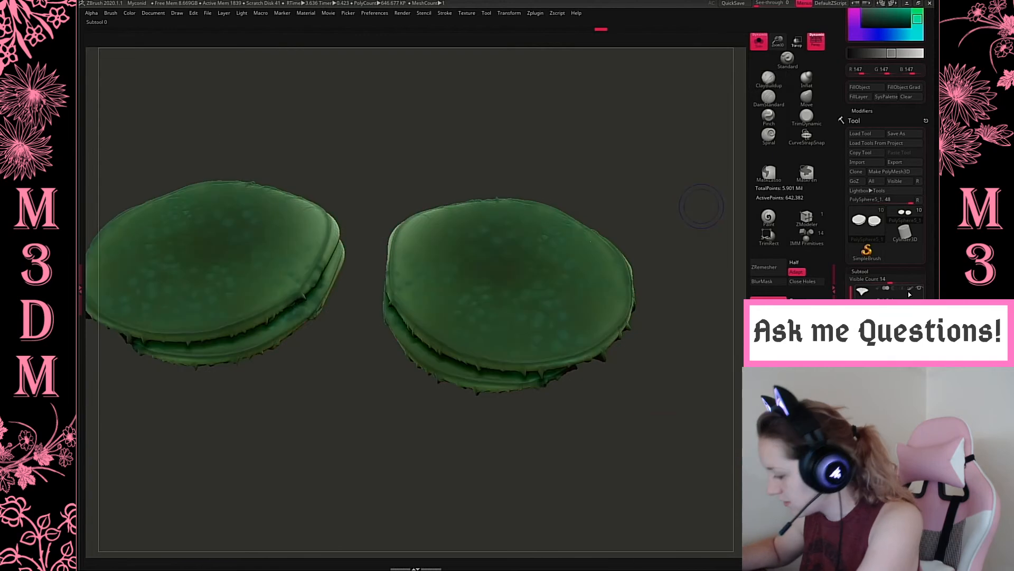
Check the speckled shoulder shelves on the whole creature and isolate them again.
left_click_drag(649, 413, 695, 297, "shift")
left_click(759, 41)
left_click_drag(669, 404, 653, 423)
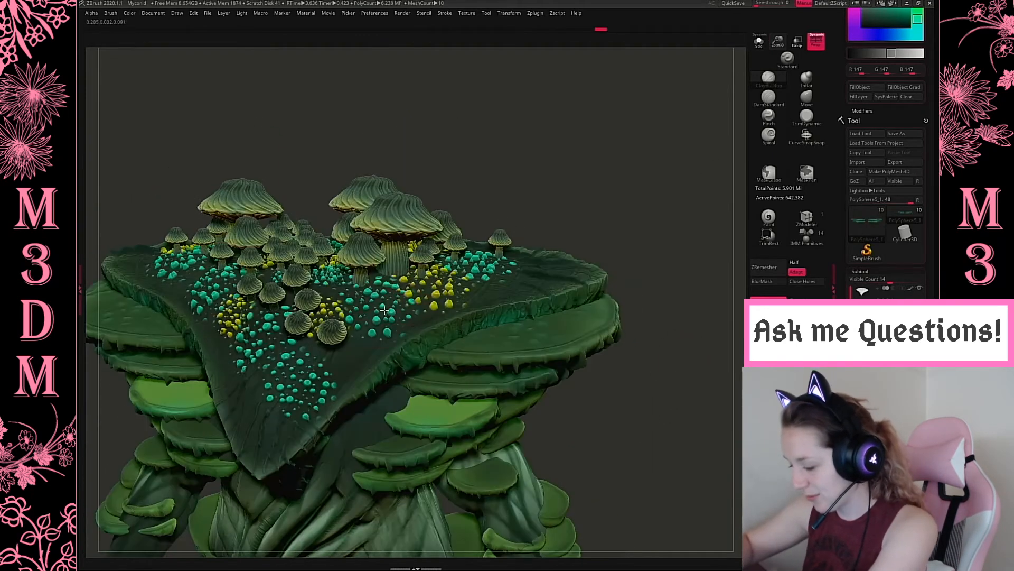
left_click(759, 42)
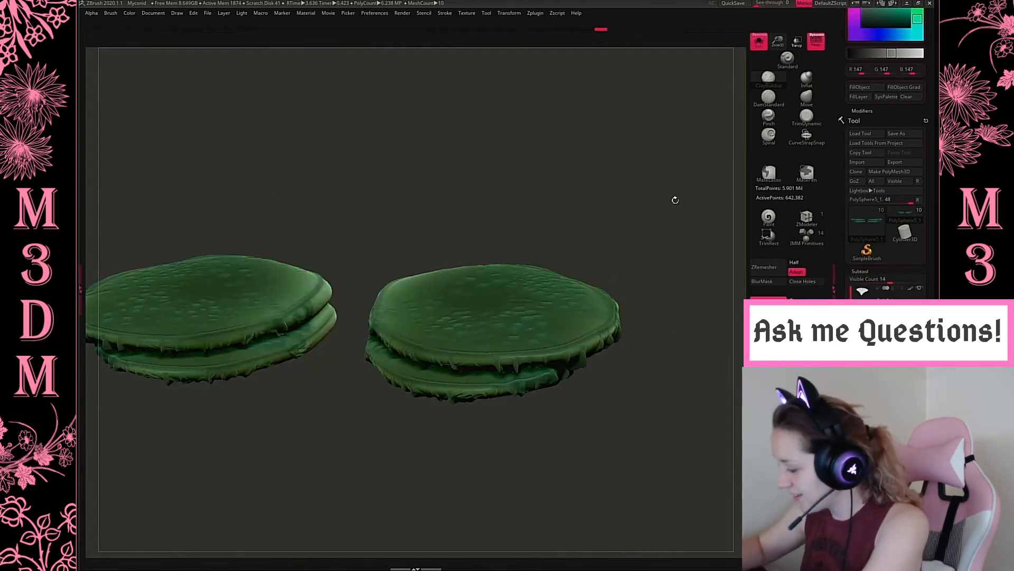
left_click_drag(702, 156, 638, 241)
Sample the shelf's dark green and stamp more pronounced speckled bumps near its outer edge.
key("space")
left_click(660, 270)
left_click_drag(510, 336, 512, 264)
key("ctrl+z")
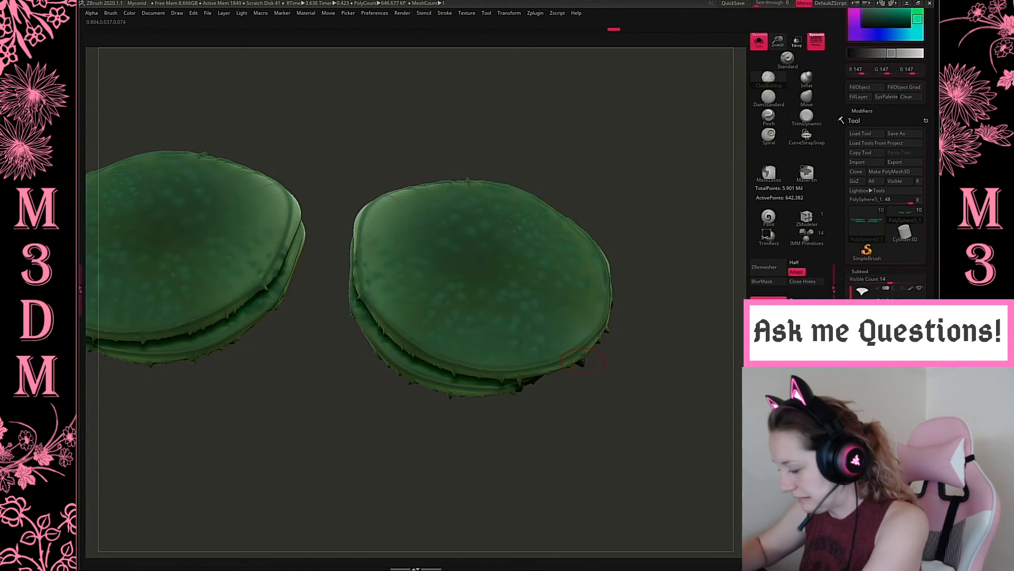
key("c")
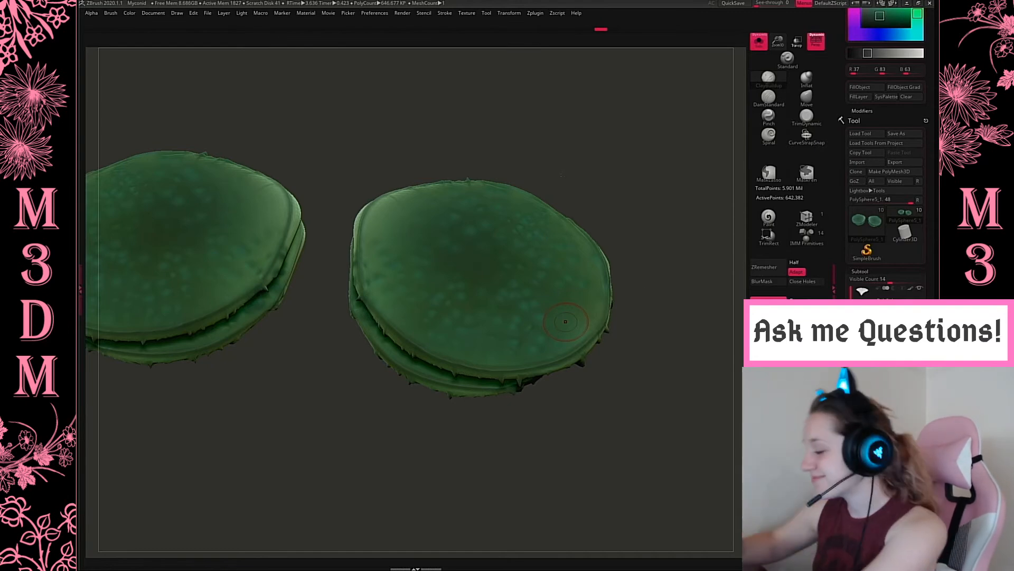
left_click_drag(634, 203, 636, 219)
mouse_move(572, 305)
left_mouse_down("alt")
mouse_move(628, 295)
mouse_move(657, 237)
mouse_move(589, 309)
left_mouse_up("alt")
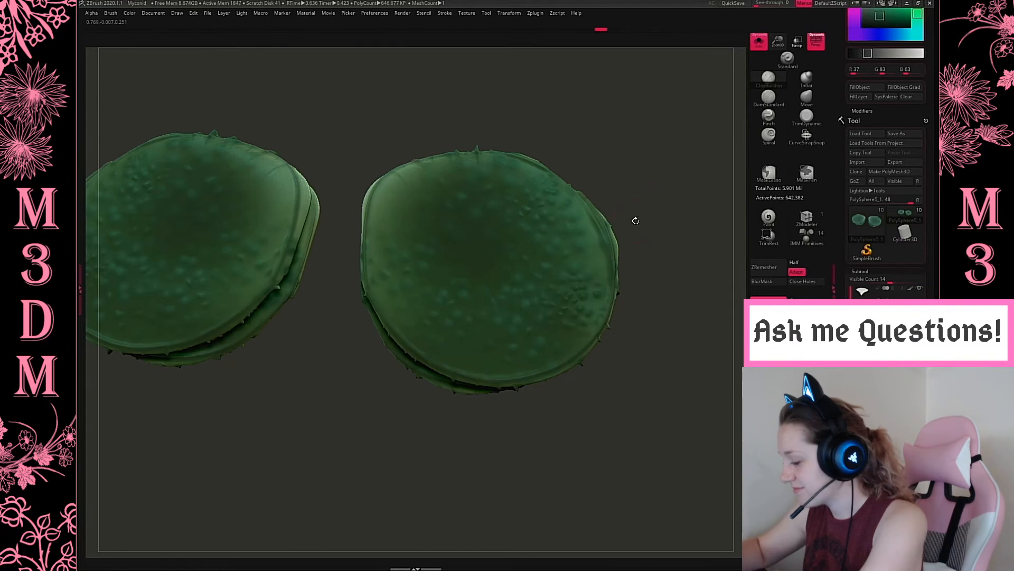
Set the brush colour to bright green (R 26, G 235, B 144) and stamp glowing bumps on both sides of the shelf.
key("space")
left_click_drag(562, 259, 563, 234)
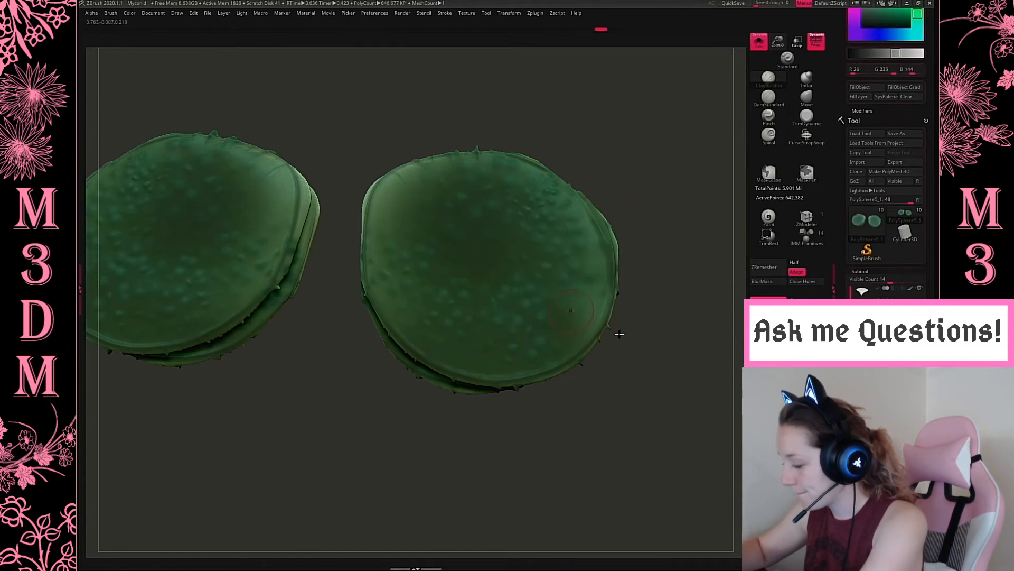
mouse_move(660, 220)
left_mouse_down()
mouse_move(654, 192)
mouse_move(659, 215)
mouse_move(619, 272)
left_mouse_up()
mouse_move(661, 222)
left_mouse_down()
mouse_move(664, 186)
mouse_move(663, 245)
mouse_move(582, 265)
mouse_move(597, 323)
mouse_move(647, 224)
mouse_move(650, 254)
left_mouse_up()
key("space")
left_click_drag(403, 255, 496, 283)
key("ctrl+z")
left_click_drag(370, 249, 468, 295)
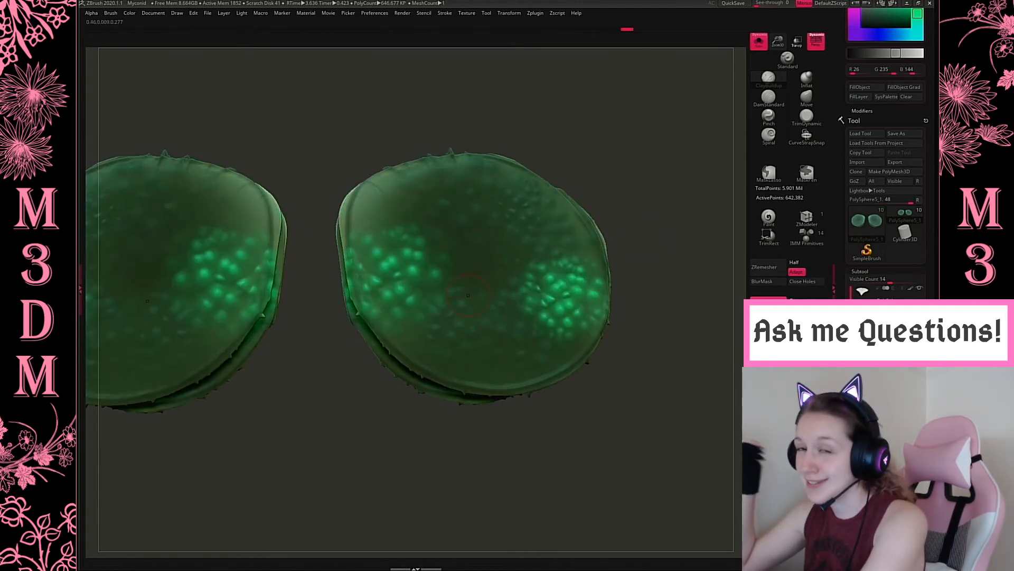
Fill in bright green bumps along the front of the upper shelf and onto the tier below.
left_click_drag(475, 301, 523, 384)
key("ctrl+z")
left_click_drag(489, 210, 523, 274)
key("ctrl+z")
left_click_drag(615, 249, 700, 133)
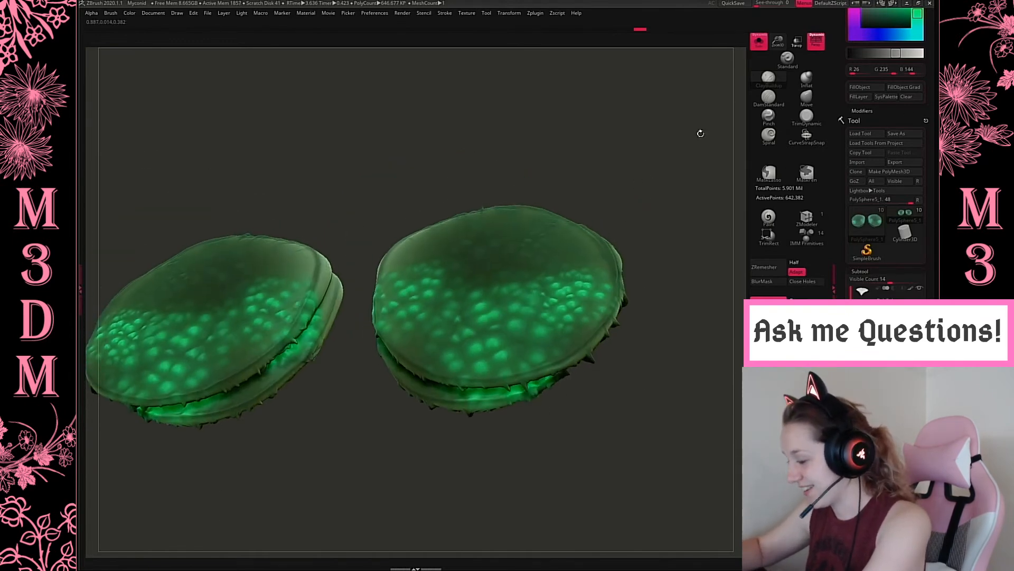
Show the whole creature framed from above and select the flat crown mesh.
left_click(759, 42)
left_click_drag(691, 261, 668, 312)
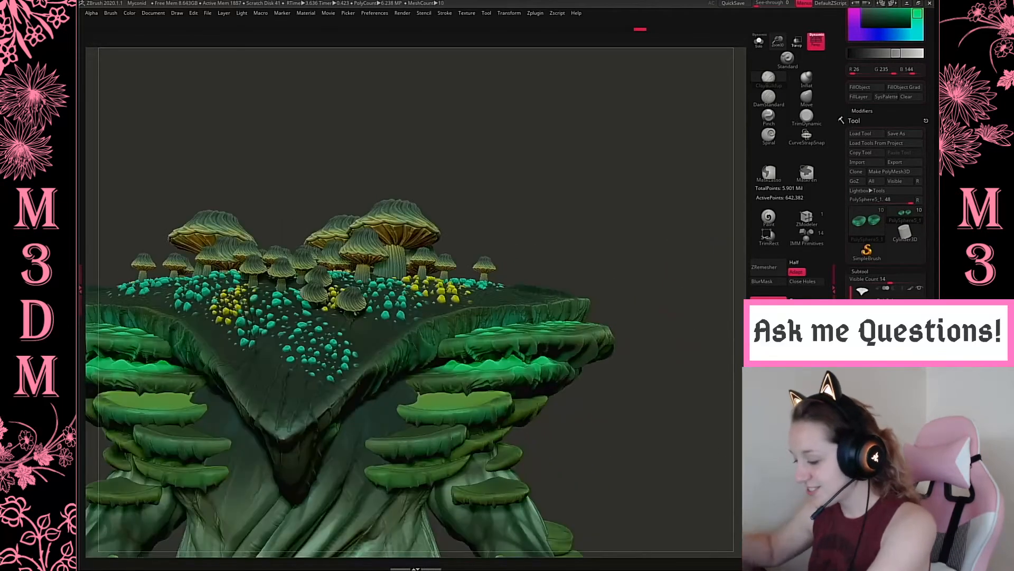
key("f")
left_click_drag(701, 386, 747, 157, "alt")
left_click_drag(781, 48, 531, 293)
left_click(517, 257, "alt")
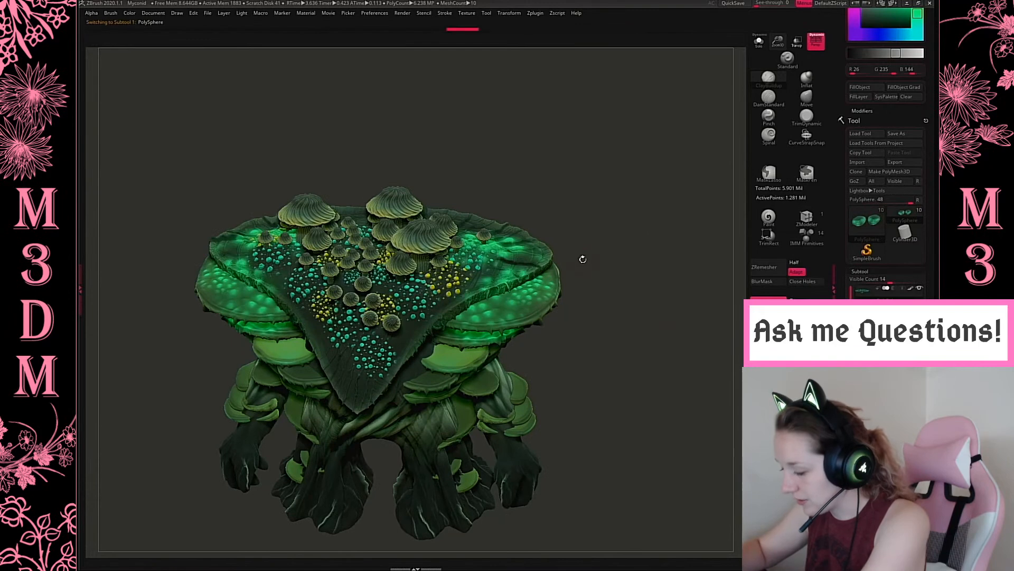
Isolate the flat crown mesh and stamp bright green bumps on its top near the back rim, undoing the trial strokes across the centre.
left_click(760, 42)
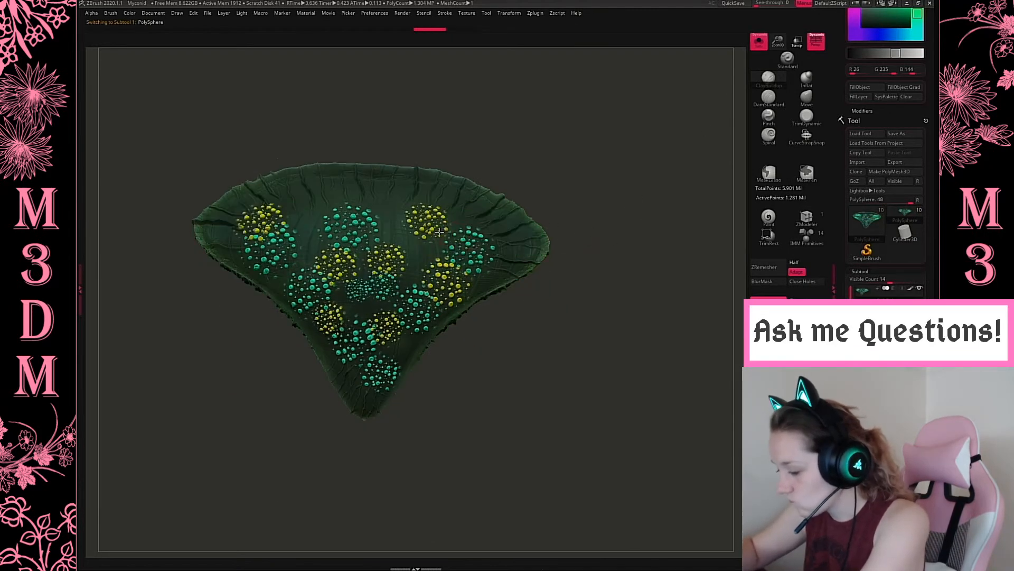
left_click(422, 248, "alt")
left_click(475, 272, "alt")
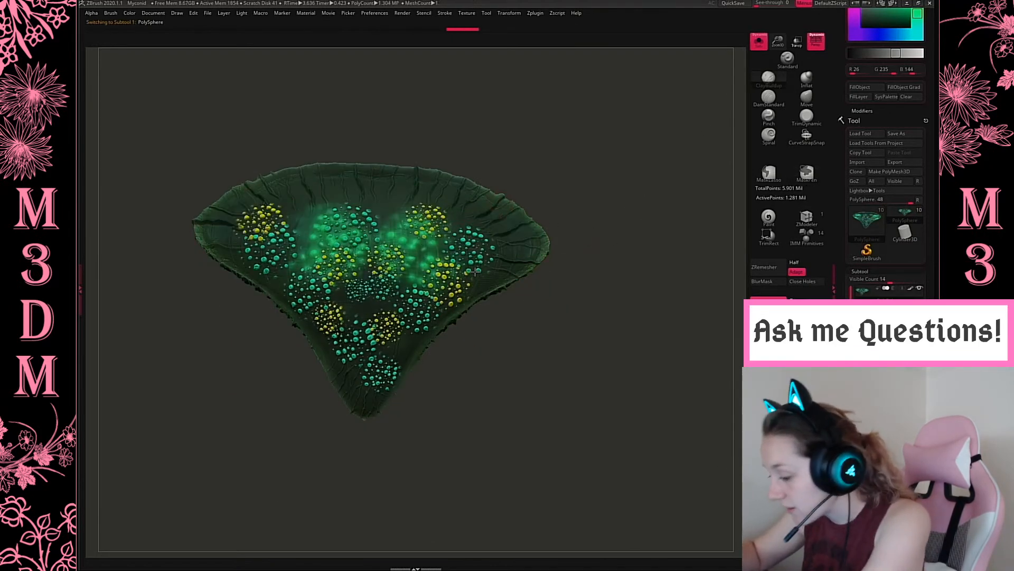
left_click(432, 256, "alt")
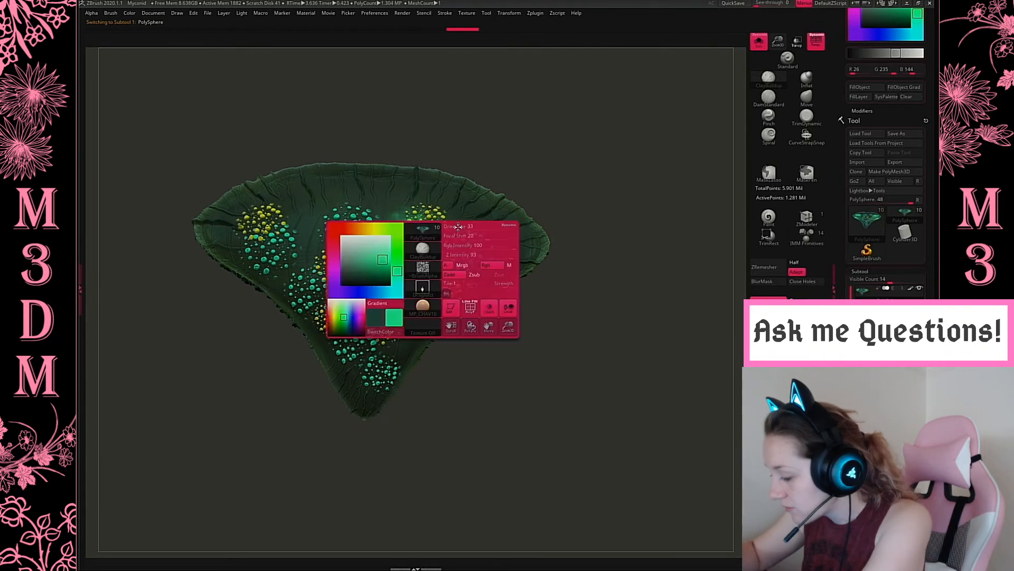
key("ctrl+z")
left_click_drag(309, 225, 345, 219)
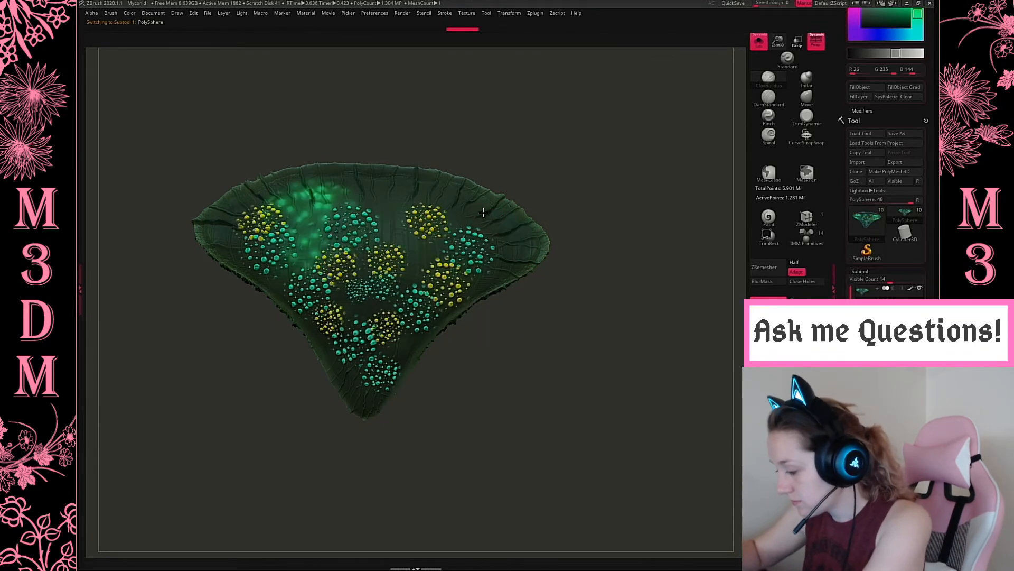
left_click_drag(443, 191, 482, 216)
key("ctrl+z")
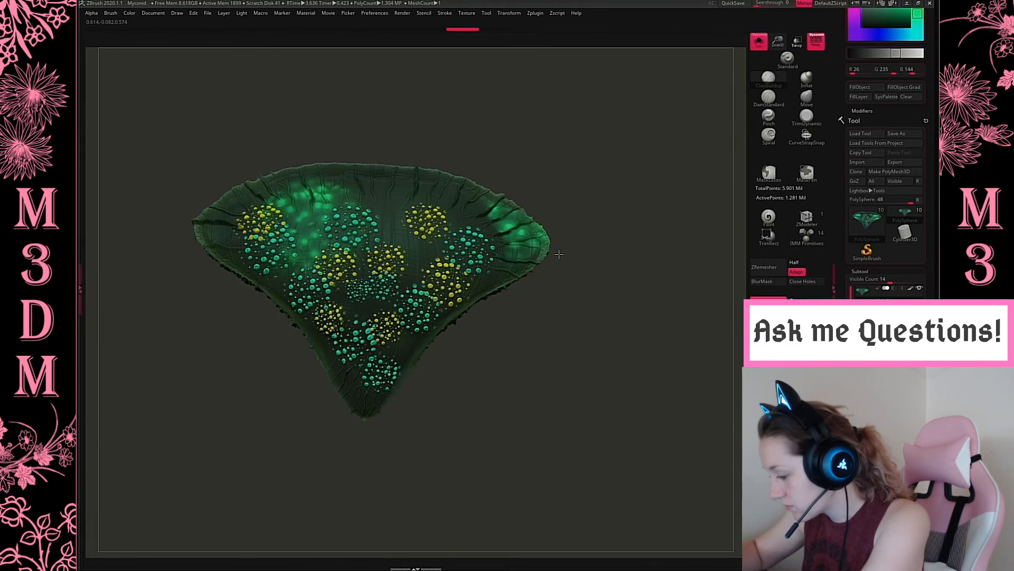
Stamp glowing bumps on the crown's outer corner and front tip, and show the whole creature again.
left_click_drag(588, 202, 507, 216)
mouse_move(560, 382)
left_mouse_down()
mouse_move(617, 355)
mouse_move(512, 242)
mouse_move(569, 242)
left_mouse_up()
key("ctrl+z")
mouse_move(472, 231)
left_mouse_down()
mouse_move(550, 243)
mouse_move(576, 232)
mouse_move(629, 249)
left_mouse_up()
left_click(759, 44)
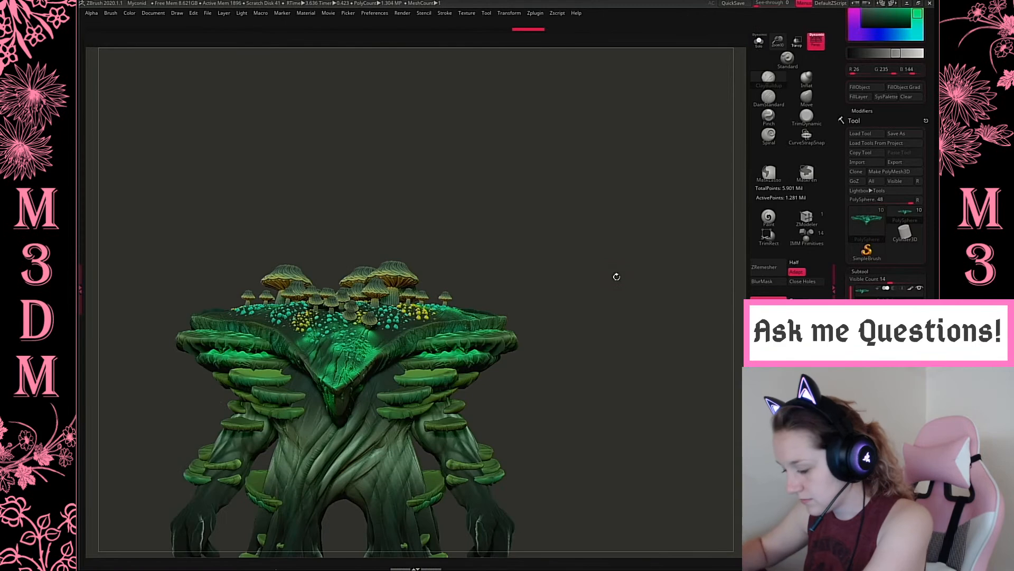
Undo the strong glow on the crown's front tip and stamp lighter green bumps there.
key("ctrl+z")
left_click_drag(318, 351, 365, 343)
left_click_drag(591, 239, 665, 221, "alt")
key("ctrl+z")
mouse_move(679, 260)
left_mouse_down()
mouse_move(695, 240)
mouse_move(675, 256)
mouse_move(681, 268)
left_mouse_up()
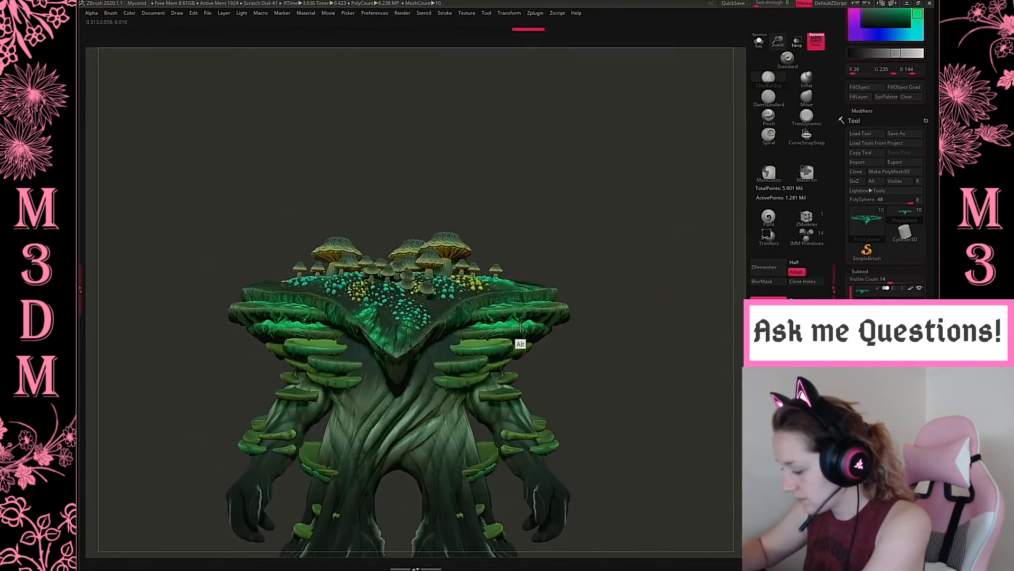
Select the shelf directly below the broad tiers, stamp glowing bumps on its top face and lower the brush's RGB intensity.
left_click(482, 340, "alt")
left_click(760, 42)
left_click(758, 41)
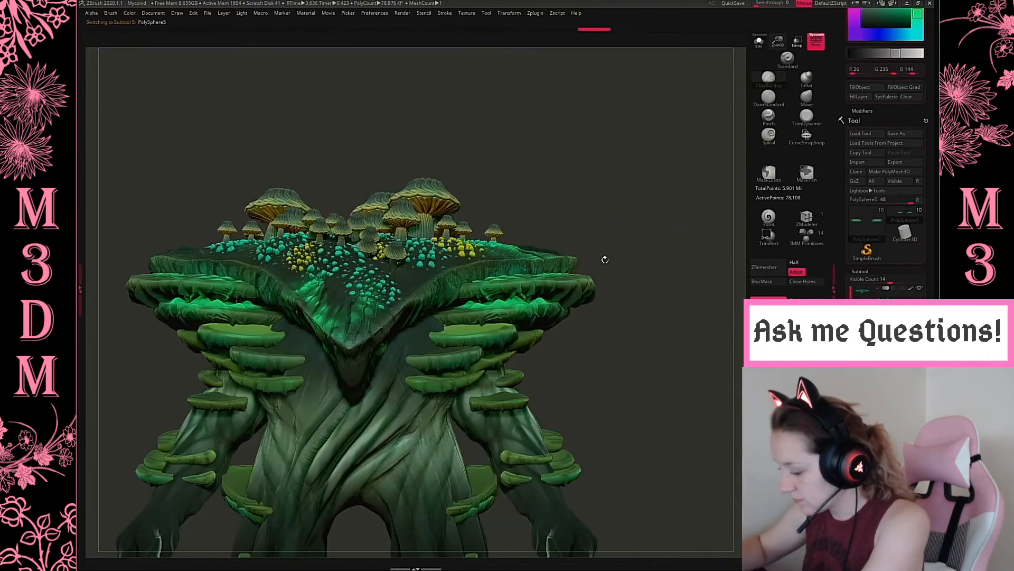
left_click_drag(586, 327, 580, 365)
left_click_drag(472, 330, 490, 338)
key("space")
left_click(653, 275)
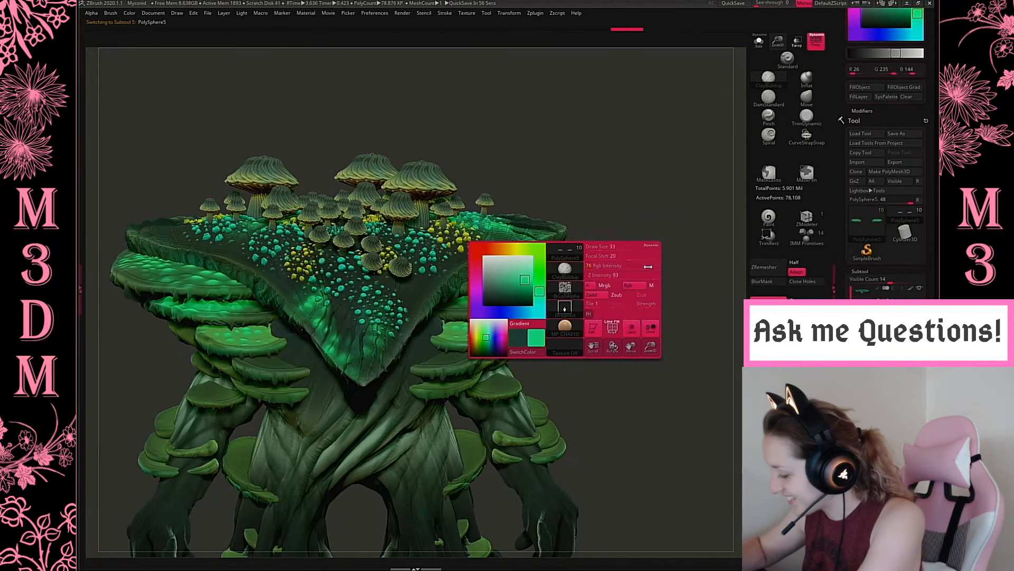
Select the next shelf down, adjust the brush and restamp the glowing bumps on its top face.
left_click(459, 355, "alt")
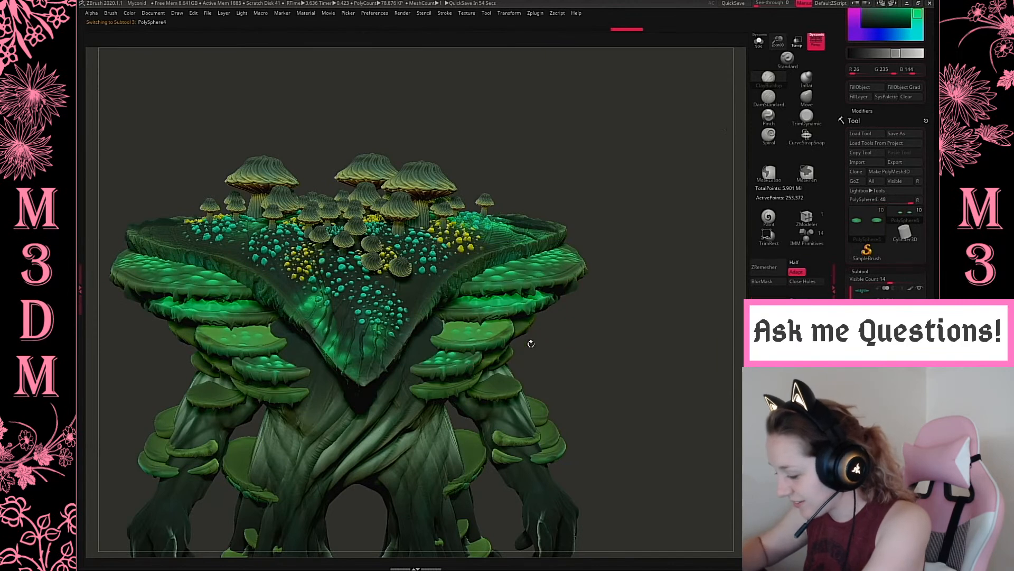
mouse_move(645, 295)
left_mouse_down()
mouse_move(612, 244)
mouse_move(584, 272)
left_mouse_up()
key("space")
key("ctrl+z")
left_click_drag(423, 304, 444, 318)
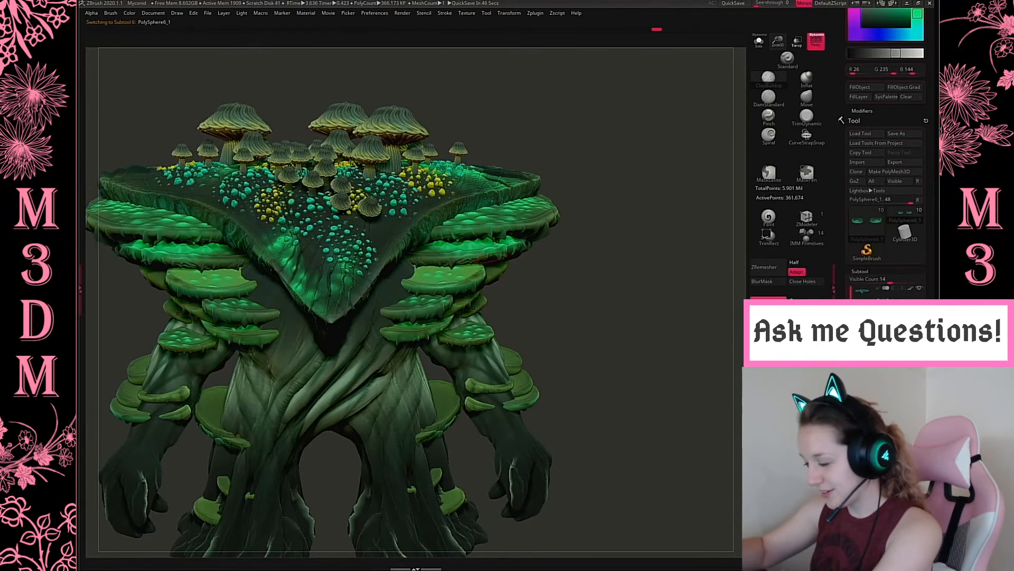
Stamp glowing bumps on the hip shelves and on the shelf clusters along the arms.
left_click(448, 399, "alt")
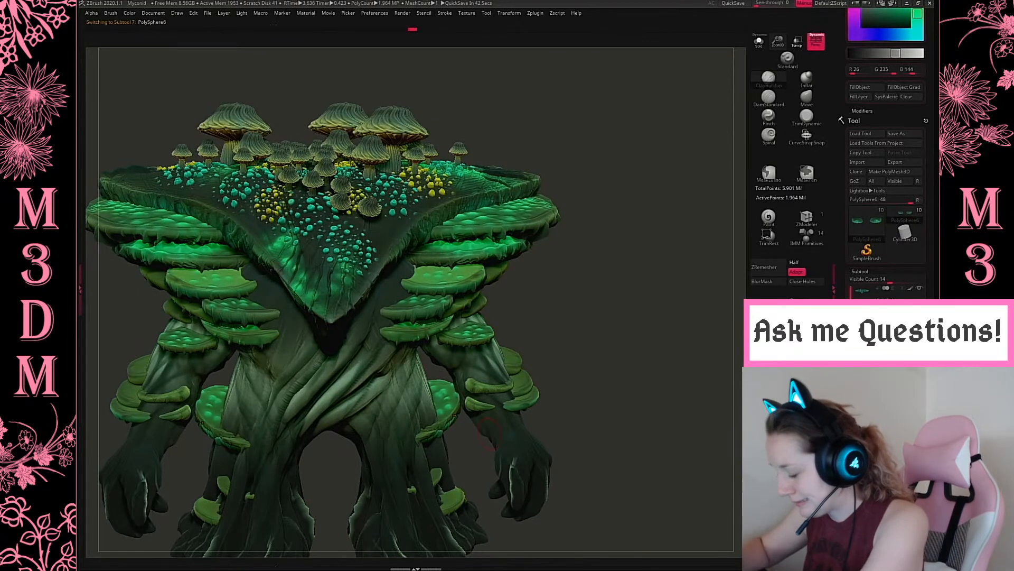
right_click(636, 320)
left_click(518, 373, "alt")
left_click_drag(603, 308, 541, 377)
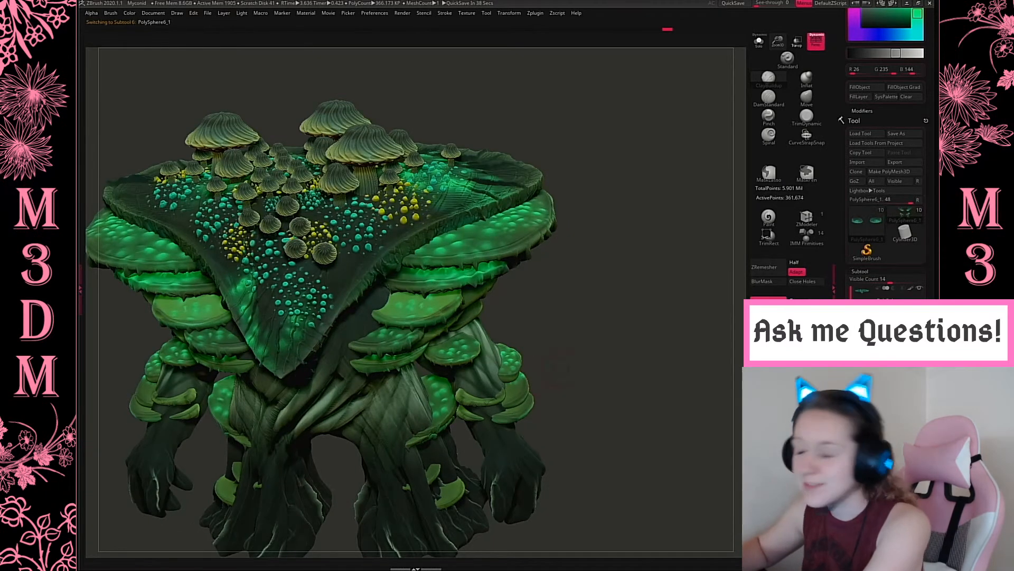
Isolate and frame the arm shelf meshes and undo the overly bright bumps on the second shelf.
left_click(760, 41)
left_click_drag(693, 199, 763, 83)
left_click_drag(778, 41, 782, 66)
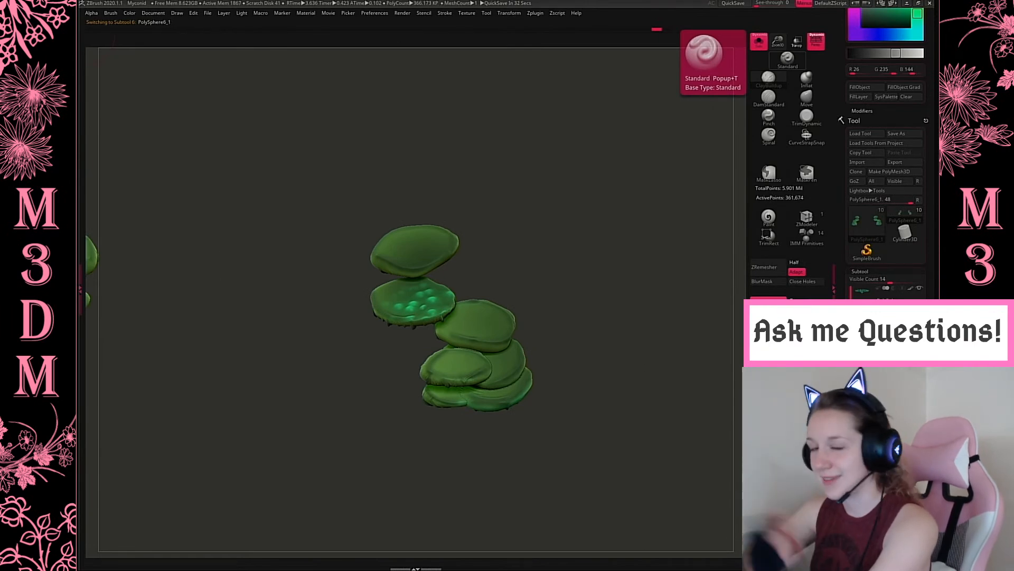
key("ctrl+z")
Try glowing bumps on the cluster's top and lower shelves with different brush settings.
left_click_drag(426, 251, 464, 250)
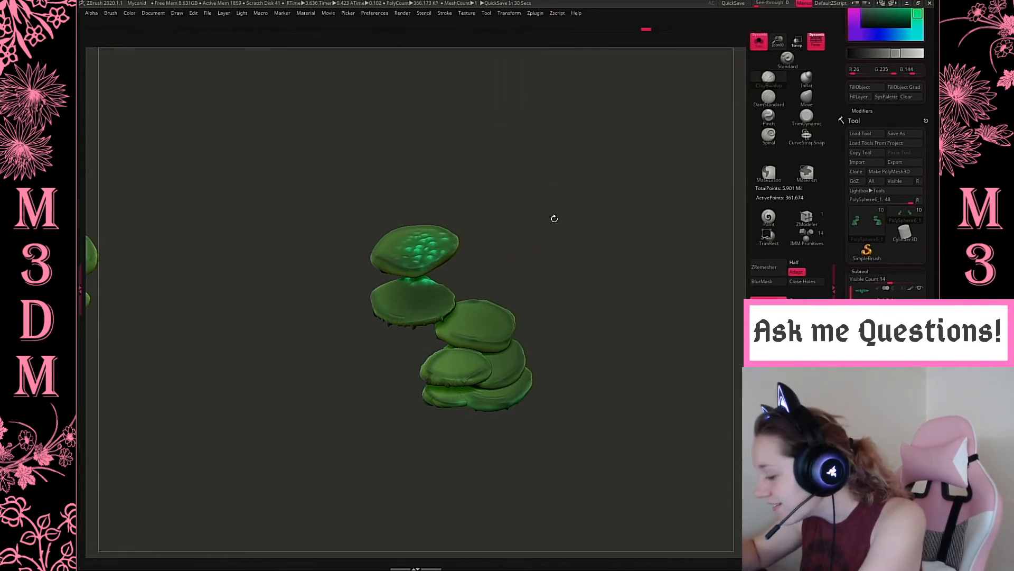
left_click_drag(553, 211, 556, 263)
key("space")
left_click_drag(595, 218, 563, 241)
key("ctrl+z")
left_click_drag(415, 245, 483, 255)
left_click_drag(464, 328, 491, 315)
left_click_drag(532, 244, 523, 272)
key("ctrl+z")
key("ctrl+z")
Retune the brush between trial strokes and stamp softer green bumps on the arm cluster's top, side and lower shelves.
left_click_drag(487, 307, 551, 338)
key("space")
left_click_drag(584, 279, 592, 279)
key("ctrl+z")
left_click_drag(423, 304, 470, 311)
key("space")
left_click_drag(533, 285, 515, 284)
key("ctrl+z")
left_click_drag(423, 246, 493, 266)
key("space")
key("ctrl+z")
mouse_move(422, 246)
left_mouse_down()
mouse_move(510, 283)
mouse_move(561, 389)
left_mouse_up()
left_click_drag(461, 355, 493, 369)
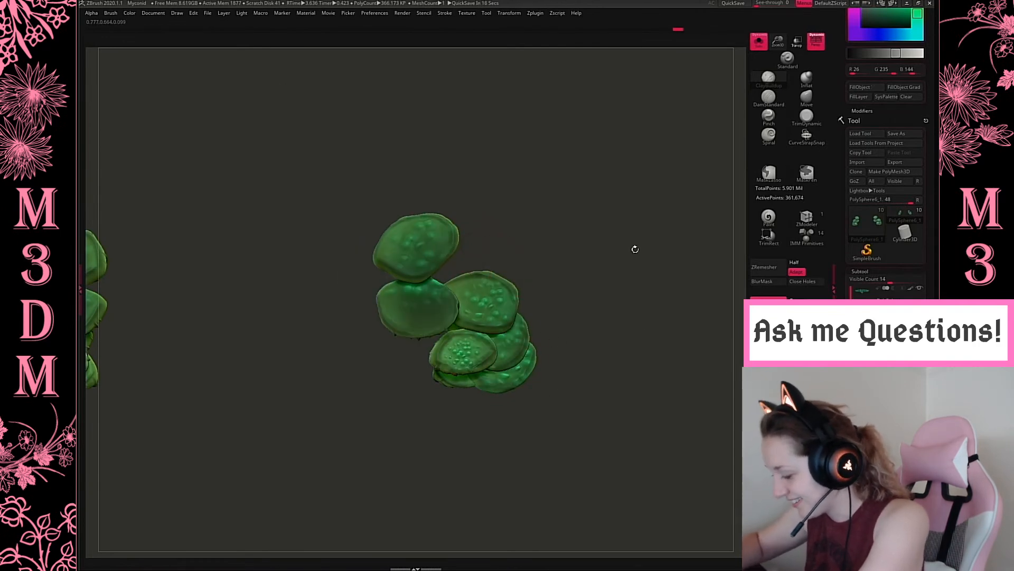
Show the whole creature, select the leg shelf mesh, stamp glowing bumps on its foot shelves and check the mesh in isolation.
left_click_drag(656, 239, 755, 74)
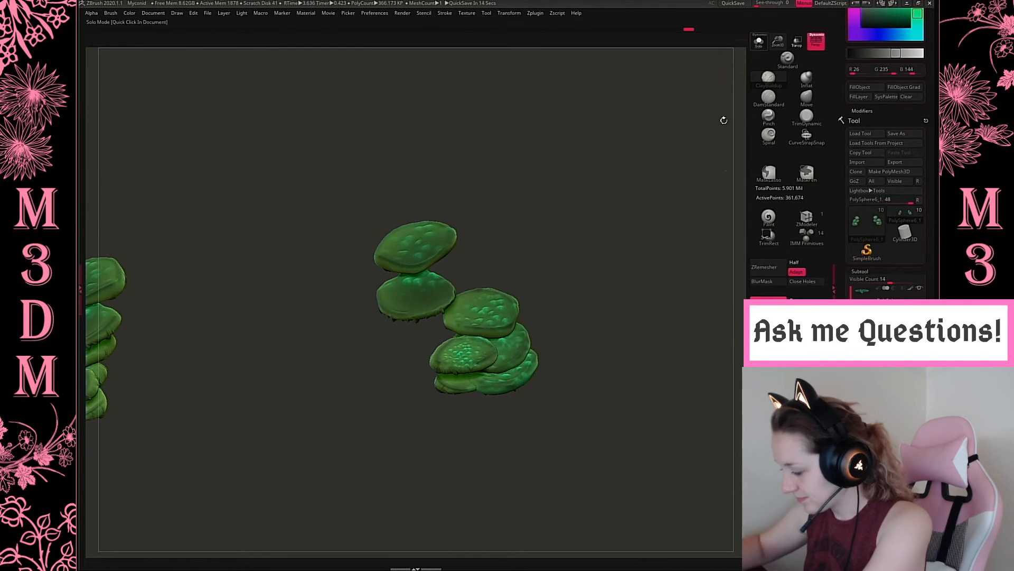
left_click(759, 41)
left_click_drag(686, 353, 658, 363, "shift")
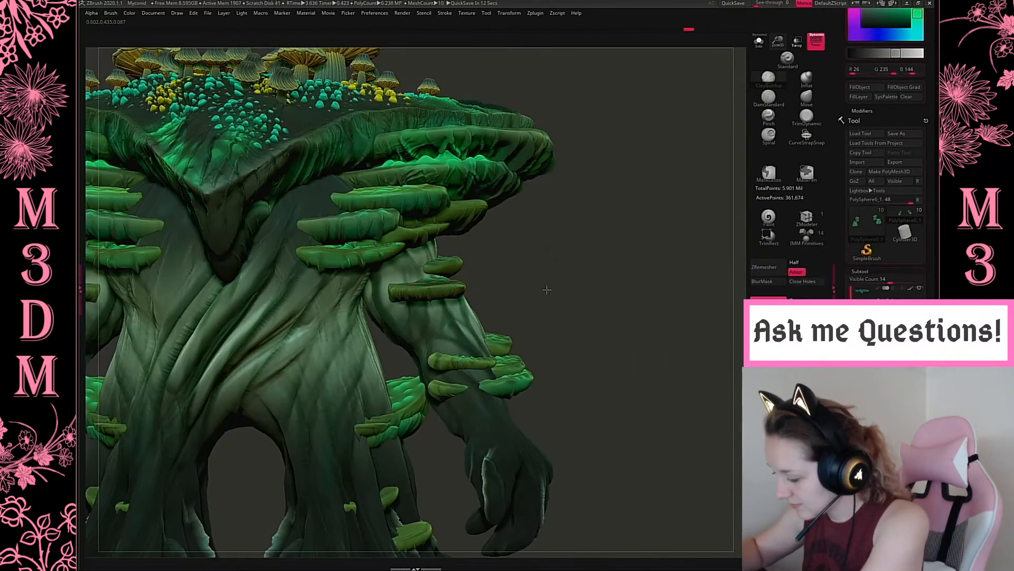
left_click_drag(553, 288, 566, 267)
left_click_drag(638, 256, 645, 256)
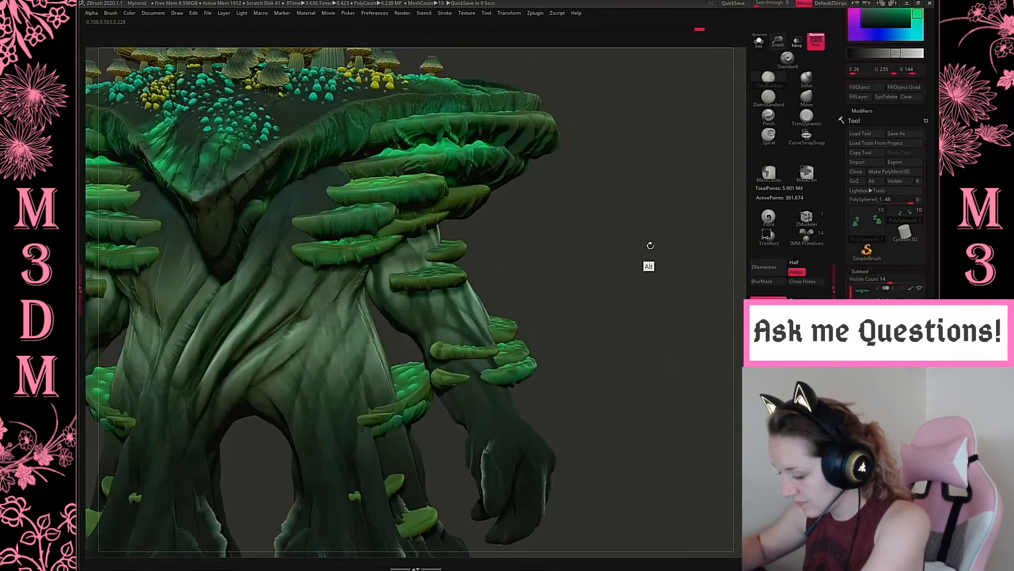
left_click_drag(639, 295, 649, 203, "alt")
left_click(447, 395, "alt")
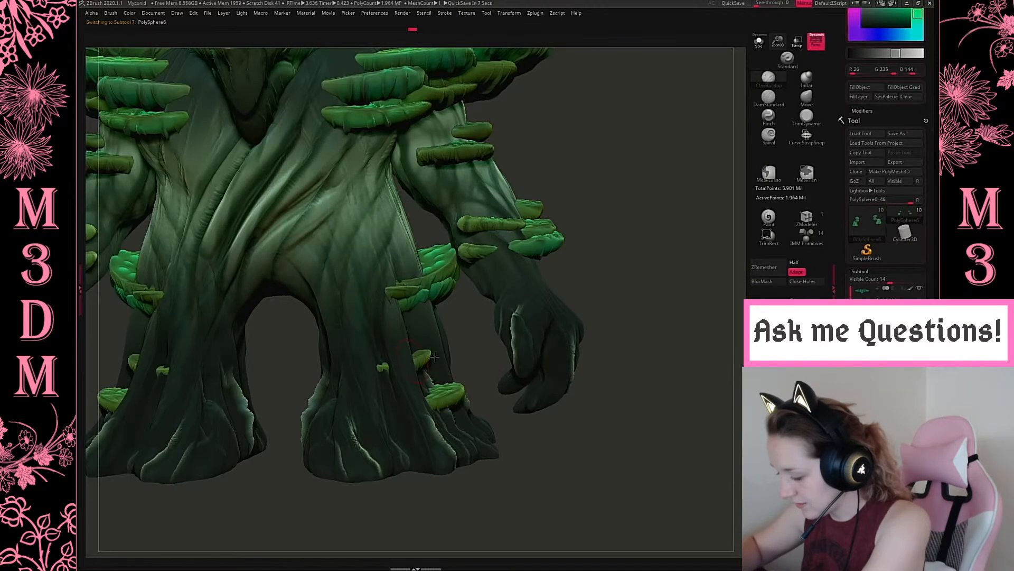
key("f")
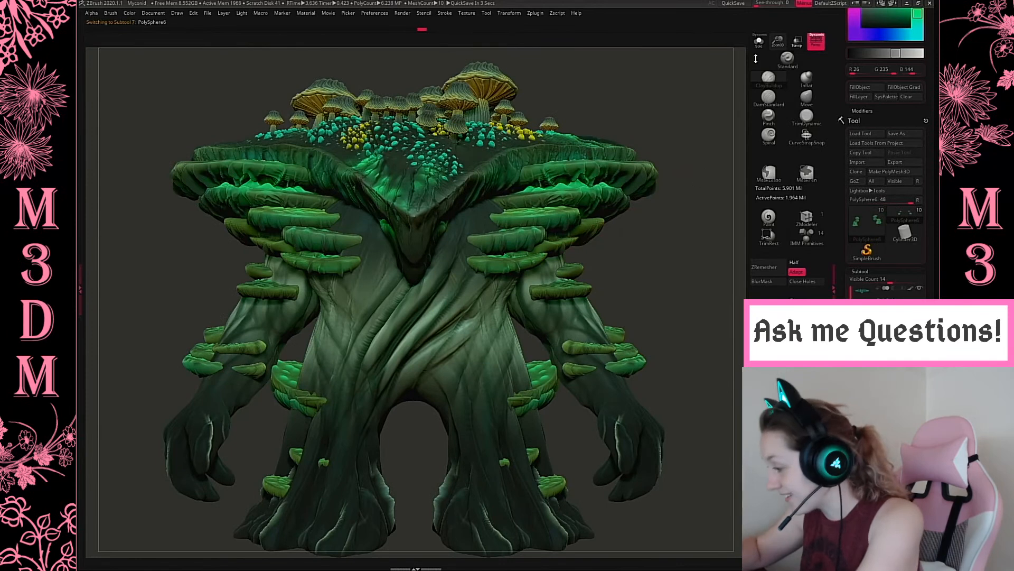
left_click(759, 41)
left_click_drag(663, 197, 642, 211)
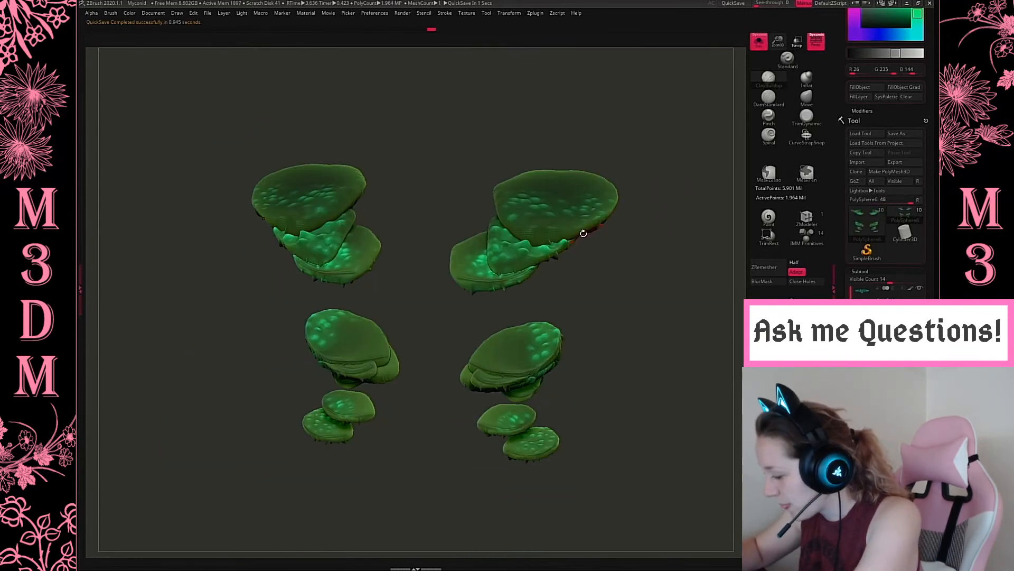
mouse_move(680, 205)
left_mouse_down()
mouse_move(647, 205)
mouse_move(679, 197)
left_mouse_up()
left_click(759, 40)
Select the large pair of shelves beneath the crown from below and isolate their undersides.
left_click_drag(689, 309, 534, 434, "alt")
left_click_drag(534, 434, 410, 455, "alt")
left_click_drag(711, 198, 705, 100)
left_click(516, 192, "alt")
left_click(759, 43)
left_click_drag(776, 44, 604, 340)
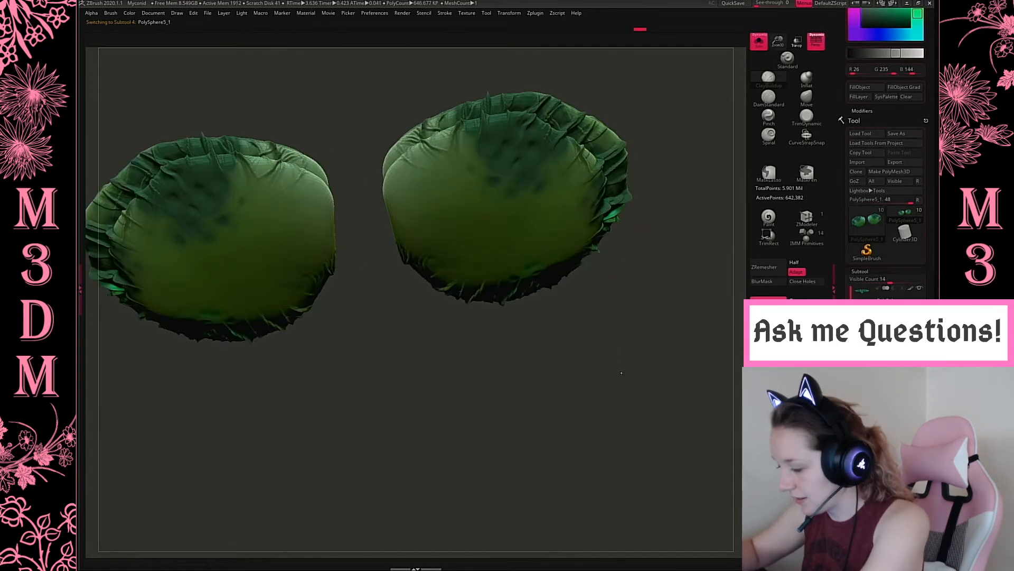
left_click_drag(607, 296, 609, 317)
left_click_drag(608, 317, 623, 381, "alt")
Smooth the shelf's underside and paint over its dark blotches with a sampled mid green (R 76, G 160, B 72).
right_click(498, 275)
mouse_move(531, 216)
left_mouse_down("shift")
mouse_move(502, 243)
mouse_move(573, 207)
mouse_move(540, 197)
mouse_move(549, 185)
left_mouse_up("shift")
left_click(771, 216)
key("c")
mouse_move(543, 260)
left_mouse_down()
mouse_move(502, 232)
mouse_move(529, 236)
mouse_move(503, 195)
left_mouse_up()
key("ctrl+z")
key("ctrl+z")
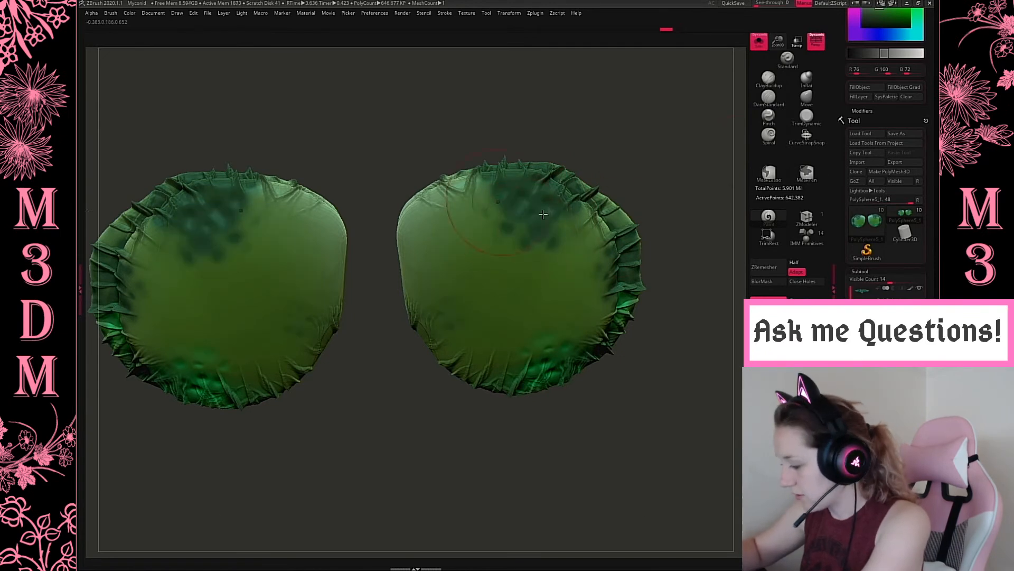
left_click_drag(416, 268, 414, 282)
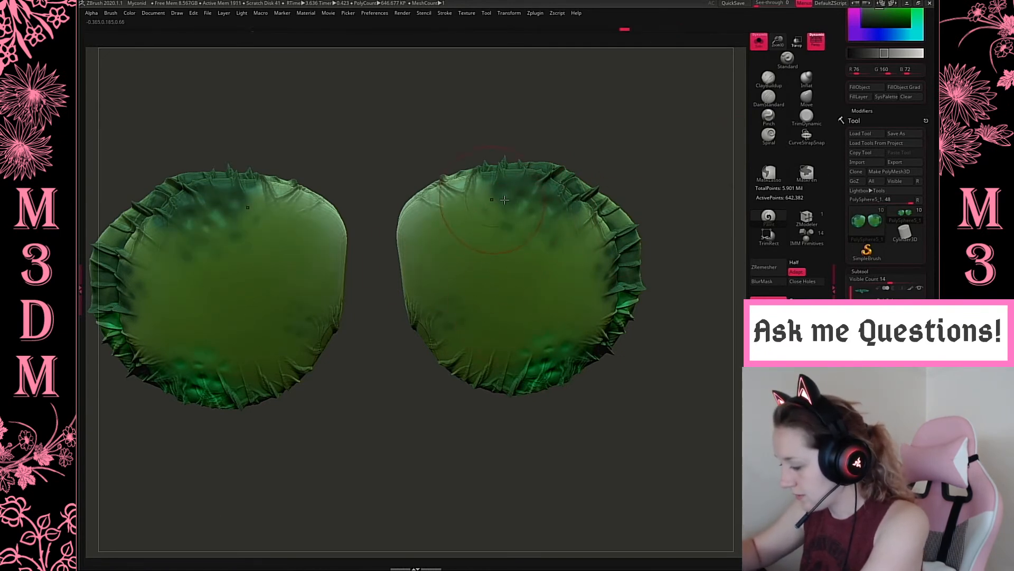
Switch to the DamStandard brush with Alpha 62 and try radial gill strokes on the shelf's underside.
left_click(752, 104)
right_click(539, 191)
left_click(548, 196)
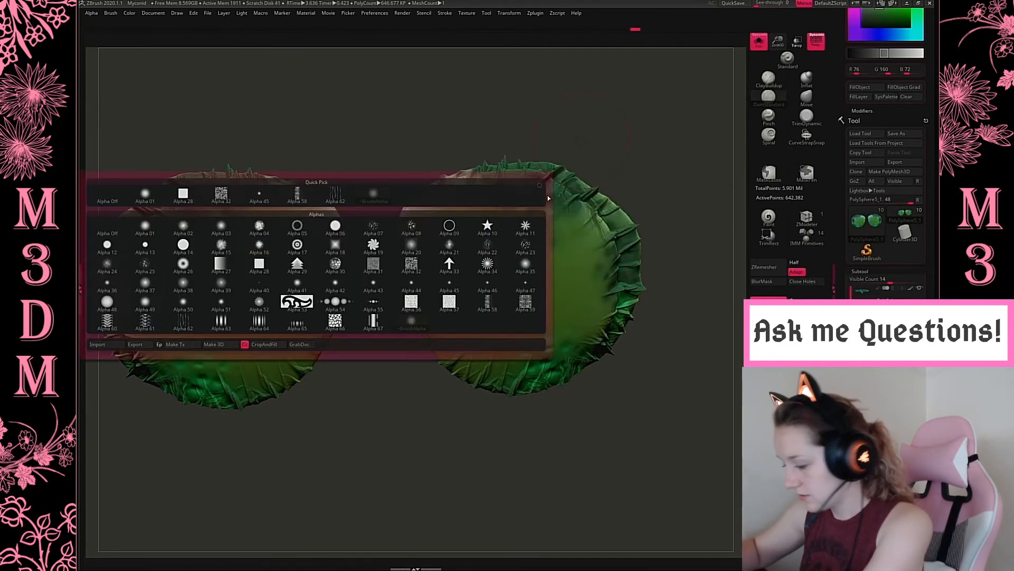
left_click(183, 325)
left_click_drag(522, 240, 521, 264)
mouse_move(549, 186)
left_mouse_down()
mouse_move(493, 294)
mouse_move(505, 306)
left_mouse_up()
left_click_drag(569, 202, 523, 258, "alt")
key("ctrl+z")
key("ctrl+z")
Sample a darker green (R 43, G 104, B 79), adjust the brush and sculpt radial gill lines inward from the underside's back rim.
key("c")
left_click_drag(496, 265, 504, 292, "alt")
key("space")
left_click_drag(594, 222, 552, 222)
key("ctrl+z")
left_click_drag(548, 179, 484, 290, "alt")
left_click_drag(580, 195, 472, 296, "alt")
left_click_drag(597, 228, 541, 272, "alt")
left_click_drag(490, 178, 501, 277, "alt")
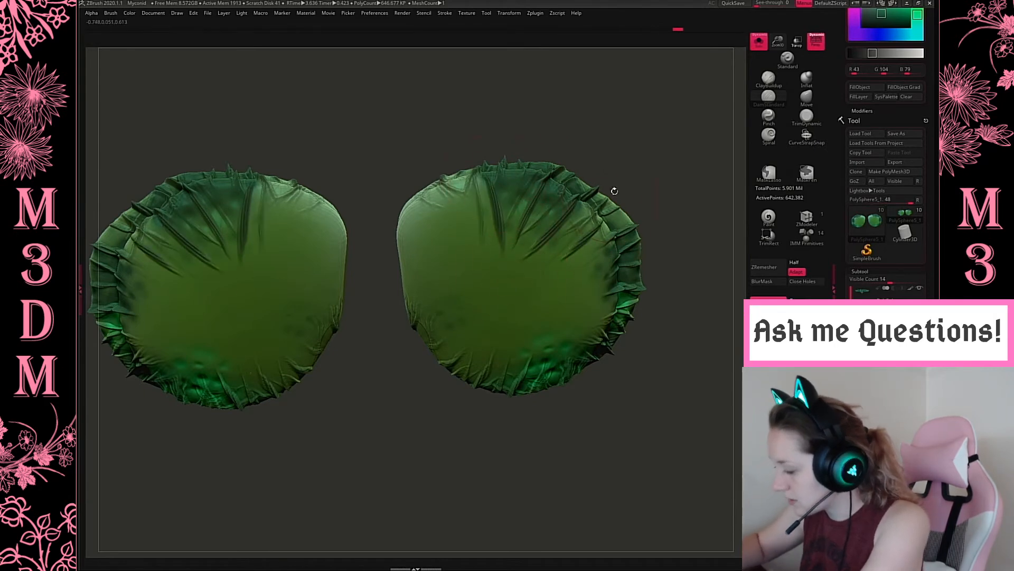
Continue the radial gill lines around the rest of the shelf's underside and show the whole creature.
left_click_drag(609, 281, 467, 252, "alt")
left_click_drag(592, 336, 542, 262, "alt")
left_click_drag(540, 376, 490, 232, "alt")
left_click_drag(480, 373, 499, 287, "alt")
left_click_drag(426, 335, 564, 256, "alt")
left_click_drag(406, 289, 590, 276, "alt")
left_click_drag(404, 230, 519, 289, "alt")
left_click(759, 41)
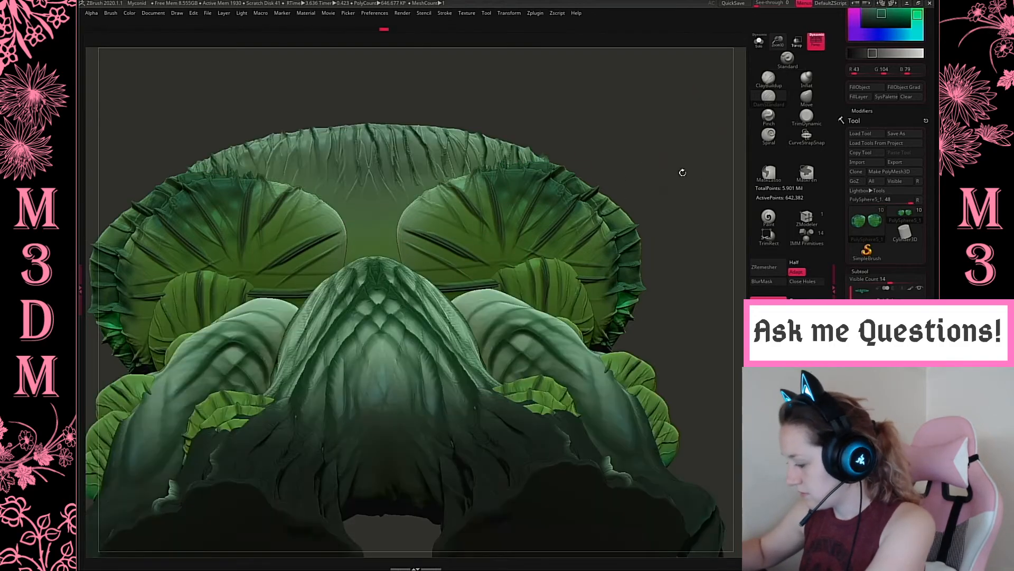
Isolate the crown mesh, sculpt dark gill lines across its underside and bring back the other meshes.
left_click_drag(682, 212, 700, 259)
left_click_drag(645, 176, 634, 132)
left_click(396, 208, "alt")
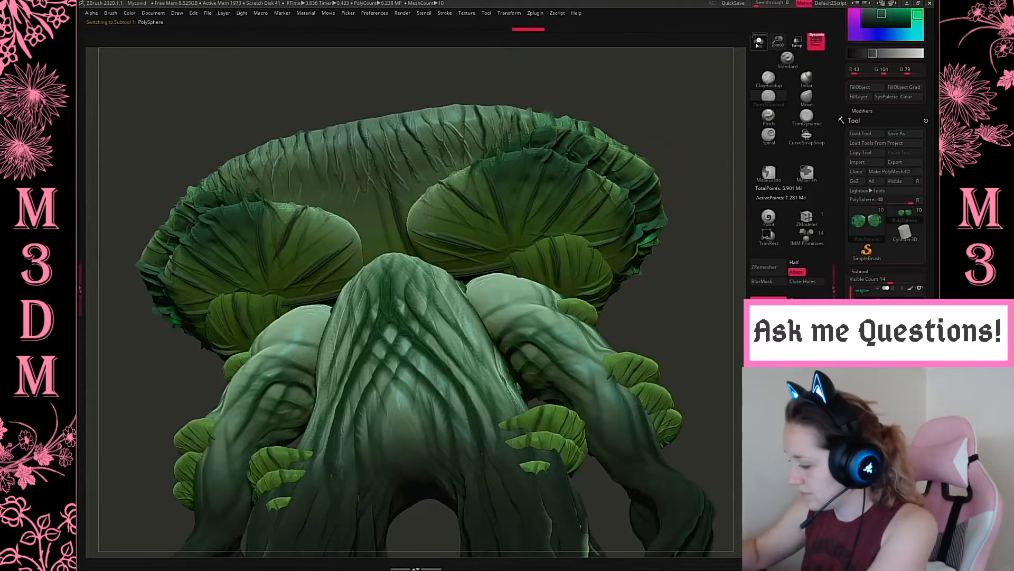
left_click(758, 42)
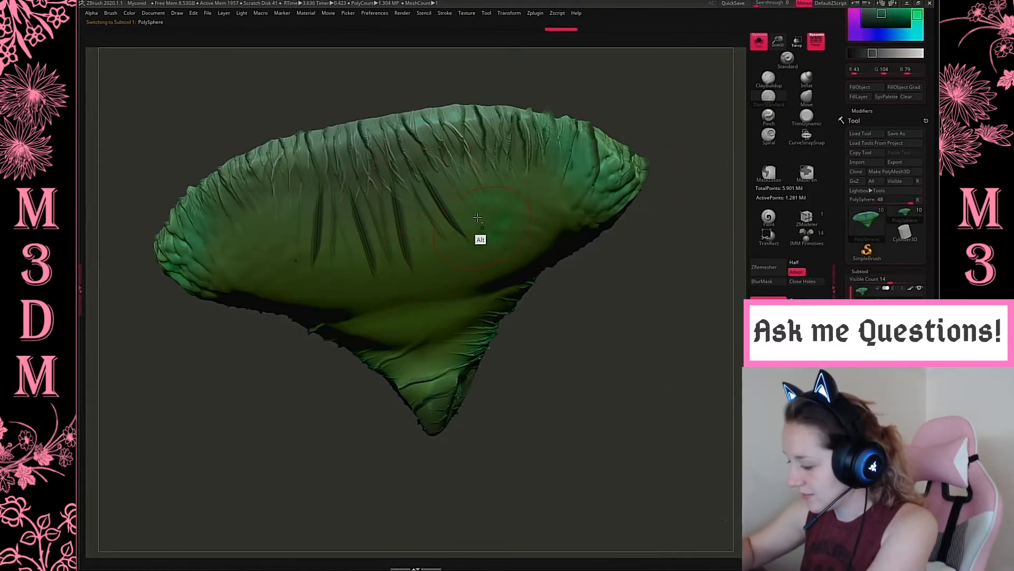
left_click_drag(486, 238, 589, 192)
left_click(758, 41)
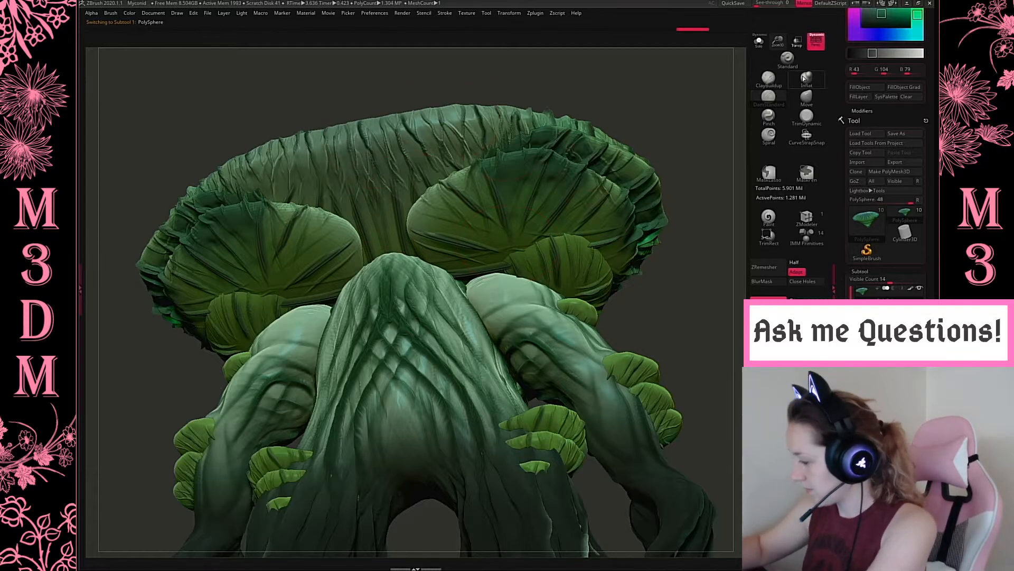
Frame the whole creature from the front and save the project as Myconid, replacing the existing file.
left_click(779, 38)
left_click_drag(668, 261, 660, 372)
mouse_move(654, 267)
left_mouse_down()
mouse_move(636, 266)
mouse_move(680, 252)
mouse_move(658, 258)
mouse_move(671, 267)
left_mouse_up()
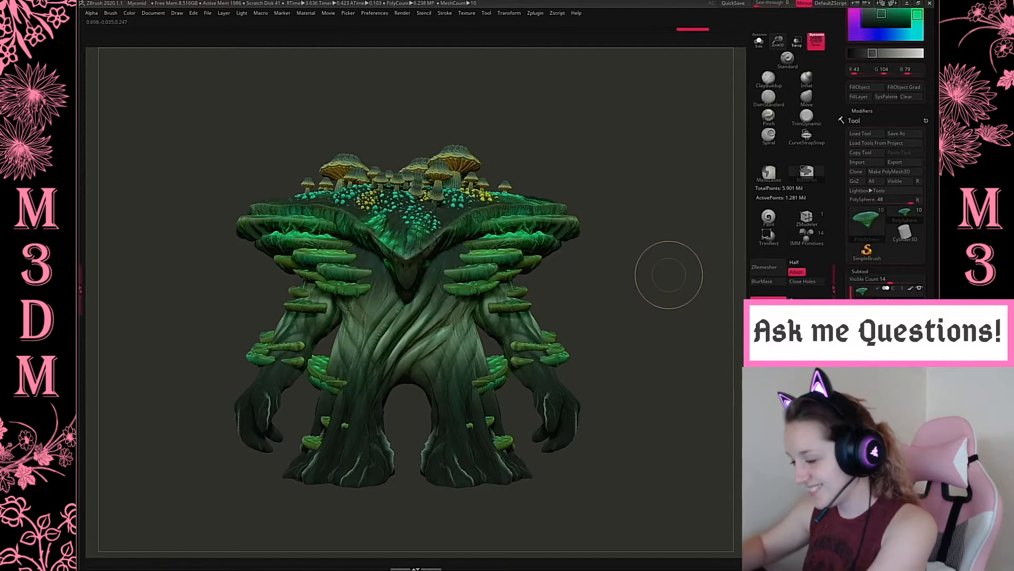
key("ctrl+s")
key("Return")
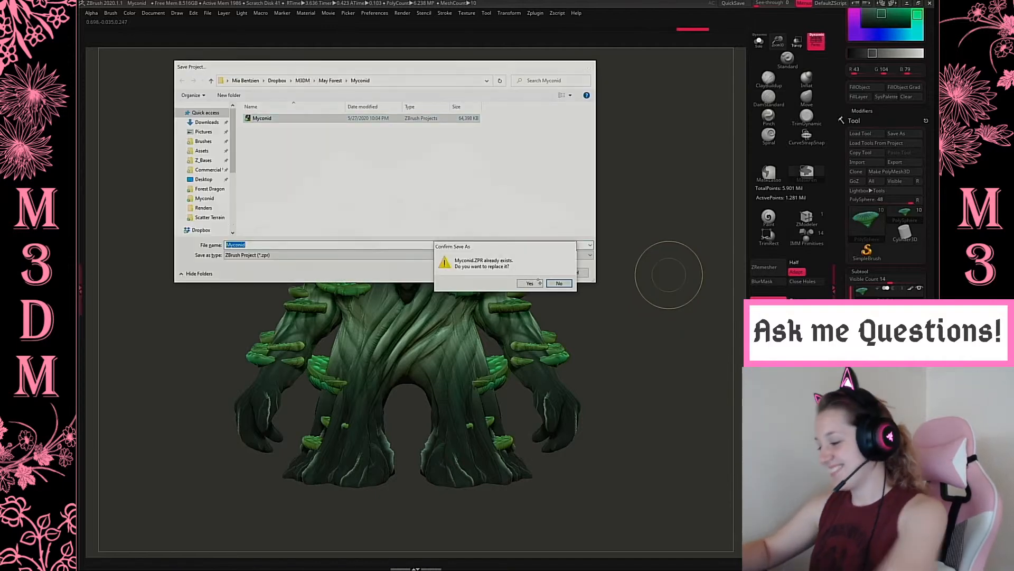
left_click(531, 283)
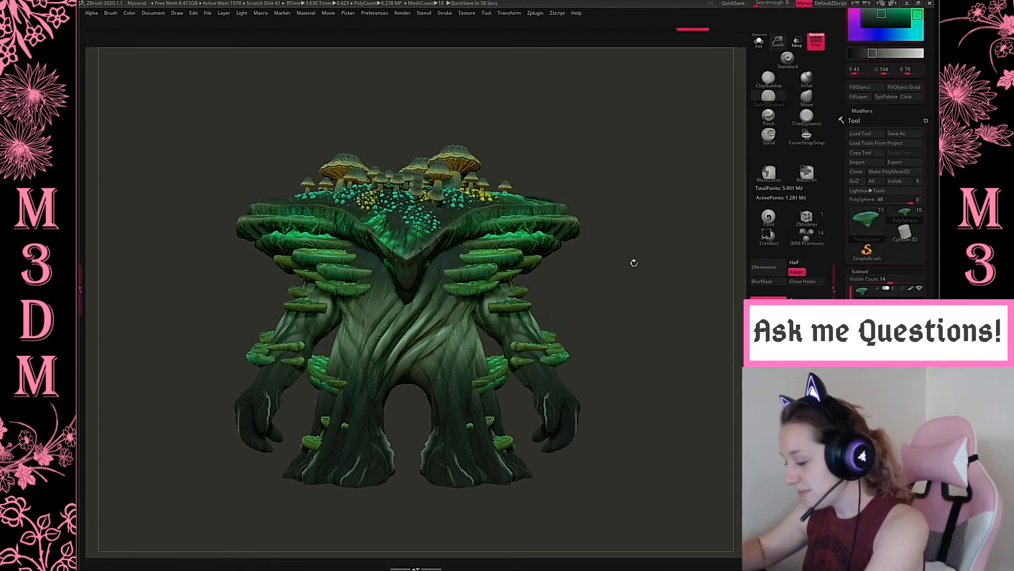
Select the mesh of the trunk shelf fungi, sample a very dark teal (R 20, G 35, B 37) and switch to the Paint brush.
left_click(469, 375, "alt")
key("c")
right_click(594, 238)
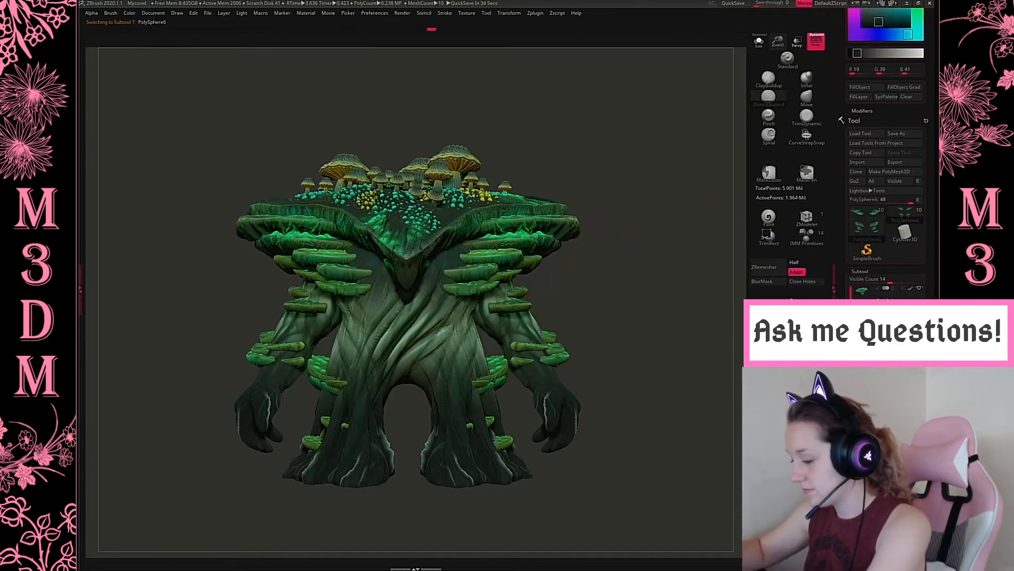
left_click_drag(623, 248, 616, 220)
right_click(616, 220)
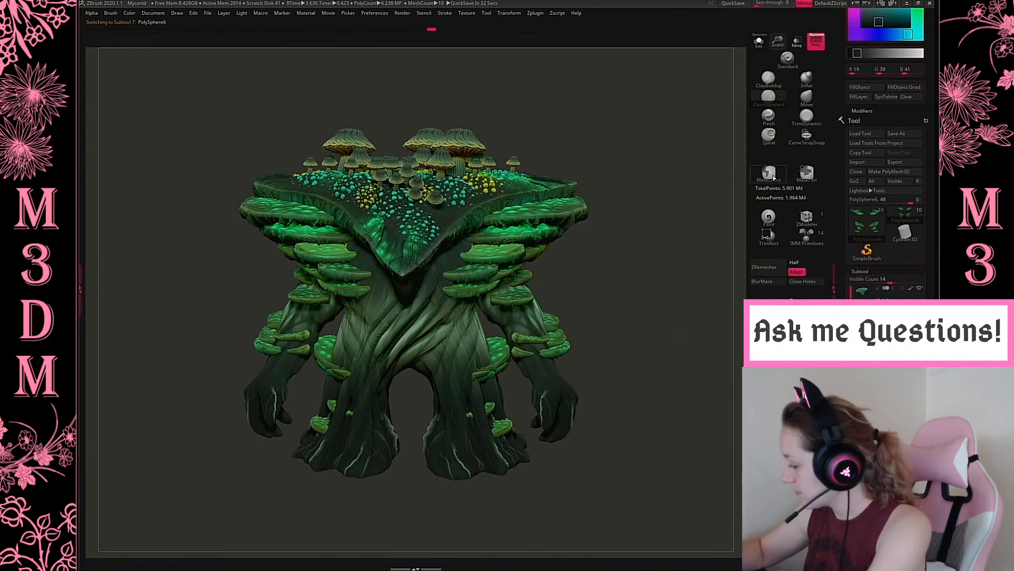
left_click(771, 139)
left_click(769, 218)
right_click(585, 268)
key("c")
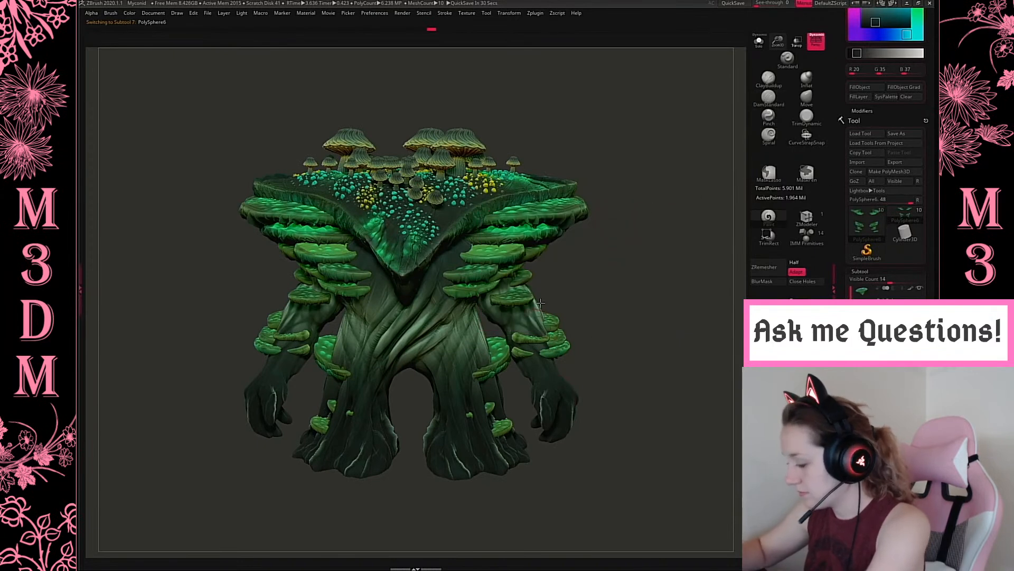
Paint the dark teal into the areas where the upper shelf fungi overlap and meet the body, working mesh by mesh.
right_click(578, 216)
key("2")
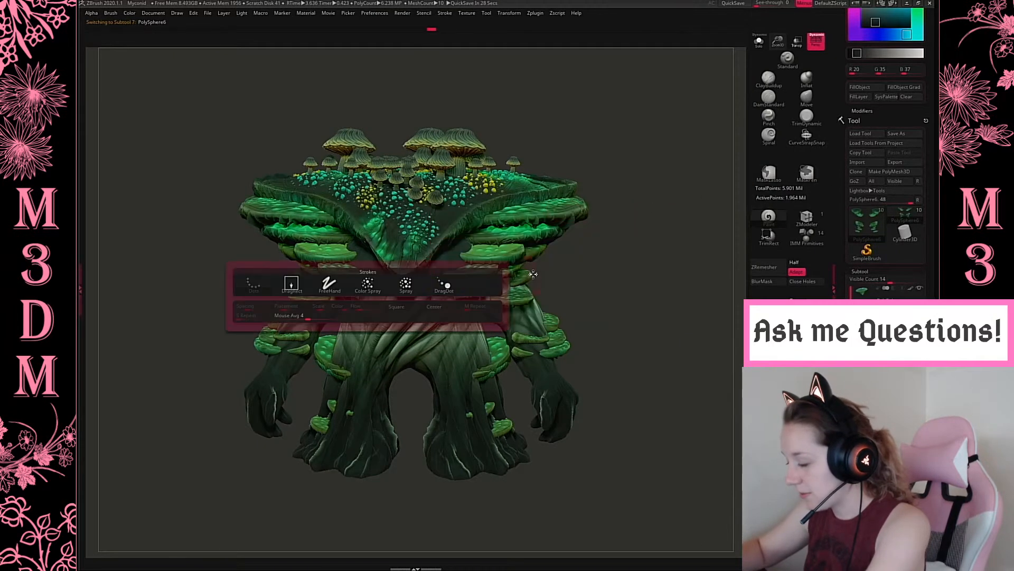
left_click(490, 252, "alt")
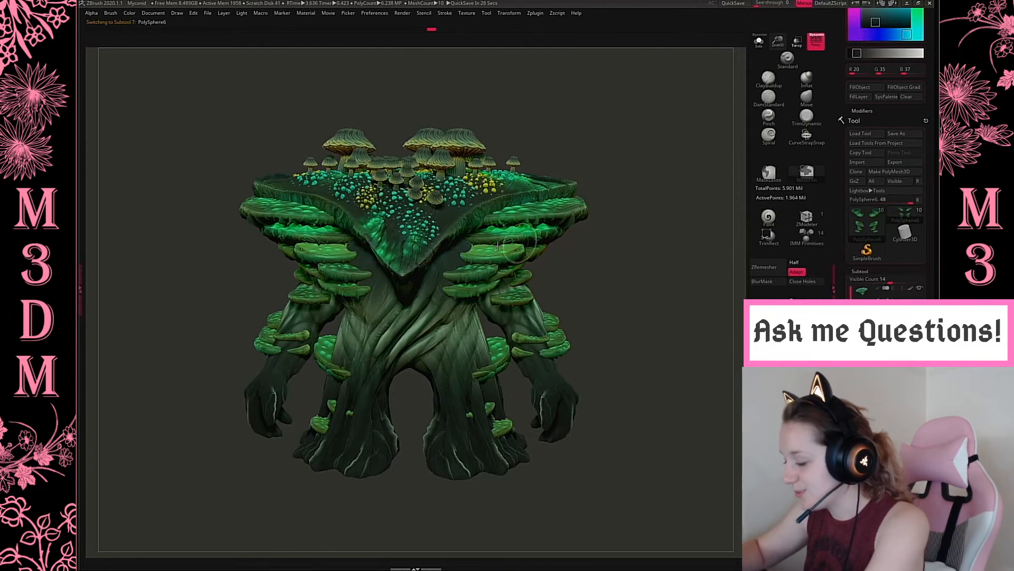
right_click(544, 233)
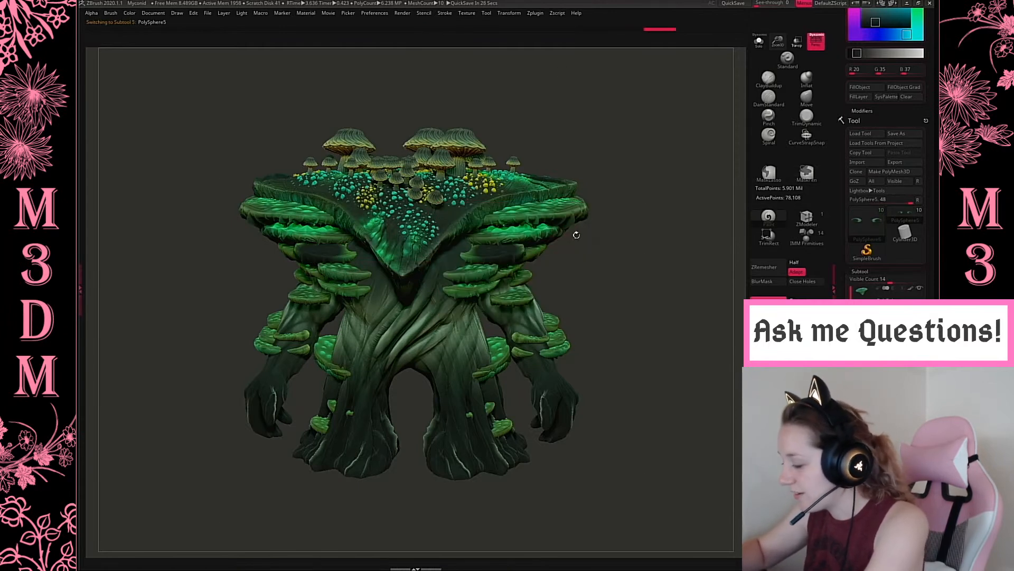
right_click(534, 251)
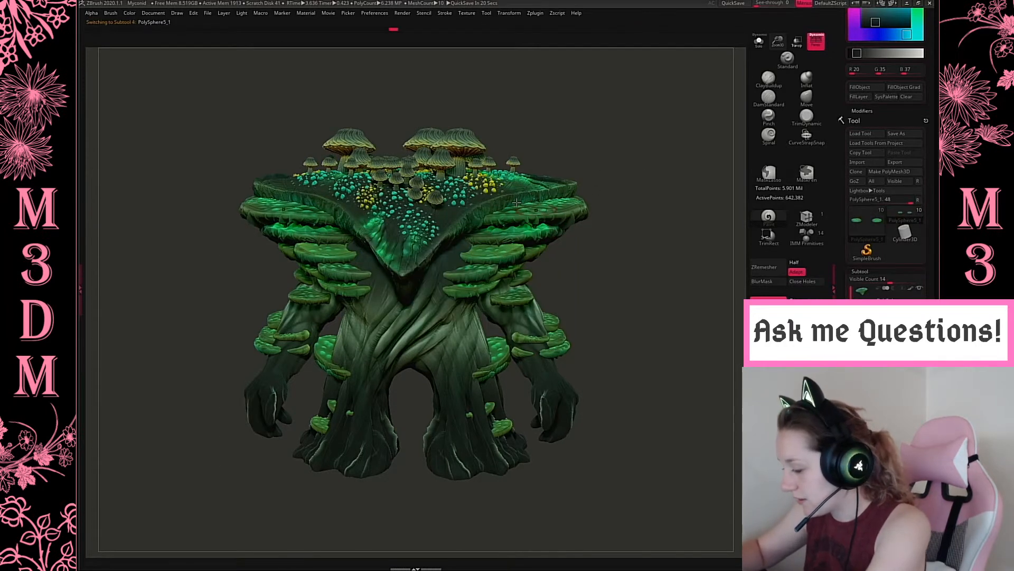
left_click_drag(603, 186, 589, 238)
mouse_move(526, 202)
left_mouse_down()
mouse_move(586, 179)
mouse_move(646, 186)
left_mouse_up()
mouse_move(591, 291)
left_mouse_down()
mouse_move(563, 243)
mouse_move(564, 221)
left_mouse_up()
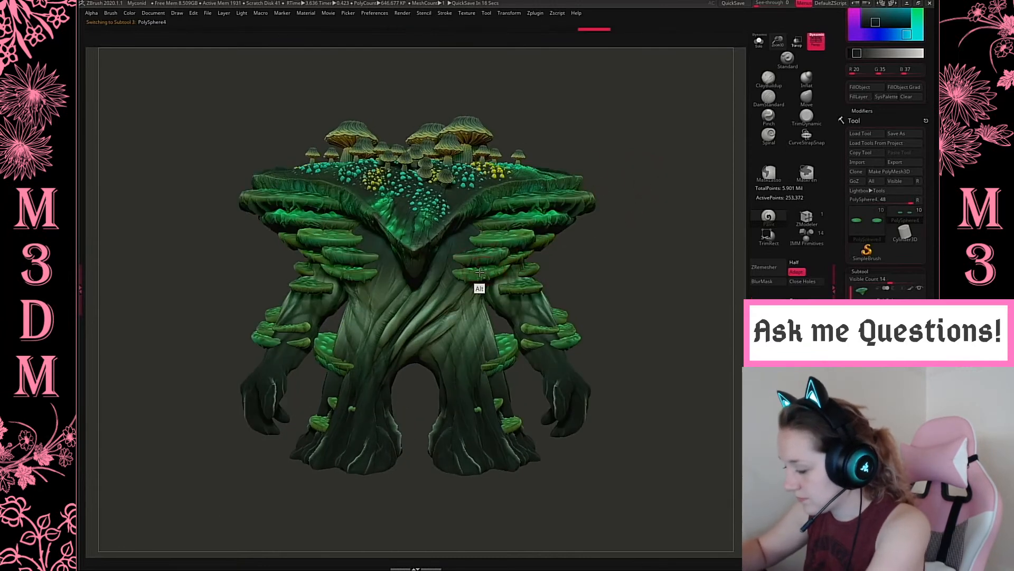
Darken the remaining shelf fungi clusters and the crown's underside with the same teal, undoing the unwanted stroke.
left_click_drag(489, 266, 477, 272)
key("ctrl+z")
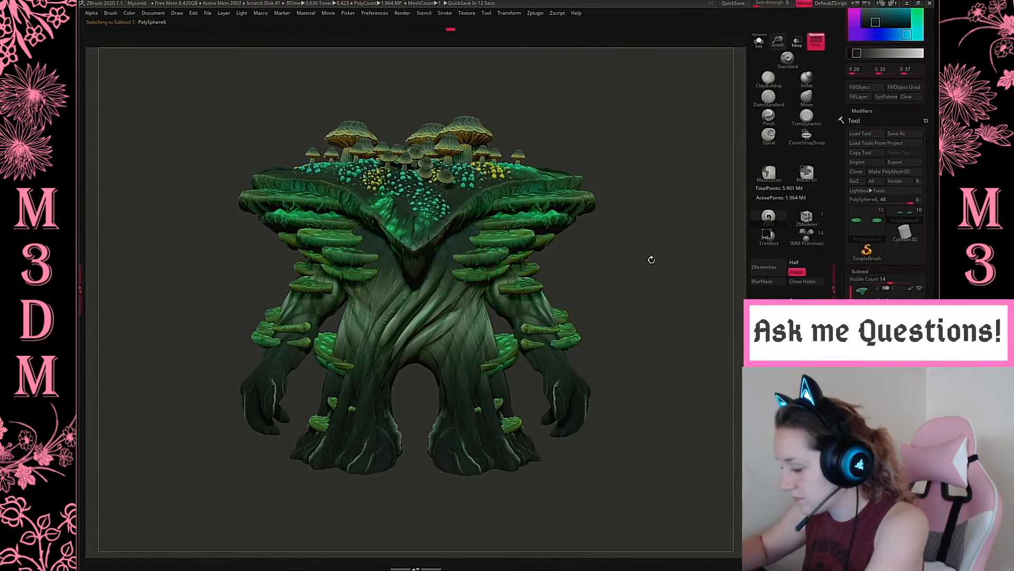
left_click_drag(653, 257, 543, 254)
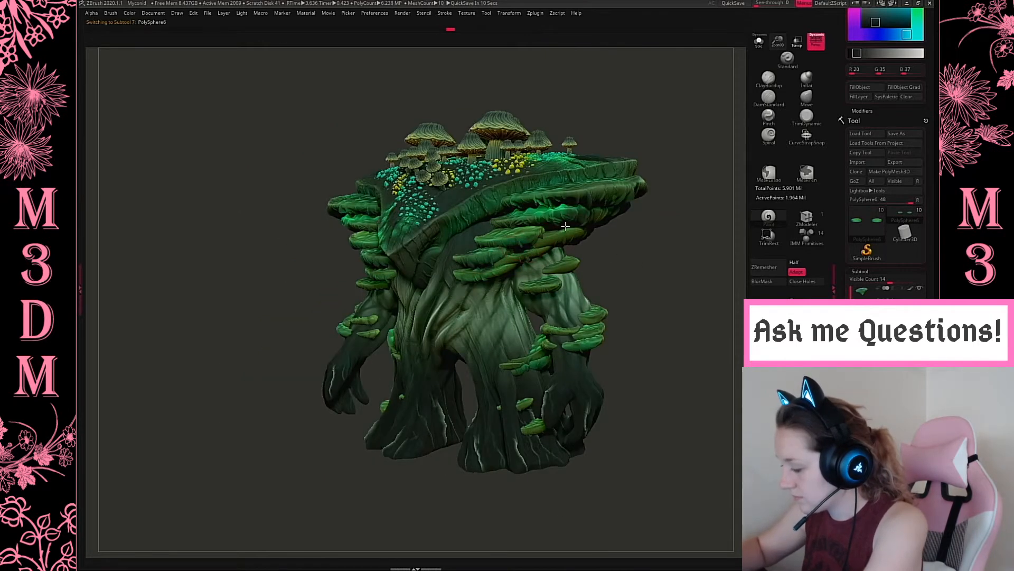
left_click(567, 260, "alt")
left_click_drag(662, 257, 665, 285, "shift")
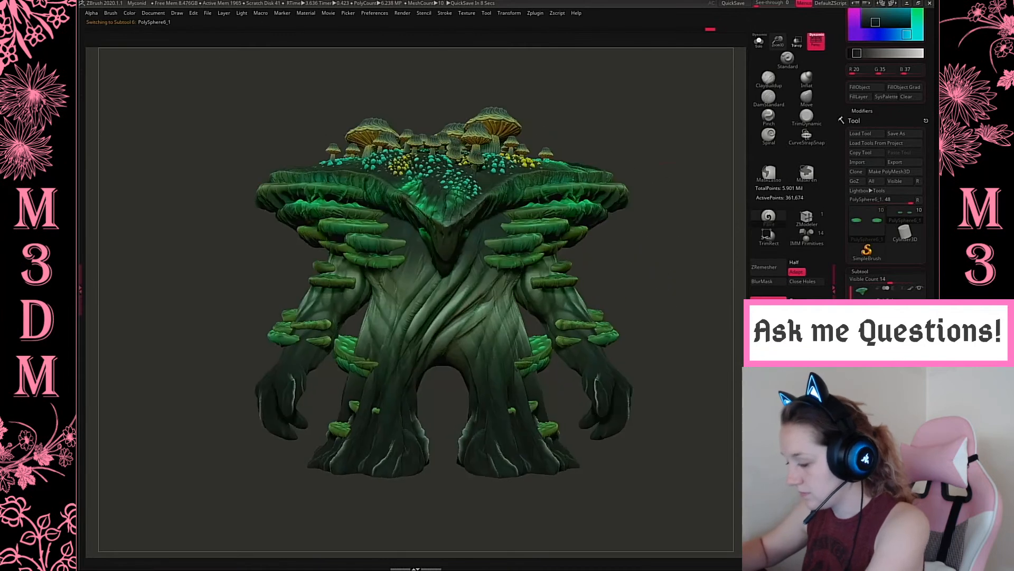
left_click(431, 207, "alt")
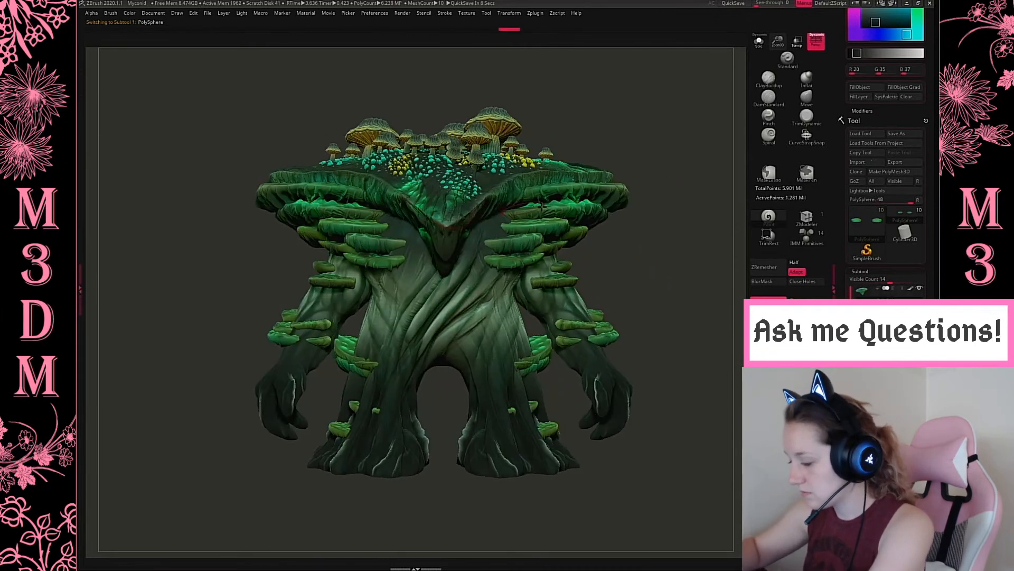
left_click_drag(663, 292, 620, 311, "alt")
Select the arms mesh and sculpt muscle-like bark strands across the back of the shoulders, undoing the unsuccessful strokes.
left_click(532, 254, "alt")
mouse_move(611, 233)
left_mouse_down("shift")
mouse_move(778, 51)
mouse_move(627, 224)
left_mouse_up("shift")
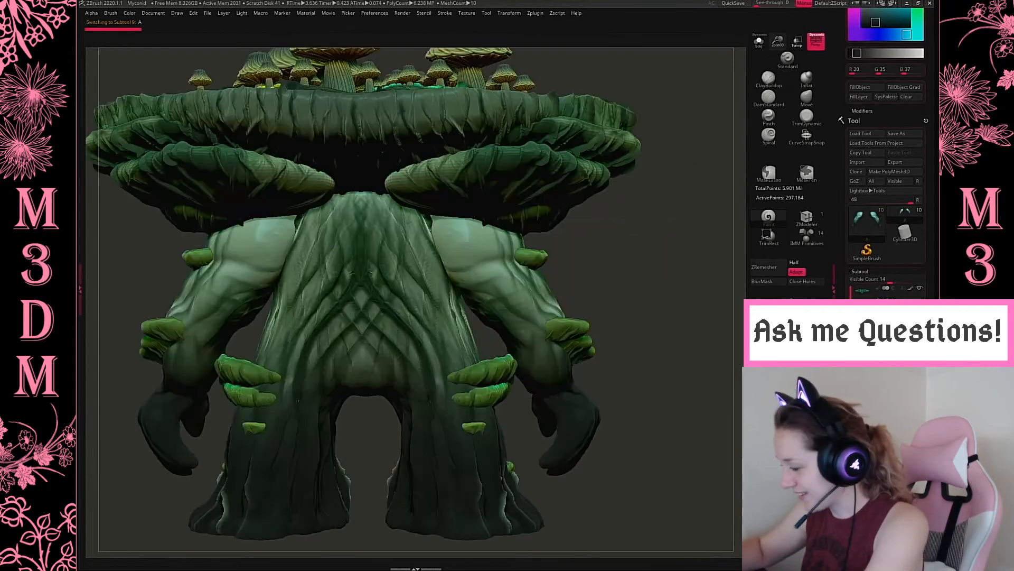
left_click(768, 101)
left_click_drag(447, 234, 520, 293)
key("space")
key("ctrl+z")
key("space")
key("ctrl+z")
left_click_drag(451, 223, 531, 325, "alt")
Switch to the Move brush and adjust the shape of the shoulders and upper arms, working around to the front.
left_click(805, 99)
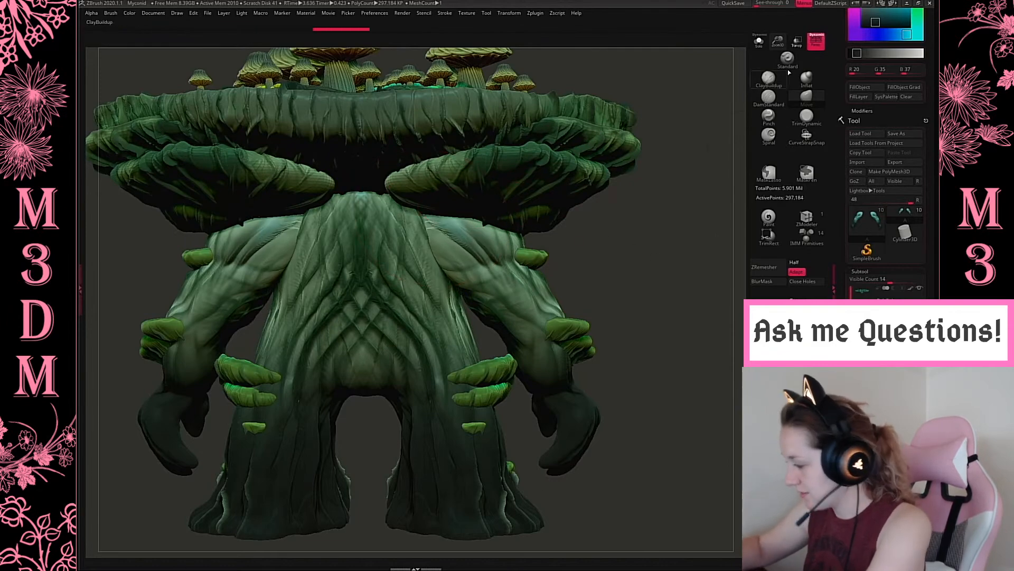
left_click_drag(762, 23, 756, 7)
left_click_drag(538, 286, 681, 320)
left_click_drag(575, 240, 534, 302)
right_click(534, 302)
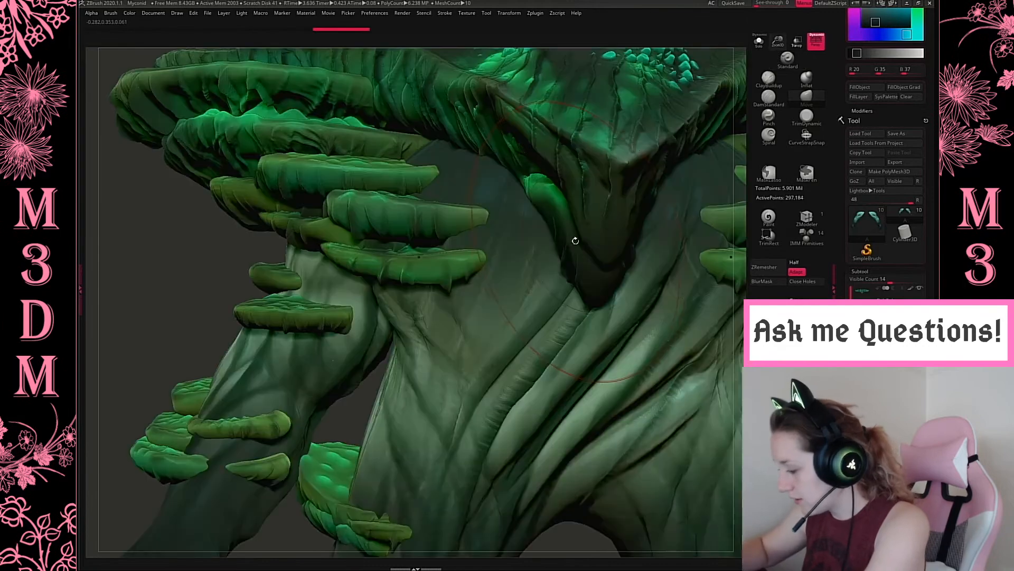
Select the crown mesh and examine its pointed face in isolation, bringing the other meshes back.
left_click(589, 238, "alt")
left_click(760, 42)
left_click_drag(573, 370, 636, 391)
left_click(759, 41)
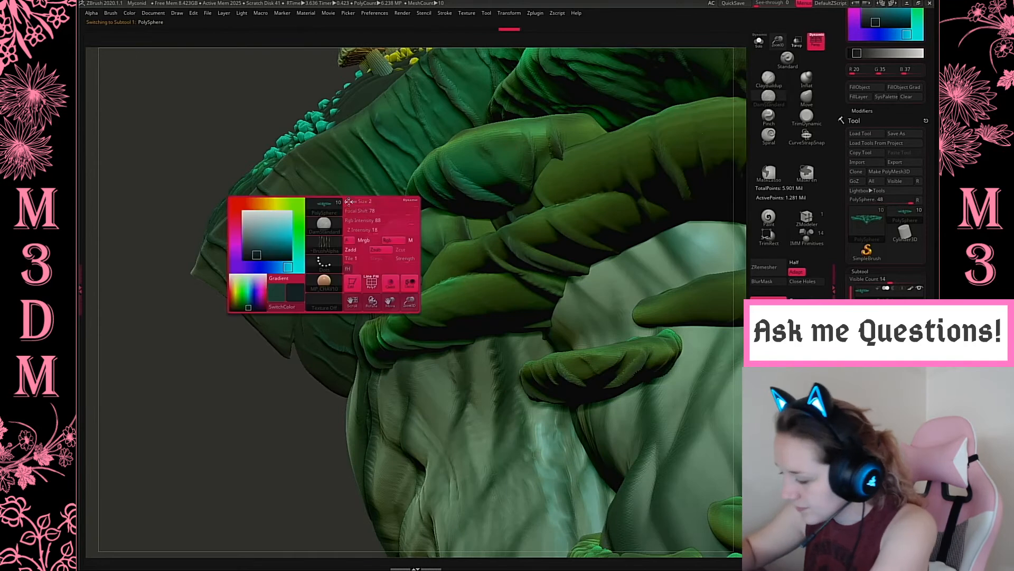
Give the Dam Standard brush a soft round alpha, adjust its size and test strokes beside the crown's eye.
key("space")
left_click(327, 245)
key("space")
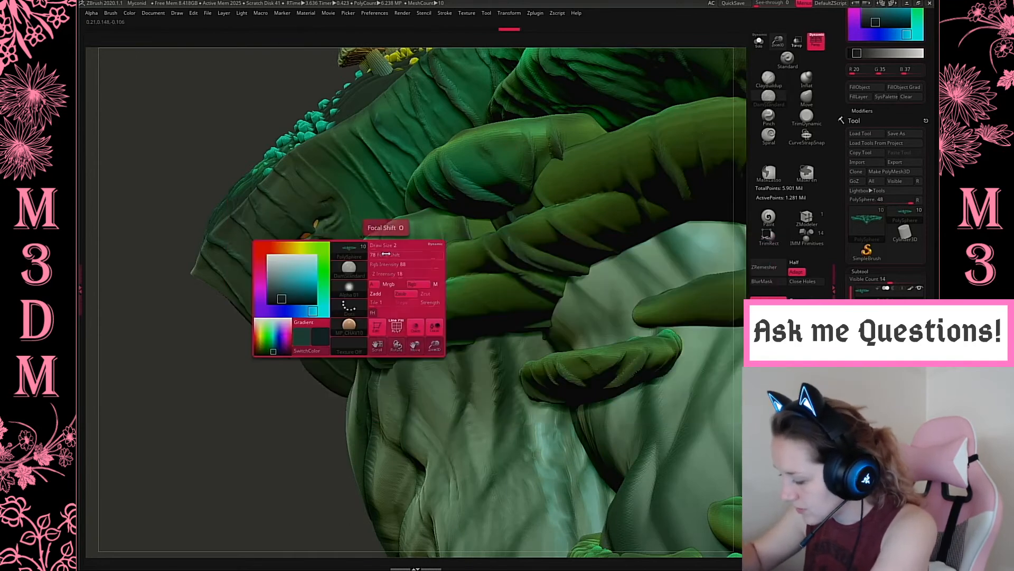
left_click_drag(387, 244, 376, 243)
key("ctrl+z")
key("space")
left_click_drag(475, 191, 457, 189)
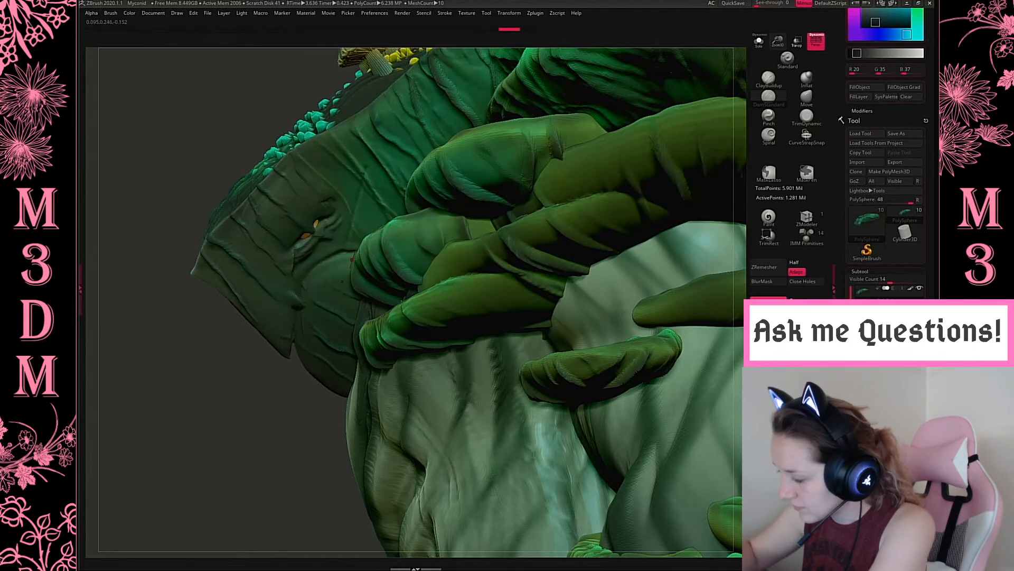
Refine the brush's stroke settings and sculpt raised lid folds around the eye on the crown's face.
left_click(445, 12)
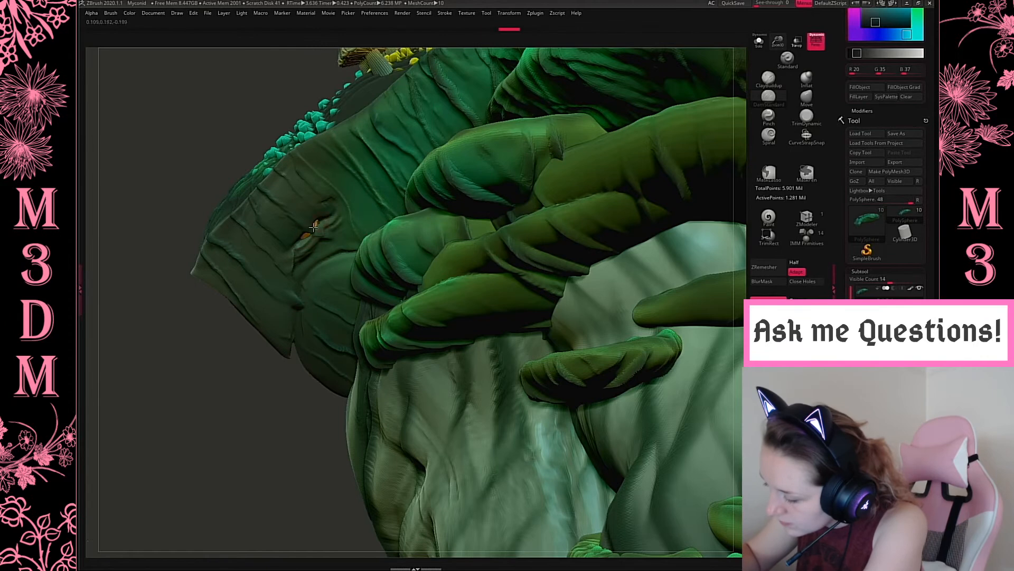
key("space")
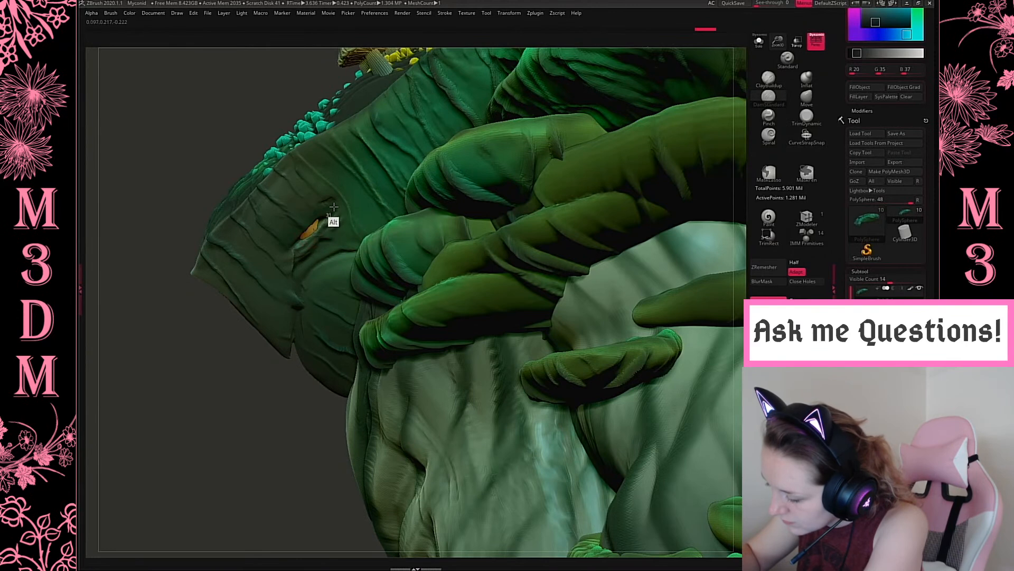
left_click_drag(297, 240, 341, 205, "alt")
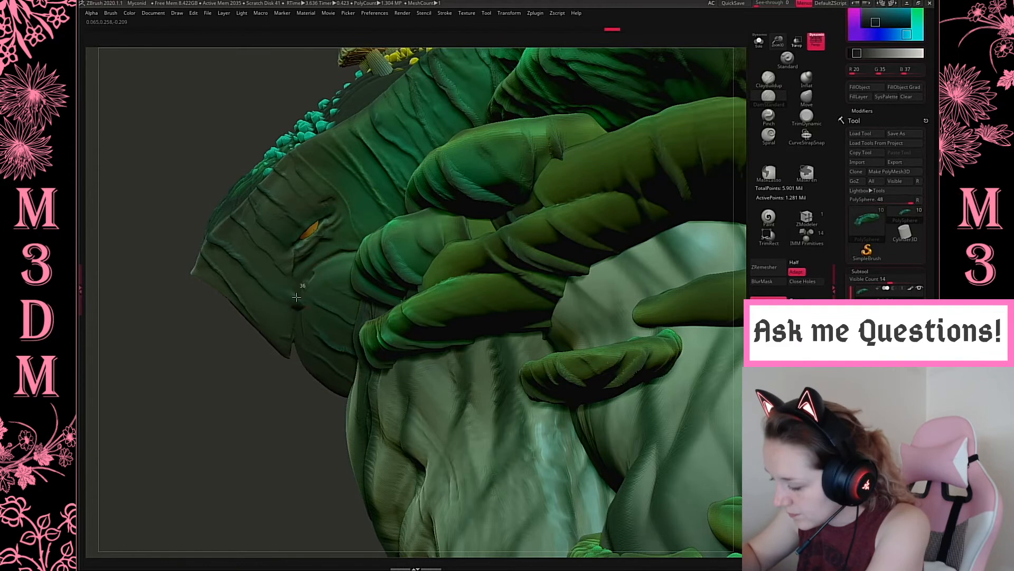
left_click_drag(333, 255, 378, 254)
Isolate the crown mesh, sculpt the creases below the eye and along the snout, and bring the other meshes back.
left_click(759, 41)
mouse_move(304, 287)
left_mouse_down()
mouse_move(358, 253)
mouse_move(304, 297)
left_mouse_up()
mouse_move(468, 319)
left_mouse_down()
mouse_move(508, 314)
mouse_move(482, 319)
mouse_move(476, 349)
left_mouse_up()
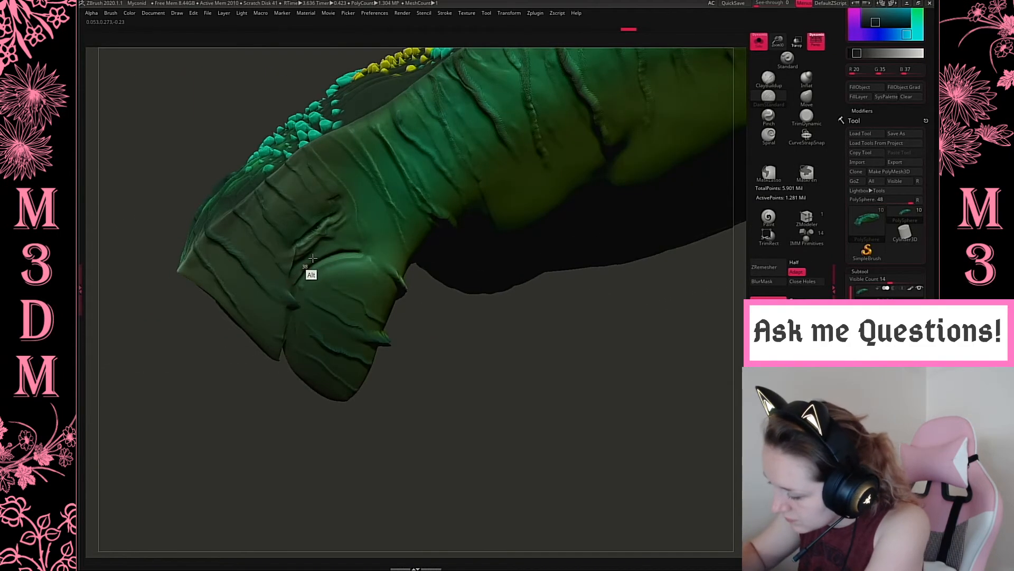
left_click_drag(528, 363, 518, 318)
left_click_drag(187, 267, 268, 267)
mouse_move(551, 302)
left_mouse_down()
mouse_move(588, 275)
mouse_move(543, 295)
mouse_move(552, 359)
mouse_move(584, 296)
left_mouse_up()
left_click(759, 41)
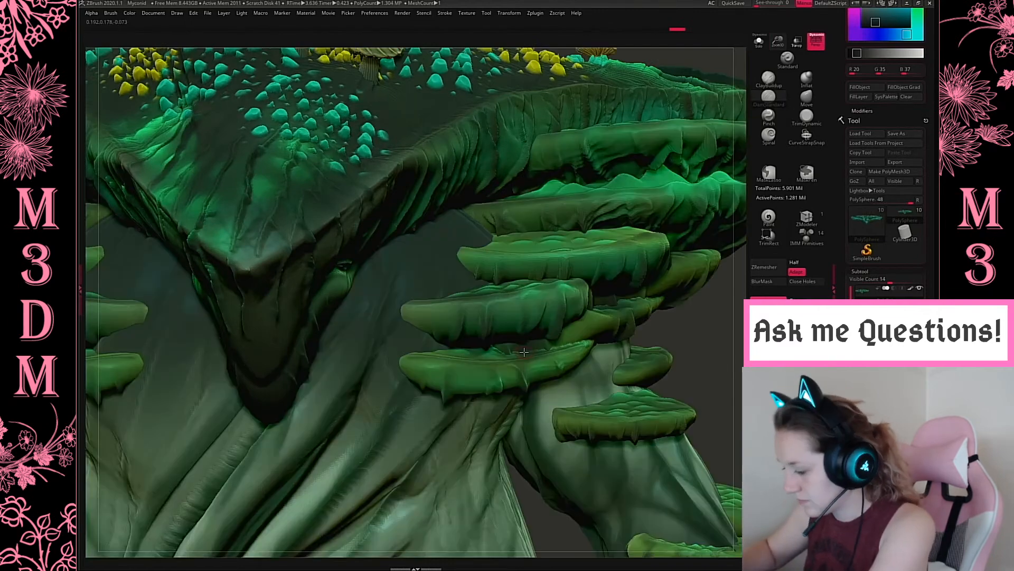
View the creature from its side and undo the last sculpting stroke.
left_click_drag(774, 10, 774, 48)
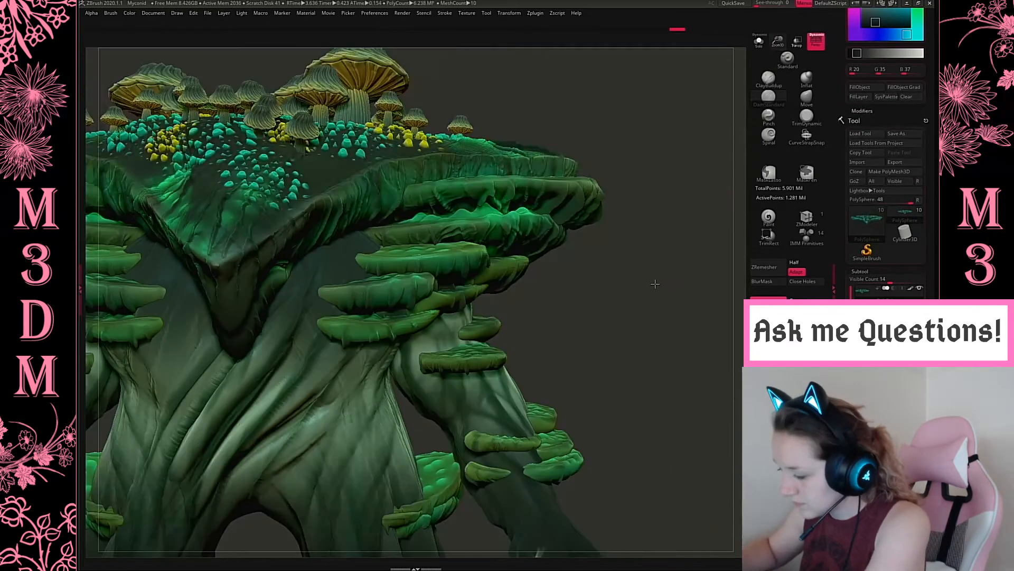
left_click_drag(655, 283, 624, 288)
right_click(623, 288)
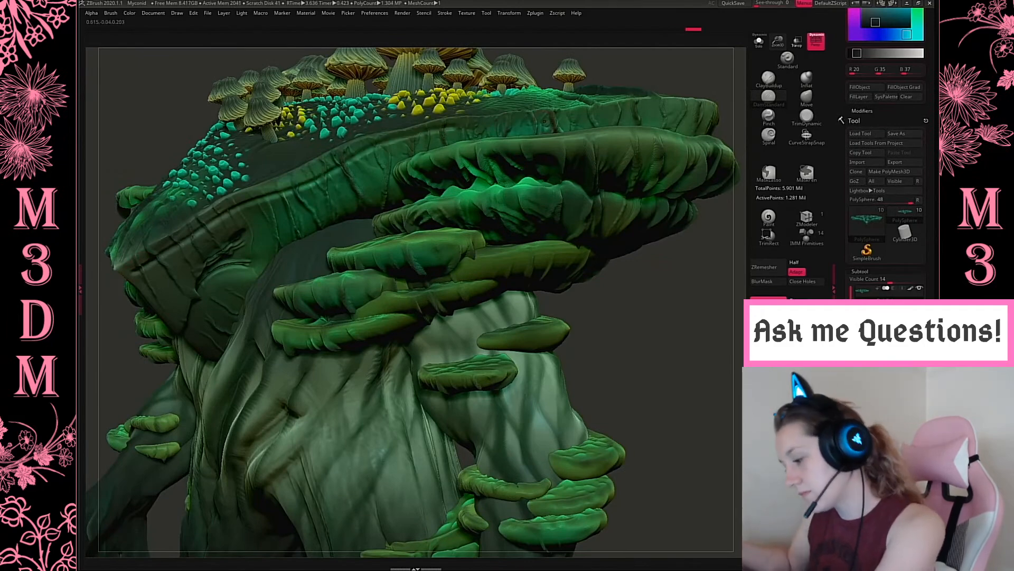
key("ctrl+z")
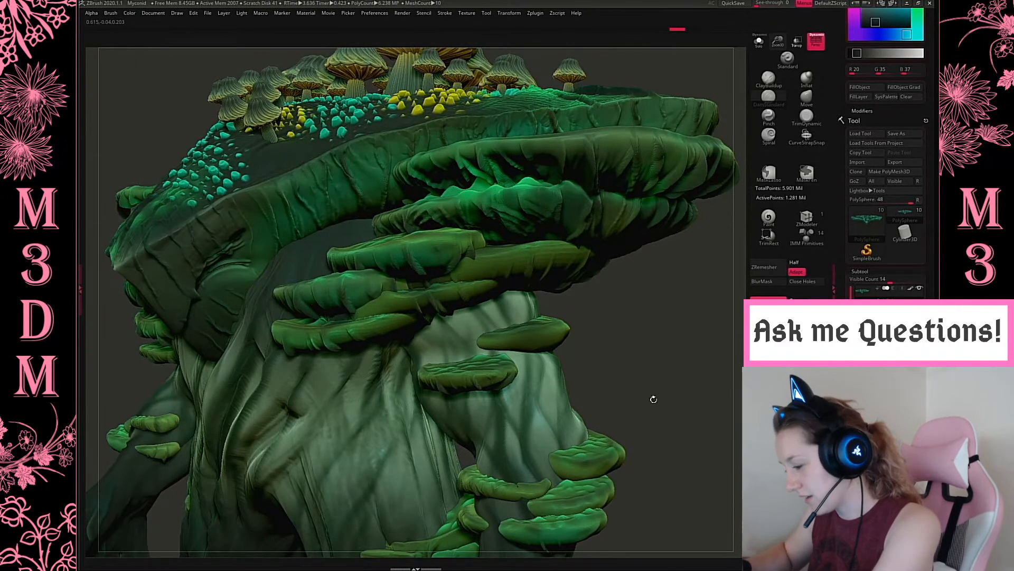
Select and isolate the trunk shelf fungi mesh and sculpt a raised ridge along the largest shelf's front edge.
left_click_drag(664, 385, 613, 402)
left_click(502, 259, "alt")
left_click(613, 252)
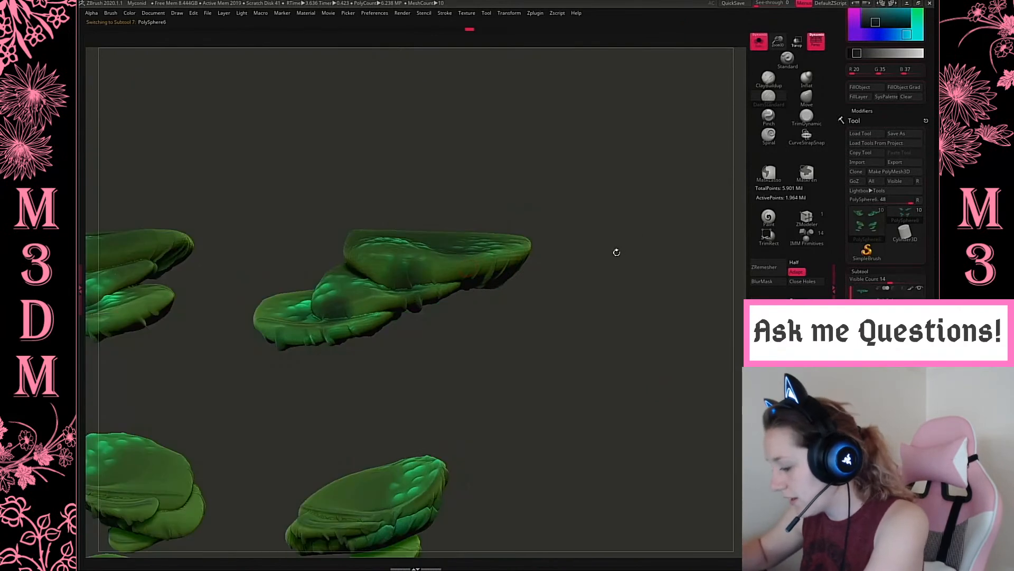
left_click_drag(616, 251, 592, 290)
left_click_drag(402, 272, 449, 268, "alt")
left_click_drag(626, 200, 630, 227)
key("ctrl+z")
left_click_drag(635, 263, 633, 250)
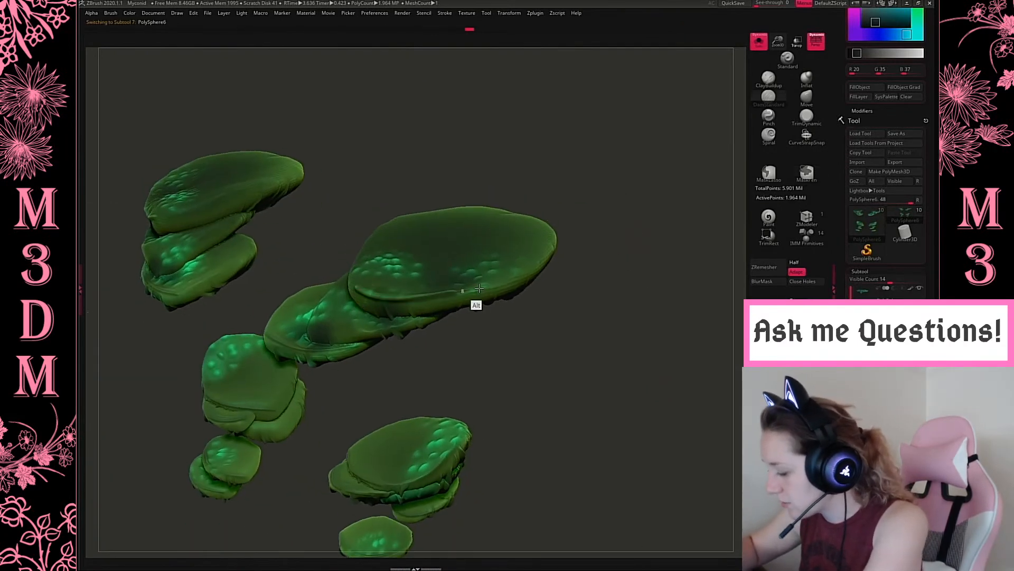
Continue the raised rim around the far edge of the largest shelf and its neighbours, and show all meshes again.
left_click_drag(591, 224, 614, 229)
key("space")
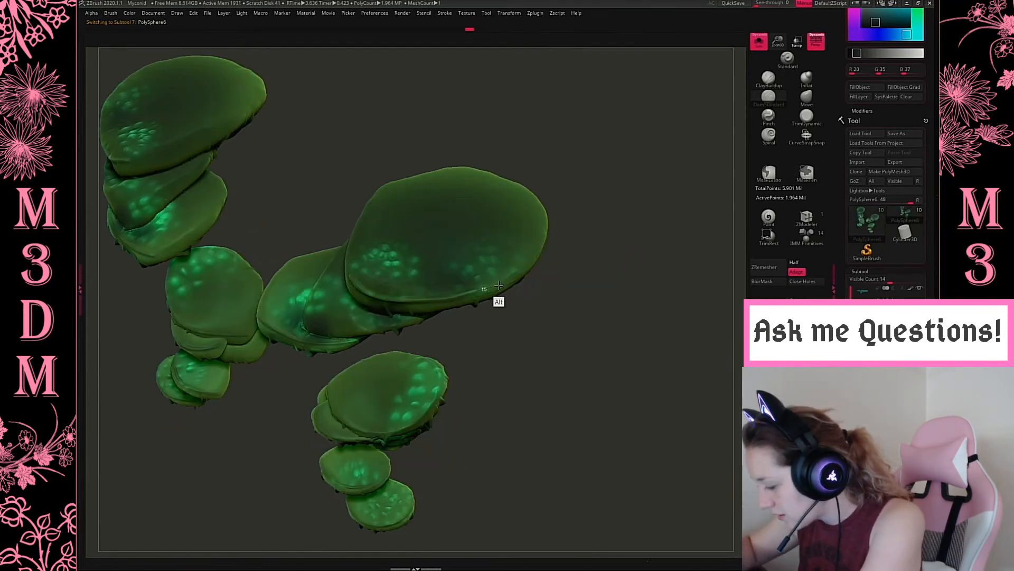
left_click_drag(590, 199, 455, 231)
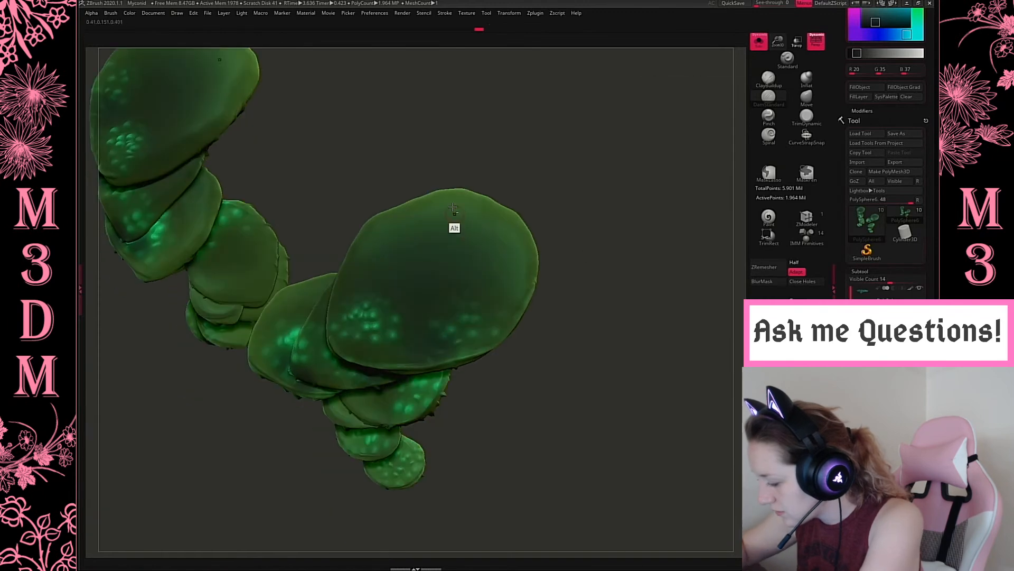
mouse_move(518, 216)
left_mouse_down("alt")
mouse_move(538, 263)
mouse_move(527, 305)
left_mouse_up("alt")
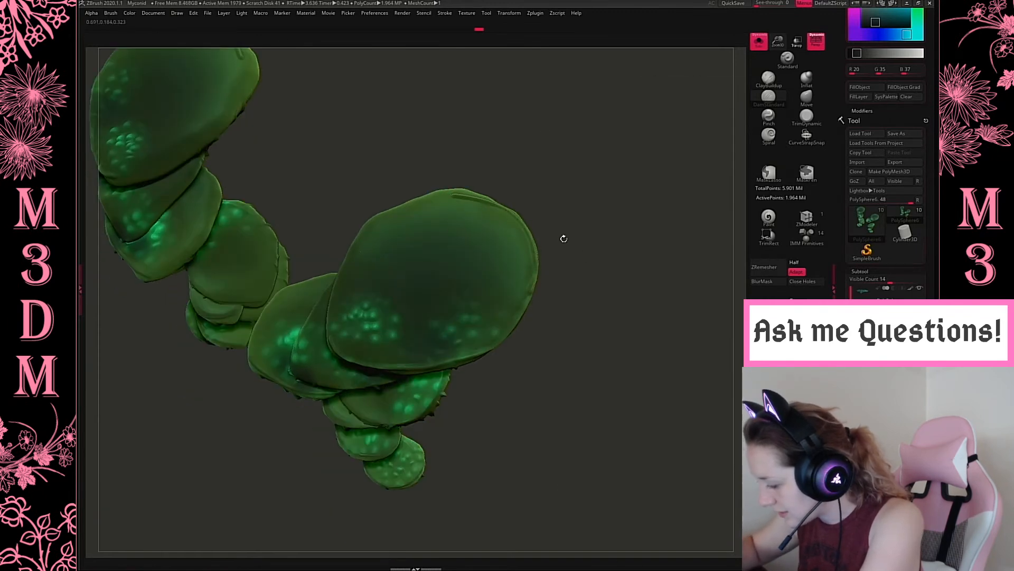
left_click_drag(562, 241, 465, 199)
left_click_drag(622, 123, 641, 226)
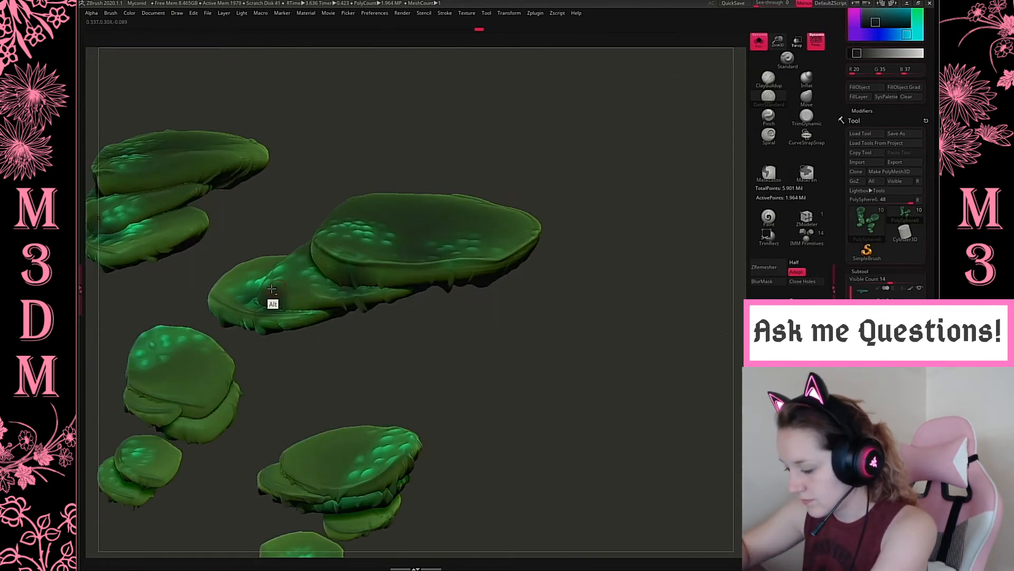
left_click_drag(637, 290, 658, 206)
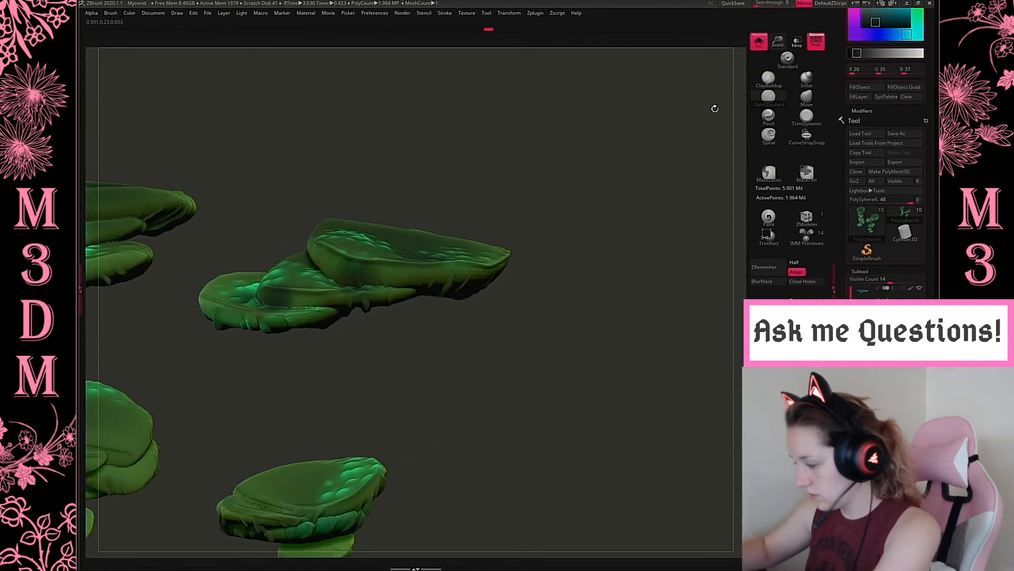
left_click(759, 42)
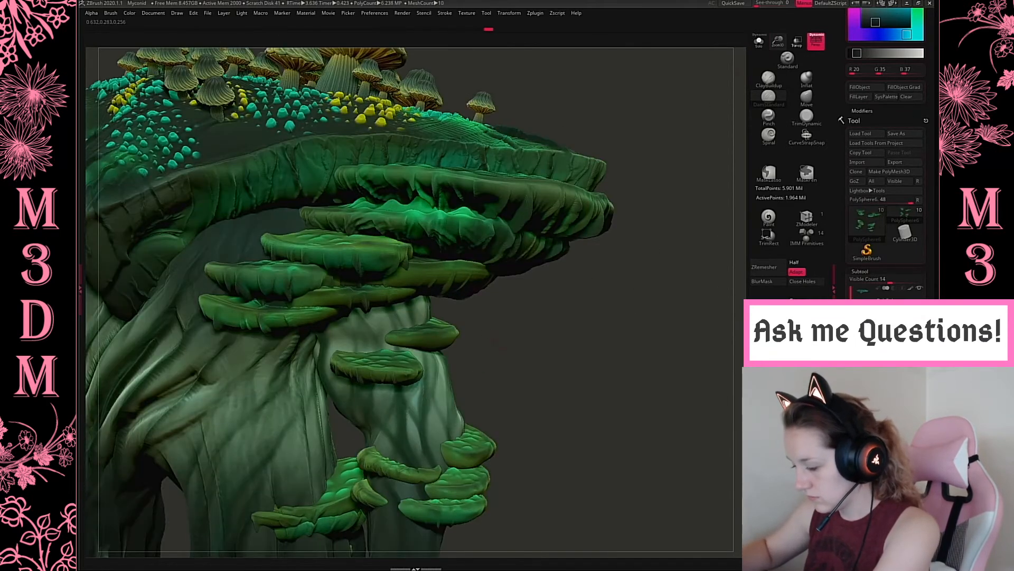
Select the mesh of the shelf just below and sculpt a raised ridge along its front rim.
left_click(310, 275, "alt")
left_click_drag(561, 281, 559, 333)
mouse_move(215, 263)
left_mouse_down("alt")
mouse_move(230, 275)
mouse_move(330, 274)
left_mouse_up("alt")
left_click_drag(209, 259, 320, 280, "alt")
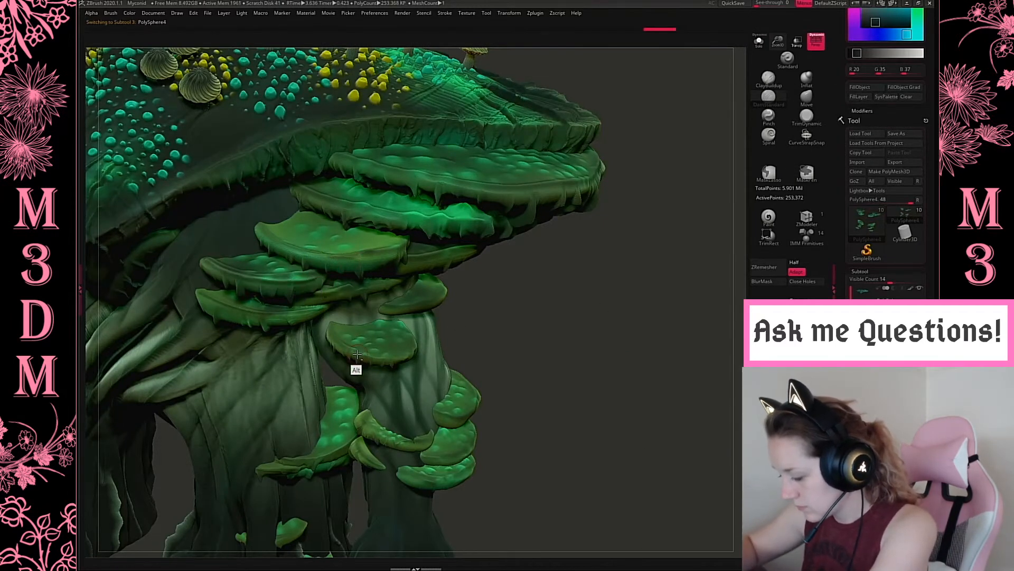
Select the arm's shelf fungi mesh, examine it in isolation, and show all meshes again.
left_click_drag(569, 326, 439, 342)
left_click(408, 354, "alt")
left_click_drag(661, 169, 521, 273)
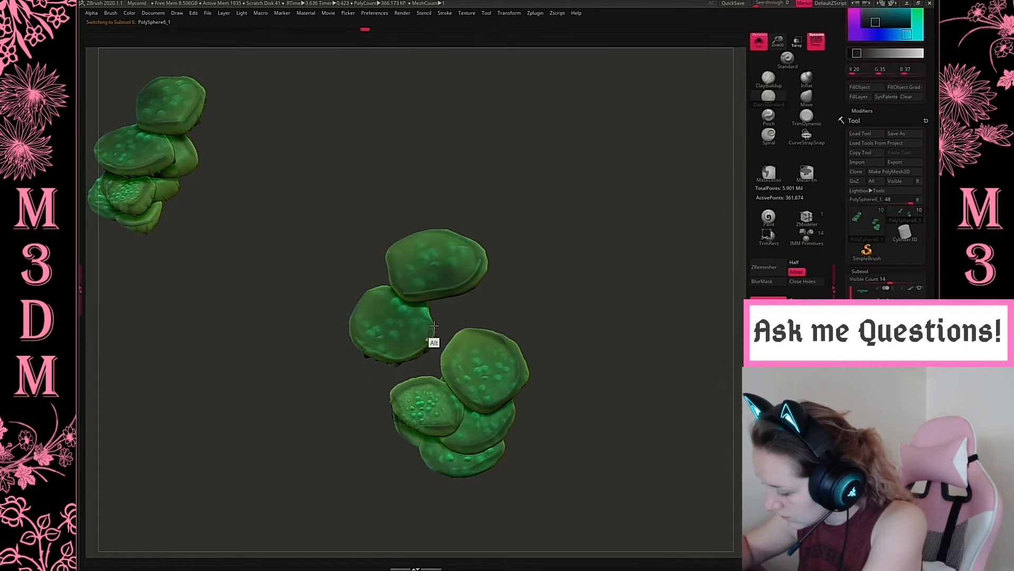
left_click_drag(601, 263, 629, 278)
left_click(761, 44)
left_click_drag(625, 235, 677, 357)
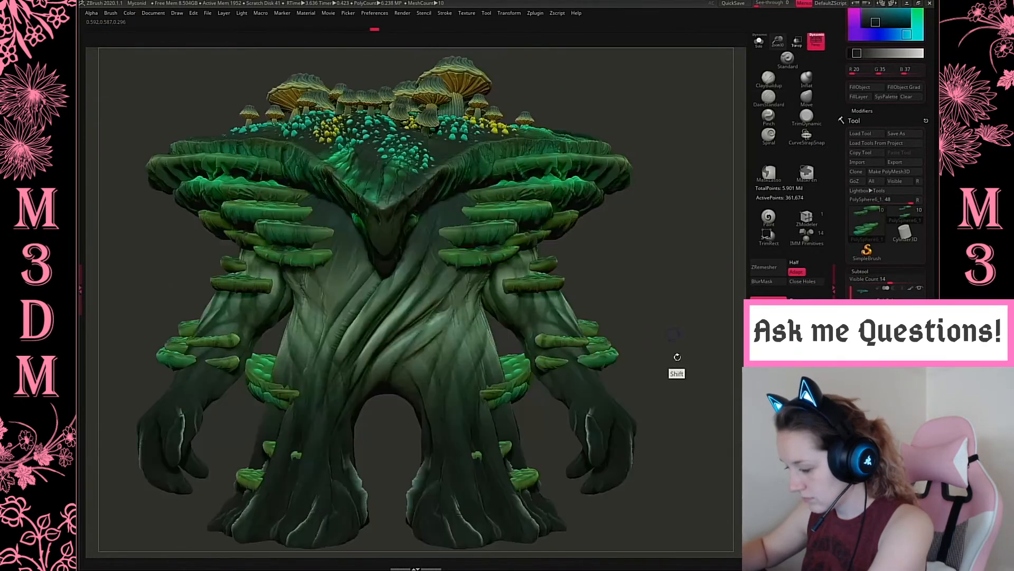
Save the project over the existing Myconid file.
left_click_drag(772, 27, 645, 267)
left_click_drag(647, 311, 644, 309)
left_click_drag(779, 58, 778, 108)
key("ctrl+s")
left_click(318, 115)
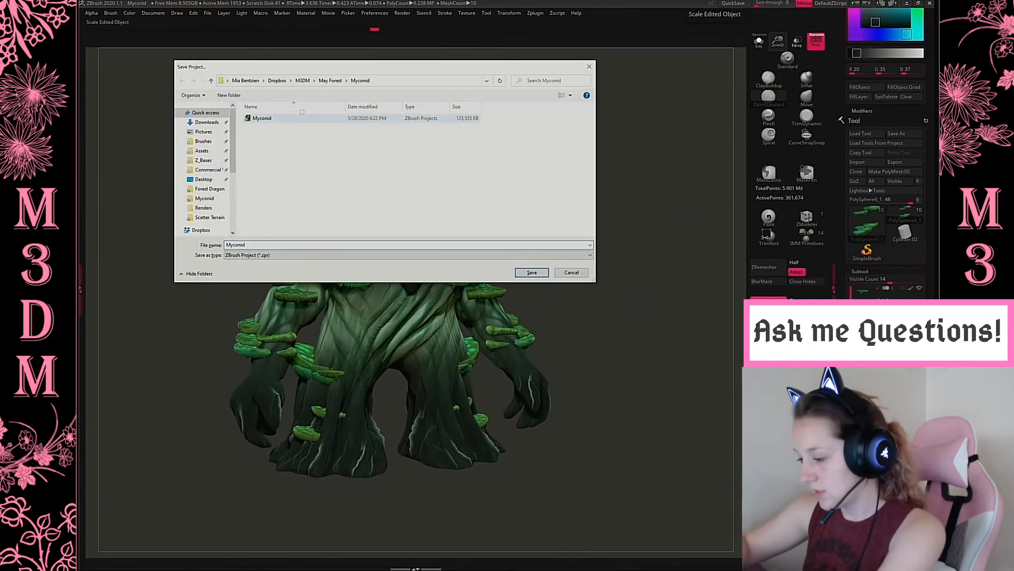
left_click(531, 272)
left_click(531, 282)
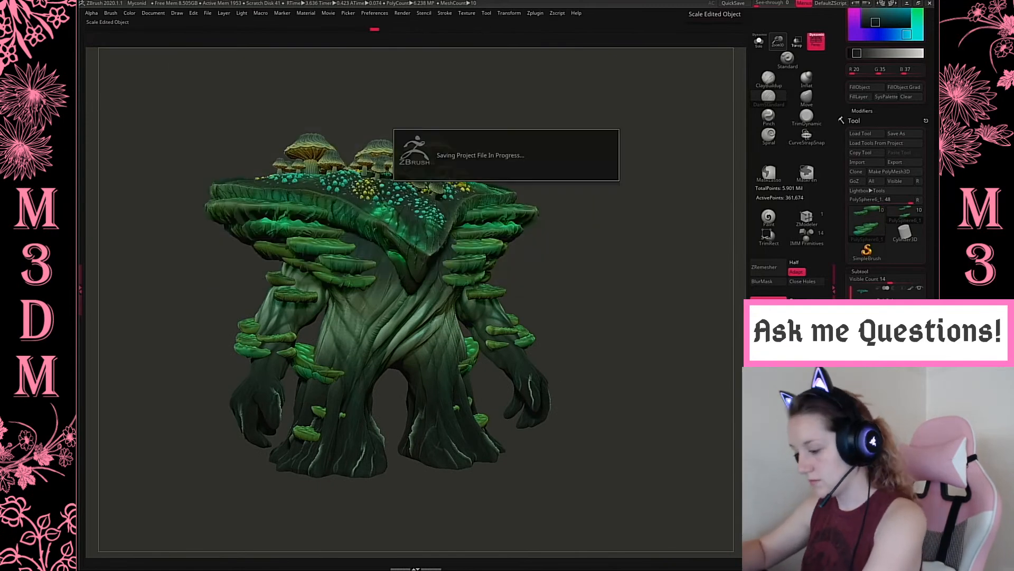
Save a separate copy of the project as Myconid POSE.
key("ctrl+s")
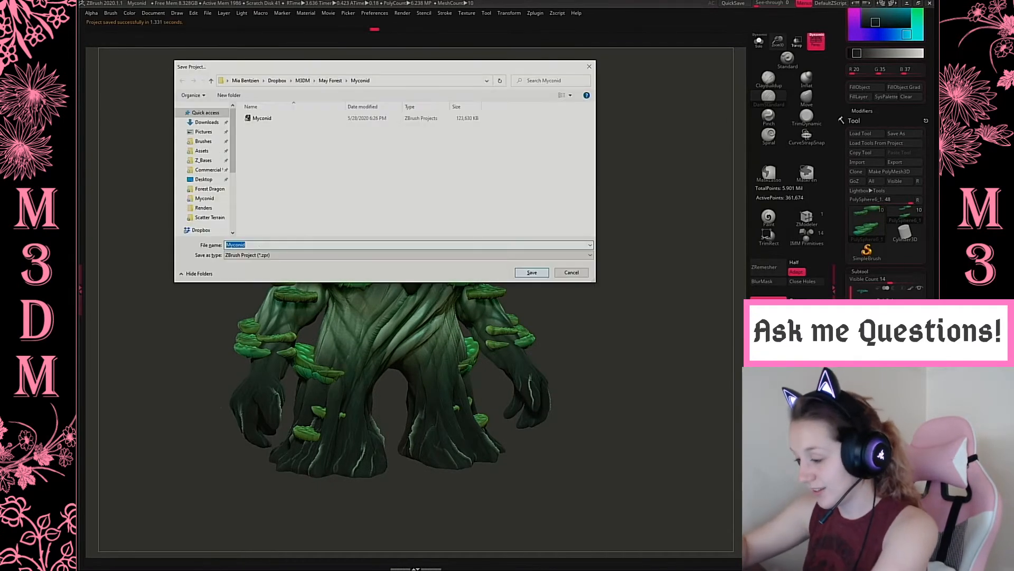
left_click(270, 246)
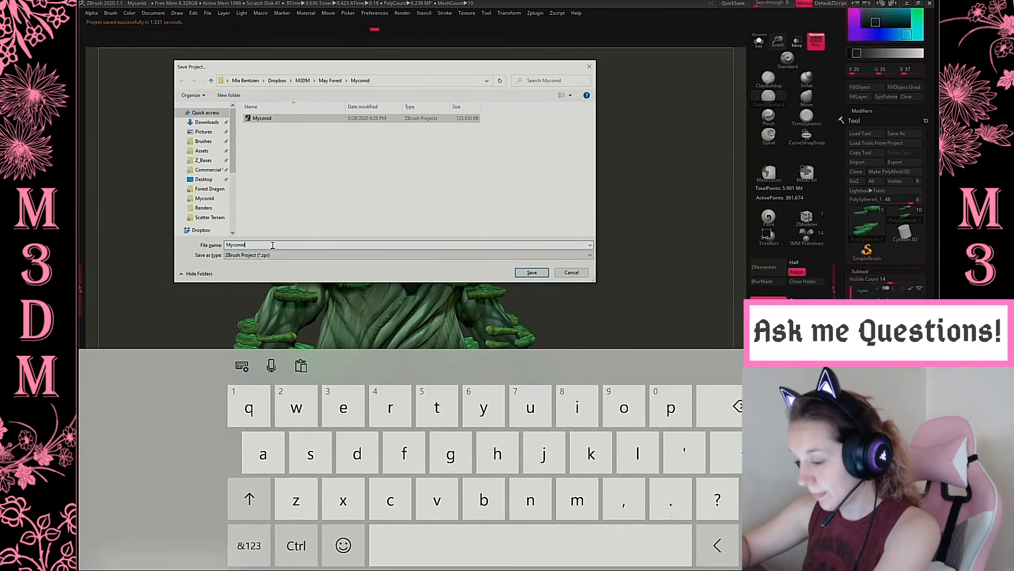
left_click(275, 245)
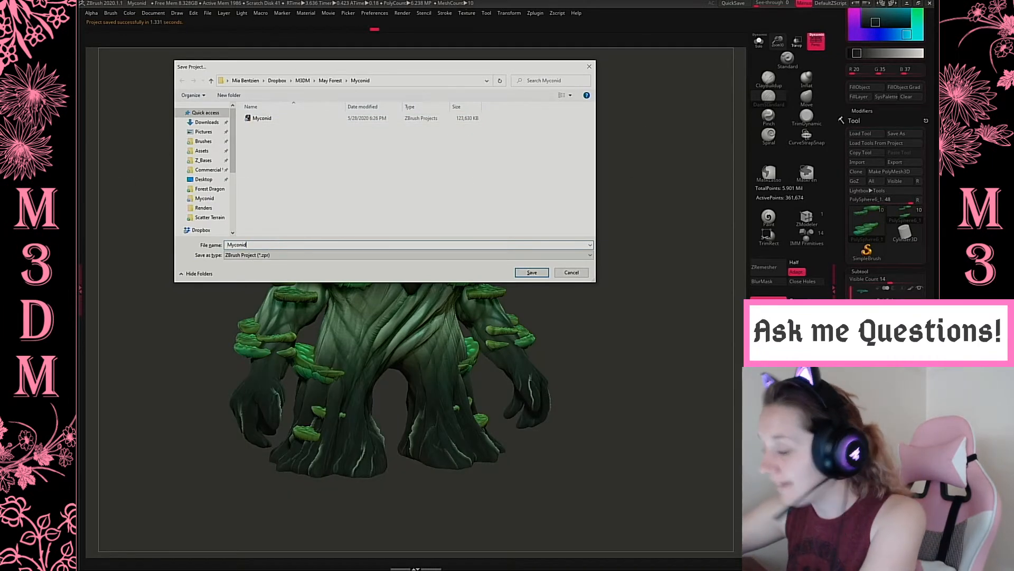
type("POSE")
key("Return")
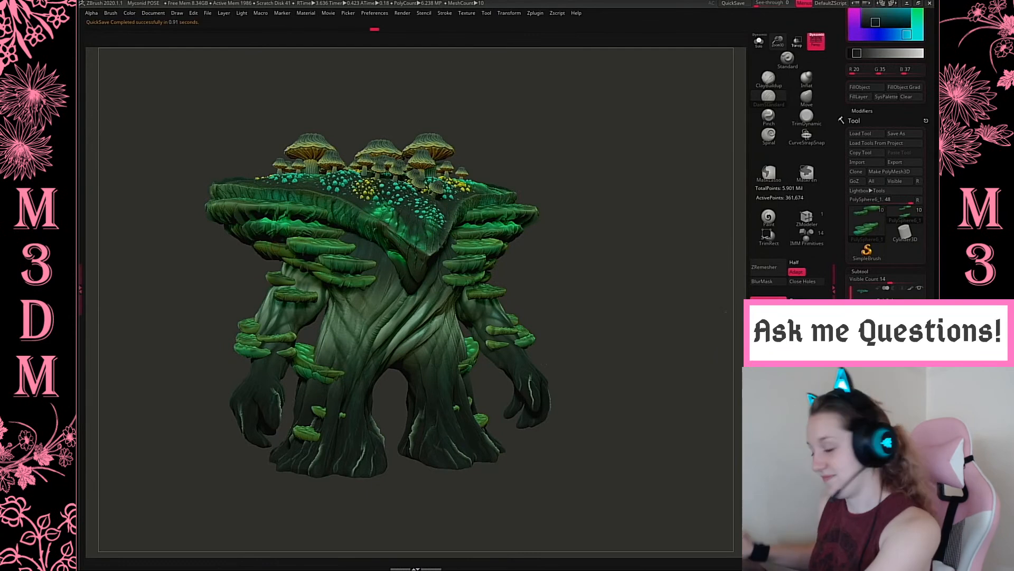
Merge the trunk's separate shelf fungi subtools down into one another and show the arms again.
mouse_move(605, 254)
left_mouse_down()
mouse_move(606, 237)
mouse_move(613, 248)
left_mouse_up()
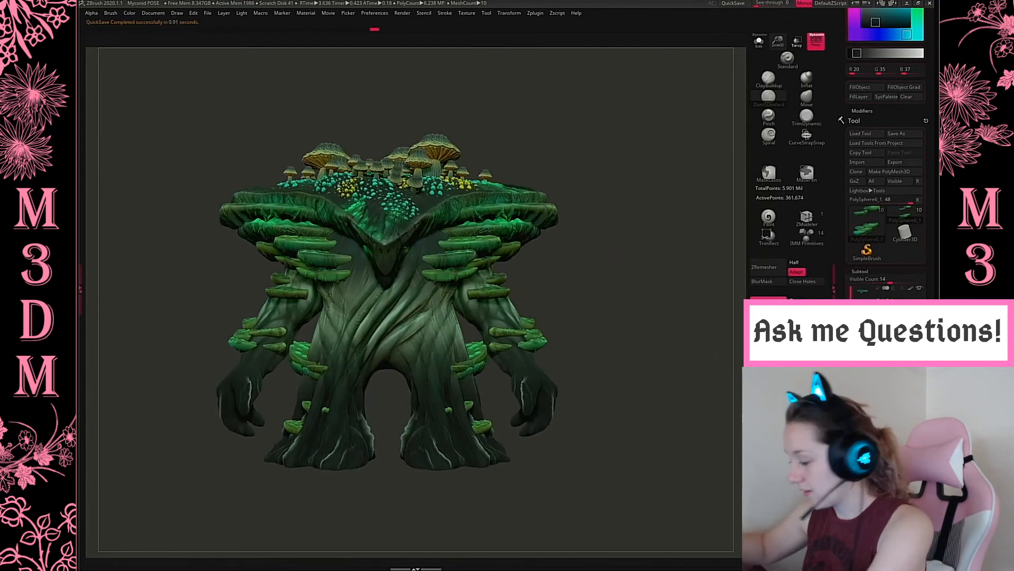
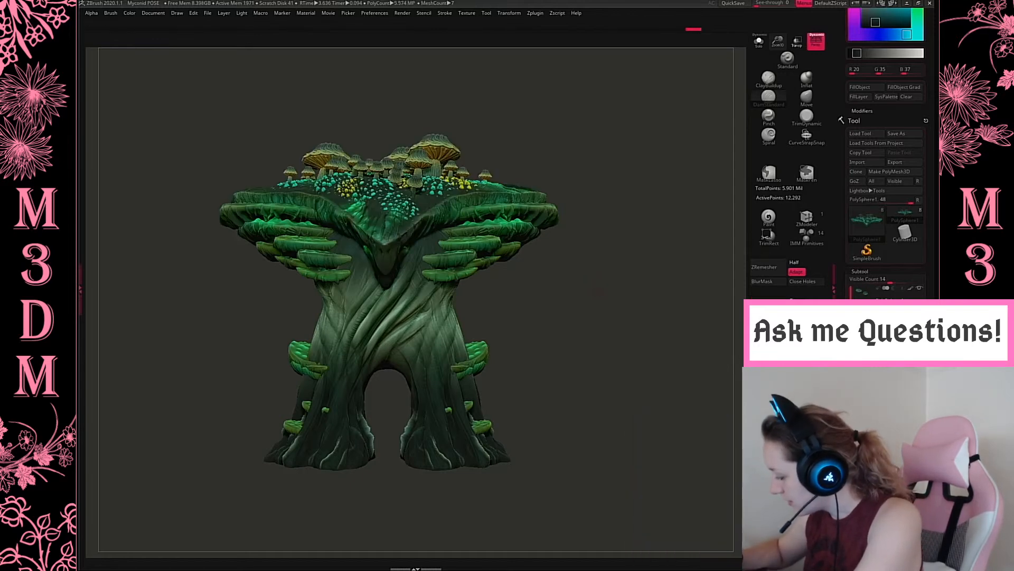
left_click(866, 312)
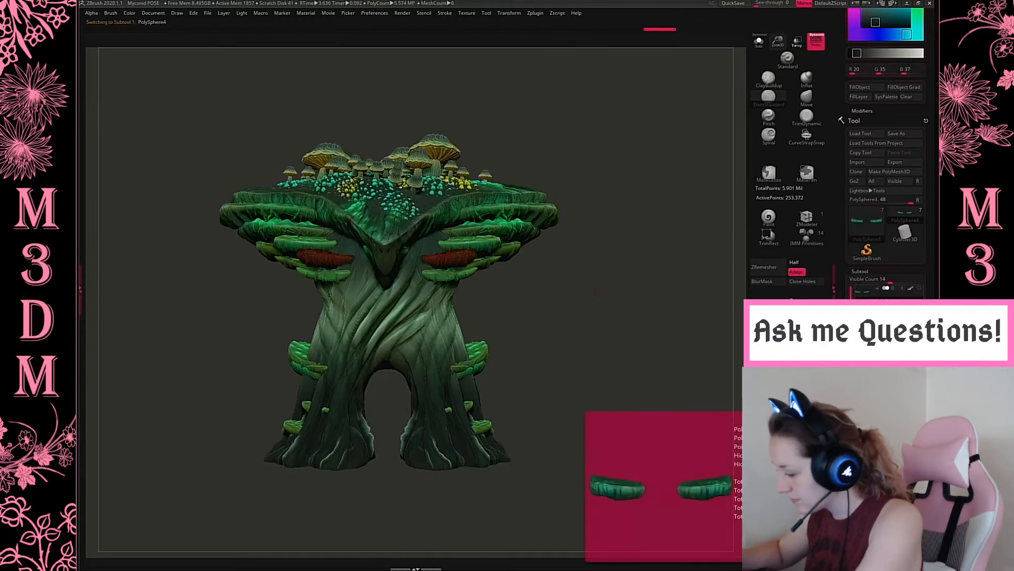
left_click(867, 333)
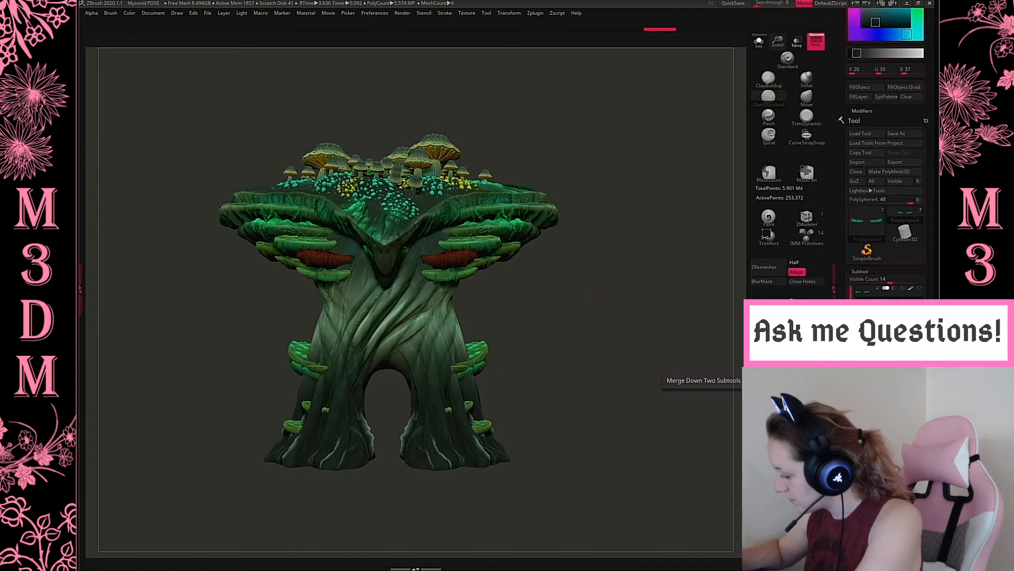
left_click(867, 322)
left_click(866, 312)
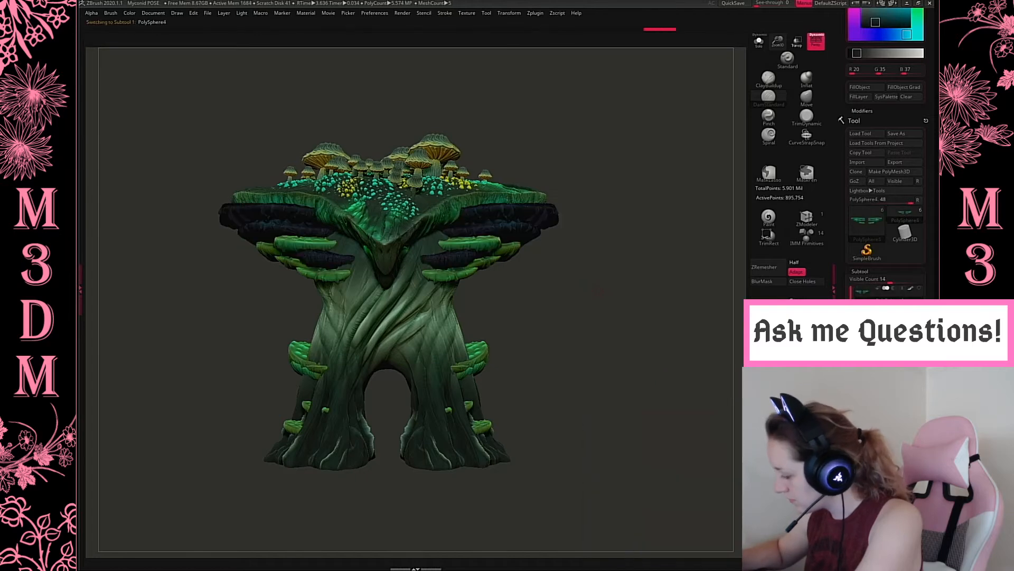
left_click(921, 290)
left_click(867, 331)
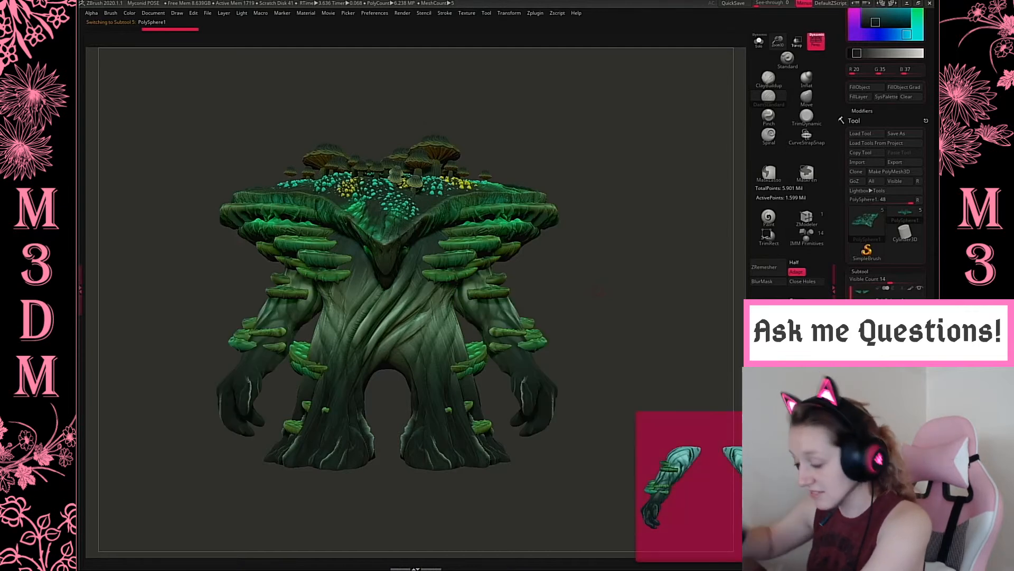
Isolate the merged arms mesh, split it into one subtool per arm, and show all meshes again.
left_click_drag(643, 270, 682, 270)
left_click(509, 317, "alt")
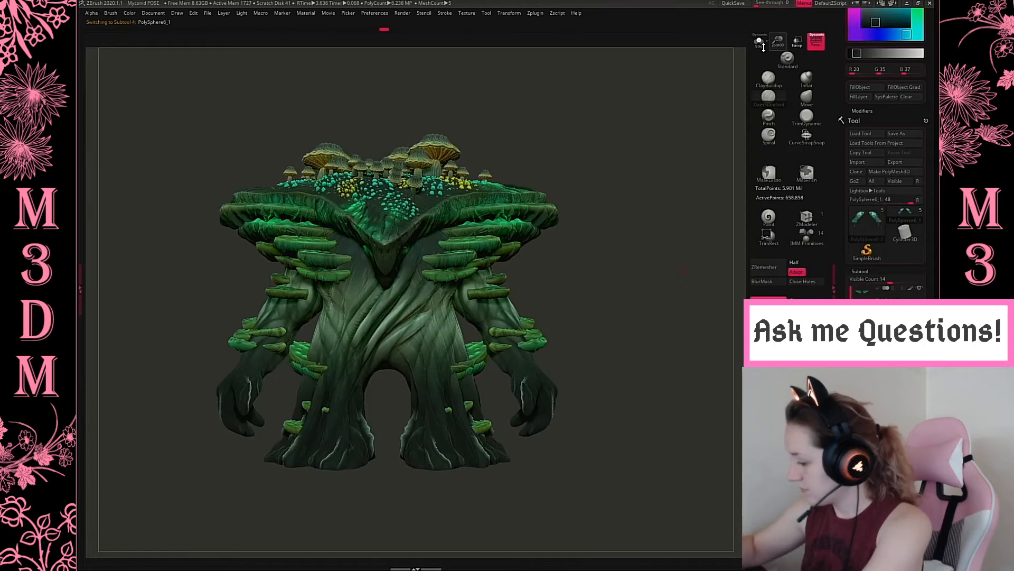
left_click(759, 41)
left_click_drag(626, 153, 399, 476, "ctrl")
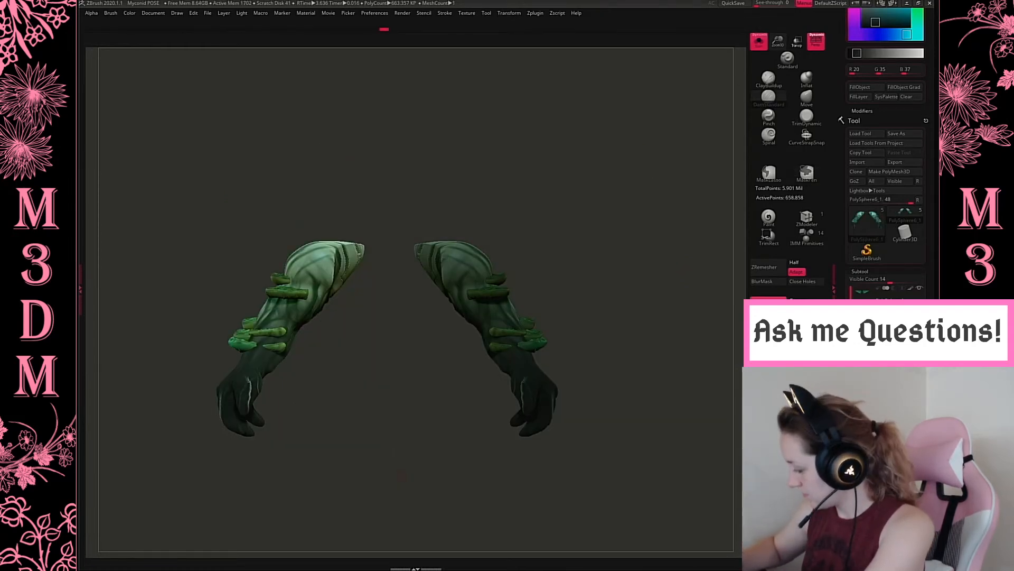
left_click(760, 41)
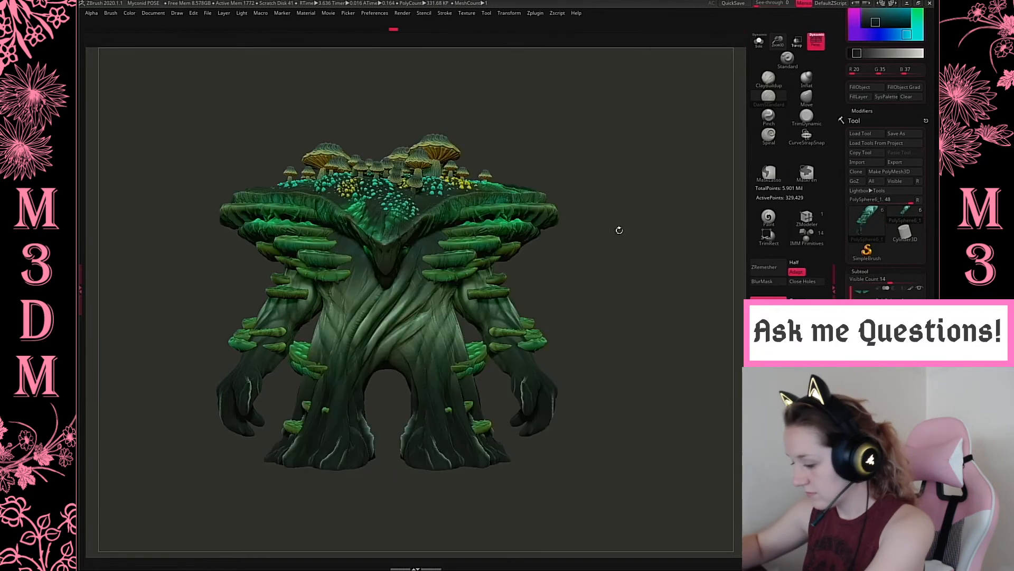
Select the creature's left arm mesh with the transform gizmo active, and check the arm in isolation from the side.
left_click(493, 316, "alt")
key("w")
left_click_drag(654, 270, 676, 283)
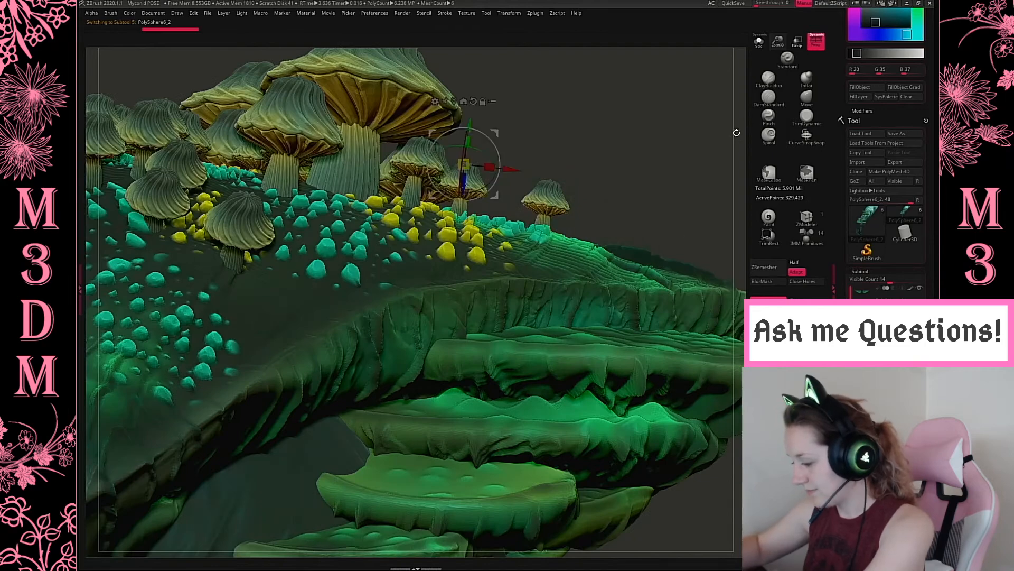
left_click_drag(736, 132, 629, 74, "alt")
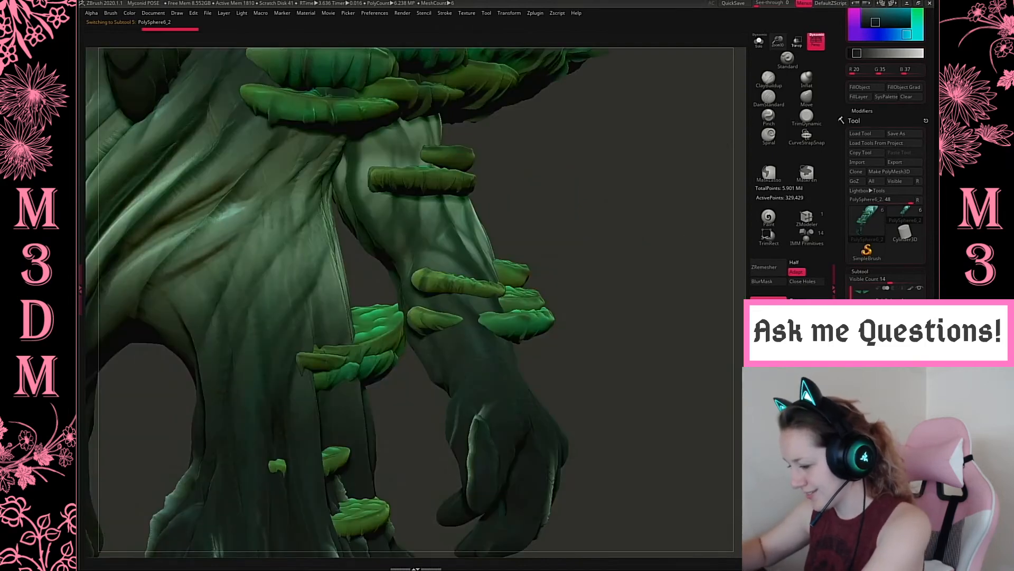
key("f")
left_click_drag(625, 271, 555, 275)
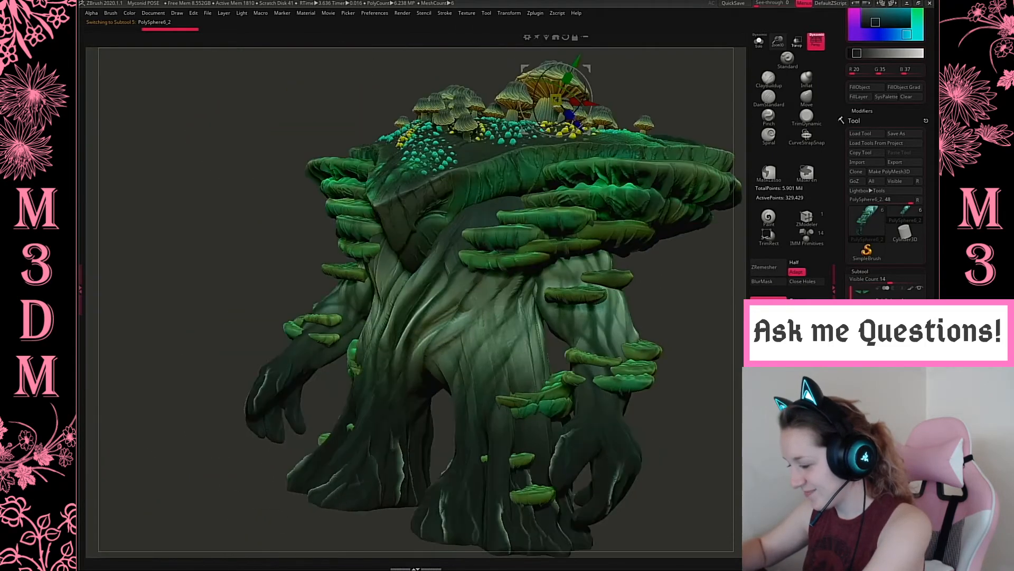
left_click_drag(682, 348, 665, 277, "shift")
left_click(763, 49)
left_click_drag(732, 174, 576, 177)
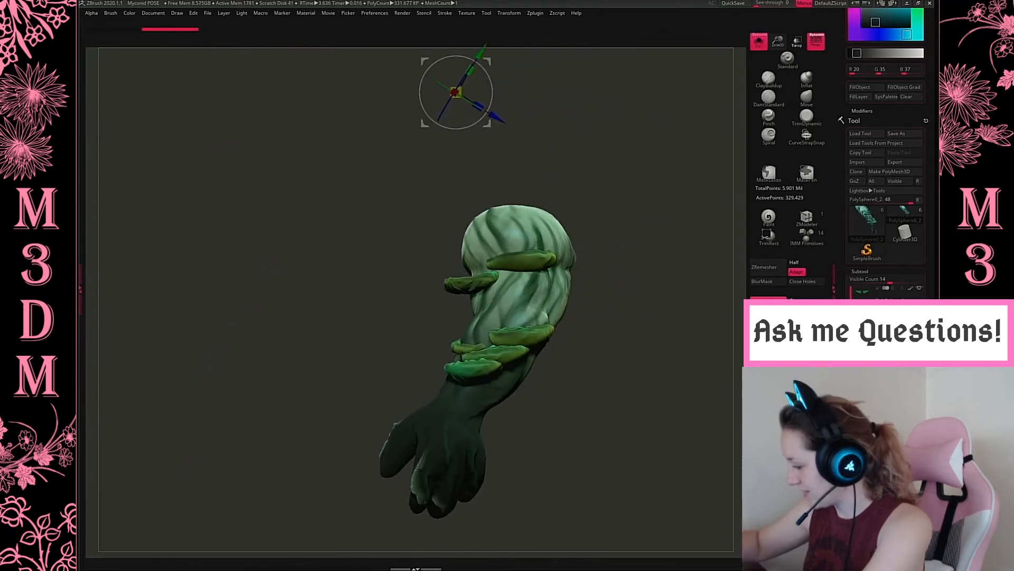
left_click(758, 48)
Place the gizmo at the left shoulder and rotate the whole arm forward so the hand reaches ahead of the body.
left_click(523, 258)
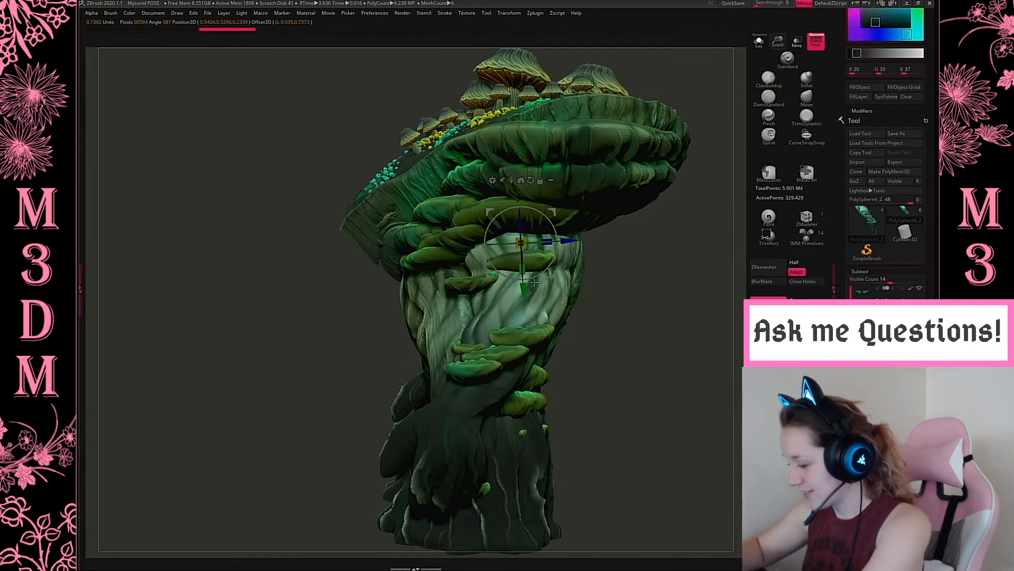
left_click_drag(534, 283, 544, 274)
key("q")
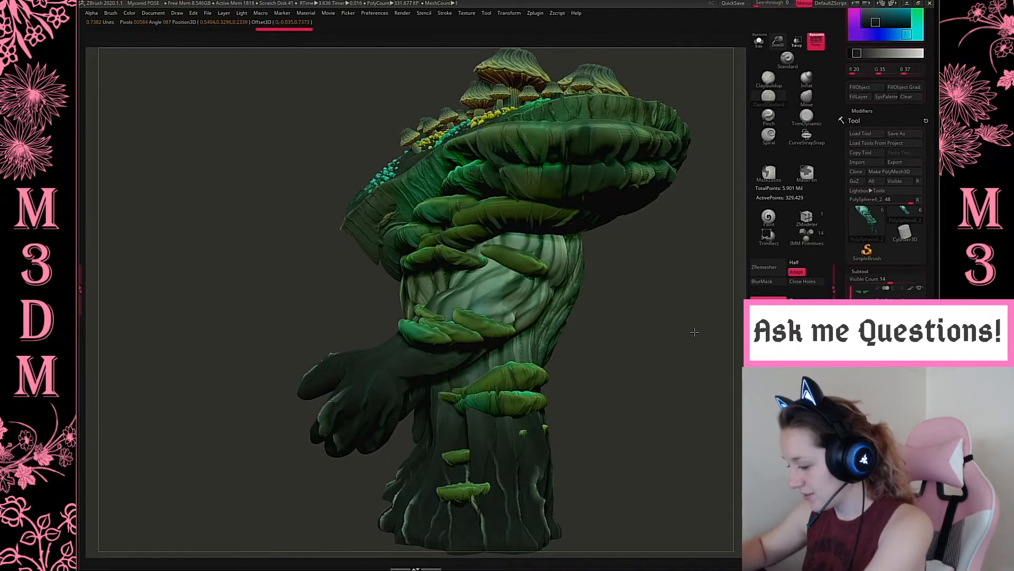
left_click_drag(695, 332, 696, 278)
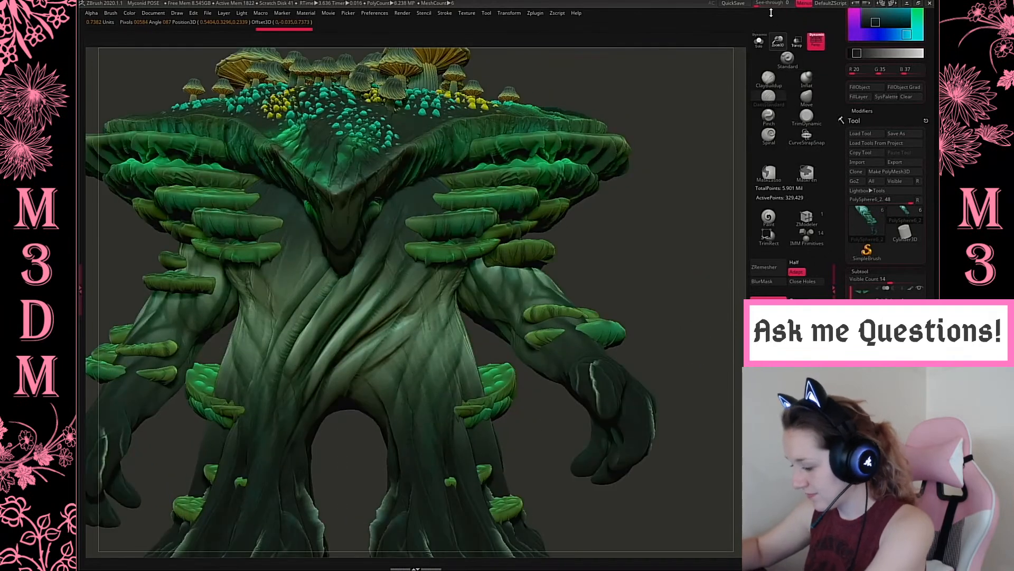
key("f")
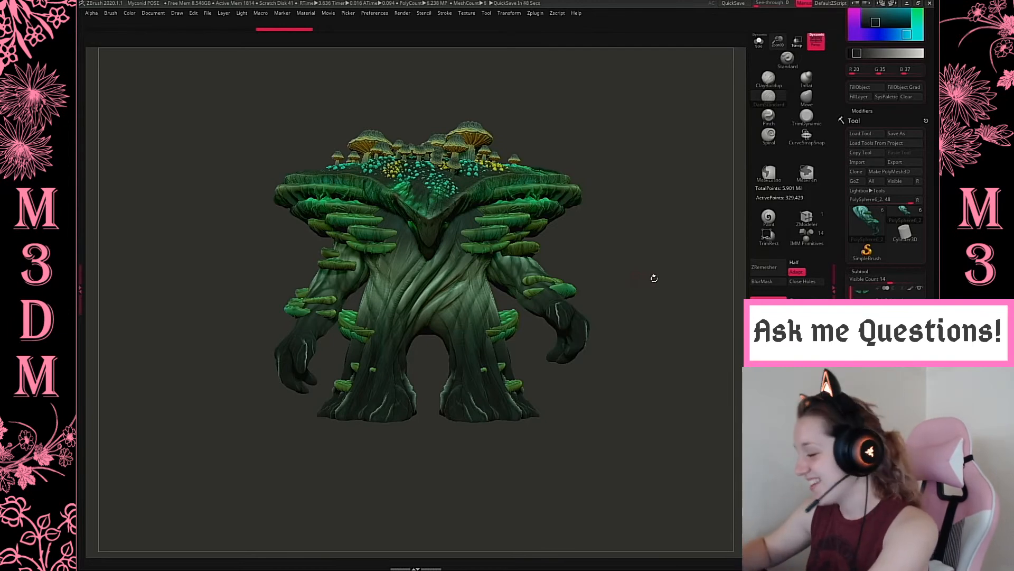
Select the creature's right arm mesh and rotate it slightly backward around the shoulder.
left_click_drag(652, 276, 660, 300)
key("w")
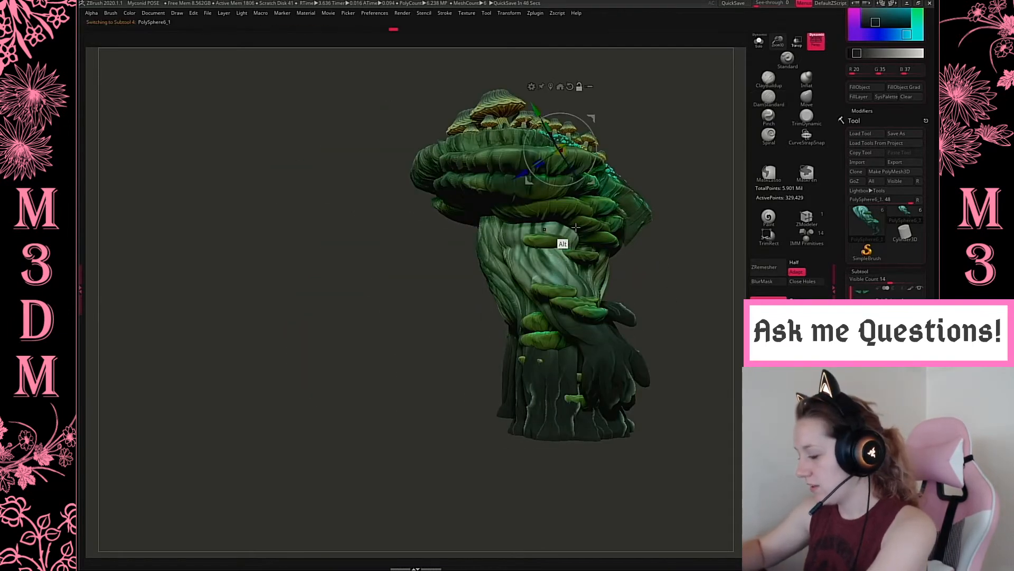
left_click(562, 244, "alt")
mouse_move(570, 261)
left_mouse_down()
mouse_move(546, 229)
mouse_move(572, 196)
left_mouse_up()
key("q")
left_click_drag(665, 320, 412, 416)
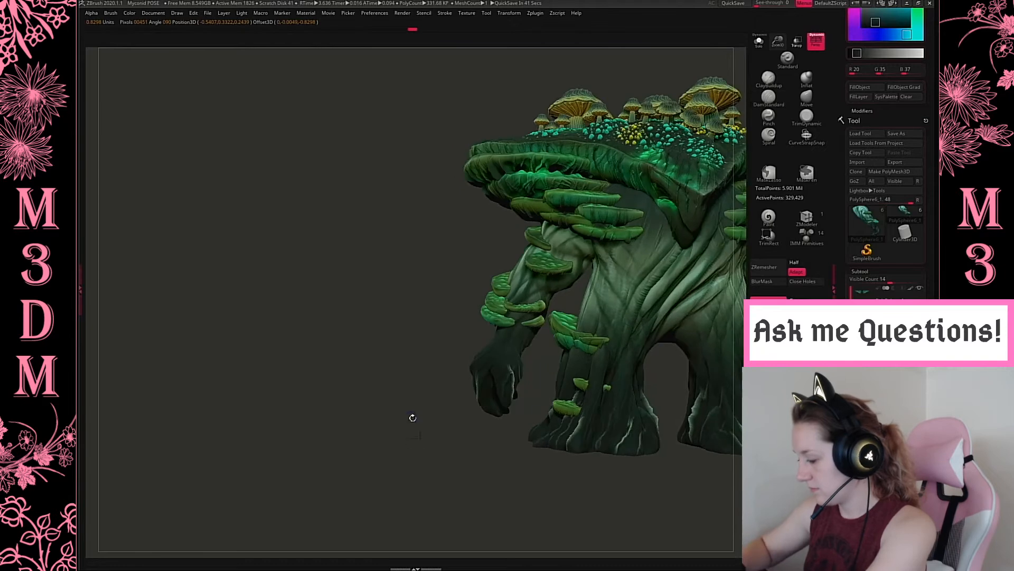
left_click_drag(281, 471, 110, 463, "alt")
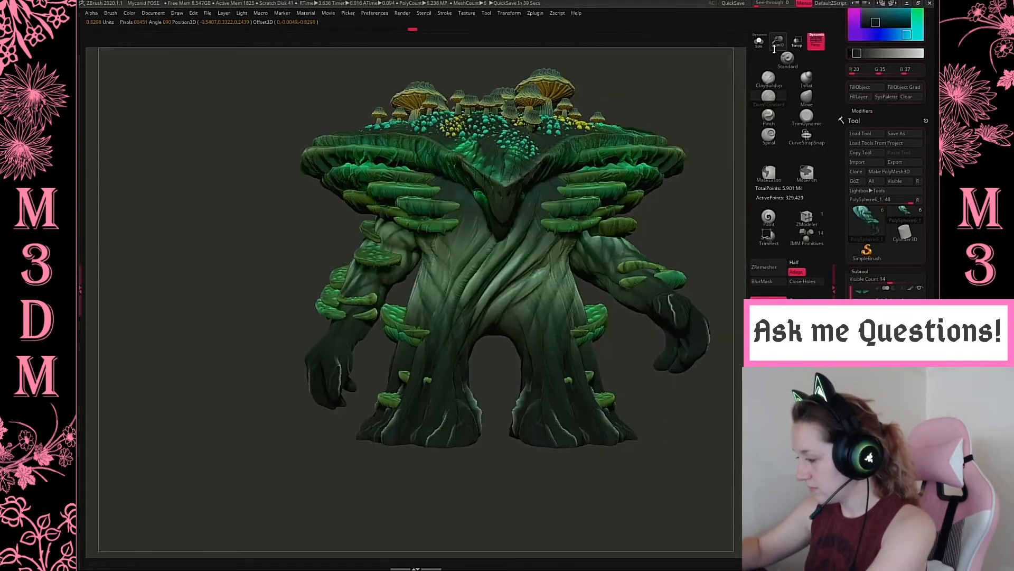
Select the trunk and legs mesh and isolate it in front view.
left_click_drag(777, 40, 622, 254)
left_click(529, 233, "alt")
left_click(650, 287, "shift")
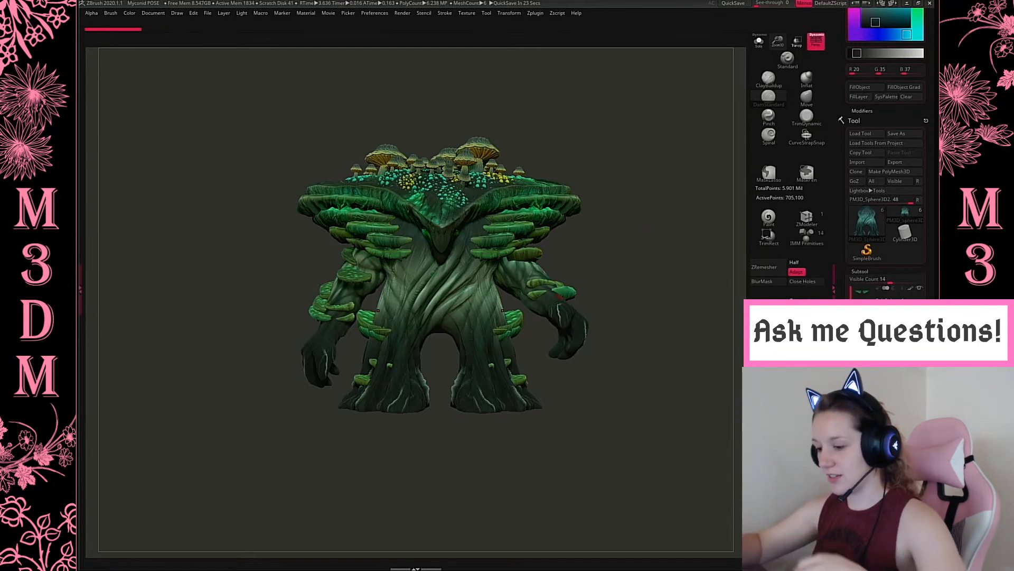
left_click(760, 41)
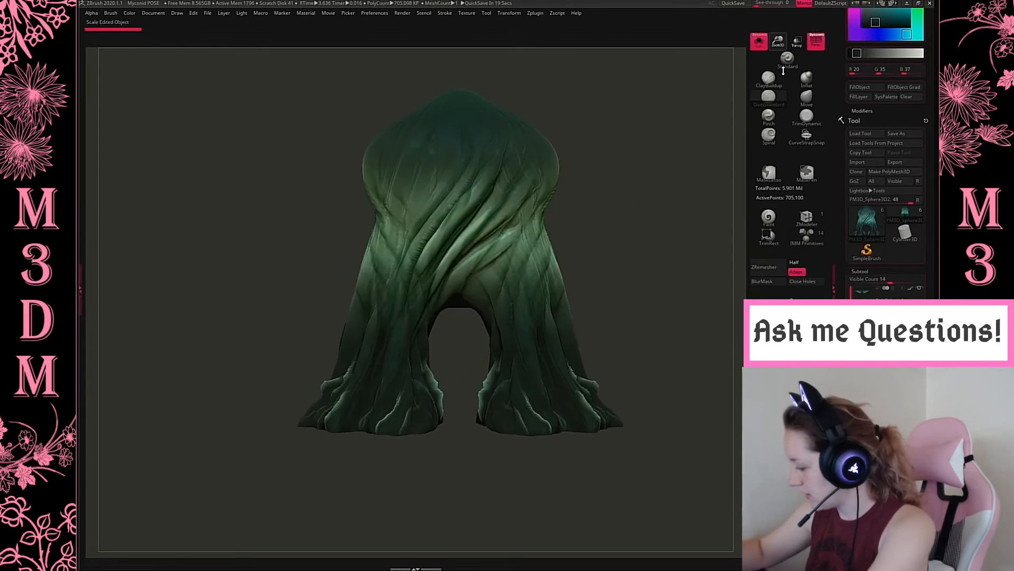
left_click_drag(783, 70, 782, 75)
left_click_drag(629, 275, 578, 303, "alt")
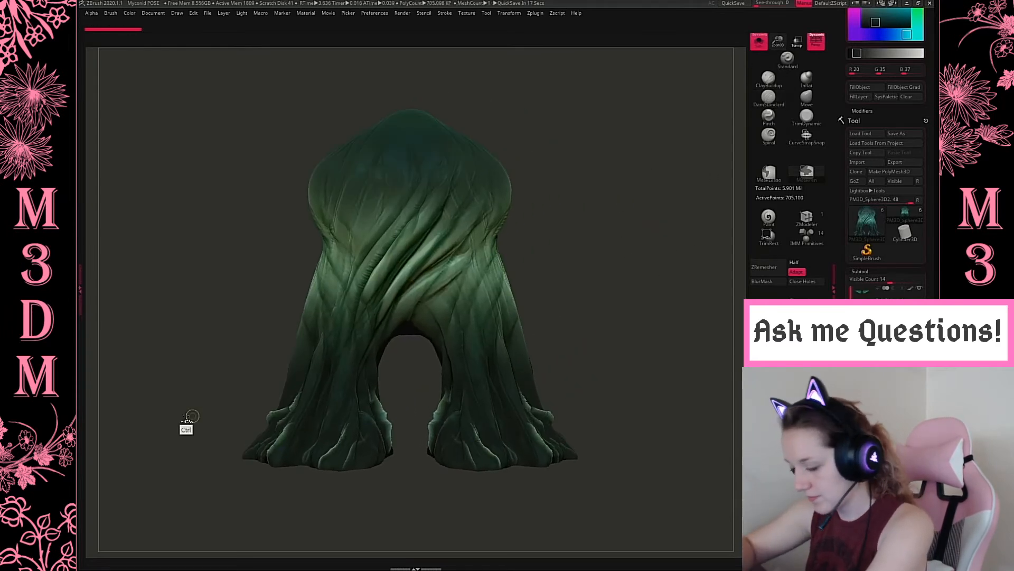
left_click_drag(187, 412, 415, 517, "ctrl")
key("ctrl+h")
key("ctrl+z")
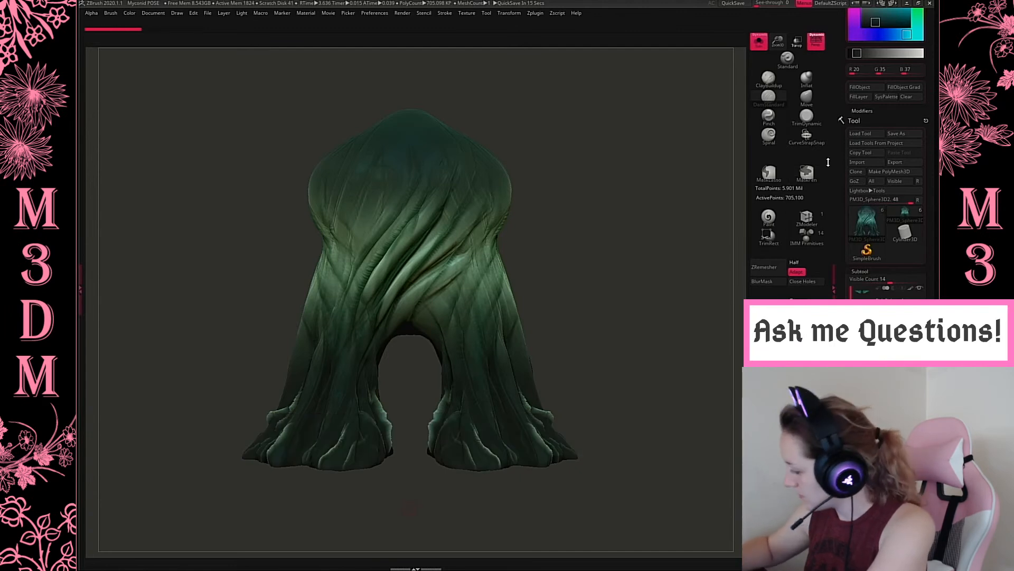
Mask the creature's right leg up to the hip with MaskLasso and blur the mask edge several times.
left_click(775, 173)
mouse_move(210, 509)
left_mouse_down("ctrl")
mouse_move(351, 317)
mouse_move(391, 523)
left_mouse_up("ctrl")
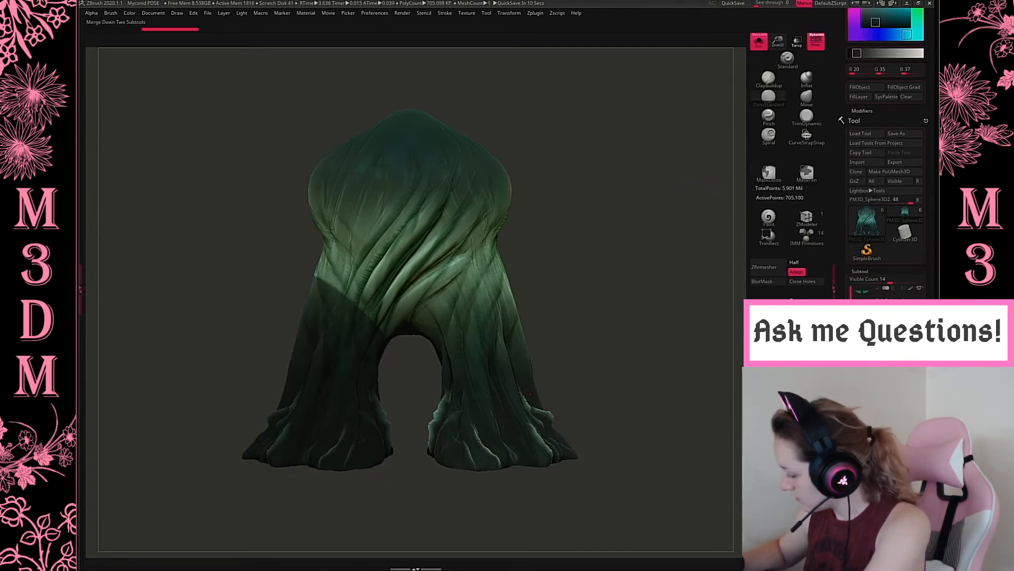
left_click(772, 281)
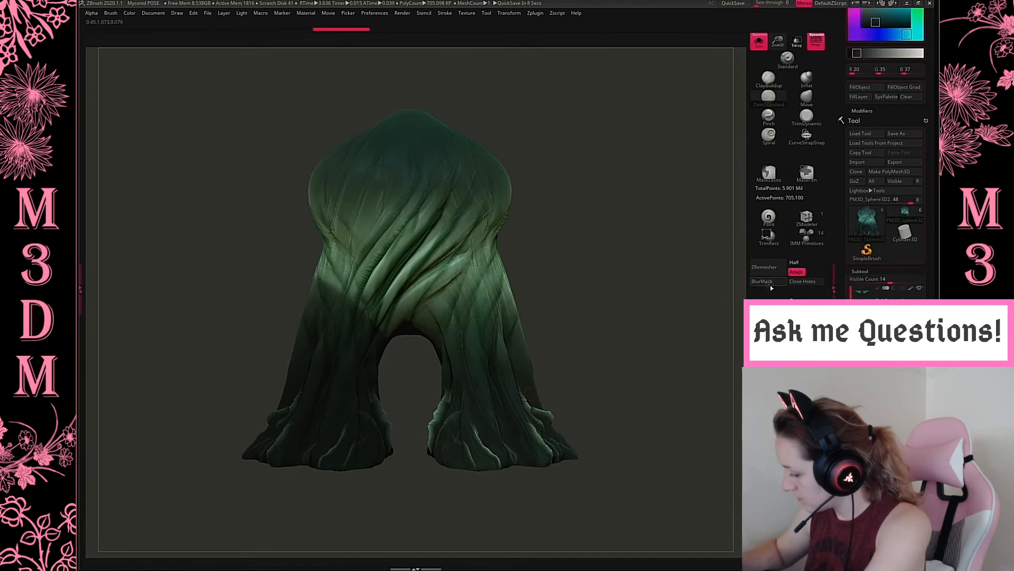
left_click(771, 284)
left_click(771, 285)
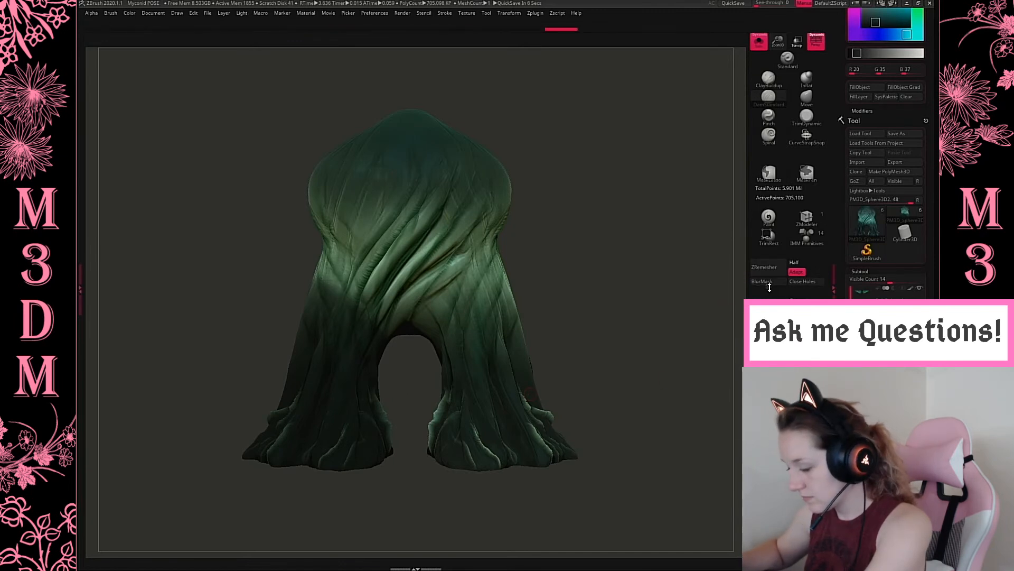
Invert the mask, place the gizmo on the creature's right thigh and move the whole right leg forward.
left_click_drag(628, 362, 646, 360, "shift")
left_click(541, 333, "ctrl")
key("w")
left_click_drag(314, 300, 643, 301, "alt")
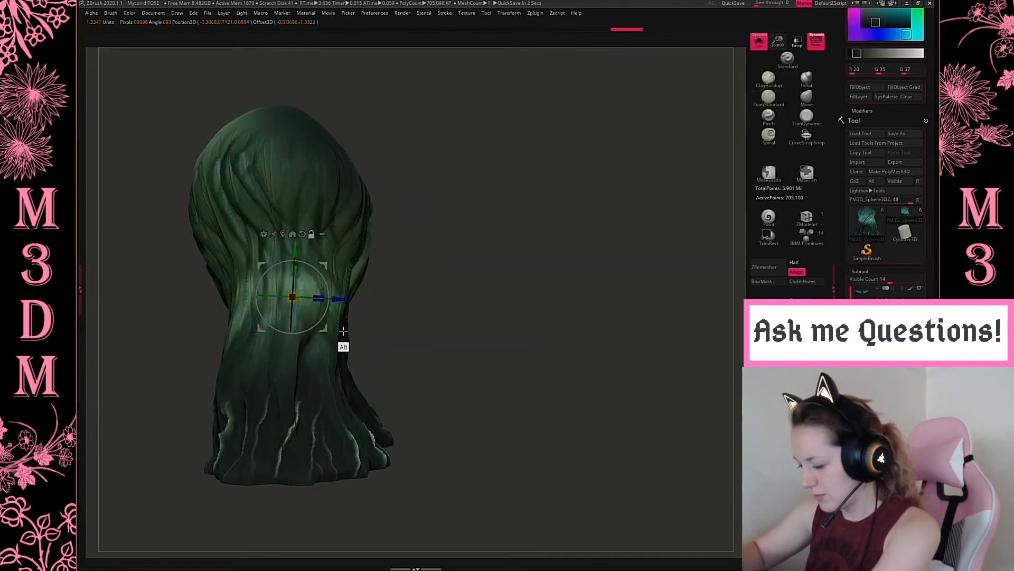
left_click(319, 415, "alt")
mouse_move(287, 312)
left_mouse_down("alt")
mouse_move(541, 302)
mouse_move(639, 315)
left_mouse_up("alt")
left_click_drag(455, 327, 580, 413)
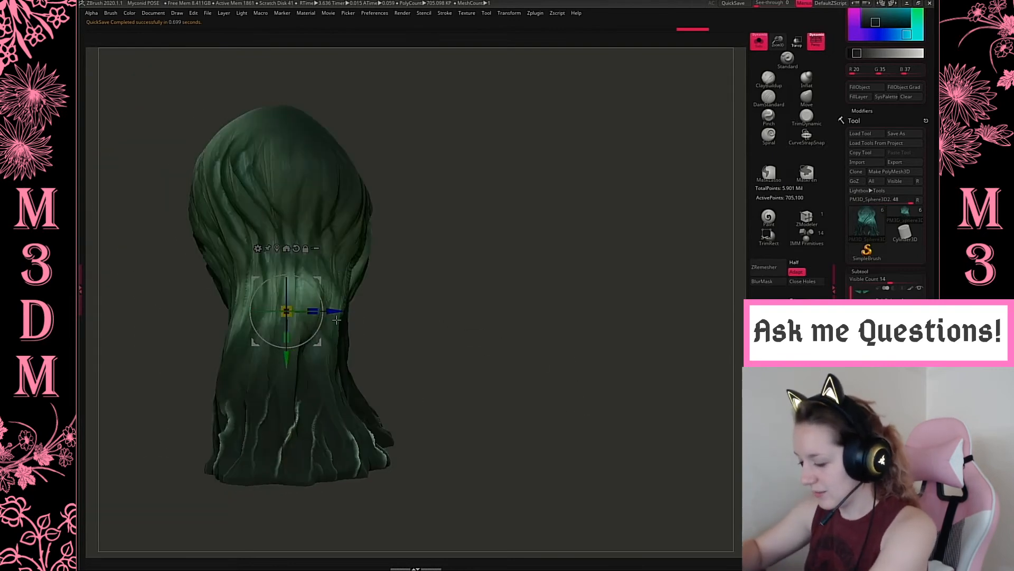
left_click_drag(312, 338, 409, 312)
key("ctrl+z")
Reshape the stretched right hip and thigh with the Move brush so the leg flows out of the trunk.
key("q")
key("space")
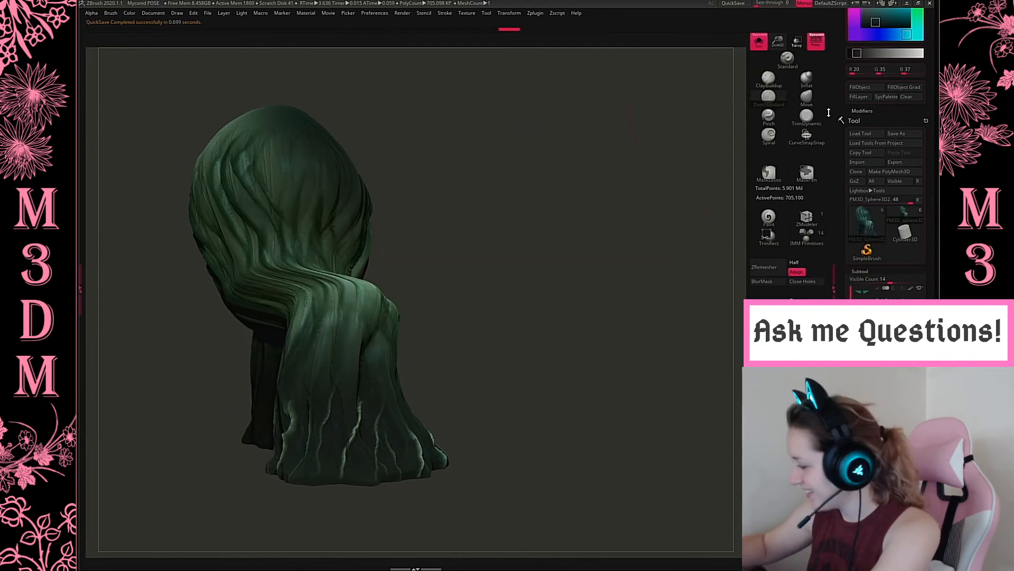
left_click(813, 99)
left_click_drag(307, 300, 280, 288)
key("space")
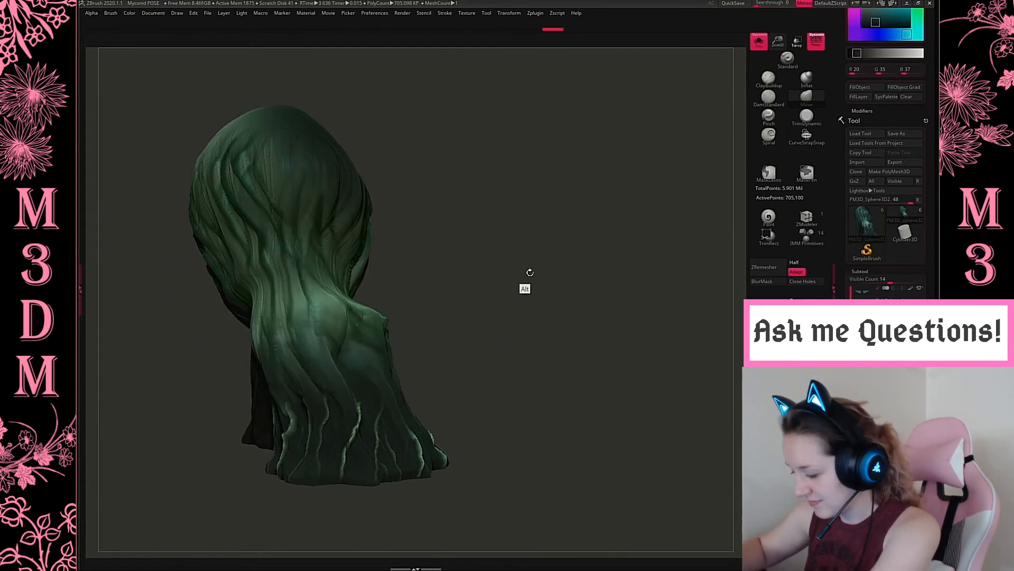
left_click_drag(525, 277, 543, 267)
key("ctrl+z")
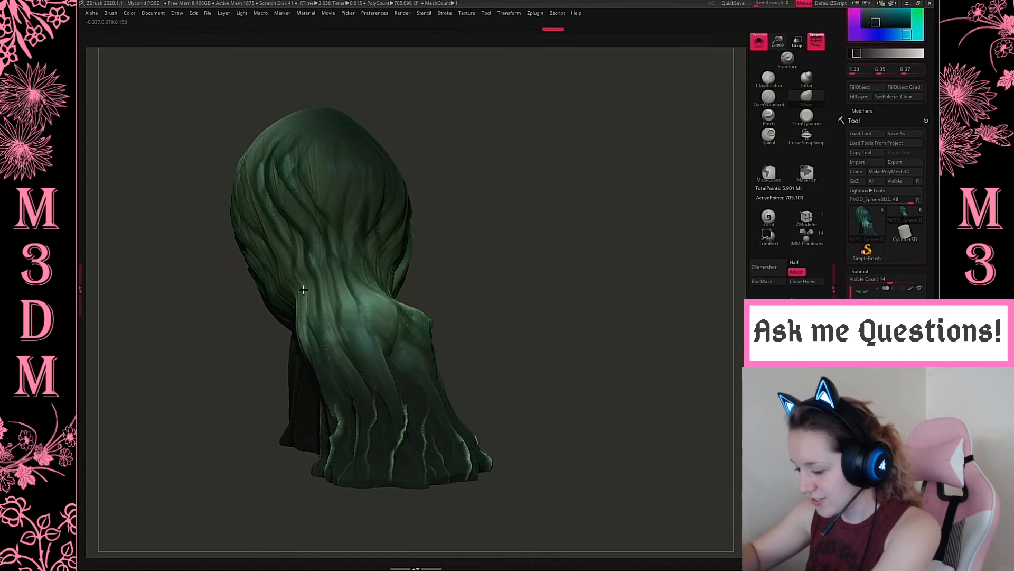
key("space")
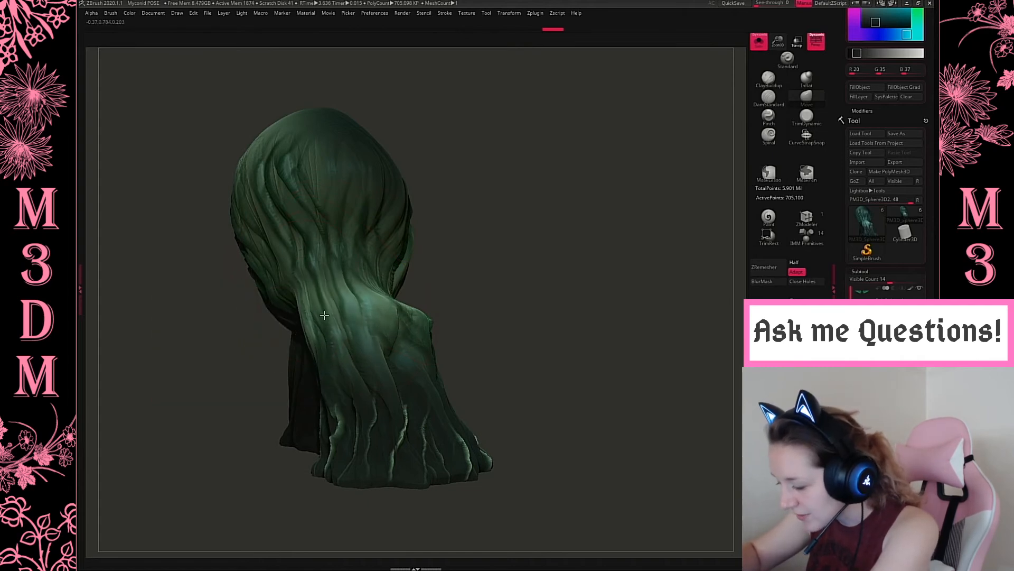
left_click_drag(324, 315, 338, 311)
Refine the front and inner thigh of the creature's right leg with the Move brush from several angles.
mouse_move(563, 307)
left_mouse_down()
mouse_move(444, 296)
mouse_move(457, 288)
left_mouse_up()
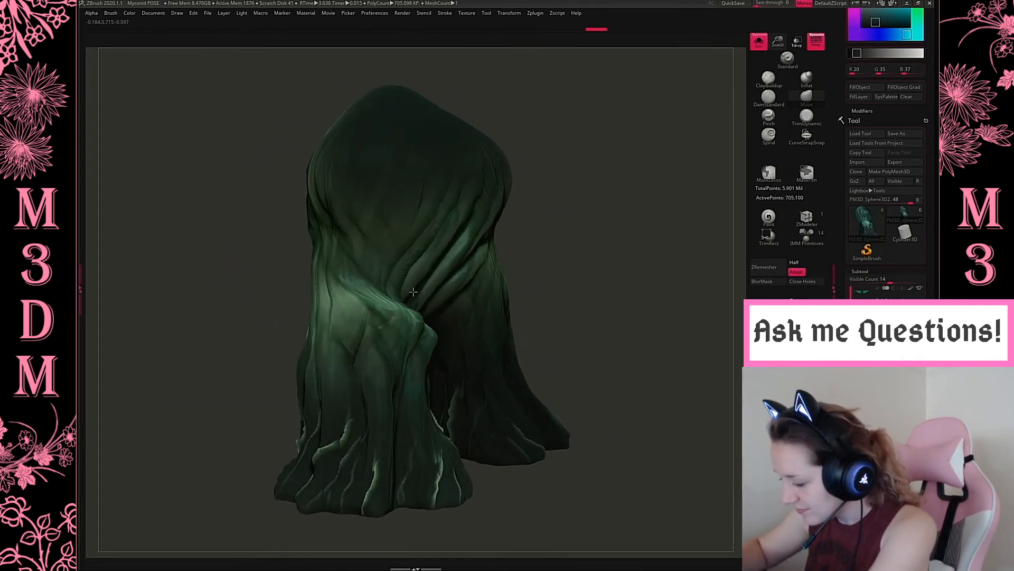
mouse_move(644, 229)
left_mouse_down()
mouse_move(607, 220)
mouse_move(629, 228)
mouse_move(528, 286)
mouse_move(365, 333)
mouse_move(402, 317)
left_mouse_up()
mouse_move(634, 264)
left_mouse_down()
mouse_move(698, 249)
mouse_move(641, 250)
mouse_move(465, 301)
left_mouse_up()
left_click_drag(381, 291, 389, 294)
left_click_drag(619, 180, 639, 233)
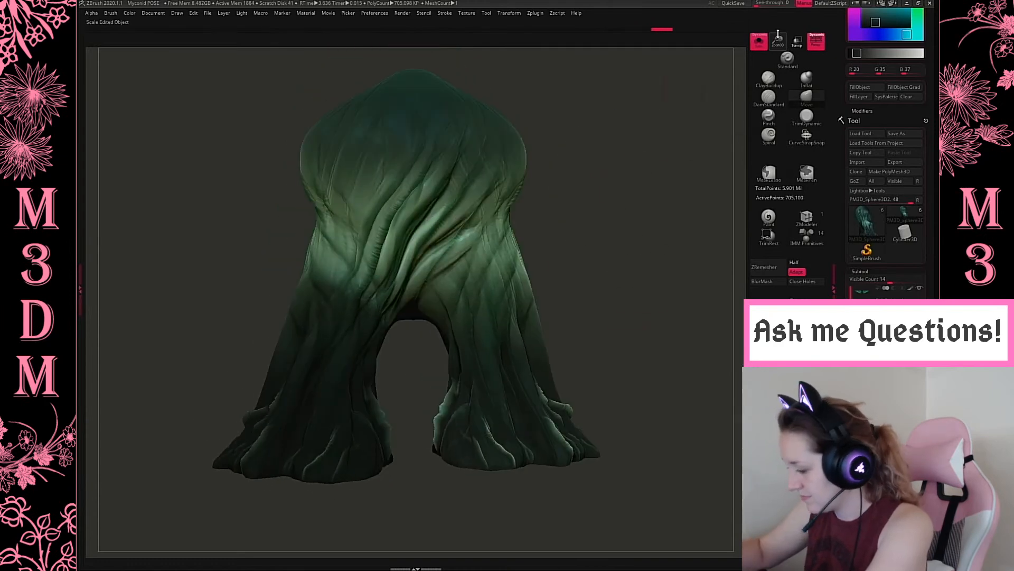
mouse_move(778, 33)
left_mouse_down()
mouse_move(588, 305)
mouse_move(624, 339)
mouse_move(622, 317)
mouse_move(702, 315)
mouse_move(663, 338)
mouse_move(587, 324)
mouse_move(636, 328)
mouse_move(613, 323)
mouse_move(645, 249)
mouse_move(612, 259)
left_mouse_up()
left_click_drag(377, 350, 392, 339)
mouse_move(651, 288)
left_mouse_down()
mouse_move(676, 312)
mouse_move(636, 310)
mouse_move(587, 335)
left_mouse_up()
Mask the creature's left leg up to the hip, blur the mask edge several times and invert the mask.
mouse_move(545, 290)
left_mouse_down("ctrl")
mouse_move(424, 426)
mouse_move(655, 496)
mouse_move(650, 370)
left_mouse_up("ctrl")
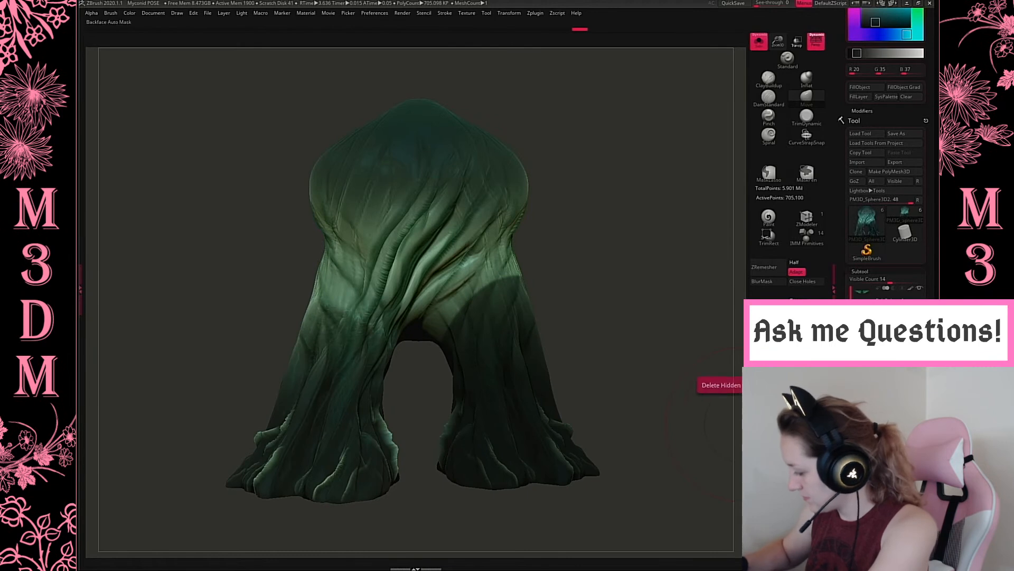
left_click(769, 281)
left_click(770, 283)
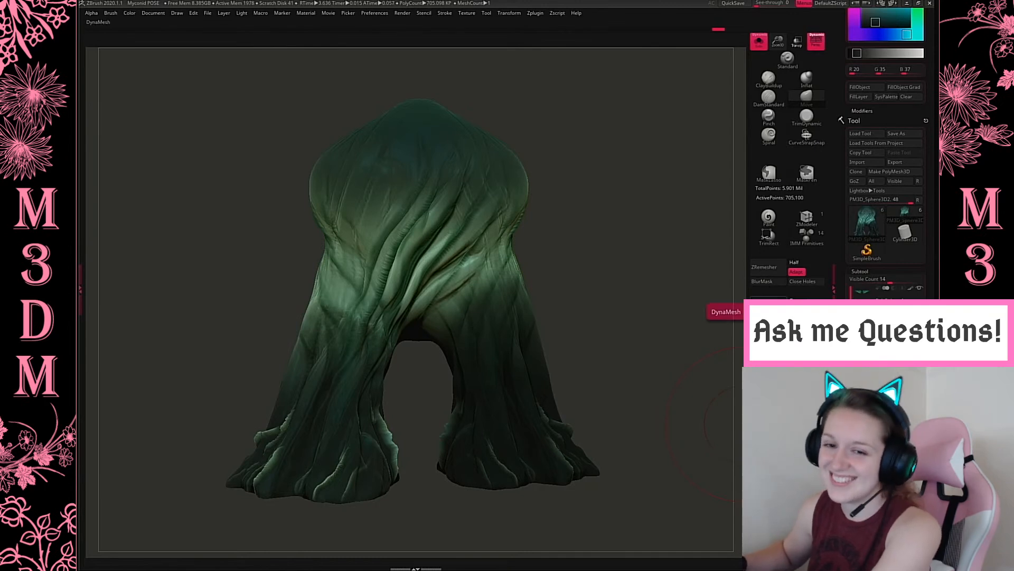
left_click(769, 283)
left_click(638, 370, "ctrl")
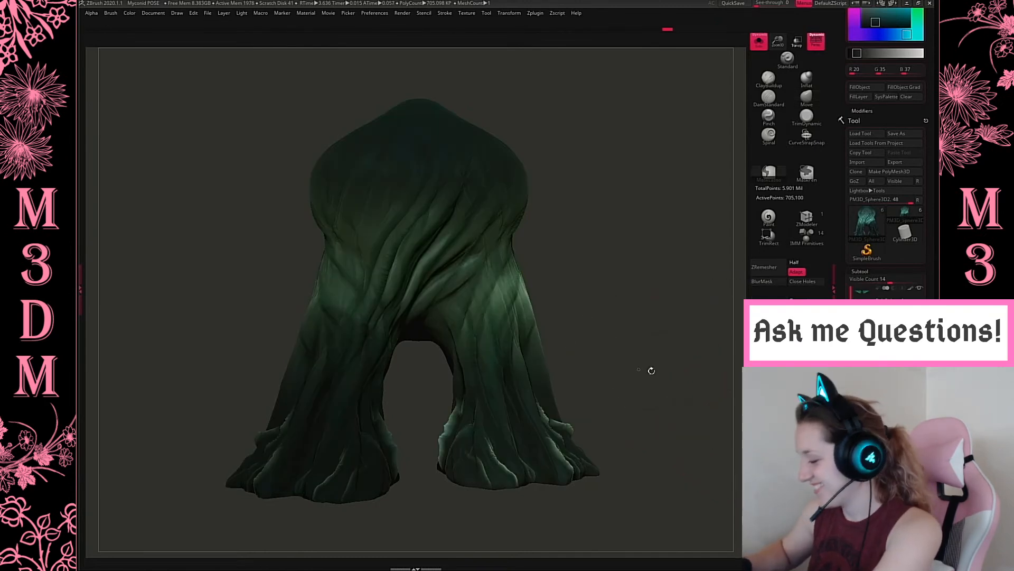
Place the gizmo on the creature's left thigh and move the whole left leg backward.
left_click_drag(713, 361, 674, 436)
key("w")
left_click_drag(466, 289, 719, 307, "alt")
left_click_drag(474, 373, 668, 376, "alt")
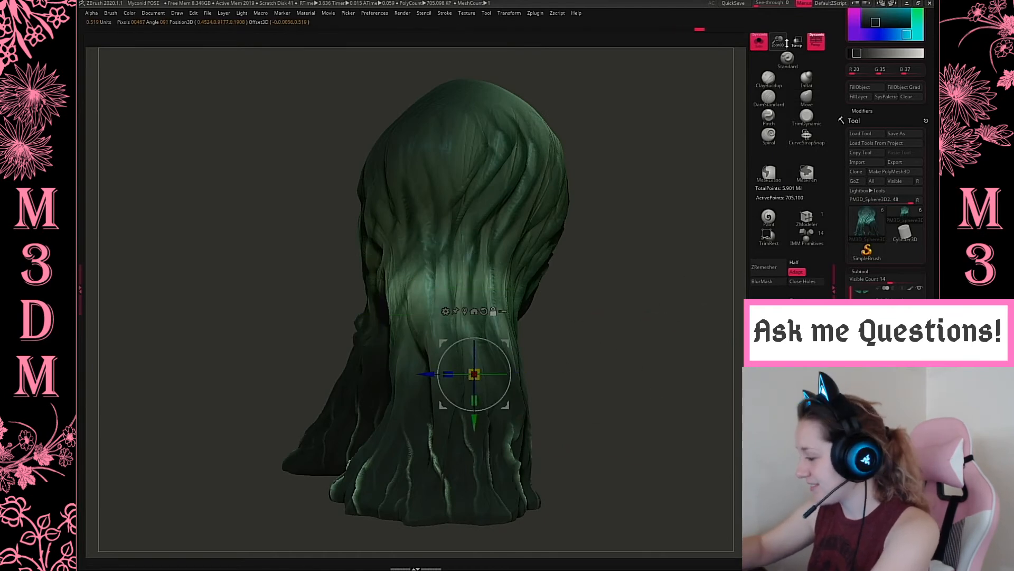
left_click_drag(675, 299, 655, 252, "alt")
left_click_drag(410, 371, 453, 371)
key("q")
key("space")
key("w")
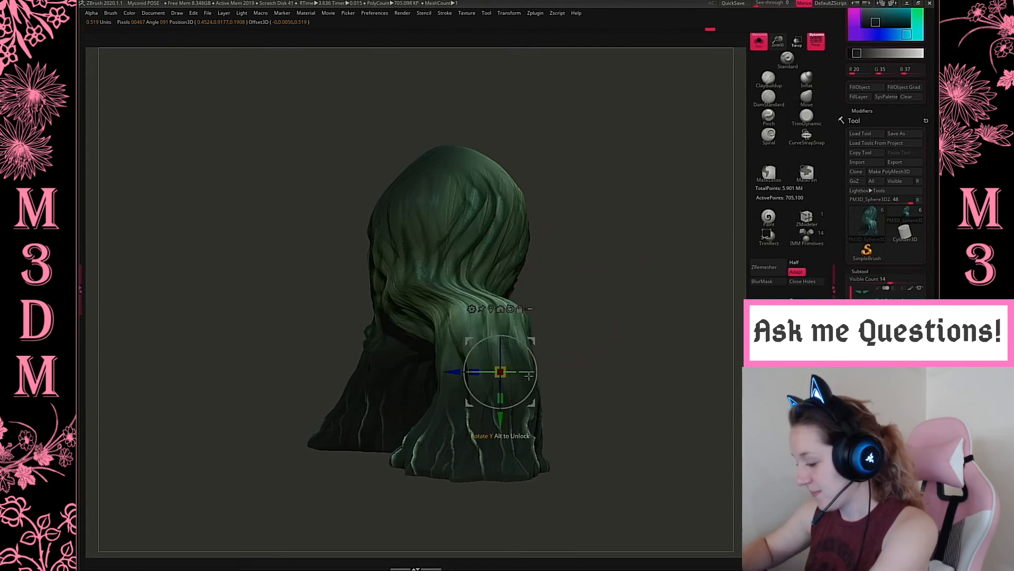
Reshape the stretched left hip and thigh with the Move brush to blend the leg into the trunk.
key("q")
mouse_move(612, 344)
left_mouse_down()
mouse_move(641, 344)
mouse_move(597, 337)
mouse_move(636, 310)
left_mouse_up()
key("space")
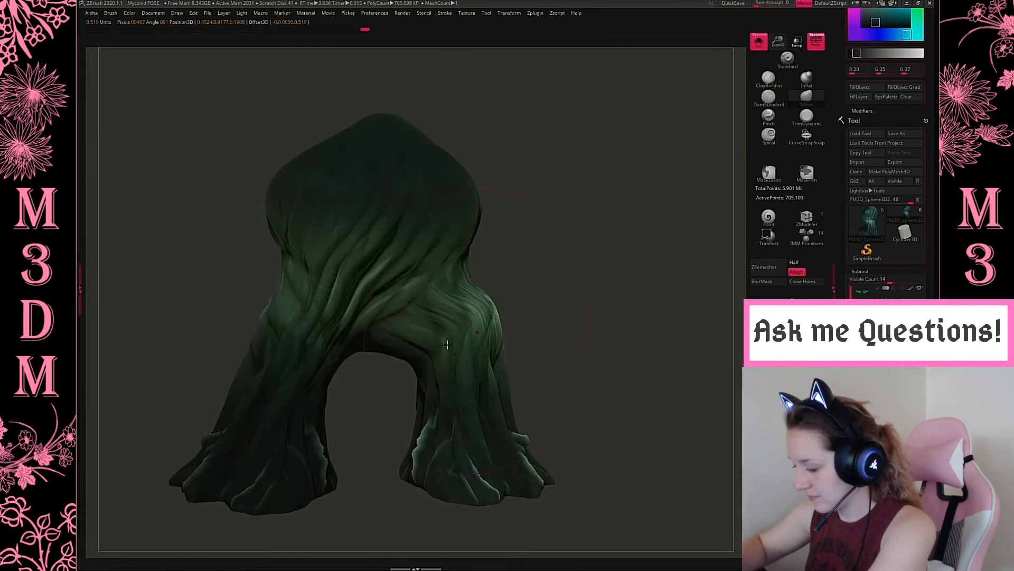
left_click_drag(448, 344, 441, 346)
left_click_drag(470, 326, 476, 294, "shift")
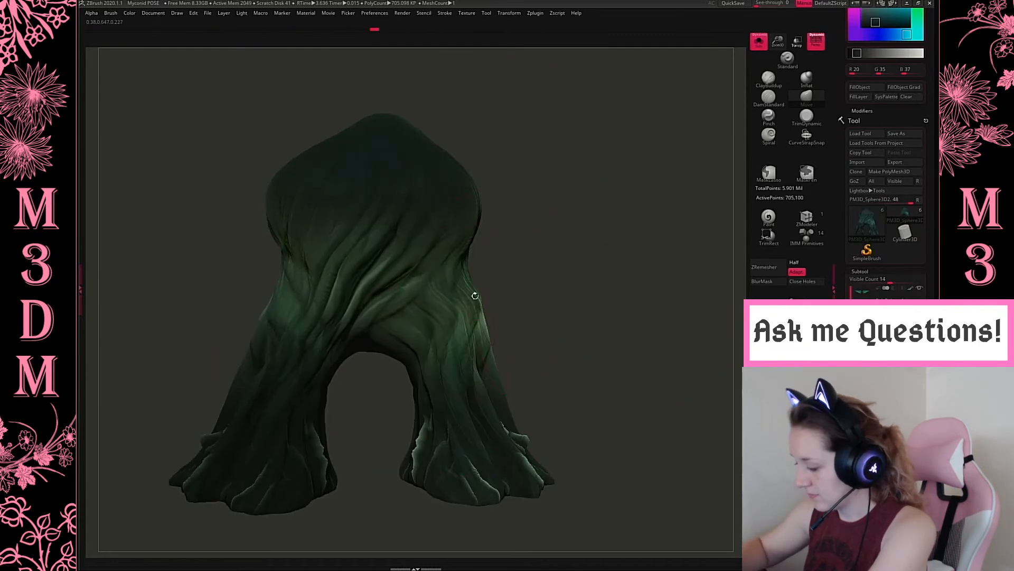
key("ctrl+z")
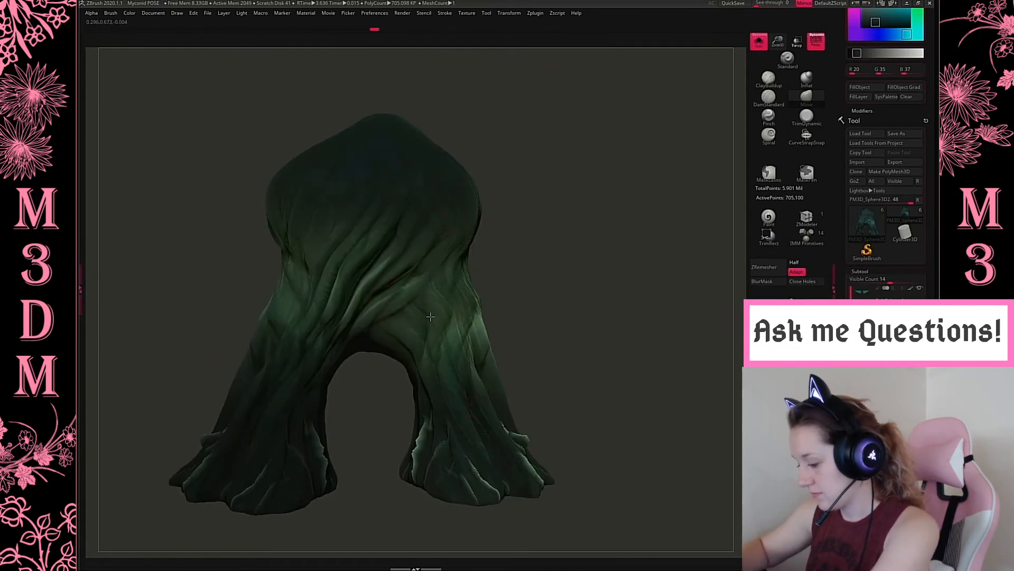
left_click_drag(569, 281, 537, 328)
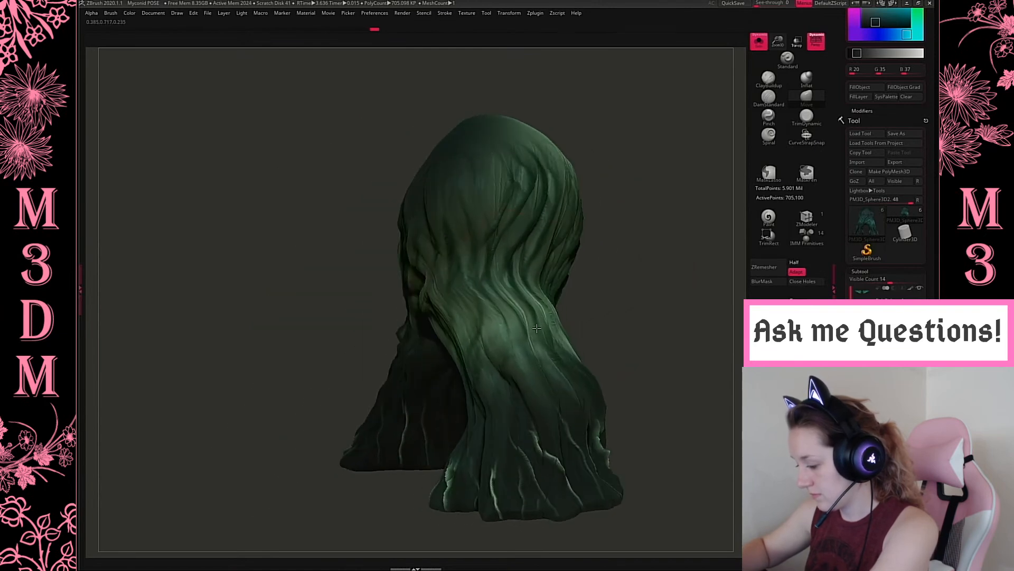
left_click_drag(634, 335, 668, 356)
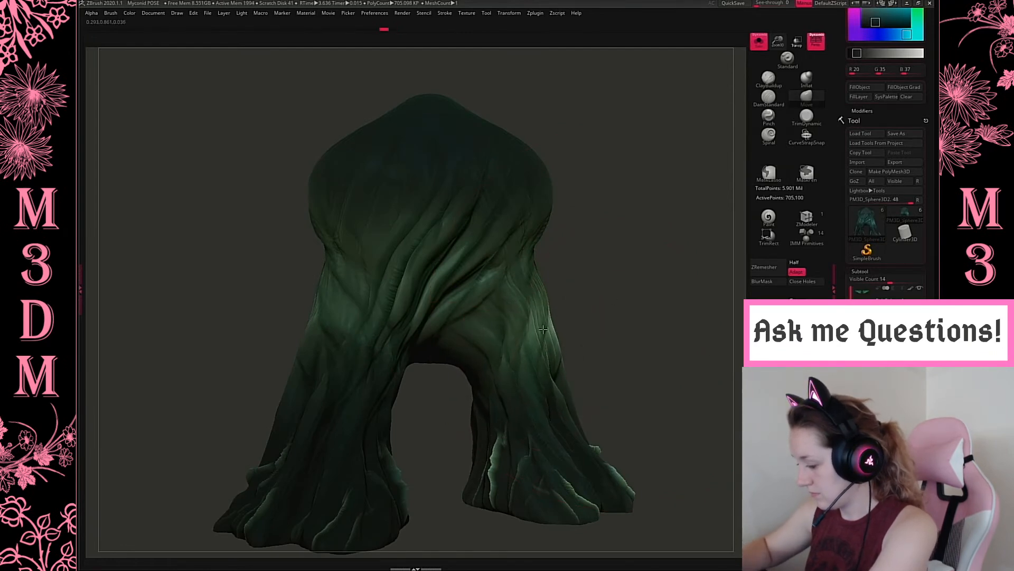
mouse_move(586, 322)
left_mouse_down("alt")
mouse_move(629, 292)
mouse_move(623, 299)
mouse_move(611, 280)
mouse_move(650, 312)
mouse_move(594, 317)
mouse_move(625, 294)
left_mouse_up("alt")
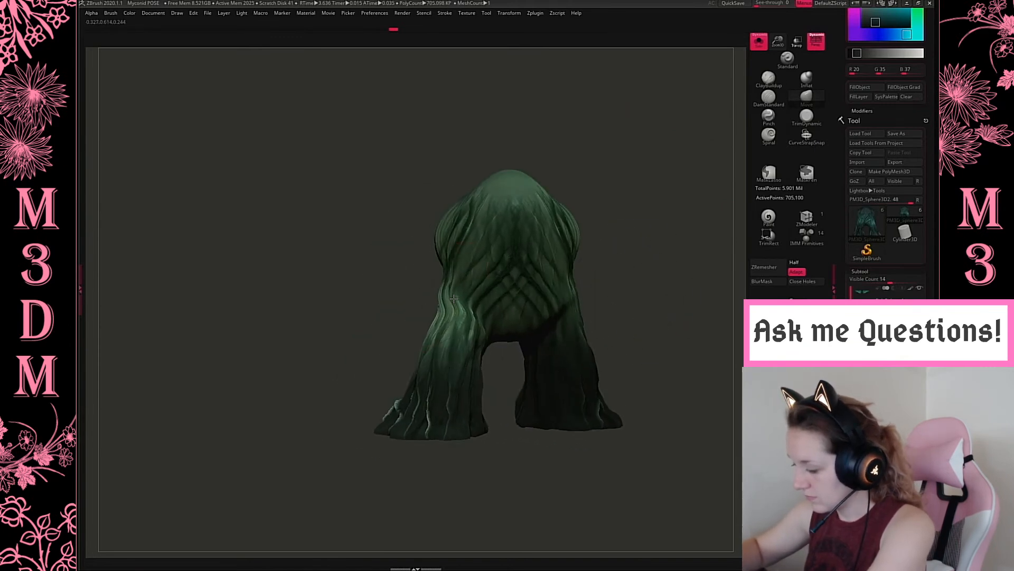
left_click_drag(454, 299, 450, 291)
Clear the mask from the trunk and legs mesh and show all subtools again.
left_click(621, 217, "ctrl")
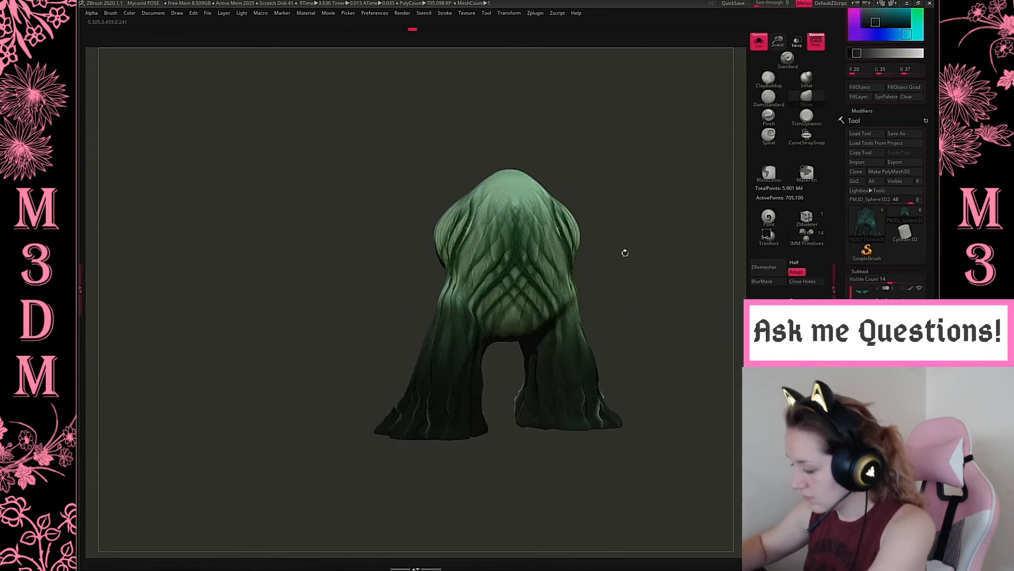
mouse_move(655, 268)
left_mouse_down("ctrl")
mouse_move(652, 275)
mouse_move(726, 285)
left_mouse_up("ctrl")
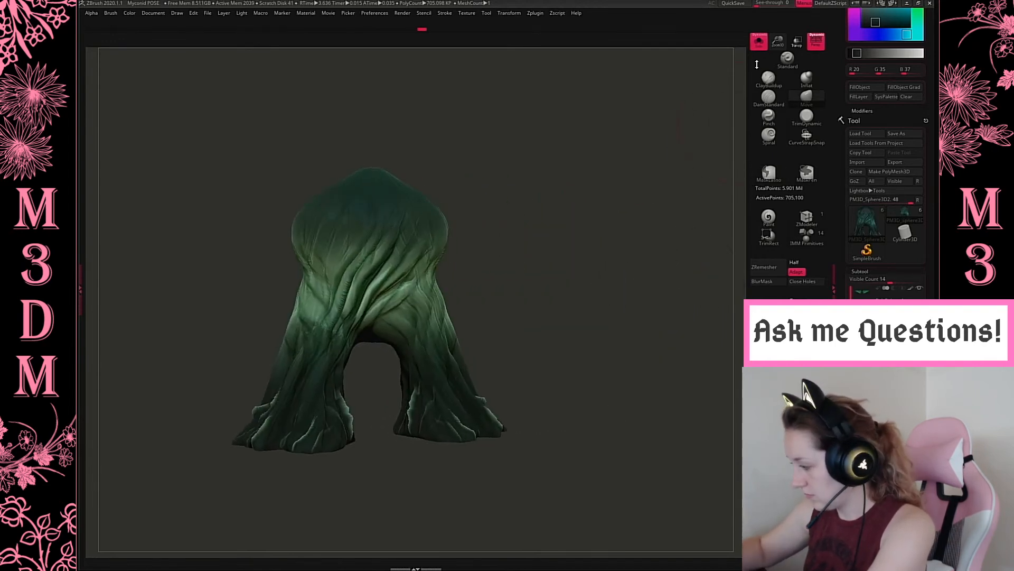
left_click(759, 42)
mouse_move(657, 319)
left_mouse_down()
mouse_move(665, 292)
mouse_move(663, 313)
mouse_move(646, 310)
left_mouse_up()
Isolate the shelf fungi mesh, split the lower leg fungi from the upper ones into a separate subtool, and show the full creature.
left_click(504, 348, "alt")
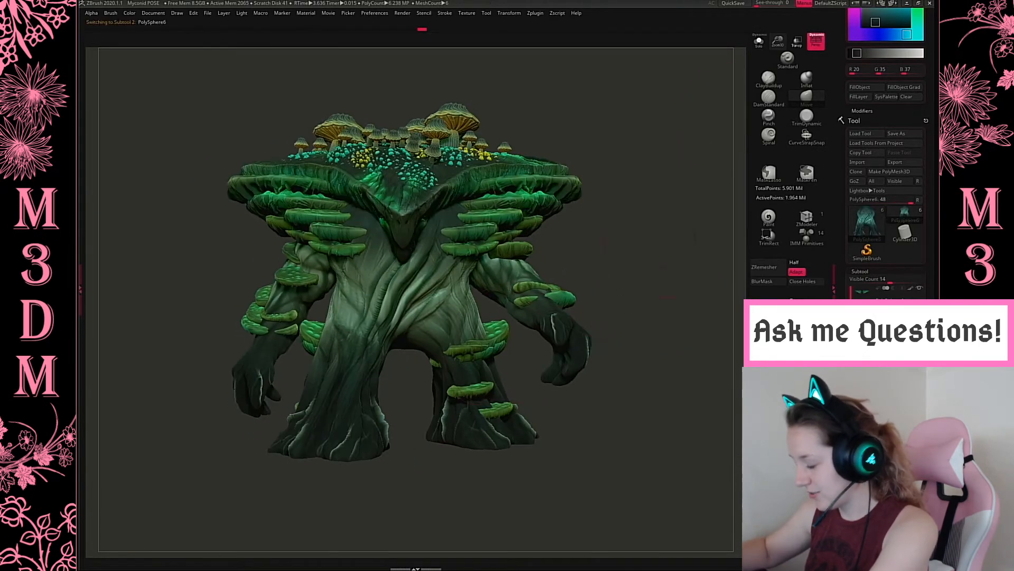
key("w")
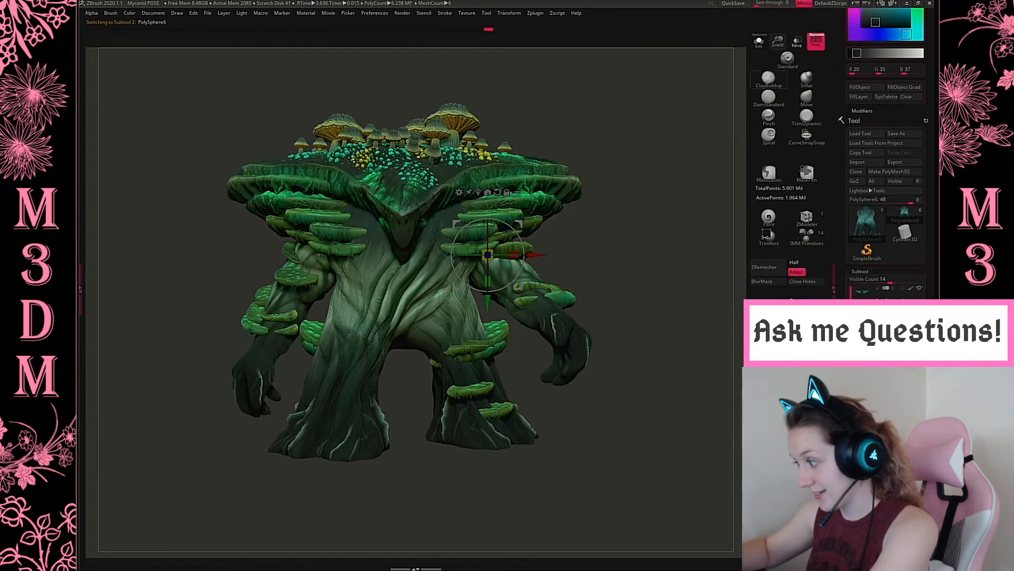
left_click(759, 42)
key("q")
mouse_move(553, 306)
left_mouse_down("ctrl")
mouse_move(548, 381)
mouse_move(414, 437)
mouse_move(584, 314)
mouse_move(607, 447)
left_mouse_up("ctrl")
key("ctrl+z")
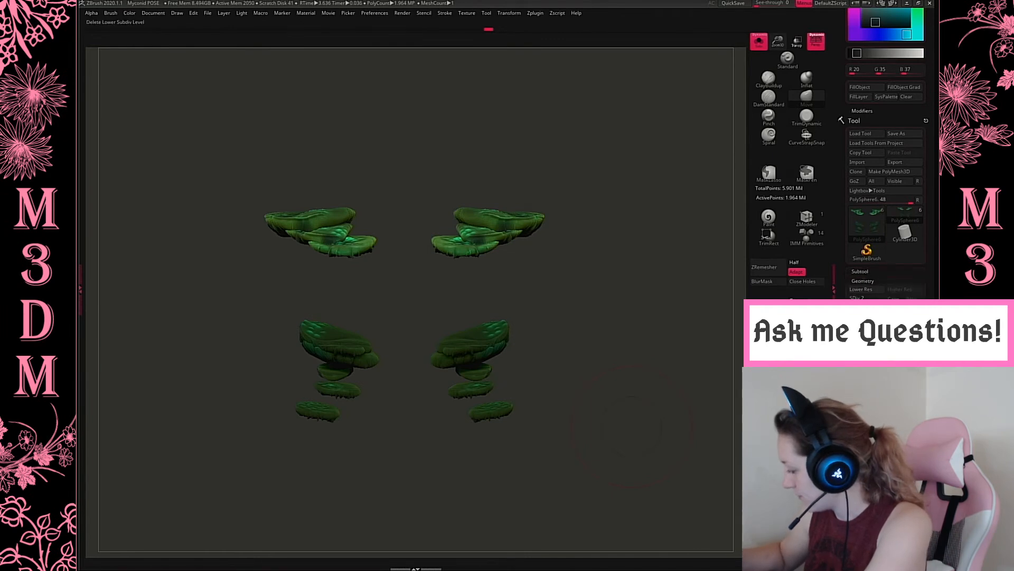
left_click(788, 343)
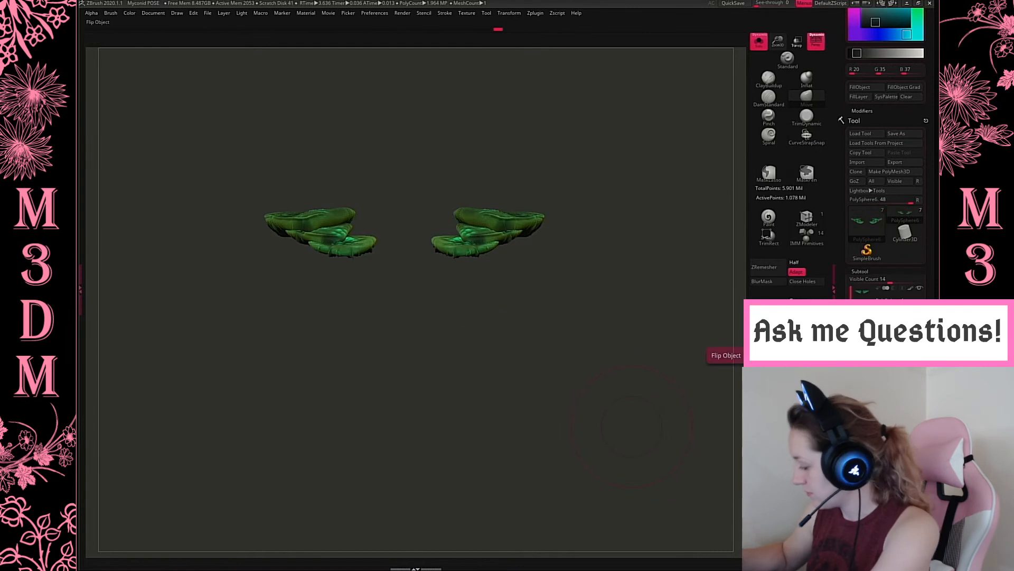
left_click(877, 341)
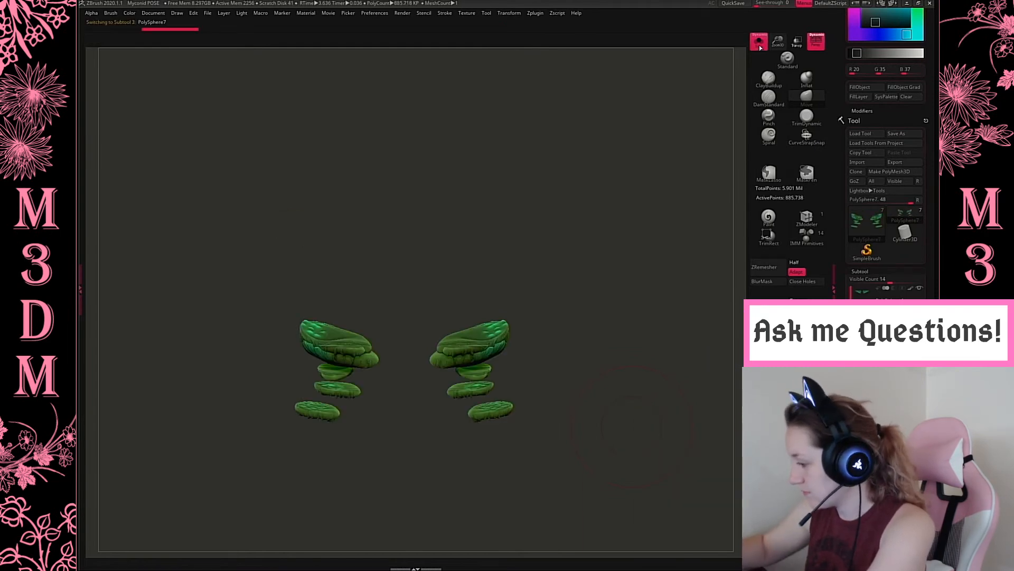
left_click(759, 41)
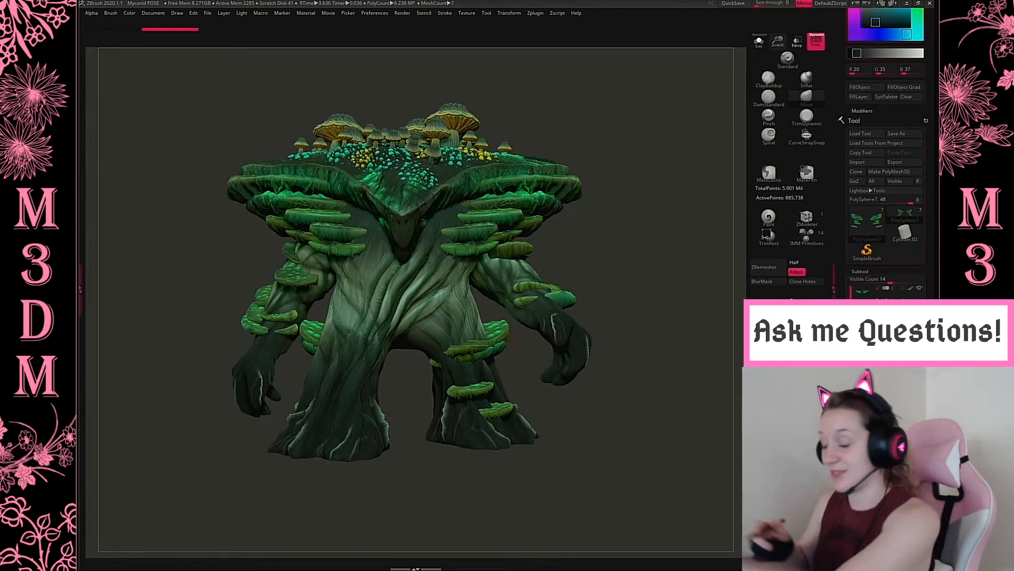
Examine the creature's overall pose from slightly different front angles with the trunk and legs mesh selected.
right_click_drag(646, 257, 617, 297)
right_click(617, 297)
right_click(626, 282)
right_click_drag(664, 222, 430, 296)
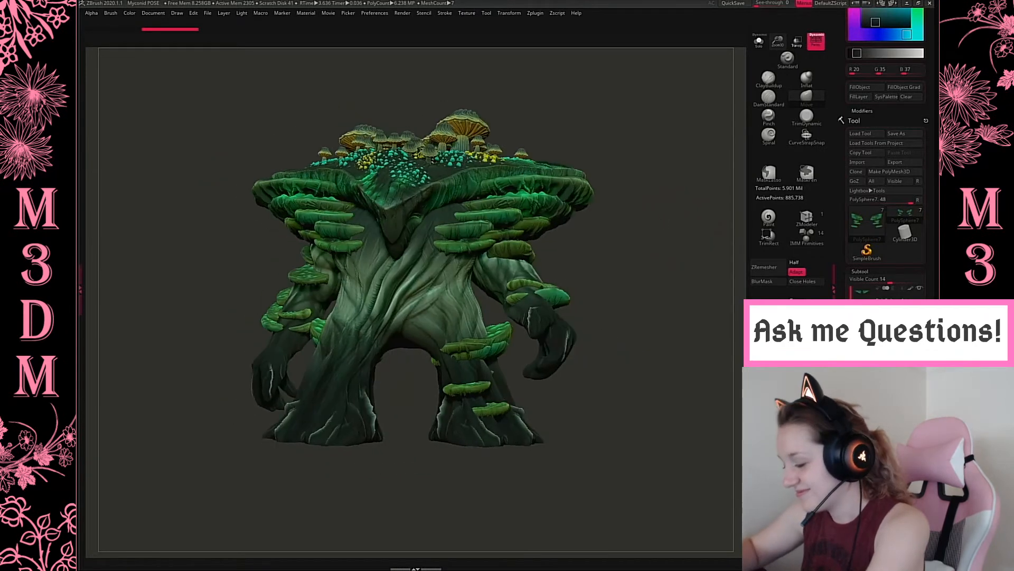
left_click(420, 297, "alt")
right_click(420, 296)
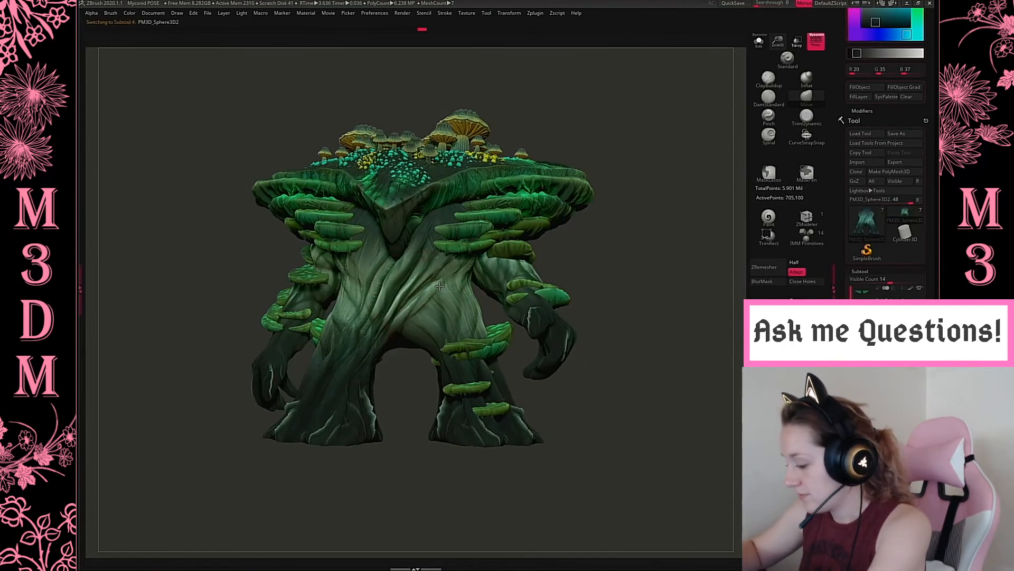
right_click_drag(650, 273, 636, 270)
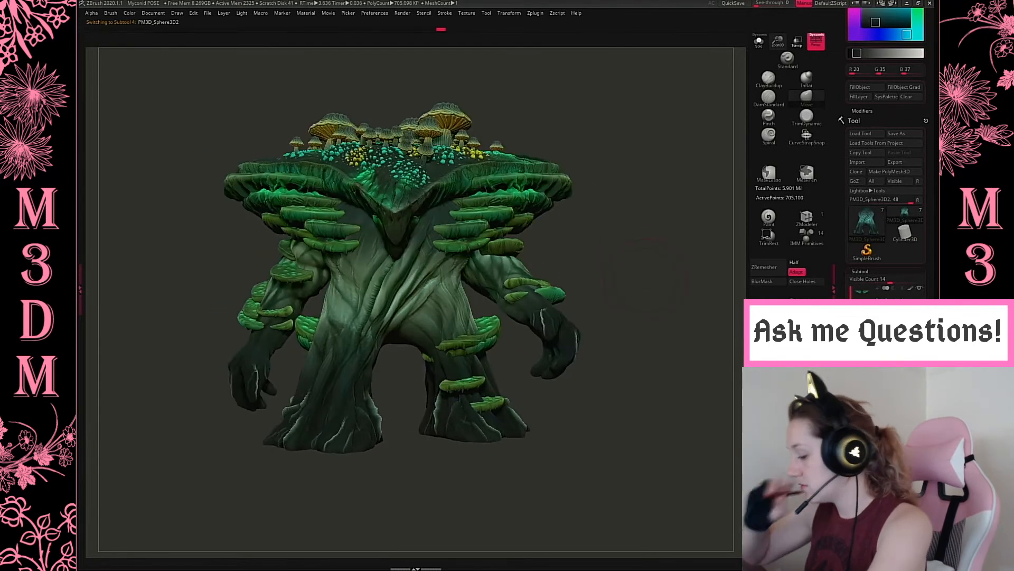
left_click_drag(620, 266, 616, 261, "alt")
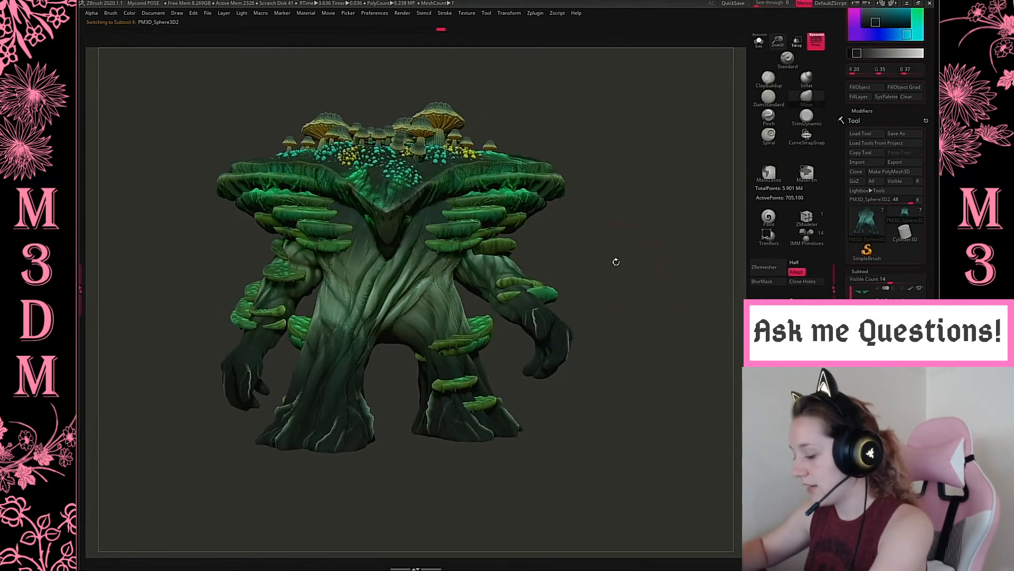
left_click_drag(635, 306, 651, 344, "alt")
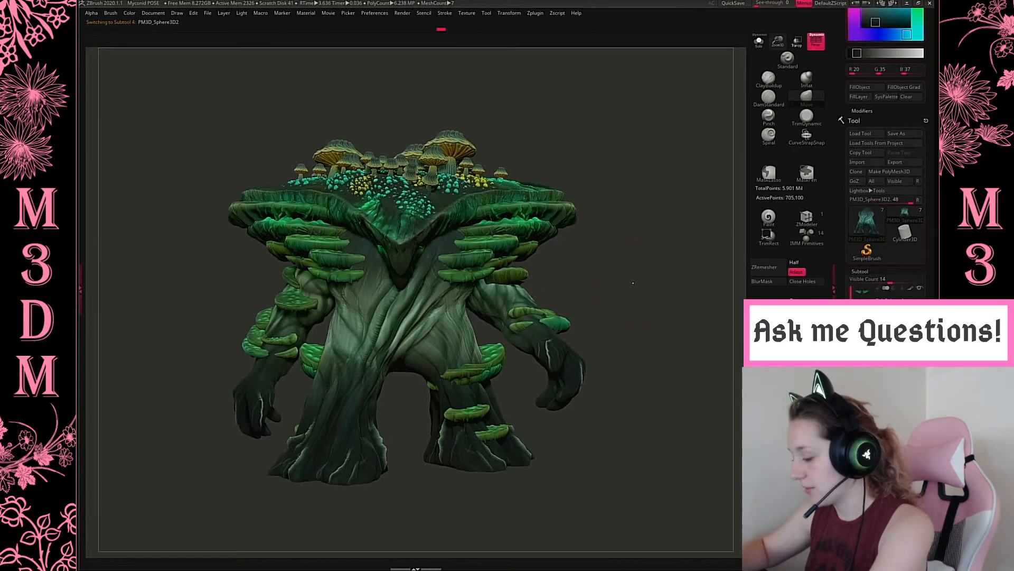
Select the shelf fungi growing on the legs and isolate them.
left_click(552, 320, "alt")
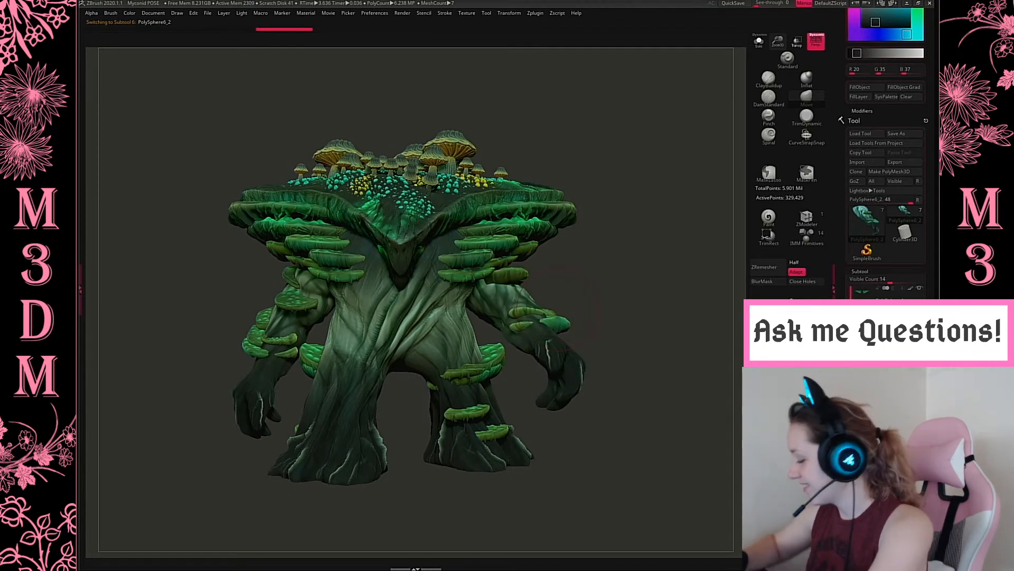
left_click_drag(498, 372, 483, 364, "alt")
key("shift+f")
key("shift+f")
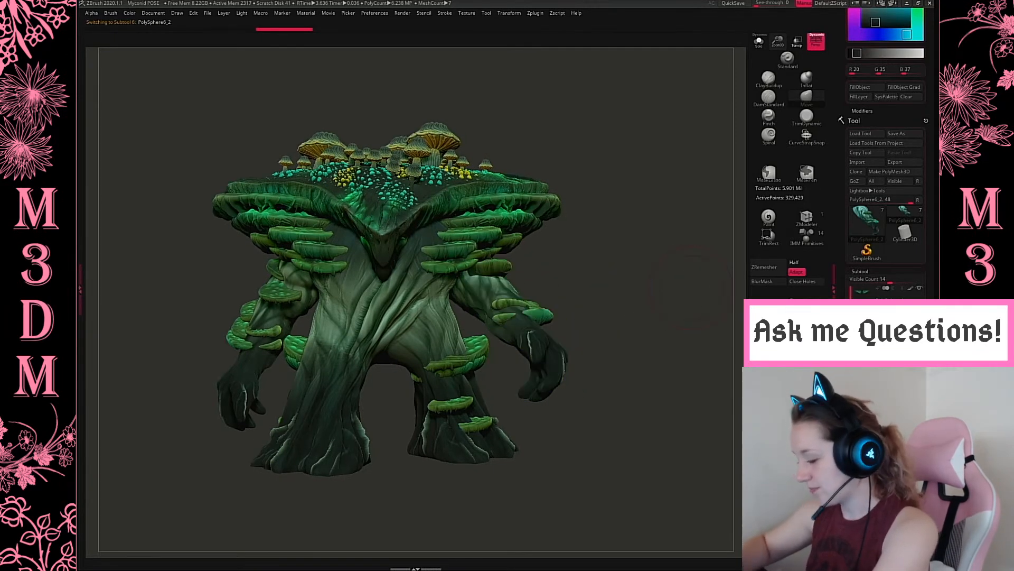
left_click(476, 348, "alt")
left_click(759, 42)
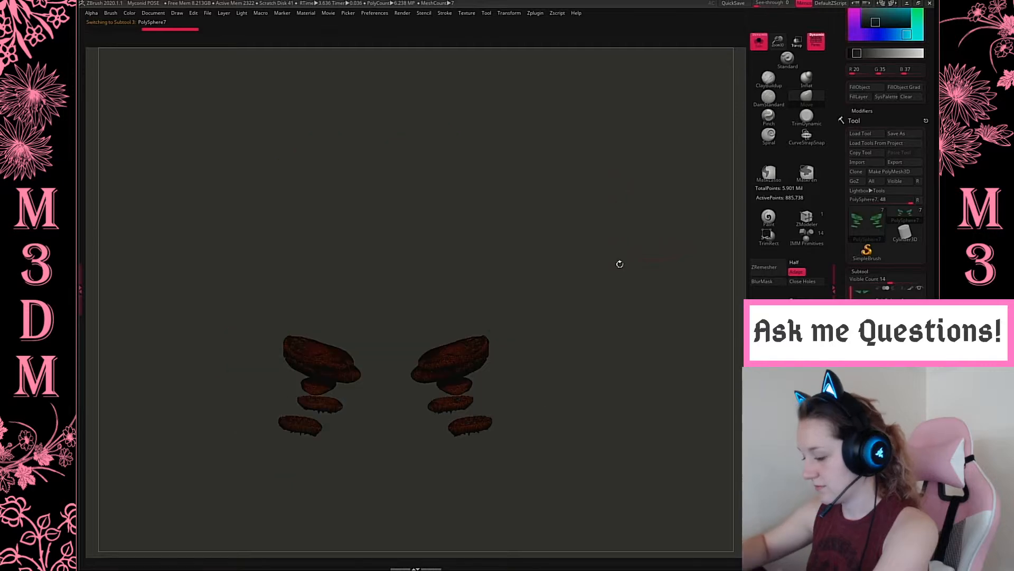
Show the full creature again and shift the leg shelf fungi slightly sideways to fit the posed legs.
key("shift+f")
key("shift+f")
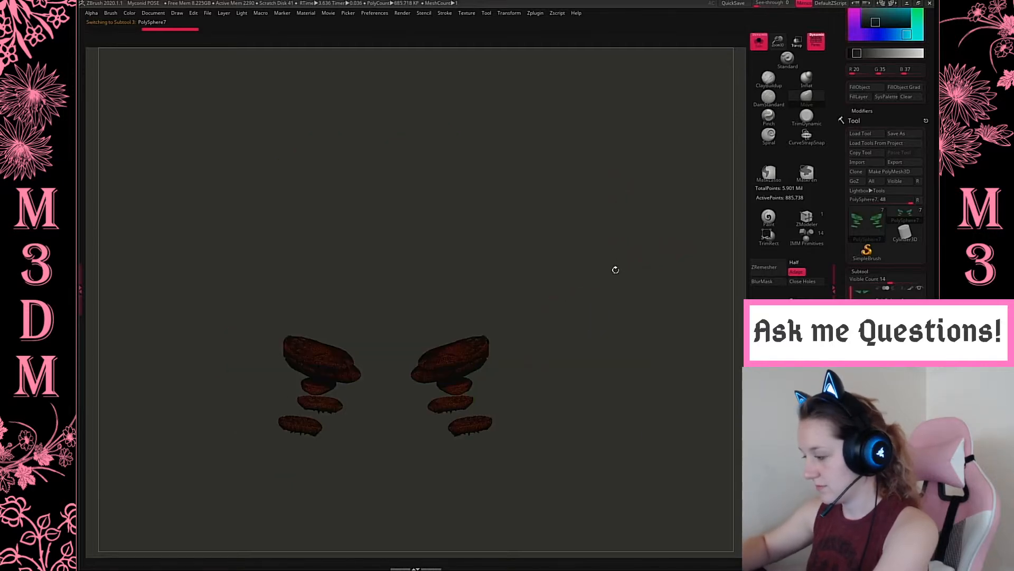
left_click(759, 42)
key("shift+f")
key("w")
left_click(470, 360)
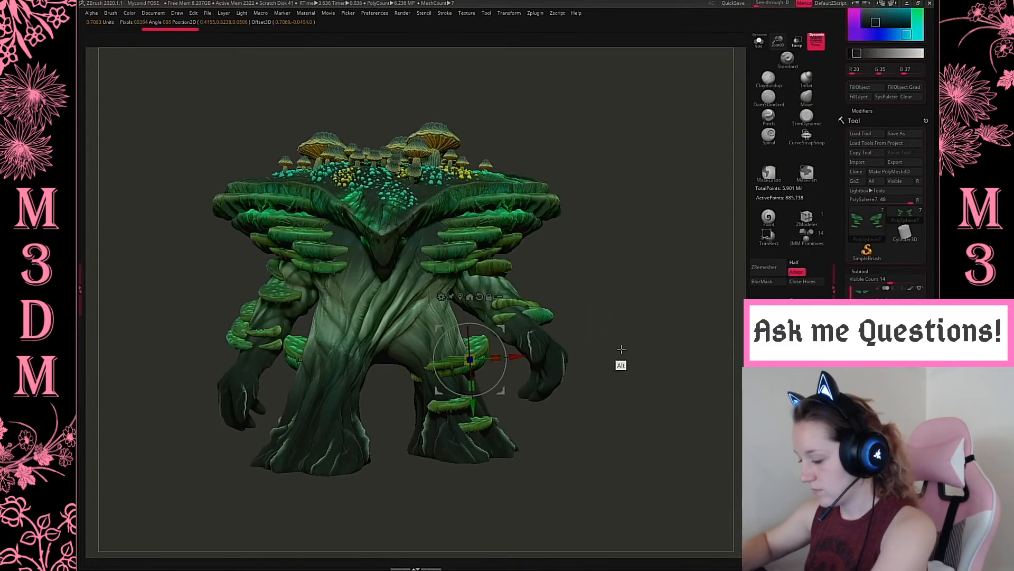
left_click_drag(492, 362, 497, 360)
key("q")
mouse_move(647, 285)
left_mouse_down()
mouse_move(657, 299)
mouse_move(650, 316)
mouse_move(637, 316)
left_mouse_up()
left_click_drag(666, 208, 290, 357)
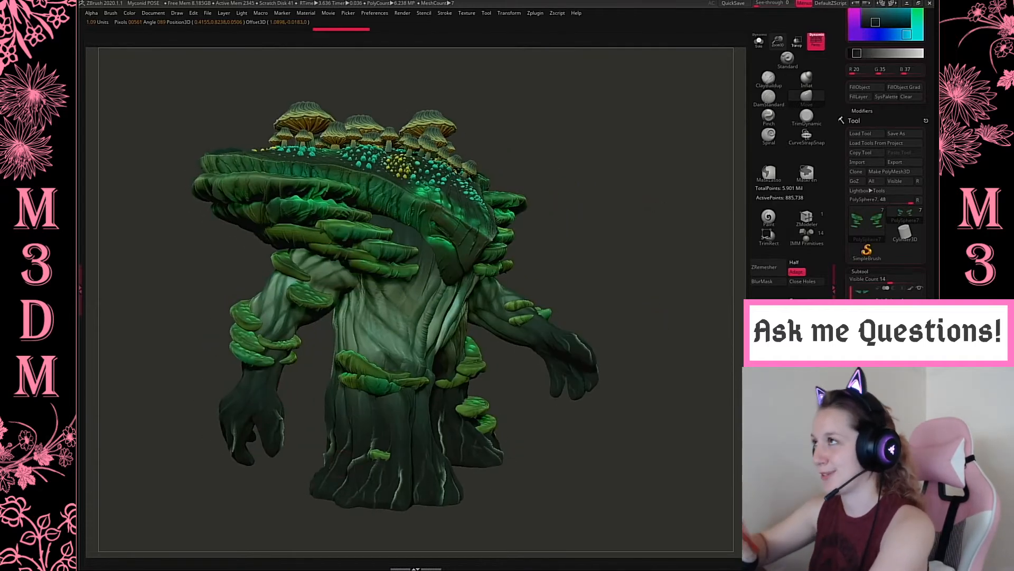
left_click_drag(644, 290, 655, 306, "shift")
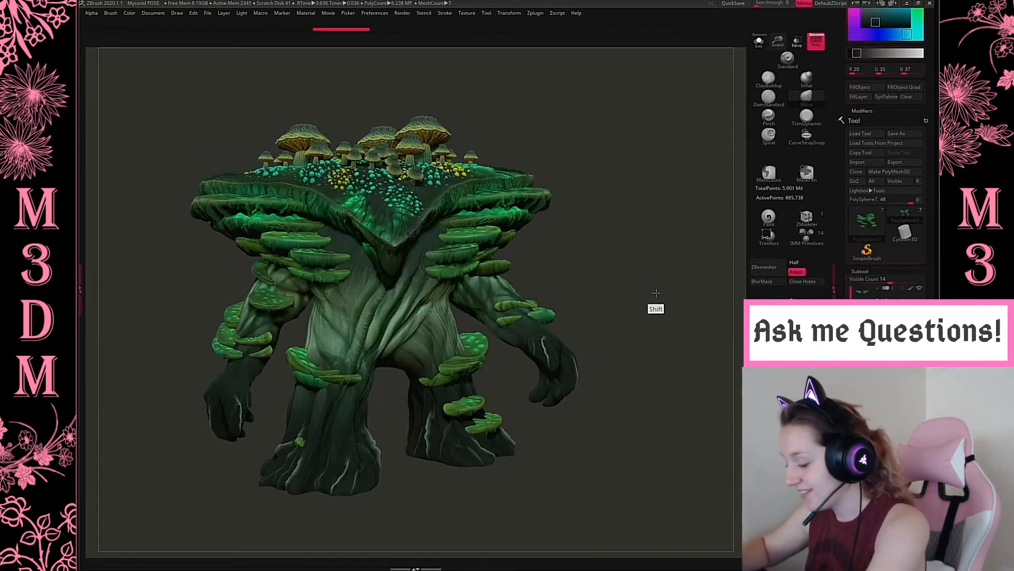
Isolate the leg fungi, mask one leg's cluster, split it into its own subtool, and show the full creature.
key("alt+s")
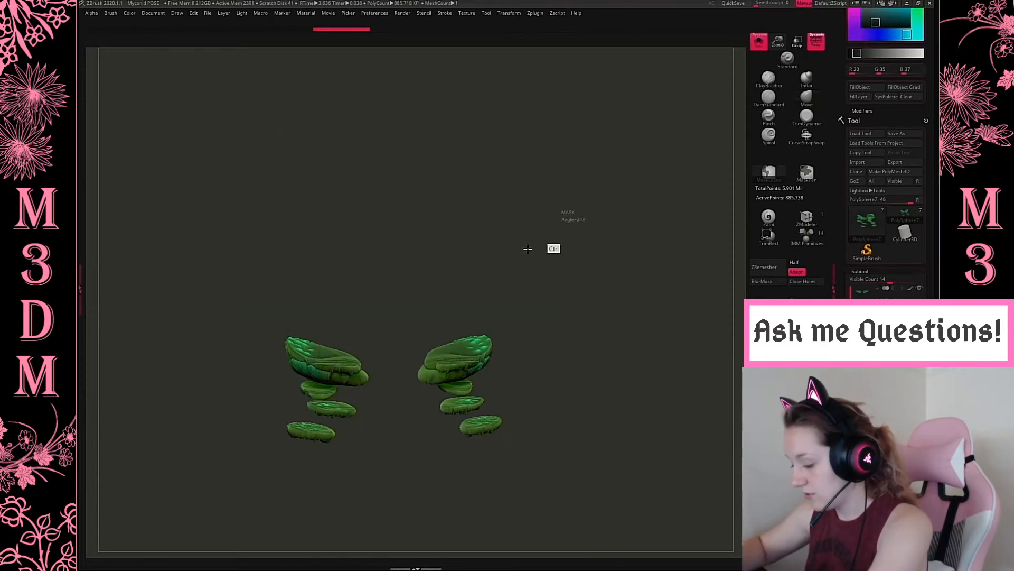
mouse_move(553, 247)
left_mouse_down("ctrl")
mouse_move(523, 494)
mouse_move(578, 408)
left_mouse_up("ctrl")
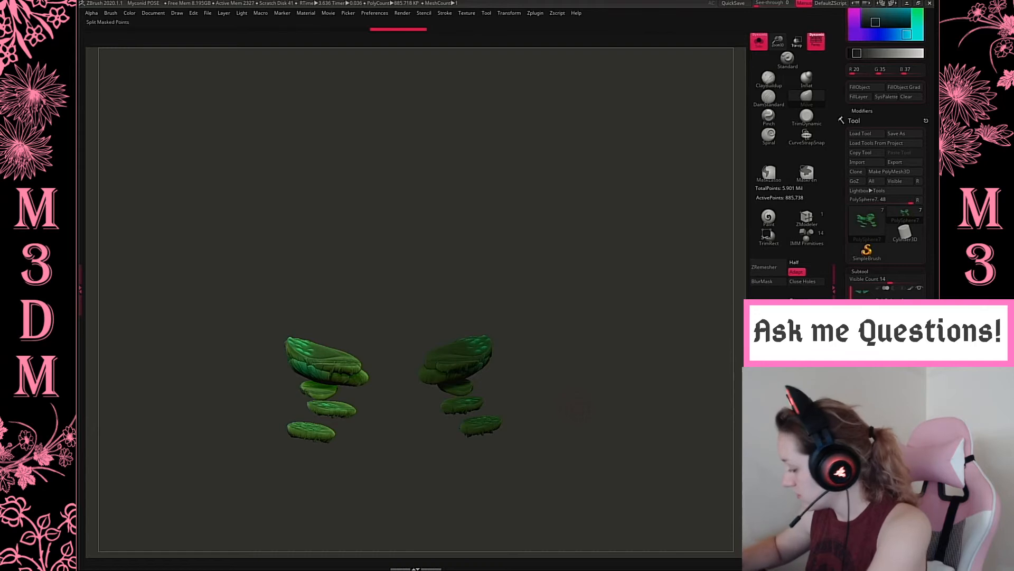
key("ctrl+shift+s")
key("alt+s")
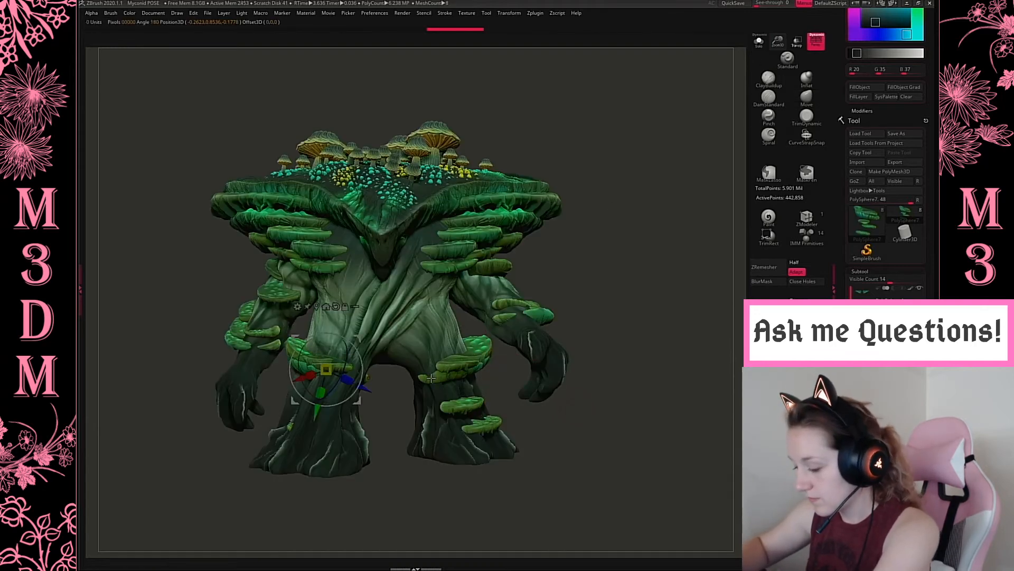
Move the forward leg's fungi cluster outward and adjust its depth so it sits against the leg surface.
key("w")
left_click(324, 364, "alt")
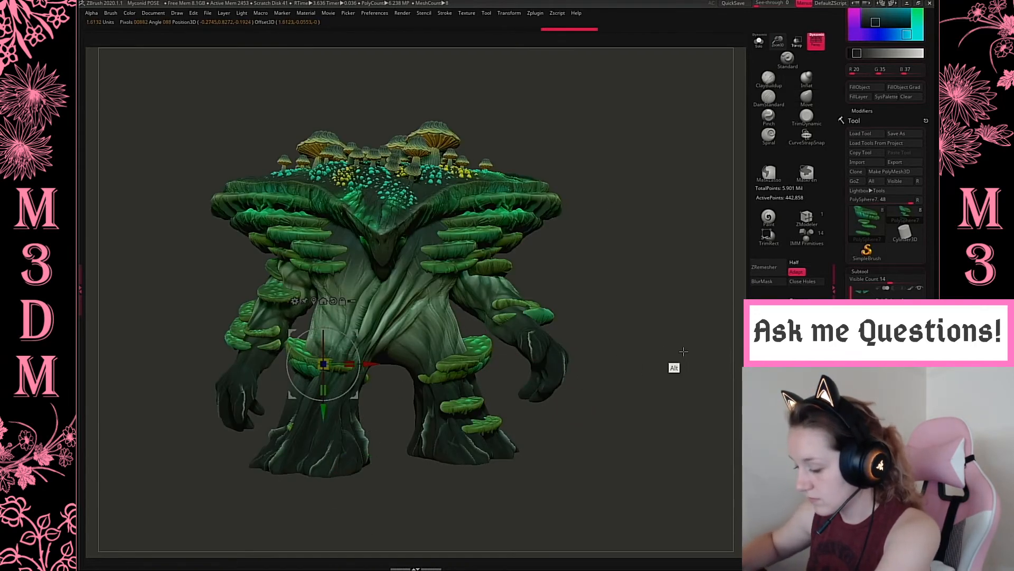
left_click_drag(686, 342, 725, 343)
left_click_drag(368, 363, 341, 365)
key("q")
left_click_drag(582, 332, 609, 332)
key("w")
left_click_drag(365, 392, 350, 387)
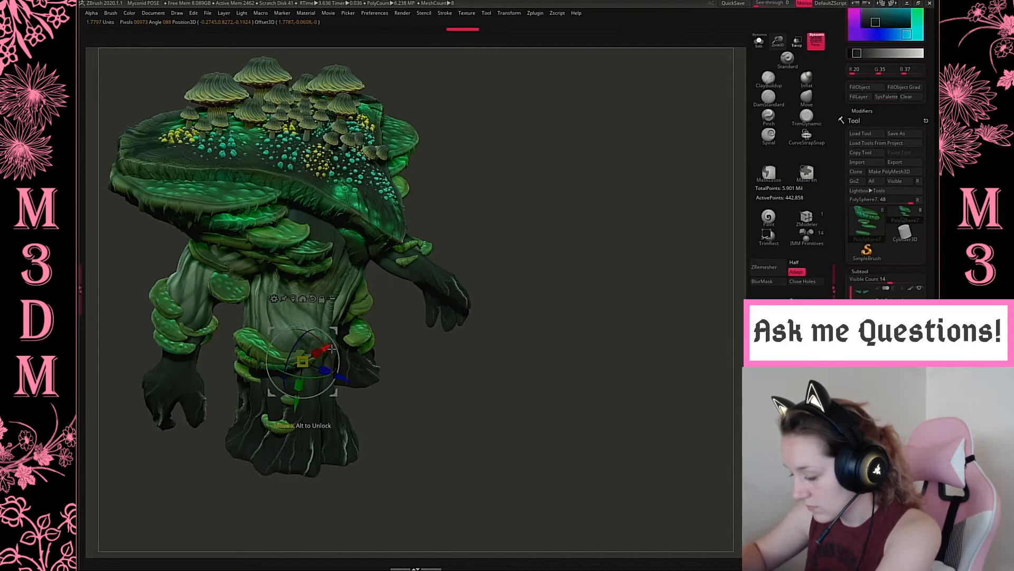
mouse_move(329, 350)
left_mouse_down()
mouse_move(338, 344)
mouse_move(328, 349)
left_mouse_up()
key("q")
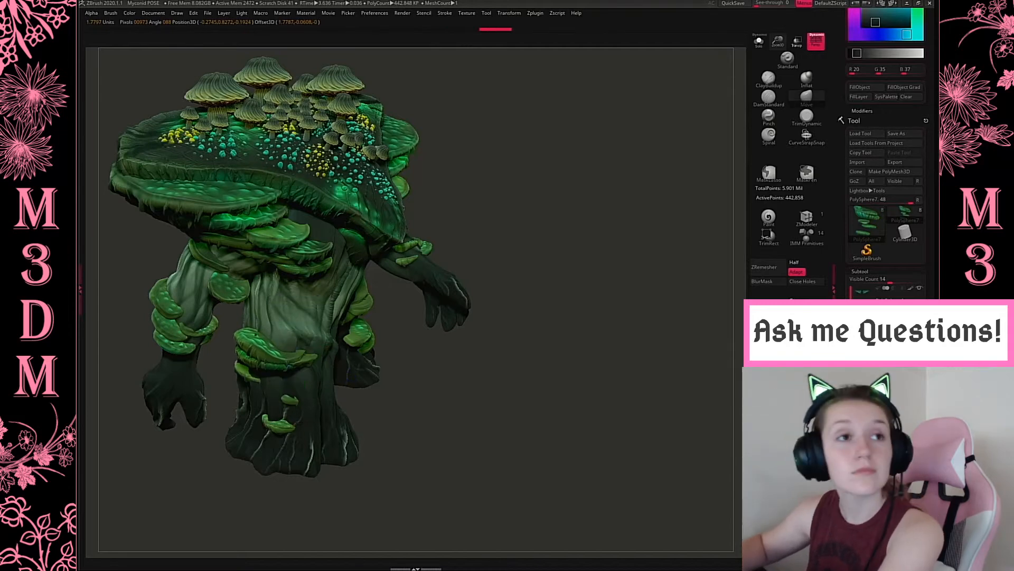
left_click_drag(636, 296, 472, 365)
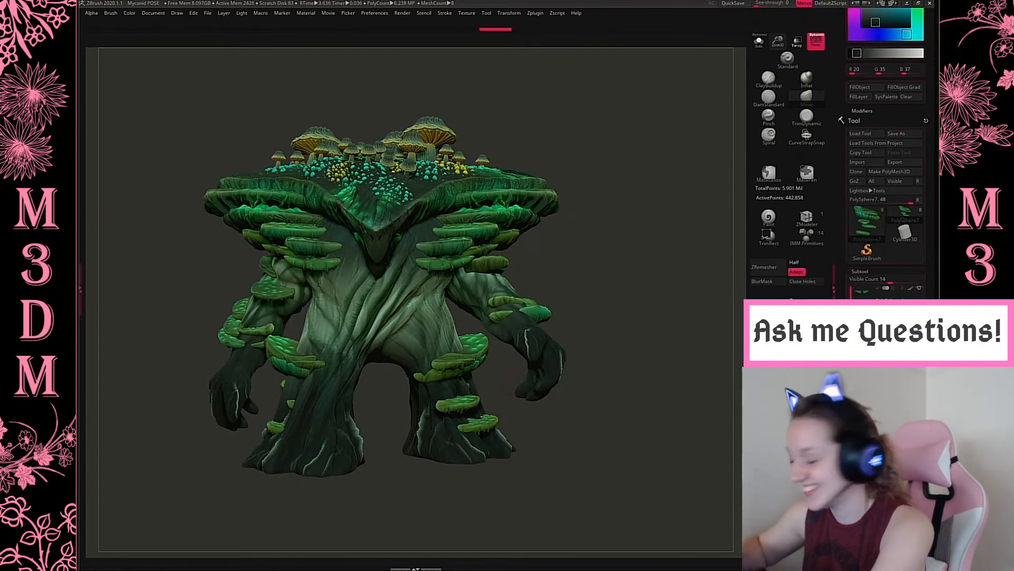
Select the rear leg's fungi cluster and move it sideways and back in depth until it seats on that leg.
left_click(492, 355, "alt")
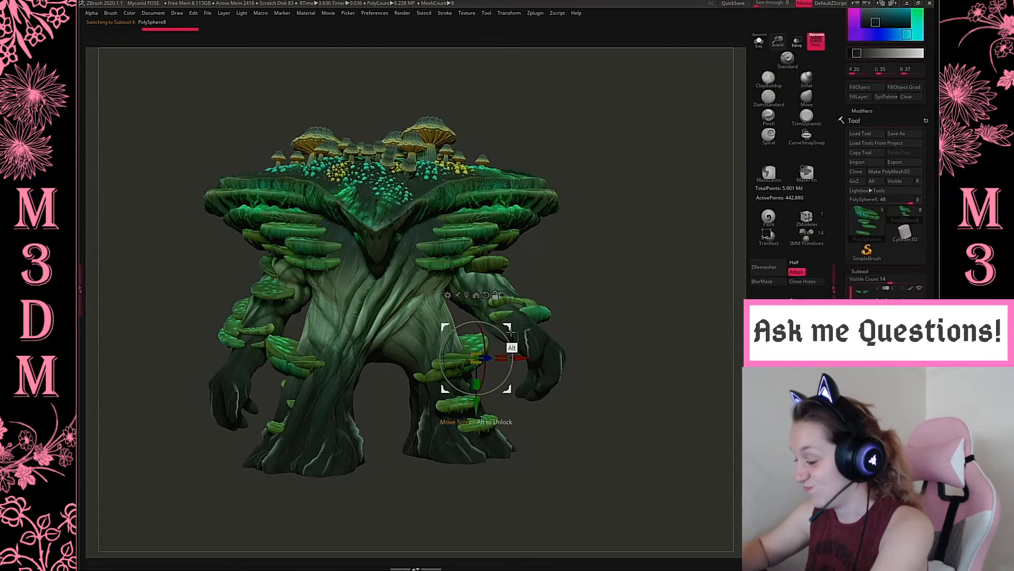
left_click_drag(513, 329, 546, 423, "alt")
left_click_drag(461, 363, 653, 357, "alt")
left_click_drag(472, 364, 485, 364)
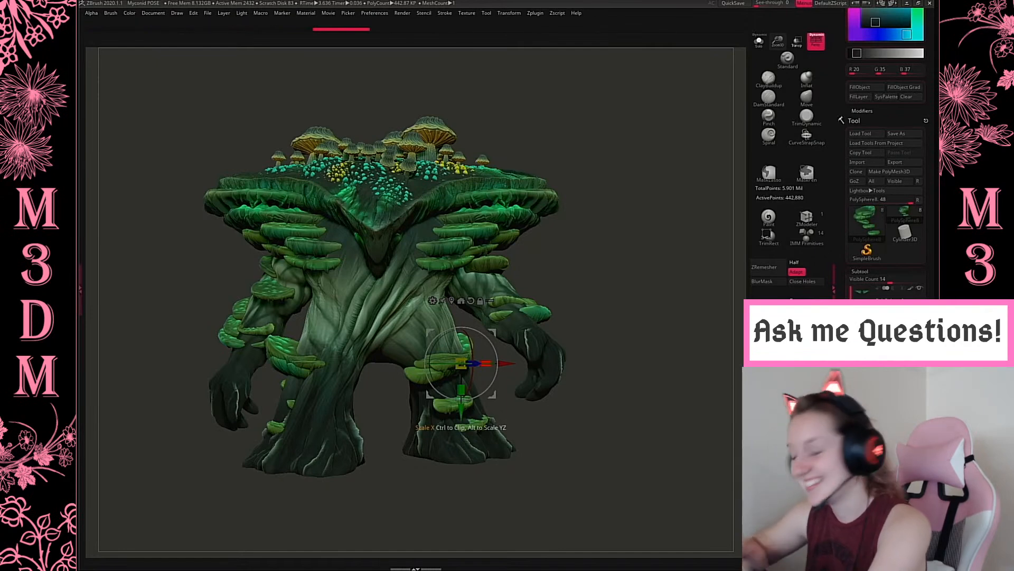
left_click_drag(655, 292, 531, 288)
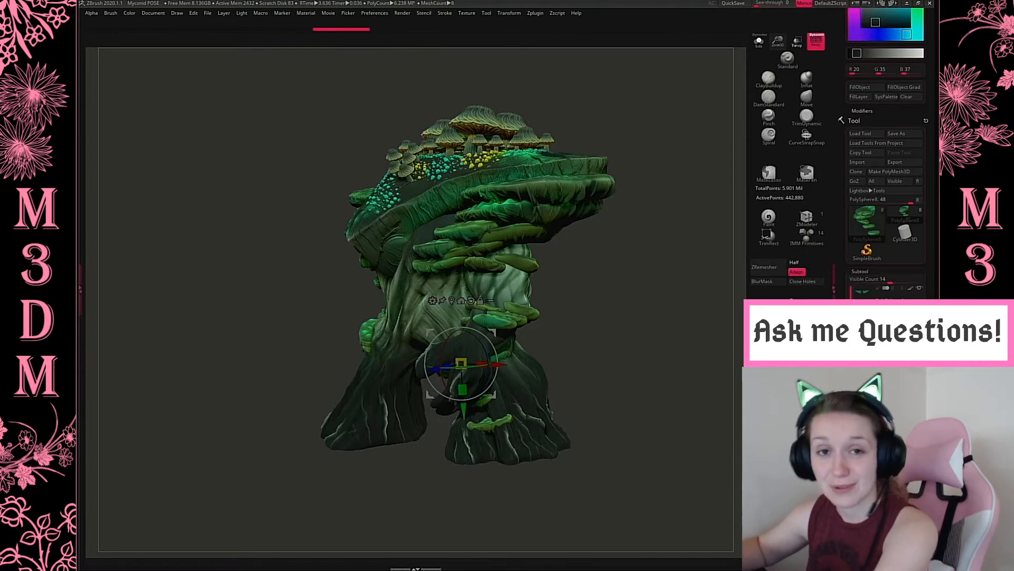
left_click_drag(565, 287, 504, 336)
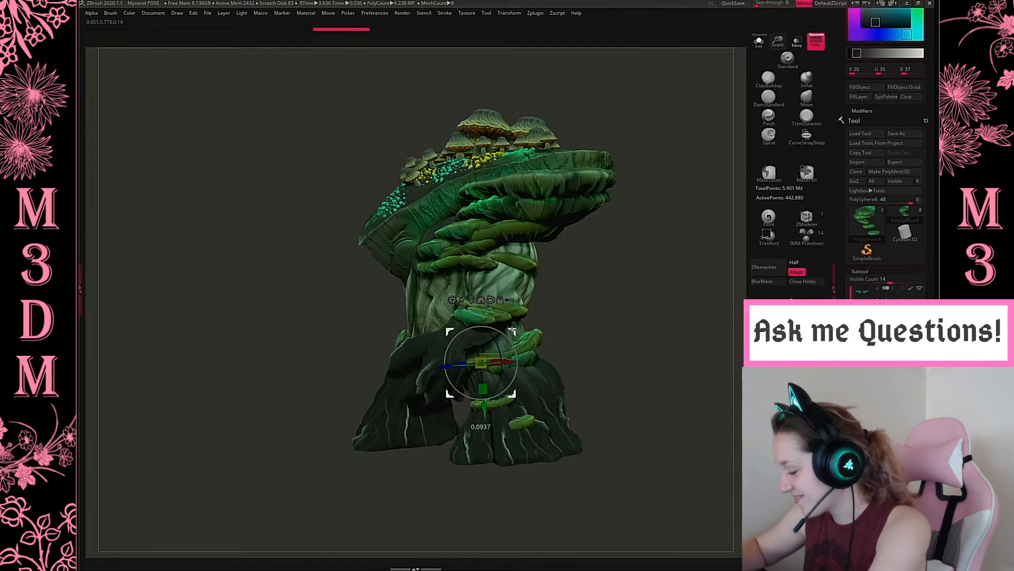
left_click_drag(613, 310, 649, 315, "shift")
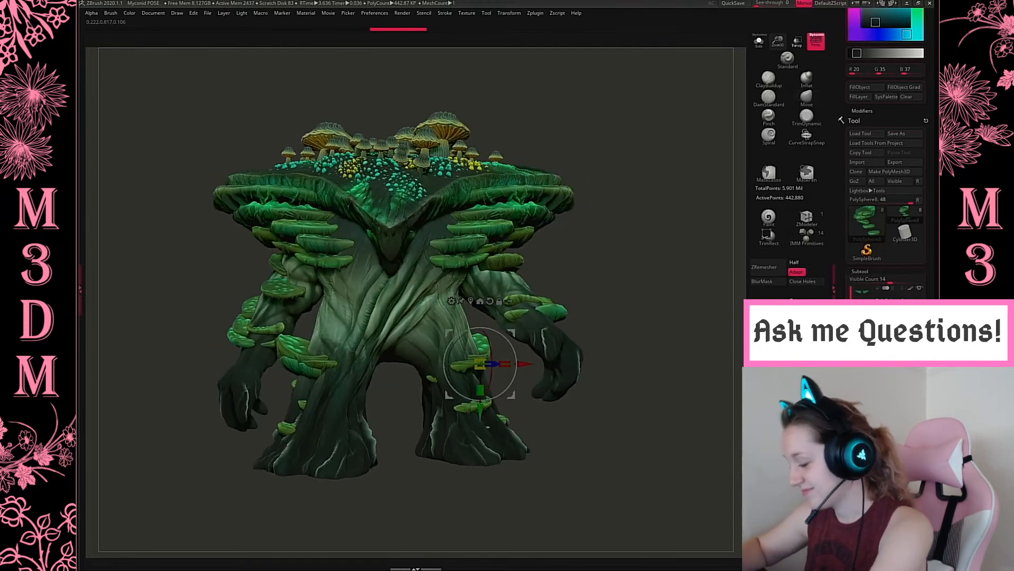
mouse_move(464, 364)
left_mouse_down()
mouse_move(484, 365)
mouse_move(460, 365)
left_mouse_up()
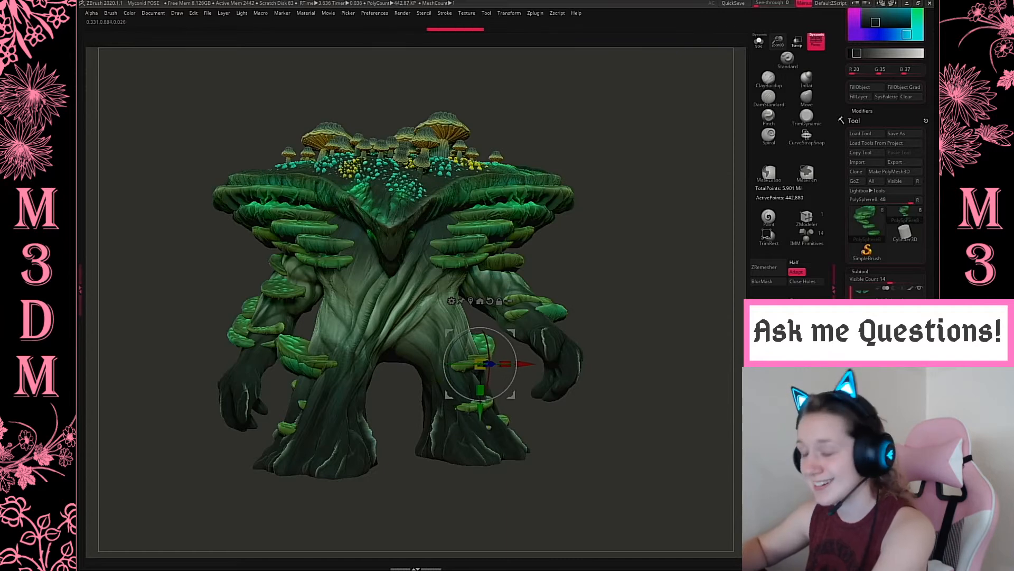
key("q")
left_click_drag(641, 310, 577, 287)
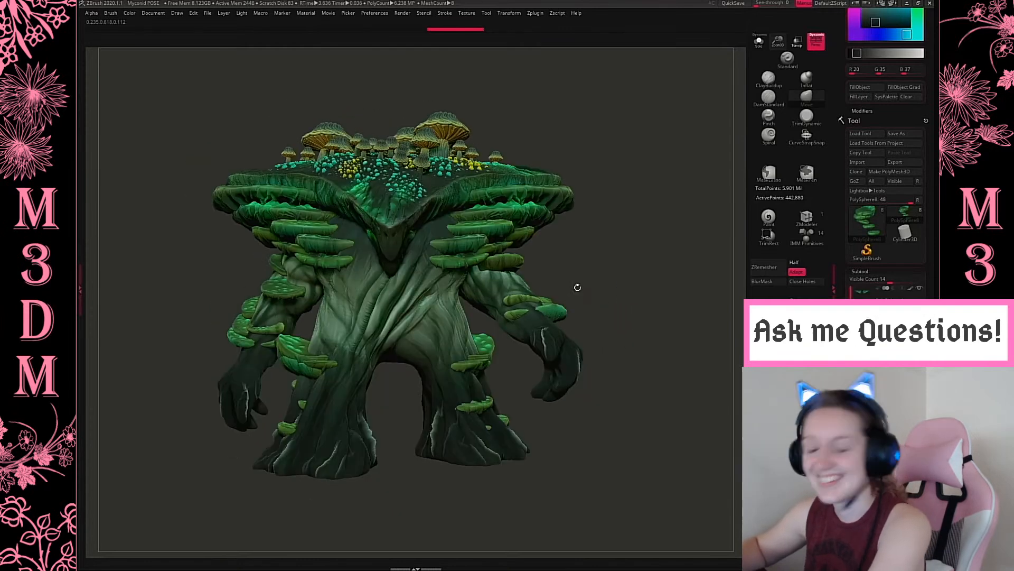
key("w")
left_click(461, 331, "alt")
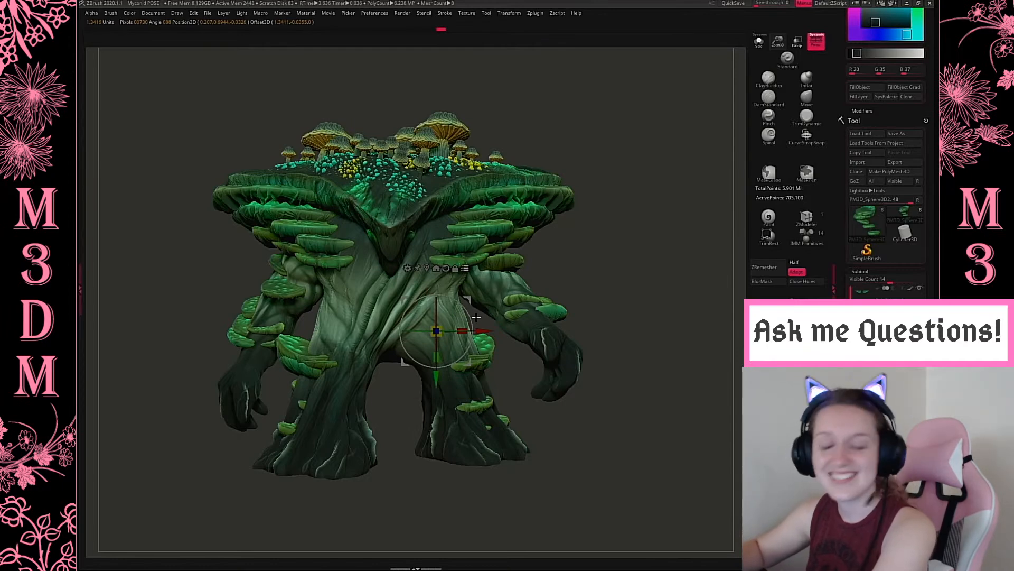
left_click_drag(454, 332, 463, 333)
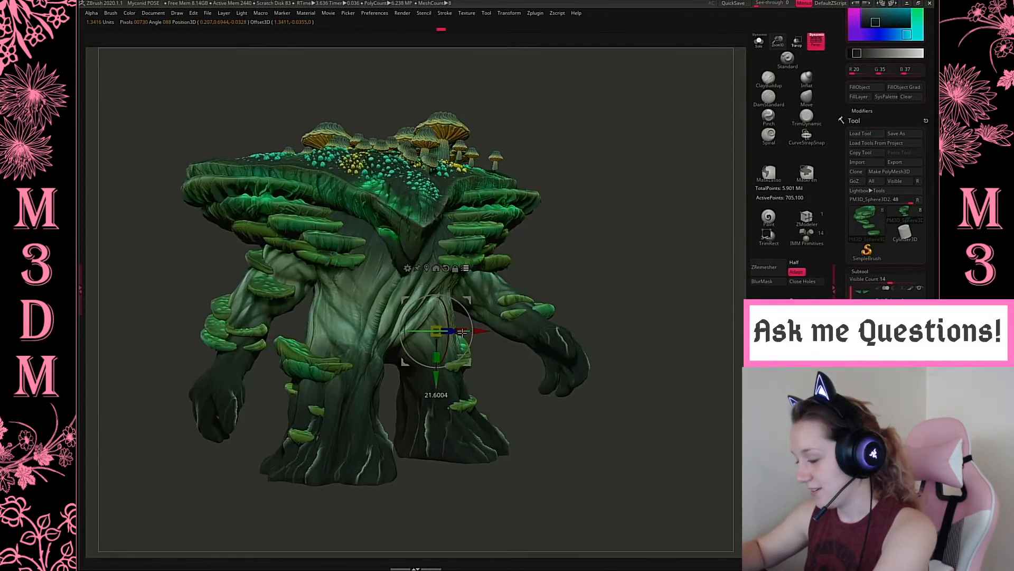
key("ctrl+z")
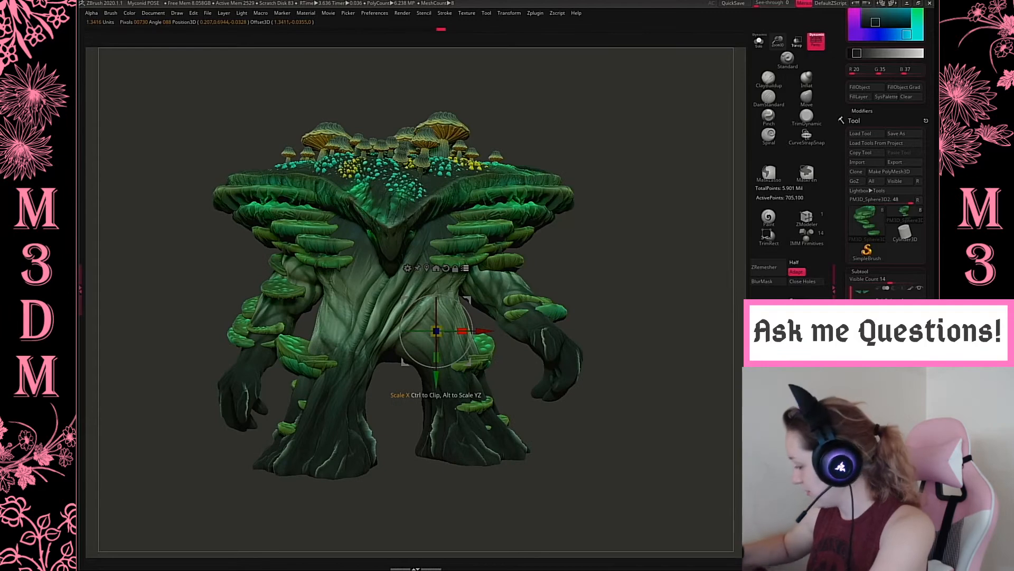
key("ctrl+z")
key("ctrl+shift+z")
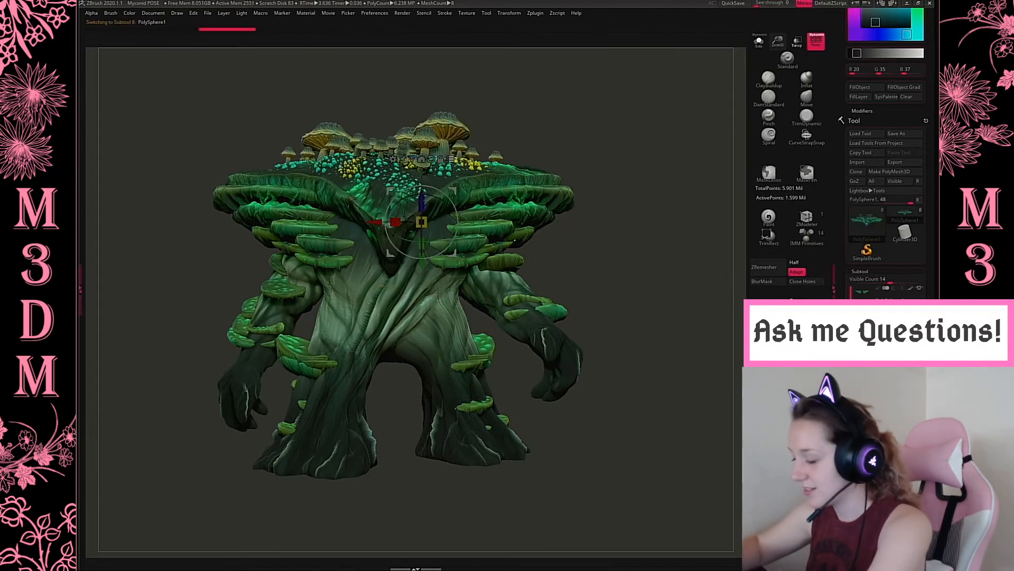
Select the shelf fungi around the cap, place the gizmo on them, and rotate them slightly about the Y axis.
left_click_drag(450, 194, 486, 293, "alt")
key("ctrl+shift+z")
key("ctrl+shift+z")
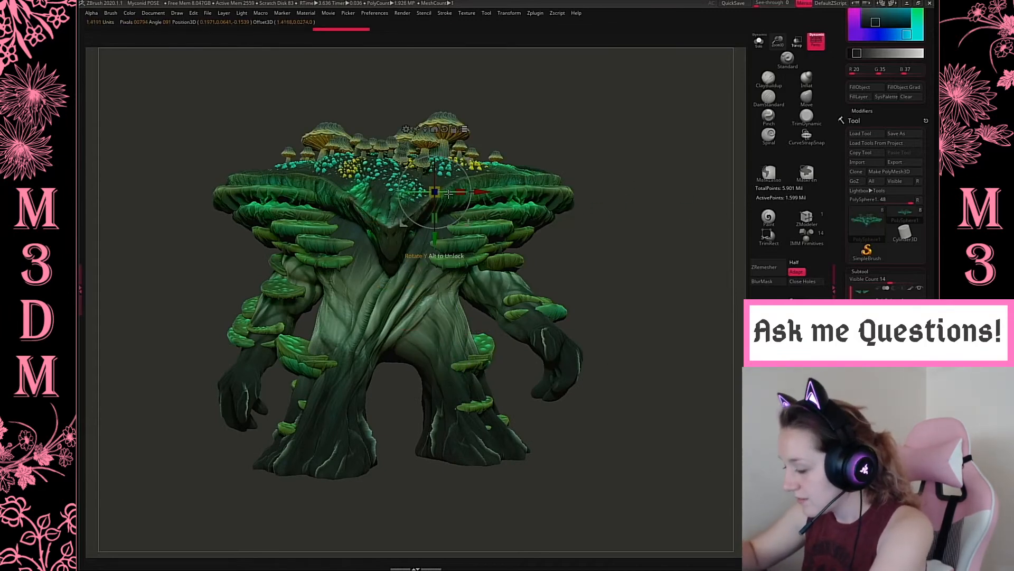
left_click_drag(460, 196, 465, 205)
key("q")
Select the shelf fungi on the outstretched arm and bring up their transform gizmo for repositioning.
left_click_drag(661, 264, 697, 270, "alt")
left_click(572, 340, "alt")
left_click_drag(640, 284, 561, 286)
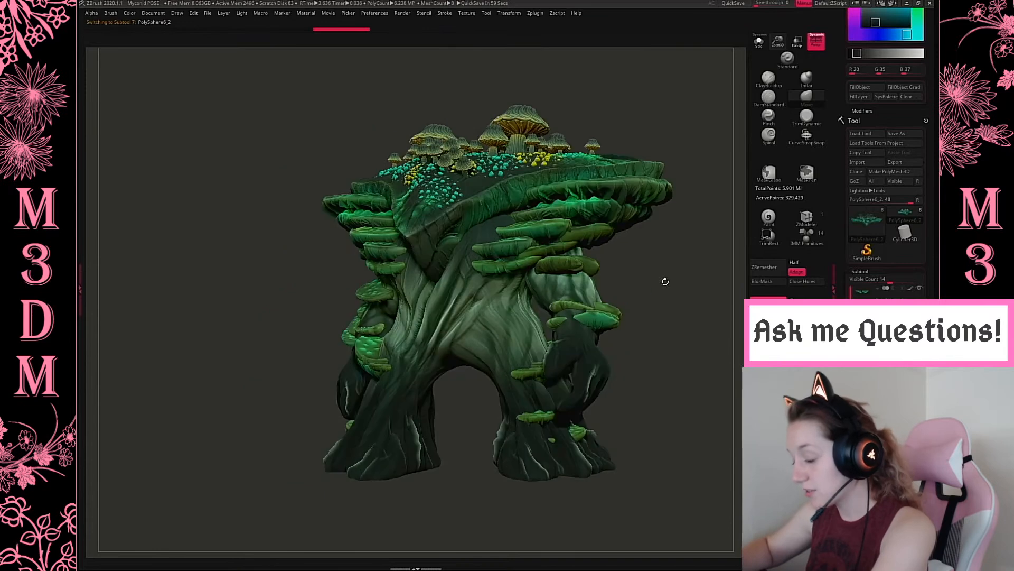
left_click_drag(676, 335, 597, 301)
key("w")
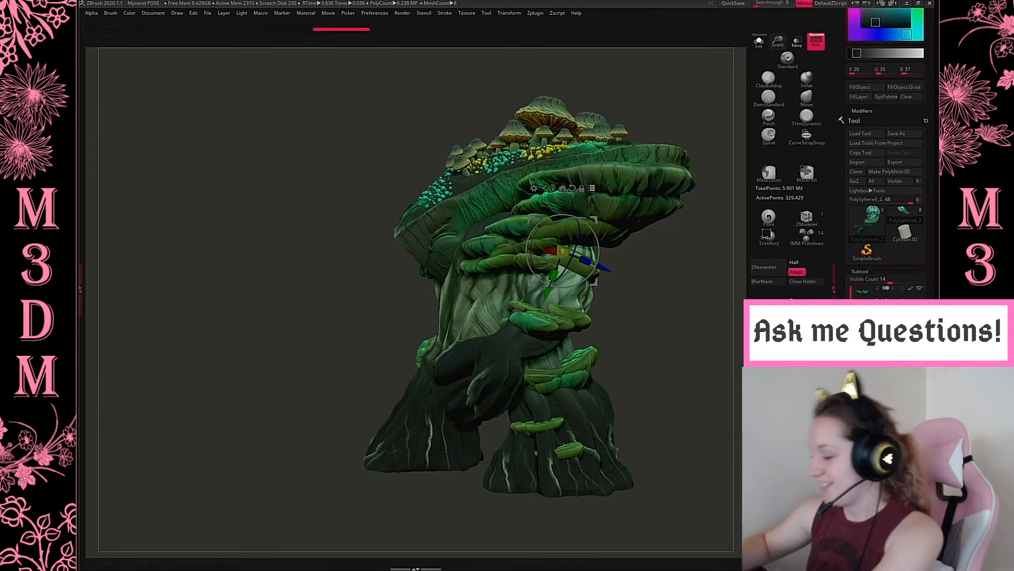
left_click_drag(686, 330, 643, 321)
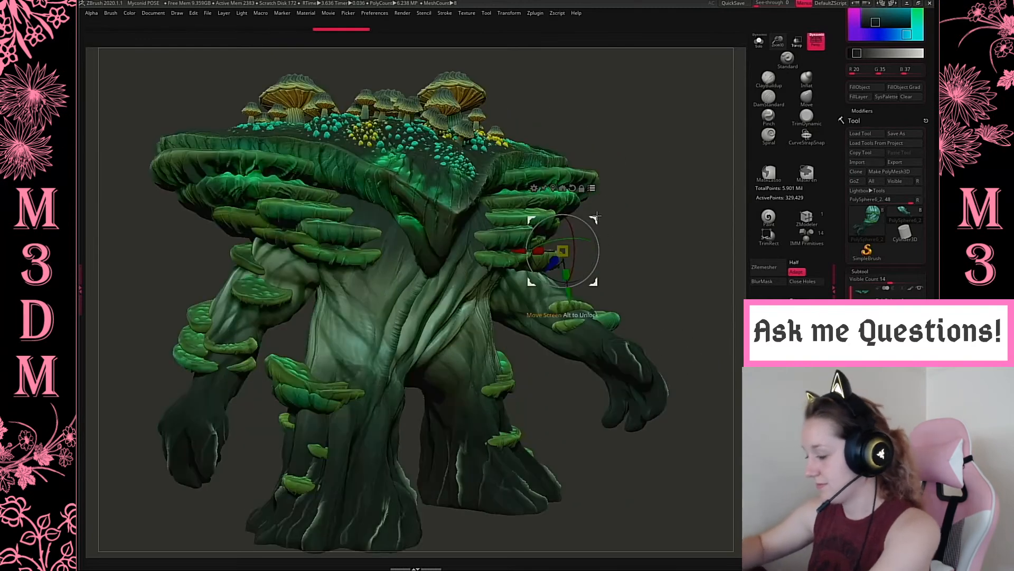
Place the transform gizmo at the shoulder of the arm on the creature's left, lined up in side view.
left_click(590, 263, "alt")
key("q")
key("w")
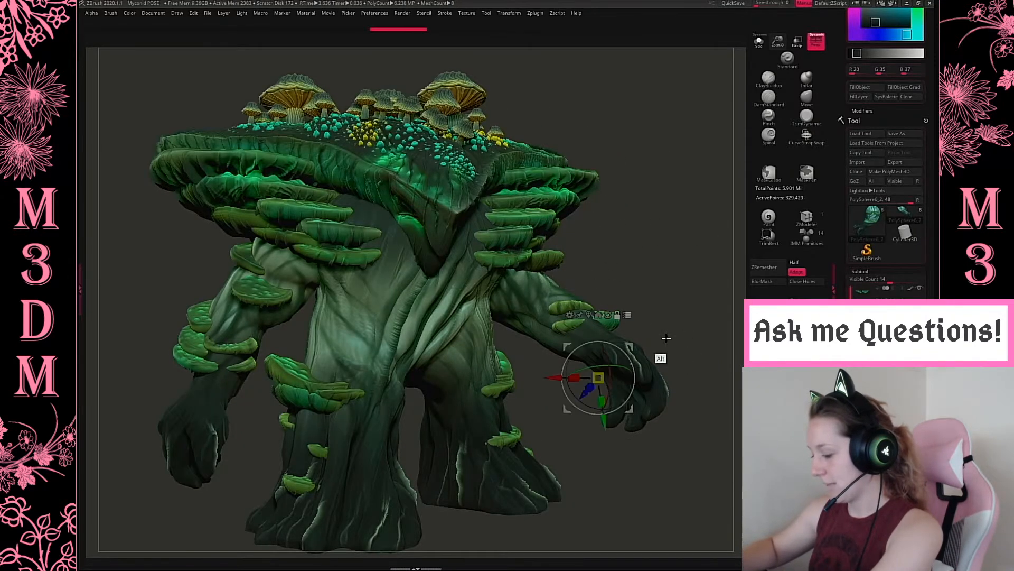
left_click_drag(658, 300, 555, 327)
left_click_drag(701, 375, 589, 321, "shift")
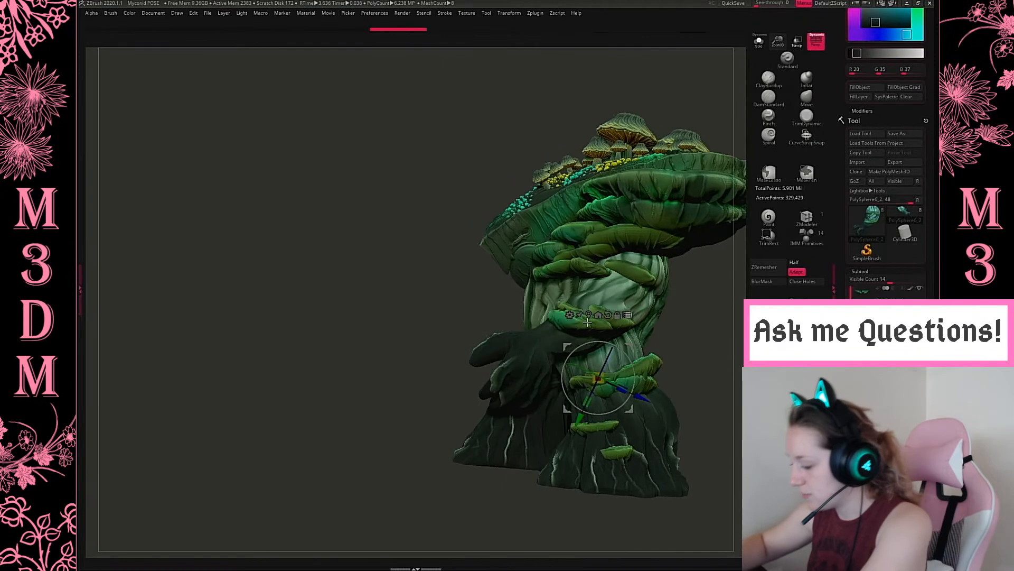
left_click_drag(662, 321, 691, 388)
left_click_drag(600, 467, 714, 404)
left_click_drag(626, 328, 597, 420, "alt")
left_click(522, 266, "alt")
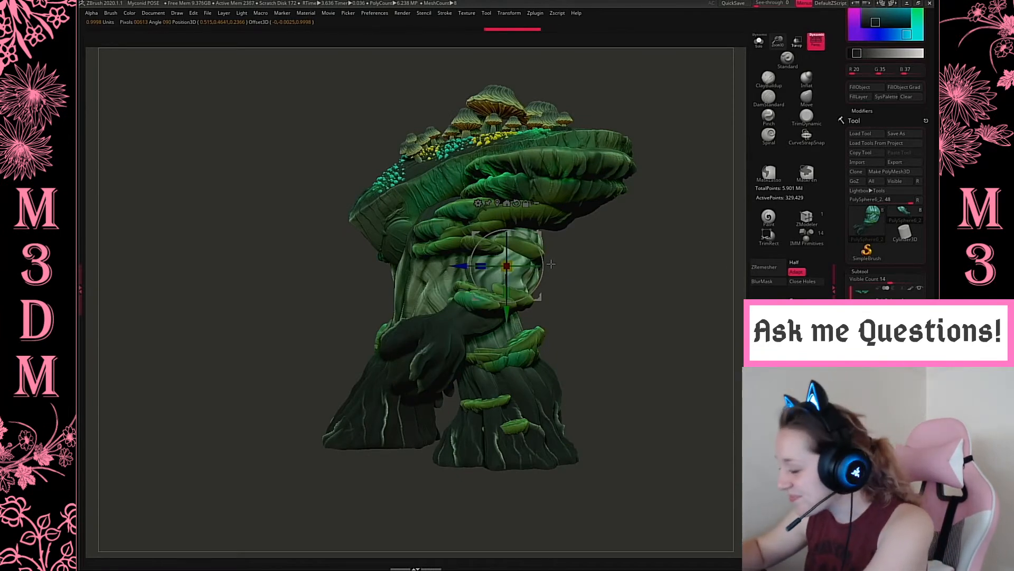
Swing that arm slightly backward at the shoulder and compare the pose with its previous state from the front.
key("shift+f")
key("ctrl+z")
key("q")
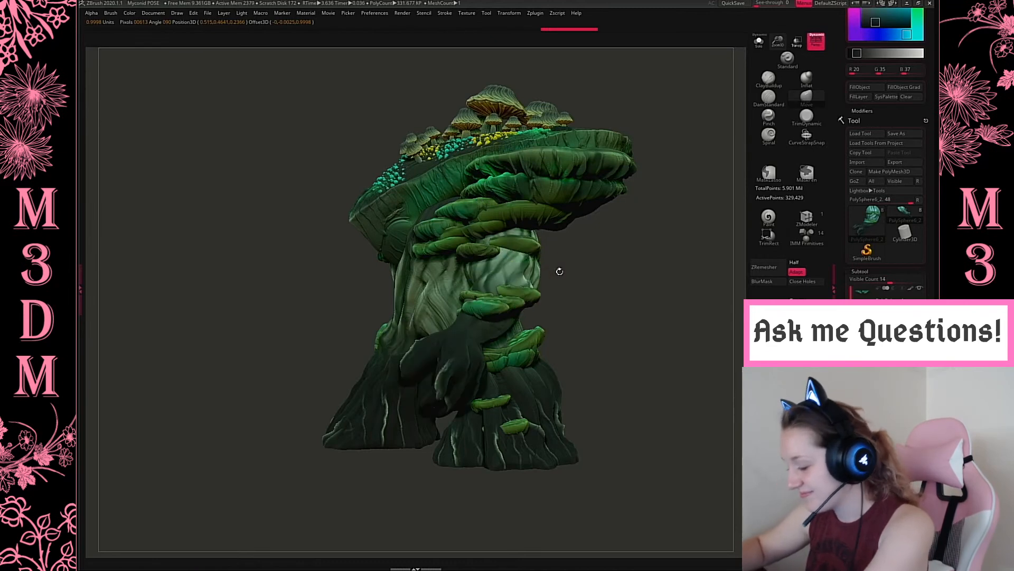
mouse_move(666, 313)
left_mouse_down()
mouse_move(669, 295)
mouse_move(666, 308)
left_mouse_up()
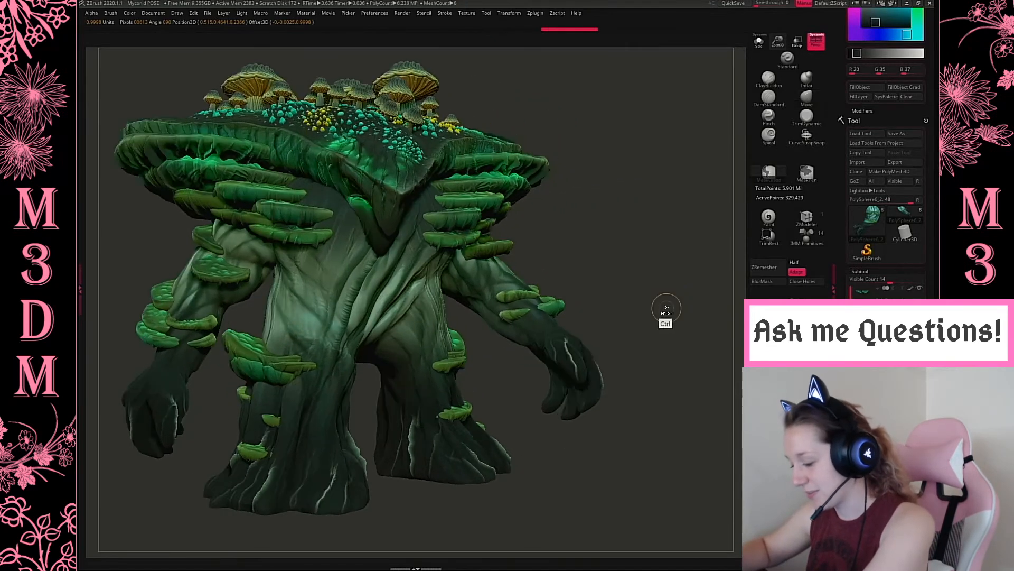
key("ctrl+z")
key("ctrl+shift+z")
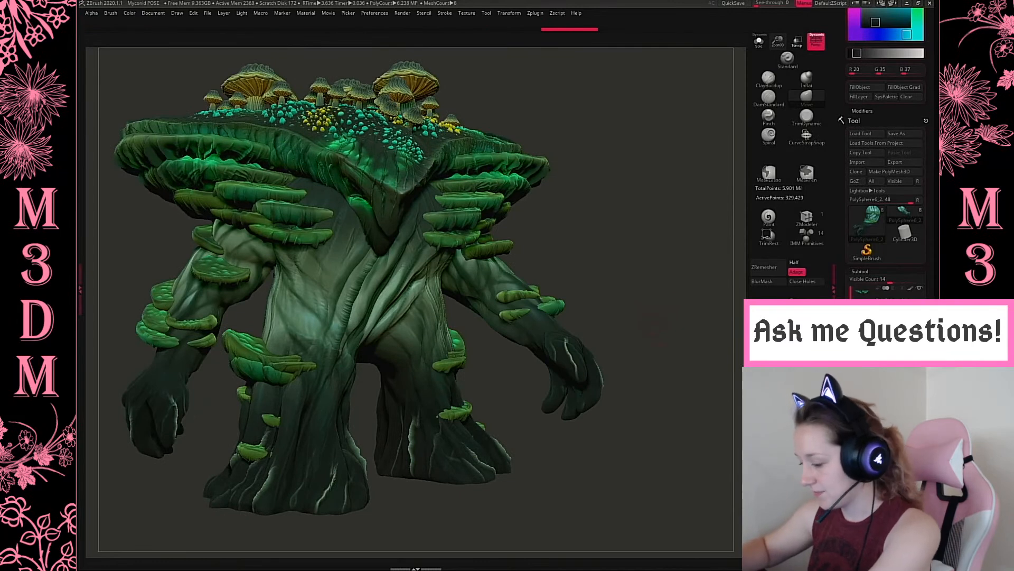
From the front view, rotate the creature's left arm about 10 degrees inward at the shoulder.
key("w")
mouse_move(532, 272)
left_mouse_down()
mouse_move(517, 278)
mouse_move(554, 252)
left_mouse_up()
left_click(537, 379)
left_click_drag(478, 254, 653, 489)
left_click_drag(508, 276, 504, 284)
key("q")
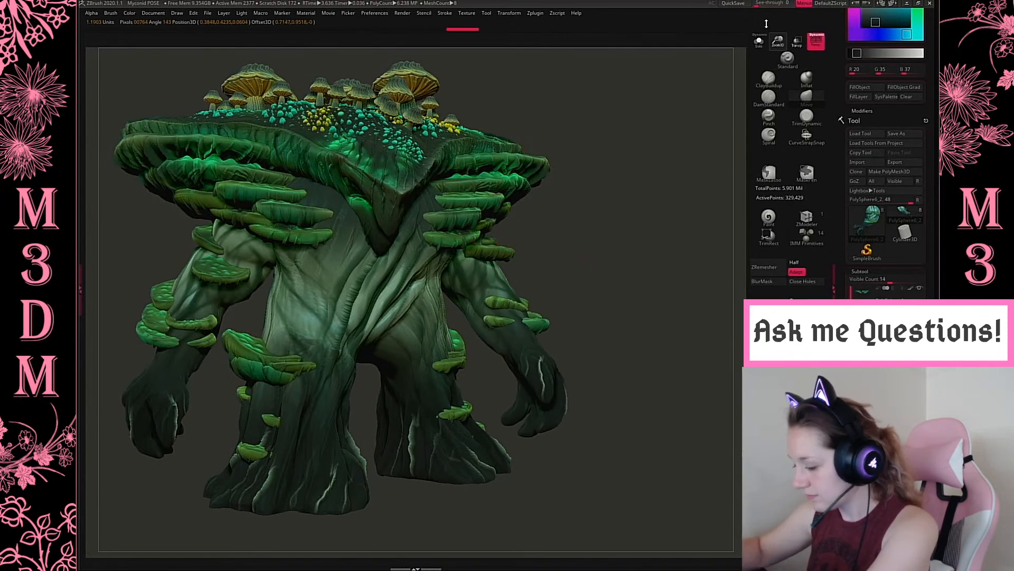
mouse_move(766, 23)
left_mouse_down()
mouse_move(611, 270)
mouse_move(623, 279)
left_mouse_up()
key("ctrl+z")
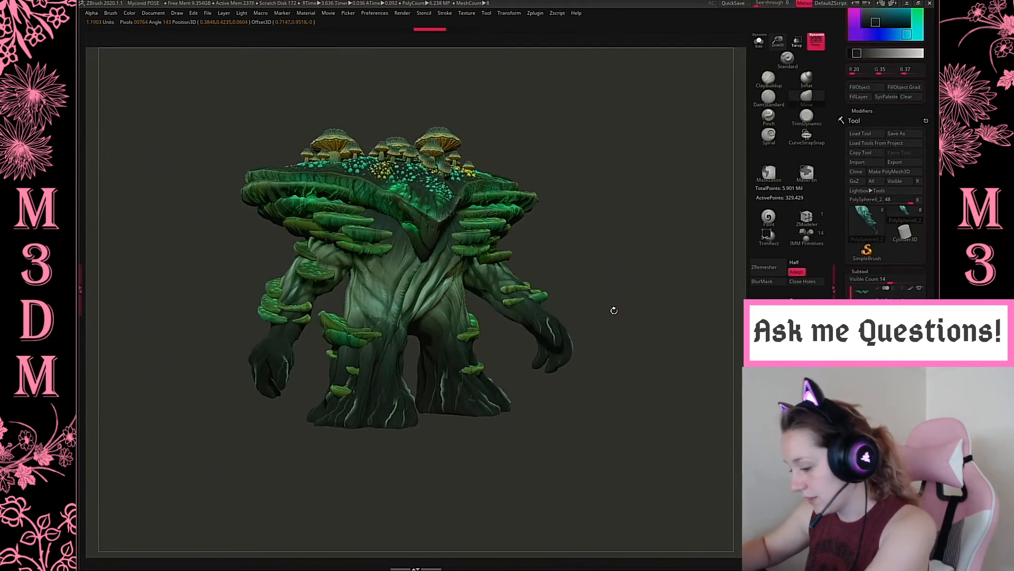
key("w")
left_click_drag(523, 273, 519, 279)
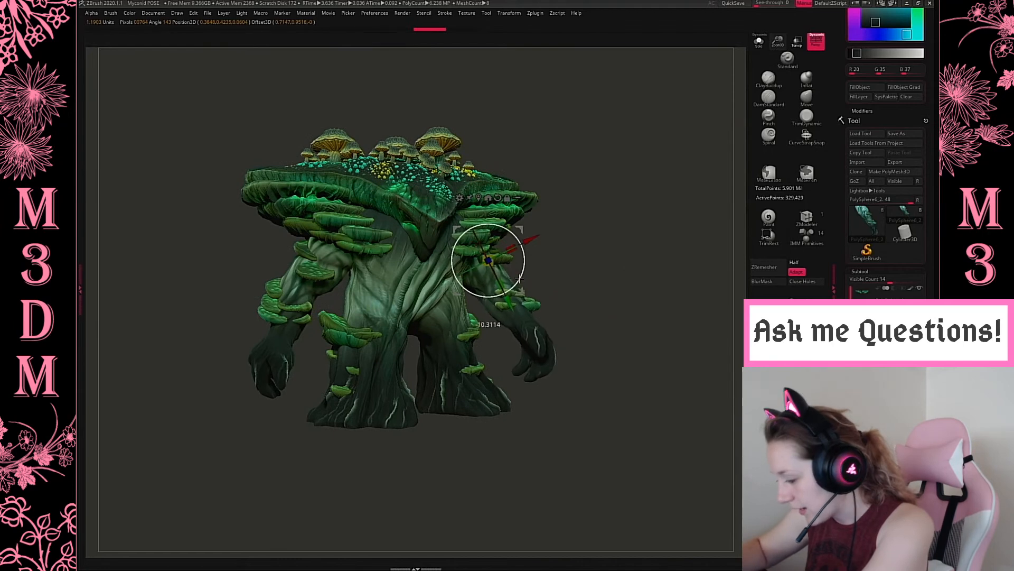
Select the opposite arm, place the gizmo at its shoulder, and rotate the arm slightly toward the body.
left_click(347, 271, "alt")
mouse_move(646, 238)
left_mouse_down()
mouse_move(630, 240)
mouse_move(649, 247)
left_mouse_up()
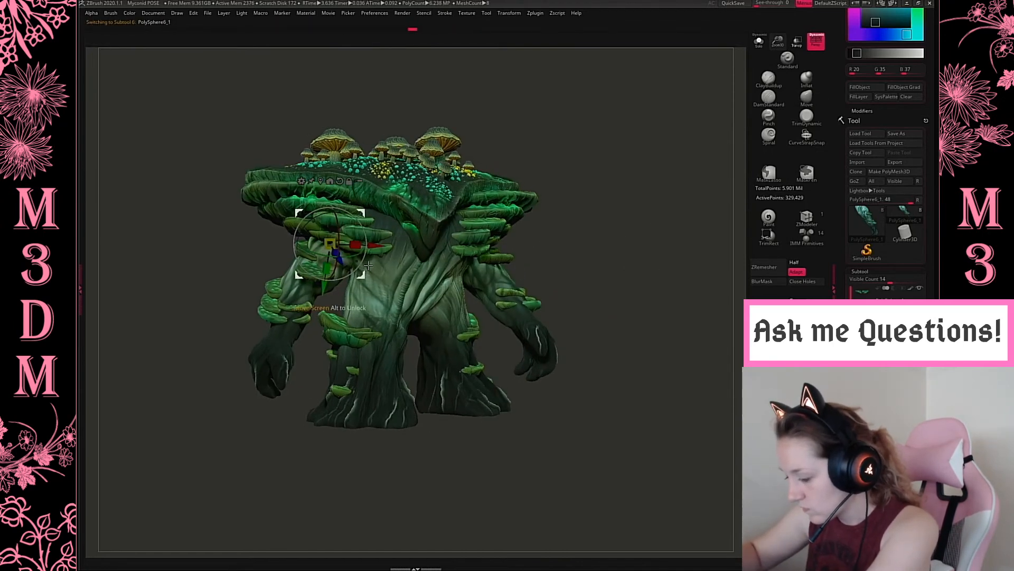
left_click(345, 284, "alt")
left_click_drag(336, 256, 607, 292, "alt")
left_click_drag(369, 272, 369, 272)
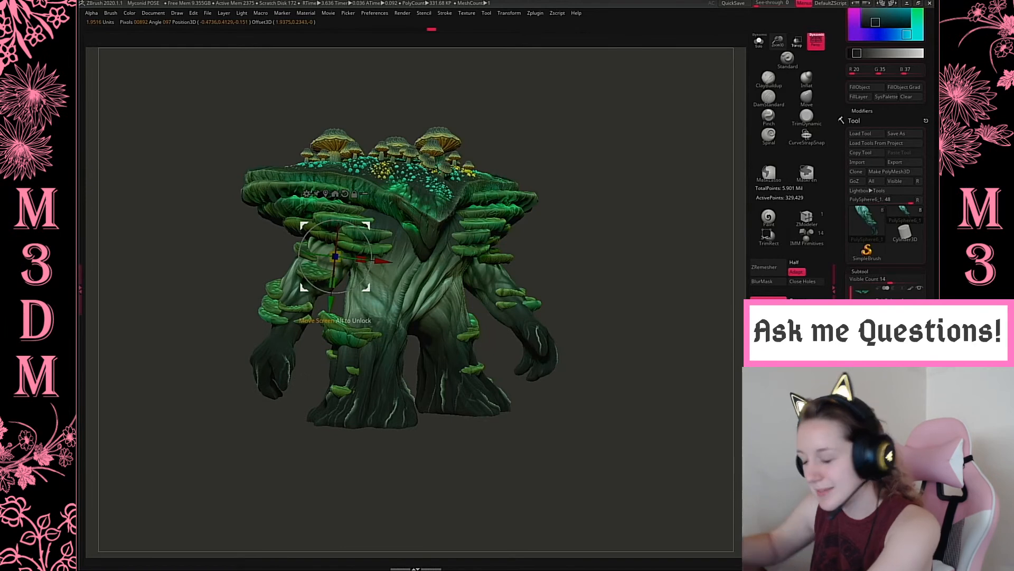
left_click_drag(368, 224, 374, 227)
key("q")
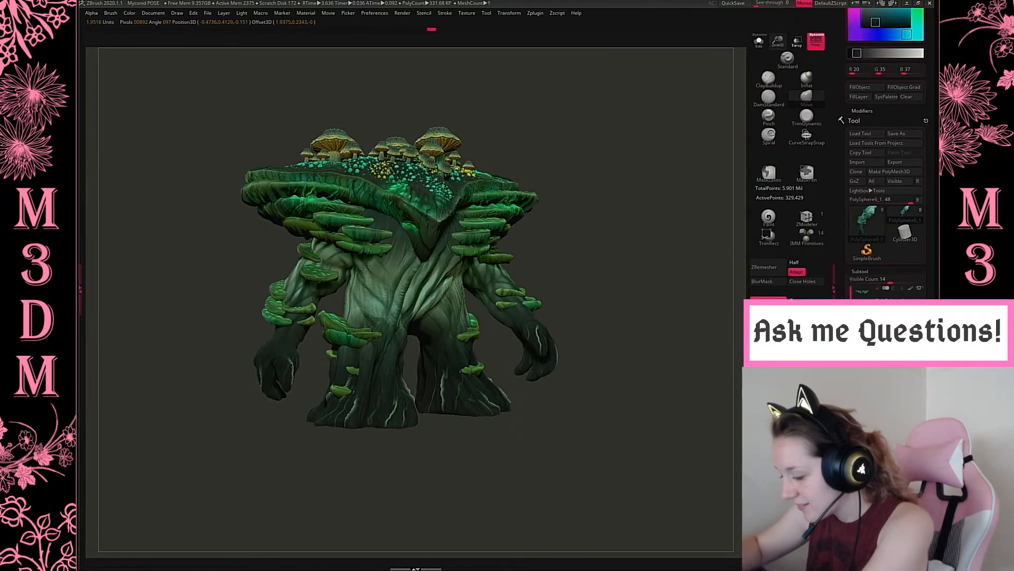
Select the body and adjust the shape of the lower leg with the Move brush.
left_click_drag(646, 261, 663, 288)
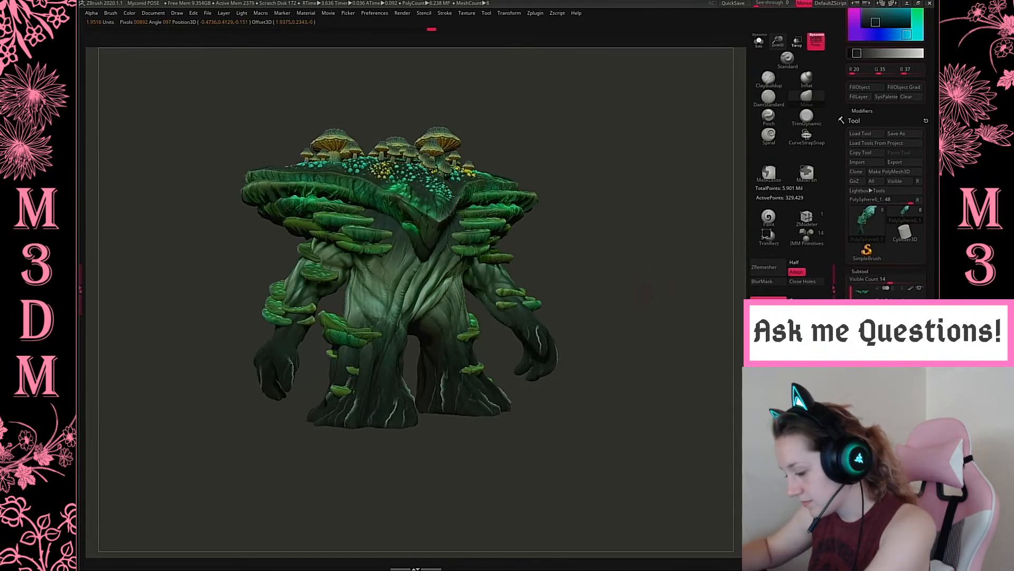
left_click(425, 365, "alt")
left_click_drag(663, 233, 657, 299)
key("space")
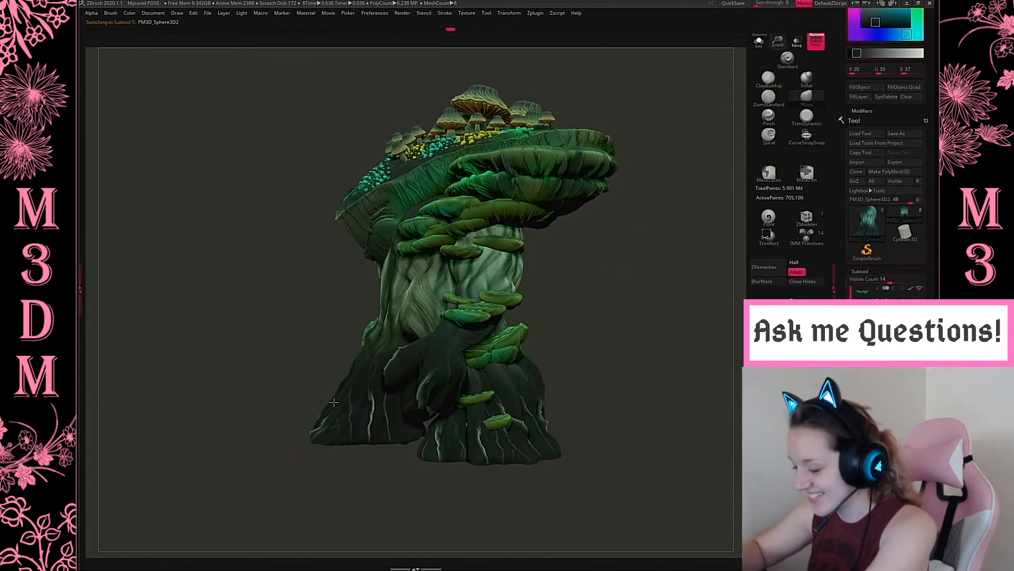
left_click_drag(347, 400, 371, 367)
left_click_drag(649, 345, 646, 312)
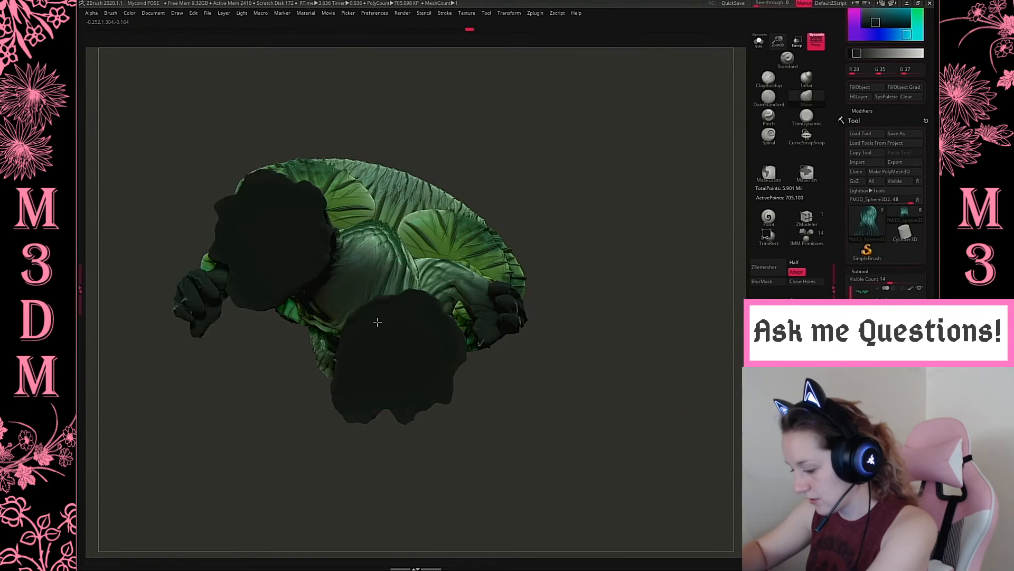
Pinch the creases on the creature's upper back to sharpen them.
mouse_move(663, 317)
left_mouse_down("shift")
mouse_move(663, 344)
mouse_move(645, 324)
mouse_move(612, 319)
mouse_move(655, 319)
mouse_move(625, 286)
left_mouse_up("shift")
key("space")
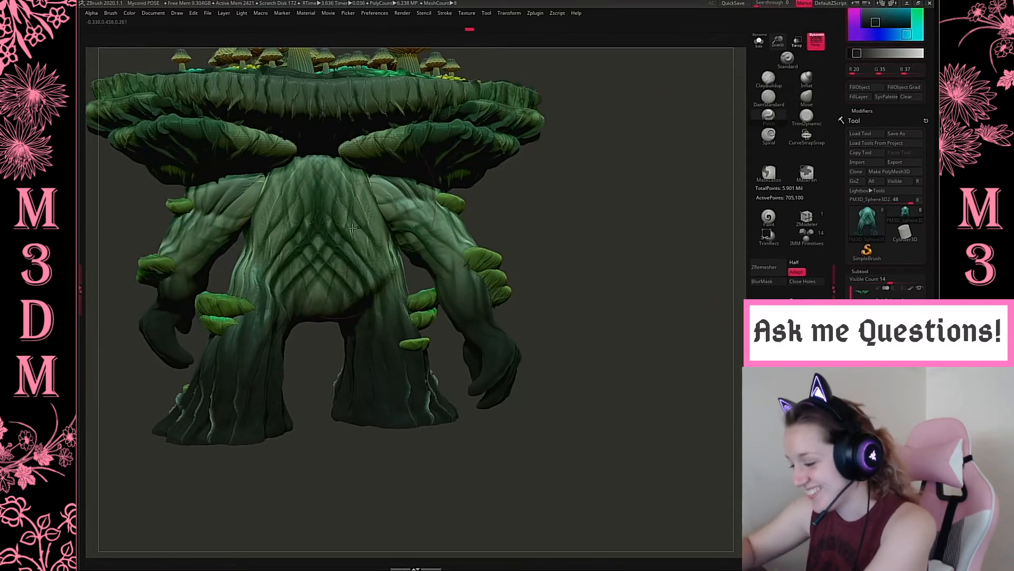
key("space")
mouse_move(338, 216)
left_mouse_down()
mouse_move(323, 197)
mouse_move(330, 182)
left_mouse_up()
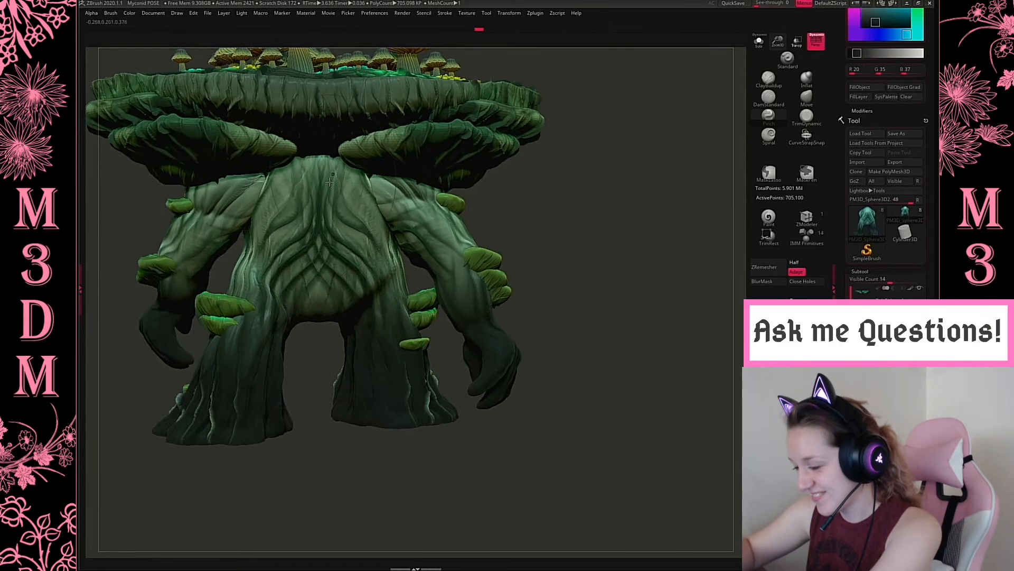
Inspect the left arm from several sides and check the body's polygroups with the polyframe display.
left_click_drag(660, 221, 683, 224, "alt")
left_click(431, 219, "alt")
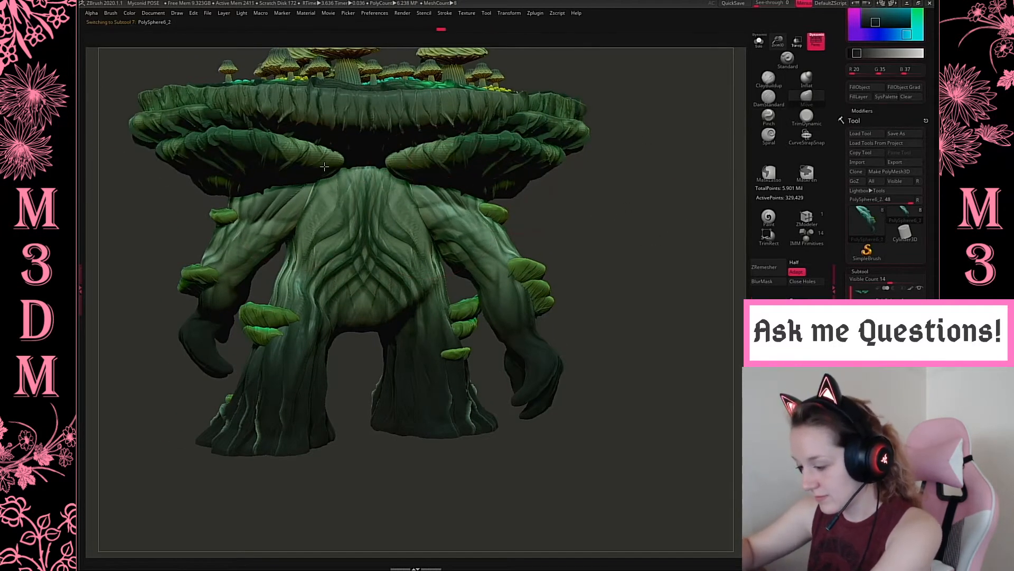
left_click_drag(635, 277, 609, 257)
left_click_drag(607, 295, 644, 297, "alt")
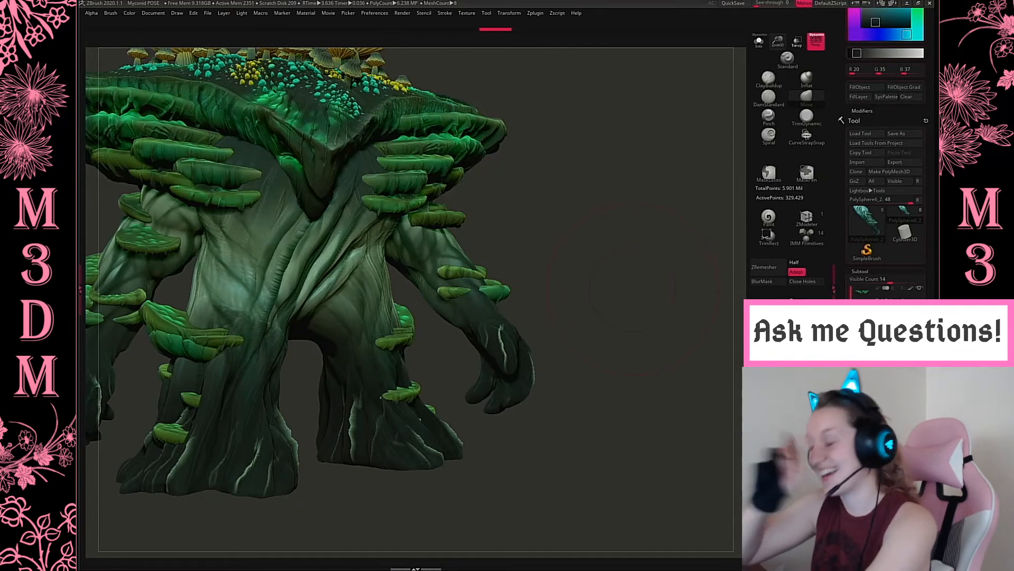
left_click_drag(776, 36, 777, 51)
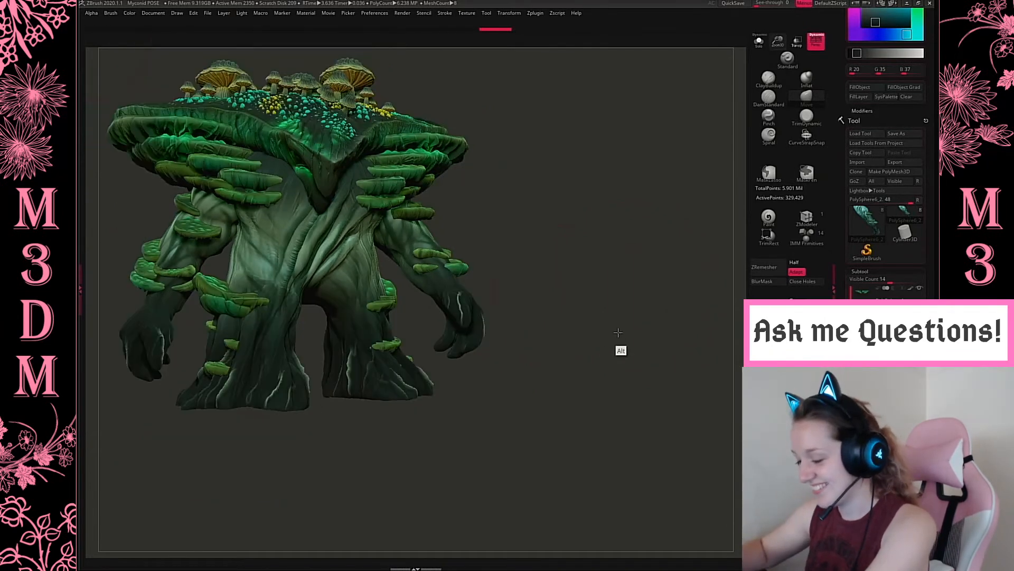
left_click_drag(572, 299, 638, 349, "alt")
left_click(350, 453, "alt")
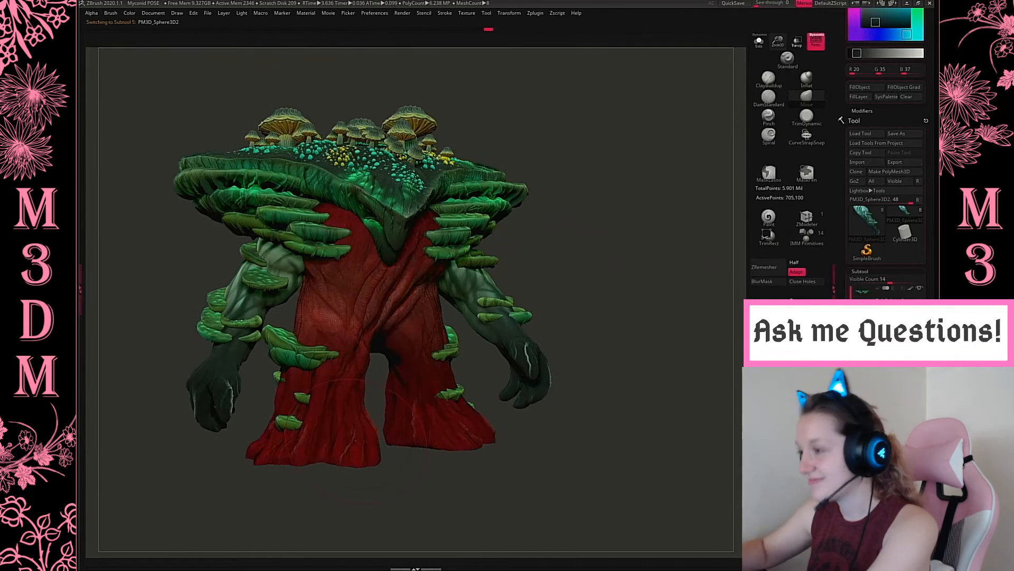
key("shift+f")
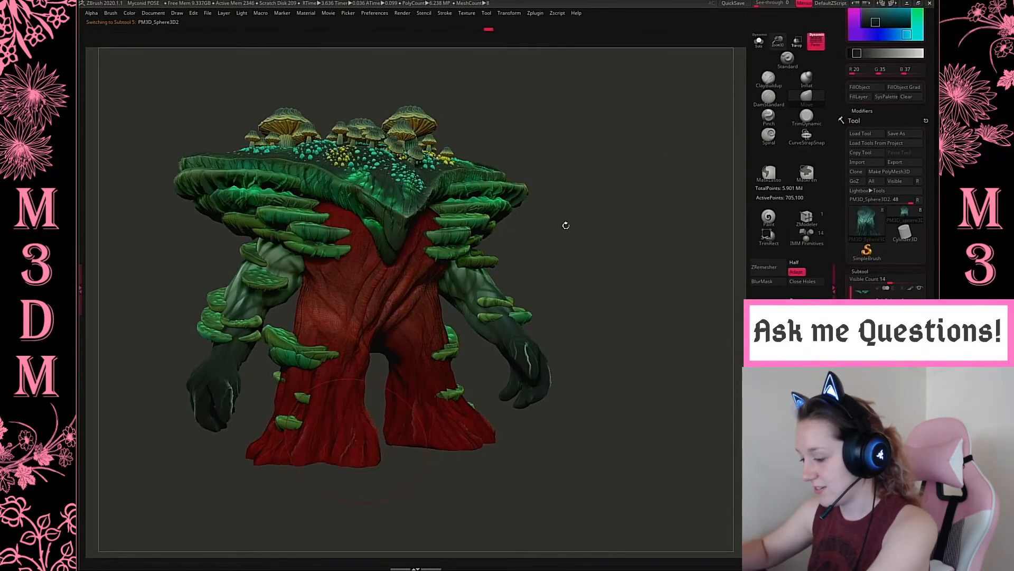
key("space")
key("shift+f")
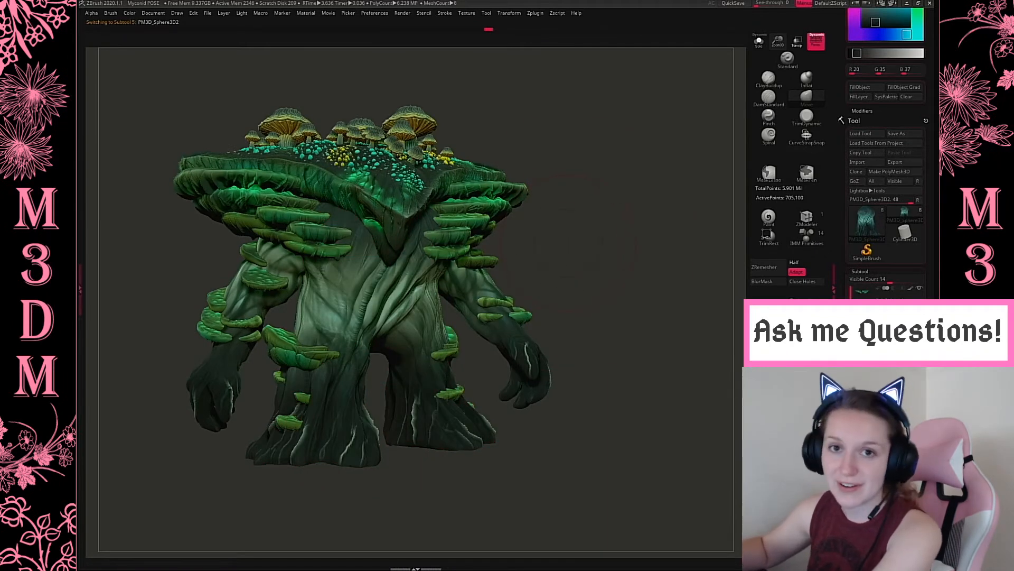
key("space")
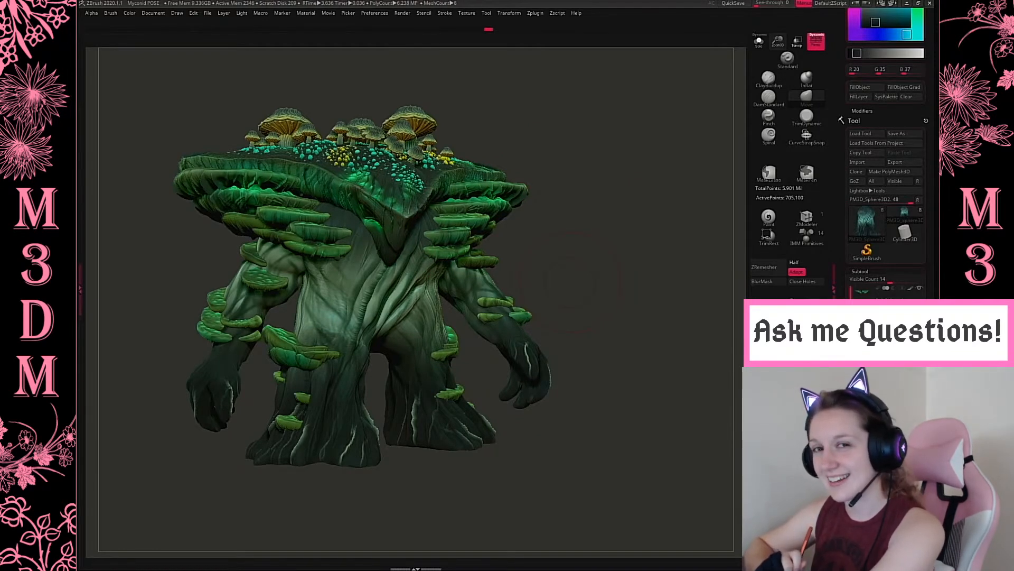
key("space")
Select the creature's right arm and examine the overall pose from several angles.
left_click(312, 291, "alt")
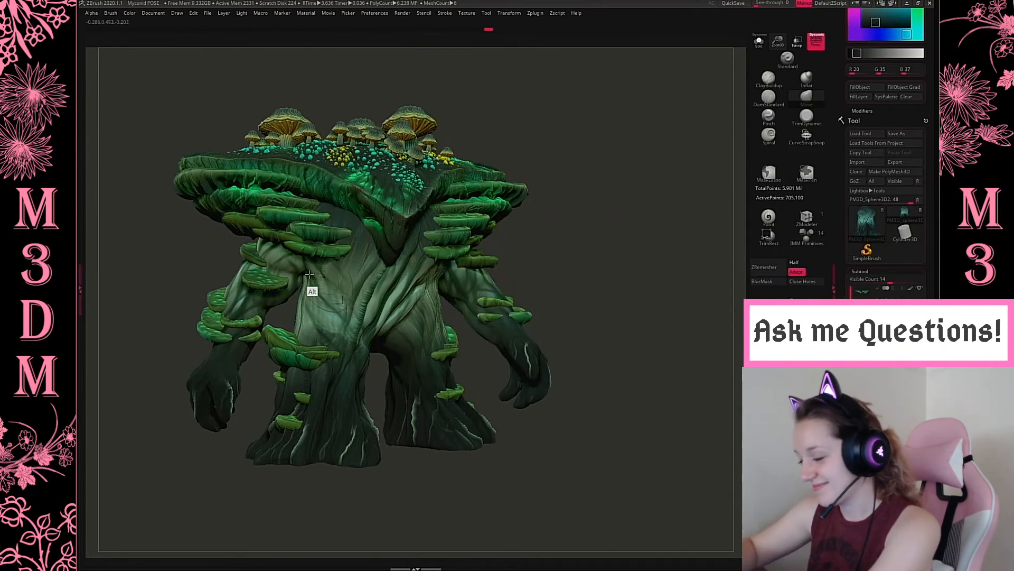
left_click_drag(615, 202, 665, 206)
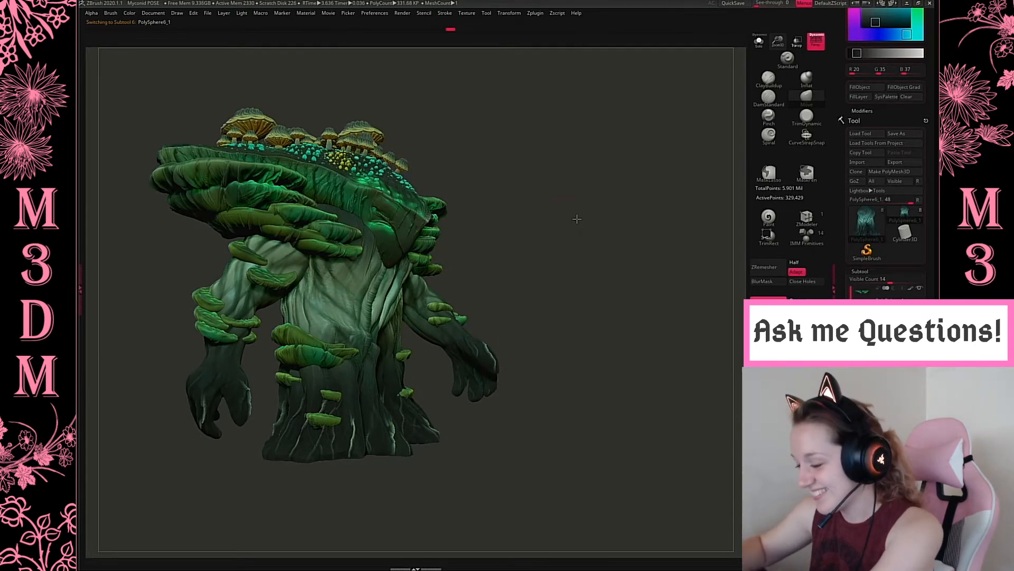
left_click_drag(577, 219, 317, 258)
left_click_drag(579, 275, 628, 294)
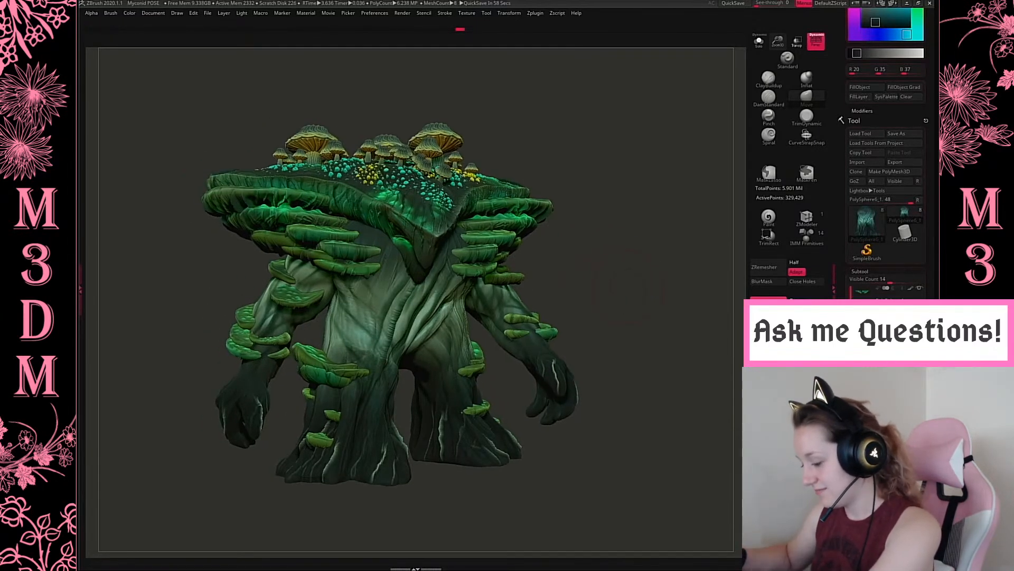
left_click_drag(660, 442, 674, 439, "alt")
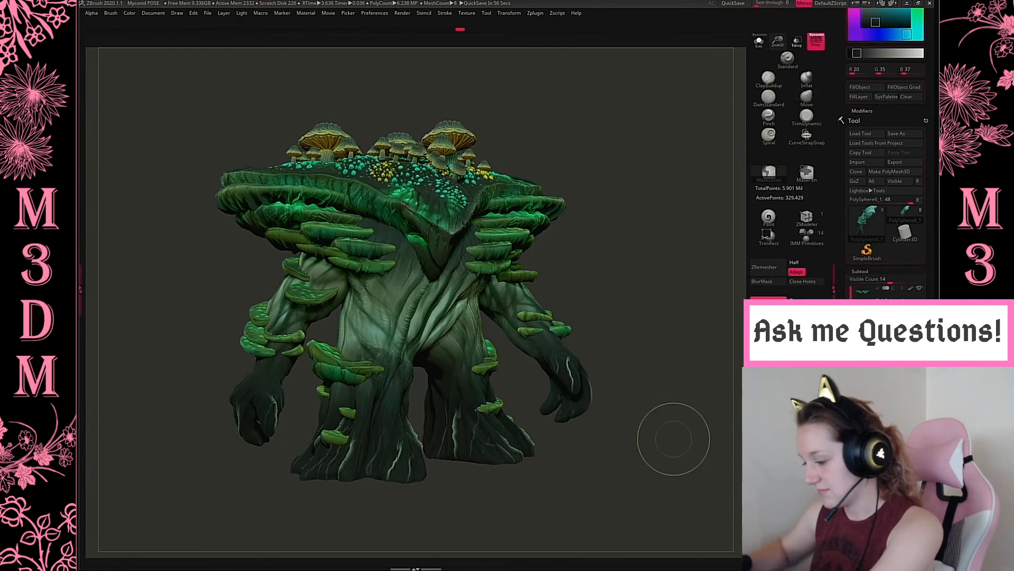
Save the project over the existing Myconid POSE file.
key("ctrl+s")
left_click(387, 119)
left_click(525, 272)
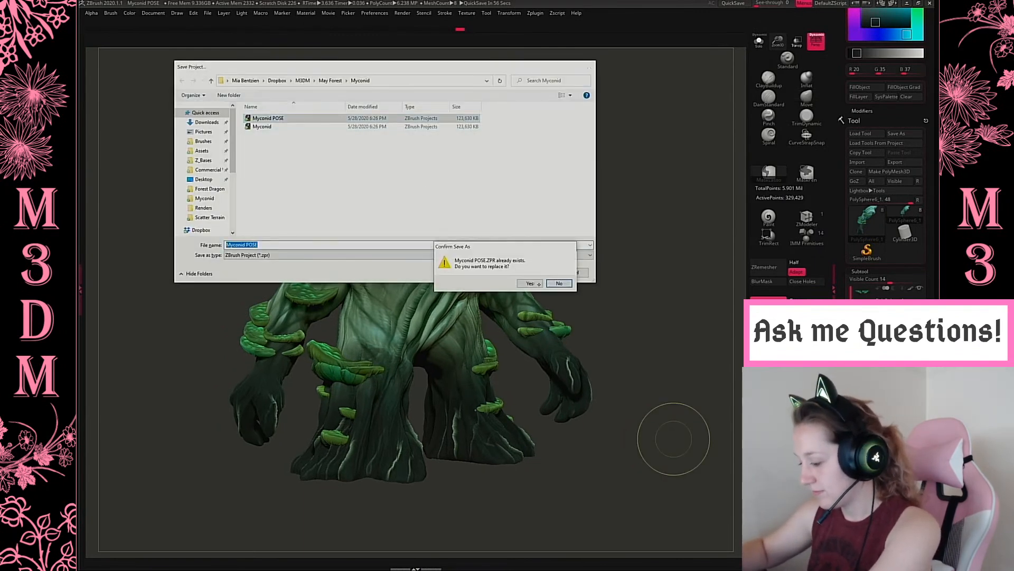
left_click(529, 282)
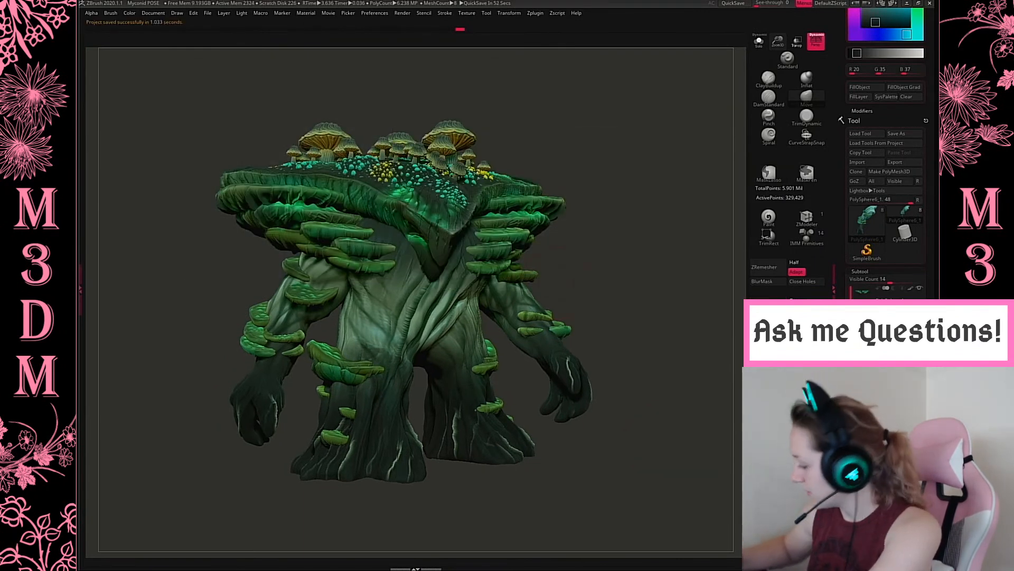
Turn off the painted colours on all subtools and choose a dark grey colour with RGB 72, 72, 72.
left_click(910, 288, "shift")
key("space")
left_click(437, 311)
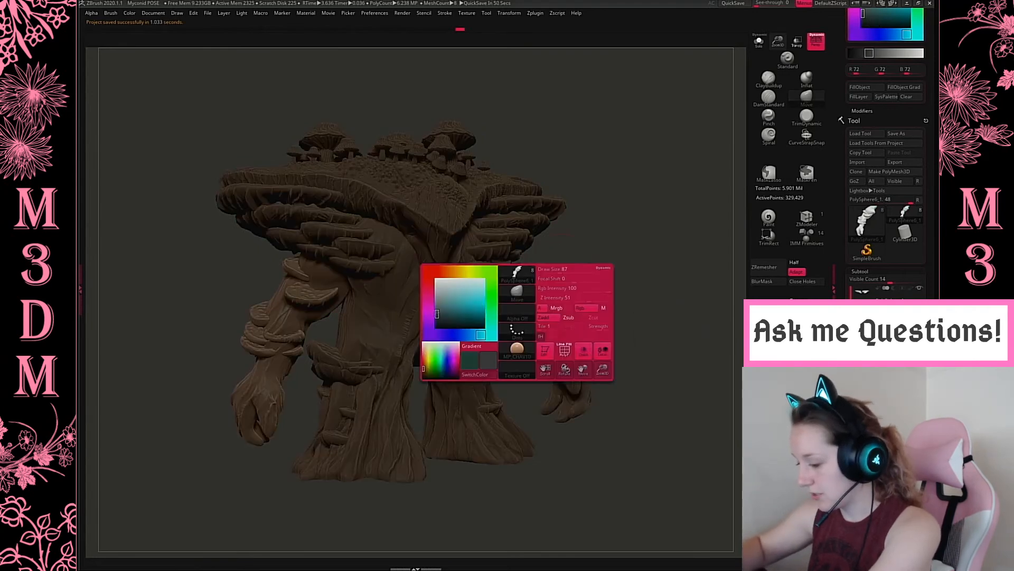
mouse_move(666, 321)
left_mouse_down()
mouse_move(646, 318)
mouse_move(687, 320)
mouse_move(647, 351)
mouse_move(710, 352)
mouse_move(707, 381)
left_mouse_up()
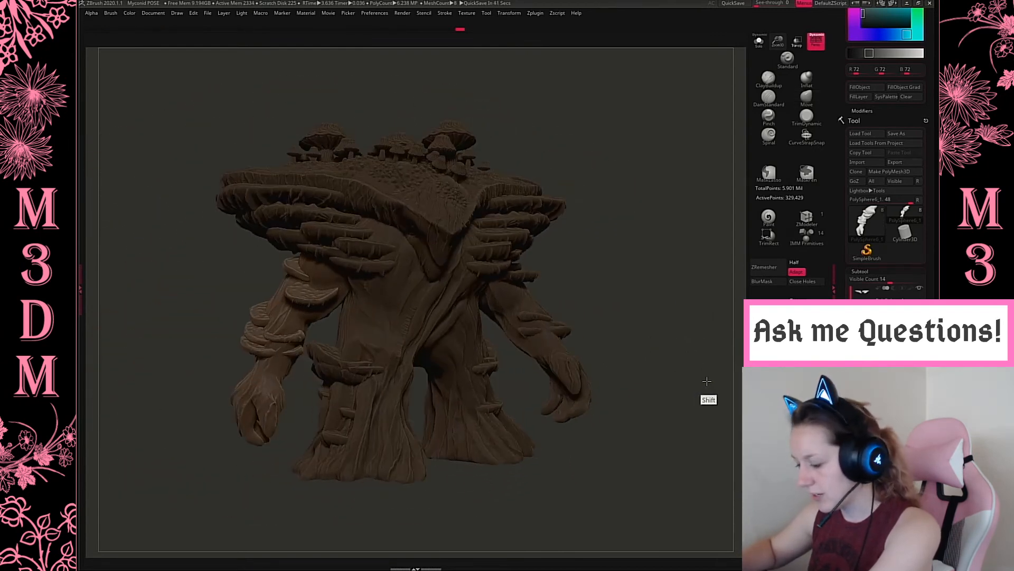
Select the body, undo its last change, and switch off its painted colours.
left_click(454, 317, "alt")
left_click_drag(778, 44, 671, 196)
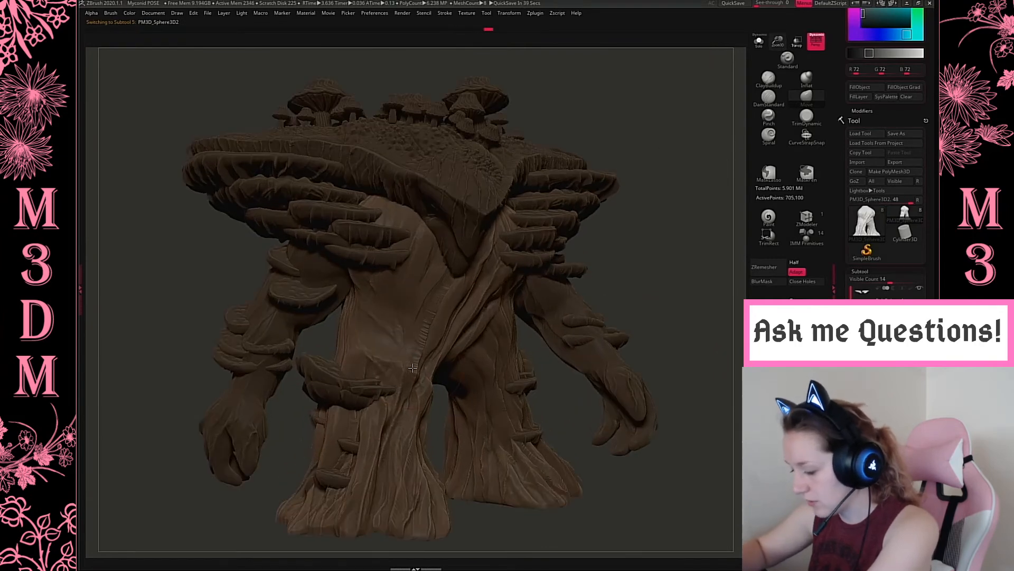
key("ctrl+z")
left_click_drag(653, 257, 597, 258)
key("shift+f")
key("shift+f")
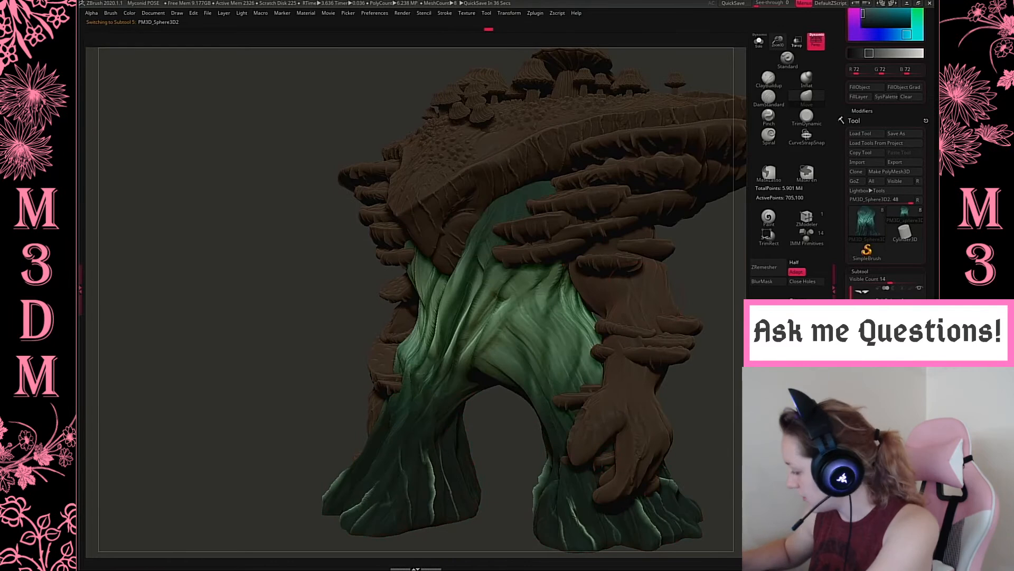
left_click(910, 388)
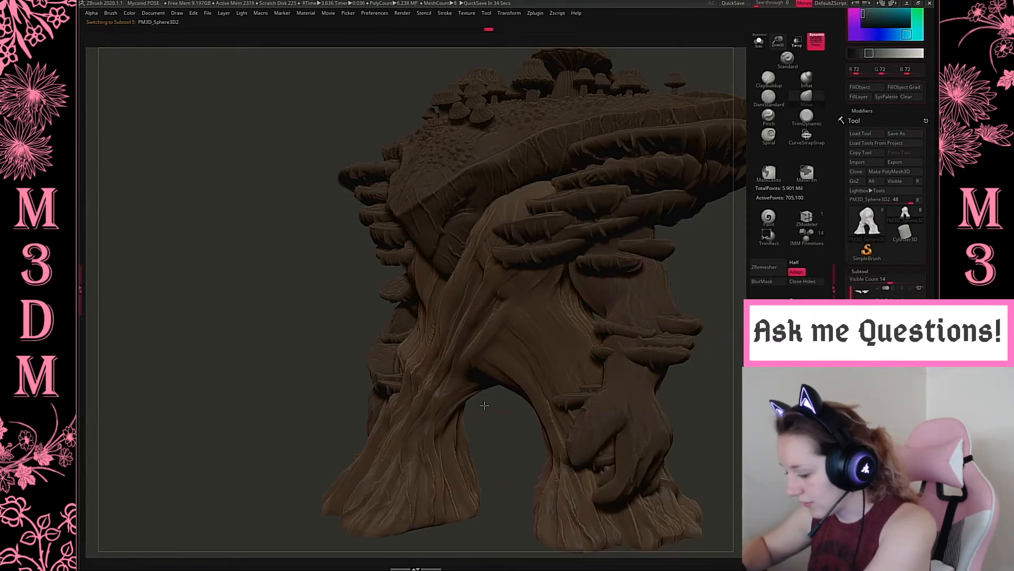
Raise diagonal ridges down the front of the body with the DamStandard brush in inverted mode.
left_click_drag(484, 406, 534, 405)
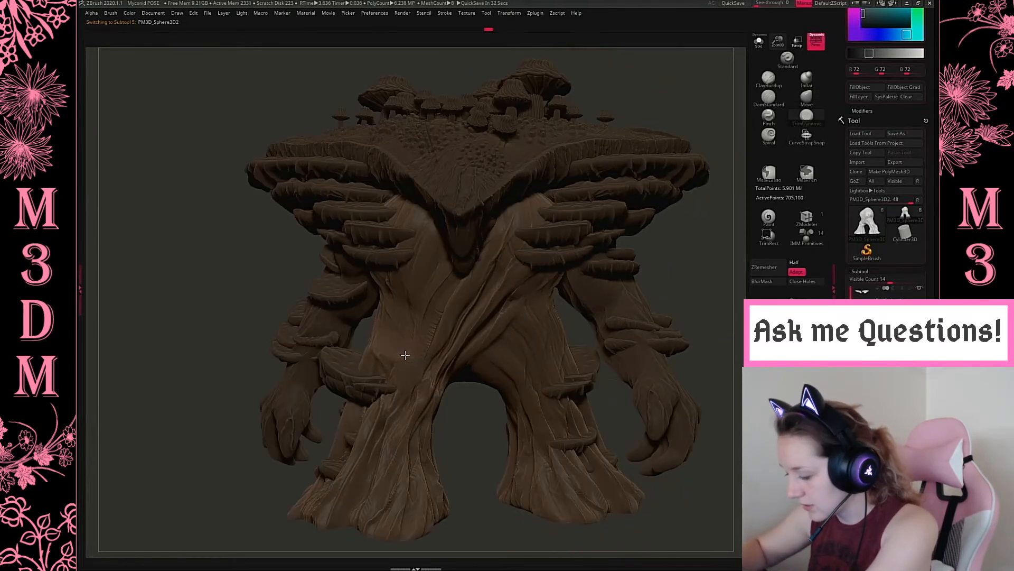
key("space")
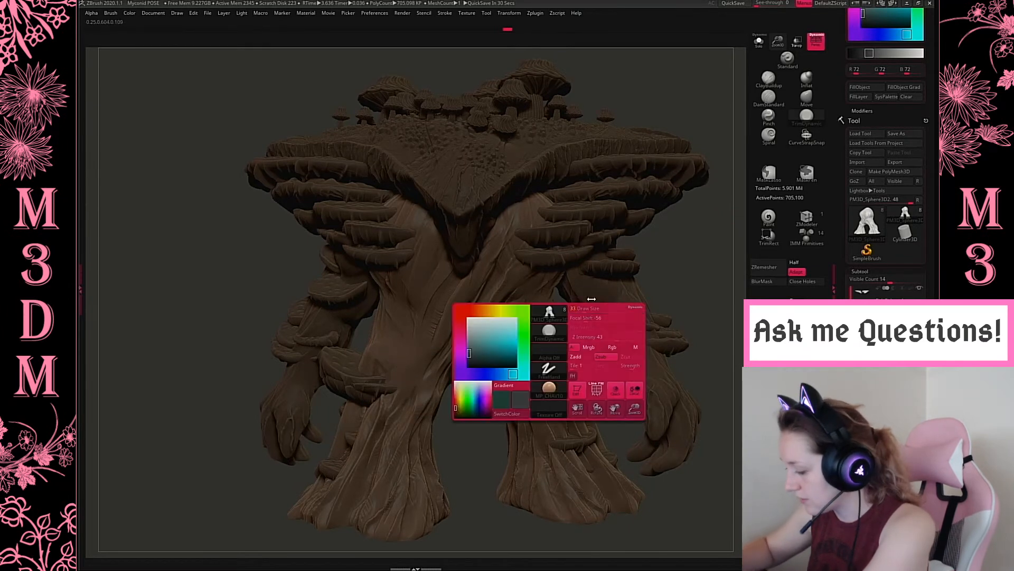
left_click(769, 96)
key("space")
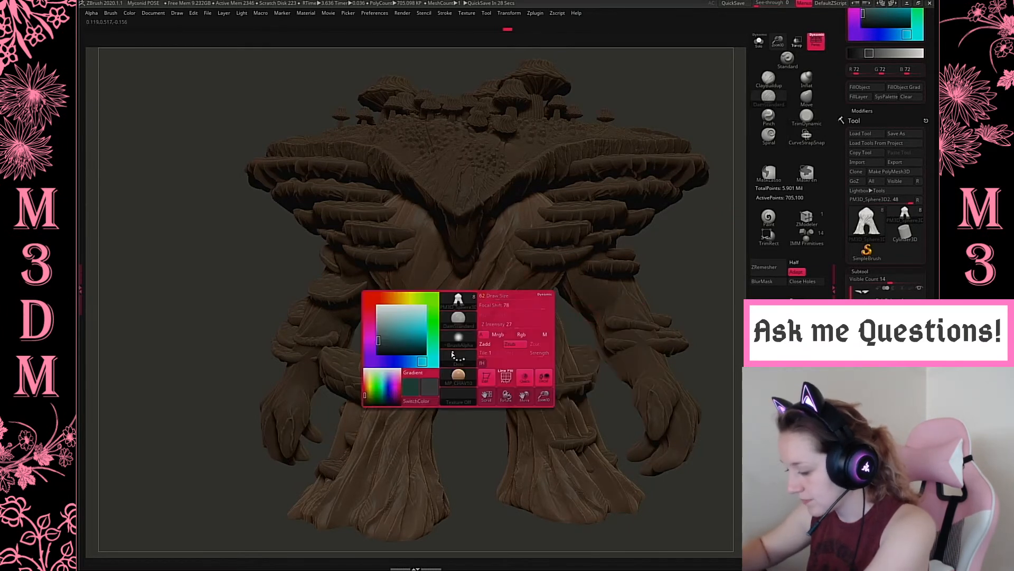
left_click(452, 354)
key("space")
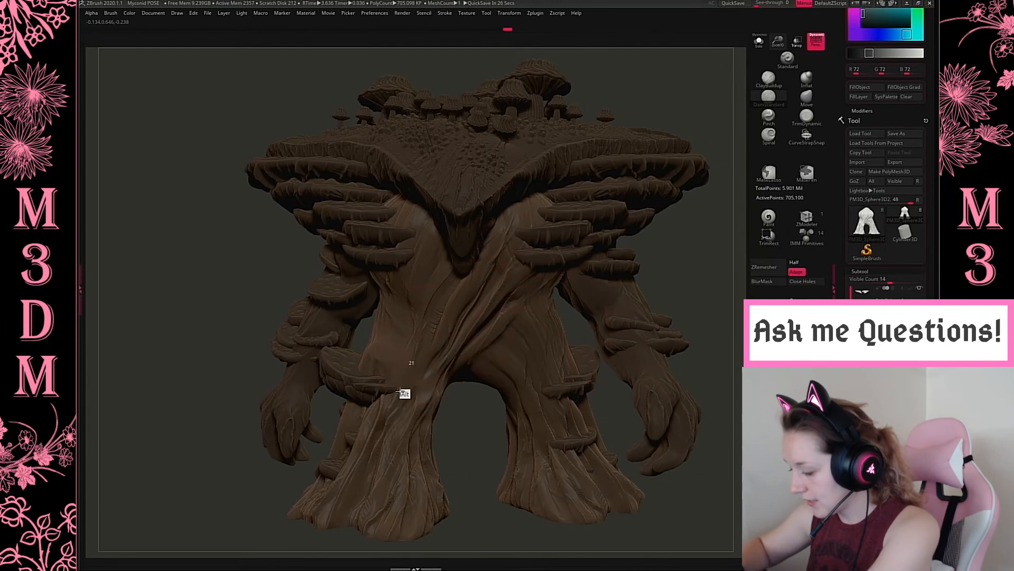
key("ctrl+z")
left_click_drag(440, 313, 380, 437, "alt")
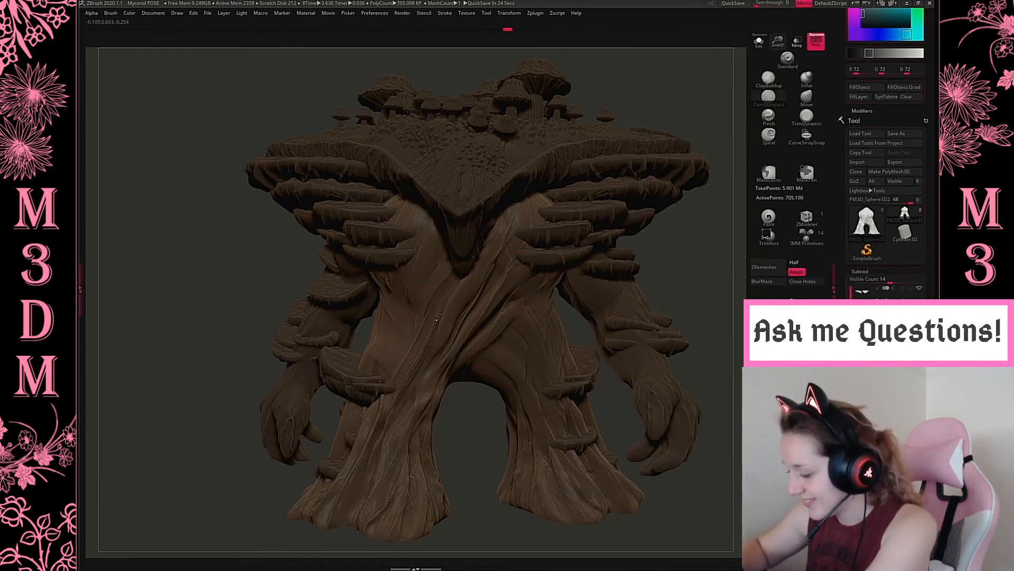
left_click_drag(437, 320, 392, 410, "alt")
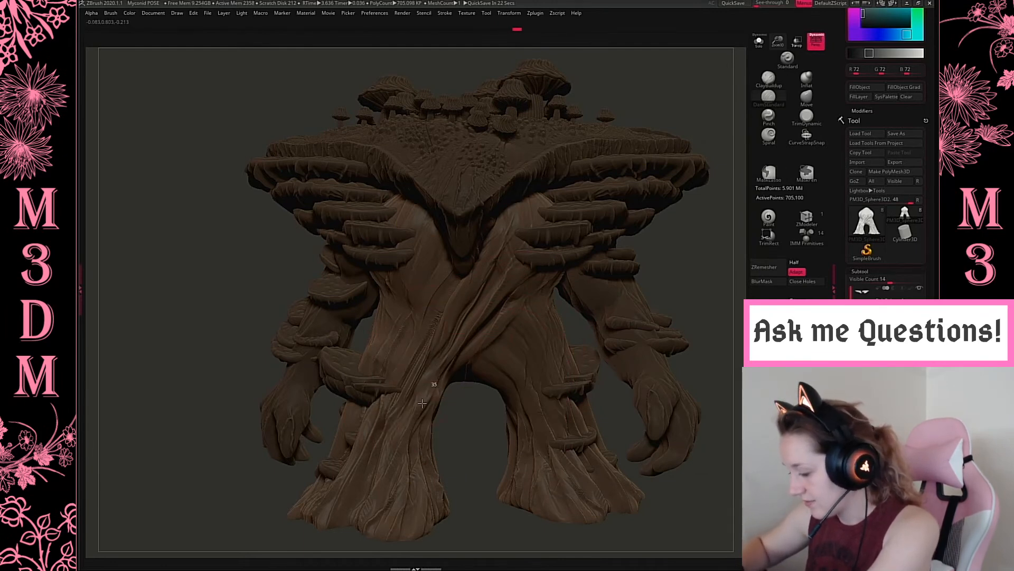
Isolate the body and continue the fine DamStandard ridges across its chest and around its side.
left_click(758, 42)
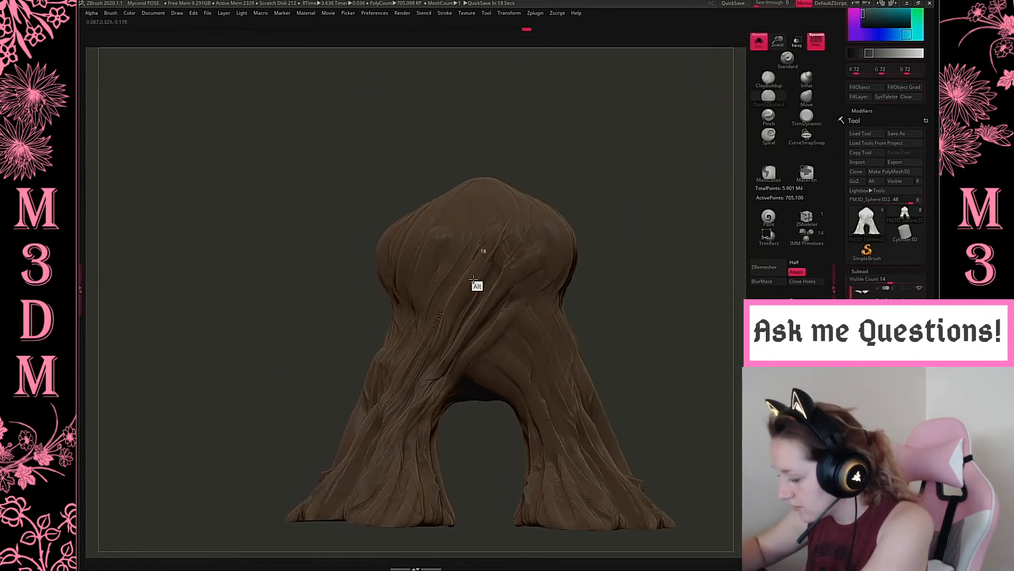
left_click_drag(639, 261, 397, 369)
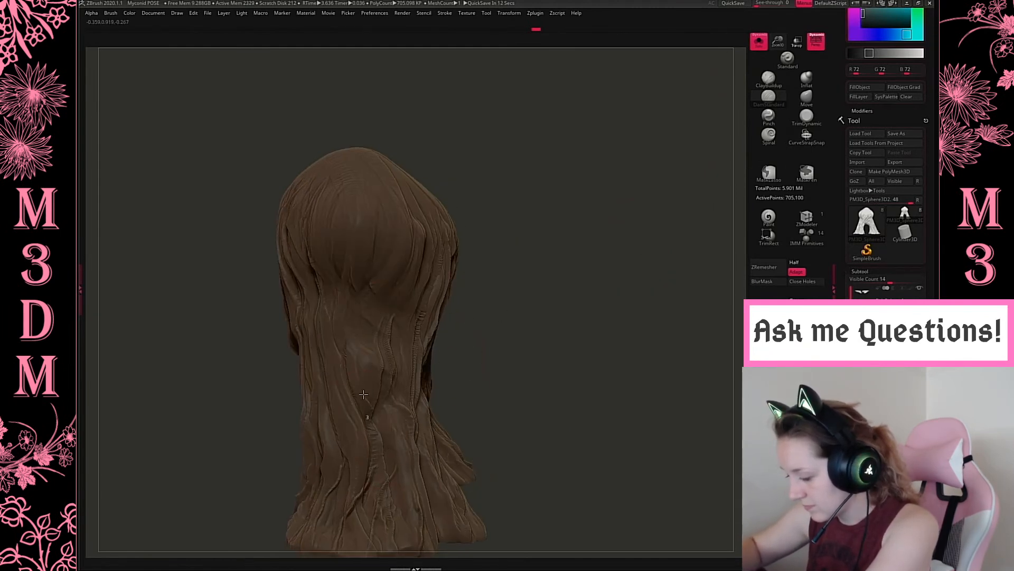
left_click_drag(526, 276, 651, 289)
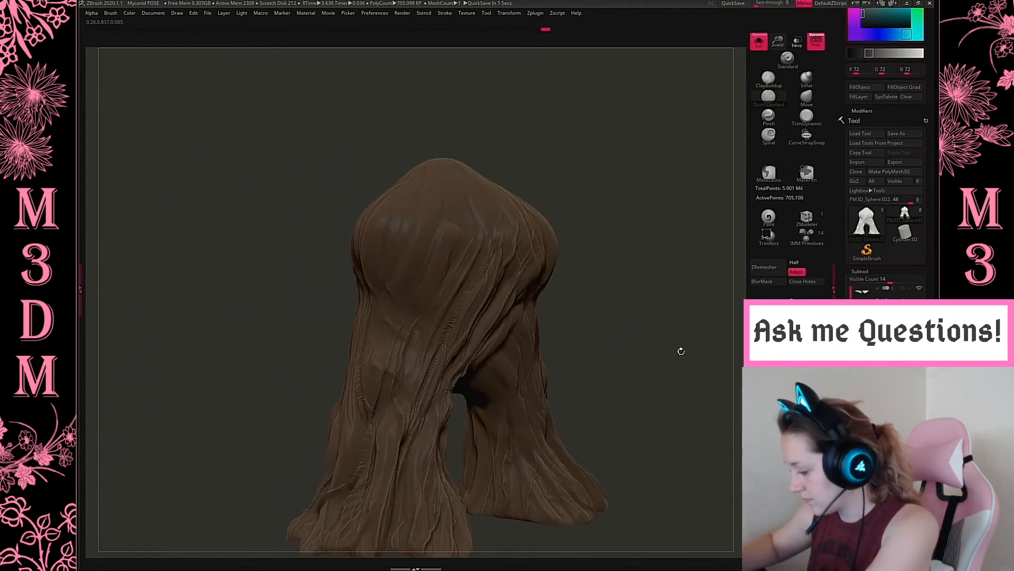
Turn the painted colours back on for all subtools, show the whole creature again and fit it in view.
left_click(911, 391, "shift")
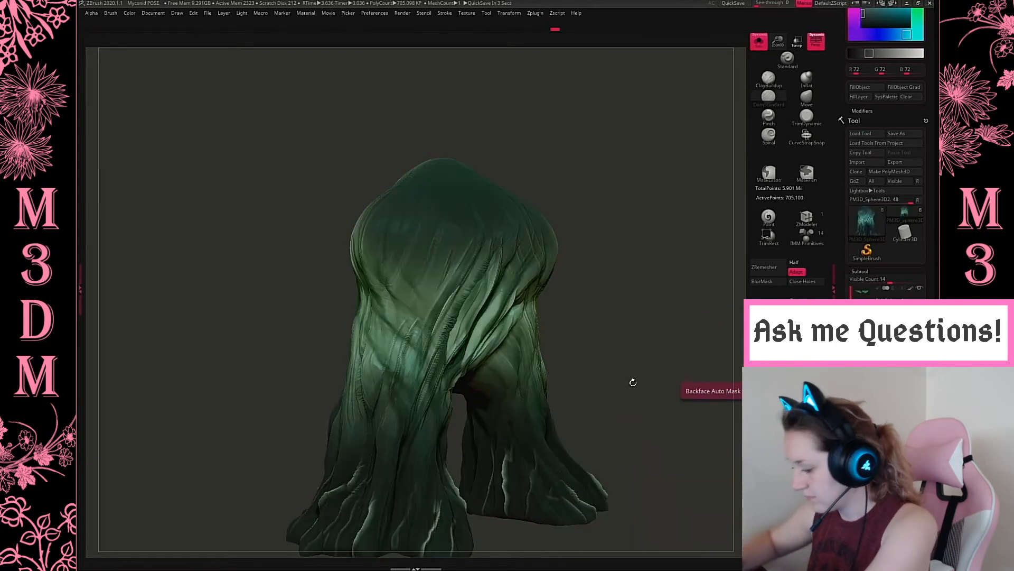
left_click(759, 42)
left_click_drag(638, 283, 676, 266, "alt")
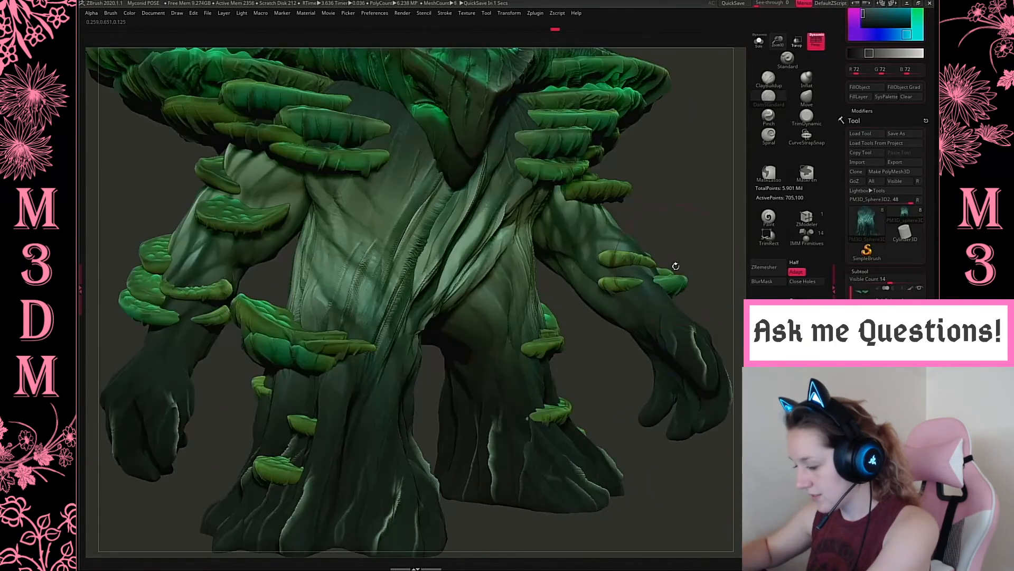
key("f")
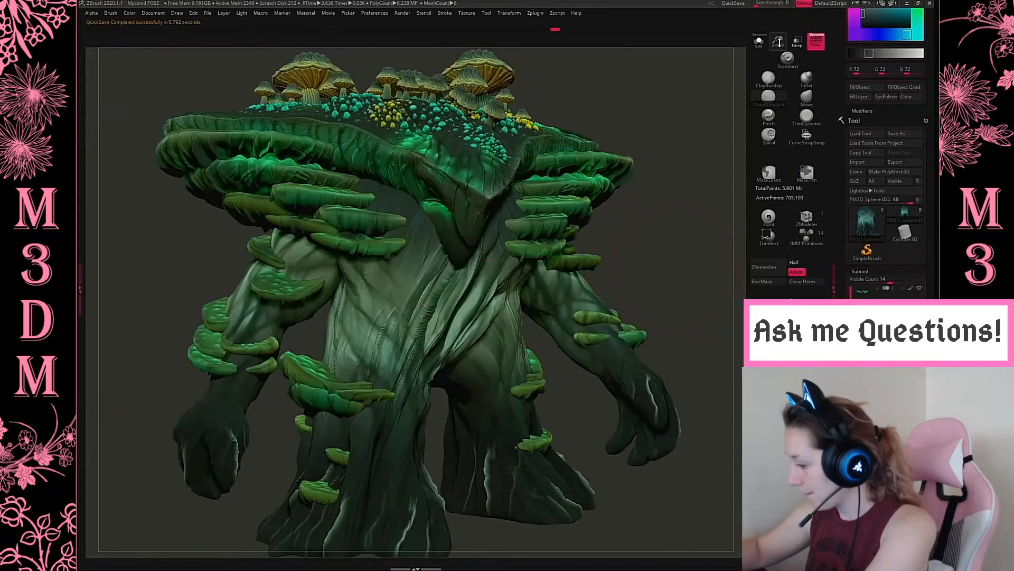
left_click_drag(778, 41, 778, 35)
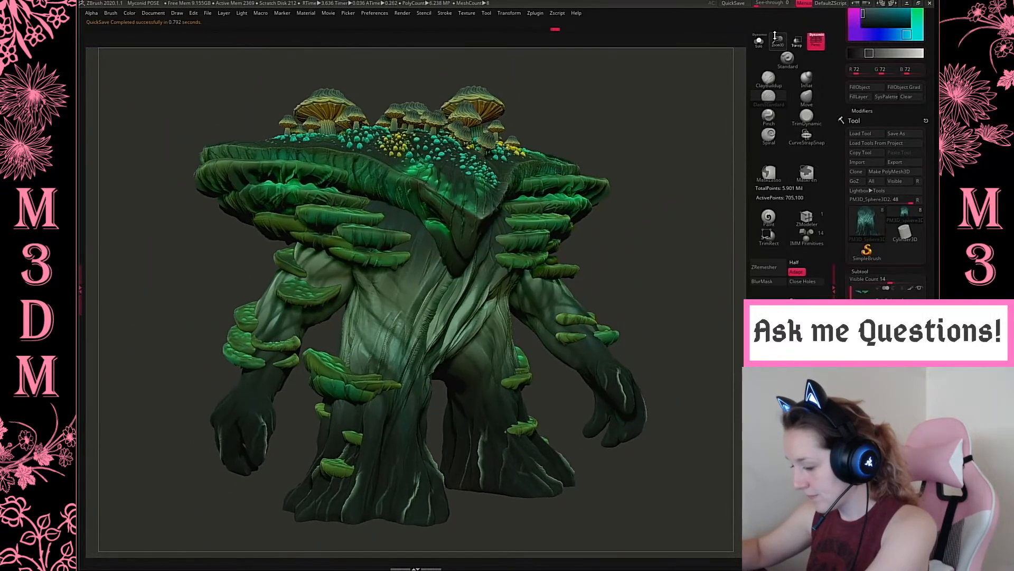
left_click_drag(661, 155, 658, 152)
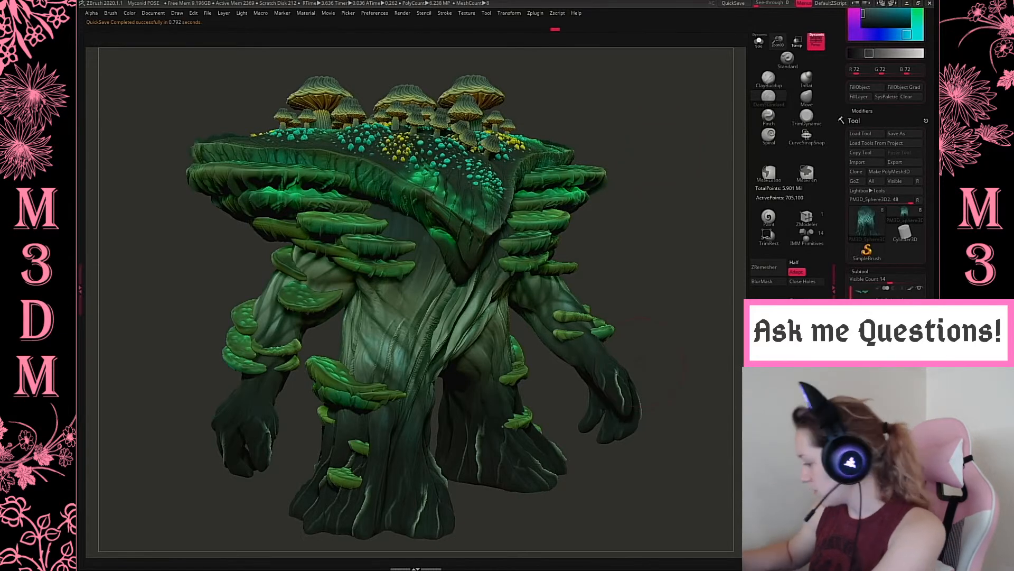
Check the creature's silhouette by switching off all painted colours with black as the active colour, and restore the painted colours.
left_click(910, 455, "shift")
key("space")
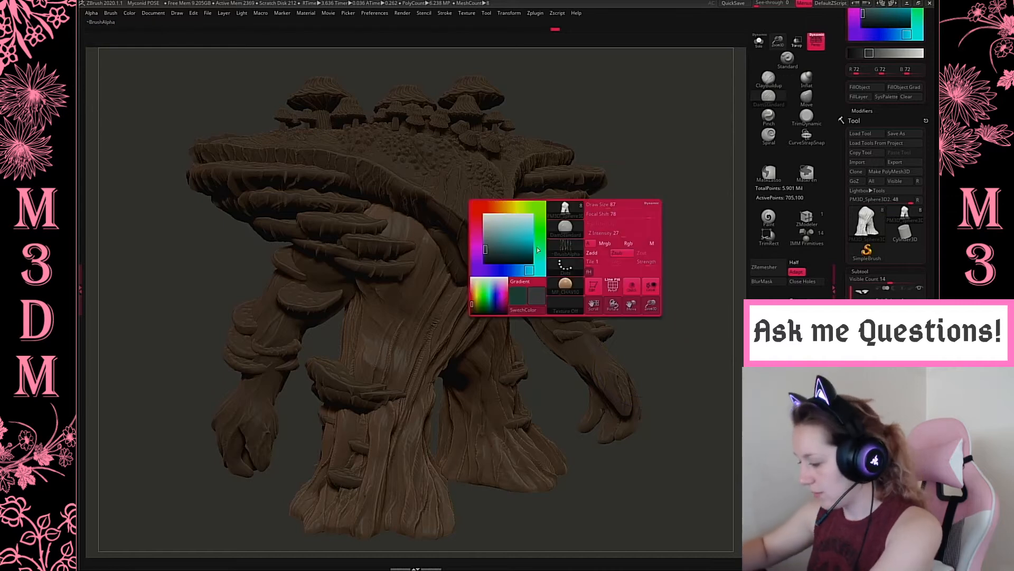
left_click(486, 262)
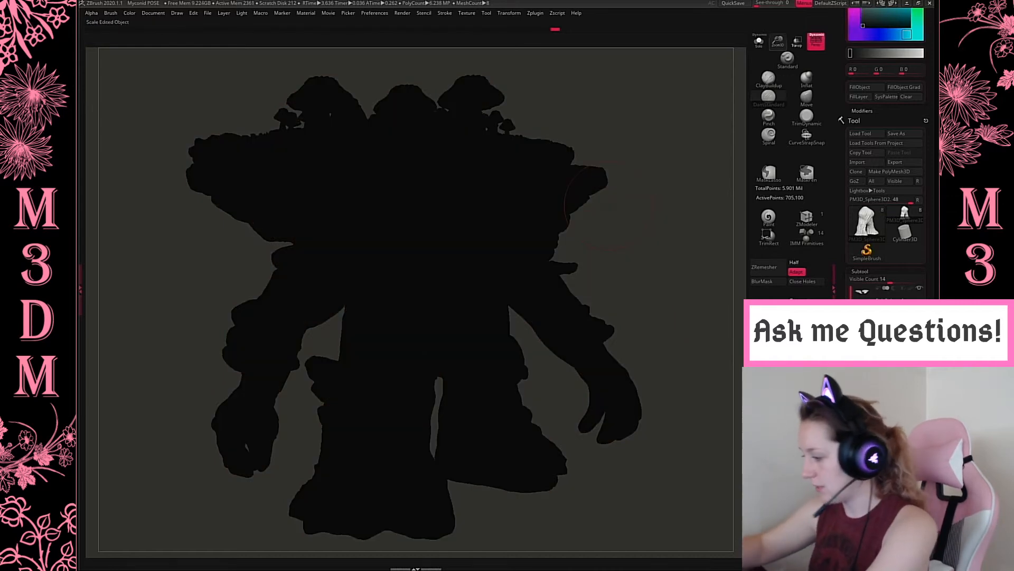
left_click_drag(779, 27, 715, 457)
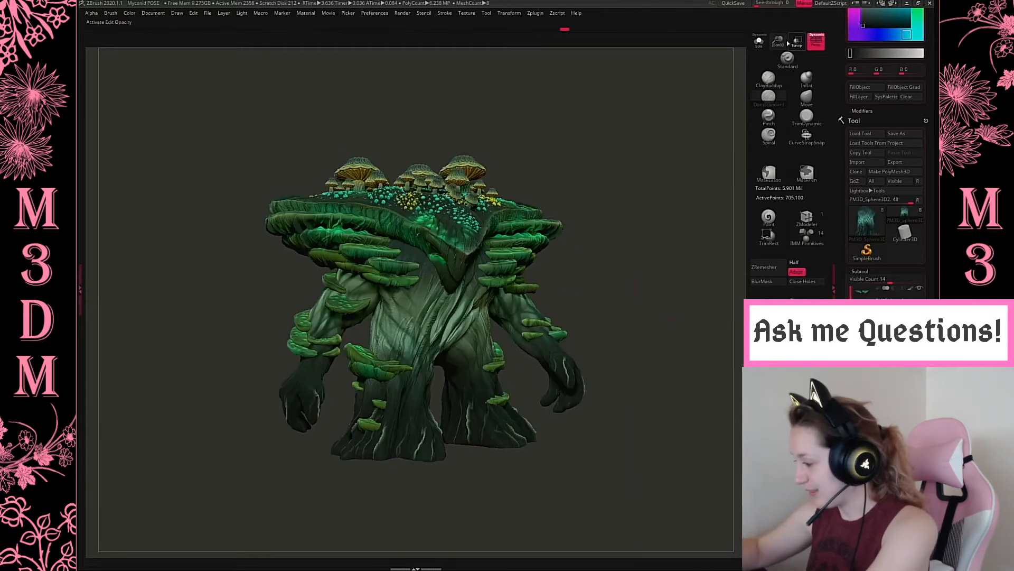
left_click_drag(778, 42, 783, 59)
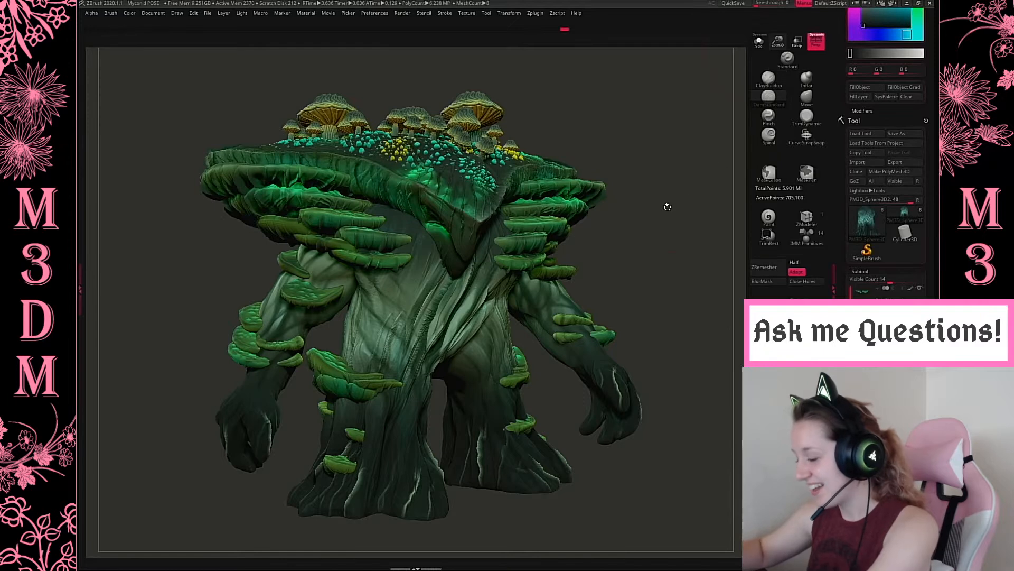
left_click_drag(666, 206, 668, 217)
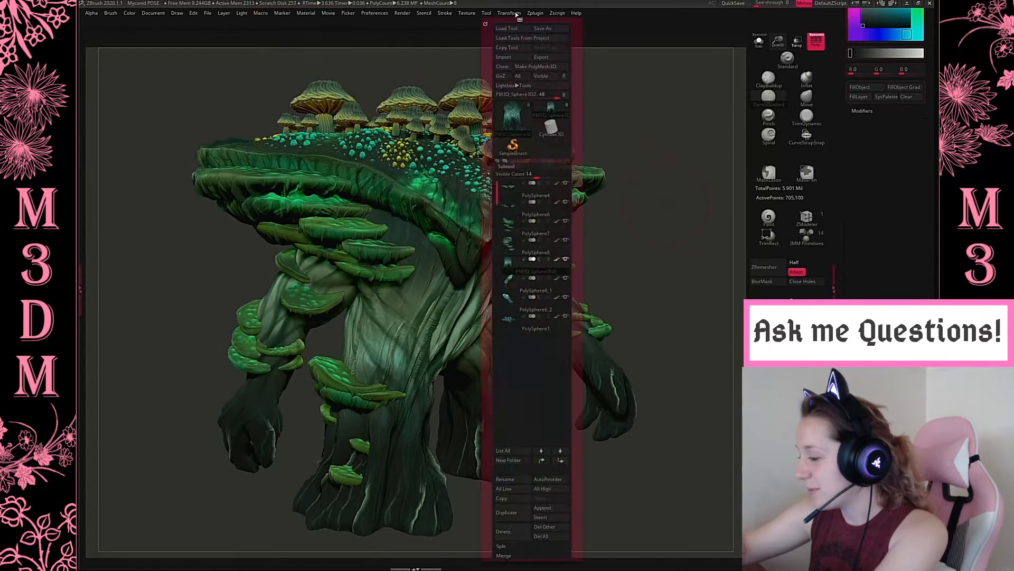
Set the document's background colour to black.
mouse_move(559, 17)
left_click(241, 13)
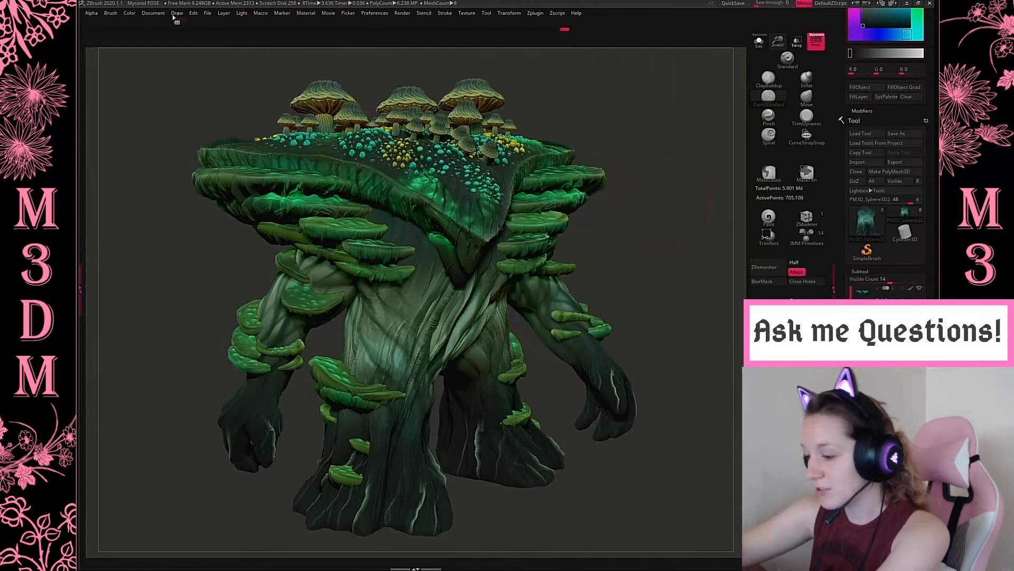
left_click(153, 12)
left_click_drag(191, 170, 668, 192)
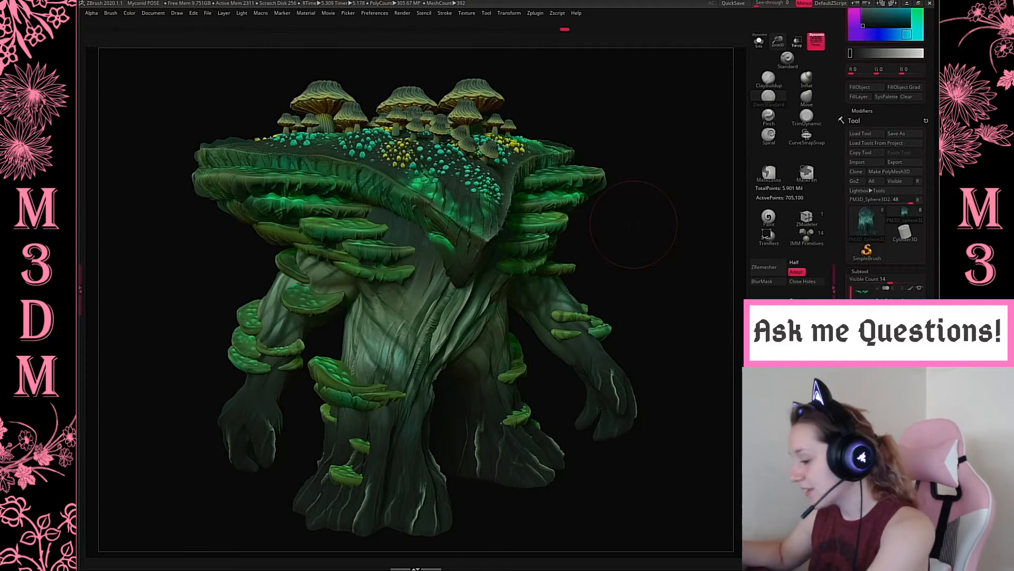
Save the project over the existing Myconid POSE file.
left_click_drag(654, 253, 658, 232)
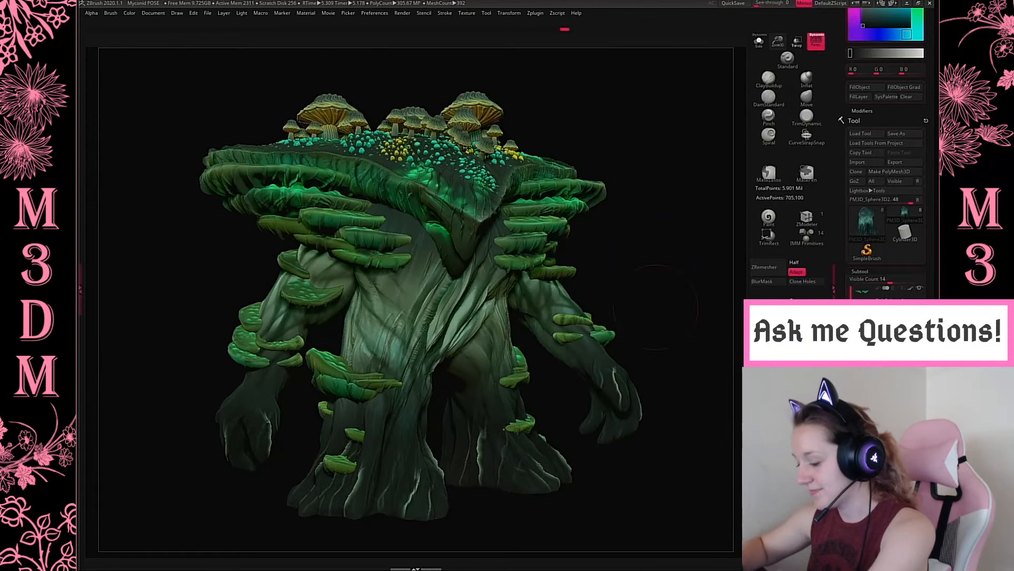
key("ctrl+s")
left_click(295, 118)
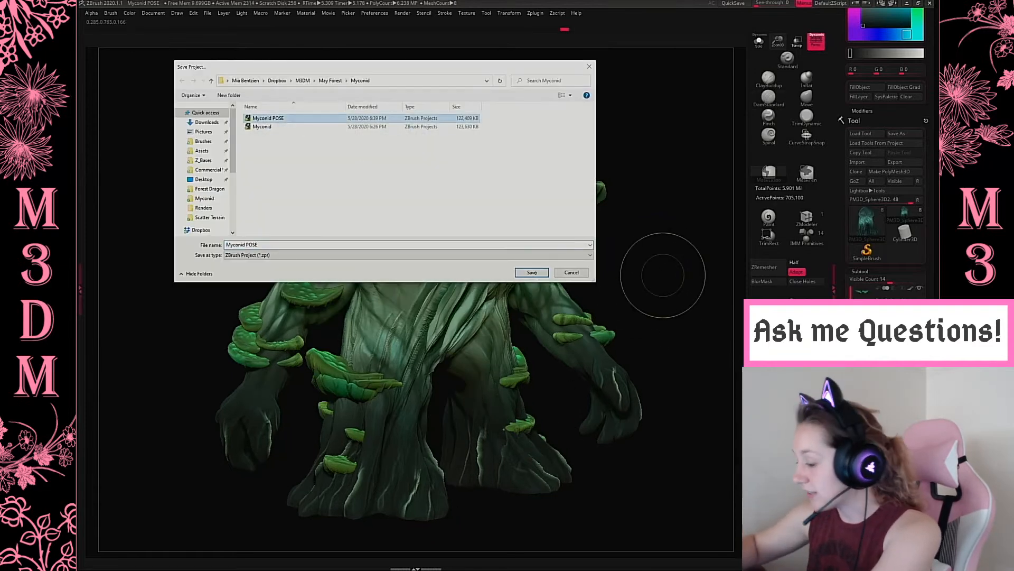
key("Return")
key("y")
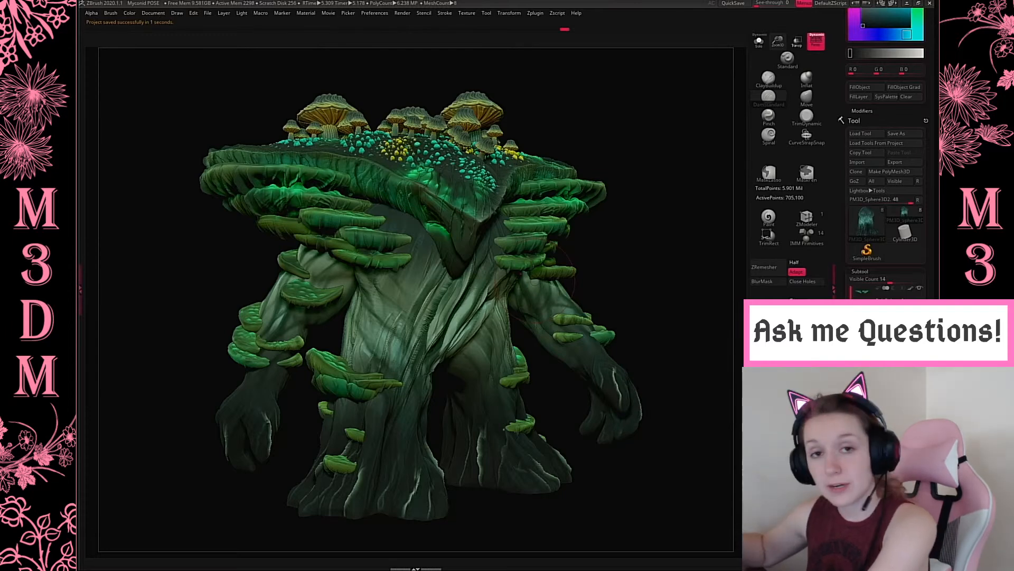
Select the creature's cap, isolate it and examine its mushrooms and surface detail from several angles.
key("space")
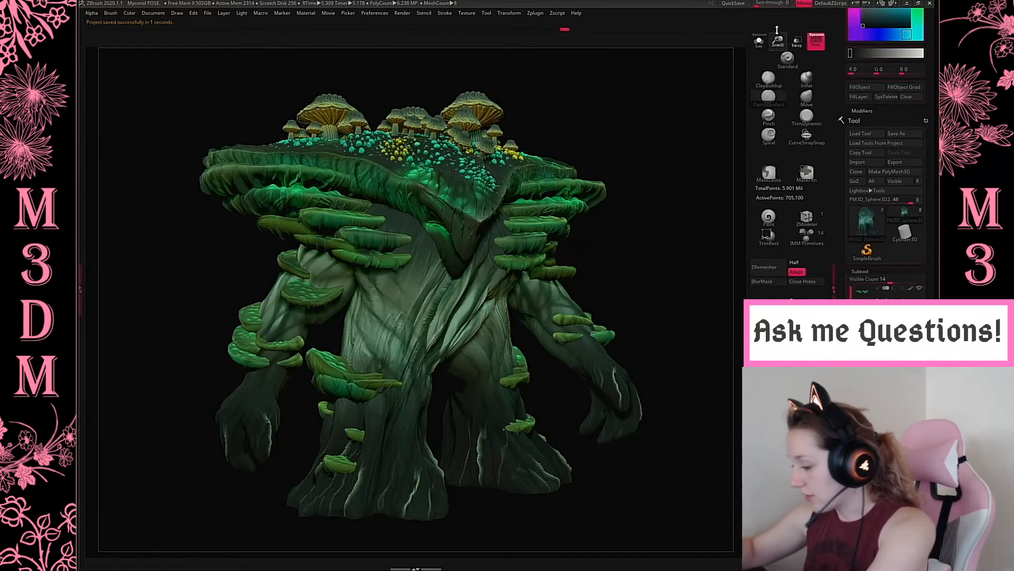
left_click_drag(778, 41, 764, 37)
left_click_drag(646, 315, 672, 341)
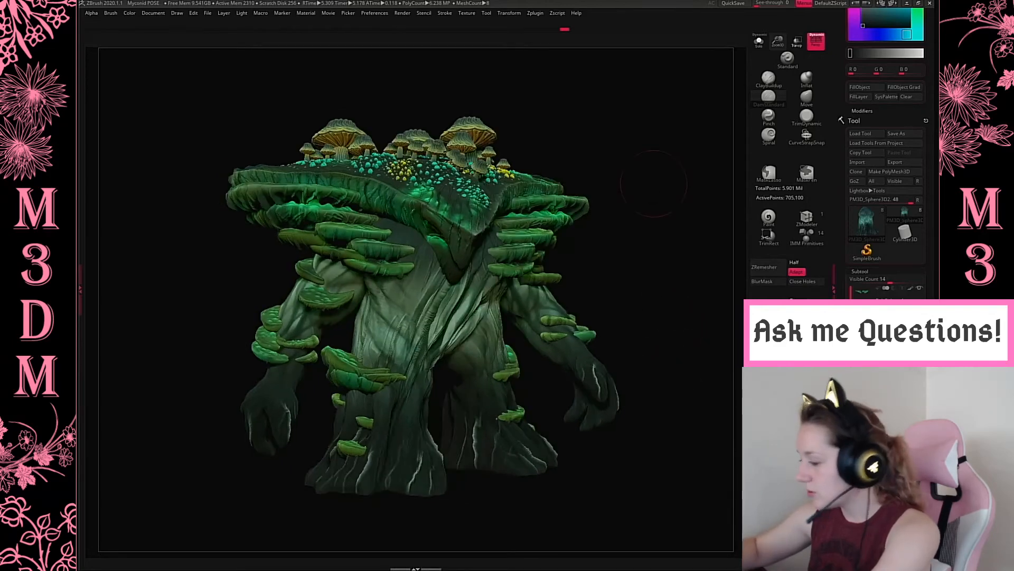
left_click_drag(653, 197, 686, 254, "alt")
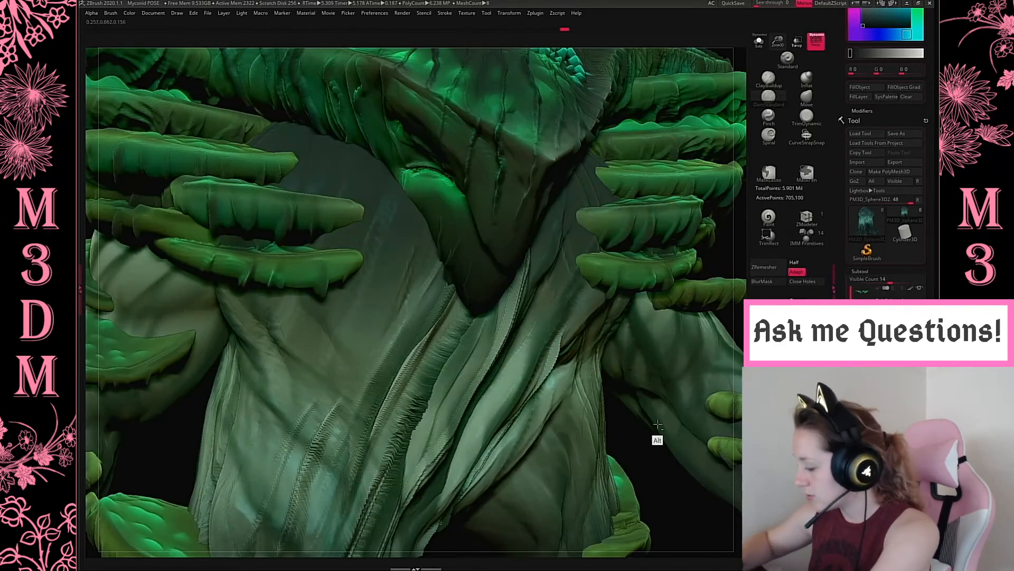
left_click(876, 434)
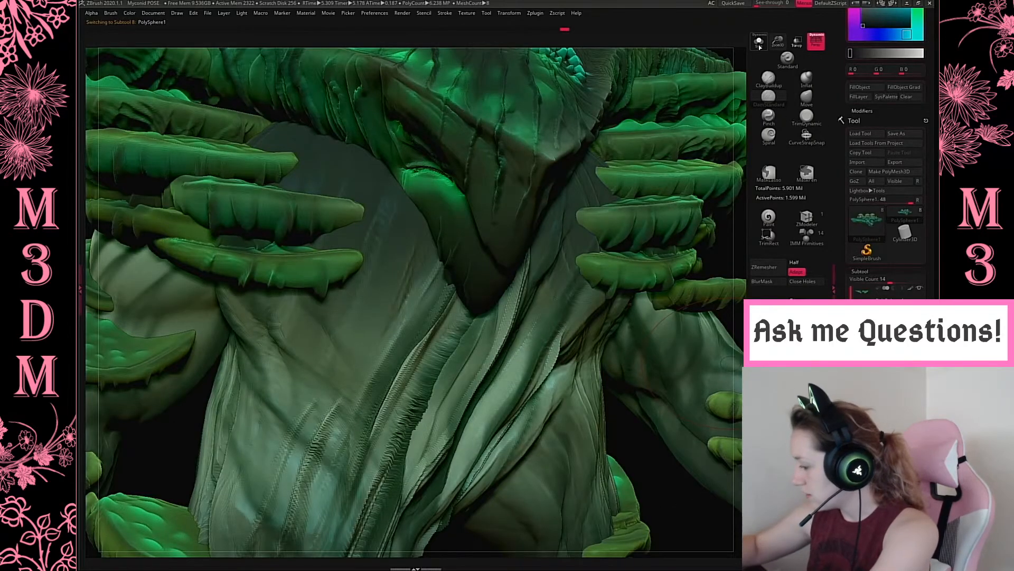
left_click(759, 41)
left_click_drag(658, 286, 639, 402, "alt")
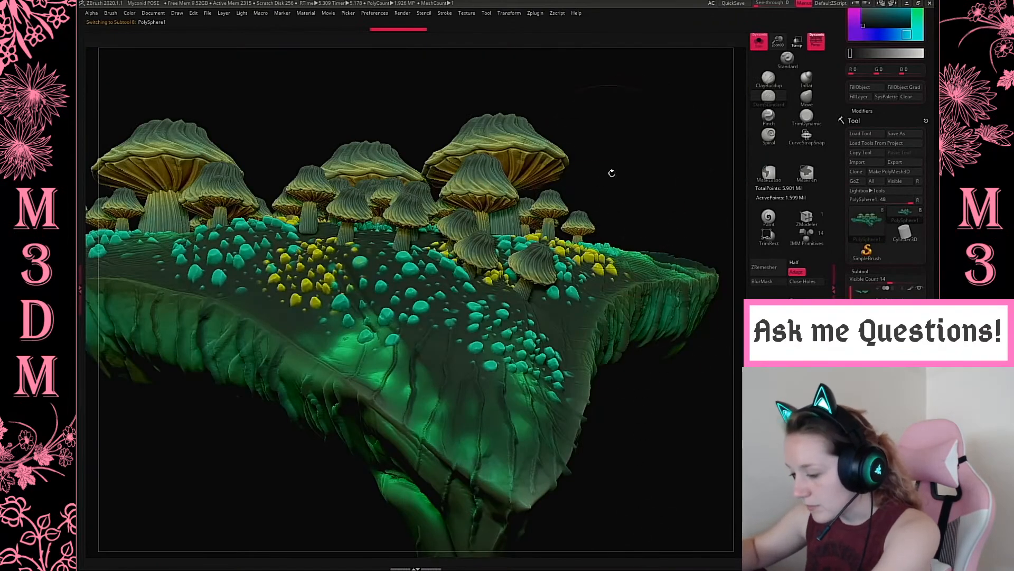
left_click_drag(612, 172, 687, 286, "alt")
left_click_drag(235, 256, 138, 287)
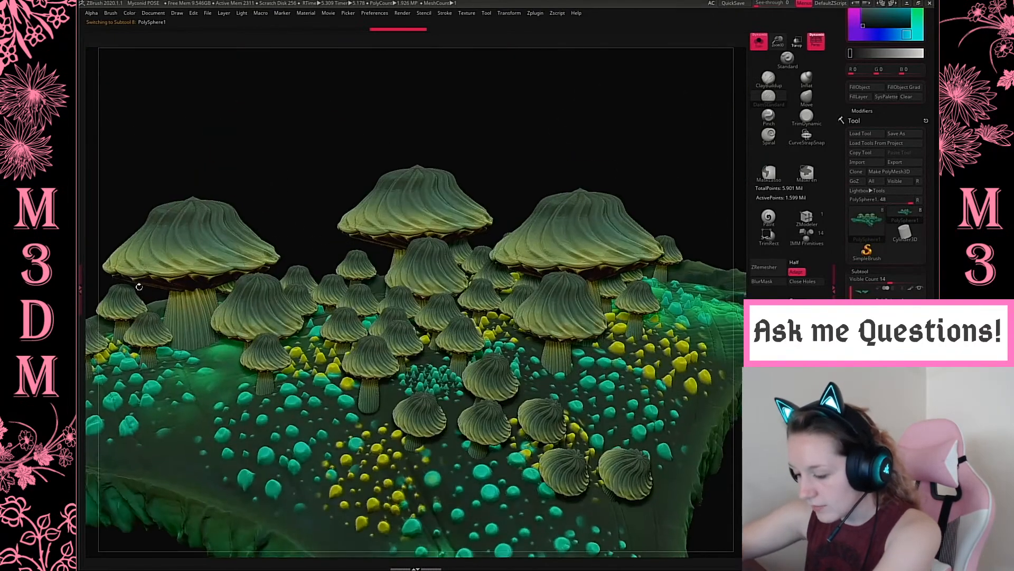
left_click_drag(394, 134, 490, 121, "alt")
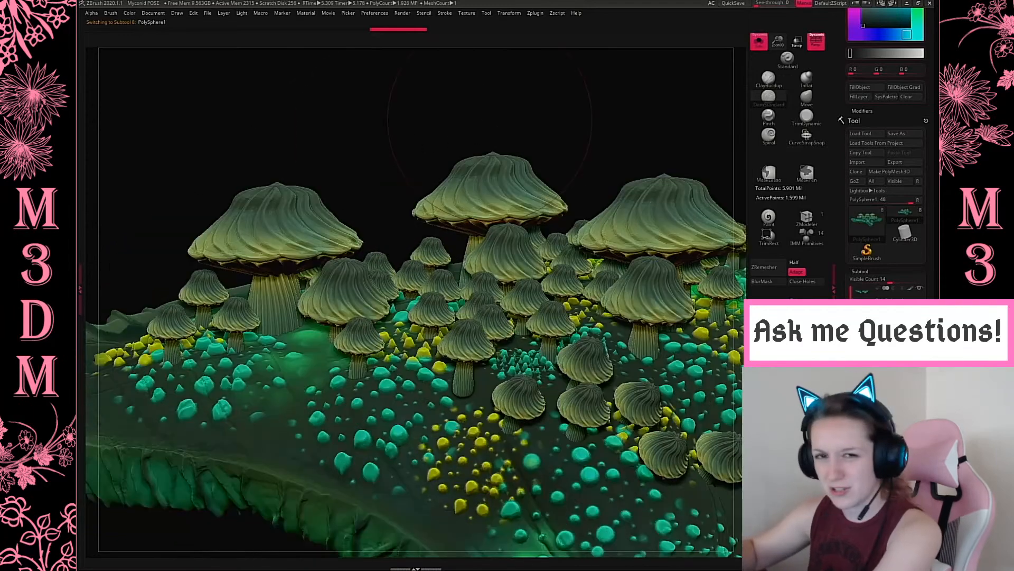
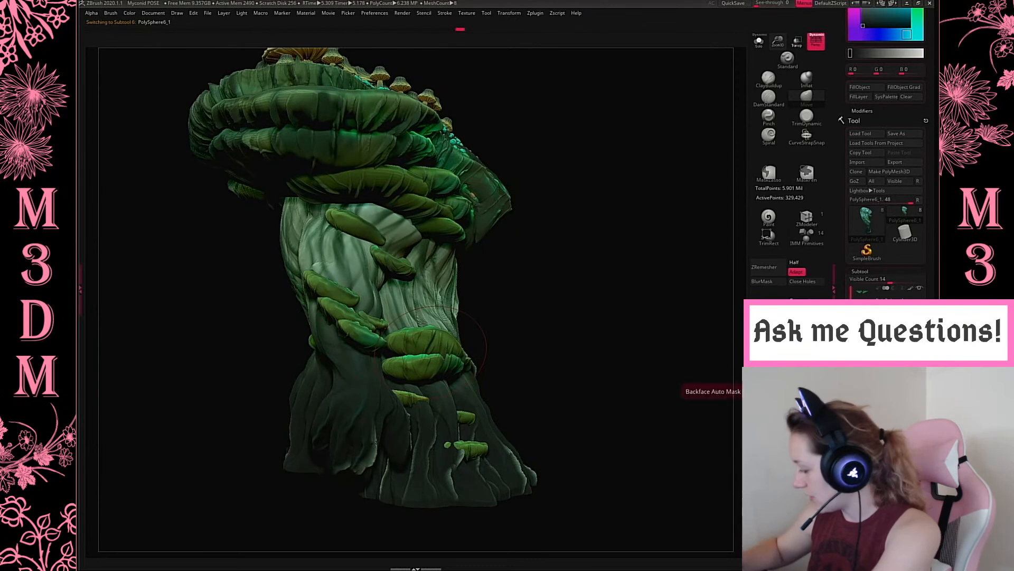
left_click(379, 329, "ctrl+shift")
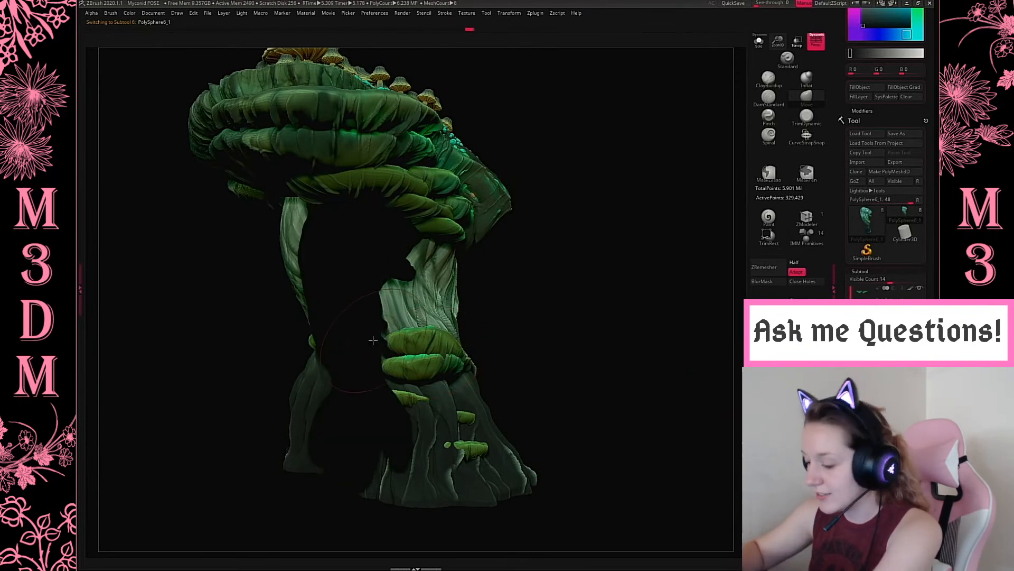
key("b")
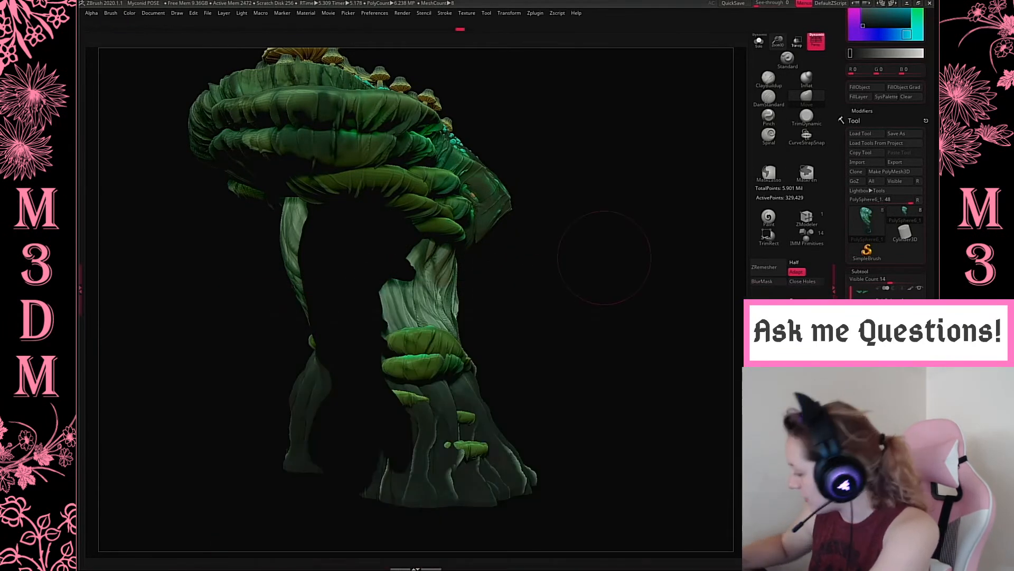
left_click(589, 226, "ctrl+shift")
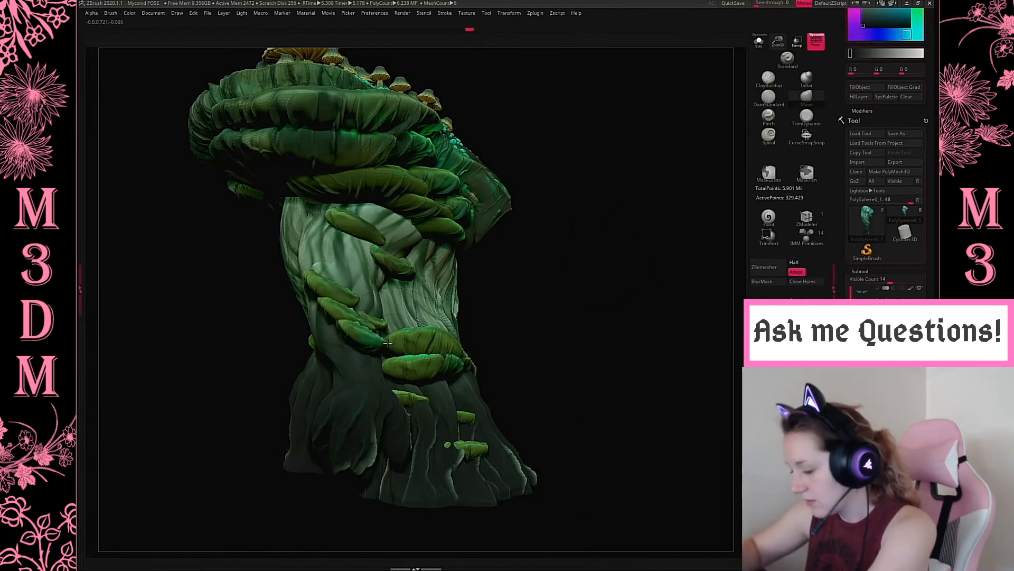
Nudge the shelf fungi on the creature's arm slightly outward with the Move brush.
left_click_drag(321, 289, 315, 292)
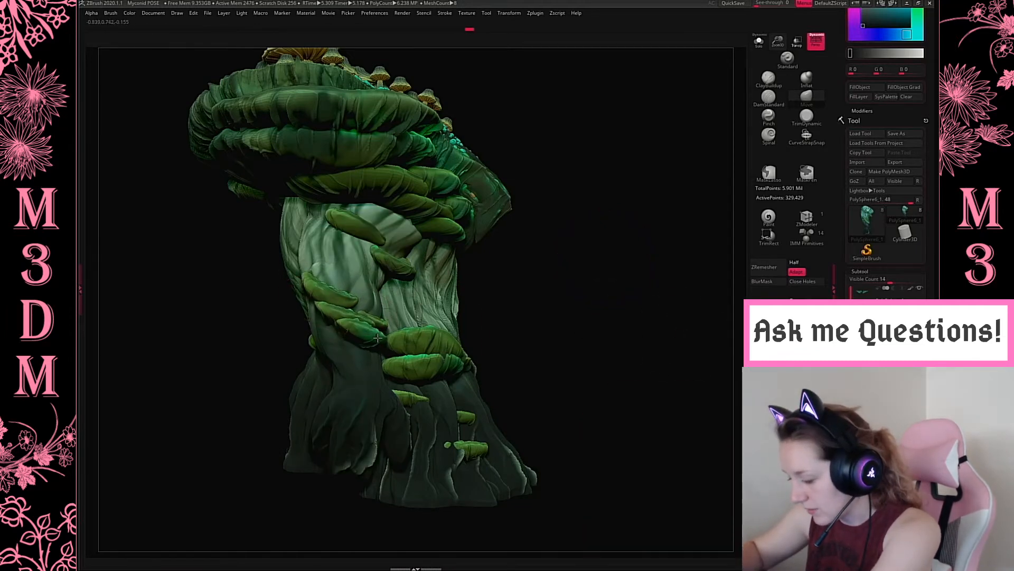
left_click_drag(365, 332, 361, 326)
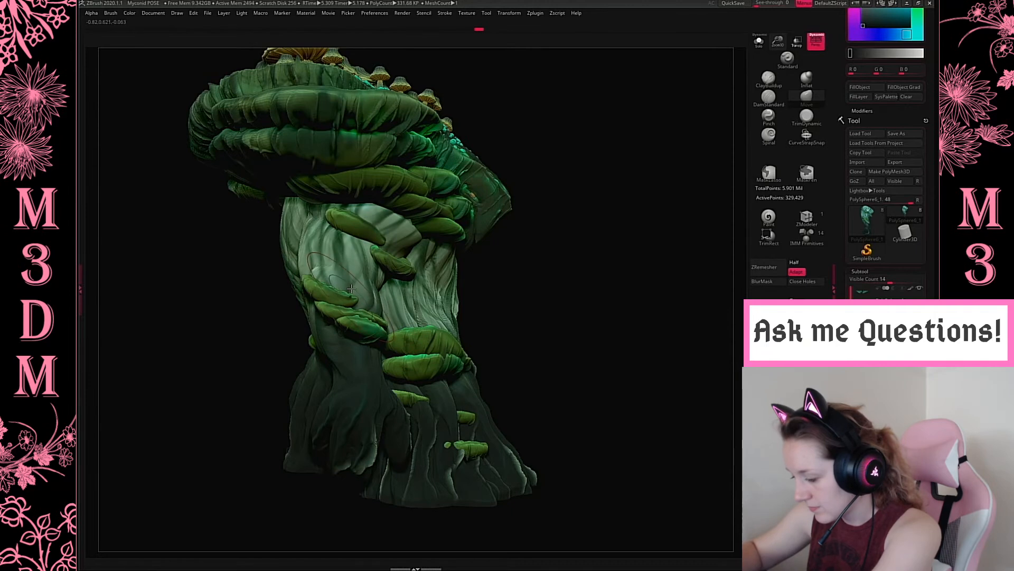
left_click_drag(640, 312, 603, 384)
key("f")
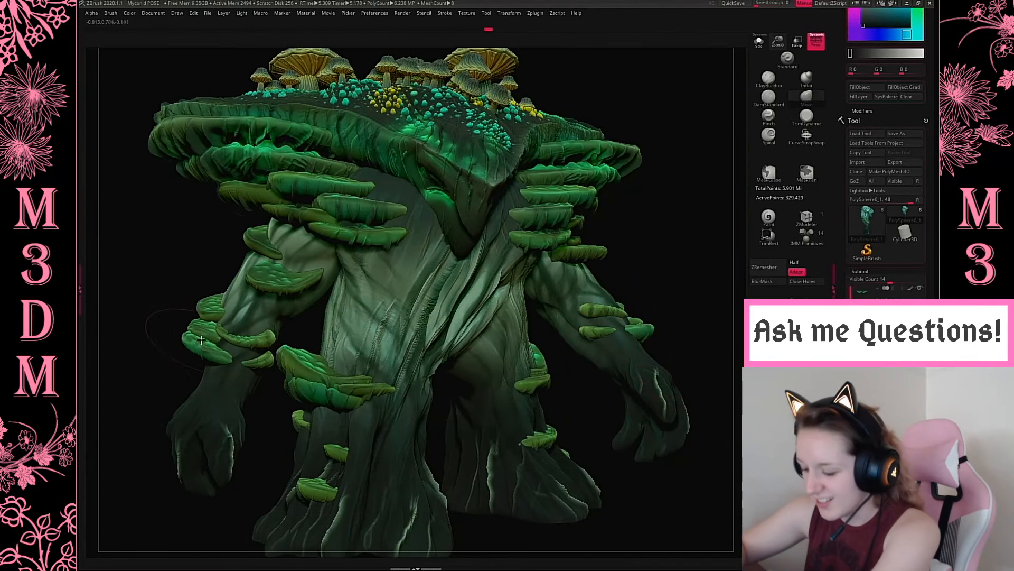
Select the creature's body and examine the whole pose from the side and the front.
key("space")
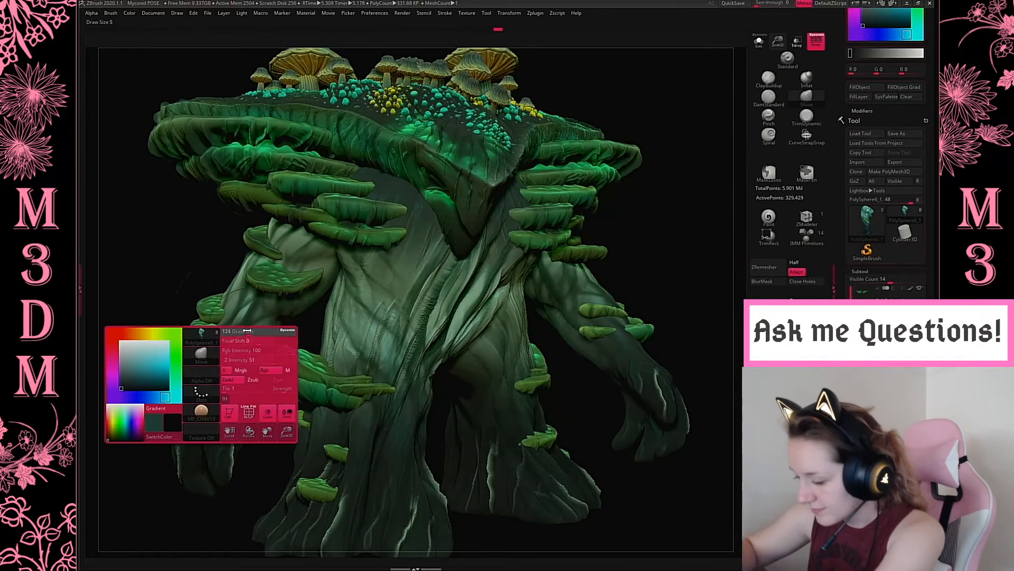
left_click_drag(694, 142, 643, 134, "alt")
left_click_drag(721, 77, 581, 347, "alt")
left_click(323, 306, "alt")
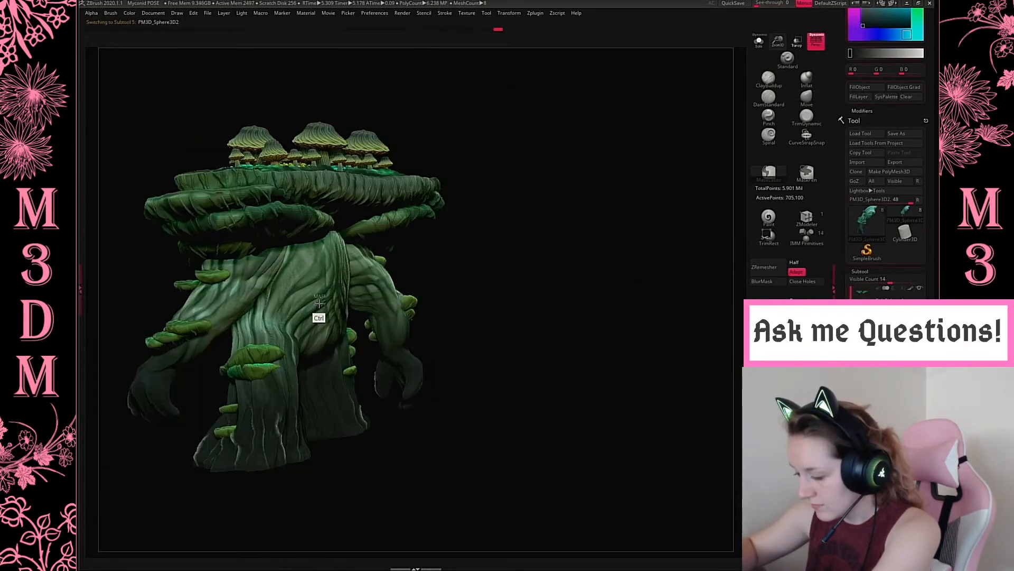
left_click_drag(588, 269, 672, 313)
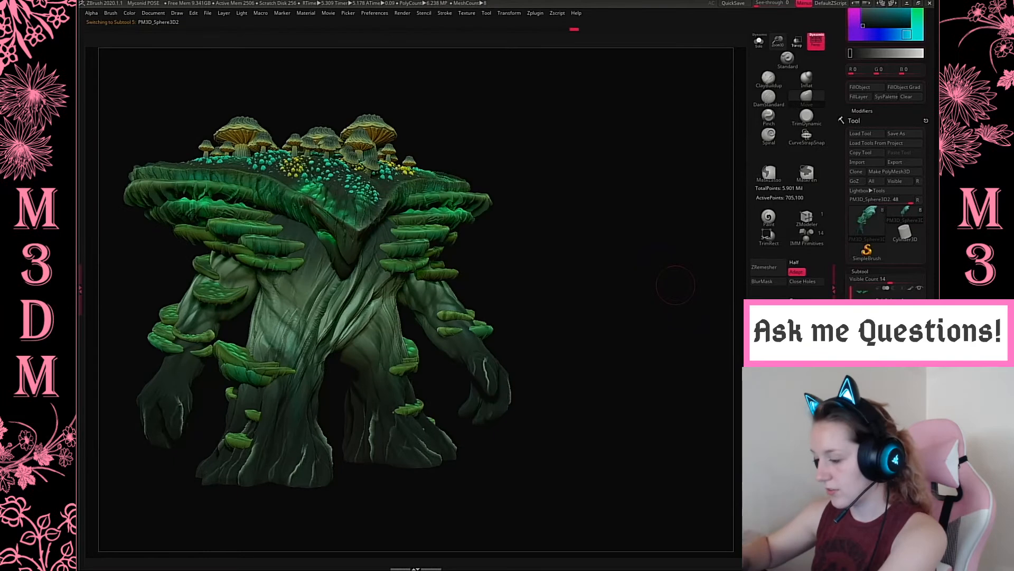
left_click_drag(575, 177, 635, 172, "alt")
Merge the visible subtools into a new tool and switch to the merged creature.
scroll(886, 148, "down", 4)
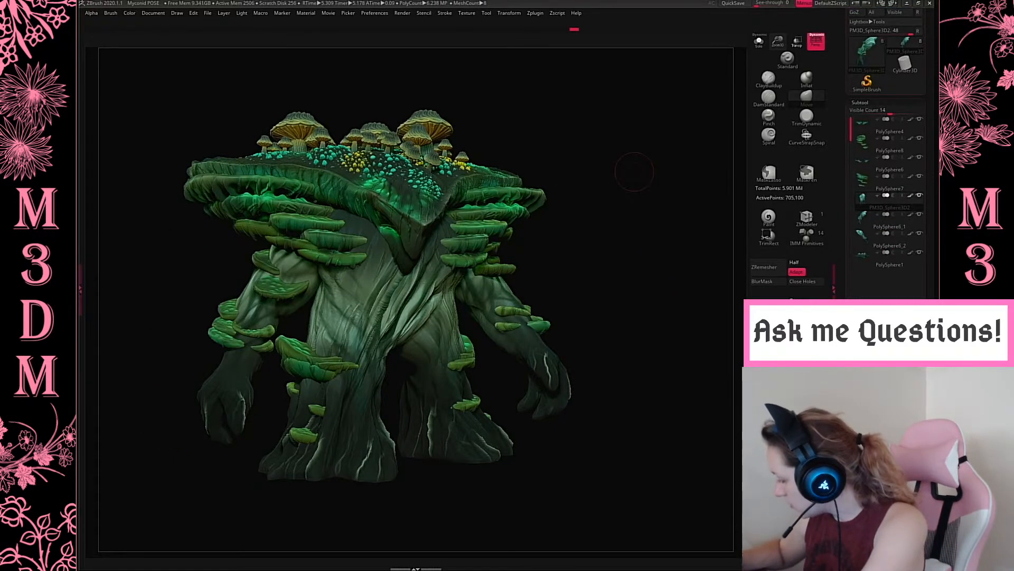
scroll(886, 159, "up", 6)
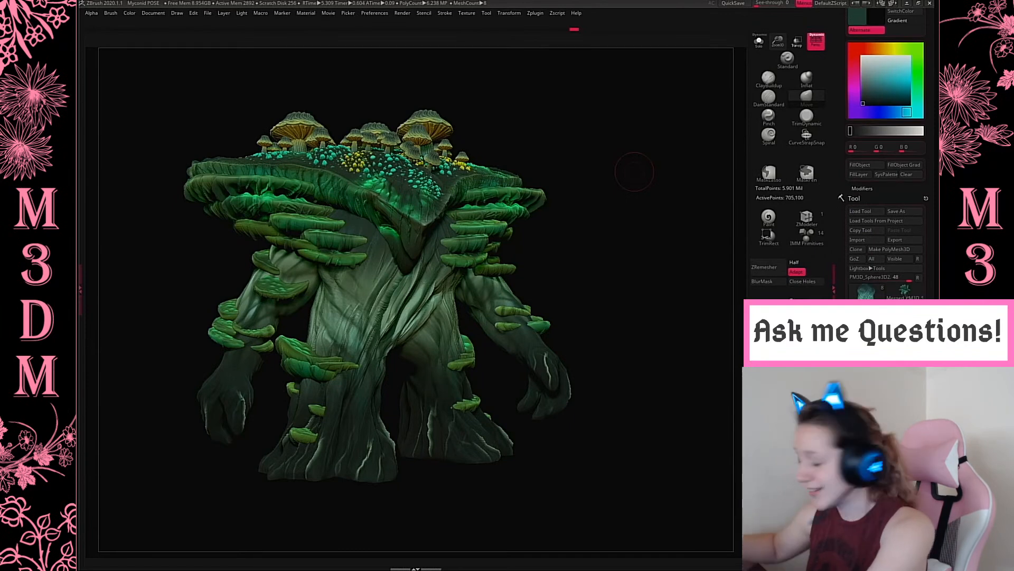
left_click(901, 289)
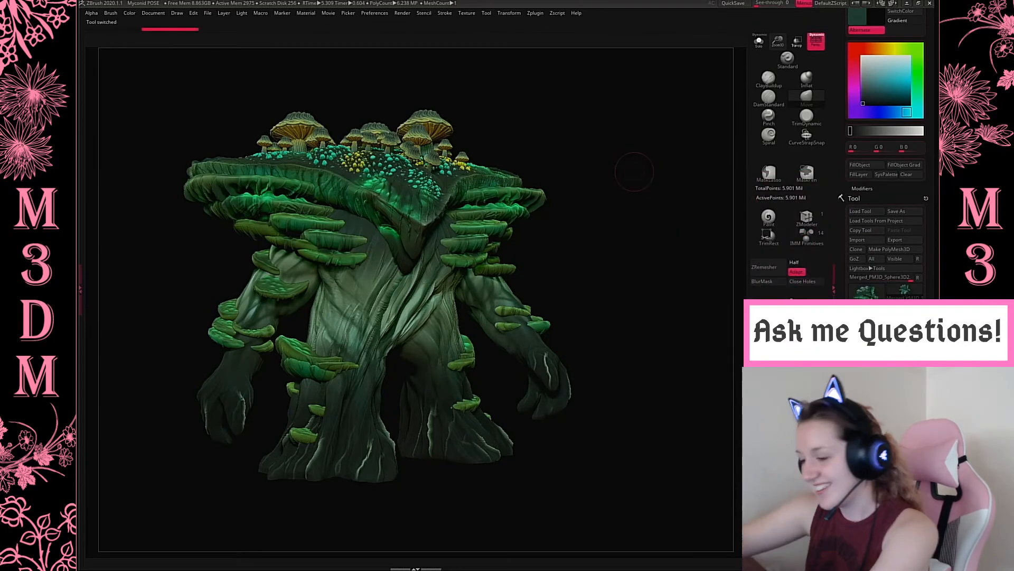
Change the document's background from black to dark grey.
left_click(153, 13)
left_click(182, 165)
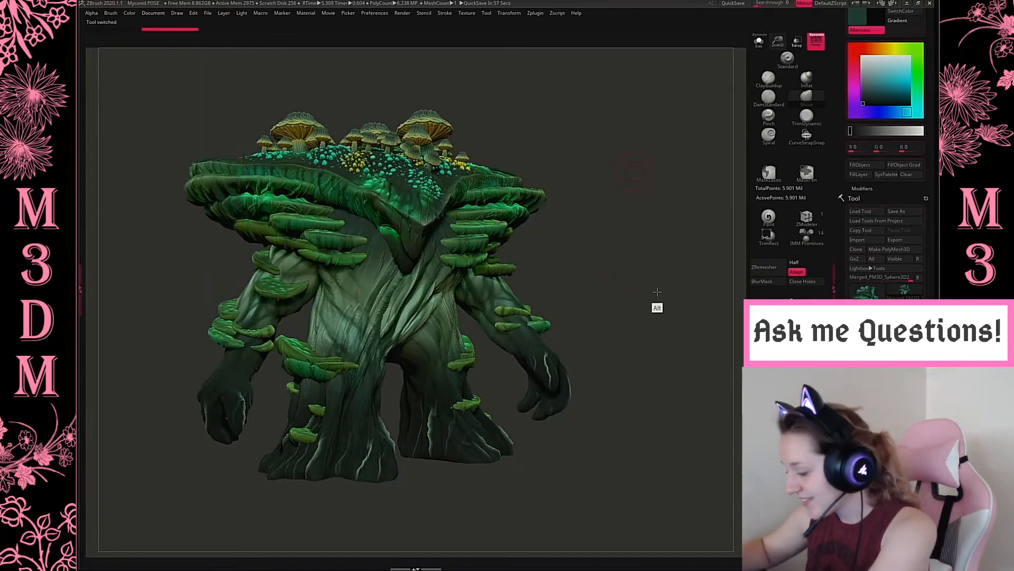
key("f")
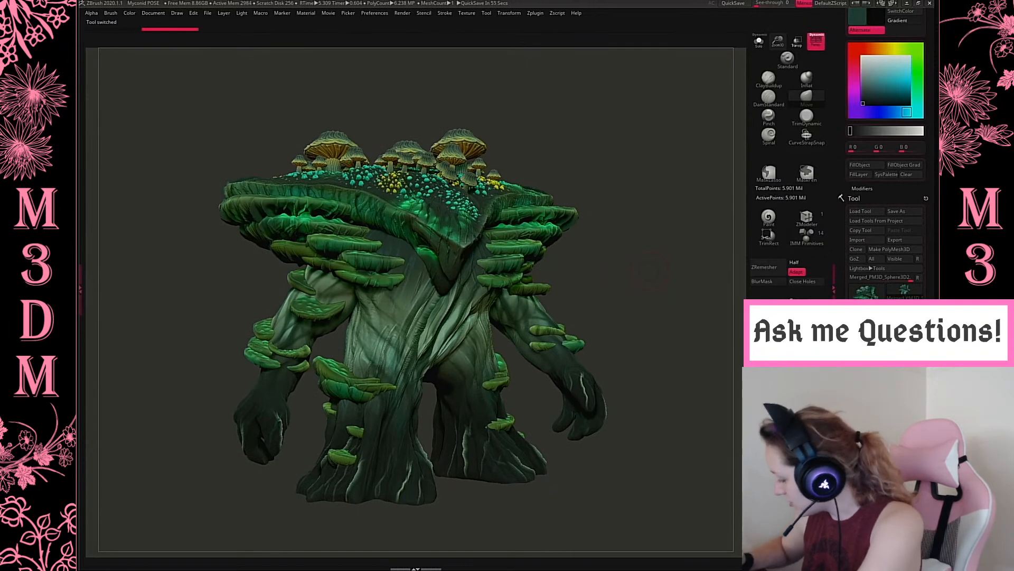
Duplicate the merged creature subtool and rename the original OG.
key("Down")
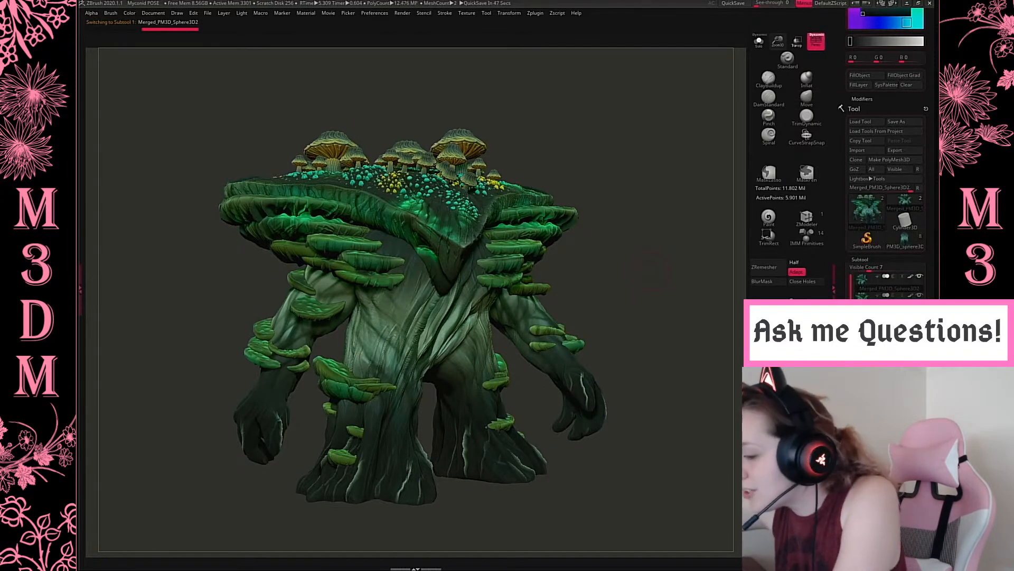
type("OG")
key("Return")
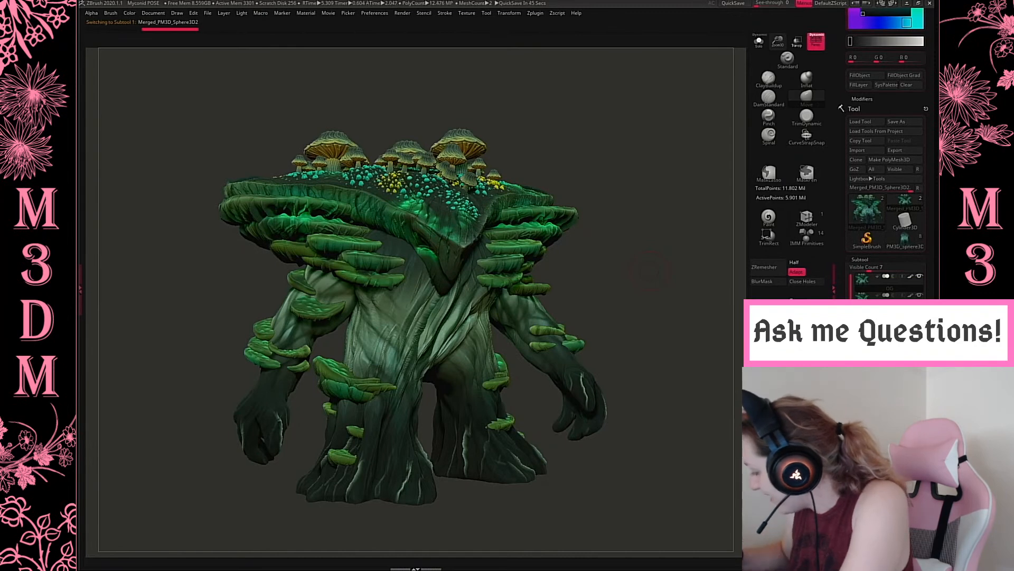
Name the duplicate subtool REMESH, select it and isolate it with Solo.
left_click(877, 297)
left_click(759, 41)
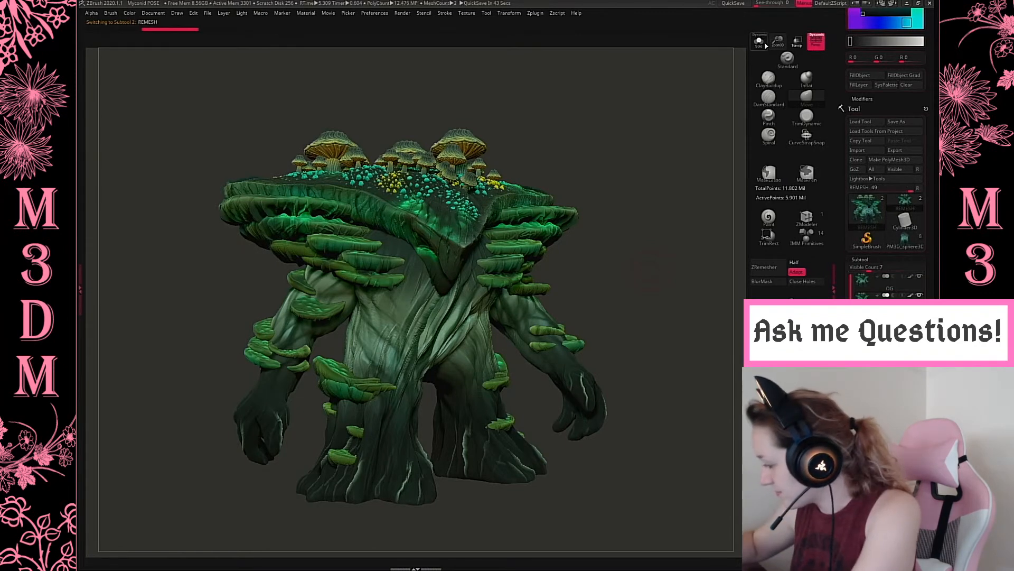
left_click_drag(783, 65, 780, 79)
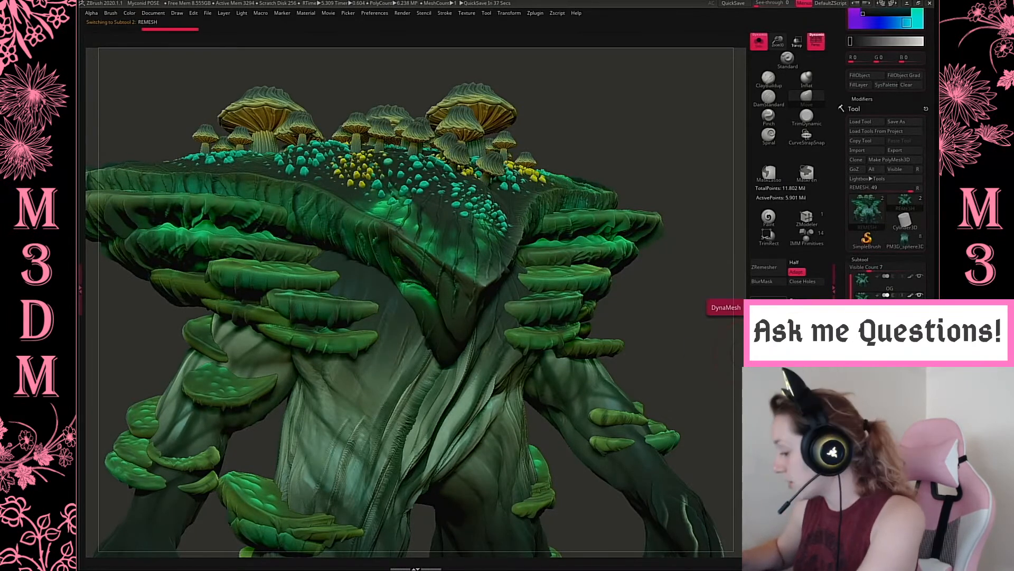
Try to remesh the REMESH copy with DynaMesh, inspect the cap, and undo the remesh.
left_click(767, 308)
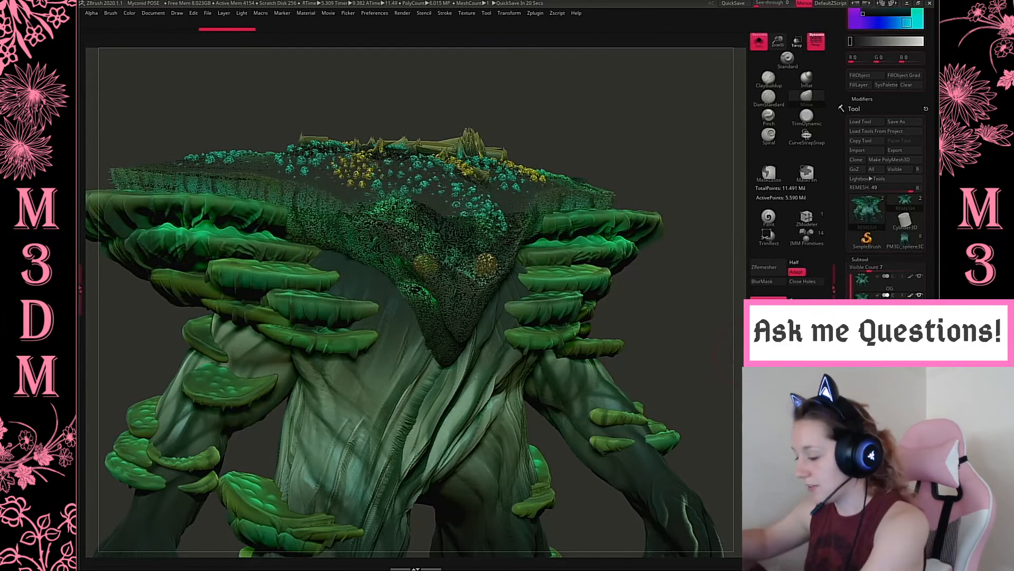
left_click_drag(644, 171, 604, 205)
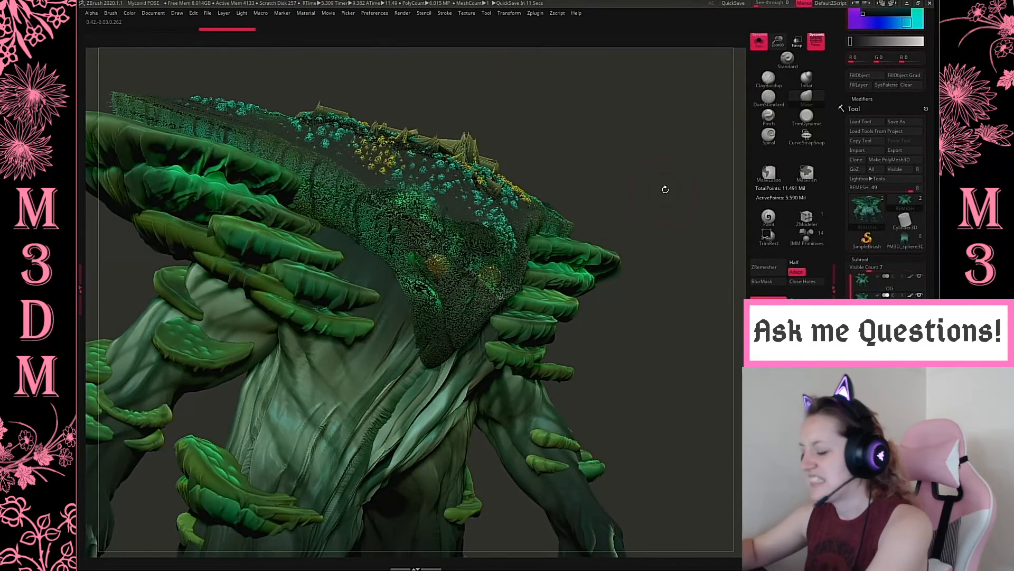
left_click_drag(667, 174, 720, 217)
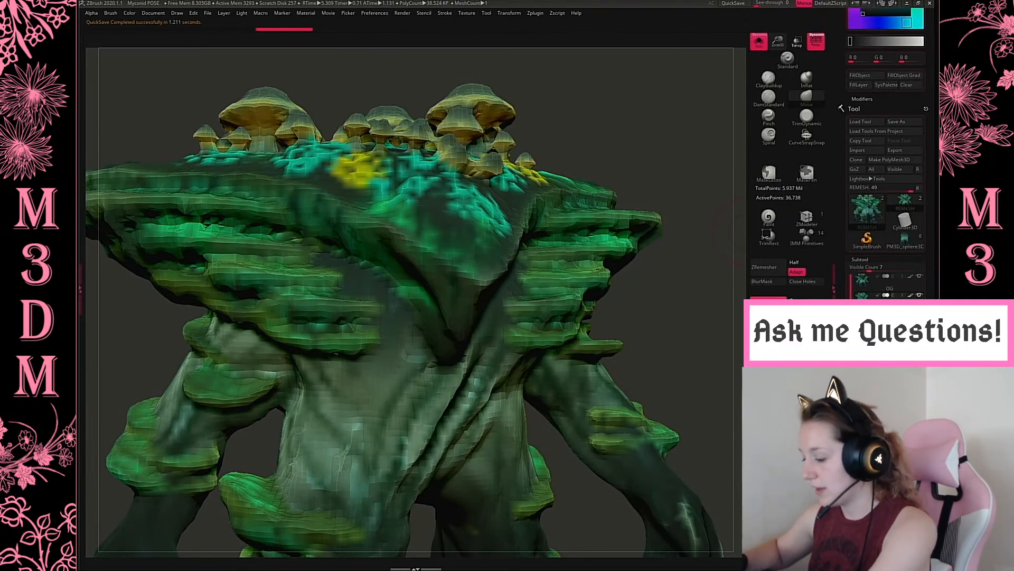
key("ctrl+z")
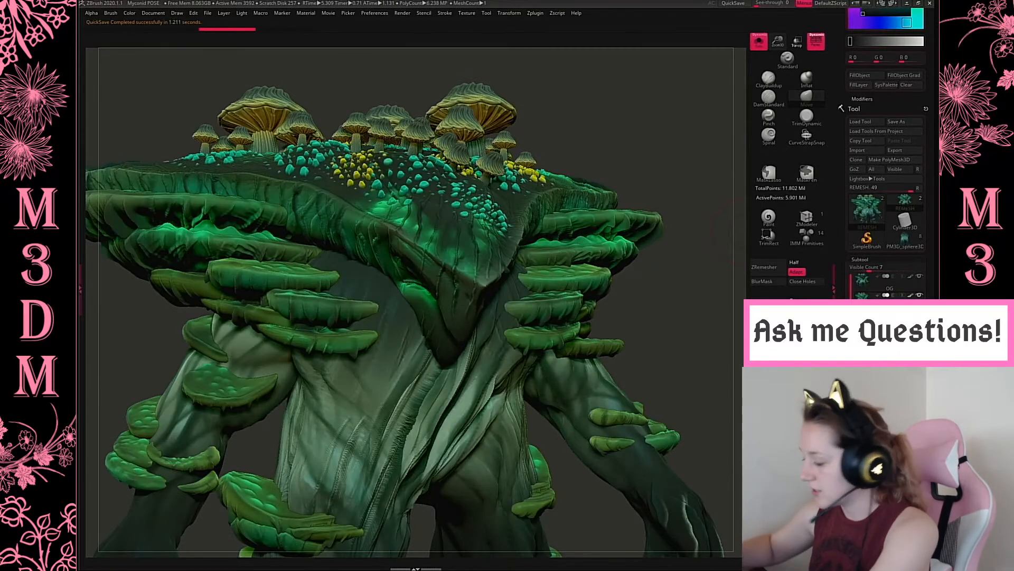
Apply a gizmo deformer to the REMESH copy, accept it, and remesh the copy with DynaMesh.
key("w")
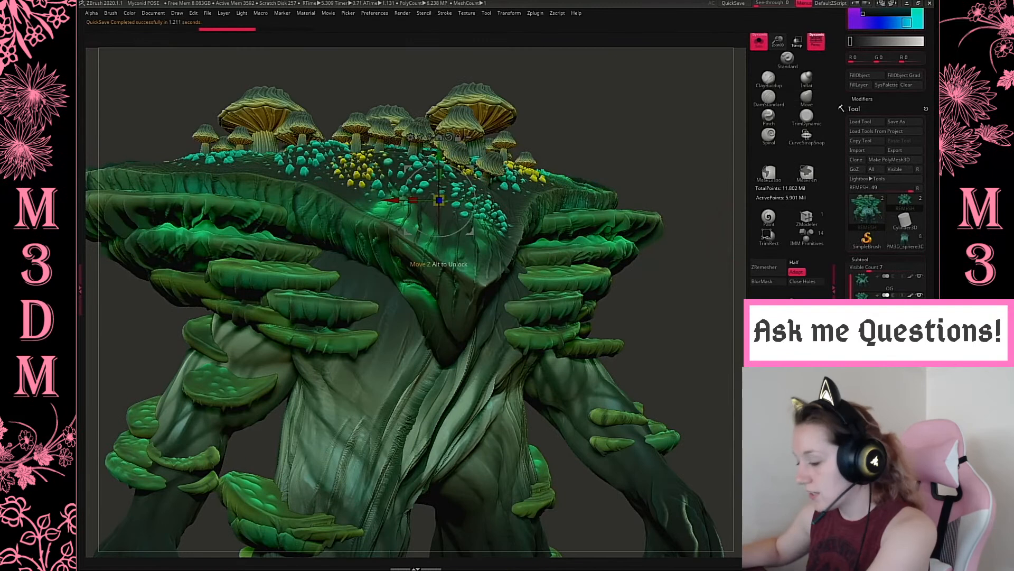
left_click(416, 136)
left_click(599, 190)
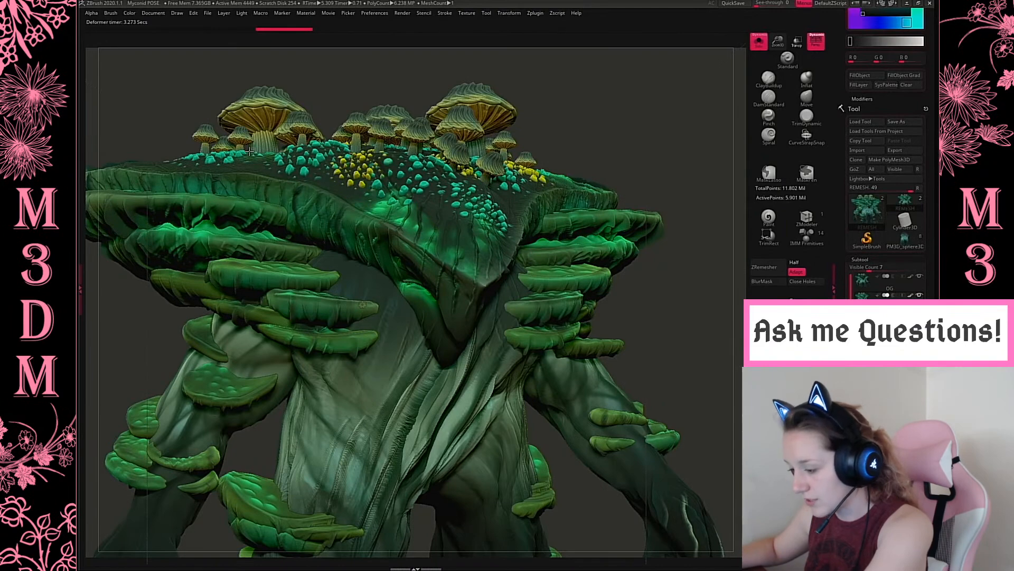
key("f")
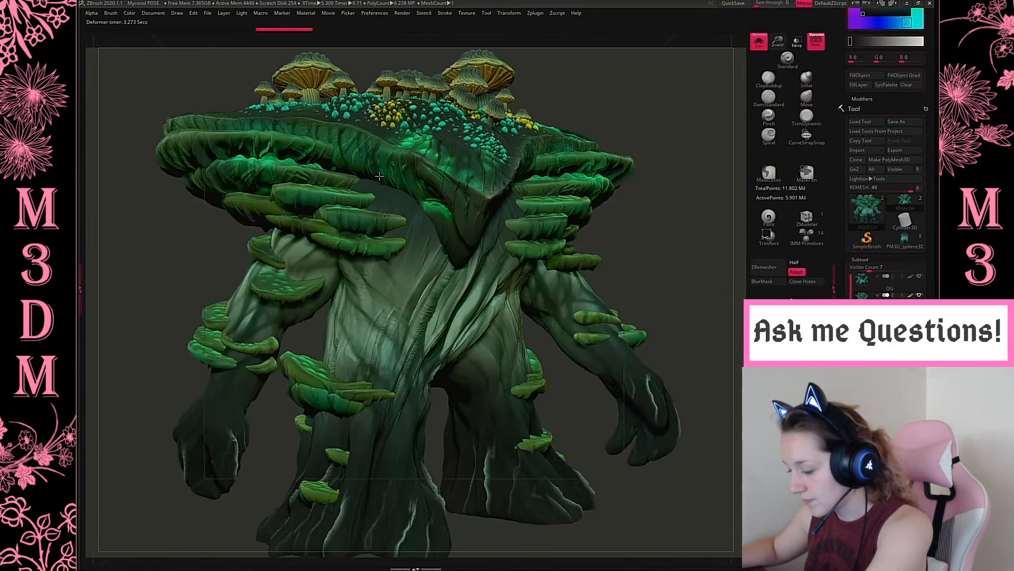
left_click(388, 216)
left_click(530, 219)
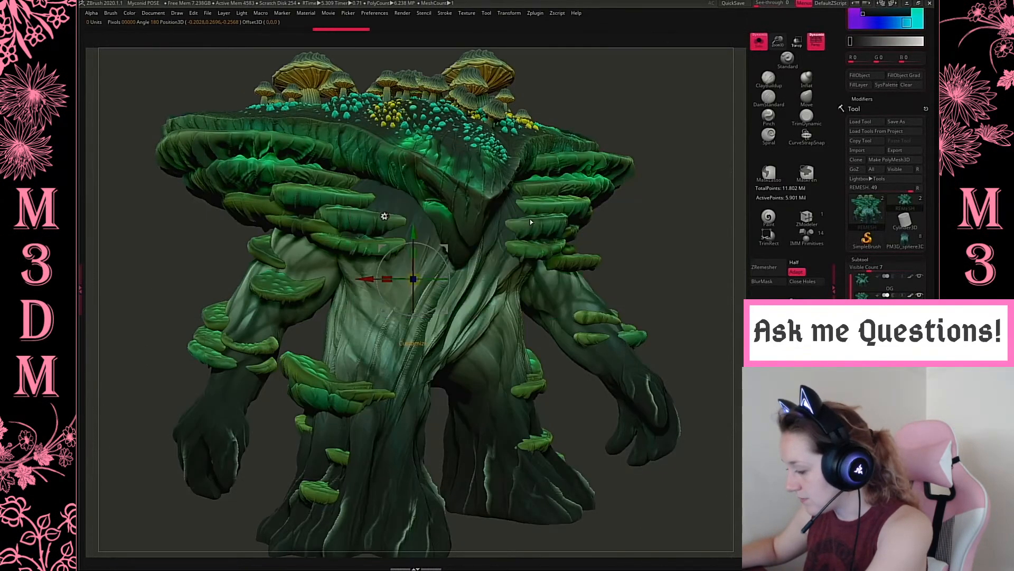
key("q")
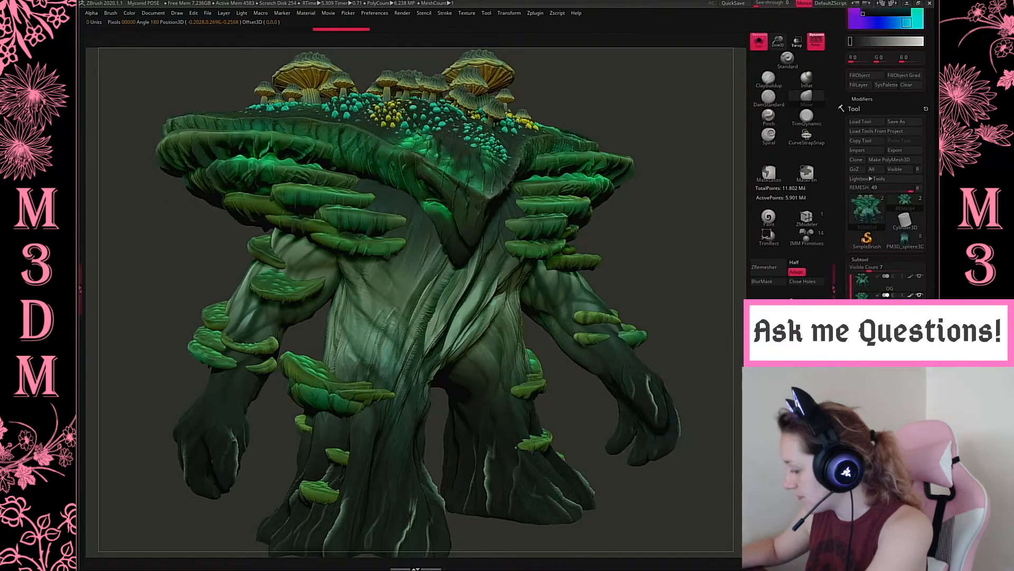
left_click(768, 304)
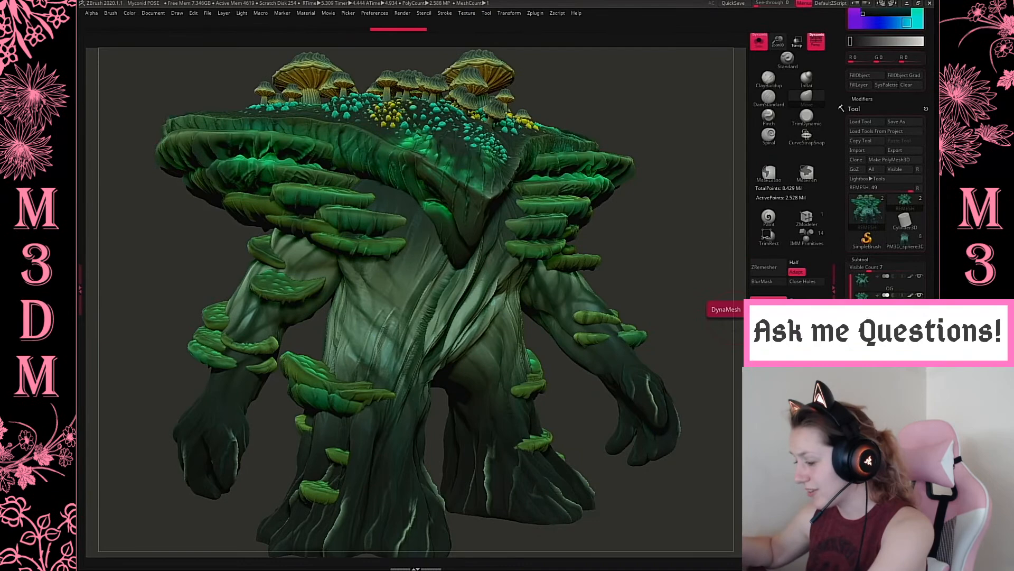
Save the project over the existing Myconid POSE file.
key("ctrl+s")
left_click(319, 118)
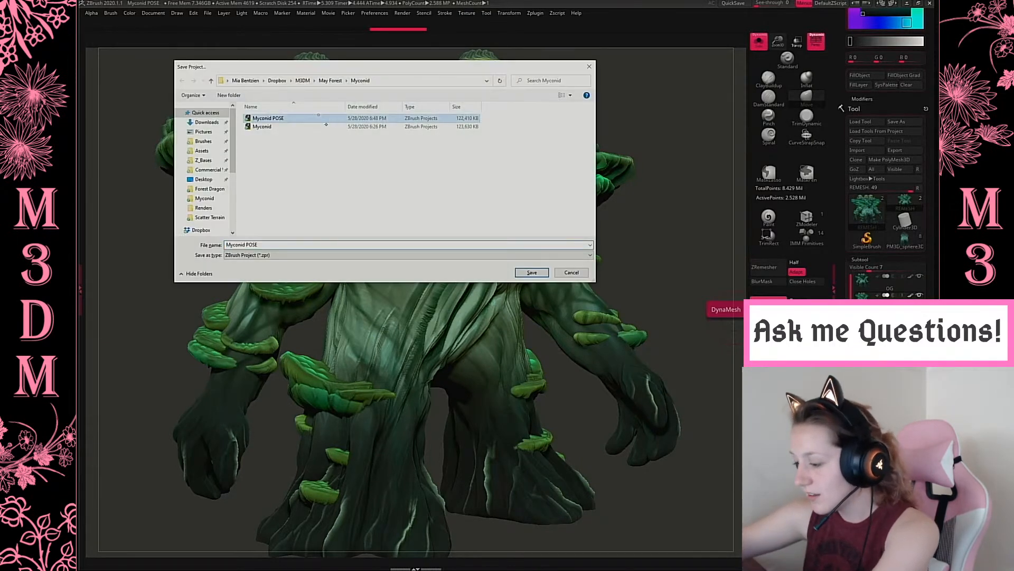
left_click(532, 272)
left_click(531, 281)
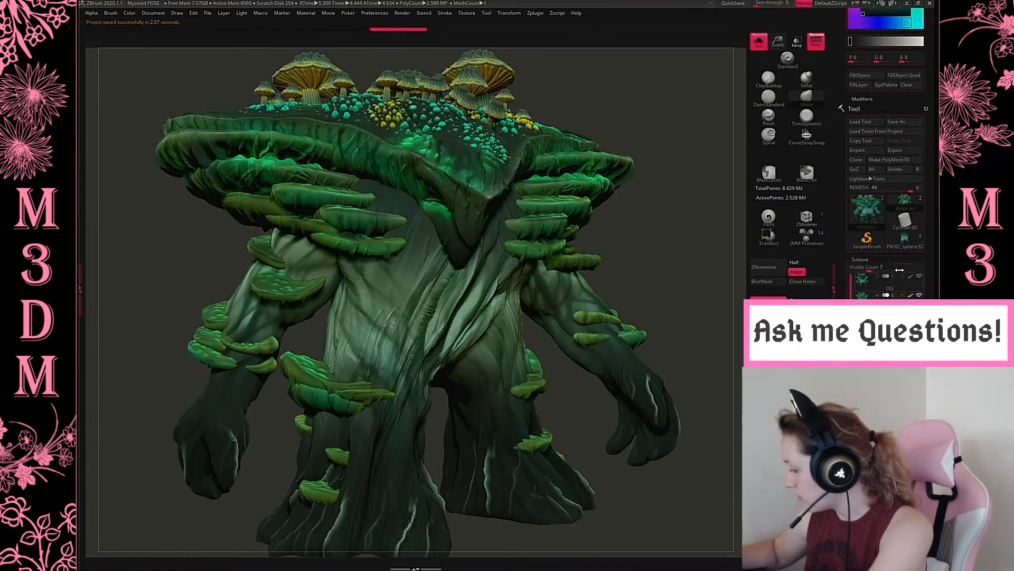
Set the subtool list's visible count to 5 and turn off Solo to show both creature copies.
left_click_drag(888, 261, 863, 254)
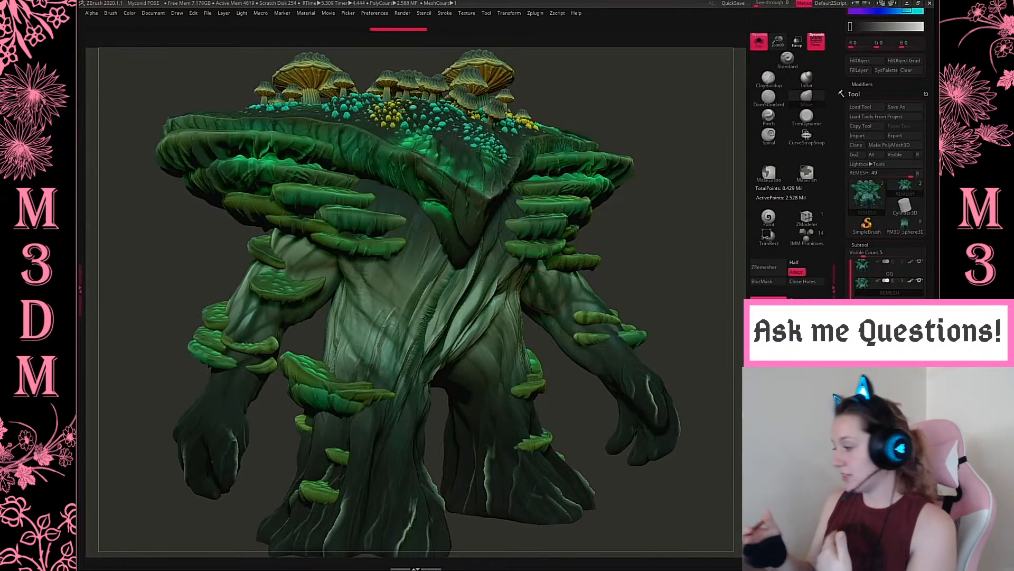
mouse_move(912, 284)
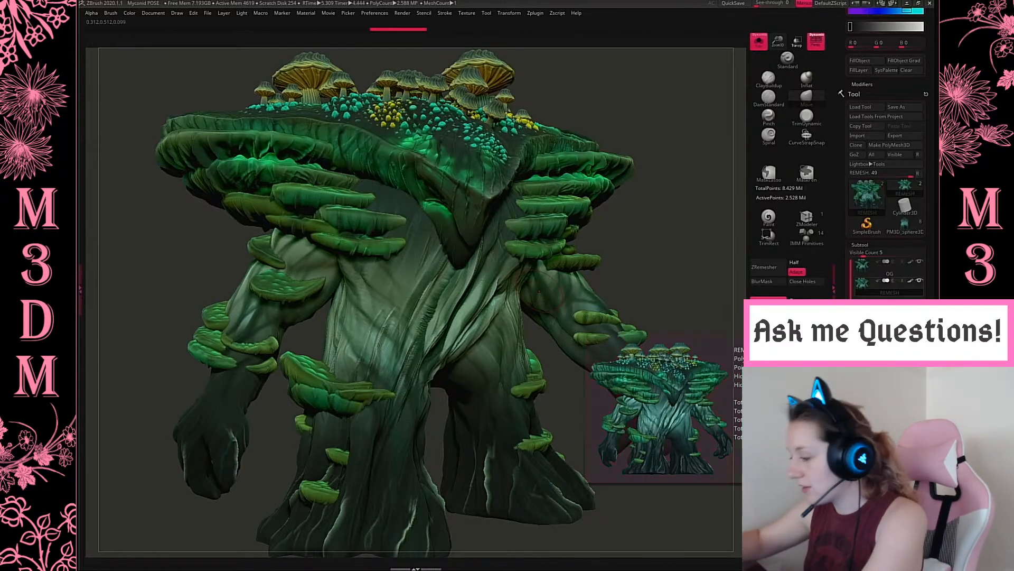
left_click(759, 41)
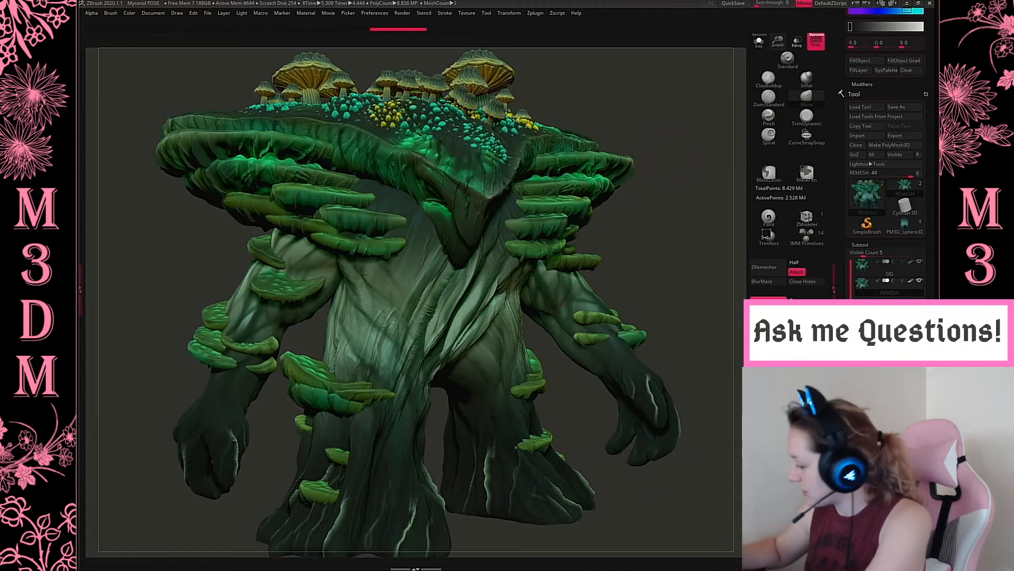
Switch off the painted colours on both copies and set the active colour to teal, R 51, G 114, B 122.
key("space")
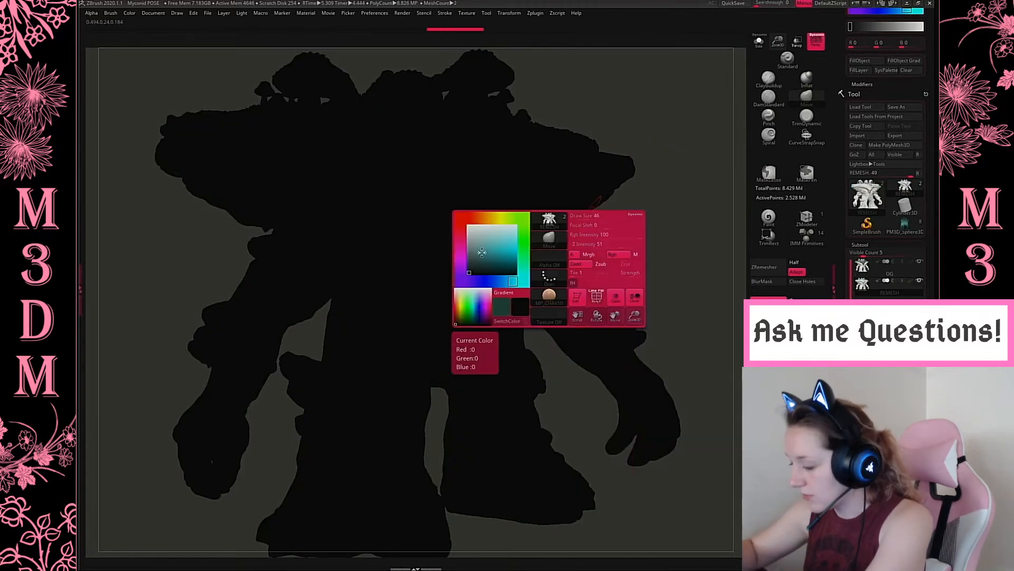
left_click(482, 252)
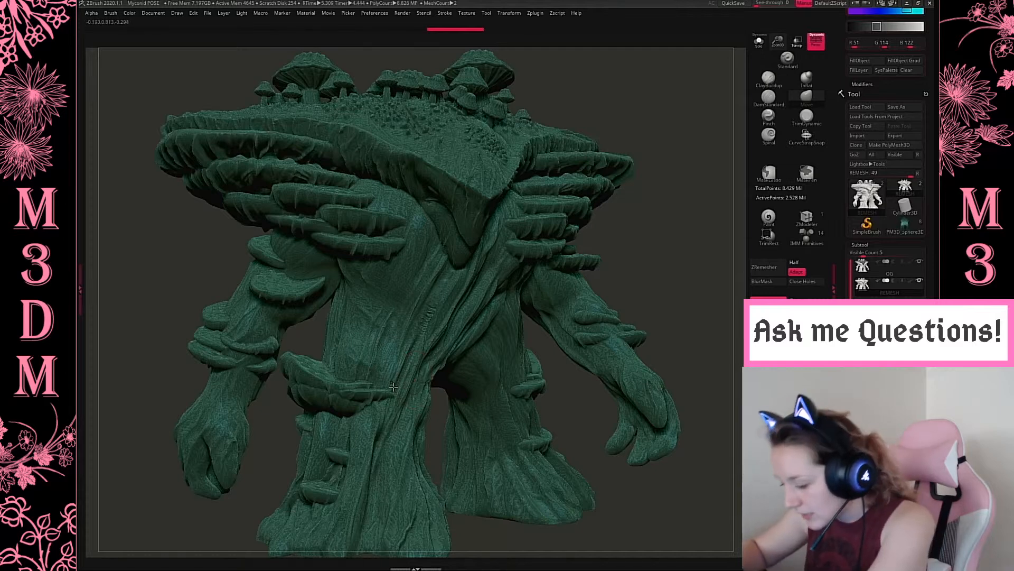
Turn on PolyFrame and select the OG subtool to compare its mesh with the REMESH copy on the torso.
left_click_drag(393, 386, 449, 334, "alt")
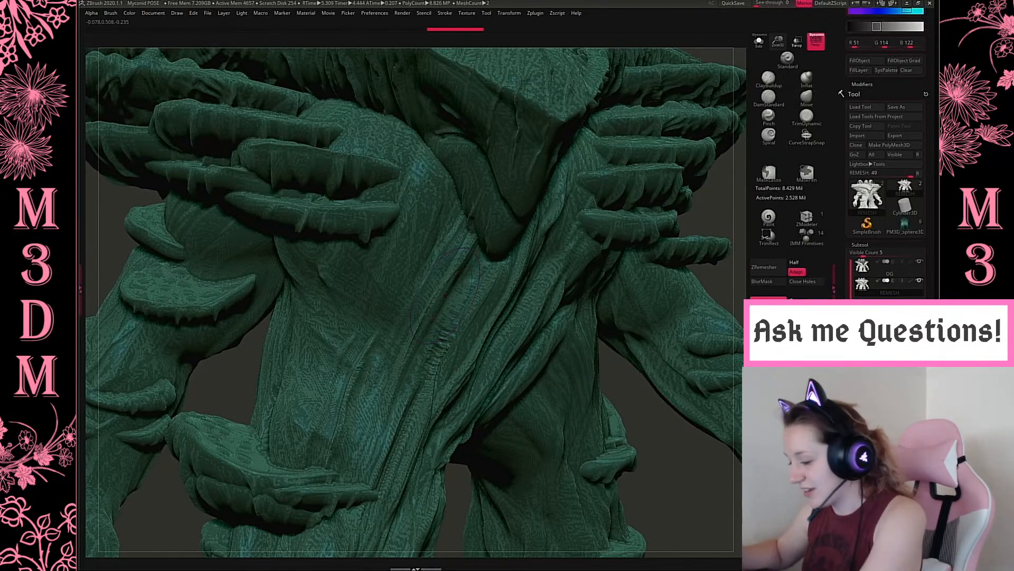
key("shift+f")
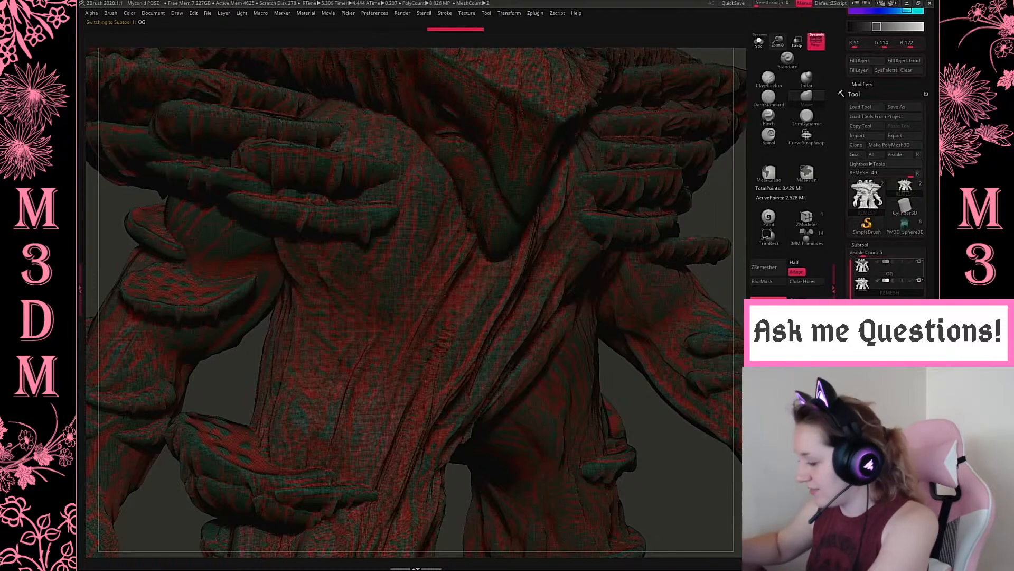
left_click(890, 268)
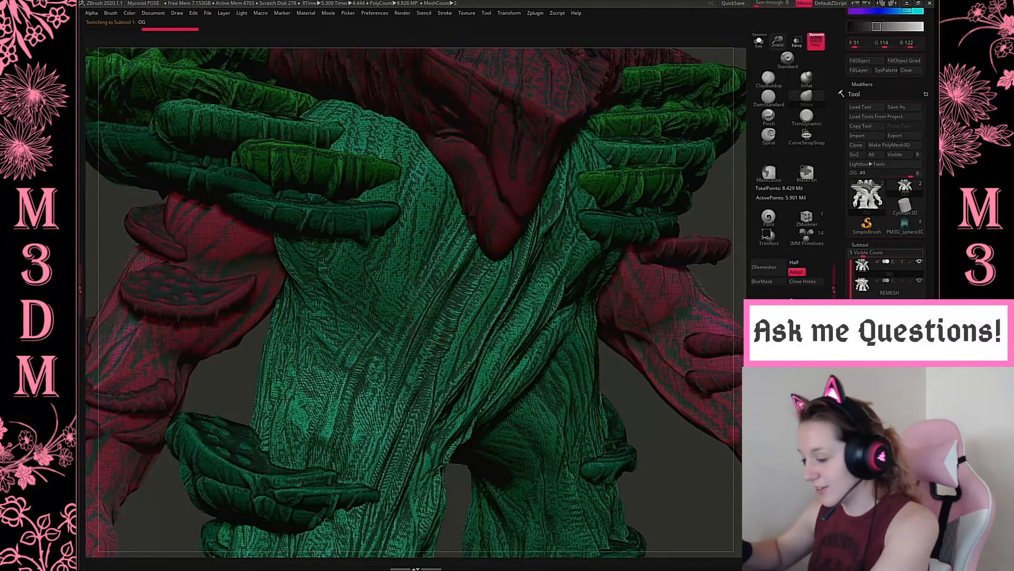
Select the REMESH subtool, show the painted colours with PolyFrame off, and project the OG copy's details onto it.
key("f")
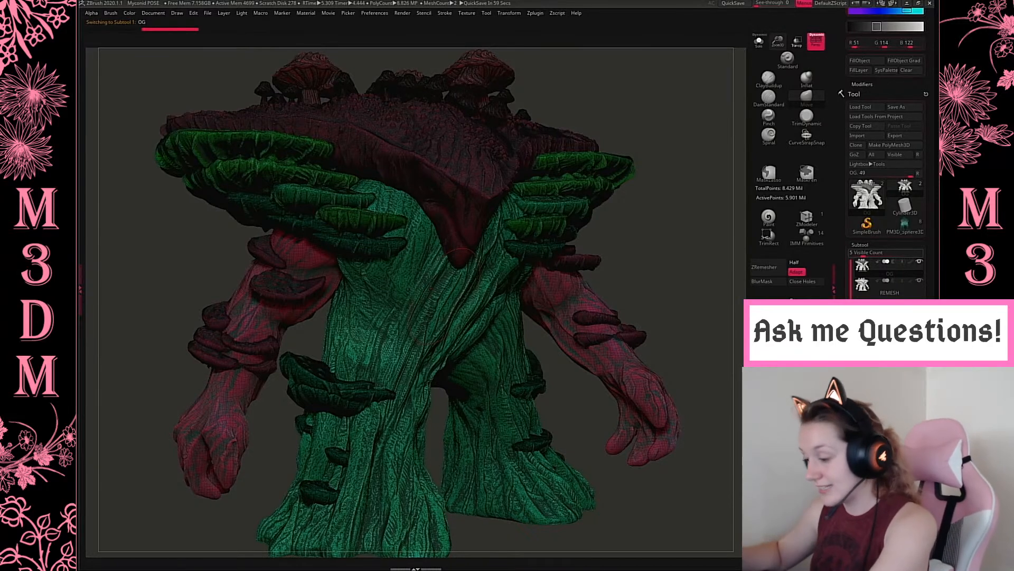
left_click(889, 285)
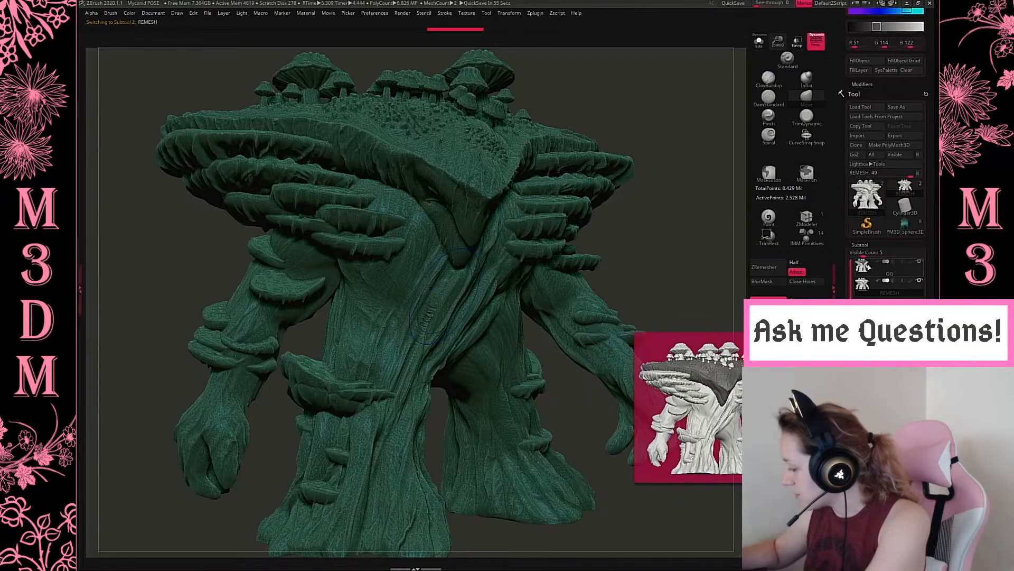
left_click(918, 280)
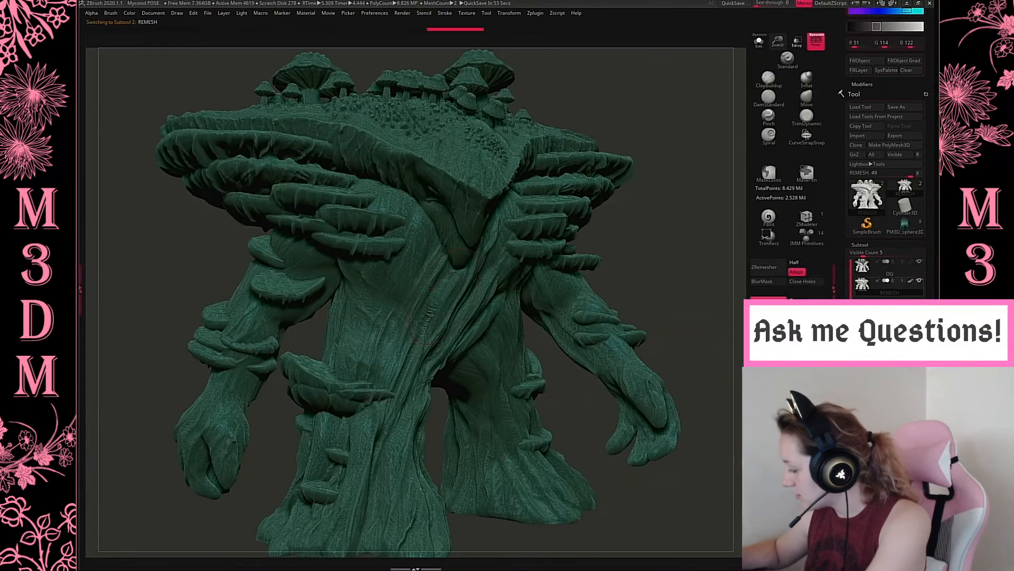
scroll(915, 284, "down", 1)
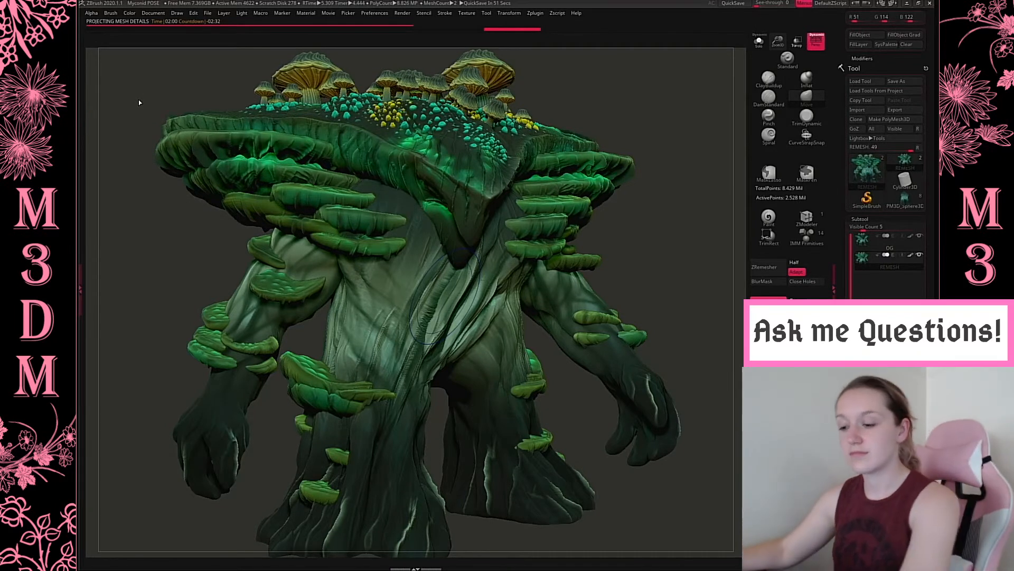
Switch to File Explorer, look through the Pictures and Downloads folders, and close it.
key("super")
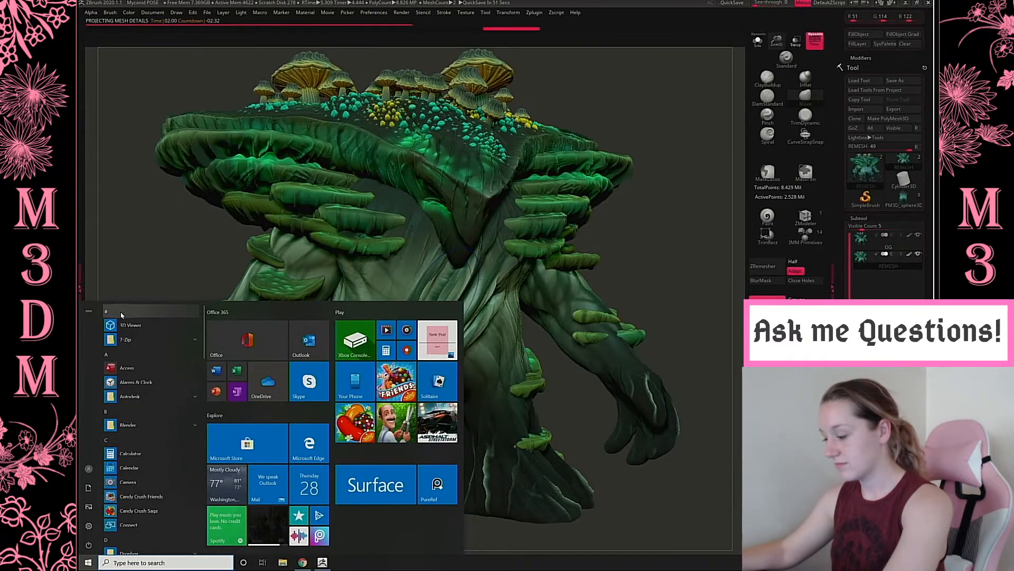
key("super")
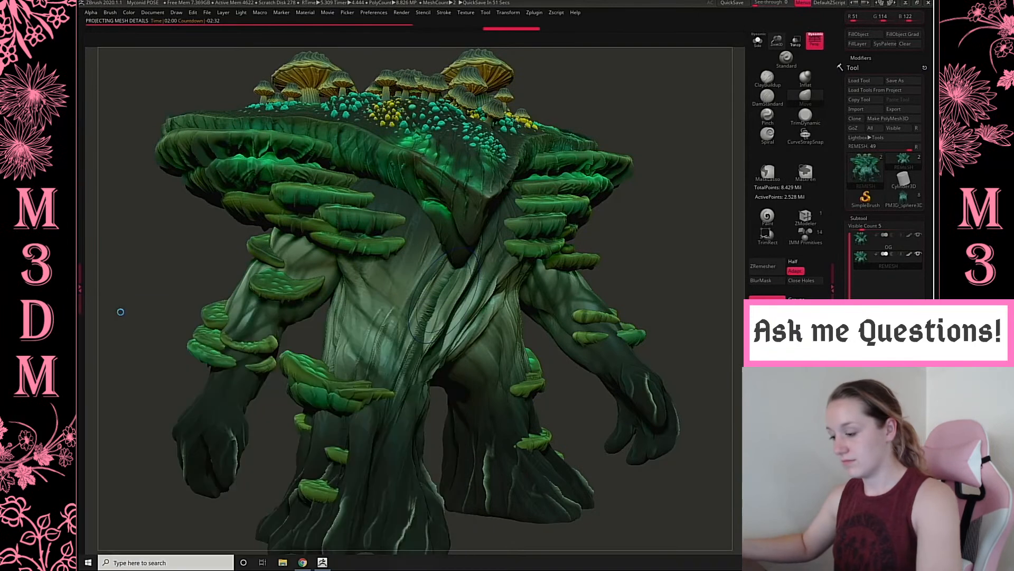
key("super+e")
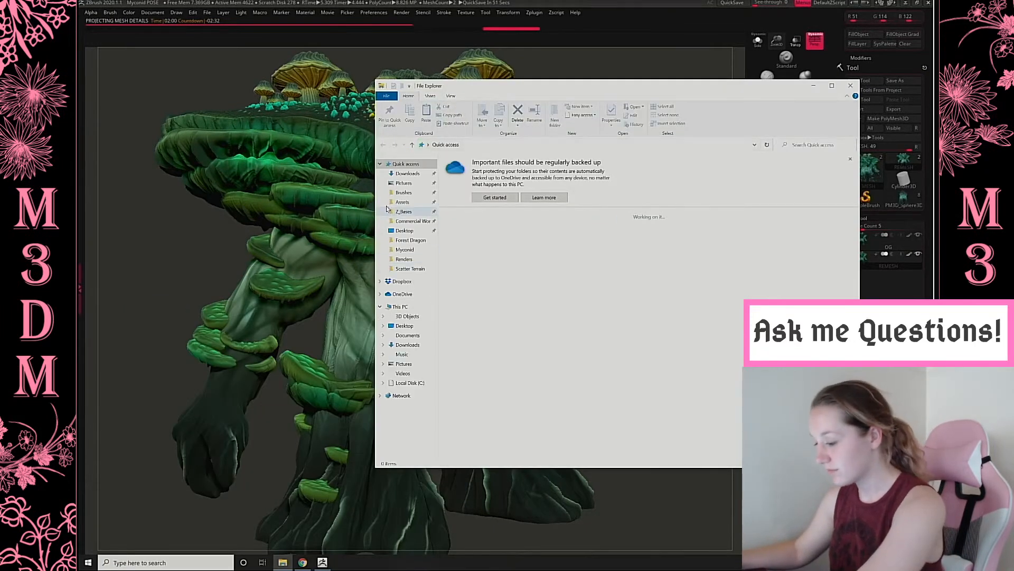
left_click(403, 183)
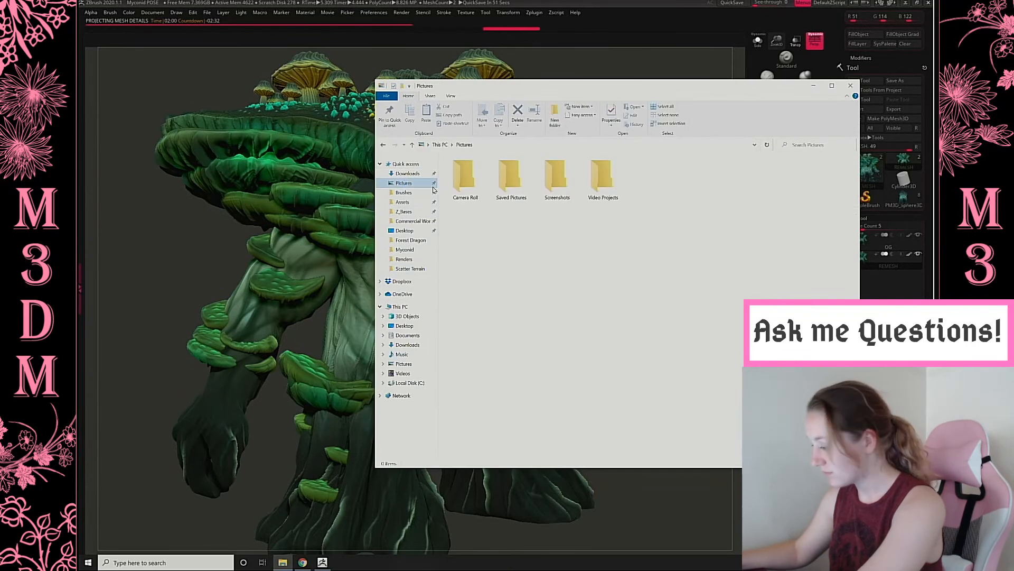
left_click(407, 174)
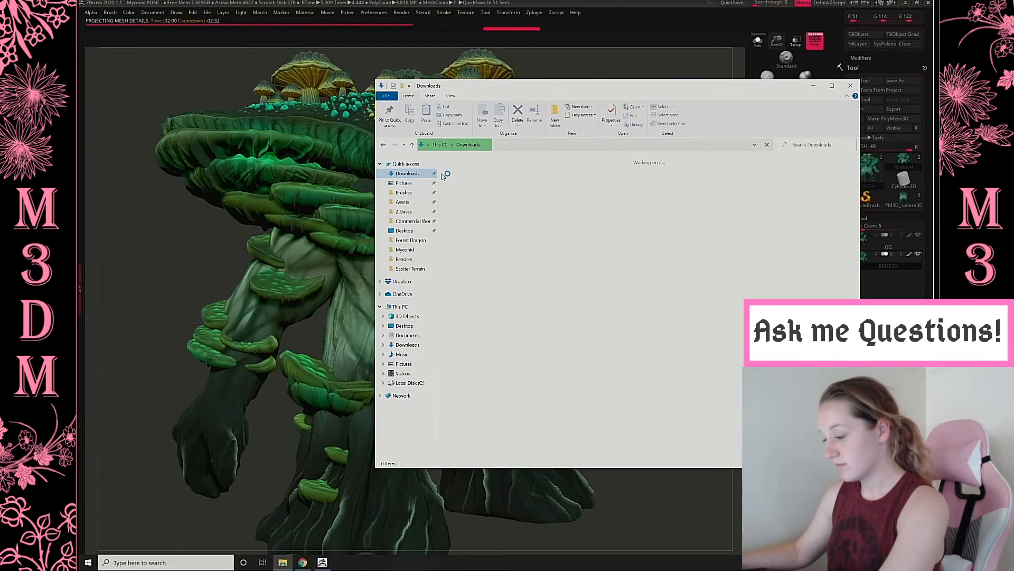
left_click(408, 184)
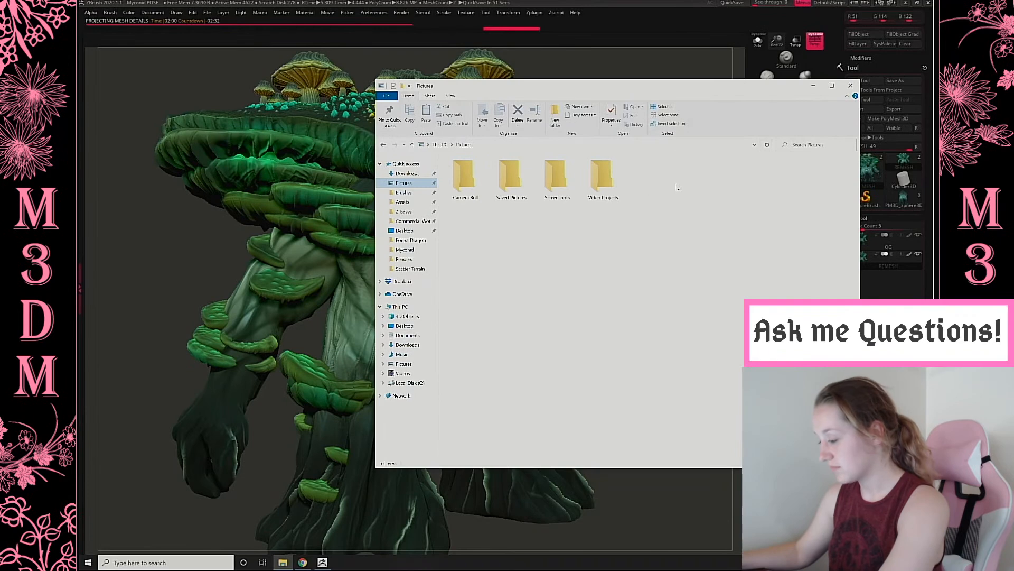
left_click(413, 175)
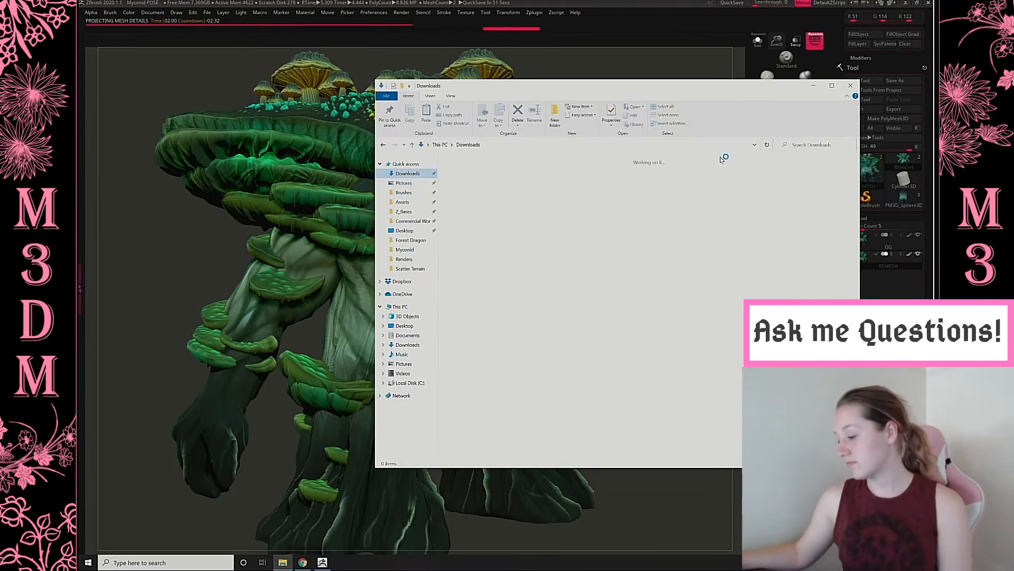
left_click(847, 88)
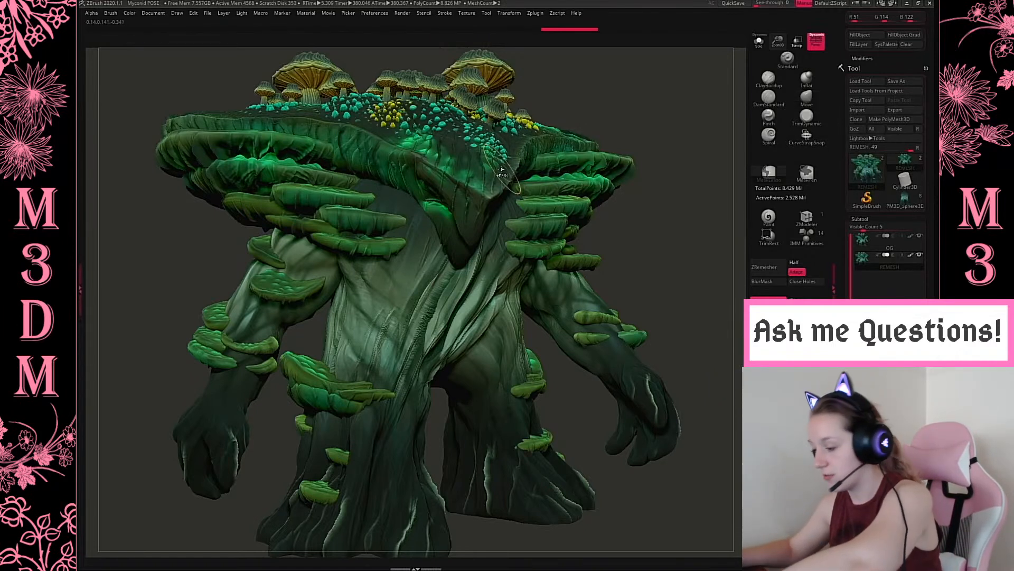
Isolate the REMESH copy with Solo and compare its torso and shelf fungi before and after the projection.
left_click(759, 42)
left_click_drag(778, 41, 787, 98)
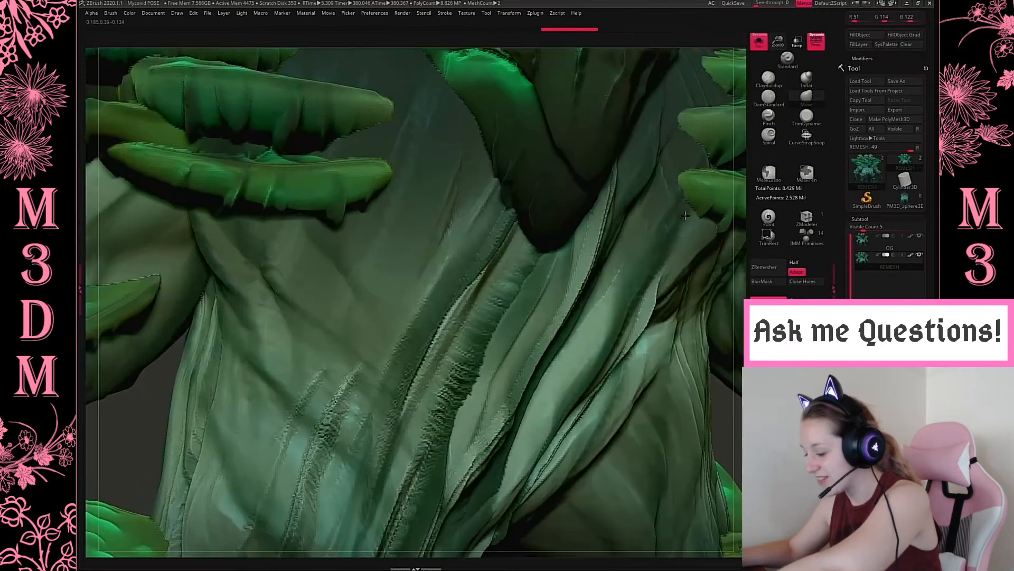
key("ctrl+z")
key("ctrl+shift+z")
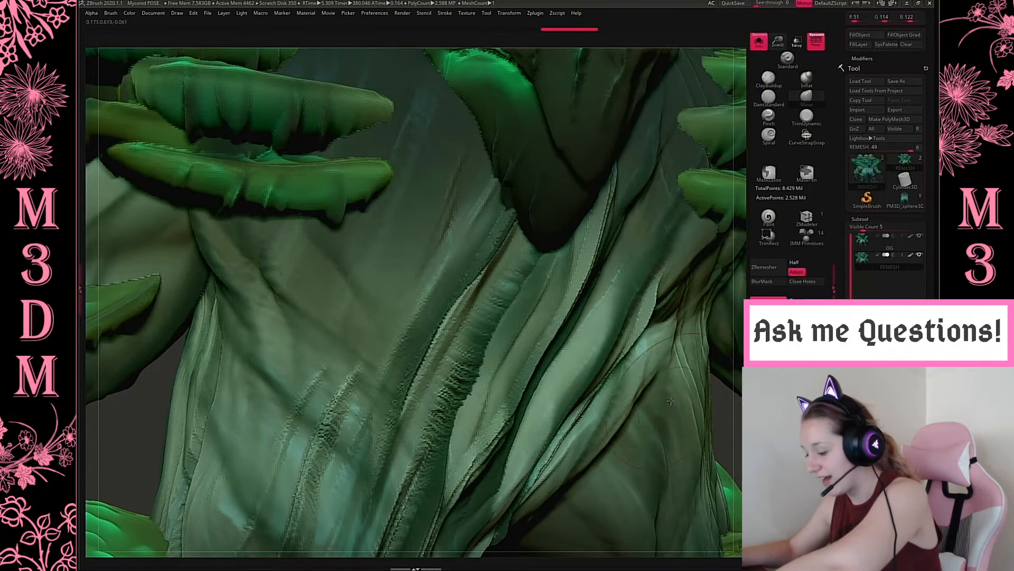
left_click_drag(729, 421, 641, 568, "alt")
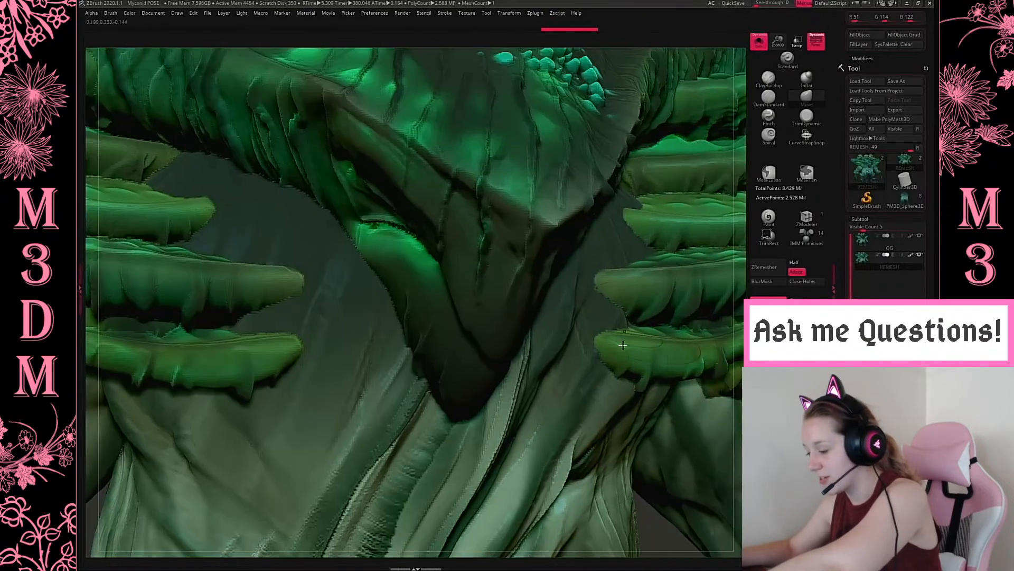
left_click_drag(650, 524, 664, 521)
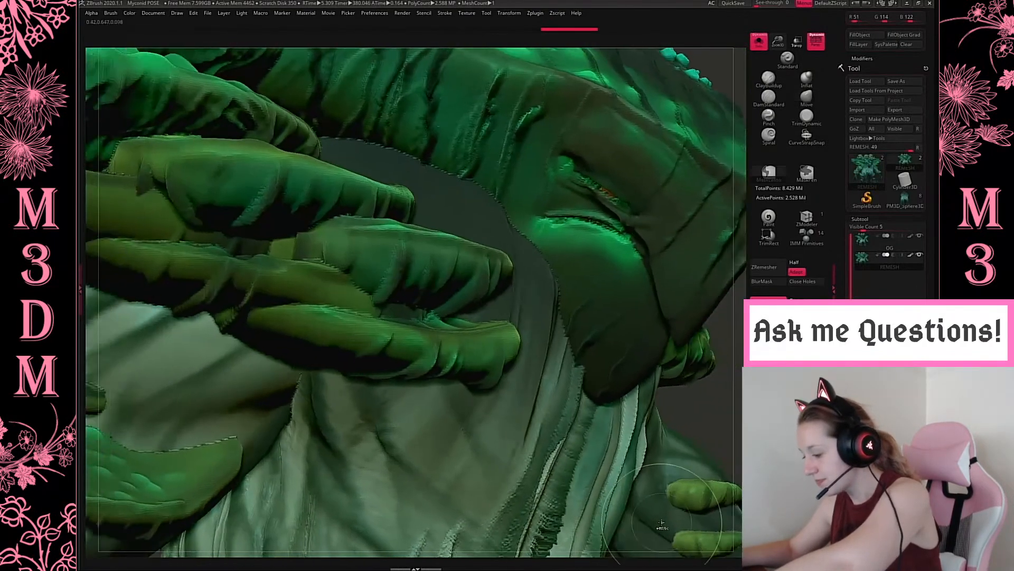
key("ctrl+z")
key("ctrl+shift+z")
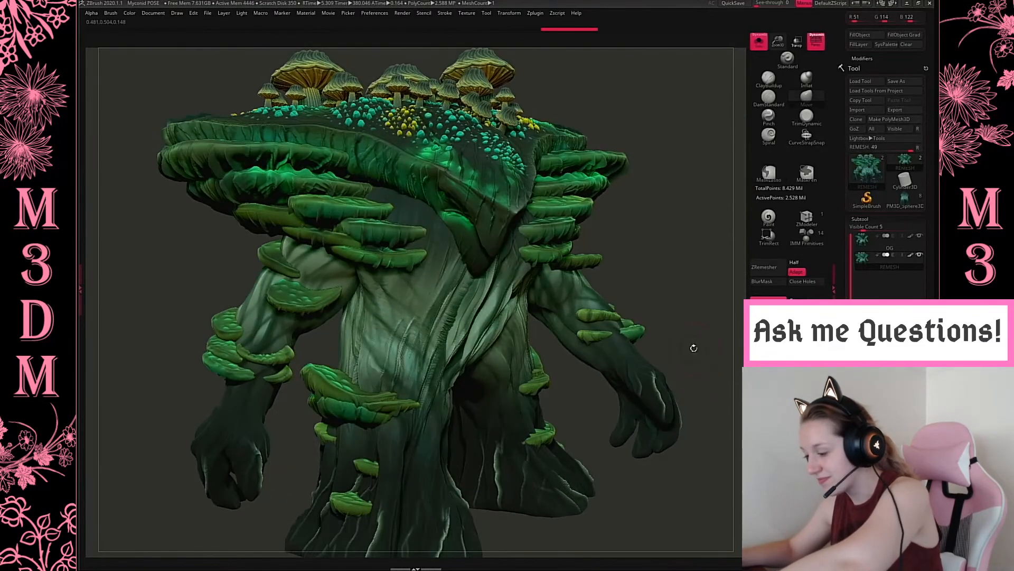
Examine the projected detail on the cap, its hanging tip and the mushrooms, as well as the whole creature.
key("ctrl+z")
key("ctrl+shift+z")
left_click_drag(629, 404, 592, 539, "alt")
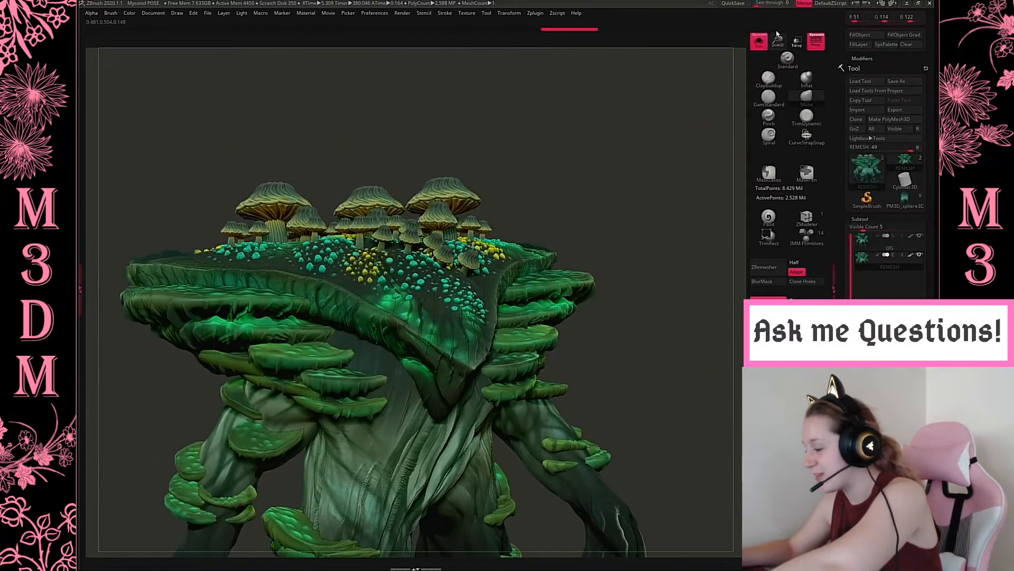
left_click_drag(777, 39, 761, 88)
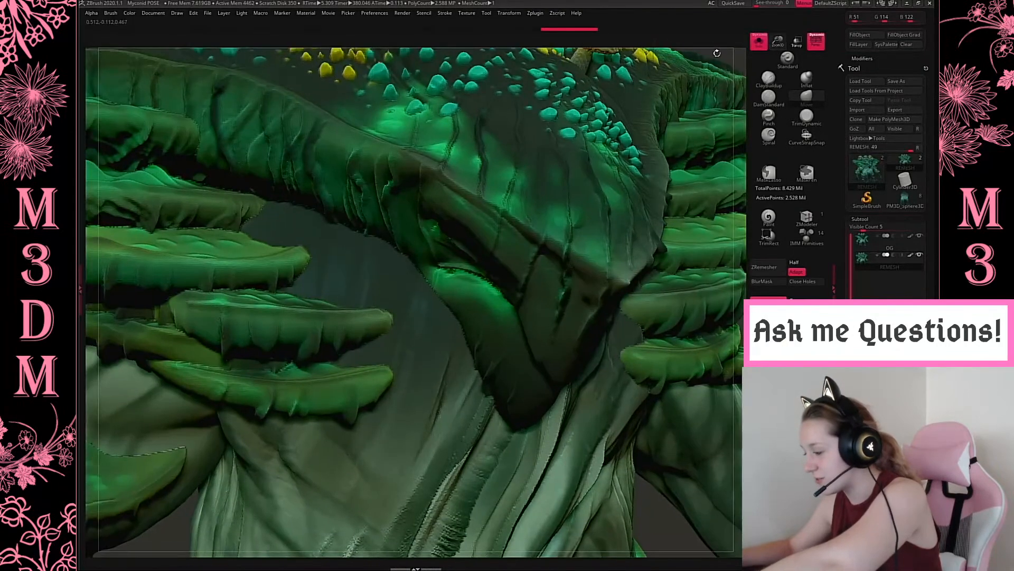
mouse_move(717, 53)
left_mouse_down("alt")
mouse_move(673, 177)
mouse_move(528, 177)
left_mouse_up("alt")
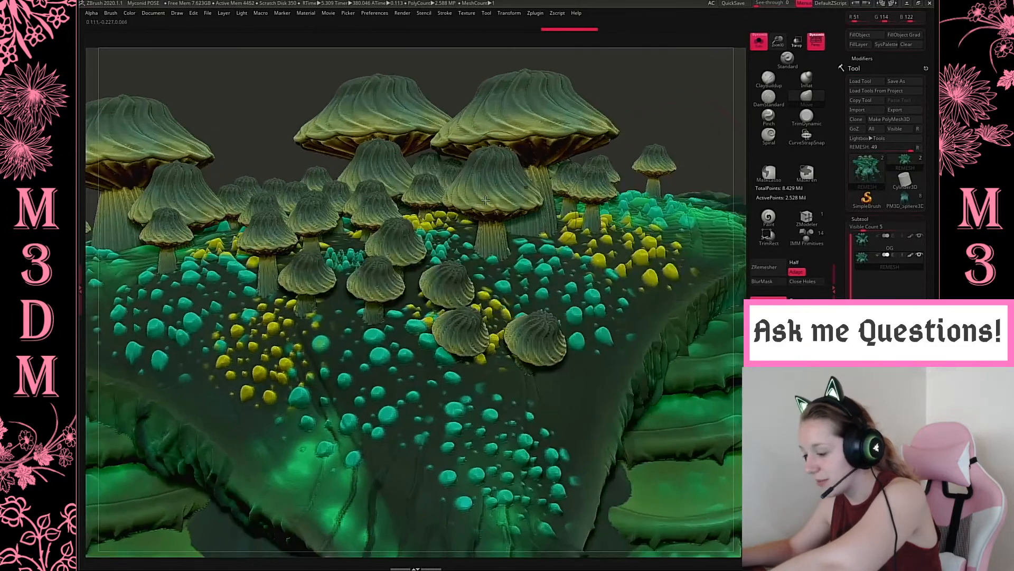
key("f")
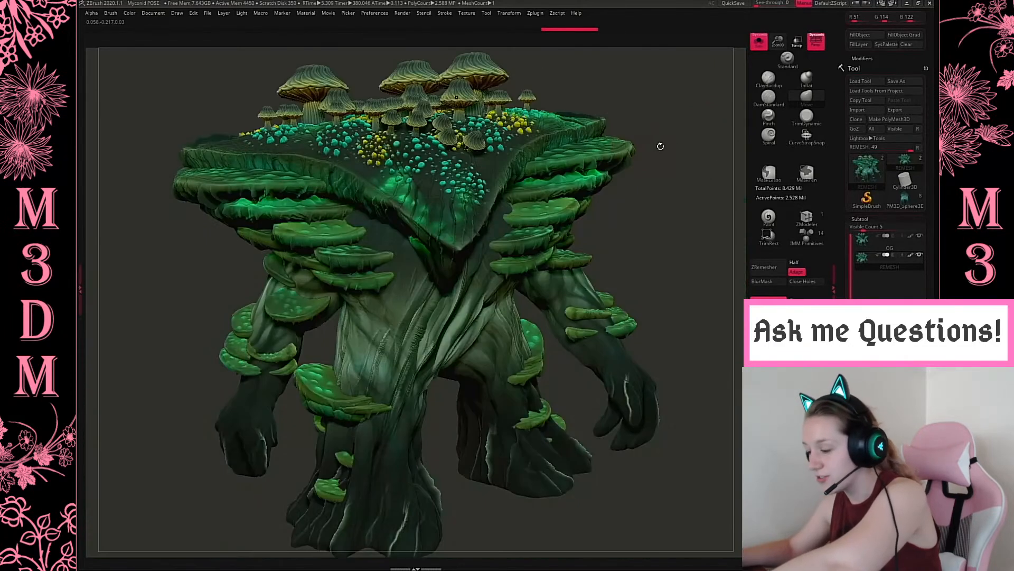
left_click_drag(672, 154, 679, 177)
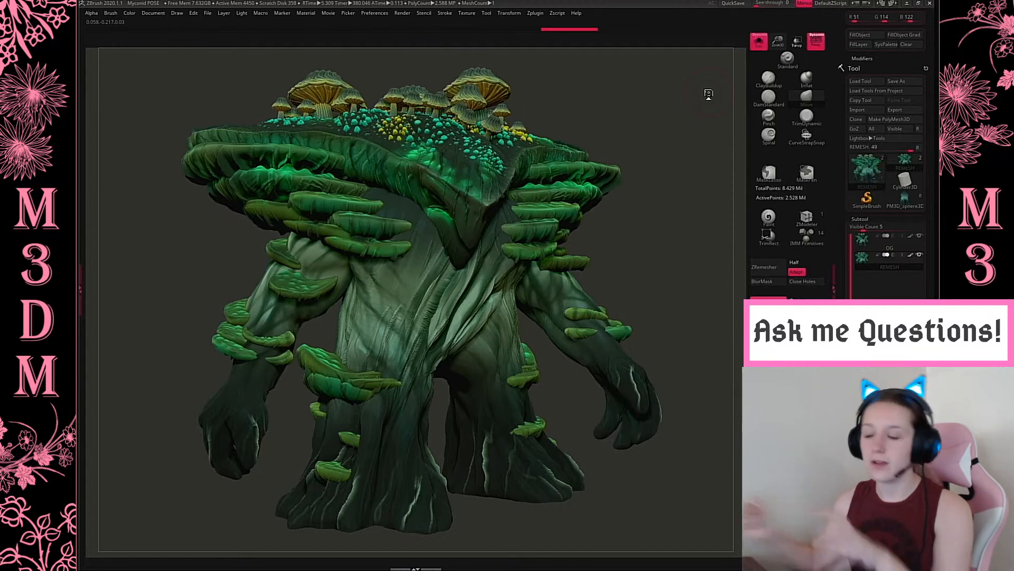
Save the project over the existing Myconid POSE file, confirming the replacement.
key("ctrl+s")
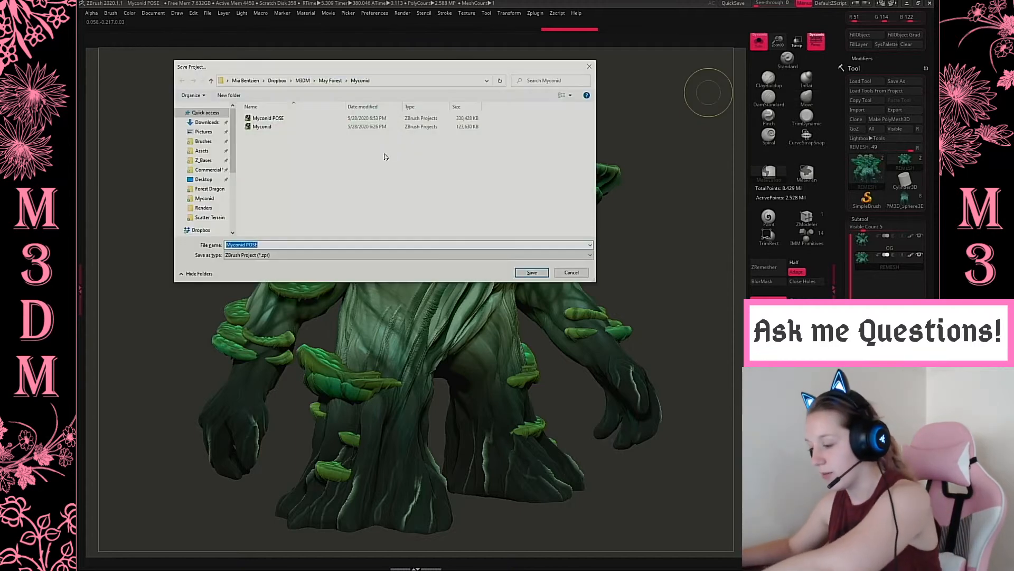
left_click(390, 117)
left_click(532, 273)
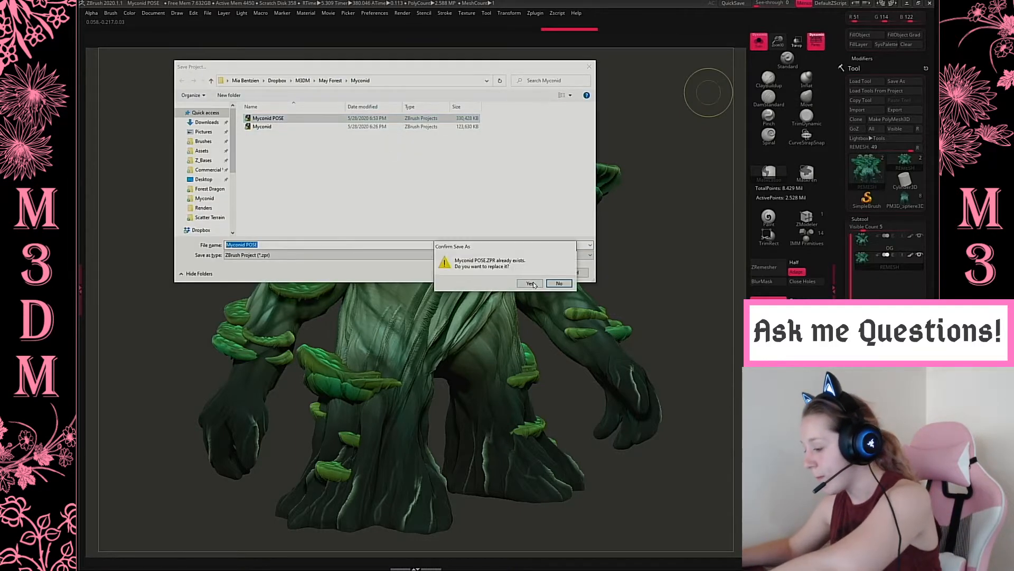
left_click(534, 280)
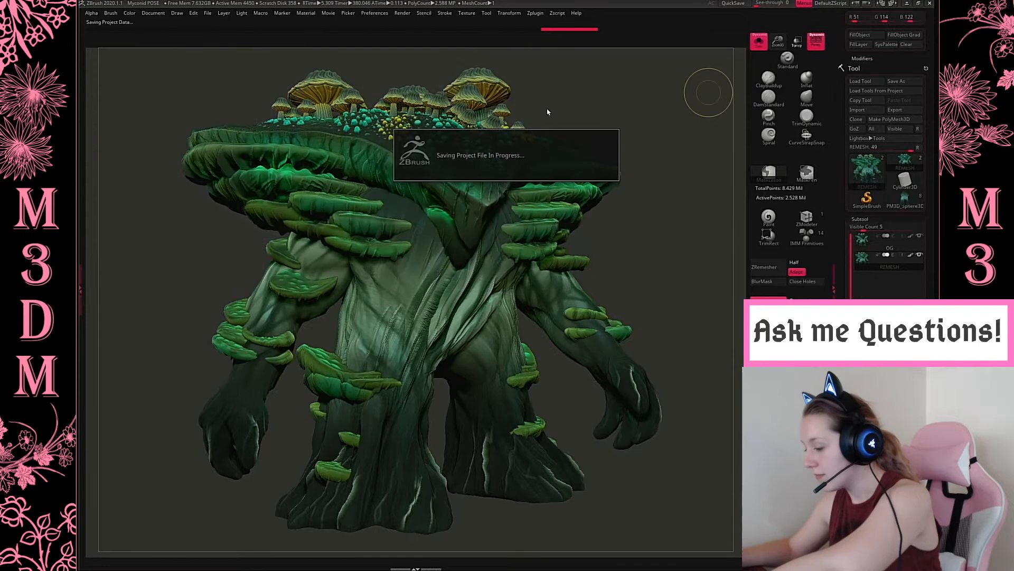
Pre-process the REMESH subtool in Decimation Master with Use and Keep Polypaint on.
left_click(534, 13)
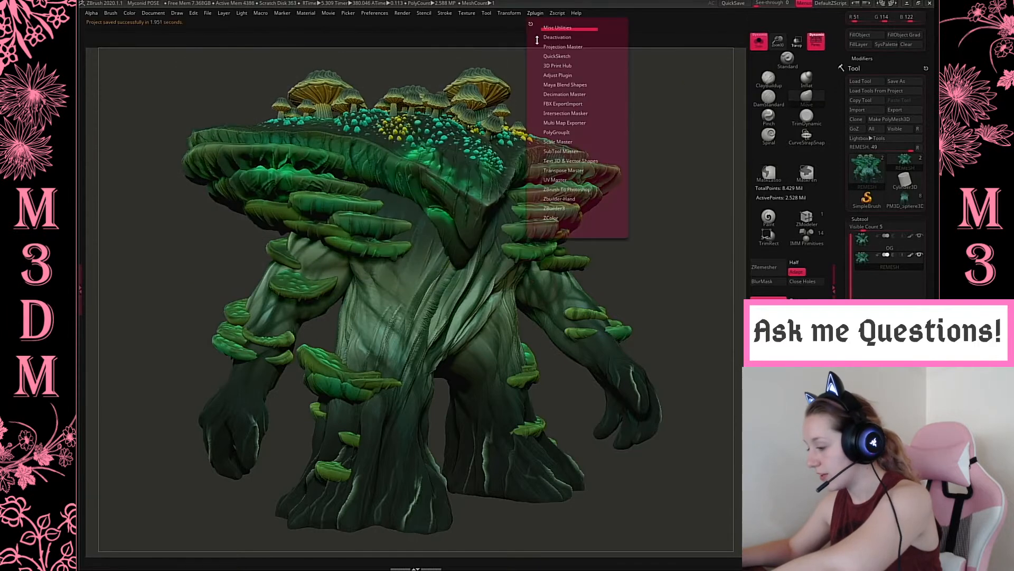
left_click(560, 94)
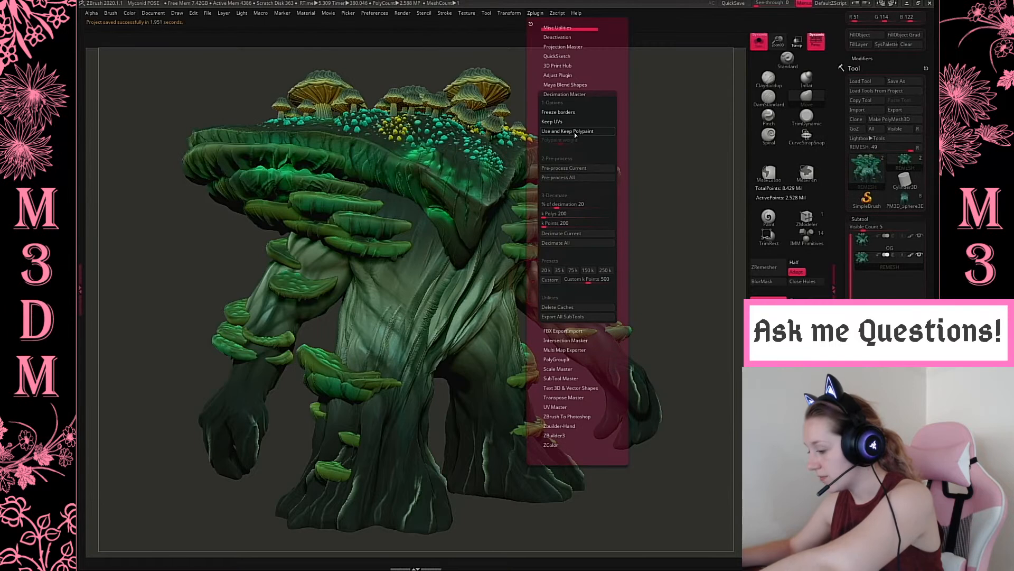
left_click(580, 167)
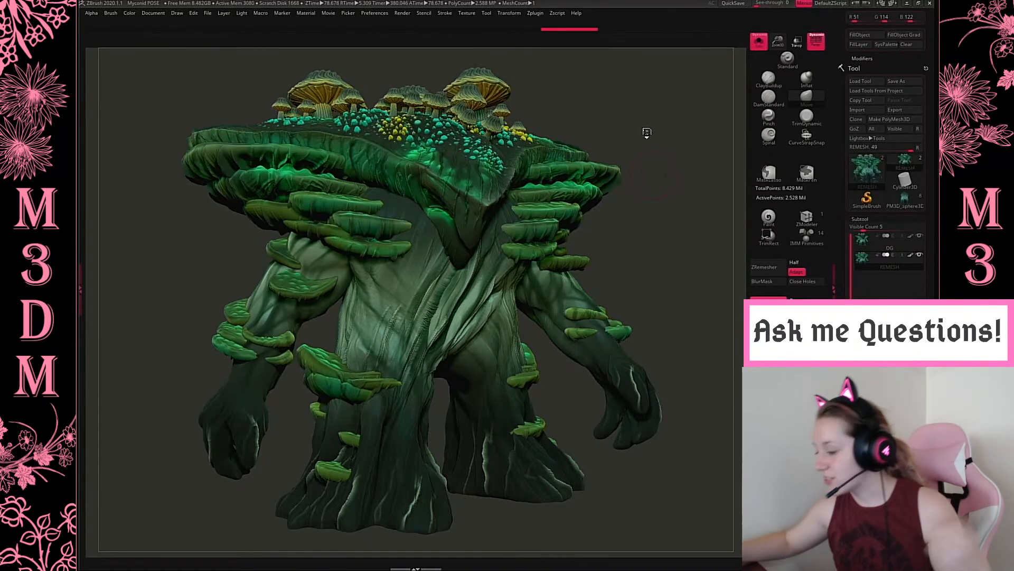
Set the custom decimation quality to 400 k points and apply it to the REMESH subtool.
left_click(534, 14)
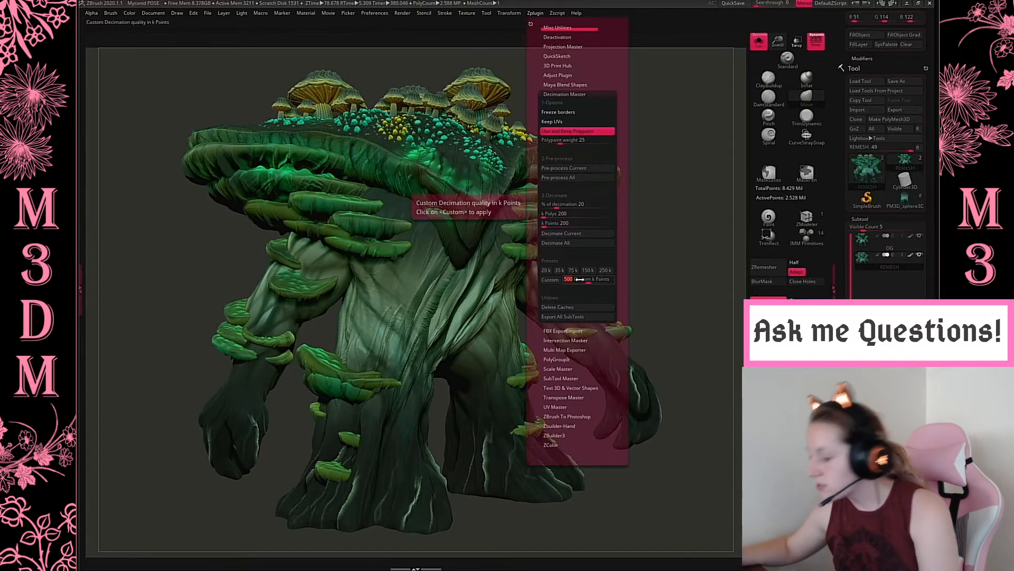
left_click(575, 279)
type("400")
key("Return")
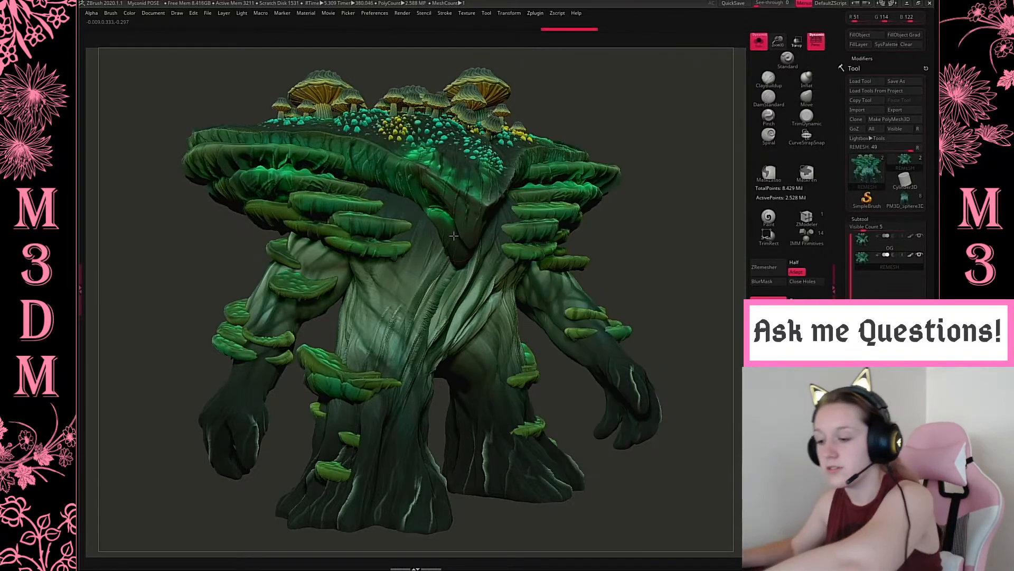
key("shift+f")
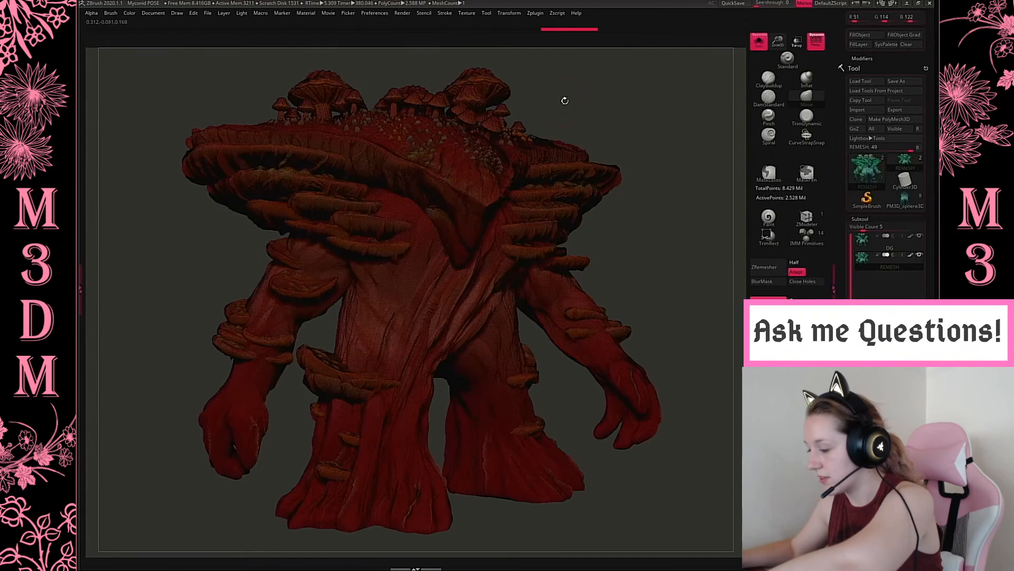
left_click(537, 13)
left_click(551, 280)
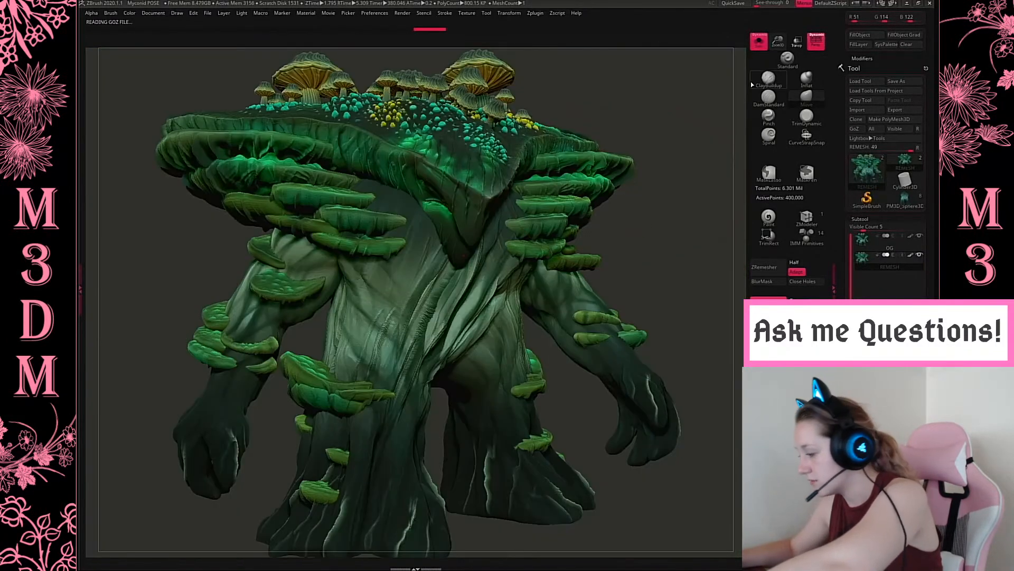
Examine the decimated creature from above and from a distance, and turn off Solo to show both copies.
left_click_drag(778, 30, 779, 5)
left_click_drag(621, 166, 590, 222)
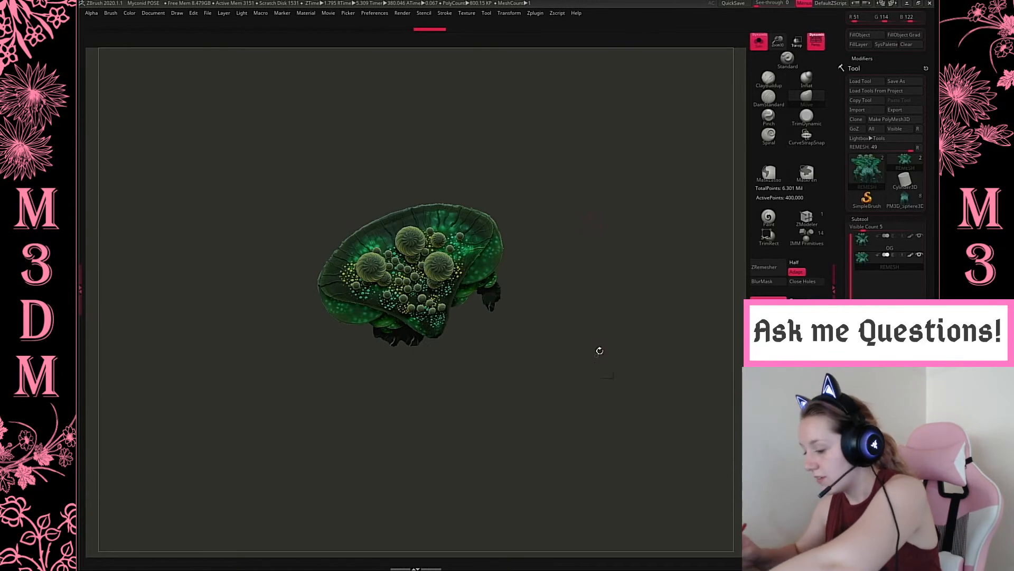
left_click_drag(629, 420, 640, 346)
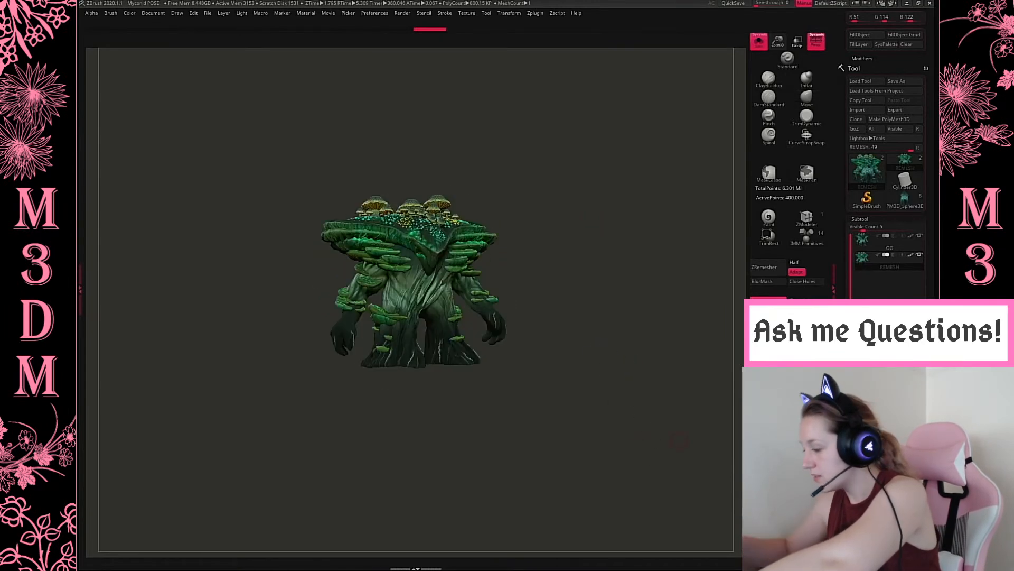
left_click(759, 41)
left_click_drag(778, 41, 605, 374)
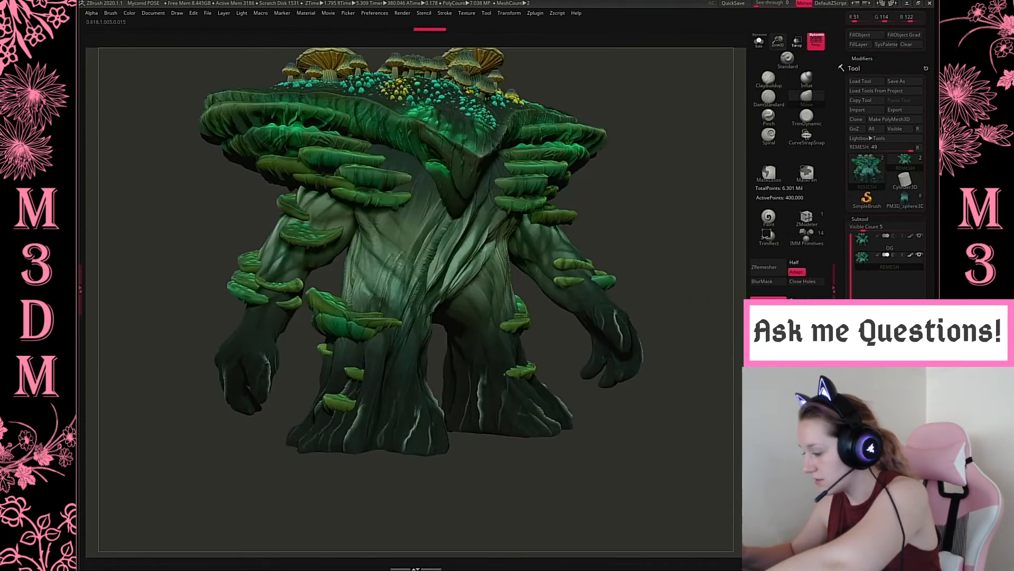
Turn off perspective and mask the bottom edge of both of the creature's feet.
key("p")
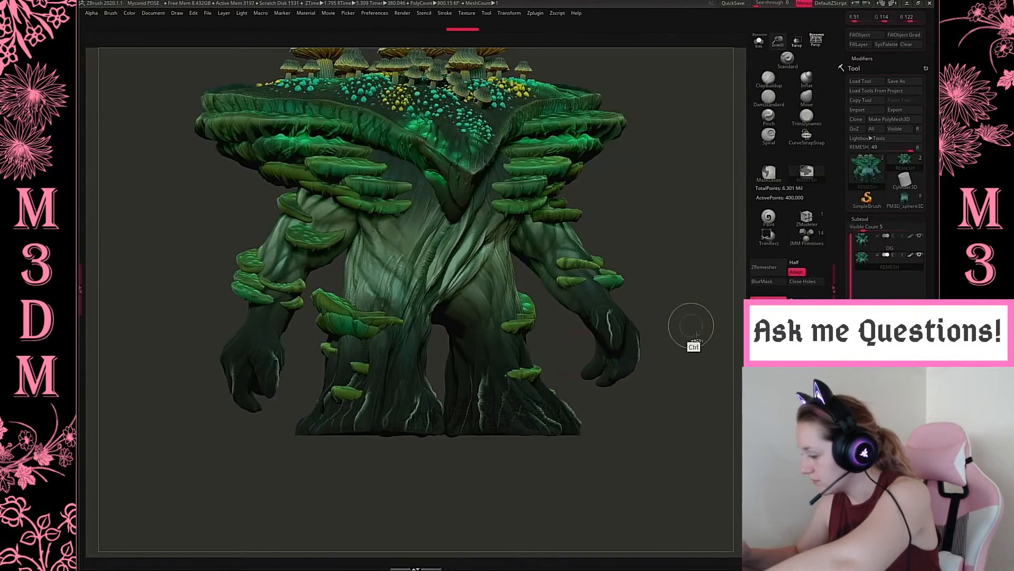
left_click_drag(255, 463, 673, 436, "ctrl")
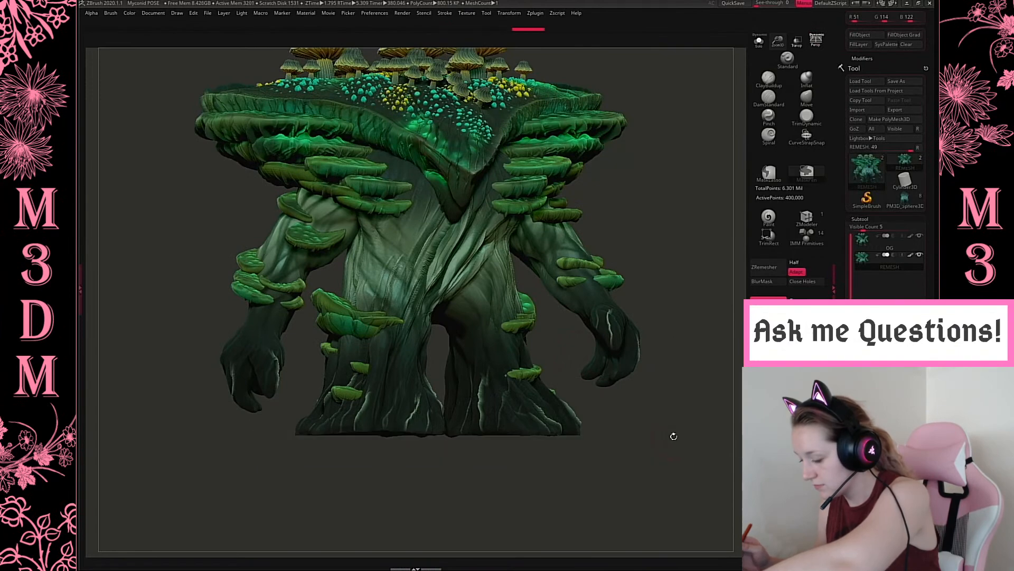
Turn off polypaint on both subtools and set the main colour to neutral grey, RGB 131, 131, 131.
left_click(912, 256, "shift")
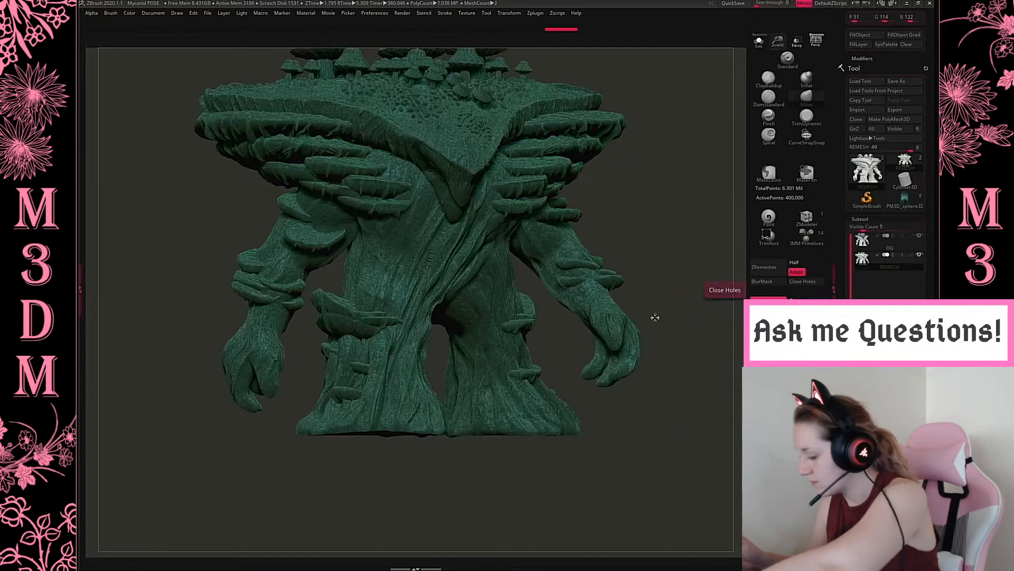
key("space")
left_click_drag(573, 354, 551, 353)
left_click_drag(660, 399, 685, 439)
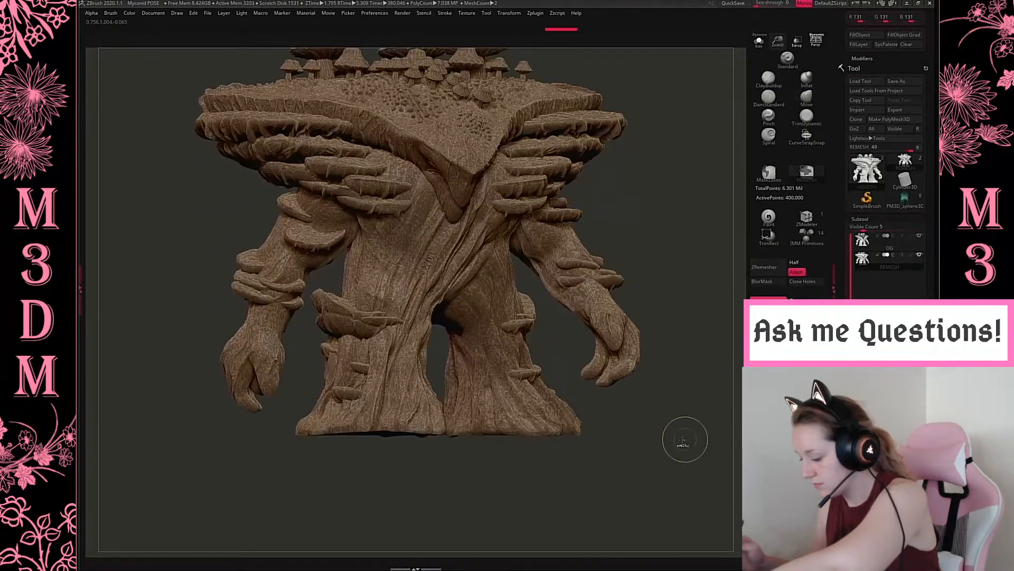
Place the gizmo on the foot and move the unmasked soles slightly down along Y.
key("w")
left_click(522, 409, "alt")
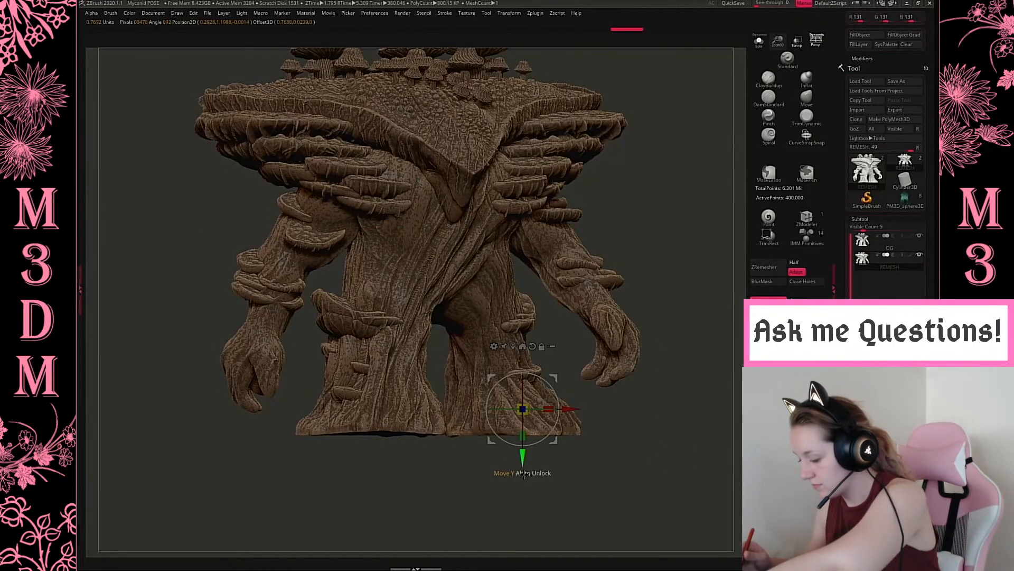
left_click_drag(522, 457, 522, 467)
mouse_move(666, 361)
left_mouse_down()
mouse_move(678, 442)
mouse_move(672, 344)
left_mouse_up()
key("q")
mouse_move(378, 341)
left_mouse_down("ctrl+alt")
mouse_move(361, 335)
mouse_move(374, 327)
left_mouse_up("ctrl+alt")
Isolate the REMESH subtool with Solo and blur the mask around the soles of the feet.
left_click(764, 44)
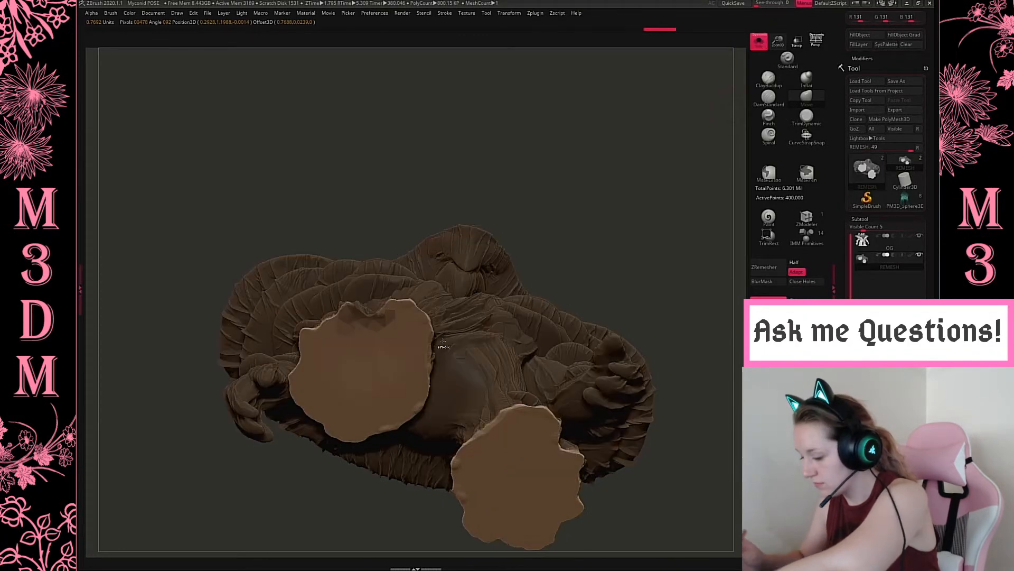
left_click(356, 325, "ctrl")
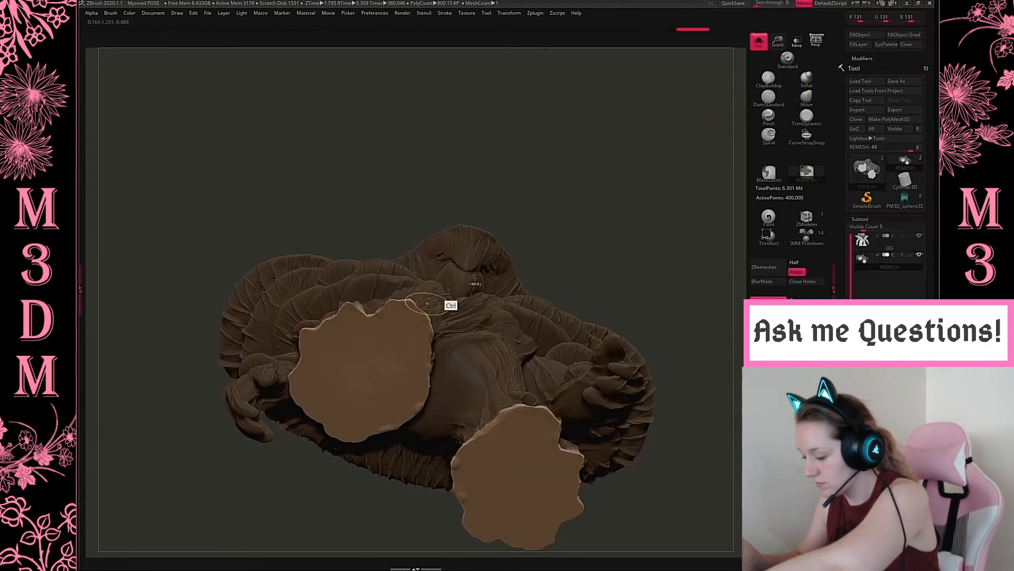
left_click_drag(690, 275, 694, 373)
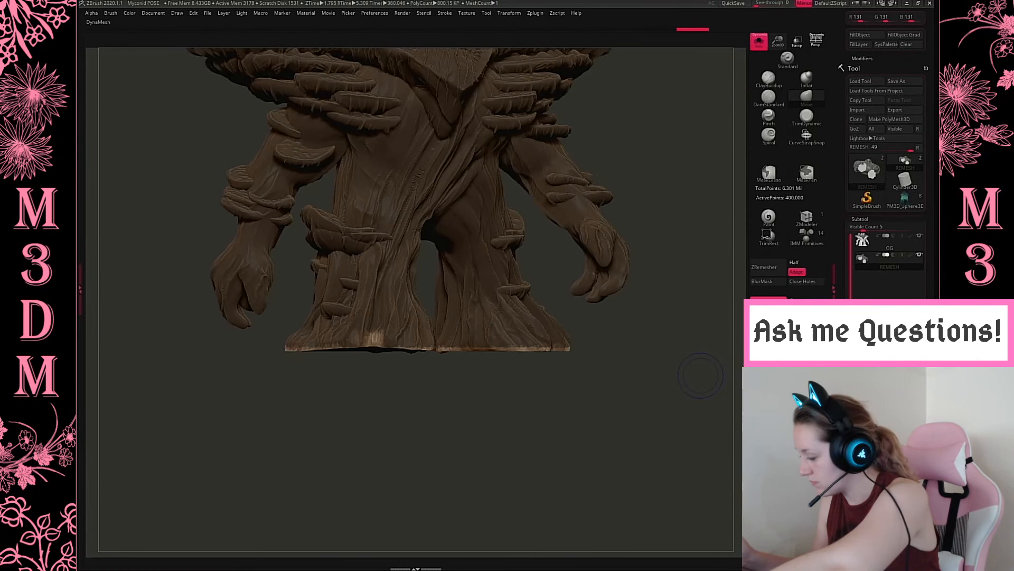
left_click(772, 282)
Stretch the soles of both feet farther down along Y with the gizmo, and clear the mask.
key("w")
left_click_drag(511, 372, 512, 398)
left_click_drag(630, 382, 646, 445, "alt")
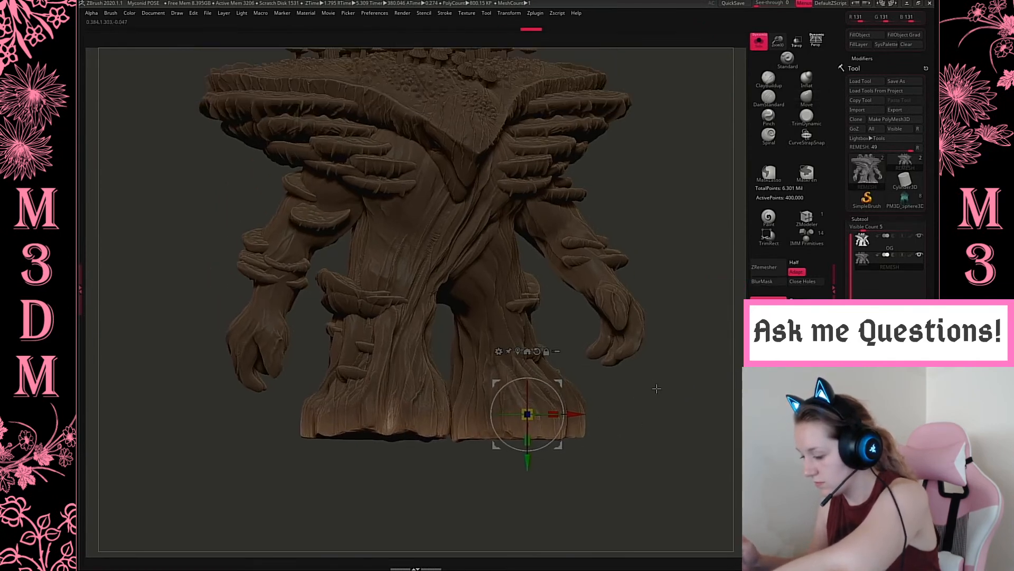
left_click_drag(661, 393, 679, 430, "ctrl")
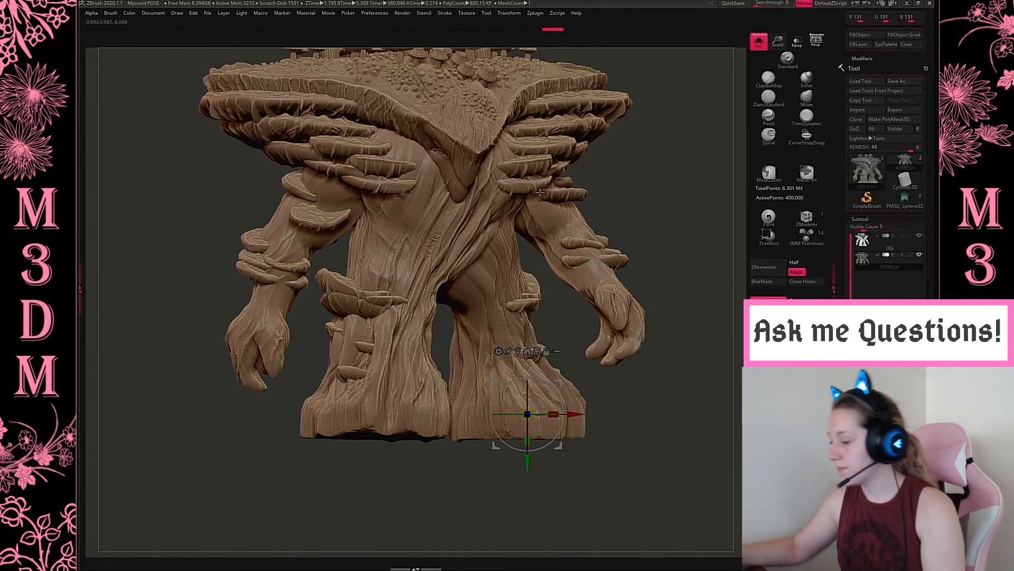
Export the REMESH subtool in OBJ format as Myconid to the May Forest 3D Print folder.
left_click(486, 12)
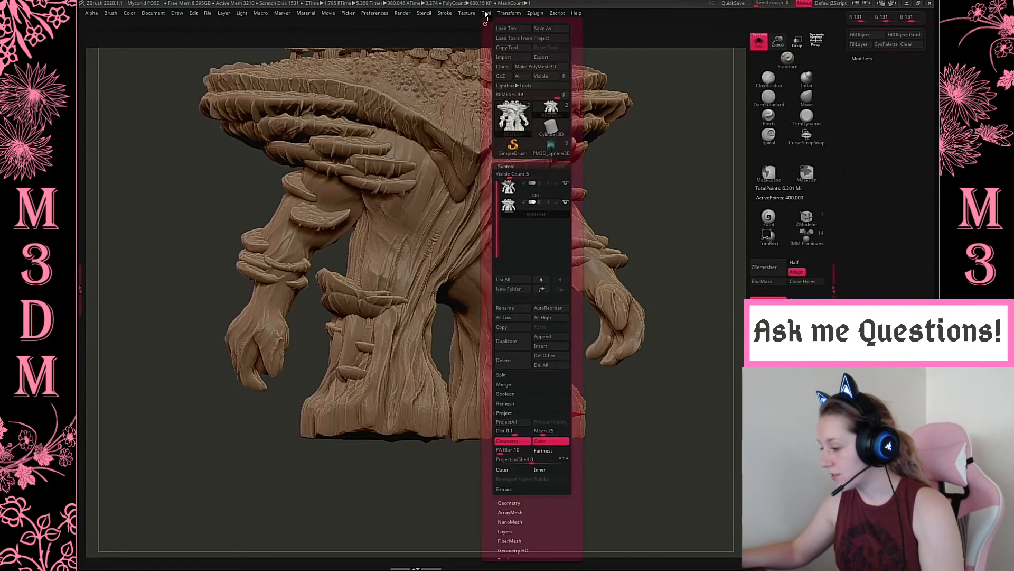
left_click(557, 57)
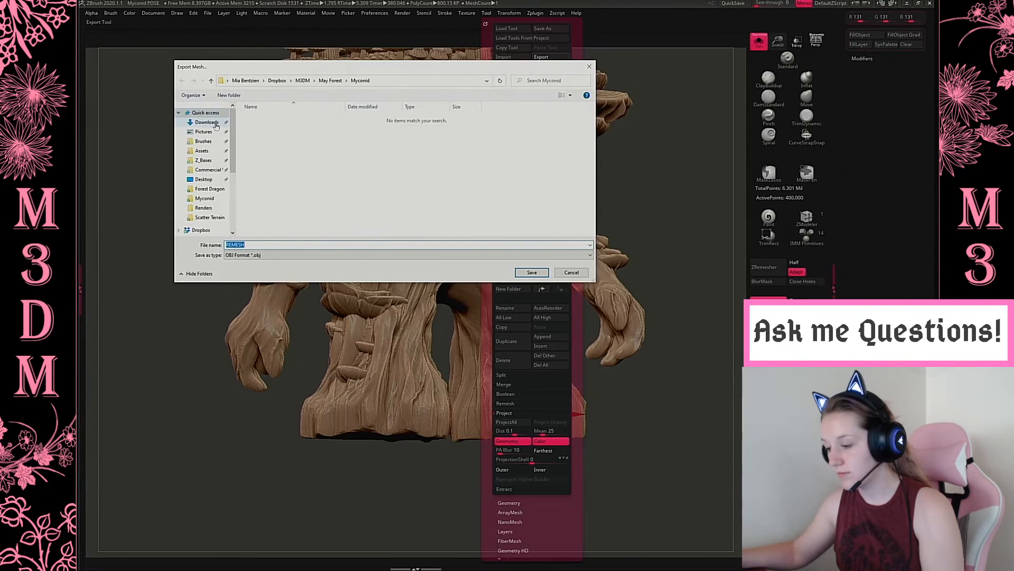
left_click(206, 122)
left_click(259, 256)
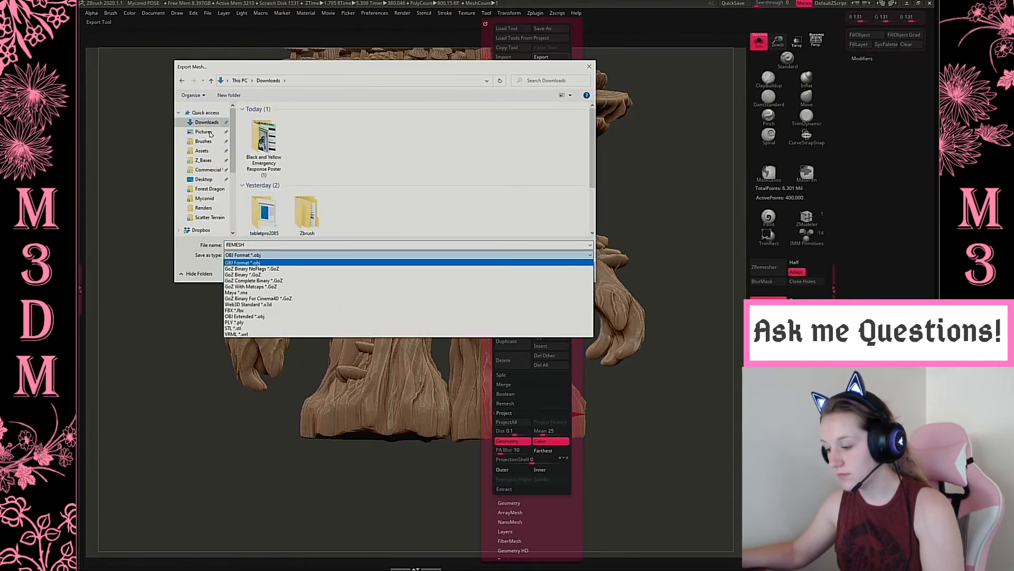
left_click(207, 197)
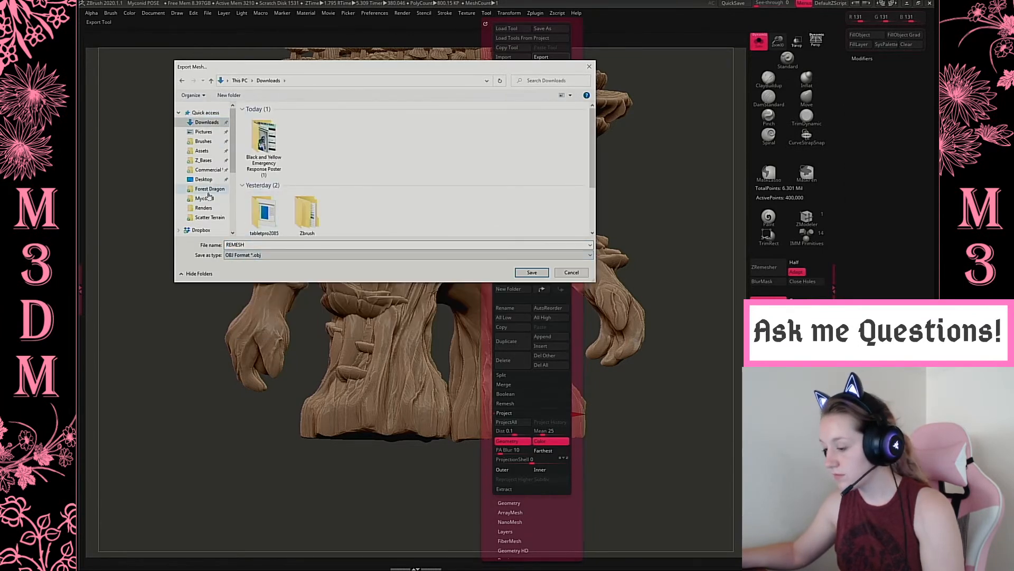
left_click(210, 189)
left_click(302, 80)
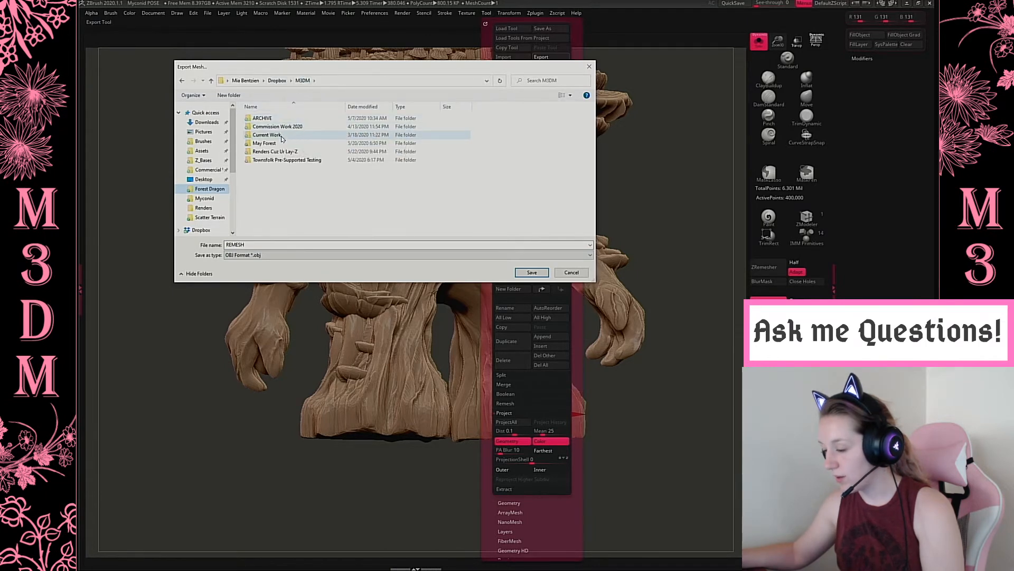
double_click(266, 143)
double_click(275, 118)
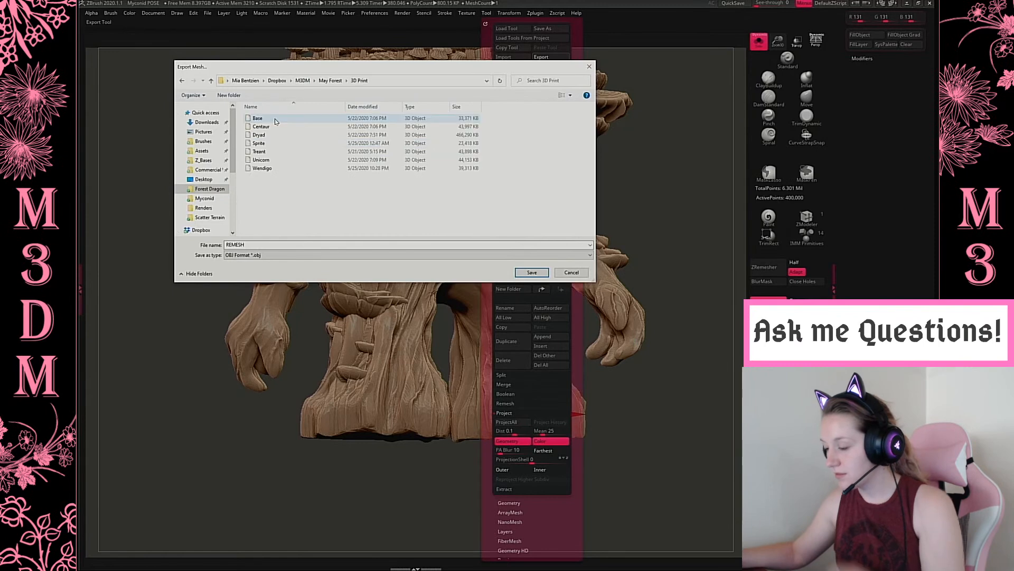
double_click(274, 243)
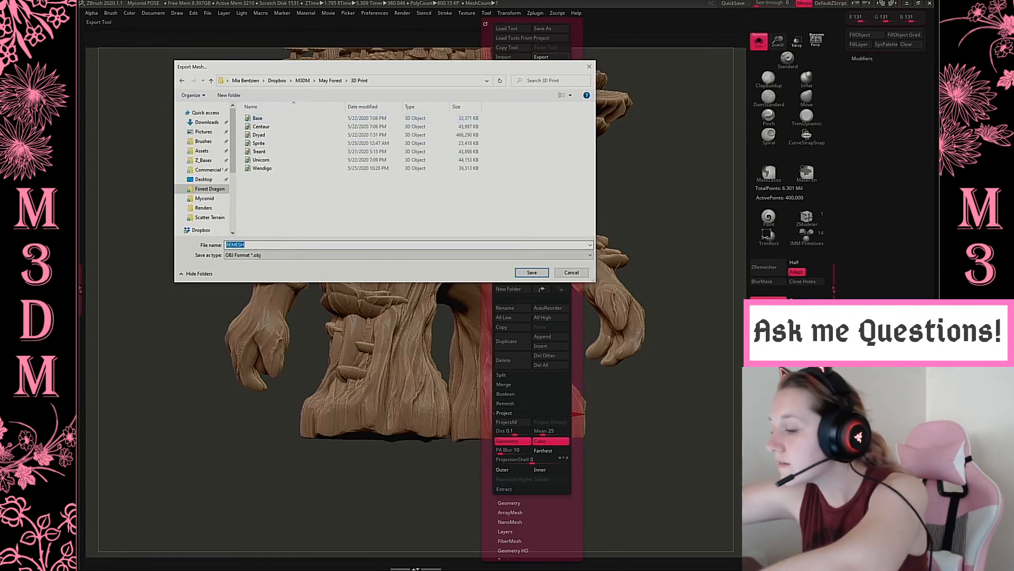
type("Myconid")
key("Return")
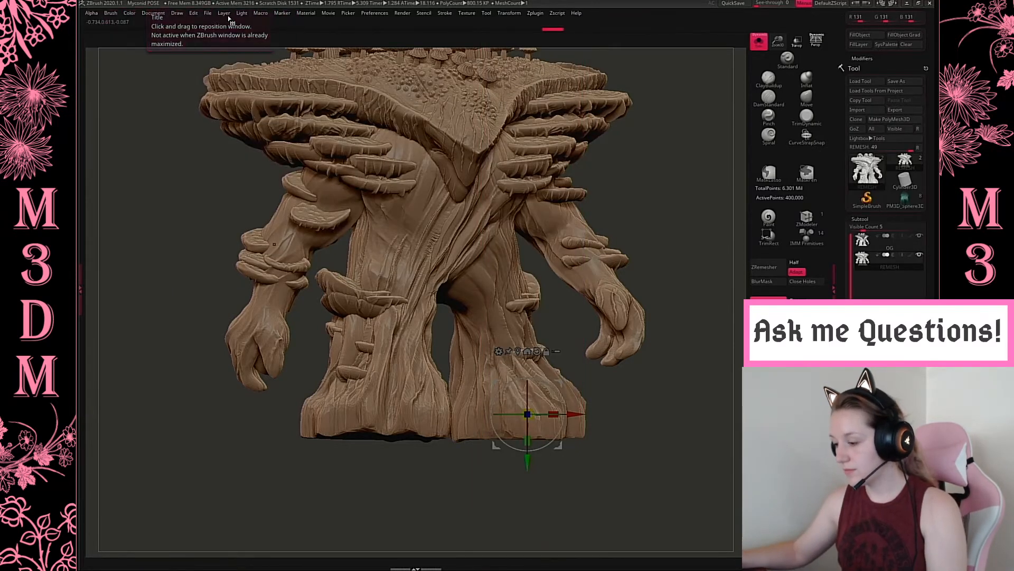
Open the Forest Dragon BU project without saving the current project's changes, and turn off Solo to show the whole dragon.
left_click(207, 13)
left_click(224, 28)
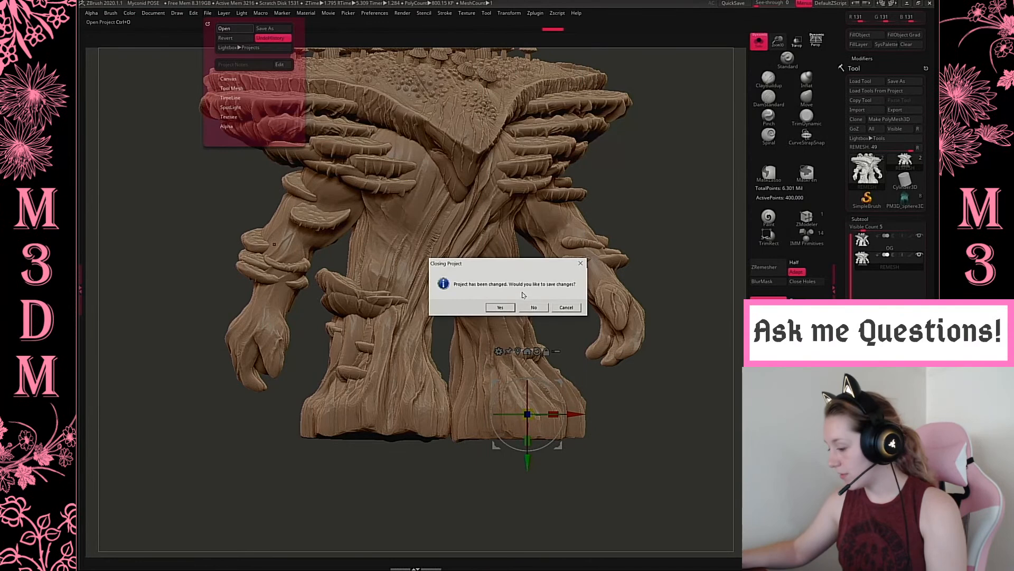
left_click(534, 307)
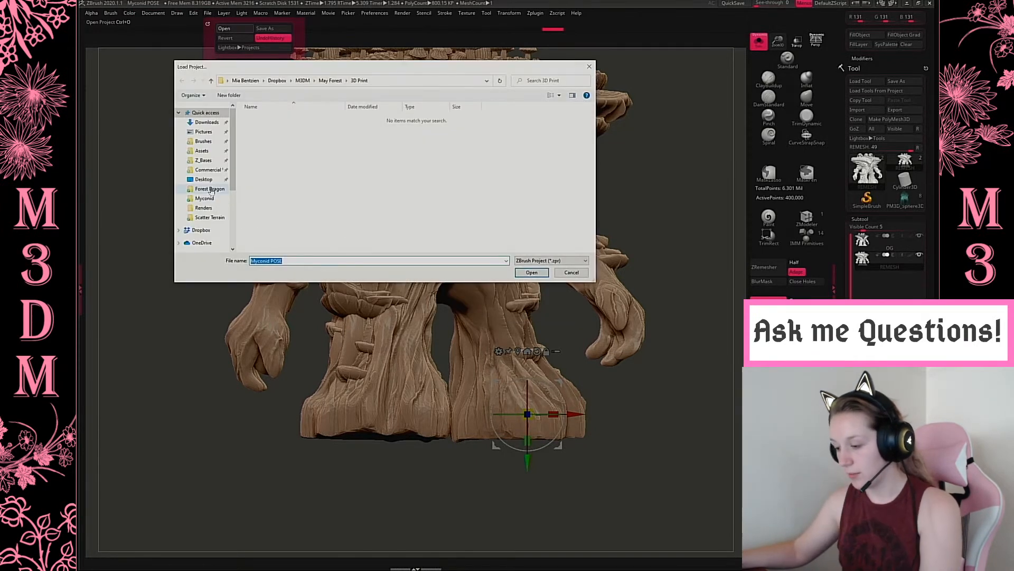
left_click(182, 189)
double_click(283, 119)
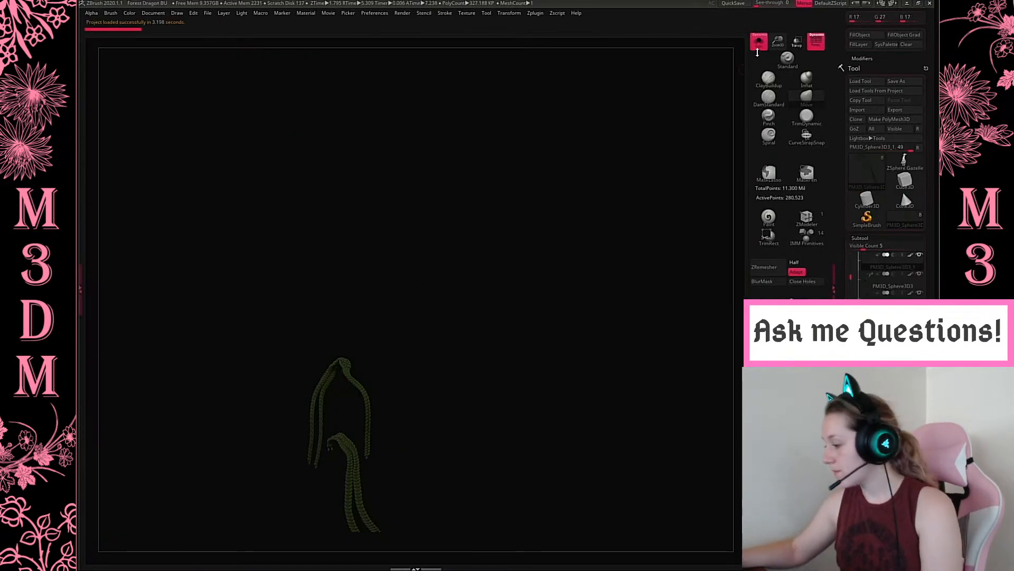
left_click(758, 45)
left_click_drag(634, 255, 637, 254)
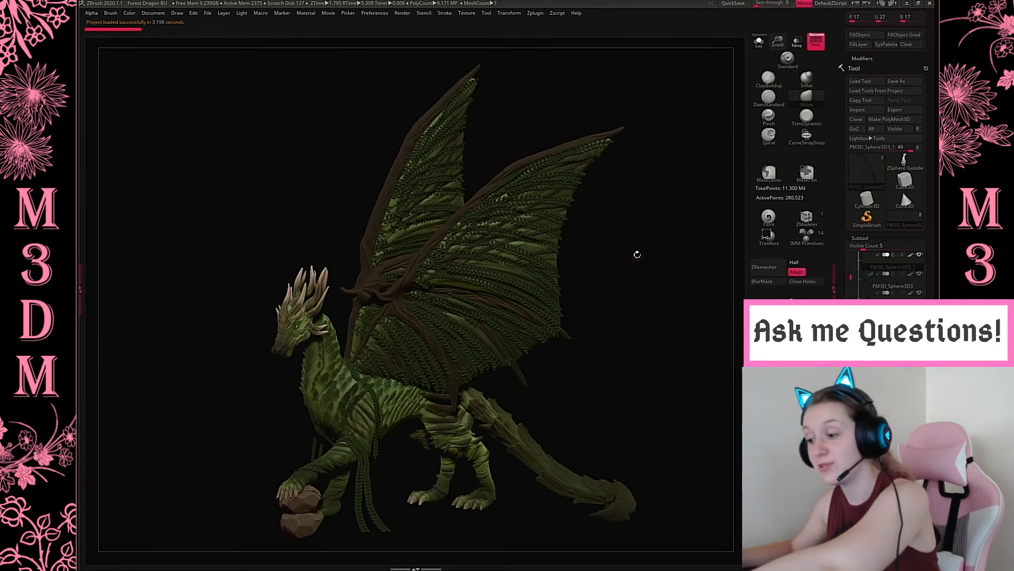
Run a BPR render of the dragon and change the document background to a mid grey.
key("shift+r")
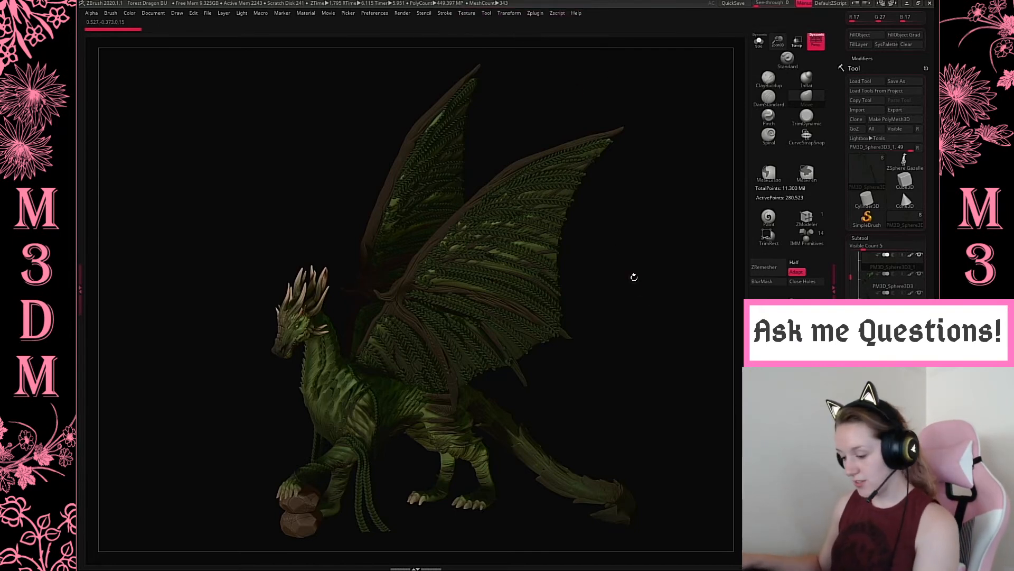
left_click(164, 15)
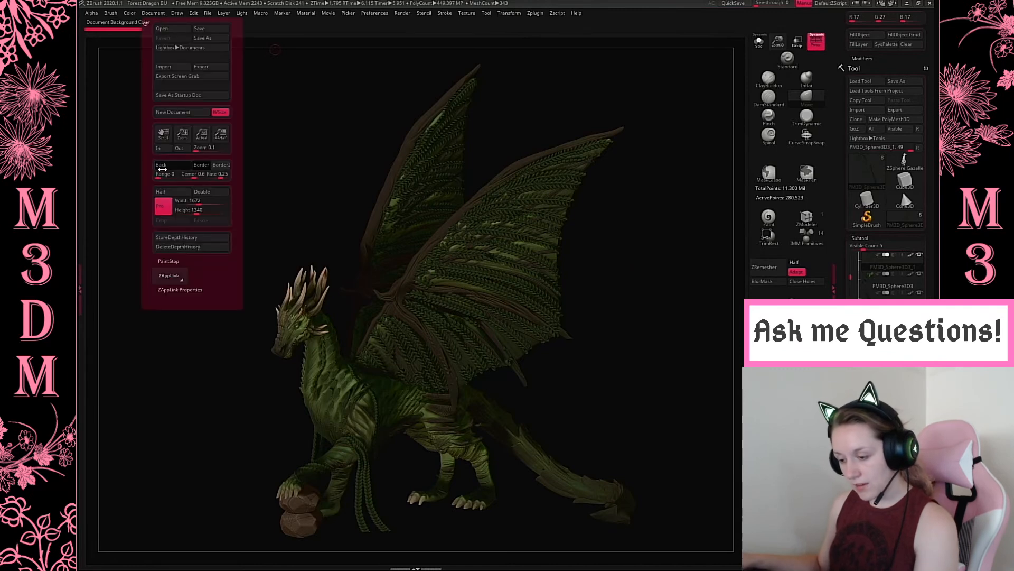
left_click_drag(177, 167, 687, 244)
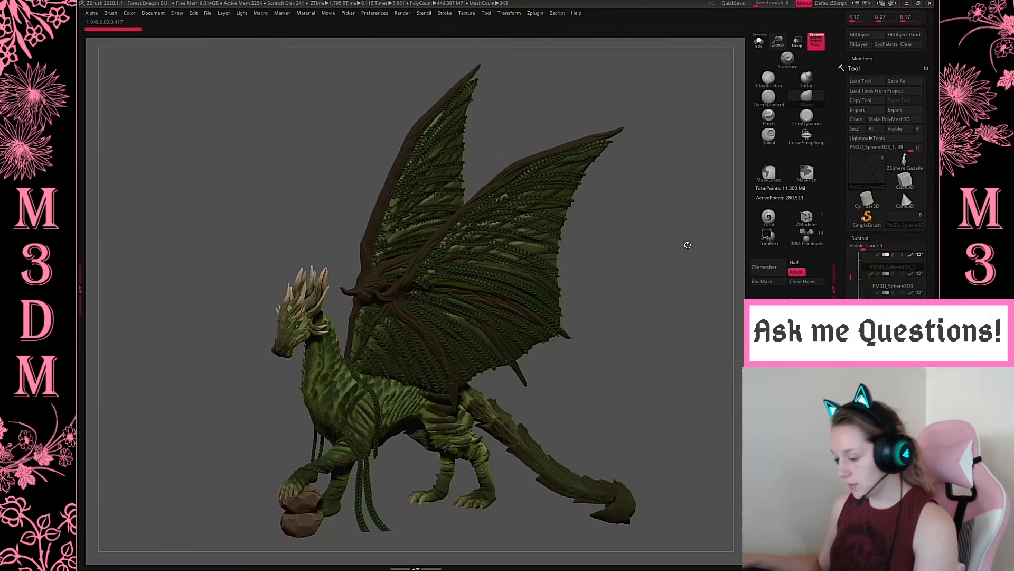
Raise the visible subtool count to 9 and delete the Vine subtool, confirming the deletion.
left_click_drag(870, 245, 873, 249)
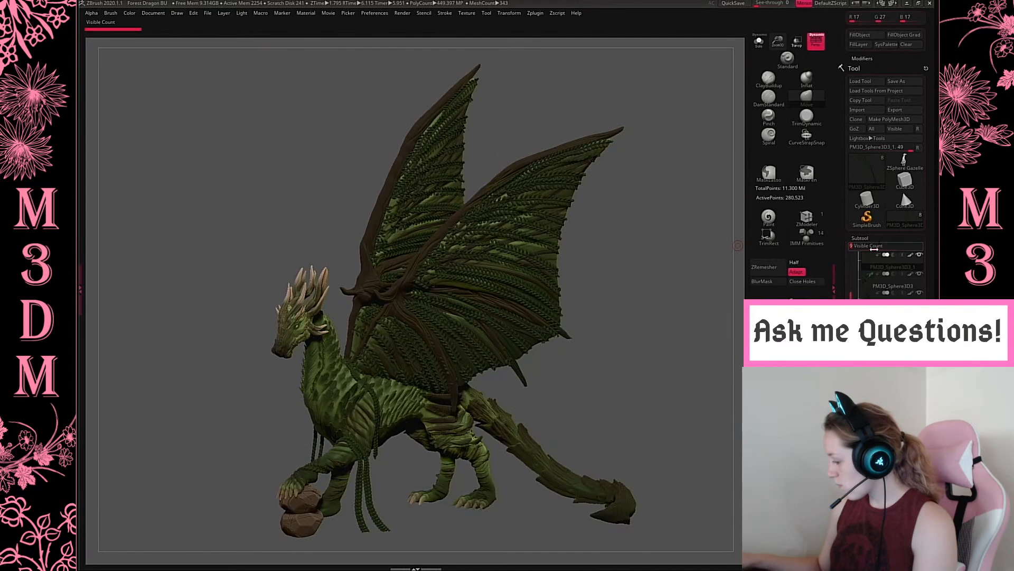
left_click(889, 379)
left_click_drag(849, 391, 850, 161)
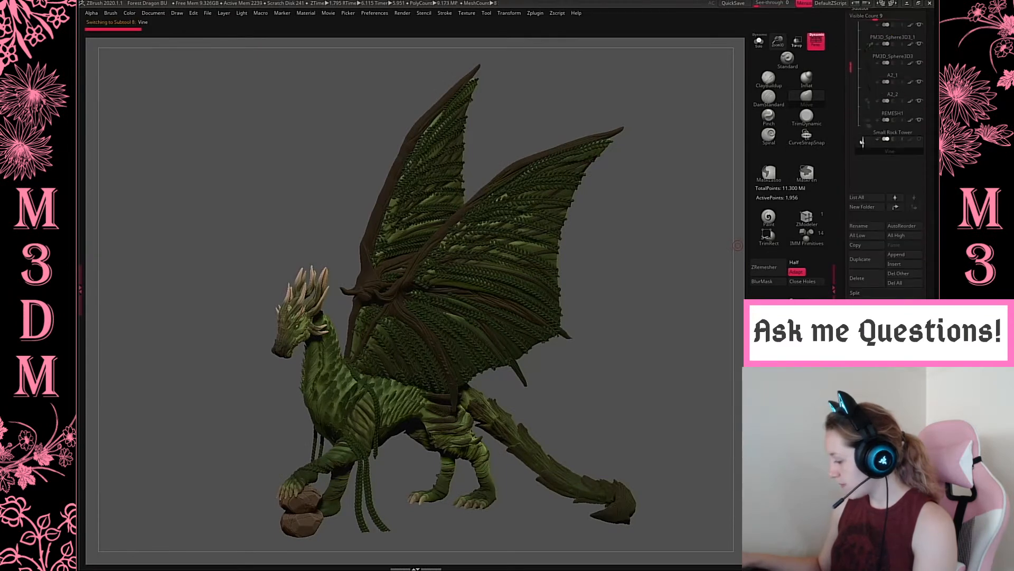
left_click(866, 277)
left_click(827, 294)
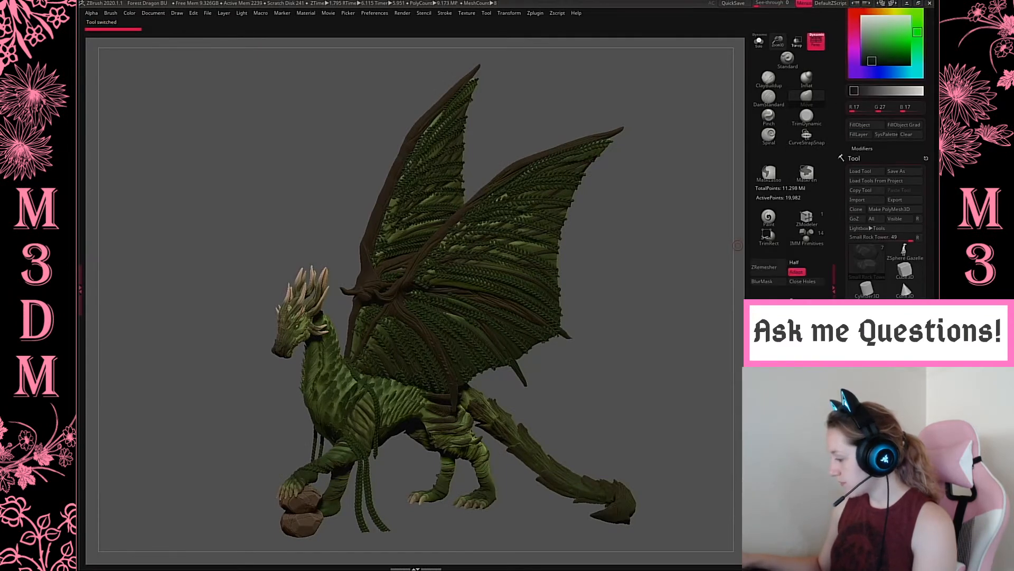
Turn off perspective, select the dragon's body subtool and isolate it with Solo.
left_click_drag(926, 404, 923, 253)
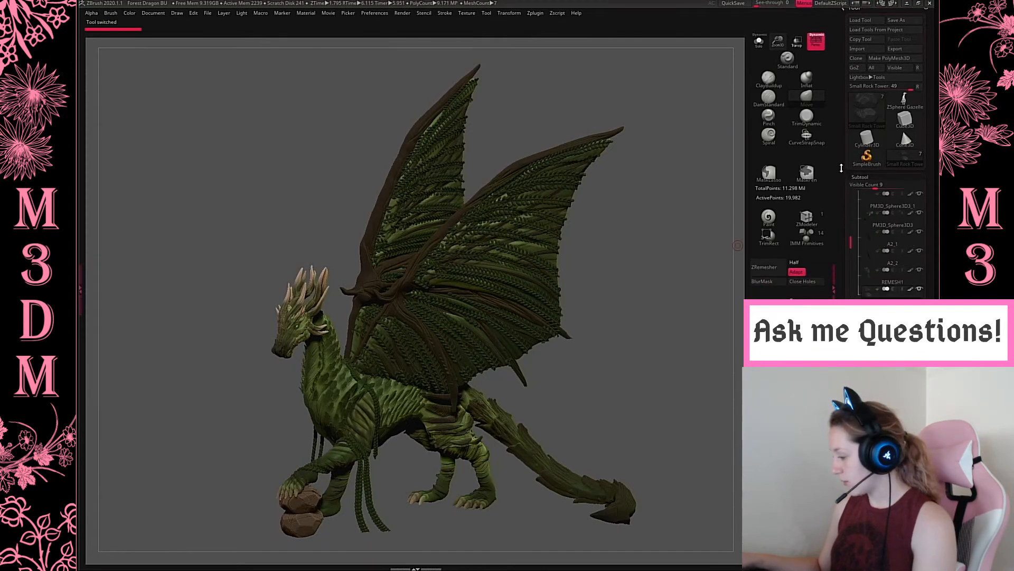
left_click_drag(852, 237, 852, 186)
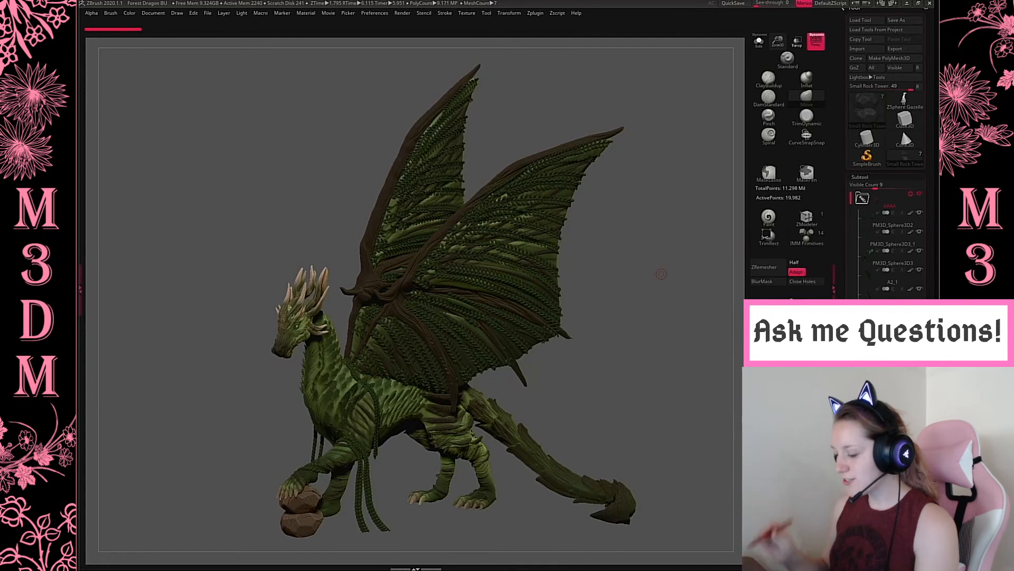
key("p")
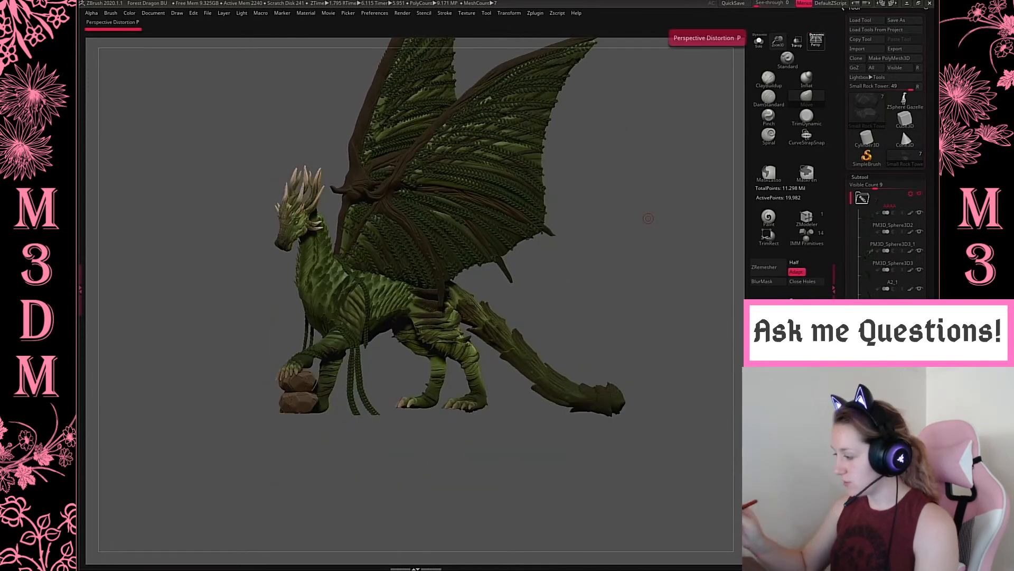
left_click_drag(777, 41, 637, 176)
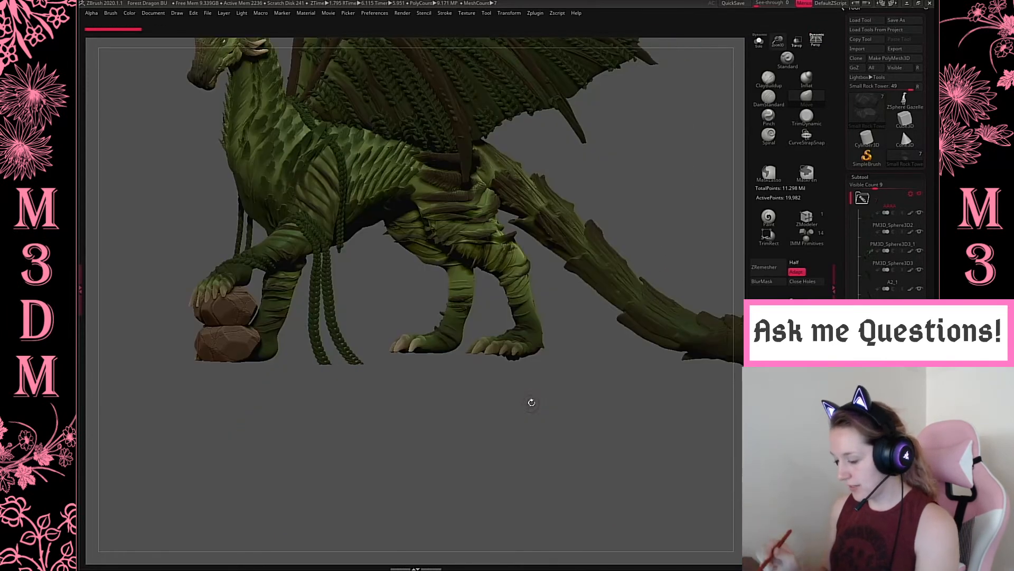
left_click(430, 349, "alt")
left_click(759, 41)
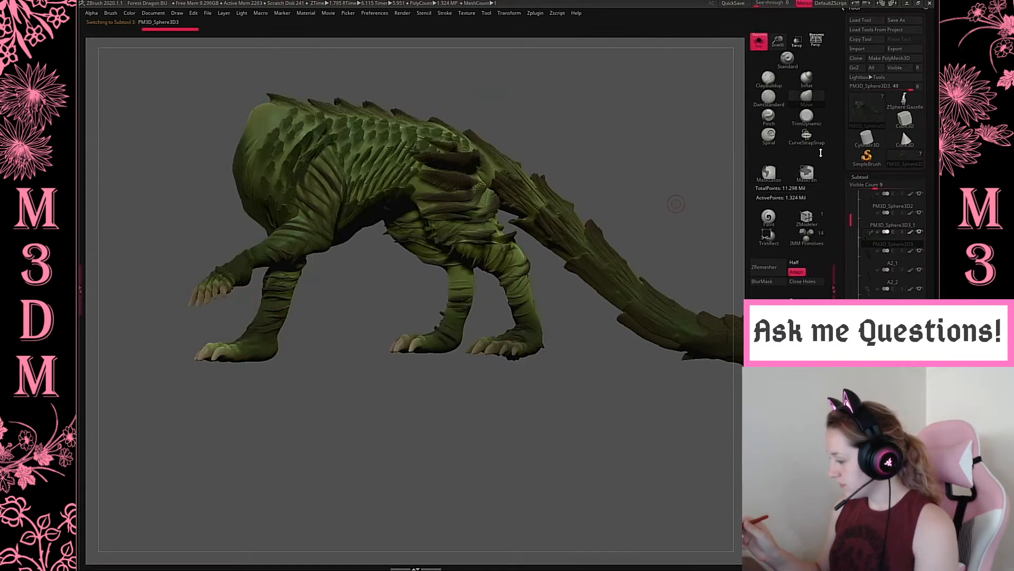
Mask the rearmost hind foot and the standing front foot, and bring the unmasked hind foot level with the others.
left_click_drag(154, 397, 678, 355, "ctrl")
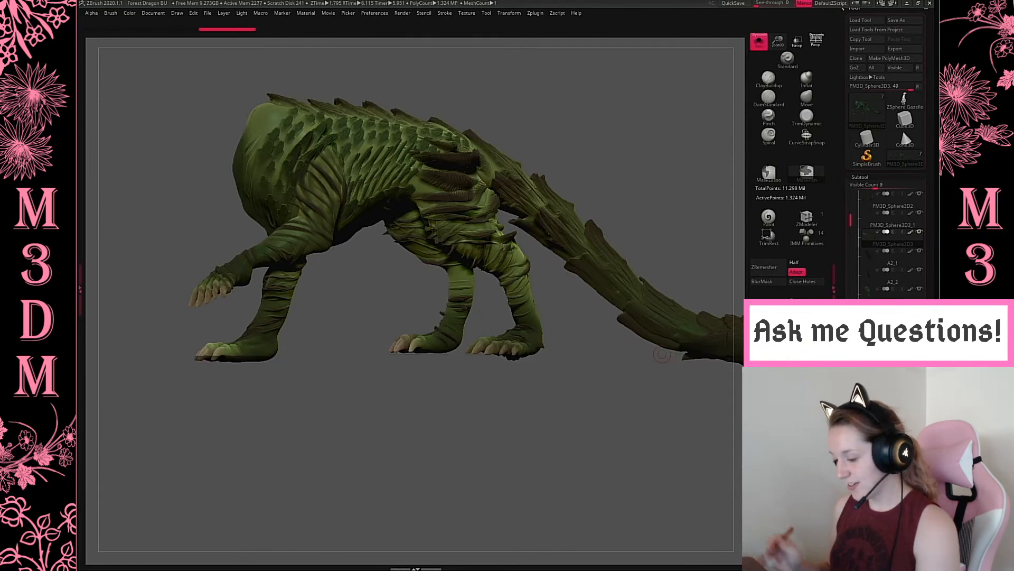
left_click_drag(586, 296, 465, 369, "ctrl")
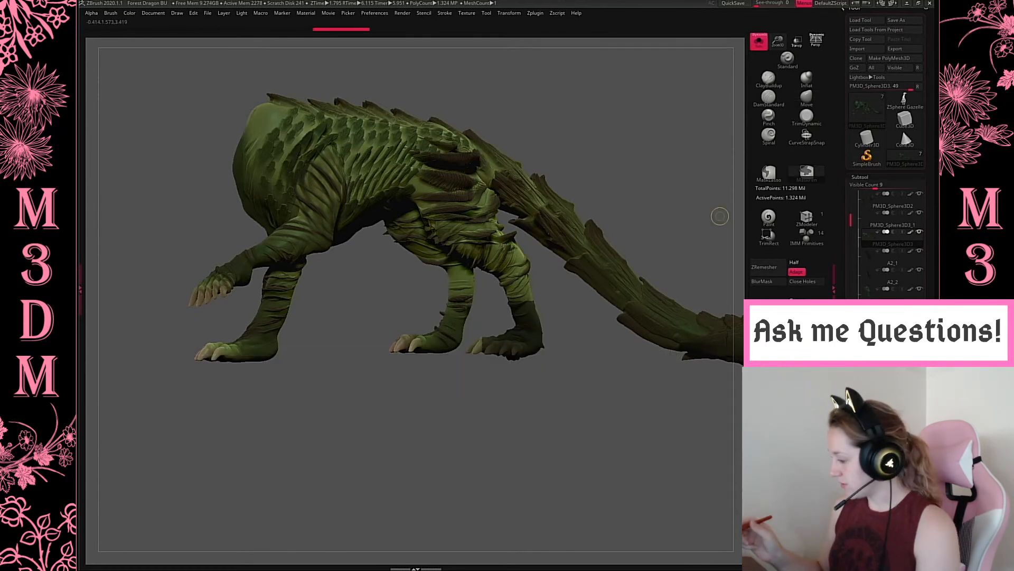
mouse_move(600, 338)
left_mouse_down("ctrl")
mouse_move(486, 339)
mouse_move(489, 422)
left_mouse_up("ctrl")
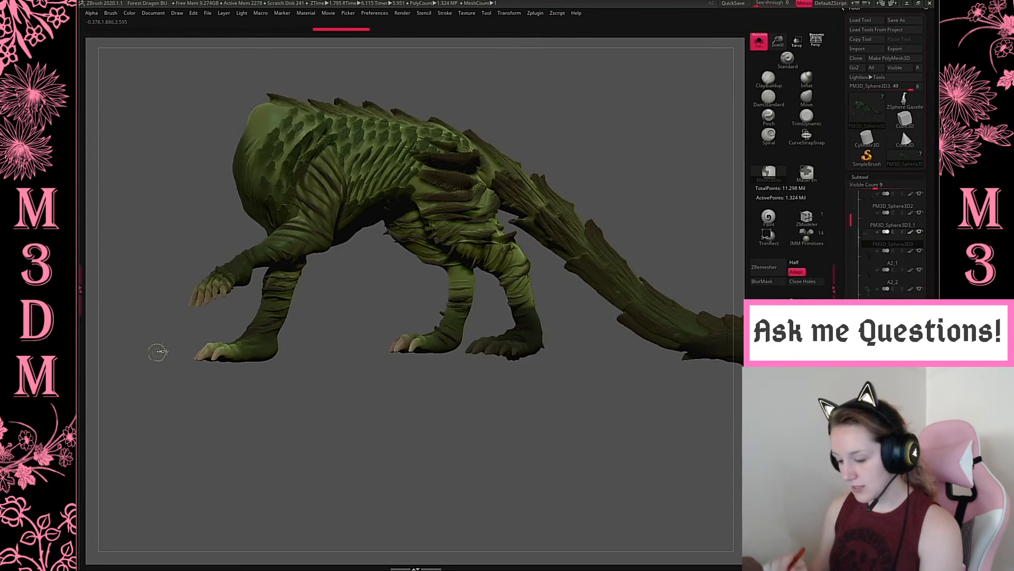
left_click_drag(159, 351, 387, 326, "ctrl")
key("space")
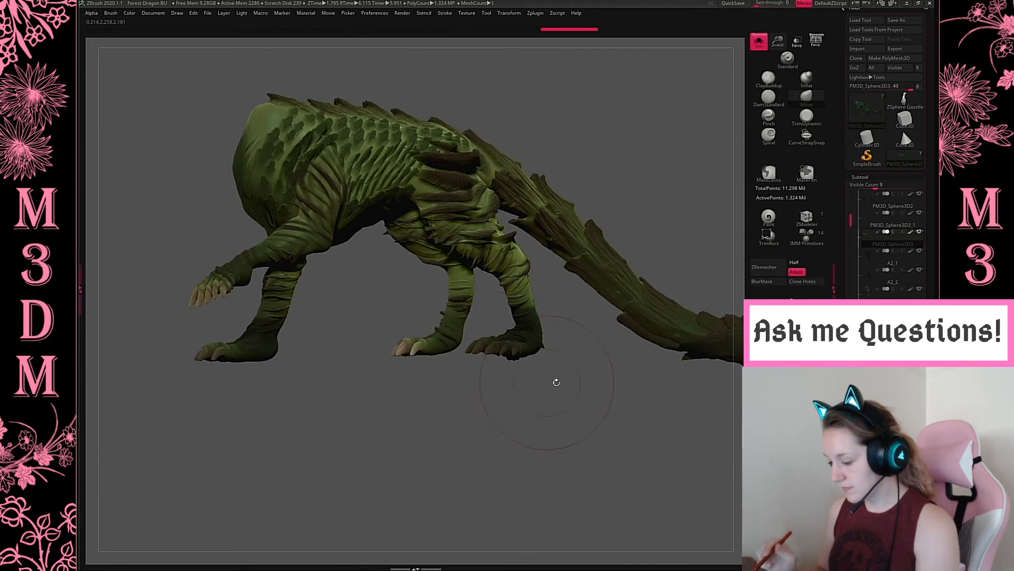
Mask the forward hind foot and its lower leg instead, level the rearmost hind foot, and clear the mask.
left_click_drag(155, 382, 652, 355, "ctrl")
mouse_move(378, 306)
left_mouse_down("ctrl")
mouse_move(403, 308)
mouse_move(471, 365)
mouse_move(467, 355)
left_mouse_up("ctrl")
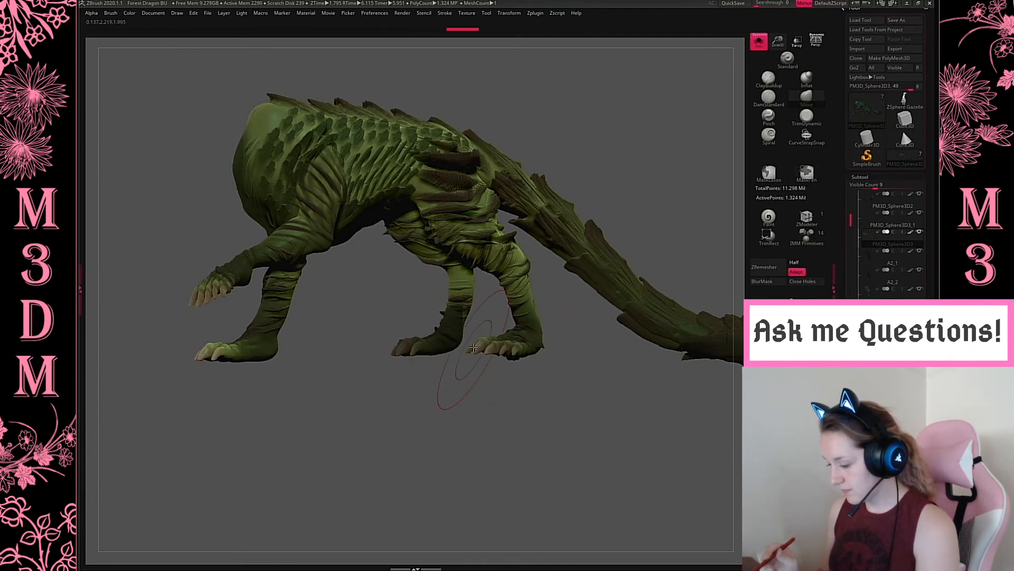
mouse_move(423, 275)
left_mouse_down("ctrl")
mouse_move(479, 308)
mouse_move(475, 358)
left_mouse_up("ctrl")
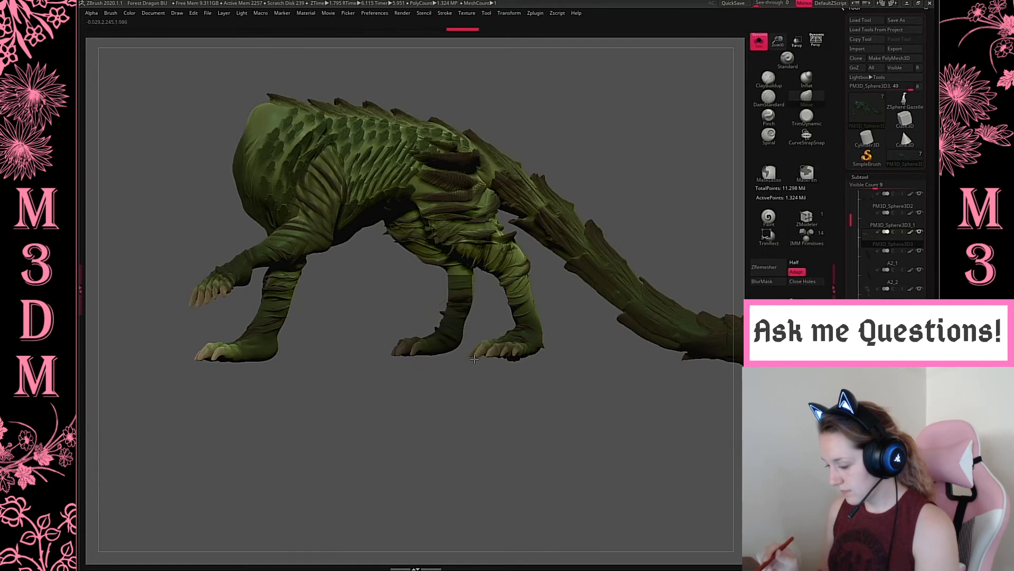
mouse_move(140, 396)
left_mouse_down("ctrl")
mouse_move(628, 373)
mouse_move(638, 355)
mouse_move(632, 305)
mouse_move(611, 271)
mouse_move(588, 274)
mouse_move(573, 326)
mouse_move(561, 323)
left_mouse_up("ctrl")
key("space")
key("space")
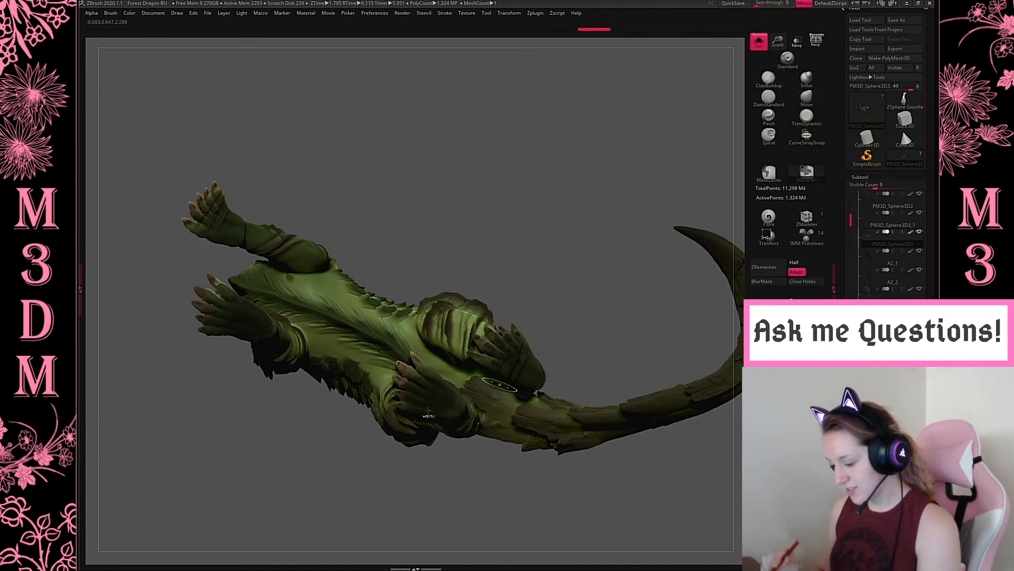
Mask the raised front paw, lift the standing front foot's sole to the hind feet's level with the Move brush, and clear the mask.
left_click_drag(639, 245, 570, 468)
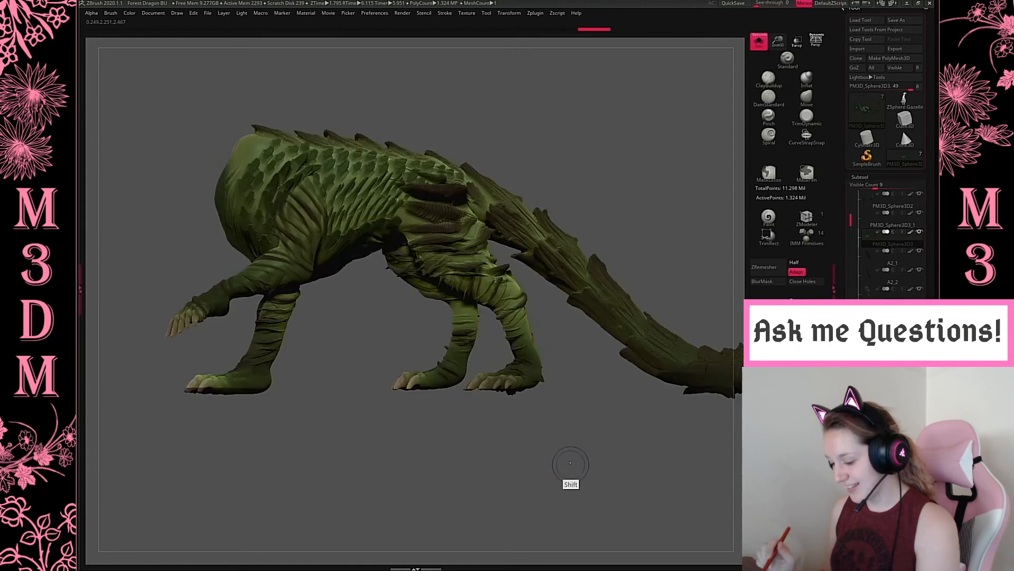
key("space")
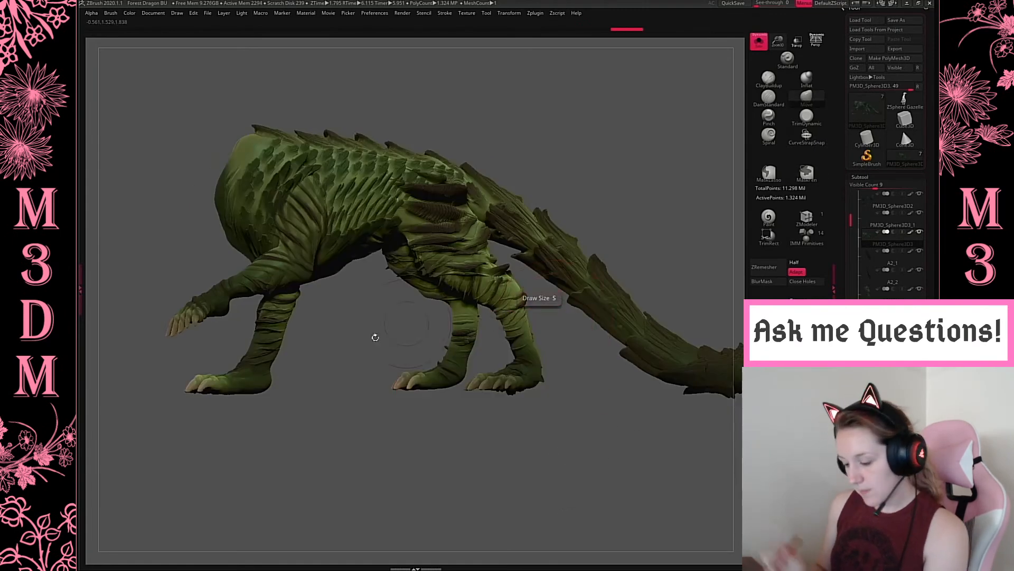
key("space")
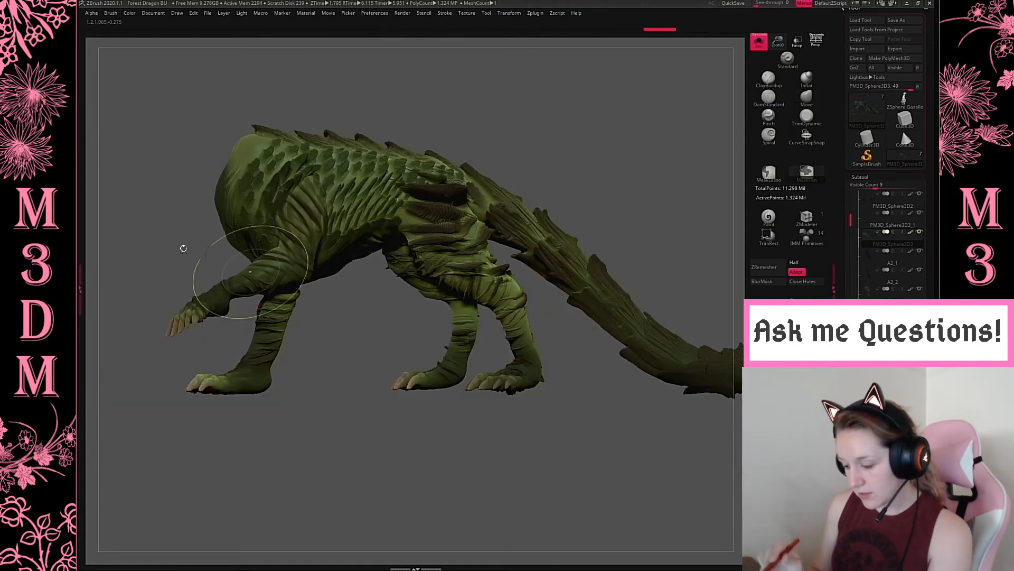
left_click_drag(168, 247, 235, 330, "ctrl")
left_click_drag(156, 273, 198, 379, "ctrl")
key("space")
left_click_drag(259, 387, 261, 379)
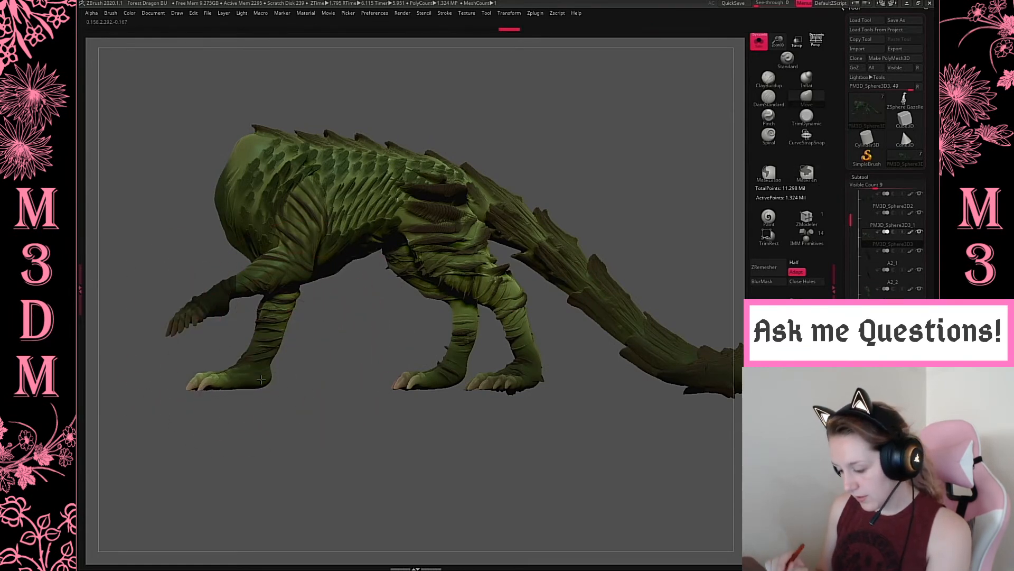
left_click_drag(157, 404, 629, 476, "ctrl")
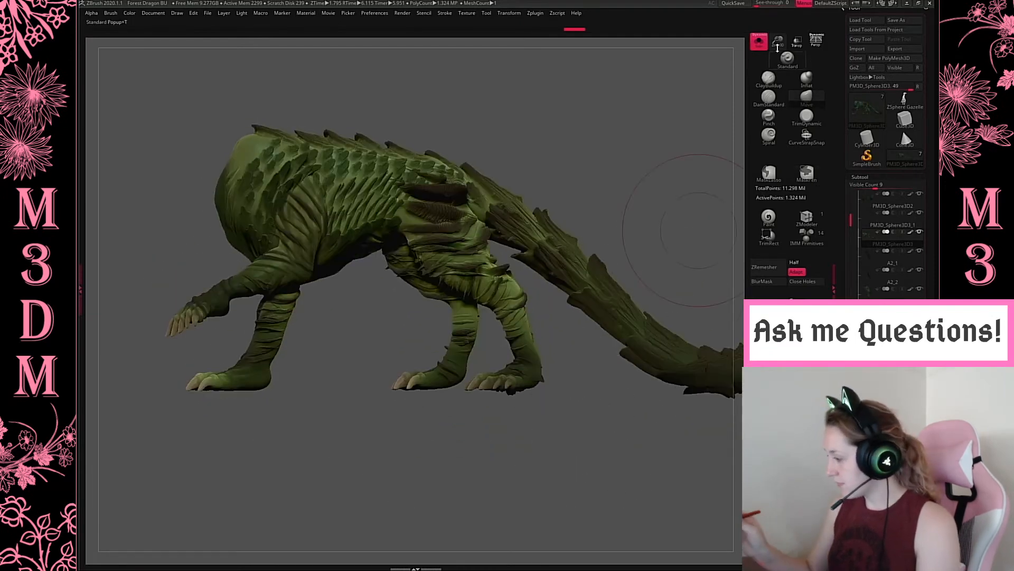
key("f")
left_click_drag(444, 435, 425, 383, "alt")
left_click_drag(139, 359, 721, 334, "ctrl")
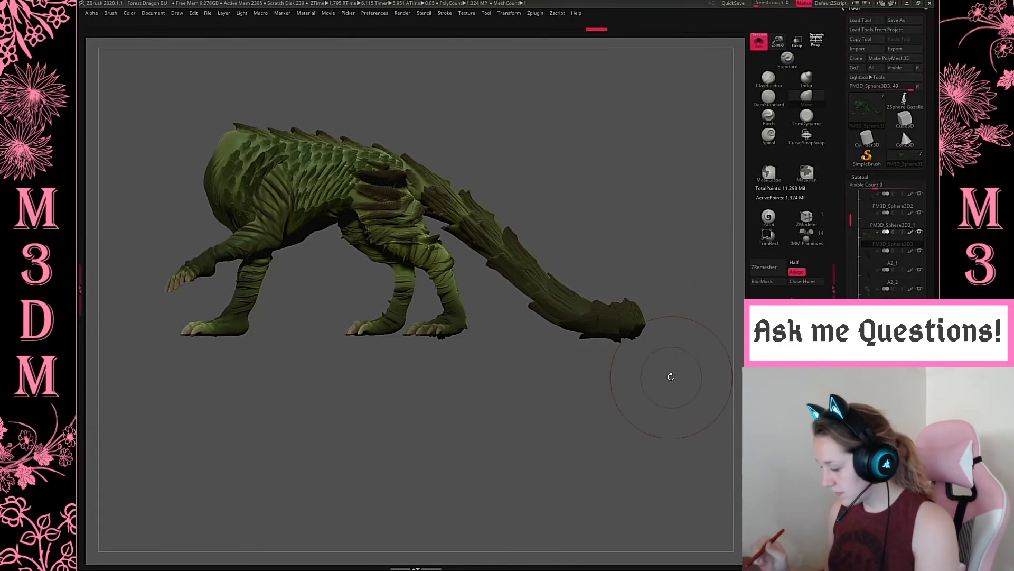
mouse_move(671, 376)
left_mouse_down()
mouse_move(676, 289)
mouse_move(739, 346)
left_mouse_up()
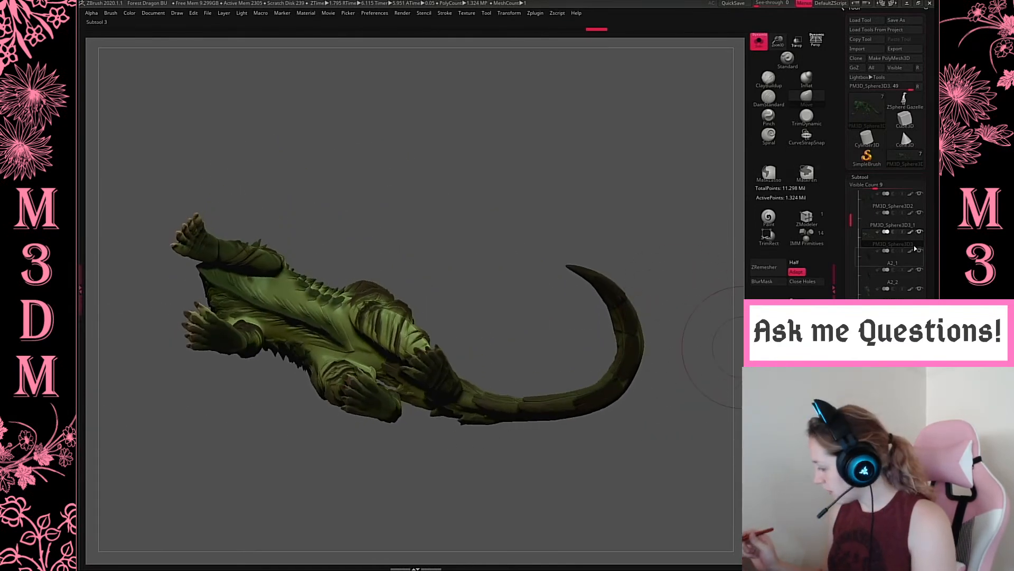
Turn off the polypaint display on all subtools and set the current colour to a muted pale green.
left_click(911, 269, "shift")
key("space")
left_click_drag(492, 300, 478, 273)
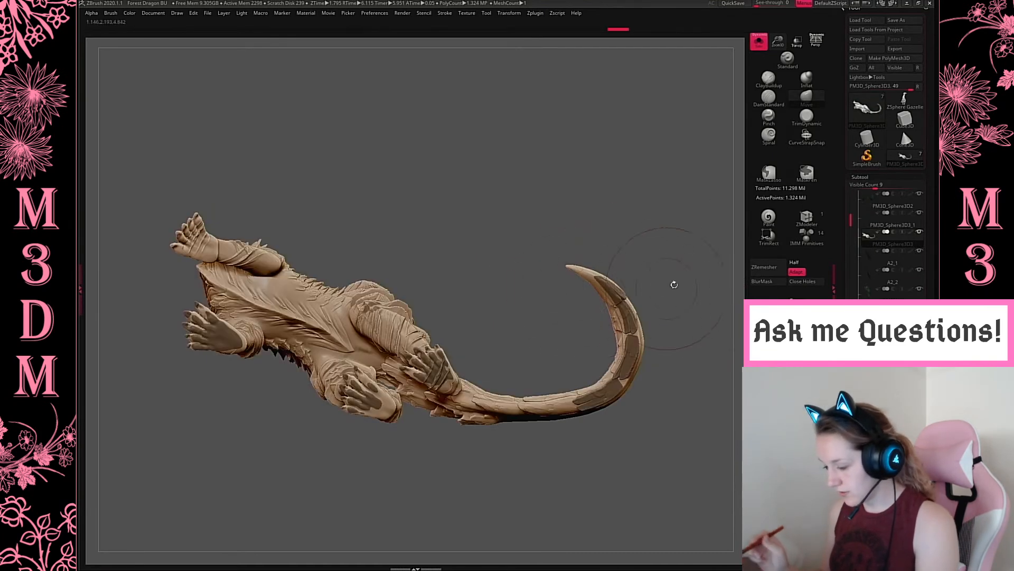
key("space")
left_click(521, 282)
left_click(468, 302)
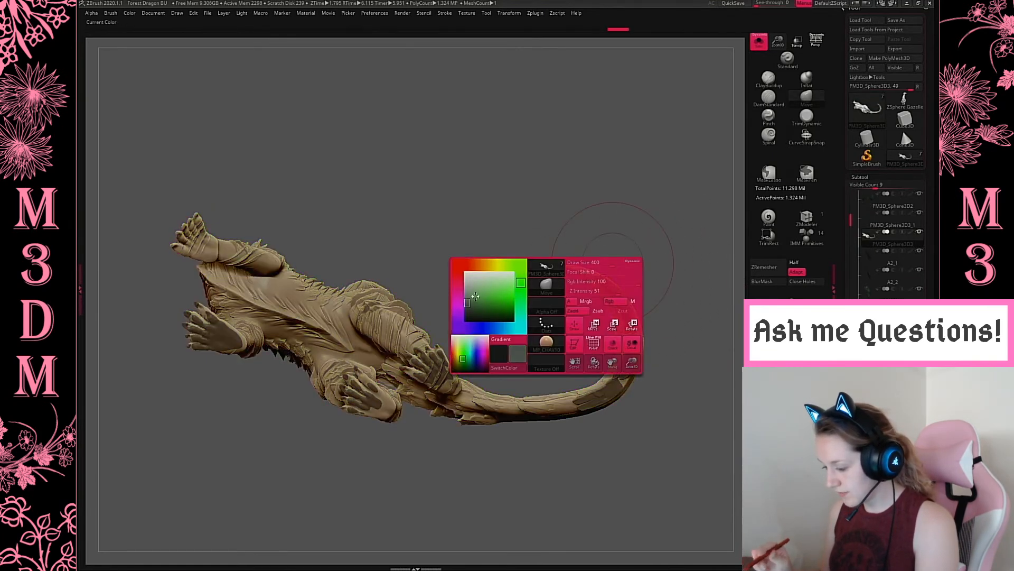
left_click(488, 297)
left_click(476, 289)
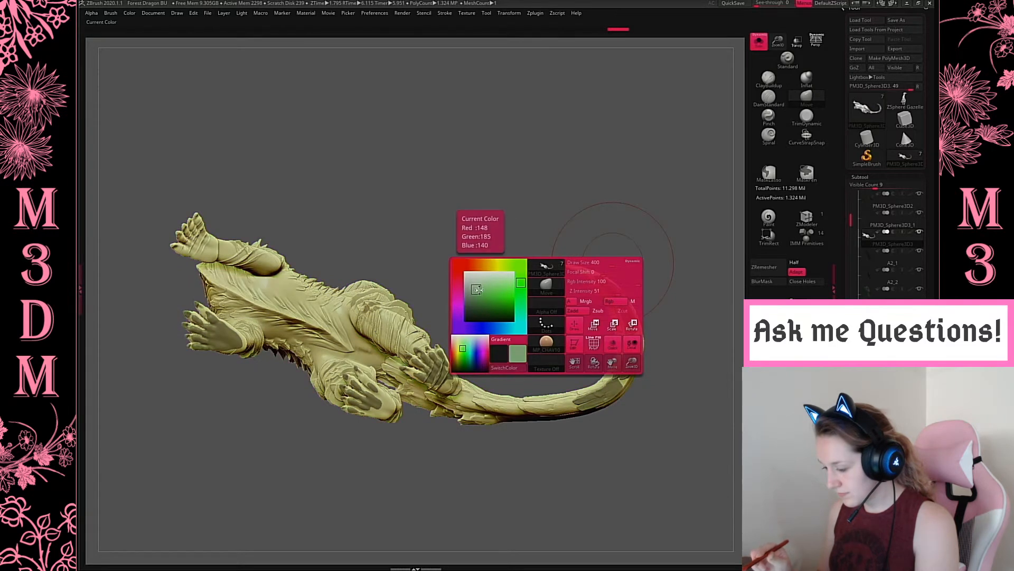
left_click(472, 293)
mouse_move(655, 179)
left_mouse_down()
mouse_move(662, 213)
mouse_move(658, 182)
left_mouse_up()
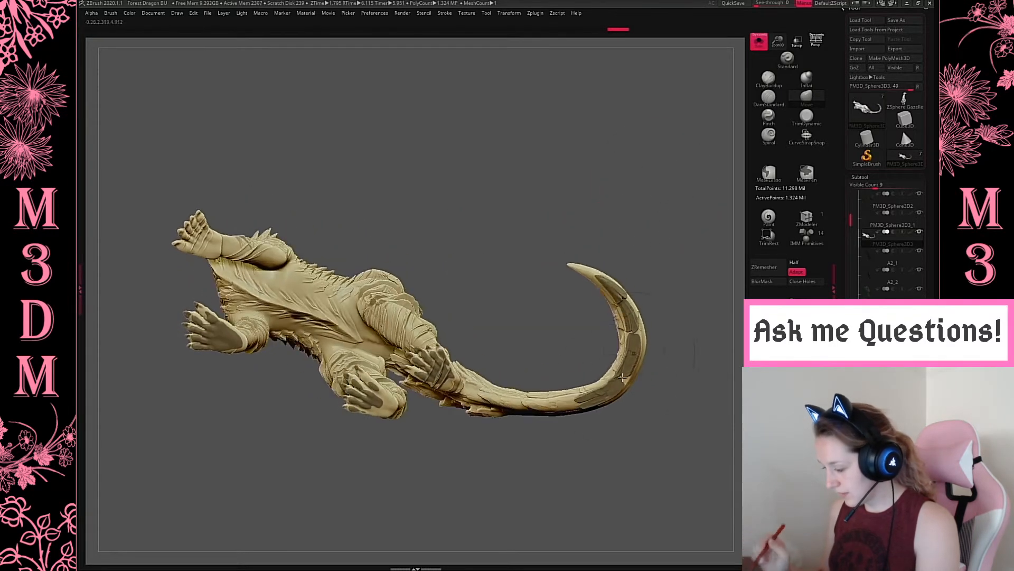
Mask the rearmost hind foot and lower leg with MaskLasso in side view to fine-tune the levels of the feet.
key("space")
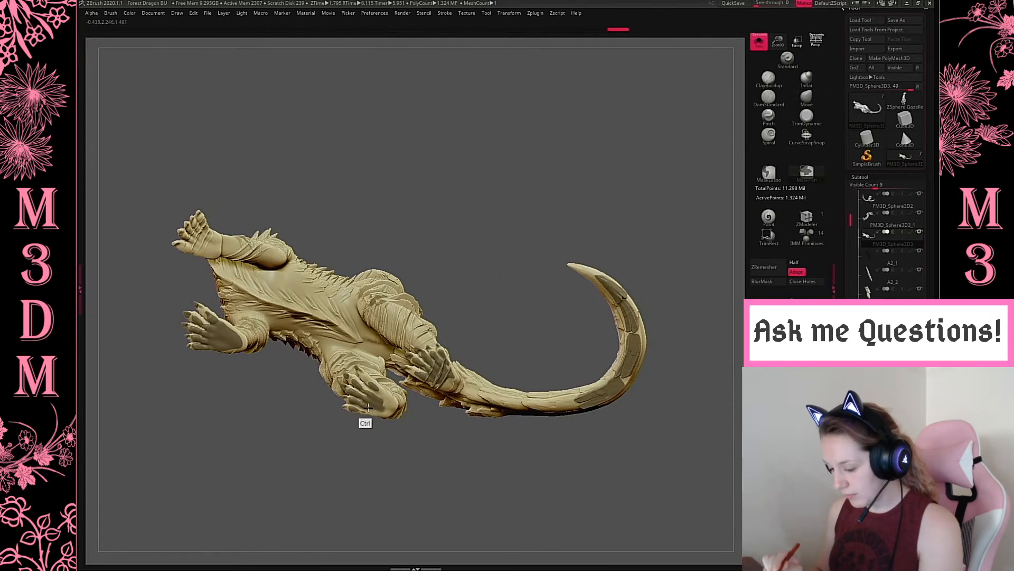
left_click_drag(388, 420, 694, 346)
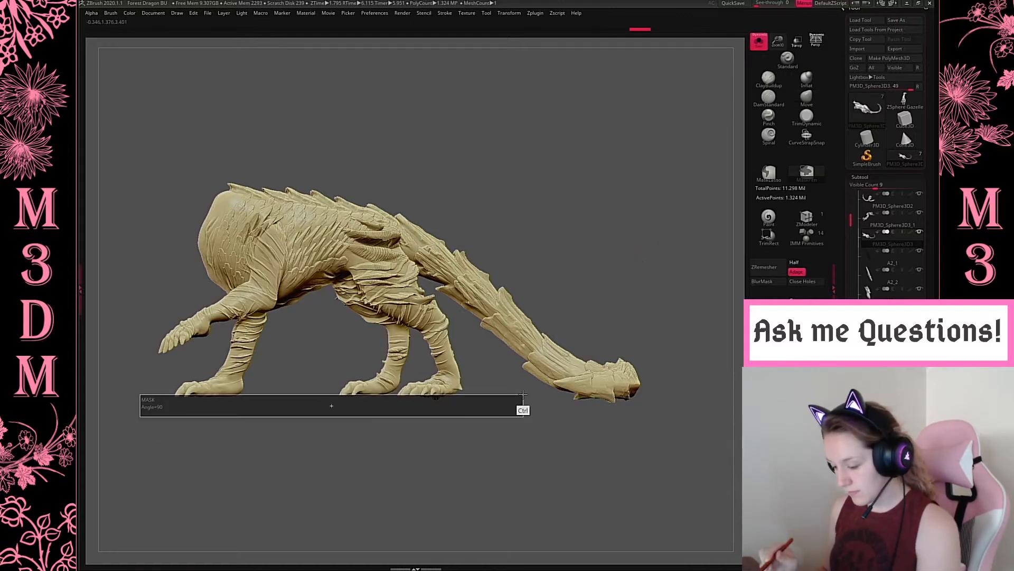
mouse_move(529, 408)
left_mouse_down()
mouse_move(535, 333)
mouse_move(512, 419)
left_mouse_up()
key("space")
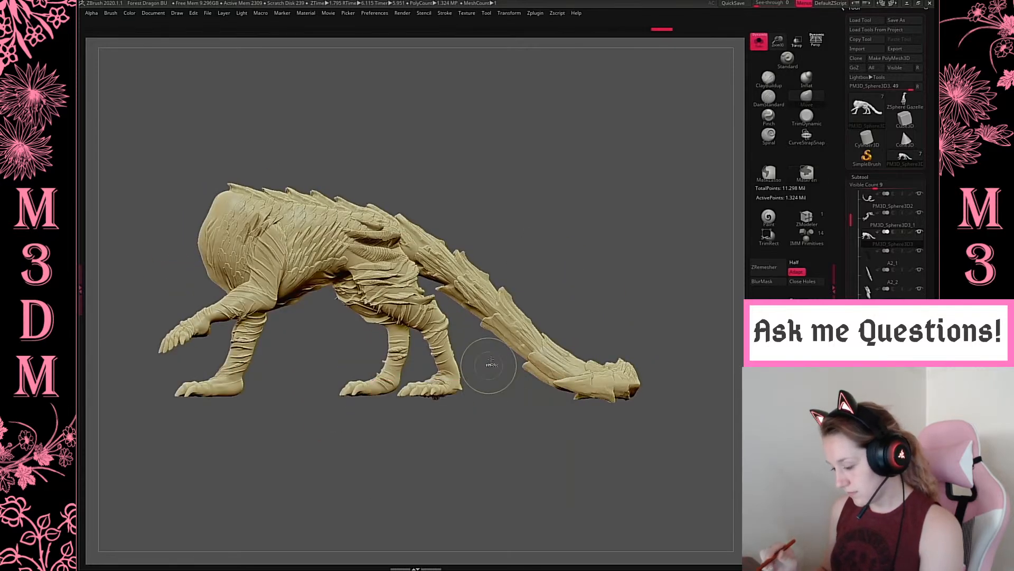
left_click_drag(497, 357, 410, 411, "ctrl")
key("ctrl+z")
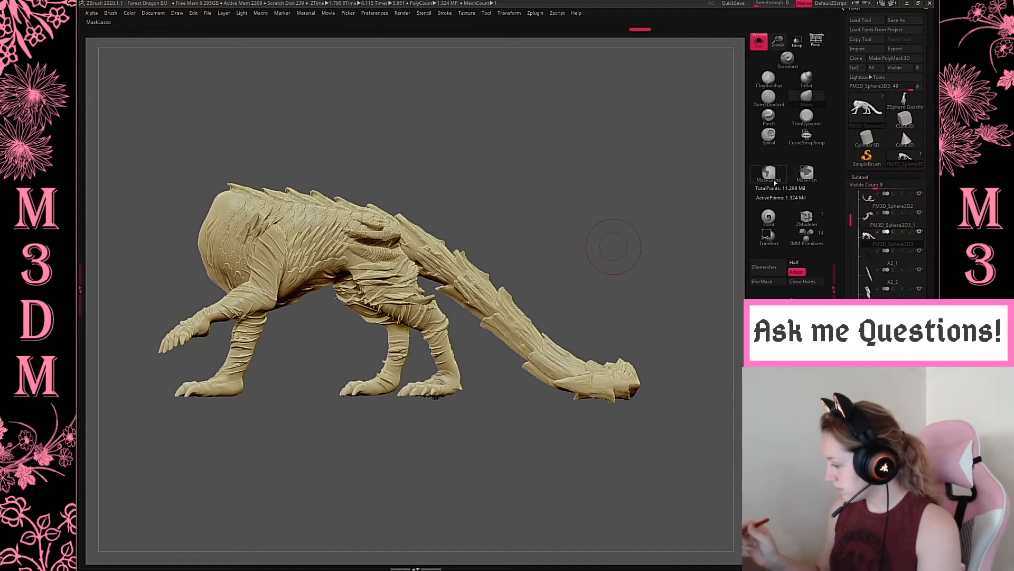
left_click(769, 173, "ctrl")
mouse_move(487, 400)
left_mouse_down("ctrl")
mouse_move(418, 372)
mouse_move(402, 396)
left_mouse_up("ctrl")
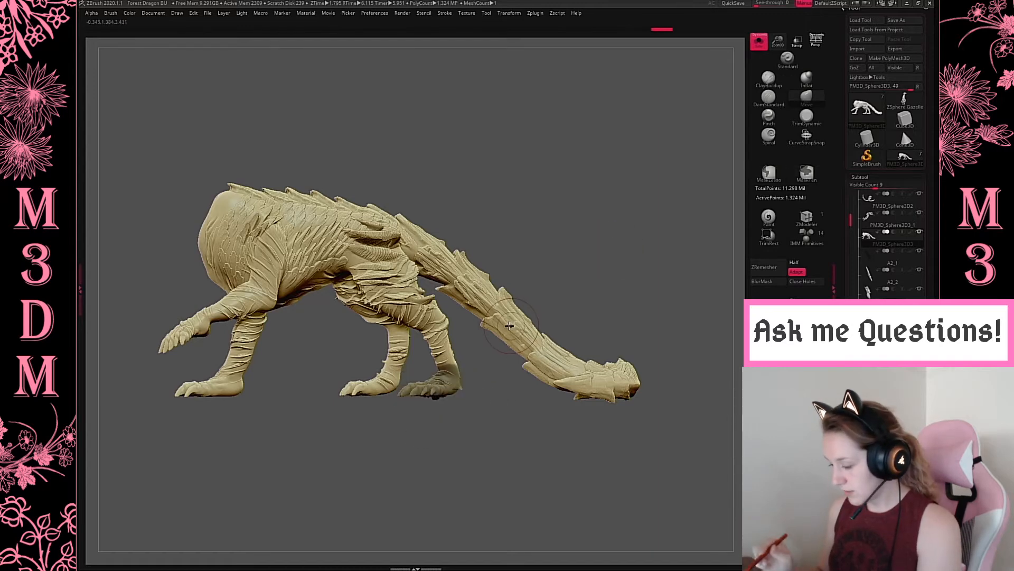
key("space")
mouse_move(488, 367)
left_mouse_down("ctrl")
mouse_move(450, 336)
mouse_move(465, 364)
left_mouse_up("ctrl")
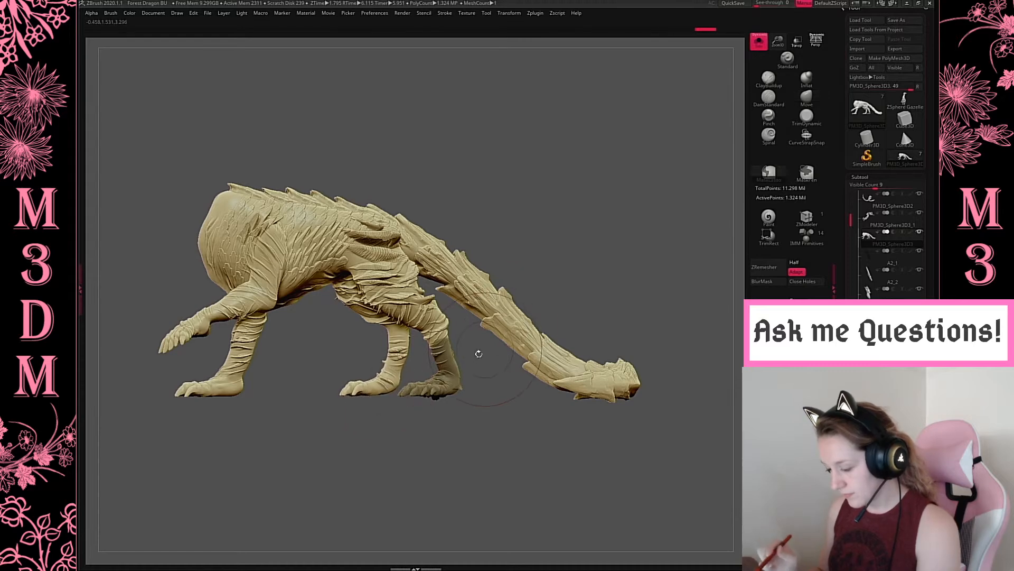
key("space")
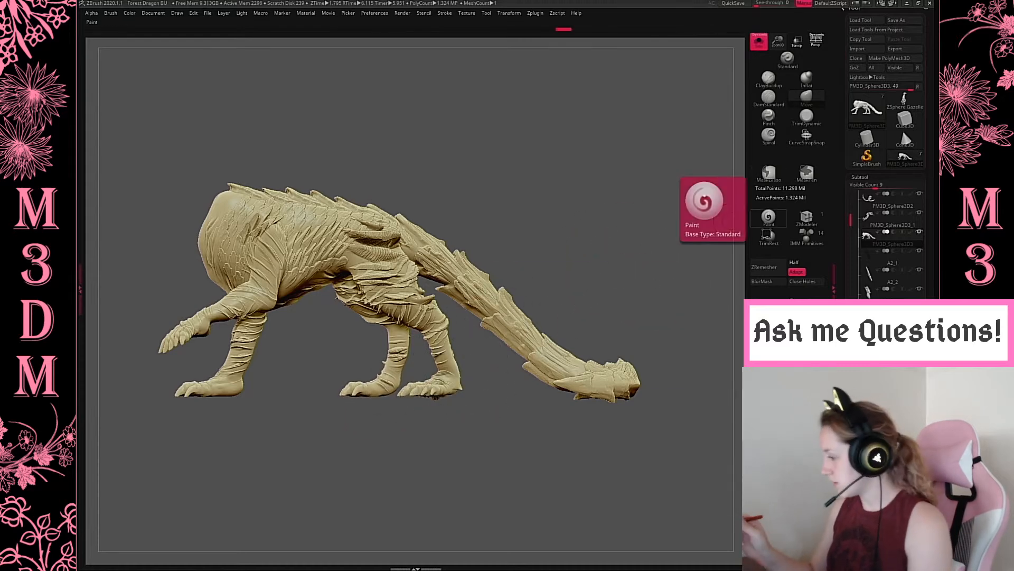
Turn off Solo to show the whole dragon and turn perspective back on.
left_click(759, 42)
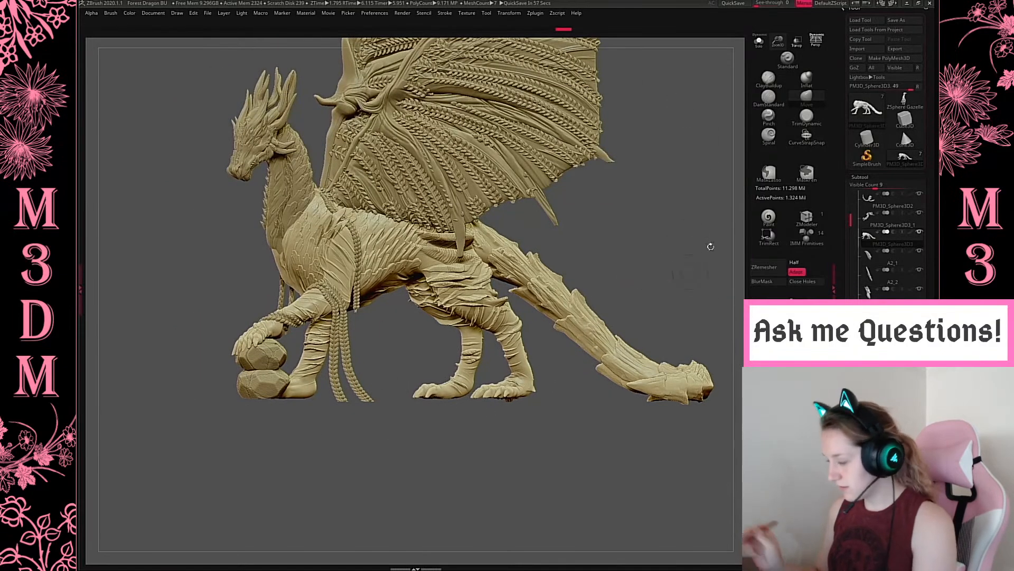
left_click(812, 47)
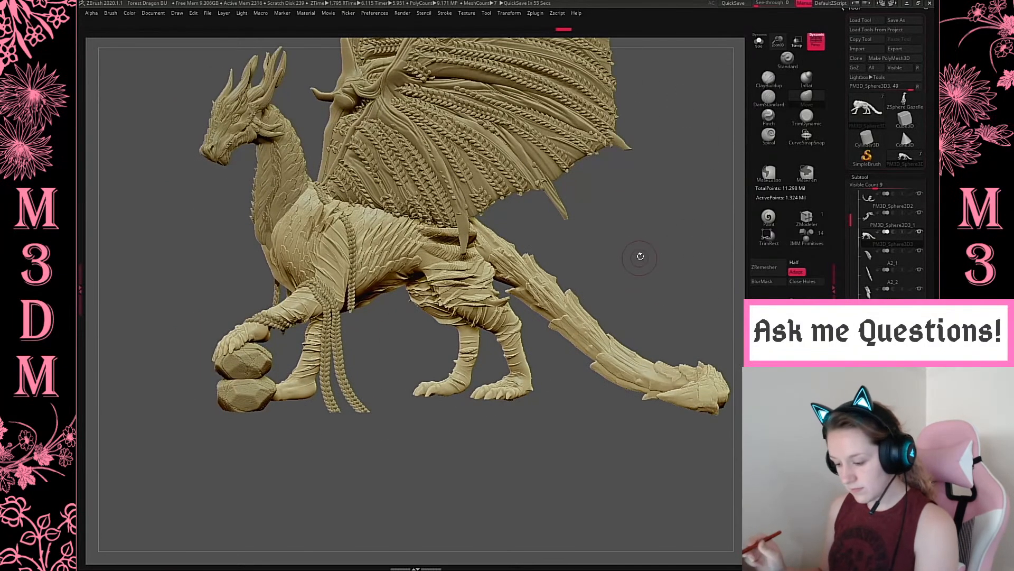
left_click_drag(641, 256, 666, 262)
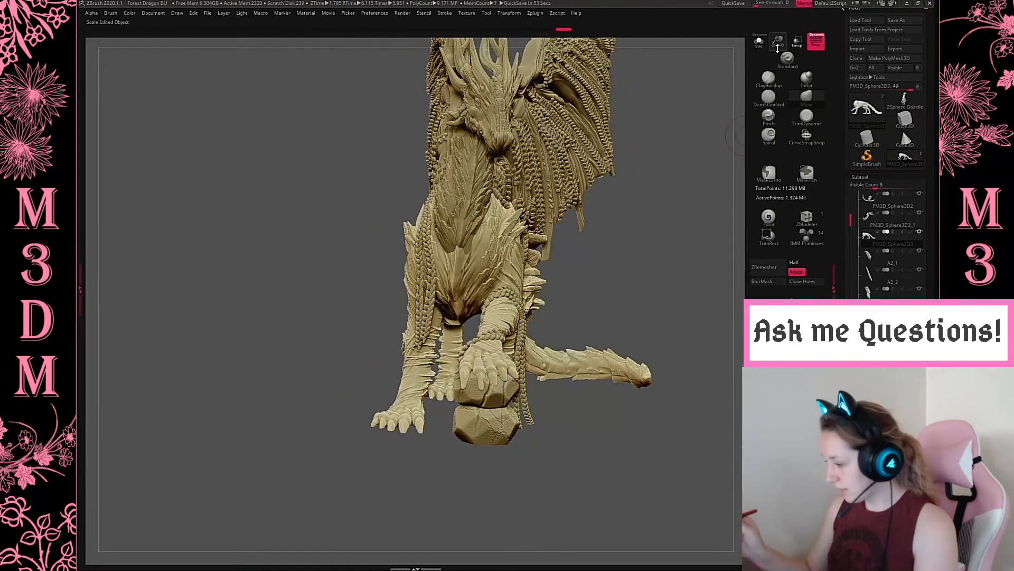
left_click_drag(777, 47, 667, 226)
Adjust the claws of the raised front paw with the Move brush so they rest against the upper stone.
key("space")
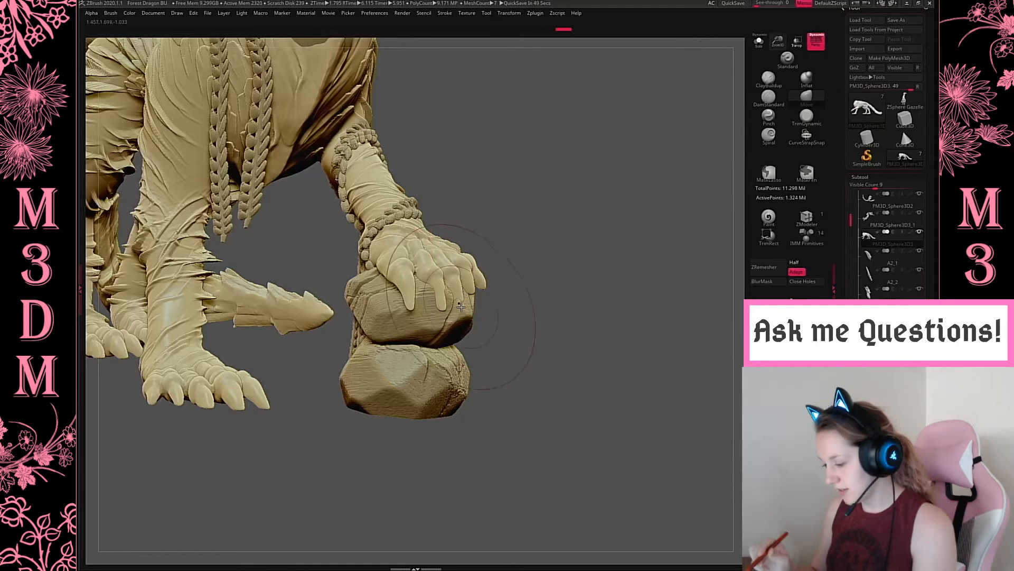
key("space")
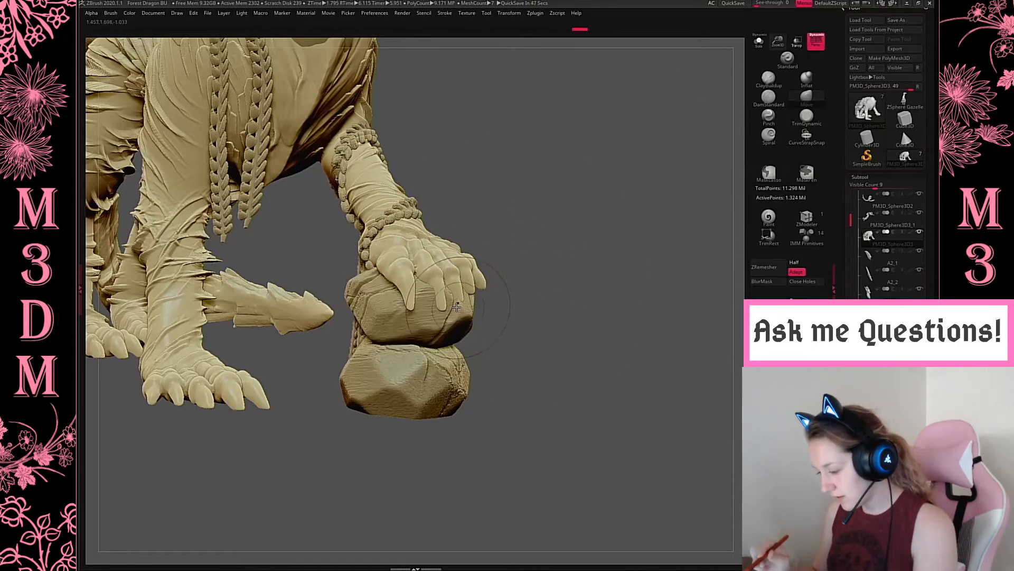
left_click_drag(554, 292, 446, 298)
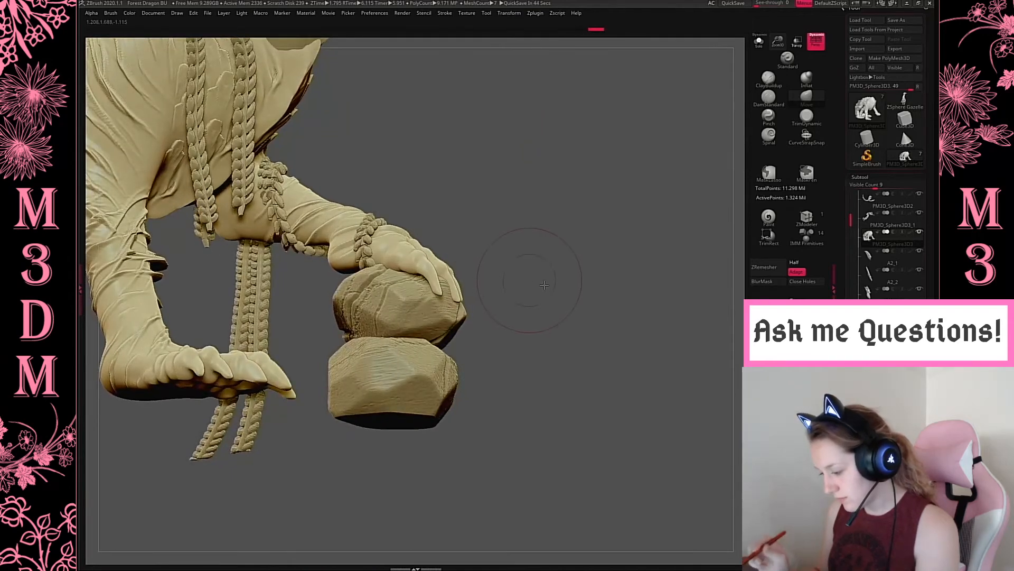
left_click_drag(545, 285, 473, 271)
key("space")
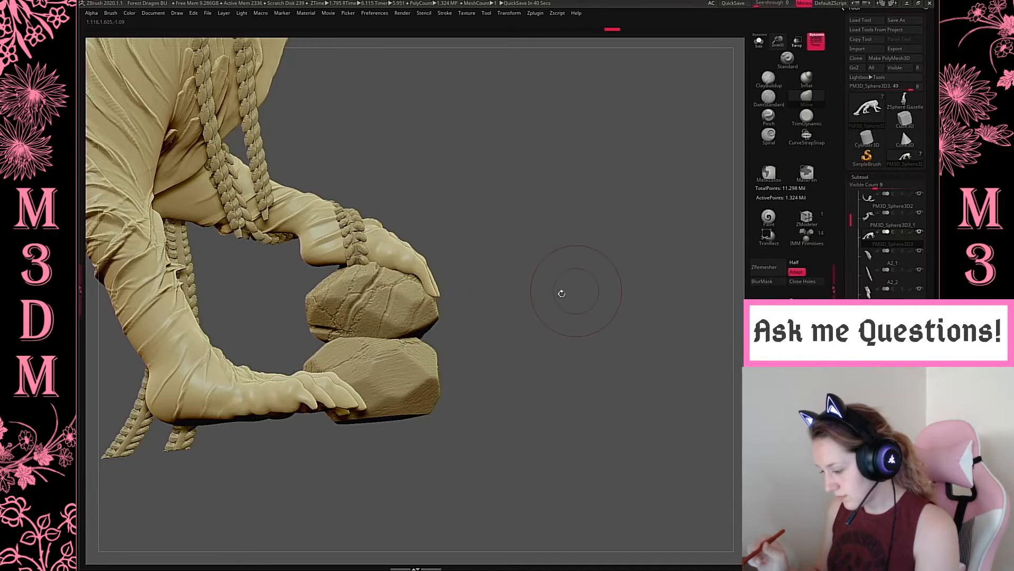
left_click_drag(561, 293, 440, 299)
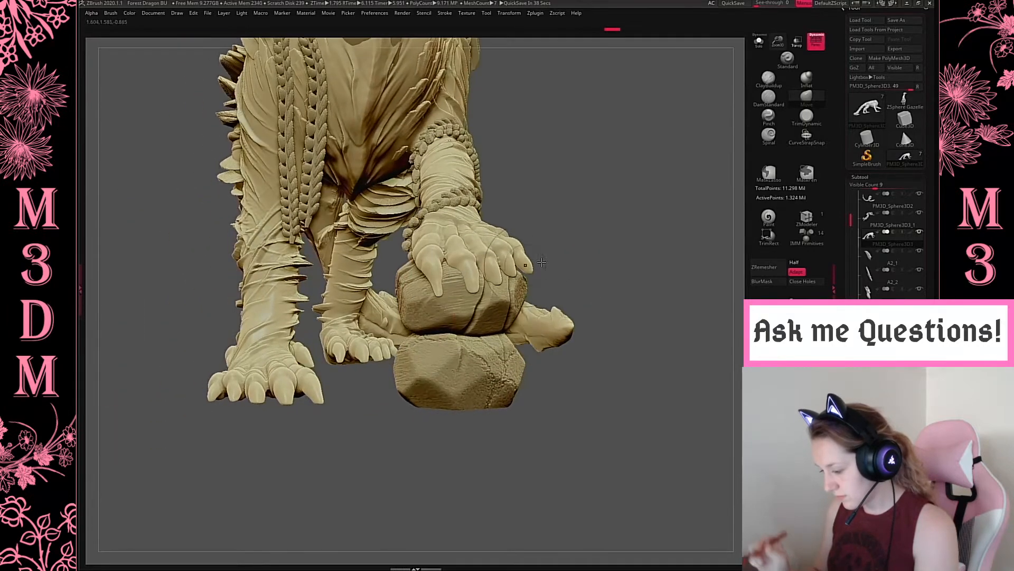
Refine the claws of the raised front paw on the upper stone with the Inflate and Pinch brushes.
left_click(807, 80)
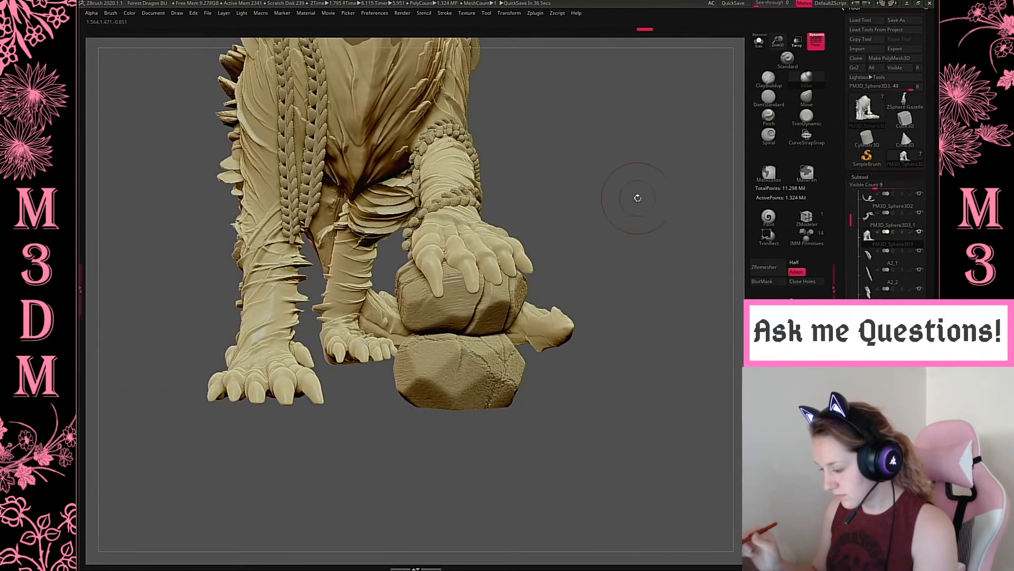
left_click_drag(637, 197, 621, 215)
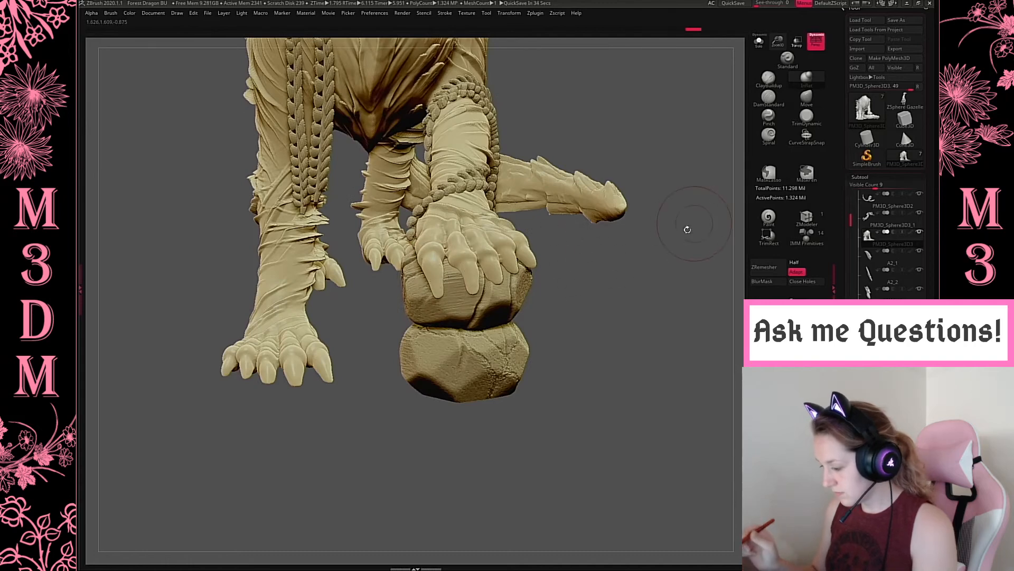
left_click_drag(687, 229, 467, 284)
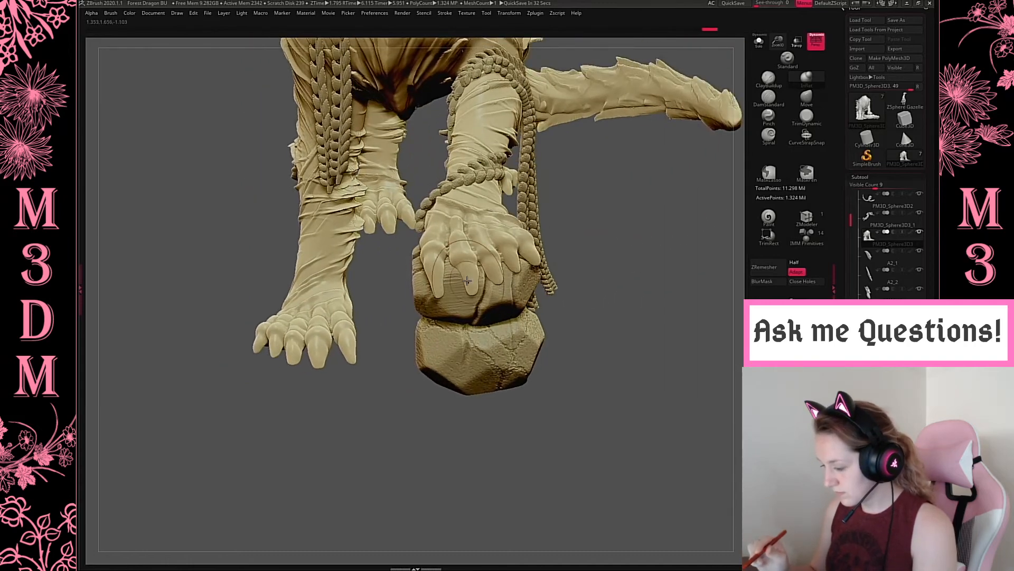
left_click(771, 117)
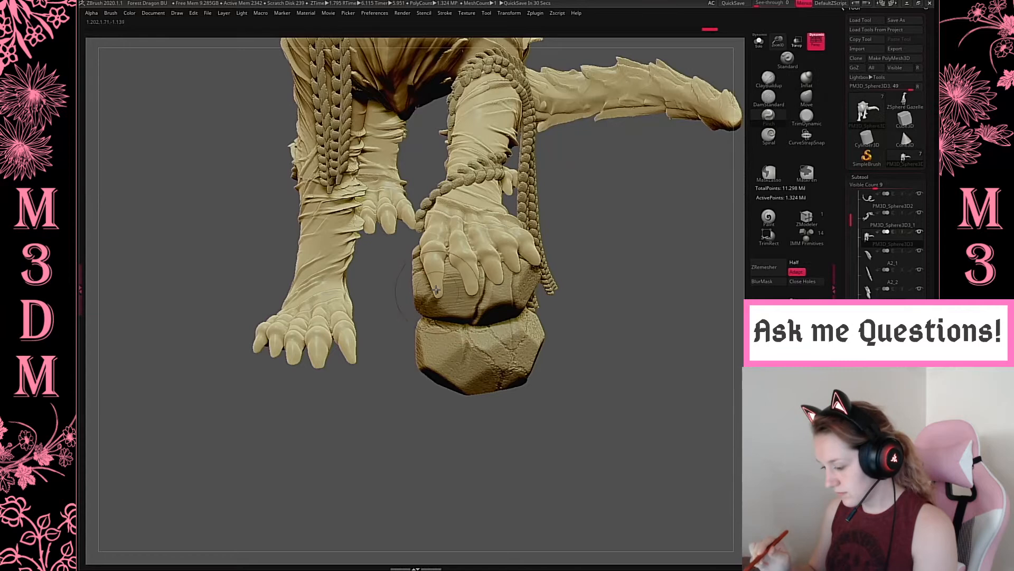
left_click_drag(662, 268, 565, 270)
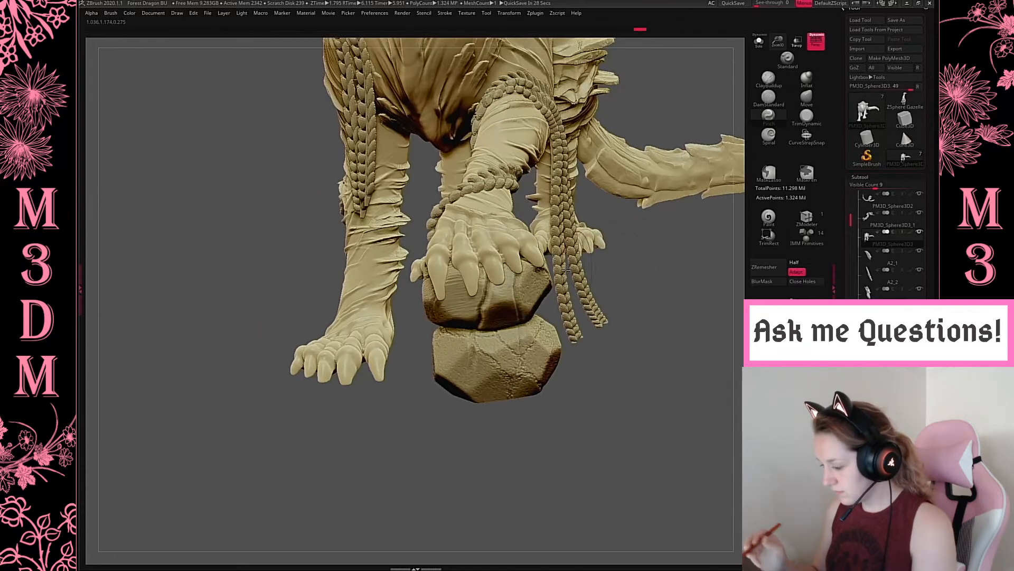
left_click_drag(706, 325, 536, 315)
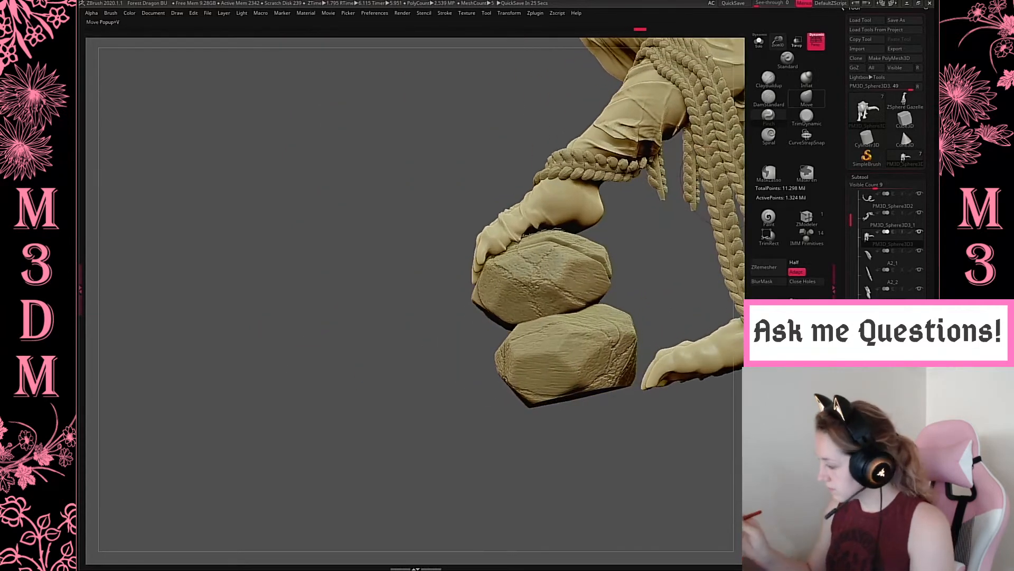
Adjust the heel of the raised front paw against the top of the upper stone with the Move brush.
left_click(807, 98)
key("space")
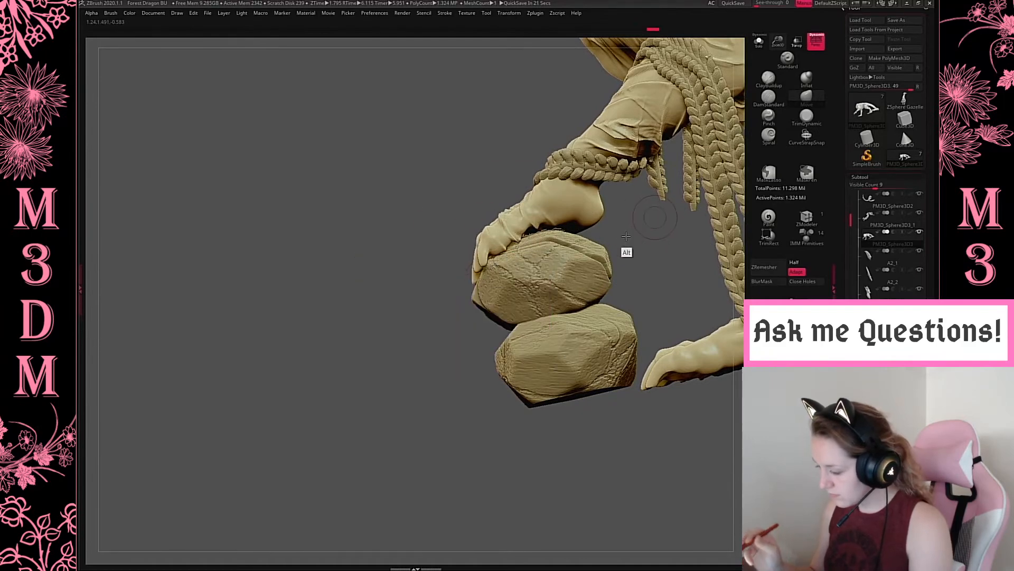
key("space")
mouse_move(626, 236)
left_mouse_down("alt")
mouse_move(595, 258)
mouse_move(642, 226)
left_mouse_up("alt")
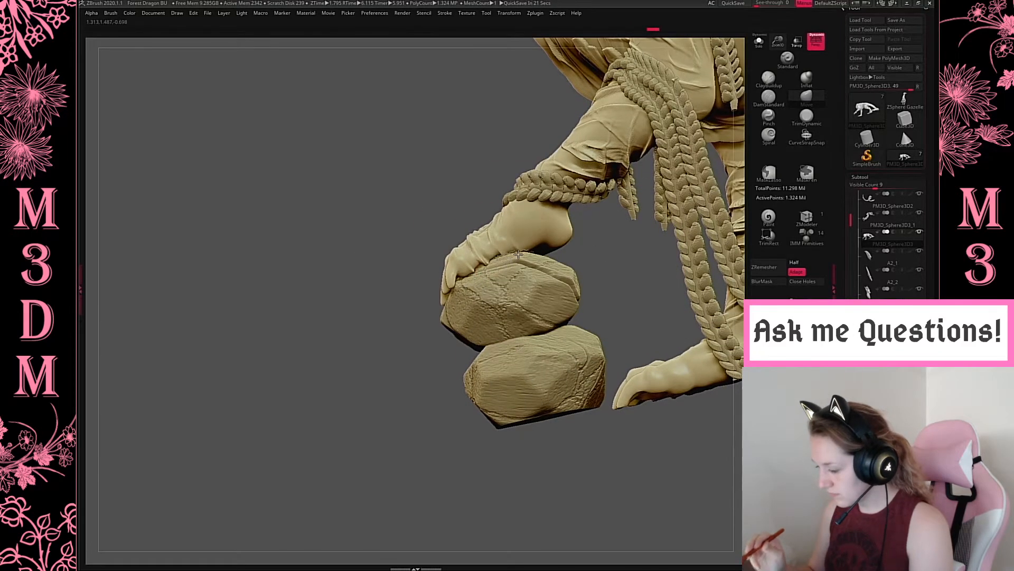
left_click_drag(555, 255, 556, 253)
left_click_drag(615, 267, 682, 264)
Isolate the Small Rock Tower subtool without perspective, trim the upper stone's ragged top with TrimRect, and show the whole dragon again.
left_click(525, 286, "alt")
left_click(759, 41)
left_click_drag(729, 100, 676, 250)
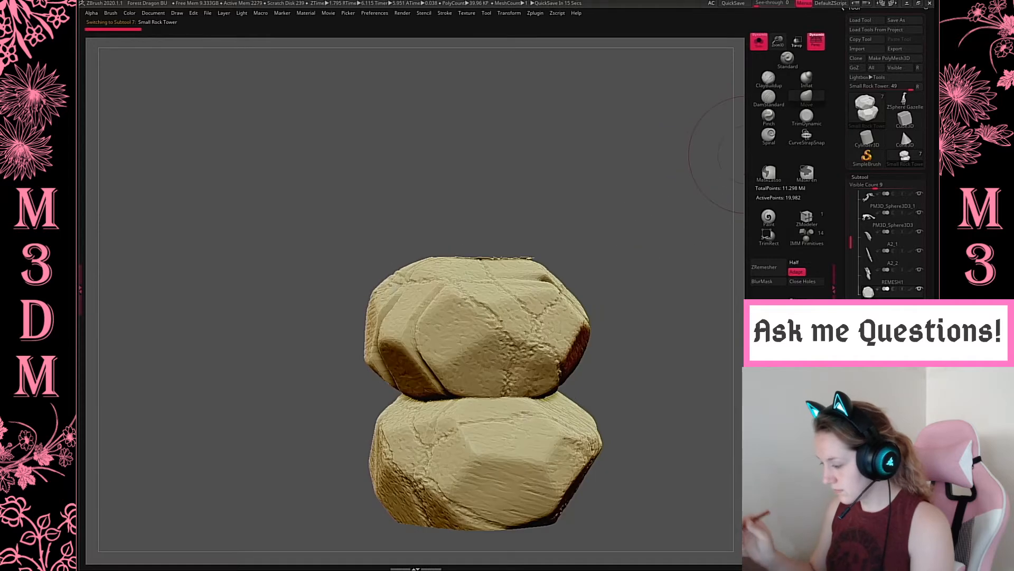
left_click(817, 47)
left_click(776, 243)
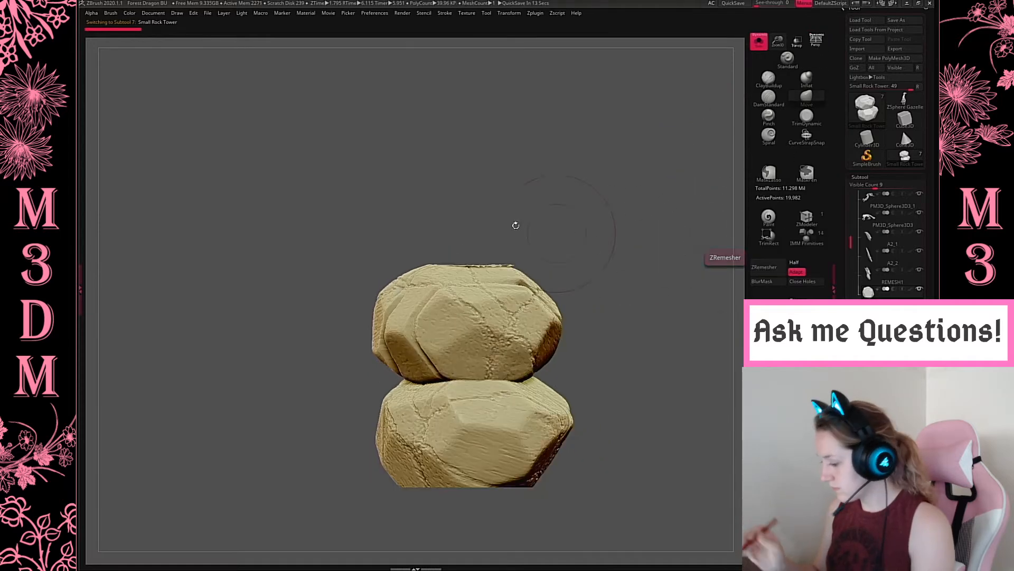
mouse_move(359, 203)
left_mouse_down("ctrl+shift")
mouse_move(610, 268)
mouse_move(618, 290)
mouse_move(636, 272)
left_mouse_up("ctrl+shift")
left_click(763, 48)
Reselect the dragon body and shape the heel of the raised paw over the upper stone with the Move brush.
key("space")
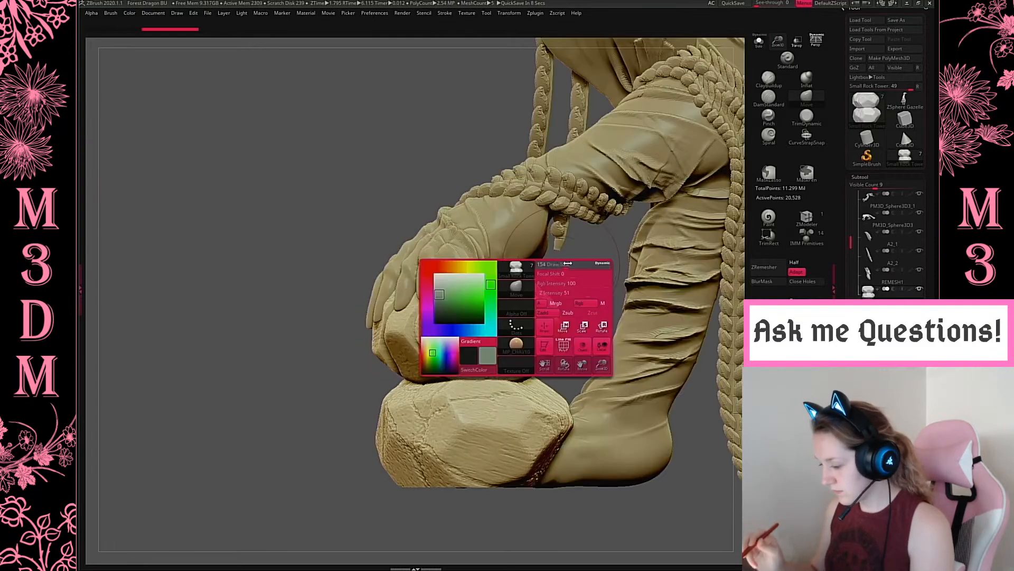
left_click(577, 293, "alt")
key("space")
left_click_drag(577, 293, 538, 262)
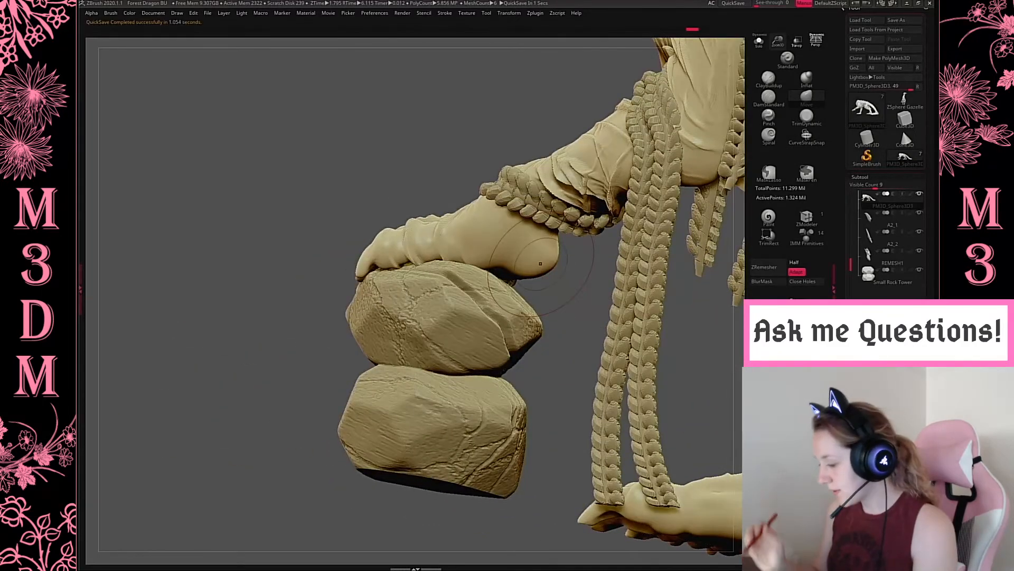
left_click_drag(580, 298, 523, 338)
right_click(523, 338)
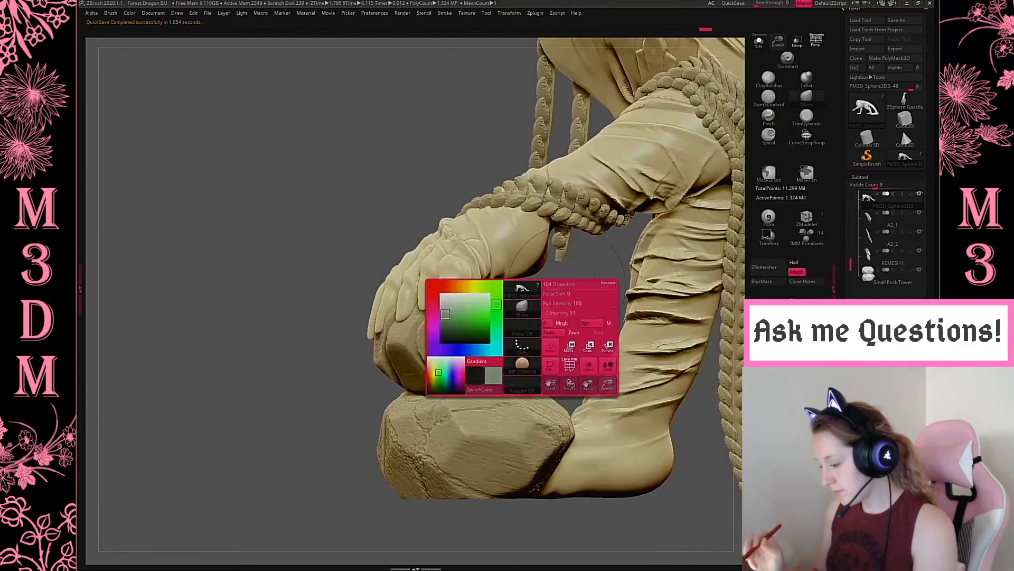
left_click_drag(580, 290, 583, 292)
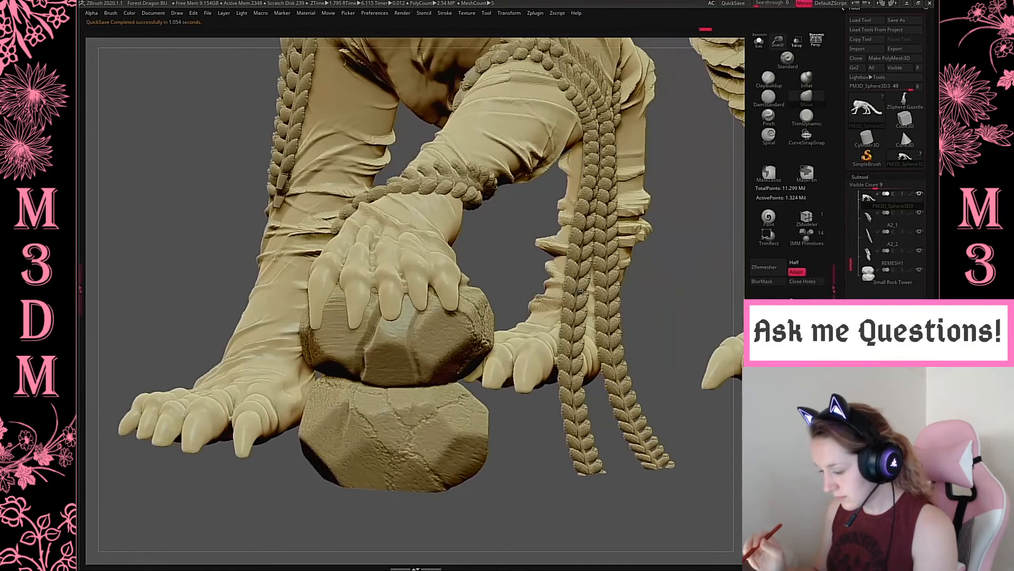
Fit the front claws of the raised paw to the face of the upper stone with a smaller Move brush.
left_click_drag(514, 257, 397, 327)
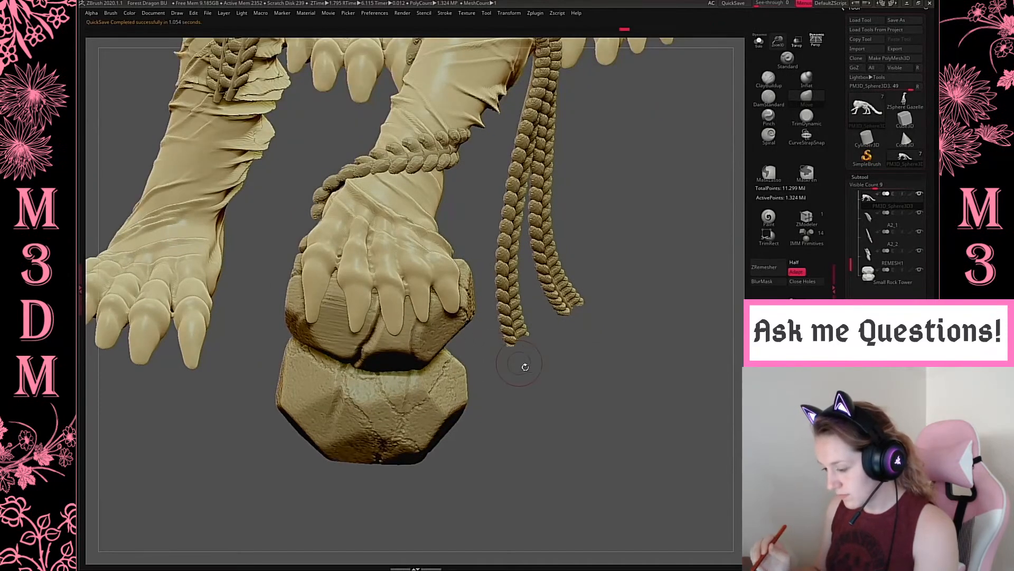
left_click_drag(526, 367, 331, 311)
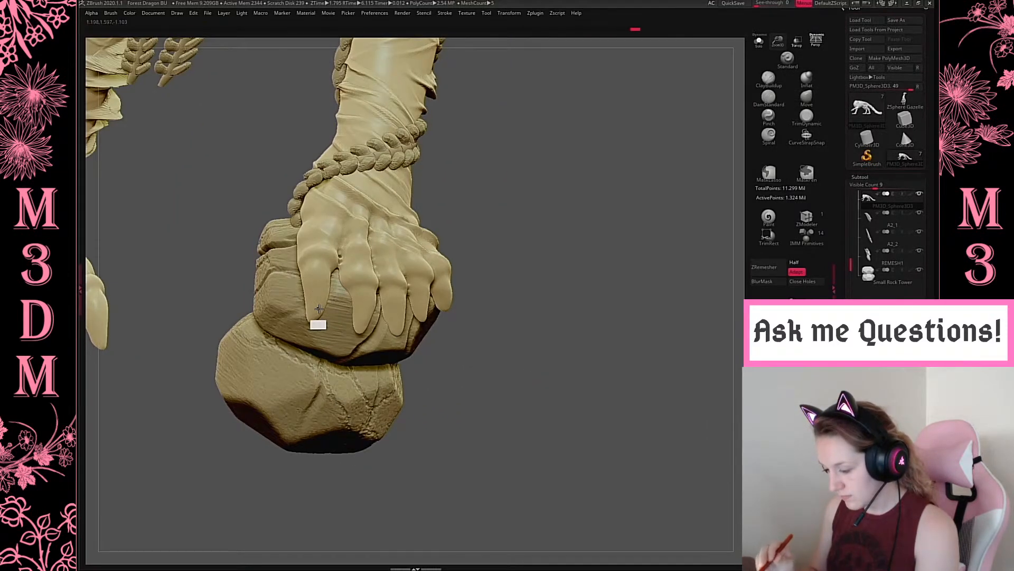
left_click_drag(618, 281, 569, 441)
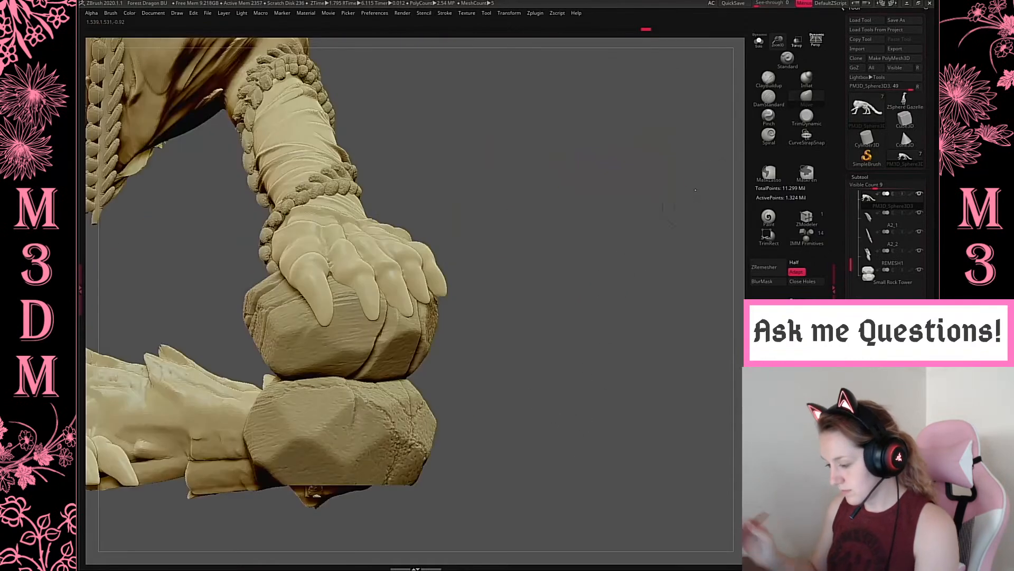
mouse_move(516, 256)
left_mouse_down()
mouse_move(516, 294)
mouse_move(479, 304)
mouse_move(557, 312)
mouse_move(360, 350)
mouse_move(521, 314)
left_mouse_up()
key("space")
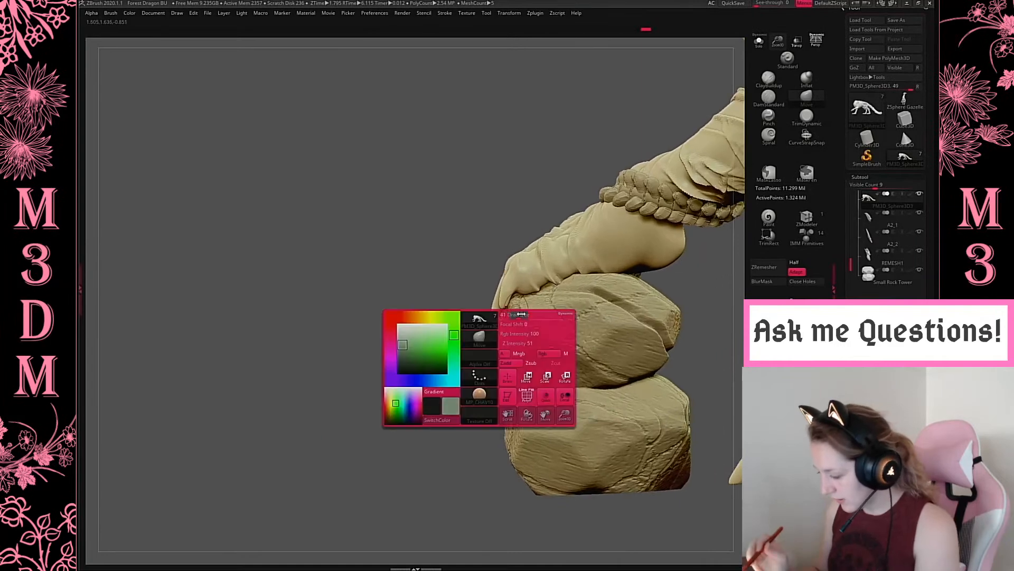
key("space")
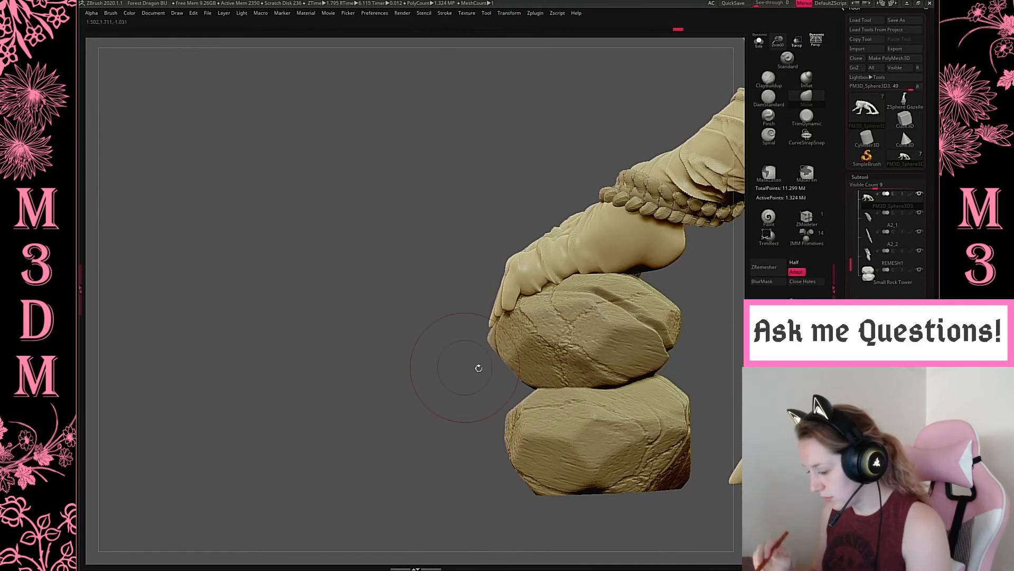
Reshape the outer claw of the raised paw along the upper stone's edge with the Move brush and undo the last stroke.
left_click_drag(479, 367, 552, 323)
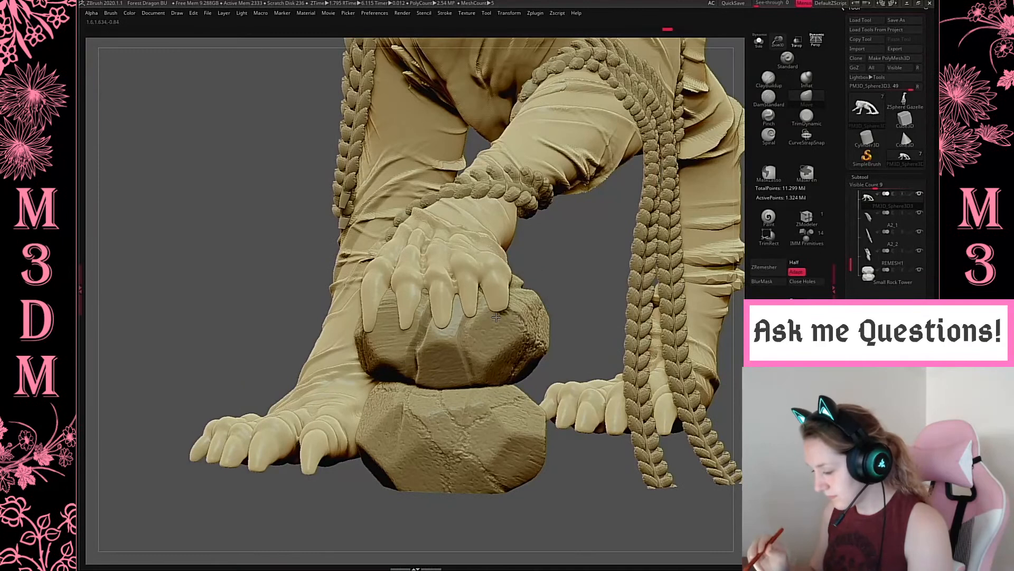
key("space")
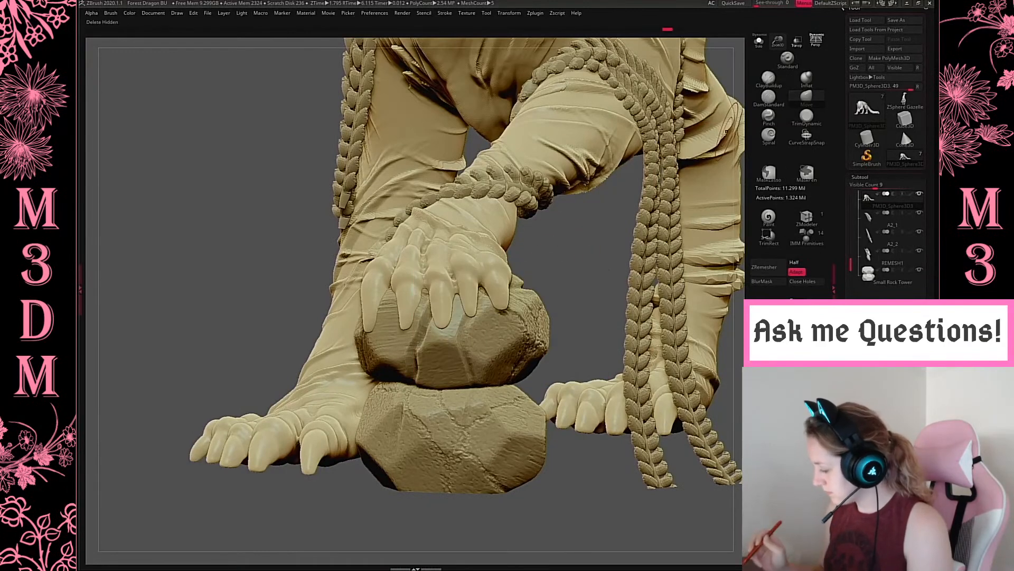
left_click_drag(500, 319, 513, 316)
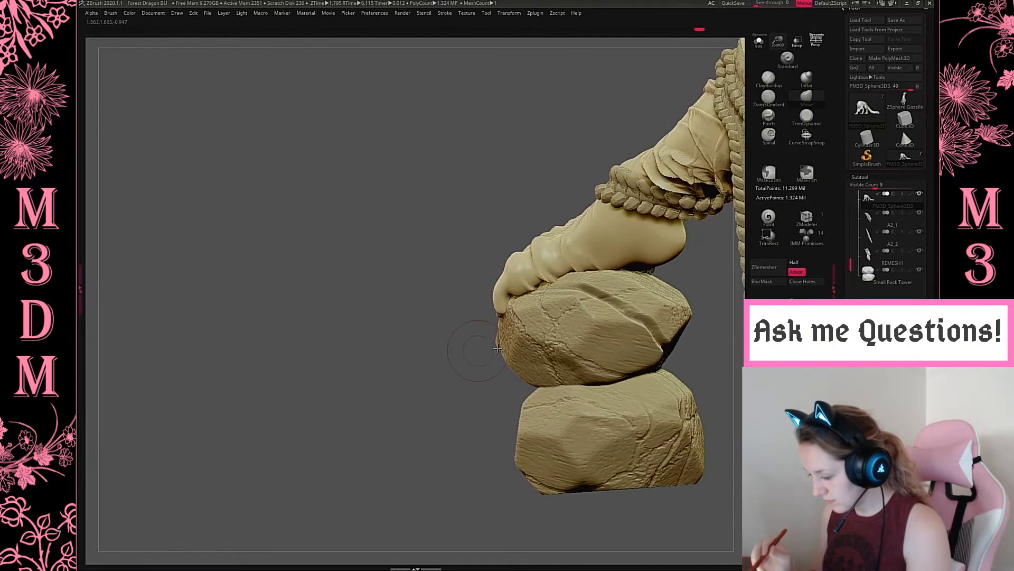
left_click_drag(498, 349, 487, 316)
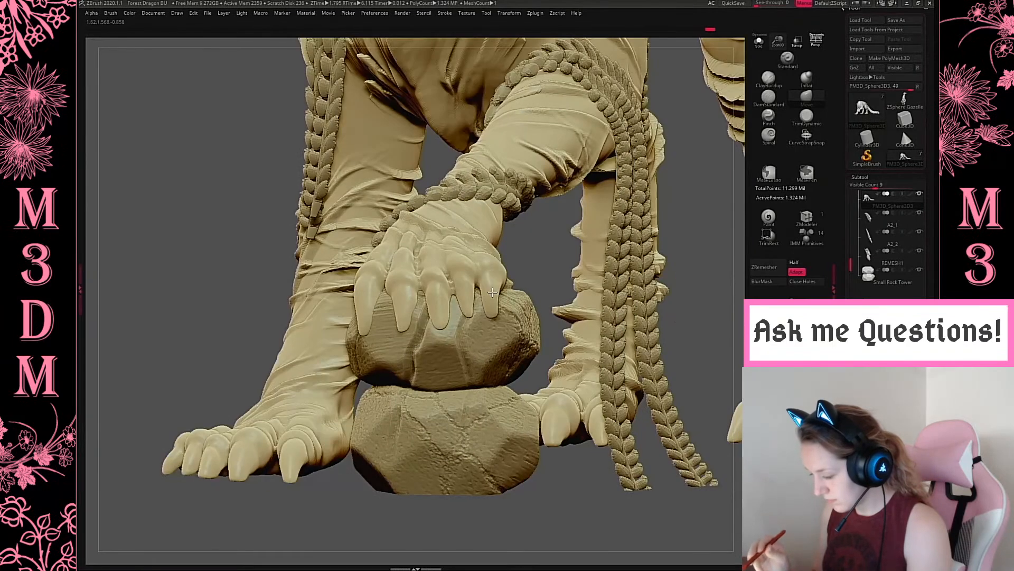
key("ctrl+z")
Mask the toe beside the outermost one with MaskLasso, redo the mask more tightly, and adjust the outermost toe with the Move brush.
mouse_move(438, 213)
left_mouse_down("ctrl")
mouse_move(453, 365)
mouse_move(435, 340)
left_mouse_up("ctrl")
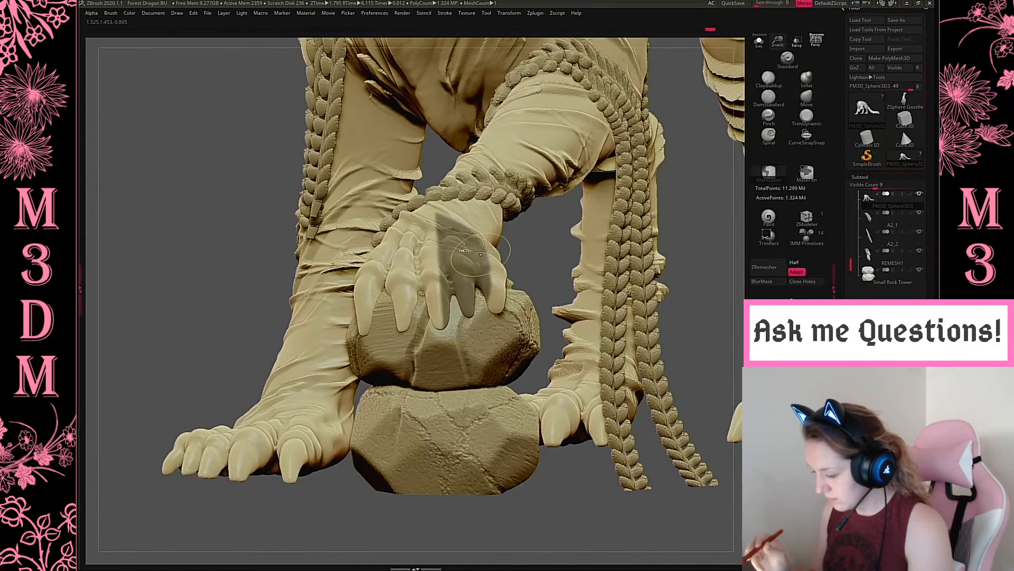
key("ctrl+z")
left_click_drag(442, 241, 496, 292, "ctrl")
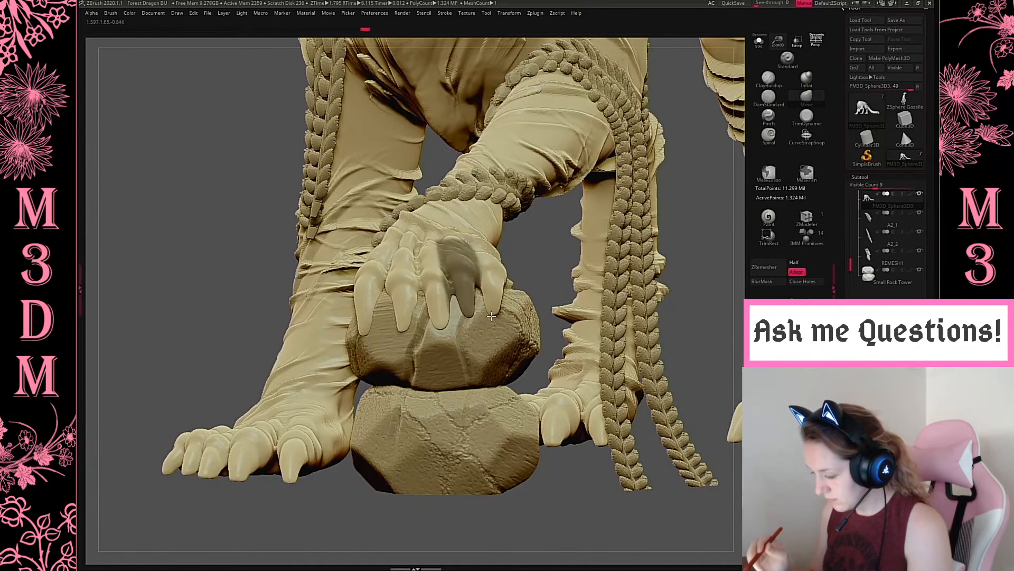
left_click_drag(537, 265, 521, 292)
left_click_drag(660, 260, 514, 301)
left_click_drag(707, 238, 644, 315)
Decline Dynamic Subdiv and examine the whole dragon from the front and side, checking the feet, raised paw and stones.
key("d")
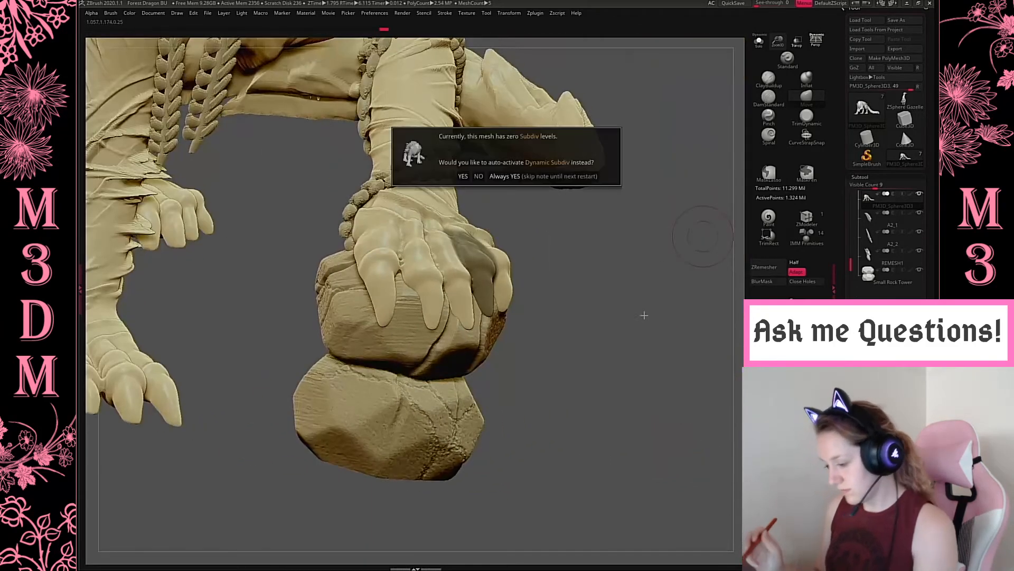
left_click(478, 177)
key("f")
left_click_drag(648, 324, 615, 230, "shift")
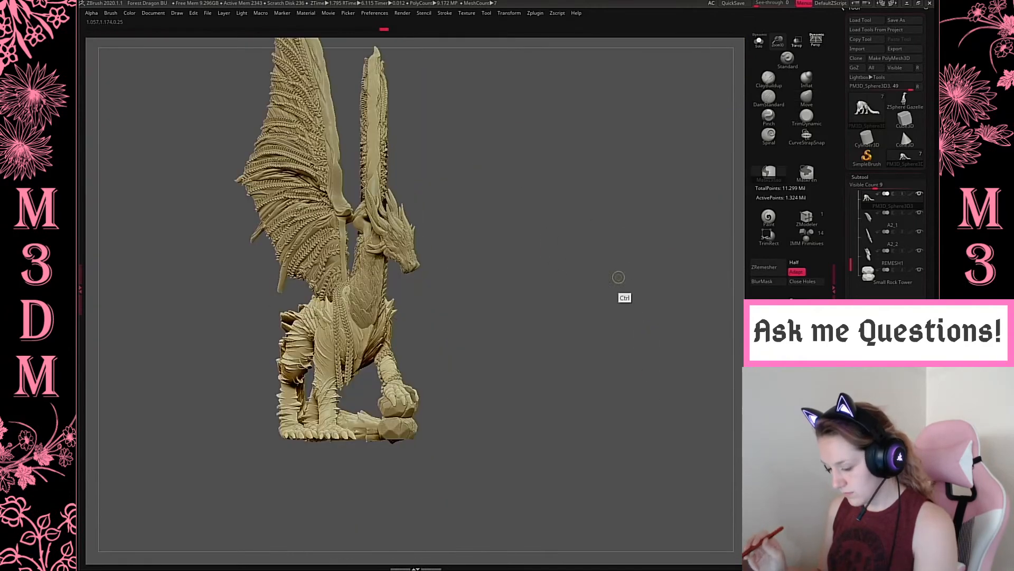
left_click_drag(627, 341, 502, 428)
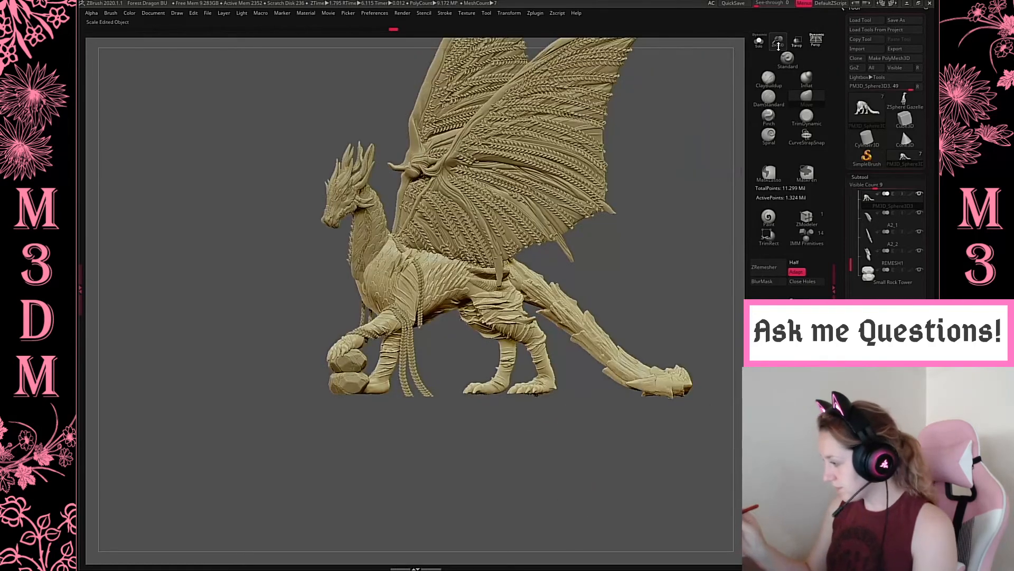
left_click_drag(778, 46, 776, 138)
left_click_drag(588, 339, 682, 317)
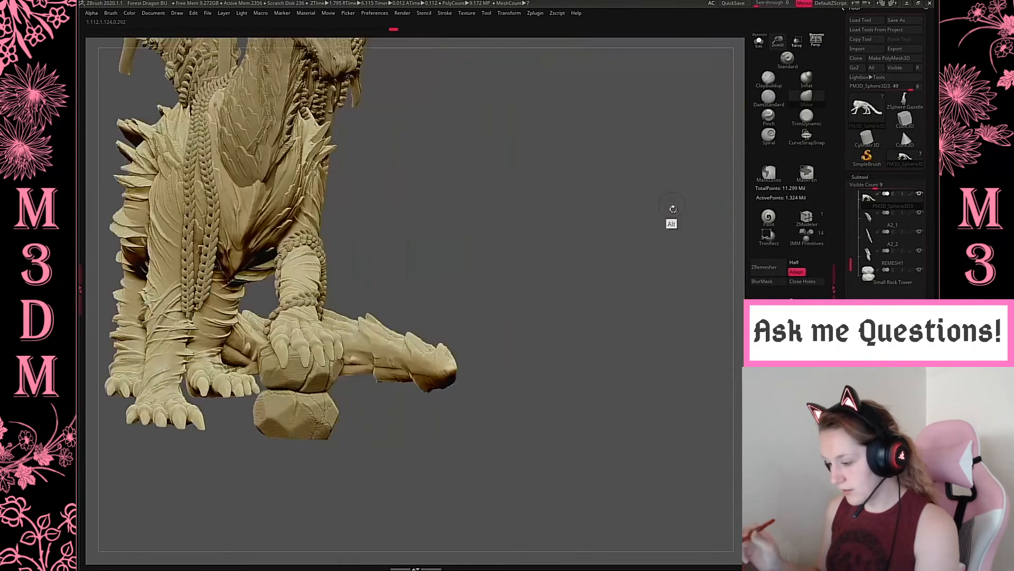
left_click_drag(673, 208, 783, 336, "alt")
Make the head-and-neck subtool active and choose the DamStandard brush for working on the dragon's chest.
left_click(369, 292, "alt")
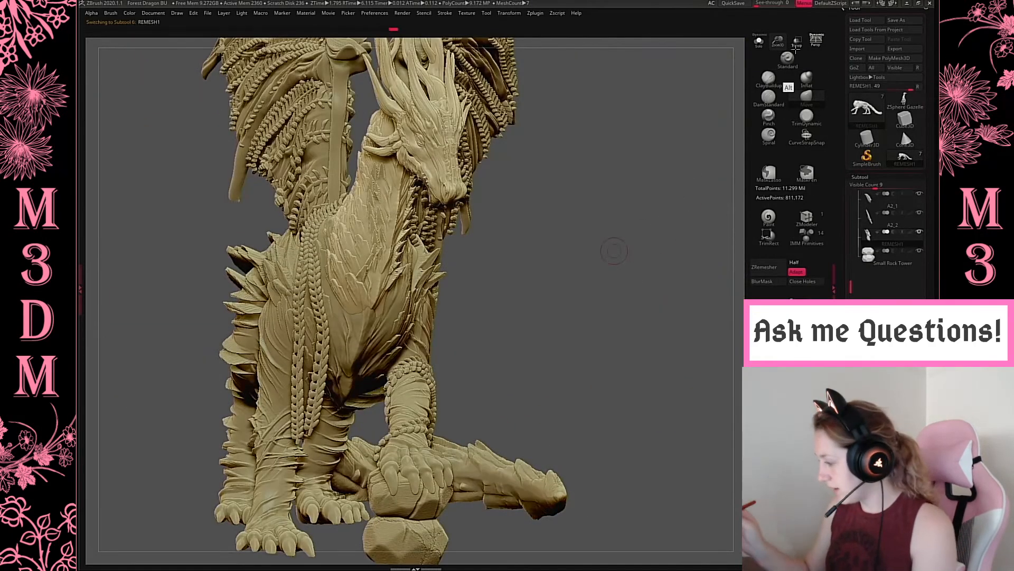
left_click_drag(614, 251, 707, 240, "alt")
left_click_drag(779, 47, 775, 119)
left_click_drag(695, 302, 680, 293)
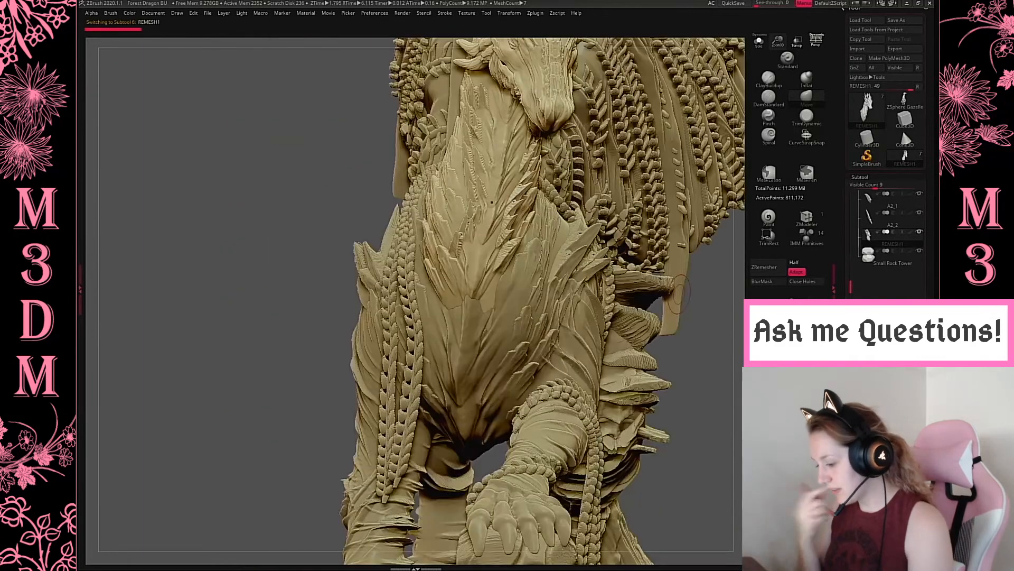
left_click(768, 98)
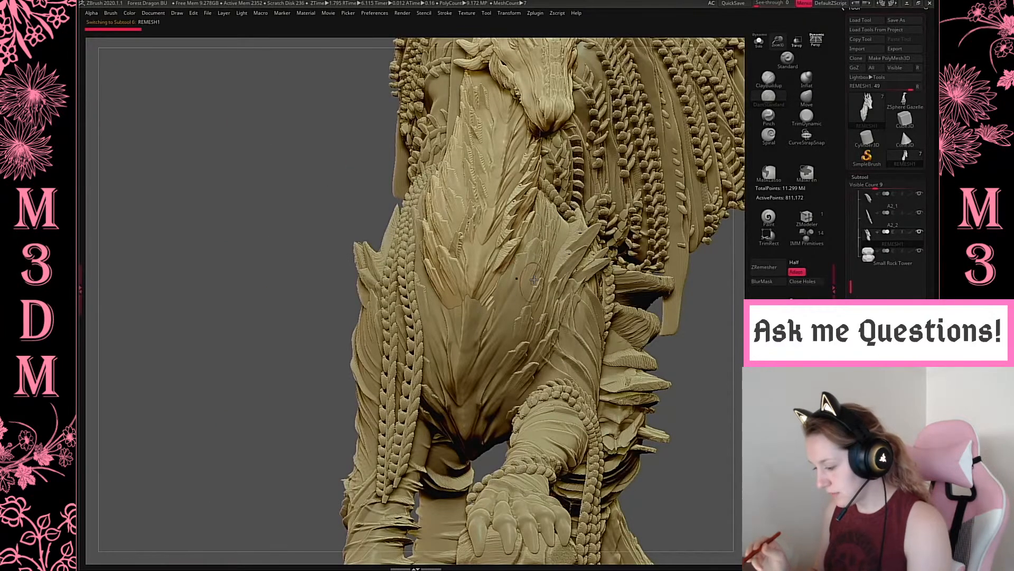
Set the DamStandard brush's alpha to Alpha Off.
key("space")
key("space")
left_click(487, 324)
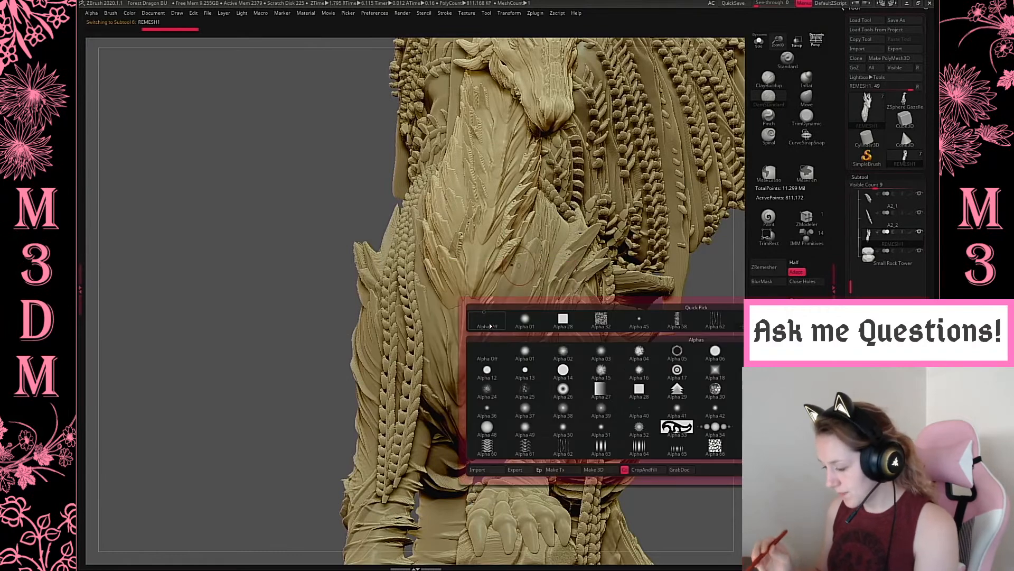
left_click(490, 326)
key("space")
left_click(480, 356)
left_click(483, 357)
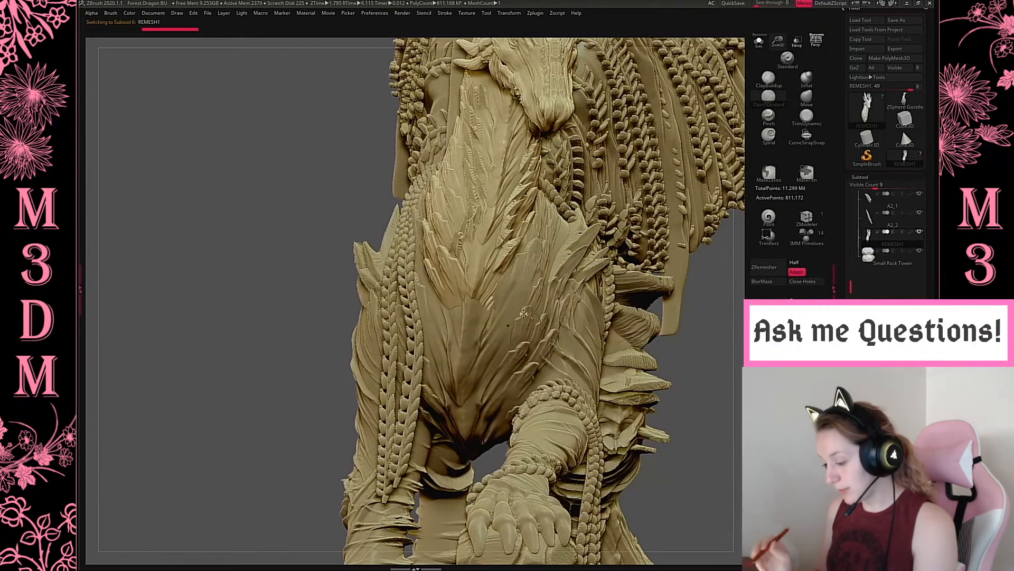
key("space")
left_click(482, 354)
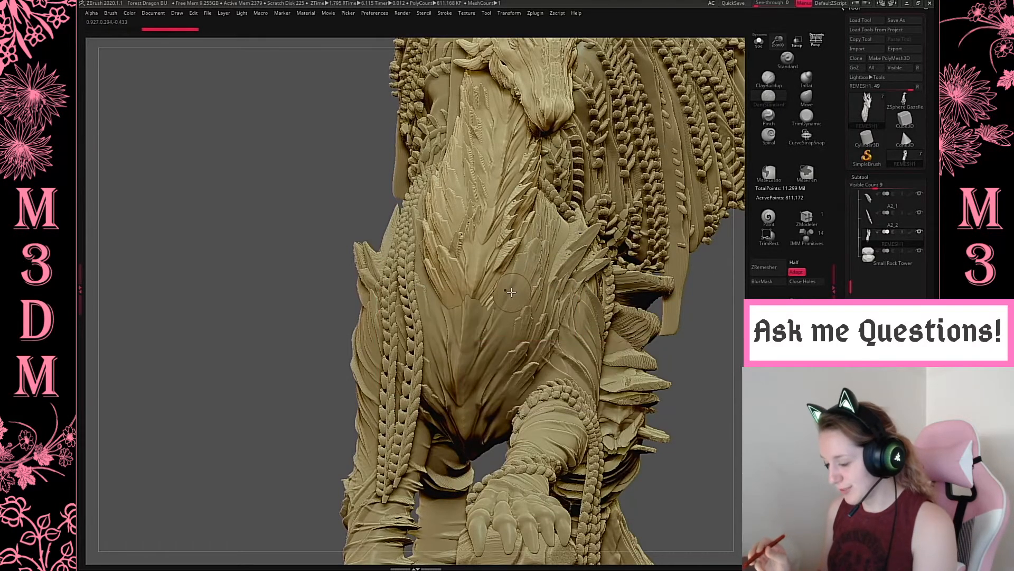
key("space")
left_click(466, 358)
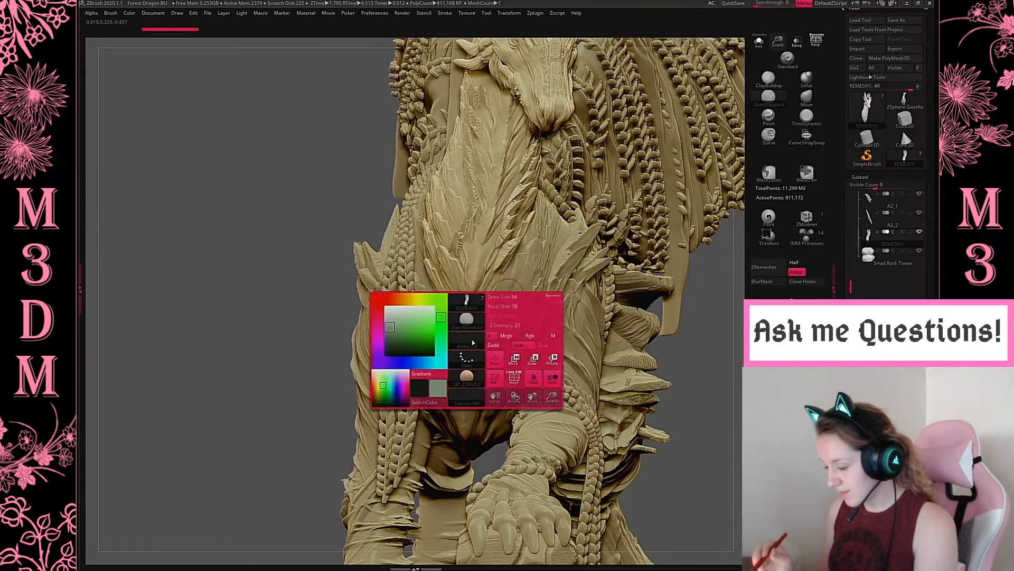
left_click(473, 342)
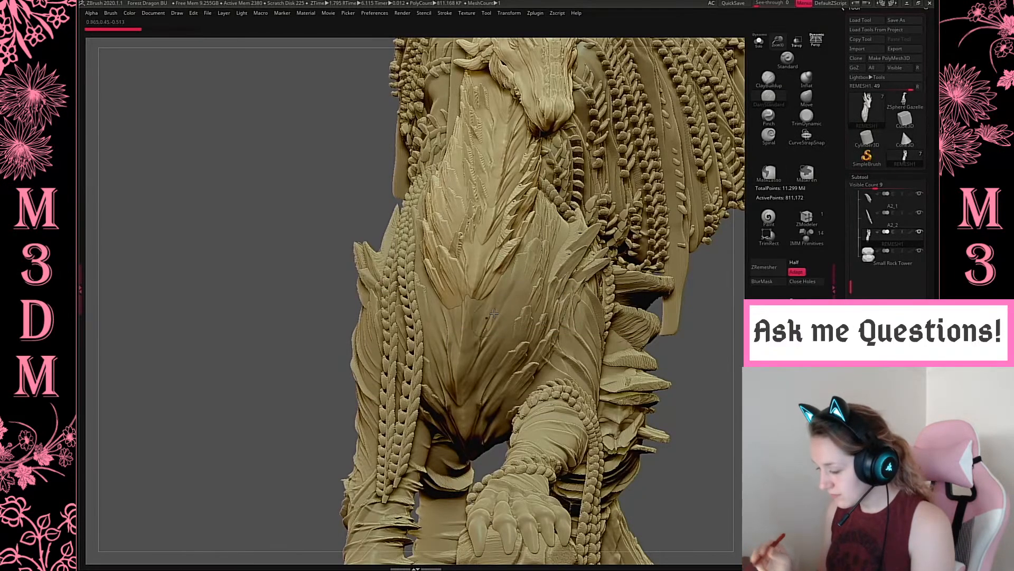
Examine where the neck and chest meet the body from the side, switching to the body subtool.
left_click_drag(304, 379, 364, 385)
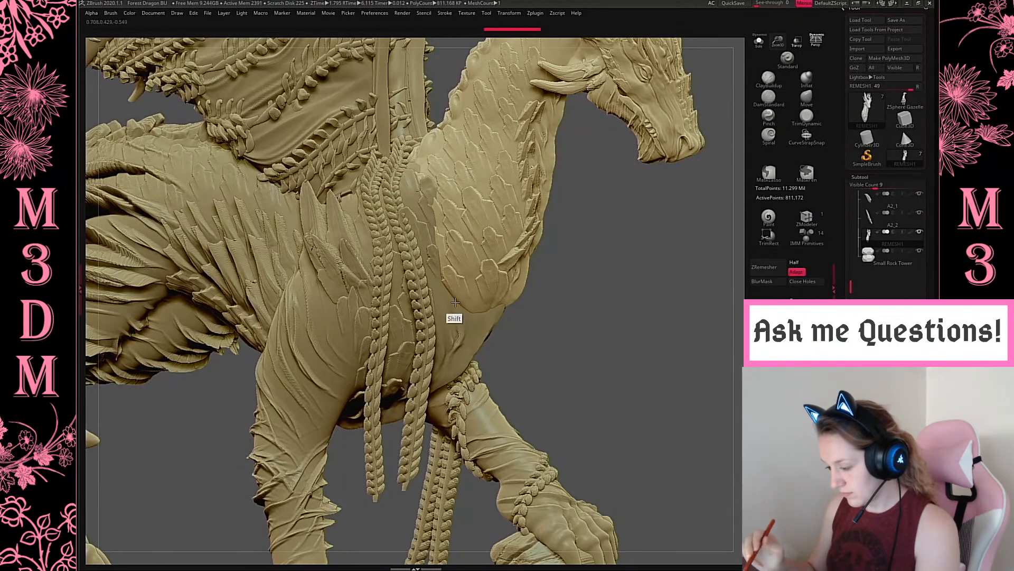
key("shift")
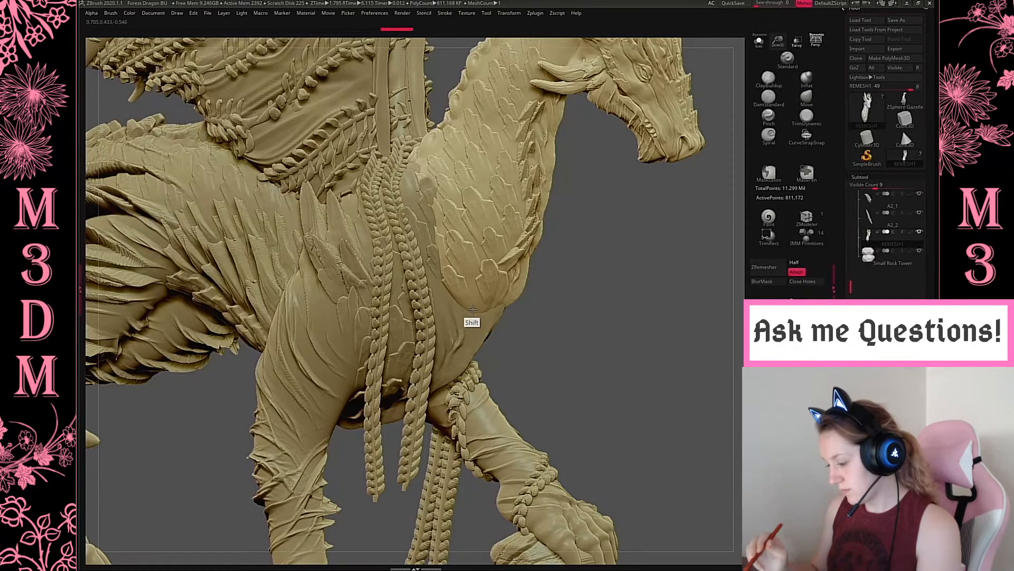
left_click_drag(599, 312, 426, 153)
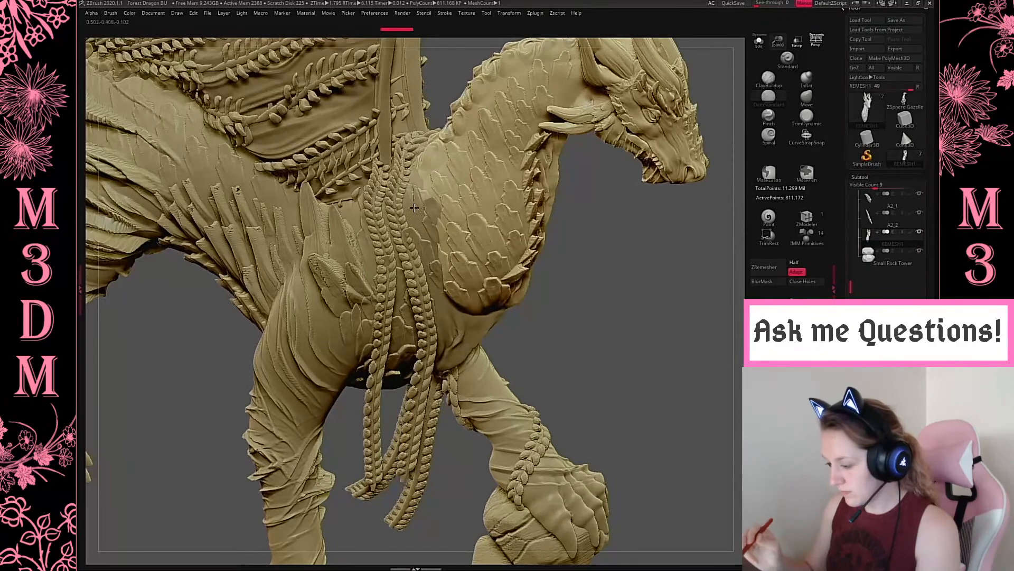
left_click_drag(652, 345, 482, 317)
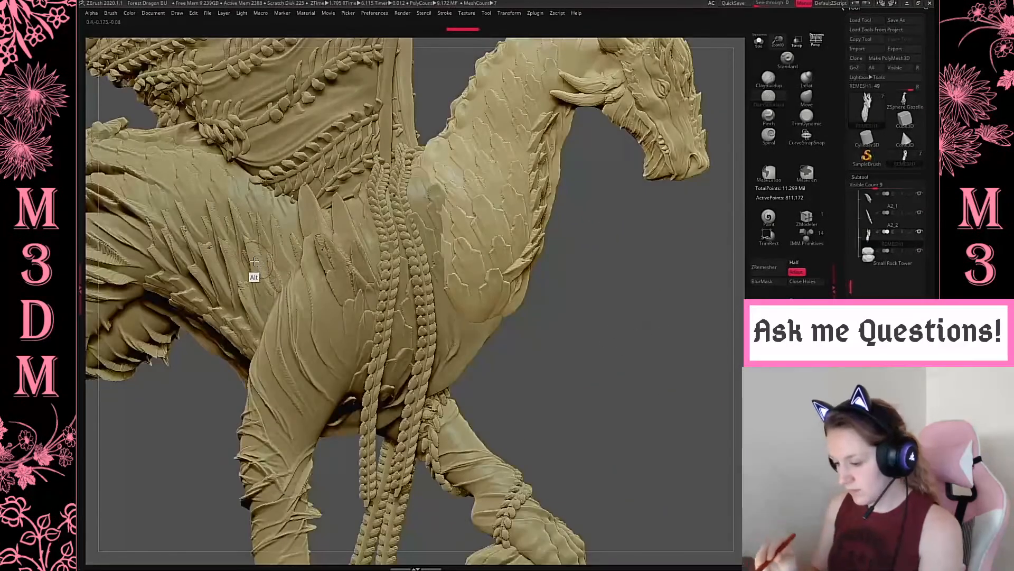
left_click(254, 261, "alt")
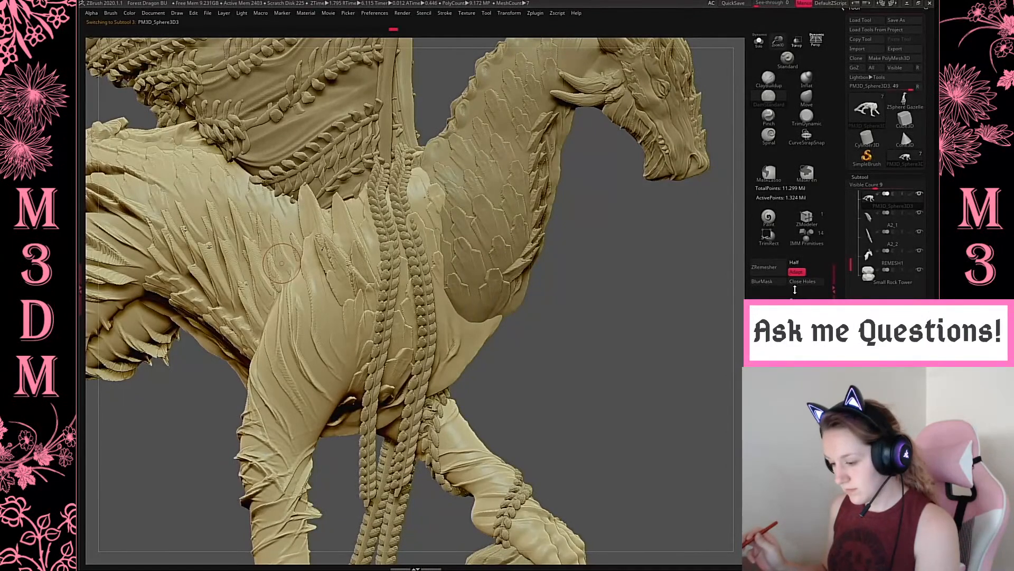
left_click_drag(619, 370, 365, 339)
Isolate the head-and-neck subtool with Solo and turn on its polypaint display.
left_click(338, 187, "alt")
left_click(759, 41)
left_click_drag(528, 297, 669, 394, "alt")
left_click_drag(664, 311, 644, 307)
left_click_drag(654, 347, 633, 376, "alt")
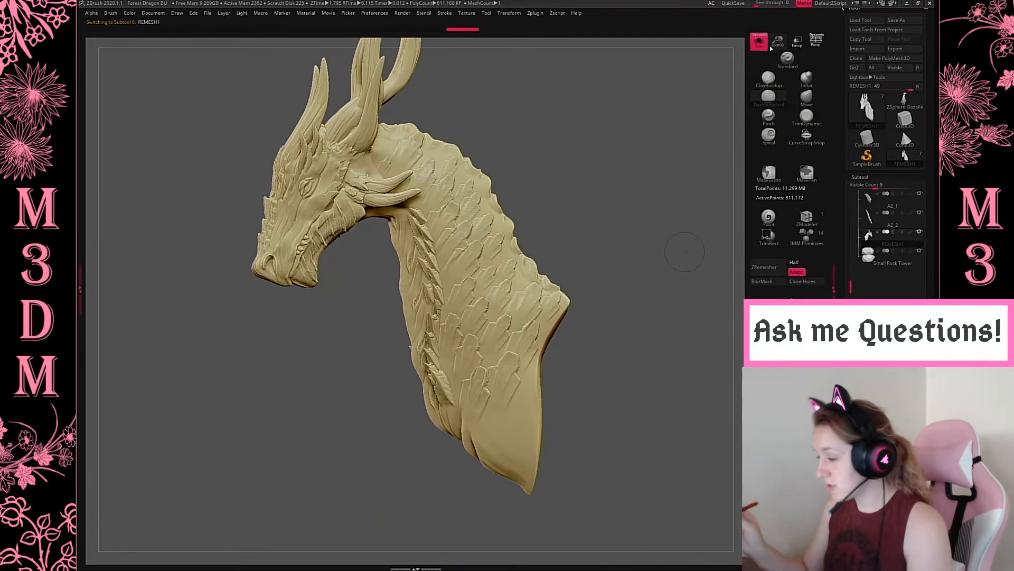
left_click_drag(683, 248, 708, 325, "alt")
left_click_drag(703, 219, 729, 239, "alt")
left_click(911, 232)
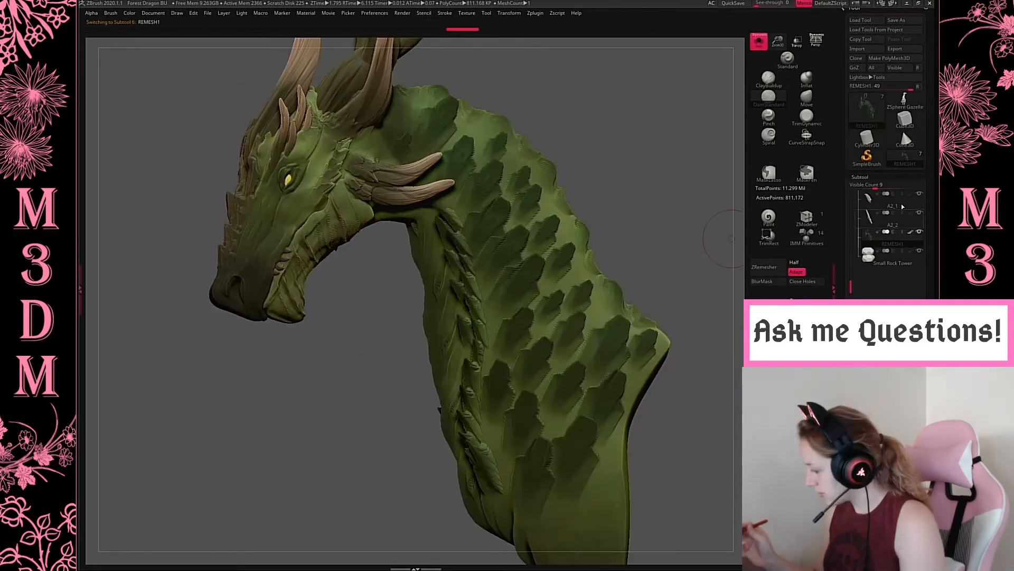
Step the head and neck down to subdivision level 1 and inspect its topology with PolyFrame.
left_click(860, 177)
left_click(862, 186)
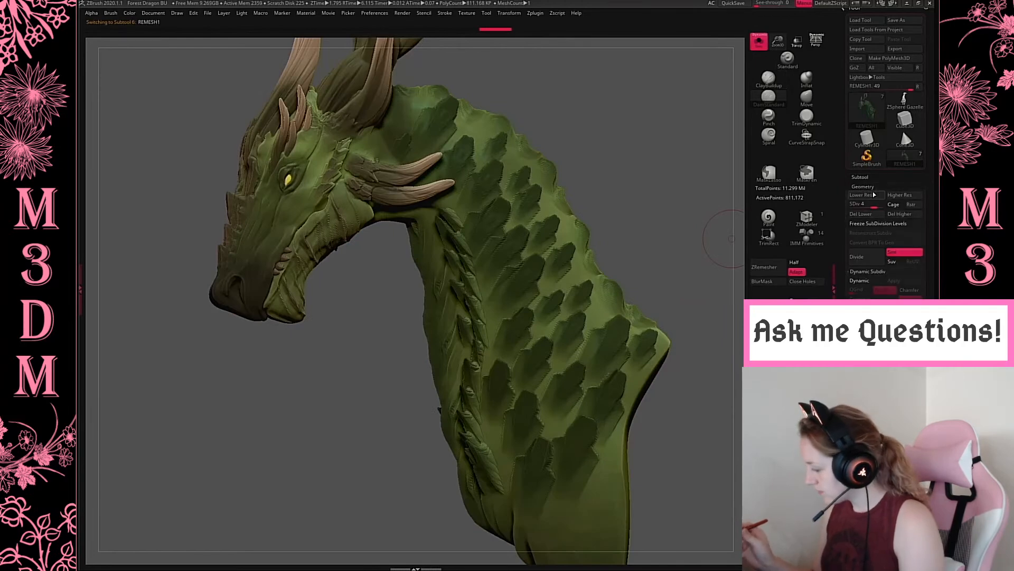
left_click(867, 197)
left_click(867, 196)
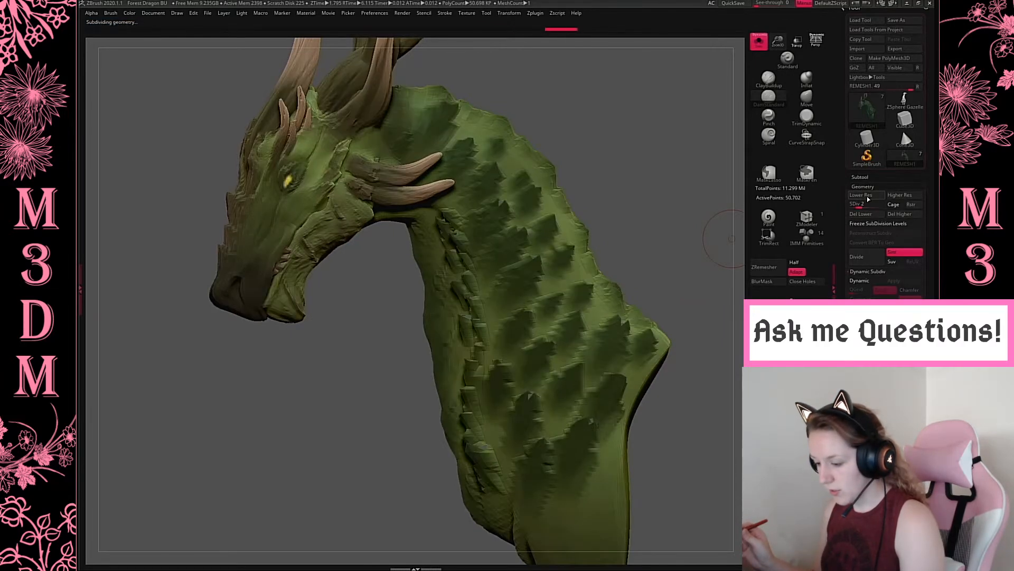
left_click(867, 196)
key("shift+f")
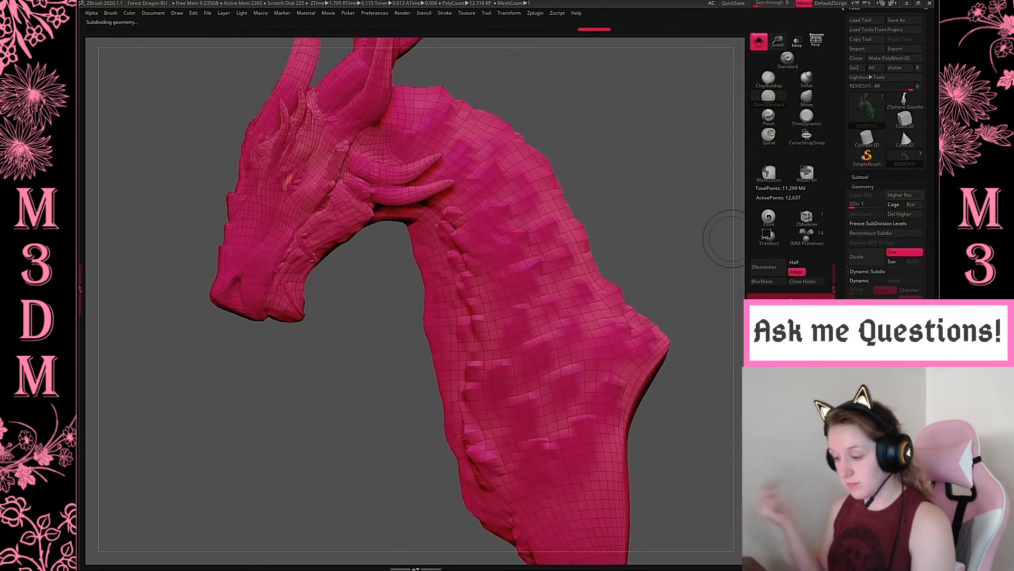
key("shift+f")
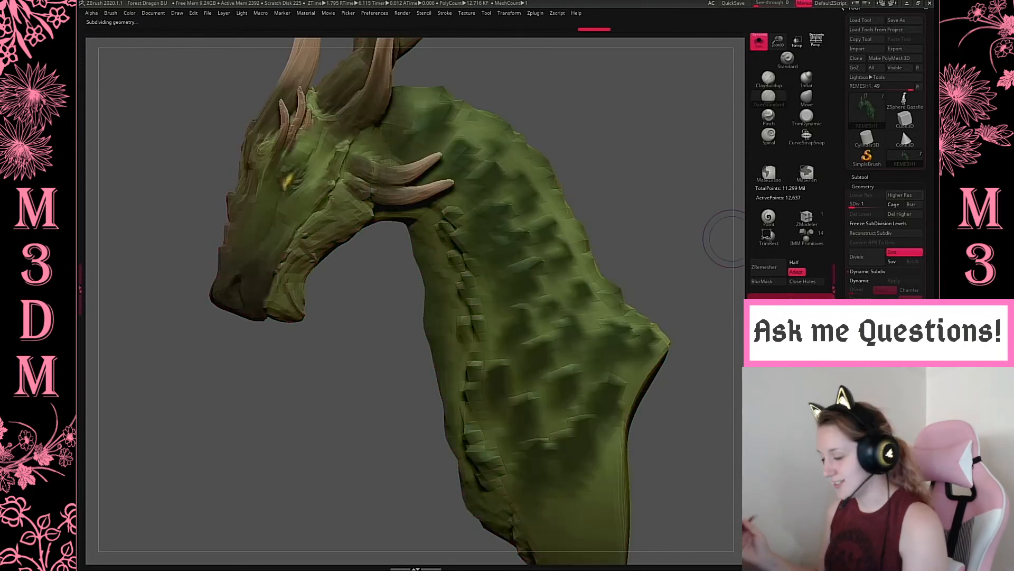
Raise the head and neck to subdivision level 5.
left_click(901, 195)
left_click(903, 195)
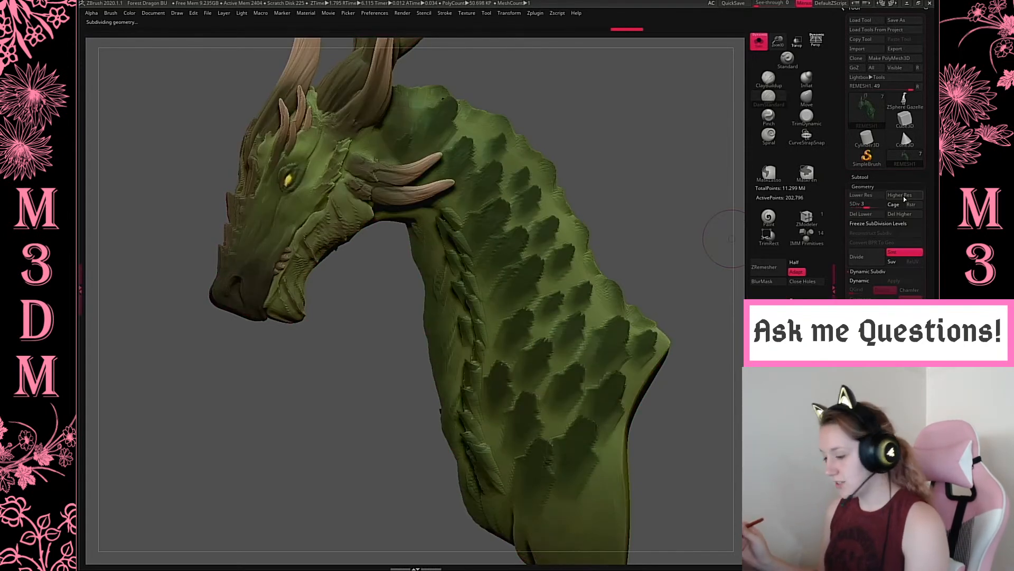
left_click(903, 197)
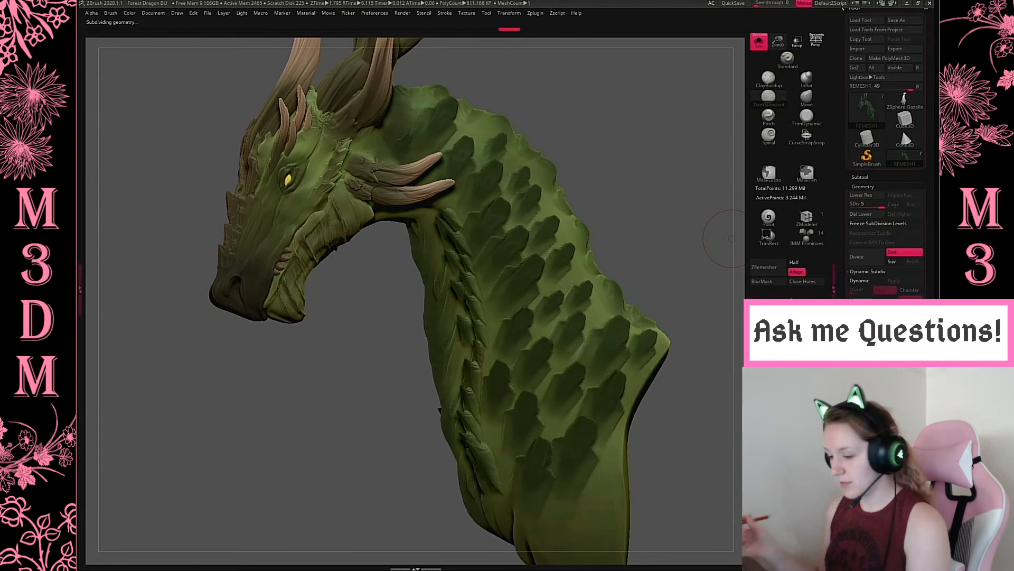
Leave Solo mode, check the head and neck's wireframe against the body, and frame the whole dragon.
left_click(760, 47)
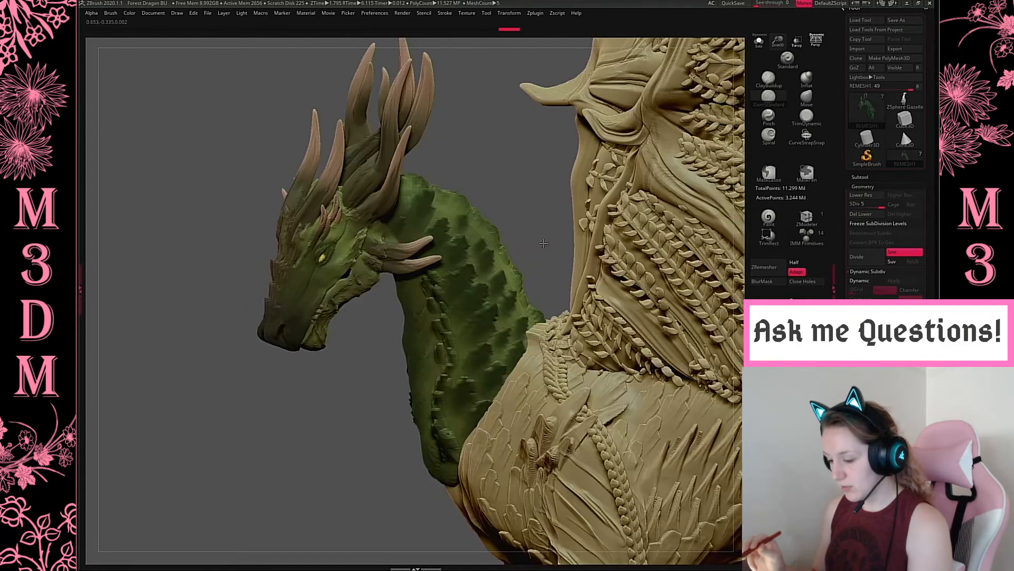
left_click_drag(543, 243, 565, 220)
key("shift+f")
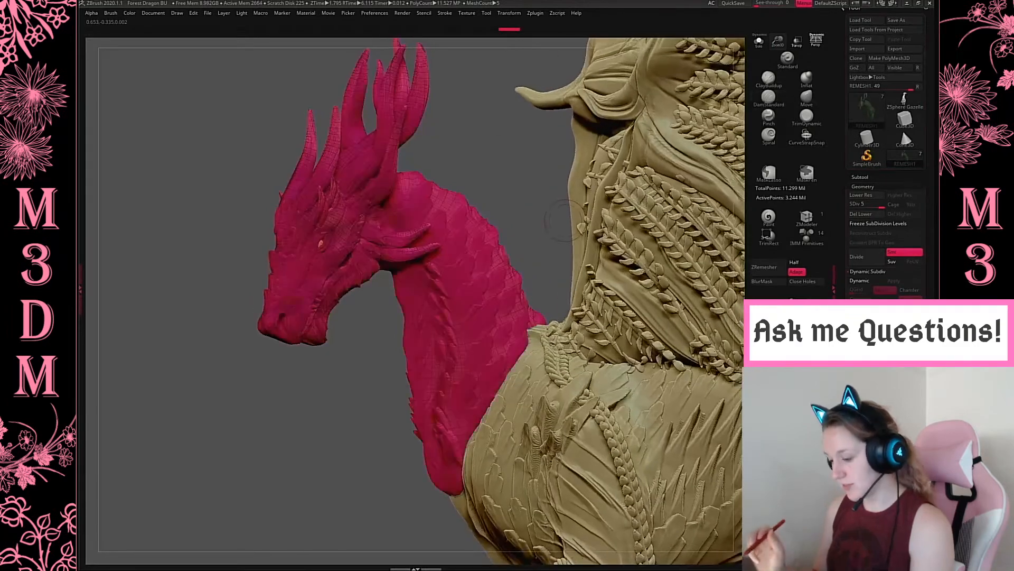
key("shift+f")
key("f")
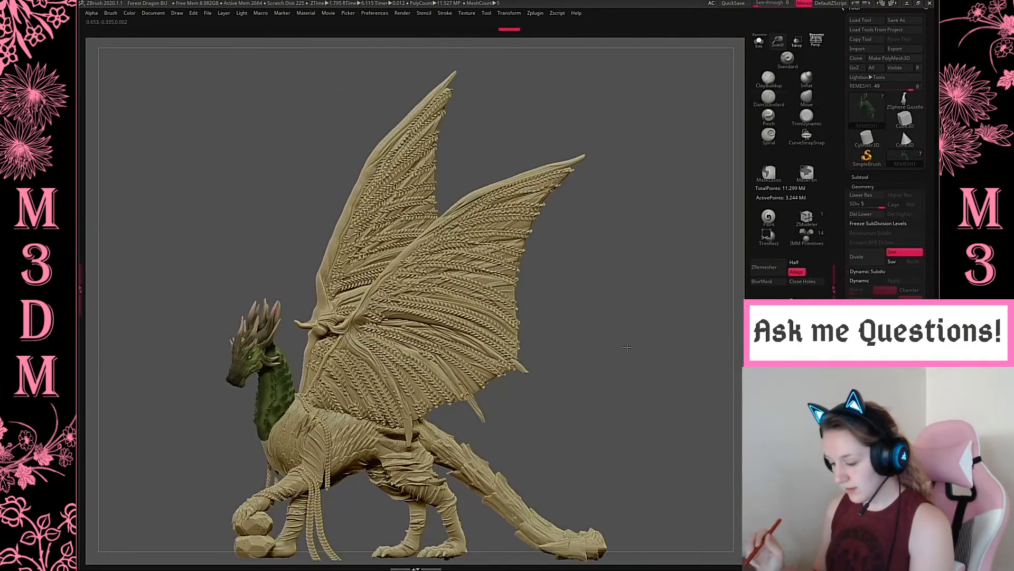
Isolate the near wing's subtool with Solo and display its polygroups with PolyFrame.
left_click(518, 297, "alt")
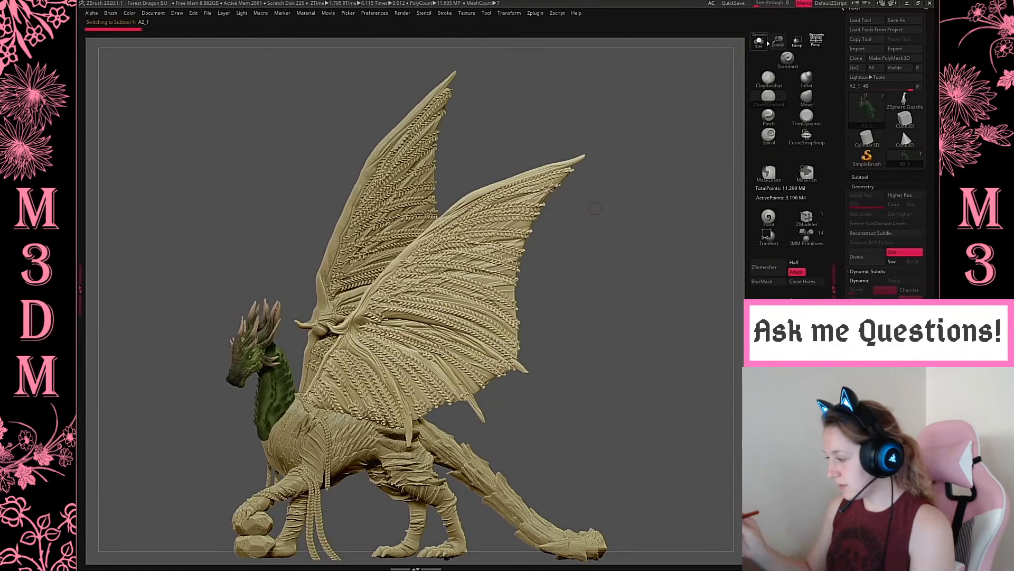
left_click(759, 41)
left_click_drag(689, 448, 632, 455, "alt")
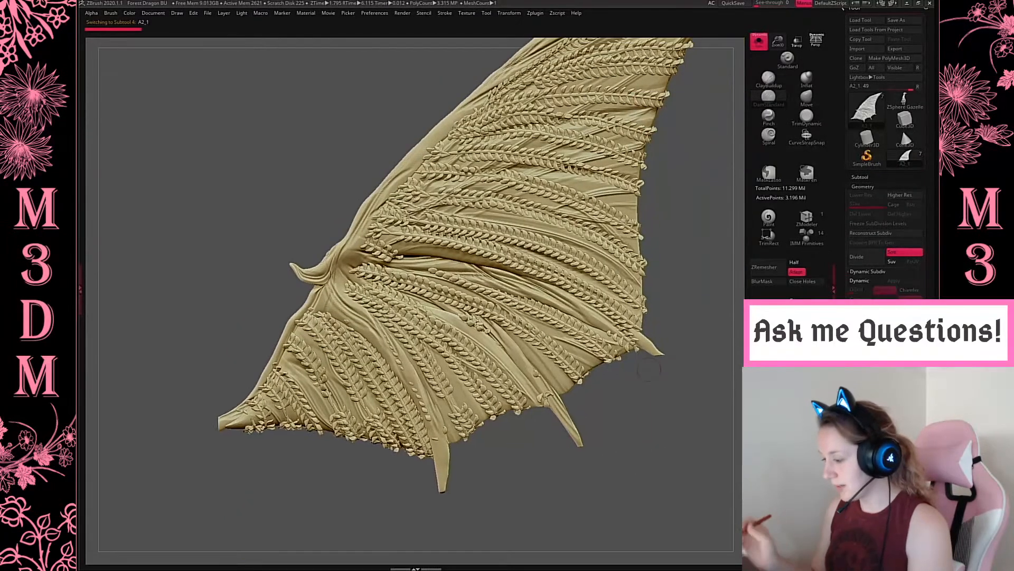
key("shift+f")
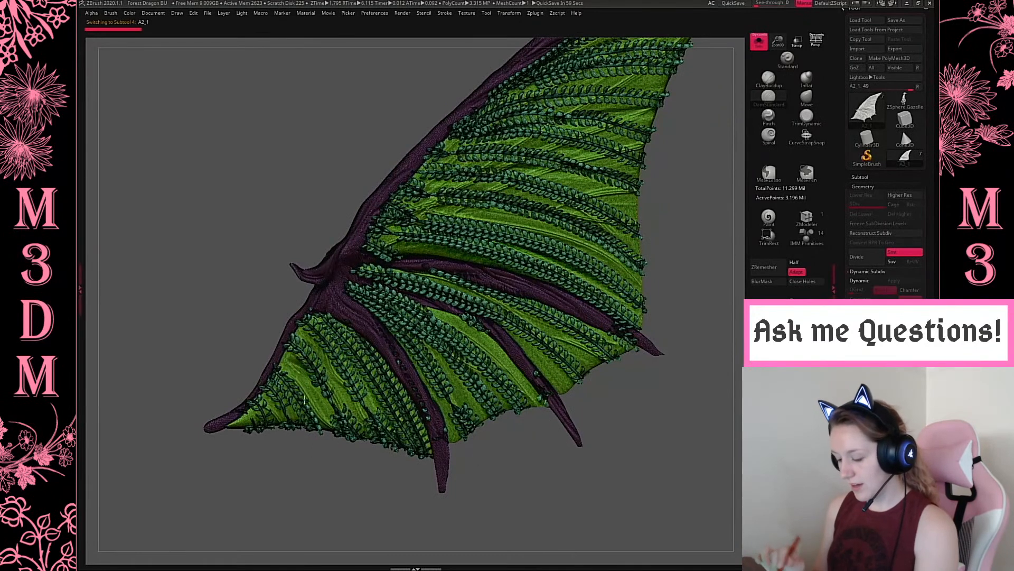
Mask the inner lower section of the wing with overlapping rectangles and clear the mask.
mouse_move(202, 389)
left_mouse_down("ctrl")
mouse_move(277, 439)
mouse_move(274, 449)
left_mouse_up("ctrl")
left_click_drag(260, 346, 322, 456, "ctrl")
mouse_move(279, 315)
left_mouse_down("ctrl")
mouse_move(350, 388)
mouse_move(360, 467)
left_mouse_up("ctrl")
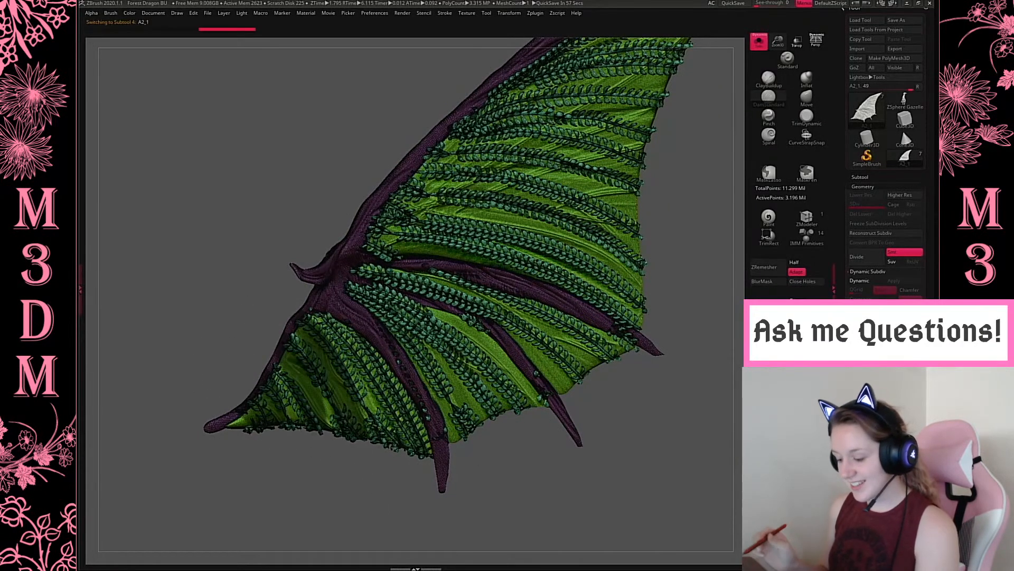
left_click_drag(690, 336, 715, 378, "ctrl")
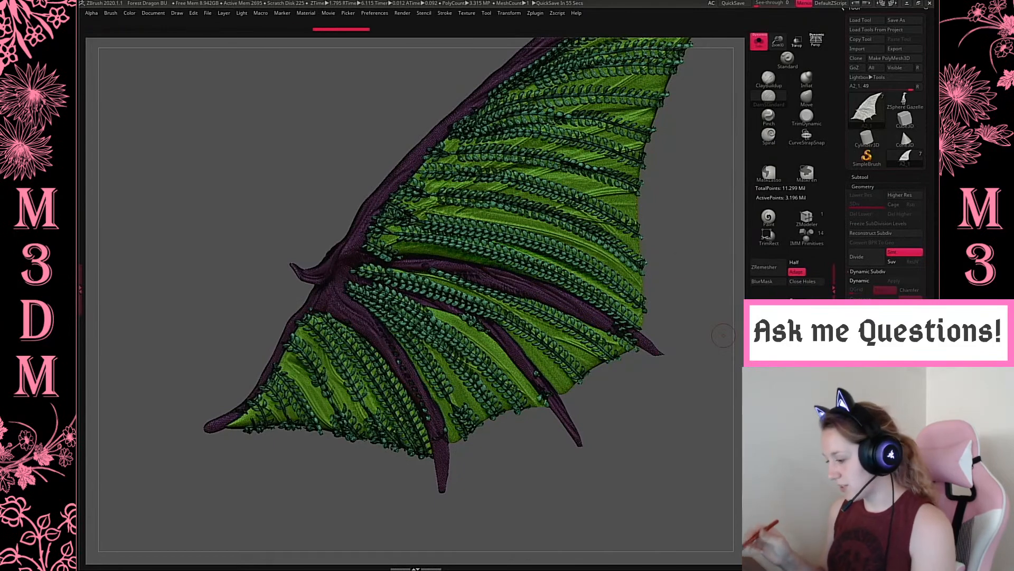
Hide the PolyFrame display and examine the wing's leaf rows and joint up close from the other side.
left_click_drag(648, 265, 624, 207)
key("shift+f")
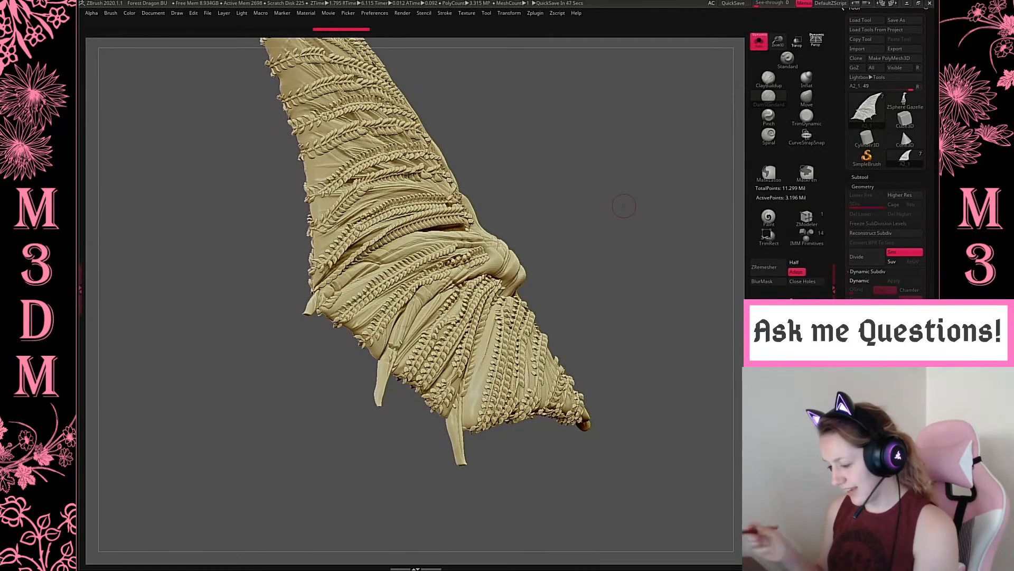
left_click_drag(659, 256, 661, 210)
left_click_drag(682, 374, 671, 520, "alt")
left_click_drag(778, 42, 777, 106)
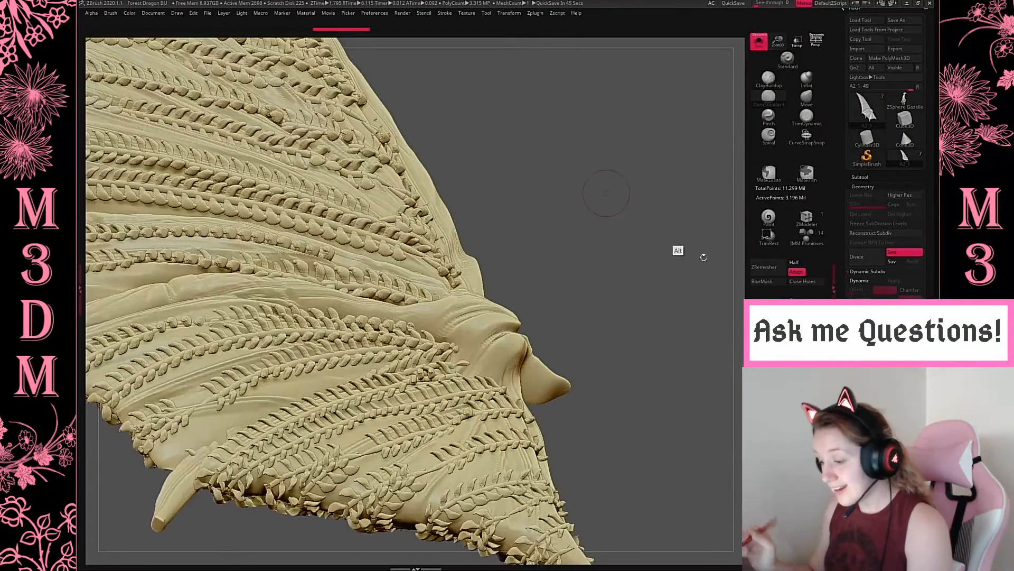
left_click_drag(704, 257, 644, 174)
left_click_drag(657, 225, 643, 197)
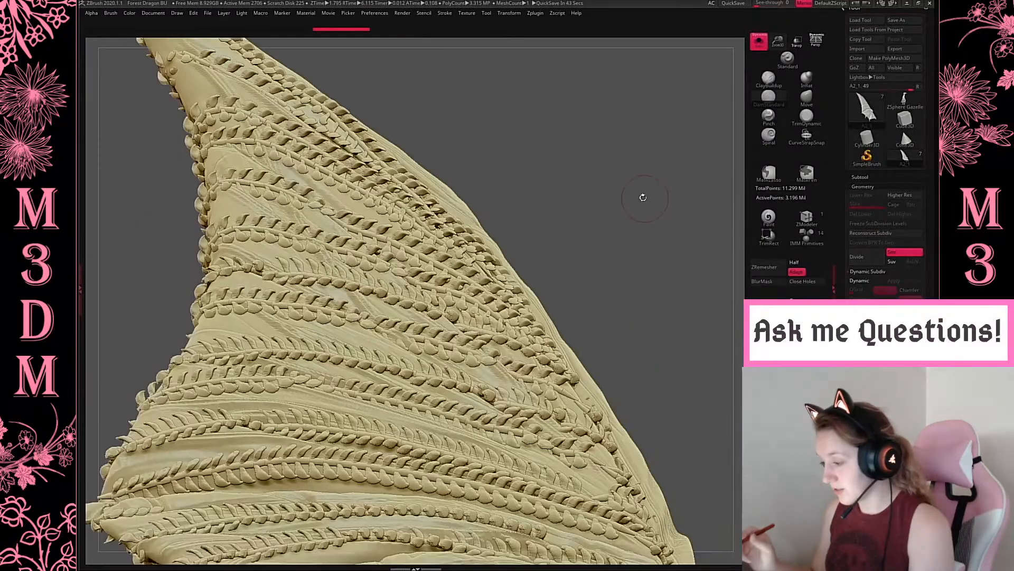
Switch to the Inflat brush, adjust its Z Intensity, and thicken the leaf rows near the isolated wing's outer edge.
key("space")
key("space")
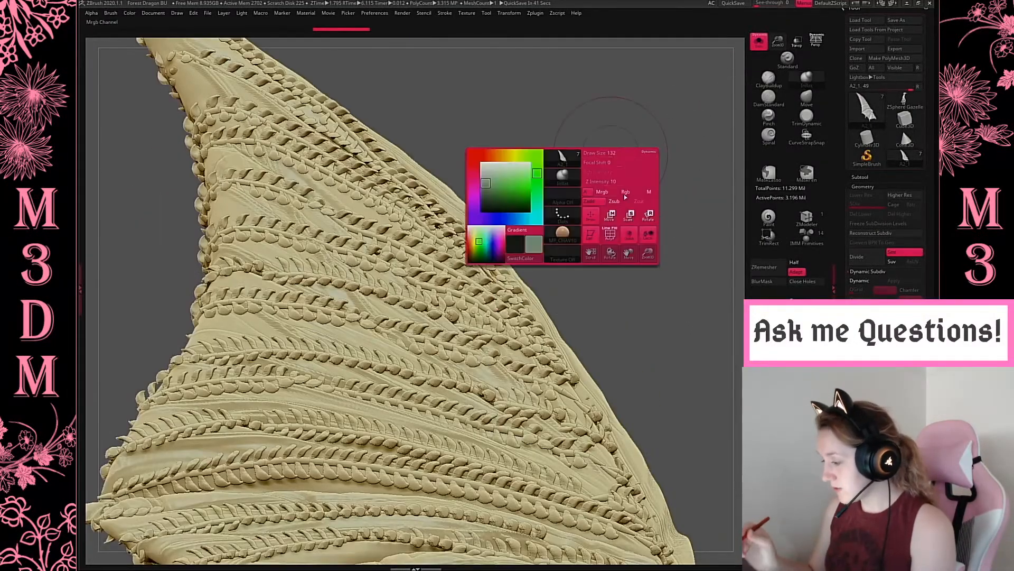
left_click_drag(607, 183, 587, 188)
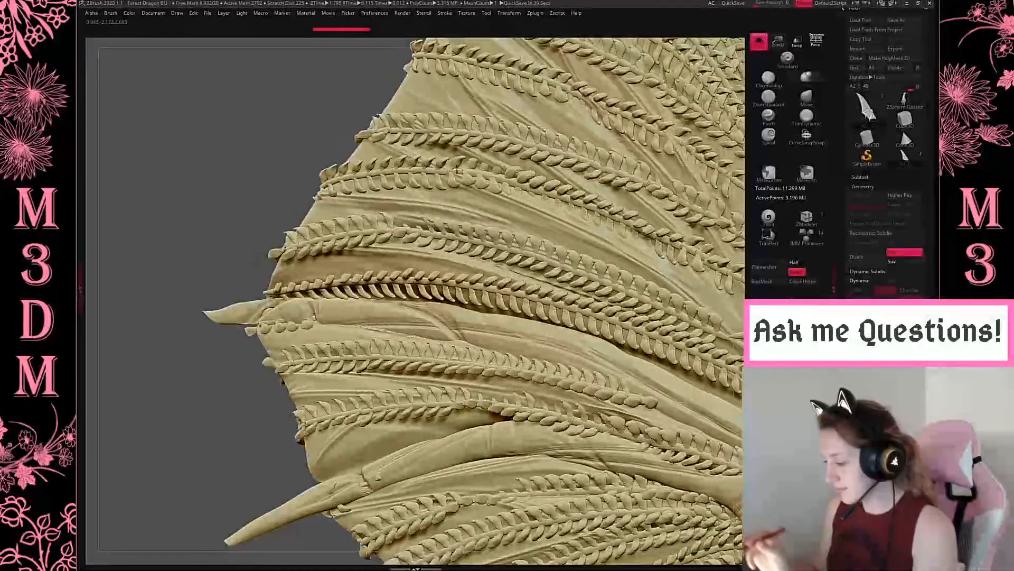
key("space")
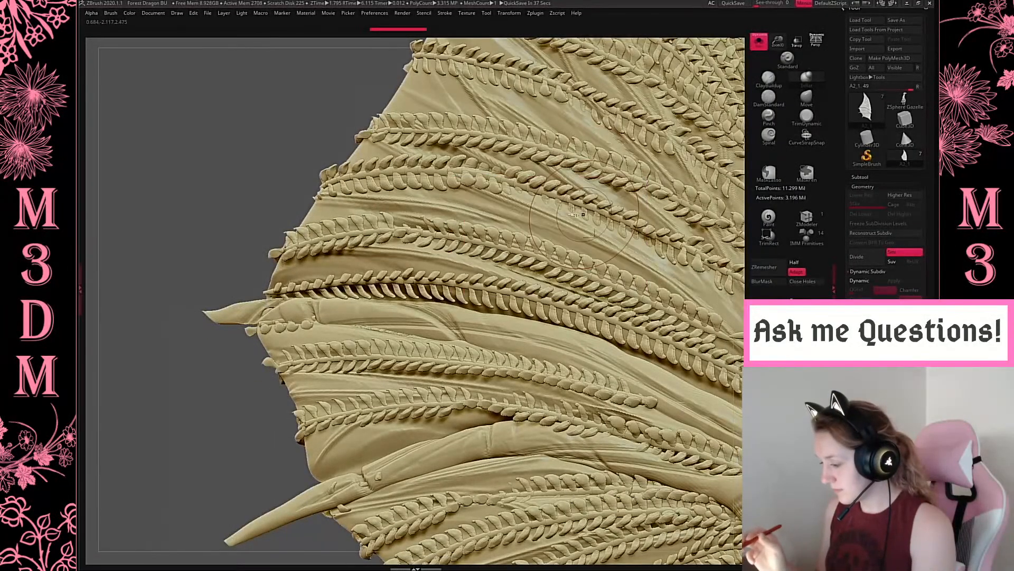
left_click_drag(487, 175, 475, 176)
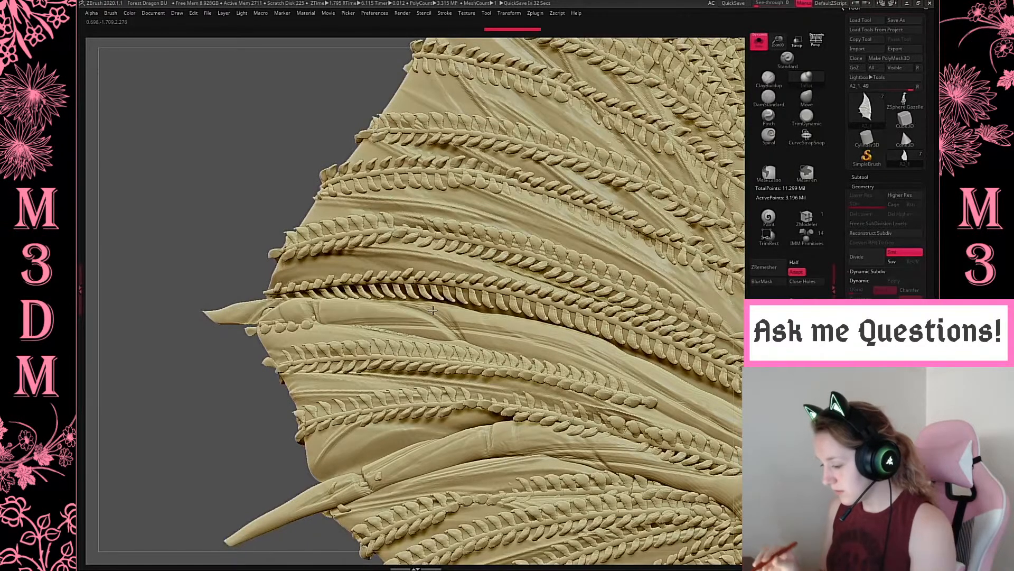
Adjust the Inflat brush settings again and inflate the leaf rows across the wing's central and lower sections.
left_click_drag(778, 41, 774, 20)
key("space")
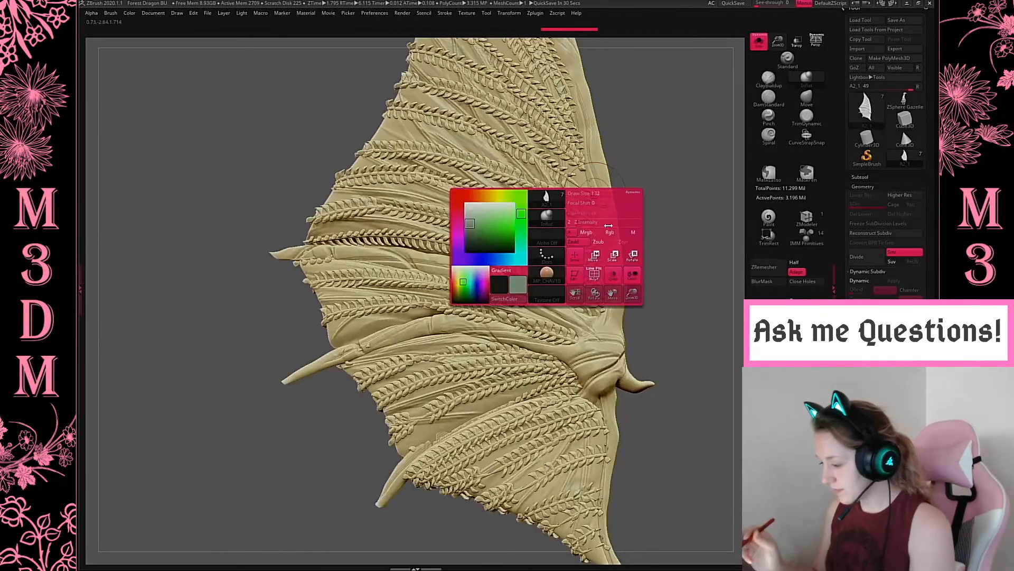
left_click_drag(589, 195, 591, 196)
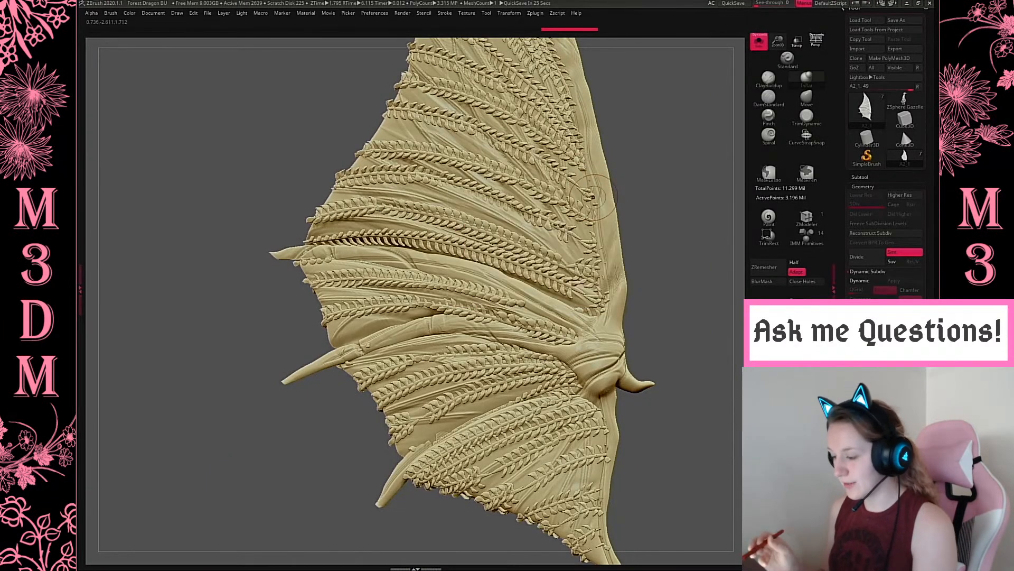
key("space")
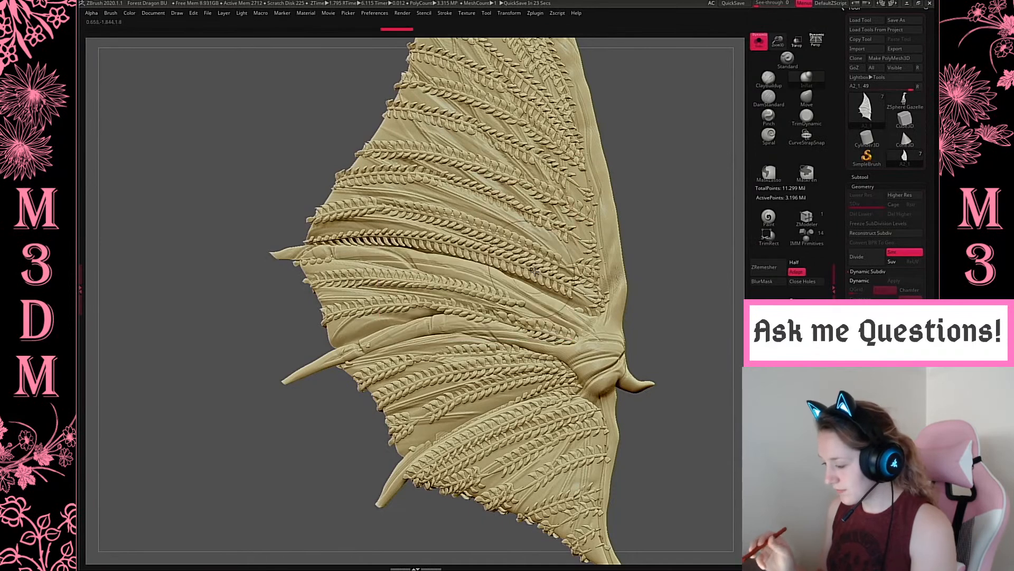
left_click_drag(531, 326, 338, 317)
left_click_drag(528, 370, 409, 401)
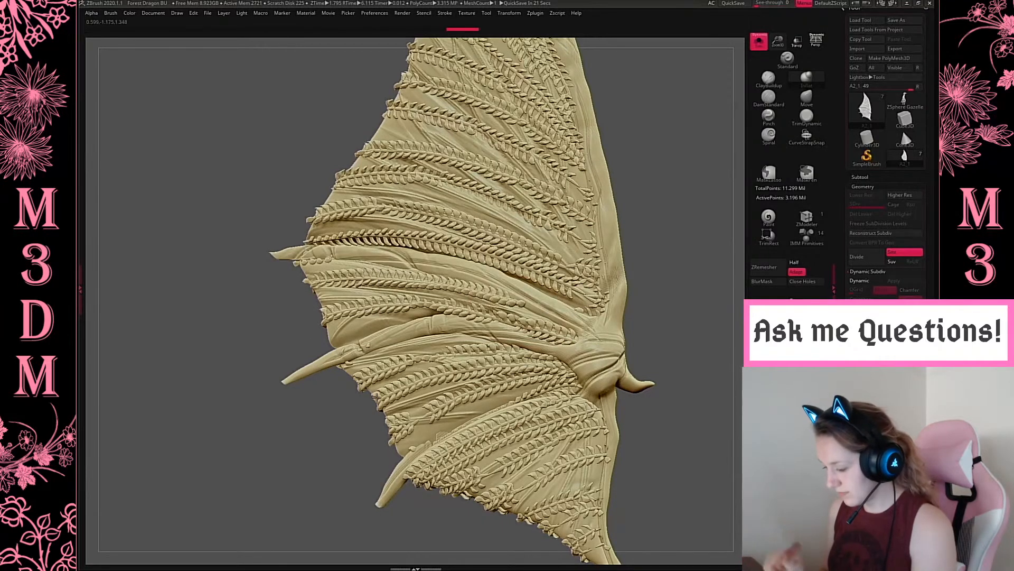
left_click_drag(510, 436, 449, 449)
left_click_drag(547, 423, 508, 461)
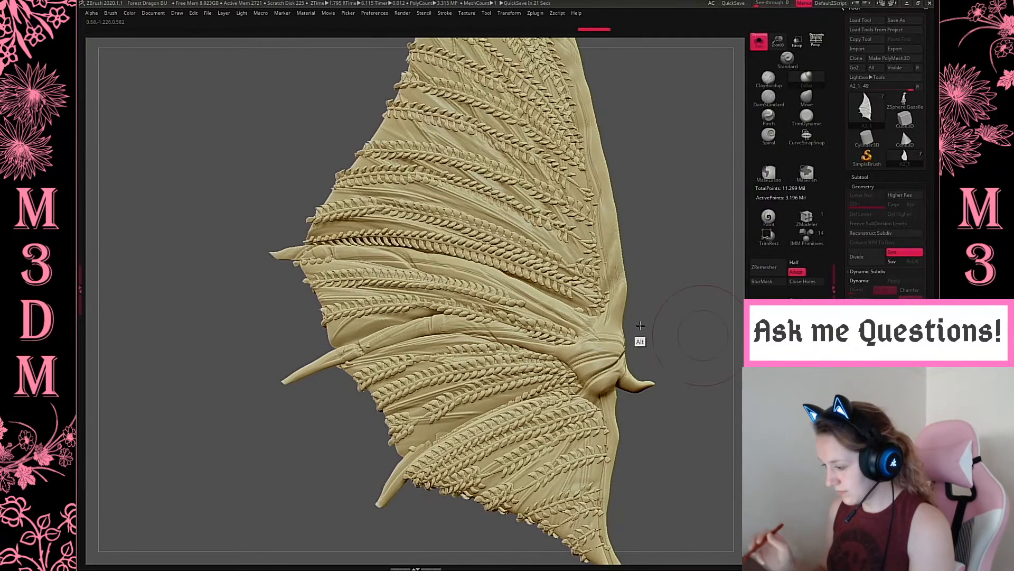
Turn the wing over and inflate the leaf rows on the section nearest the long wing tip.
mouse_move(641, 340)
left_mouse_down()
mouse_move(607, 243)
mouse_move(623, 317)
mouse_move(714, 129)
left_mouse_up()
left_click_drag(445, 432, 293, 471)
mouse_move(384, 428)
left_mouse_down()
mouse_move(254, 458)
mouse_move(265, 381)
left_mouse_up()
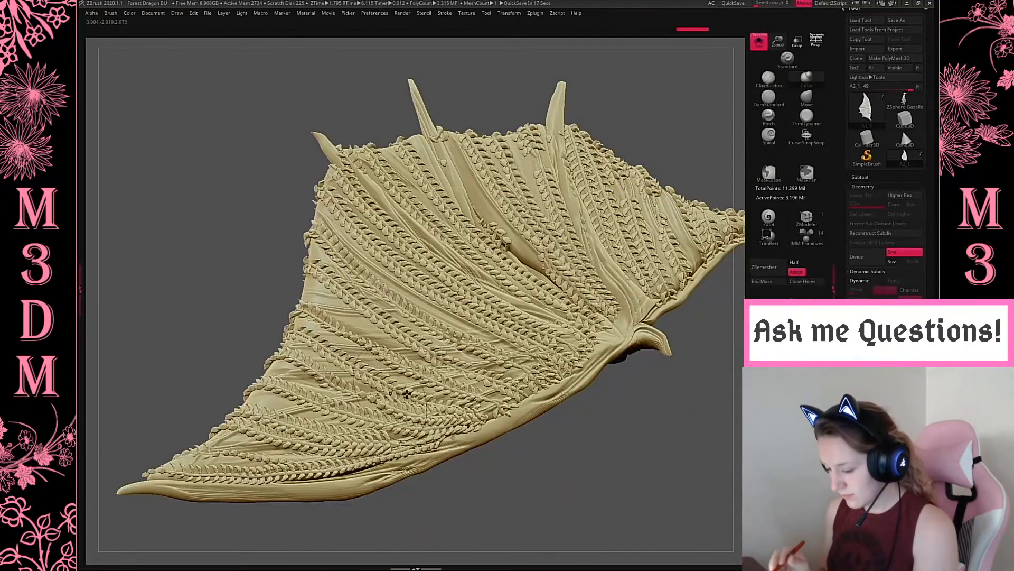
left_click_drag(397, 396, 293, 354)
left_click_drag(426, 385, 340, 331)
left_click_drag(645, 436, 632, 473)
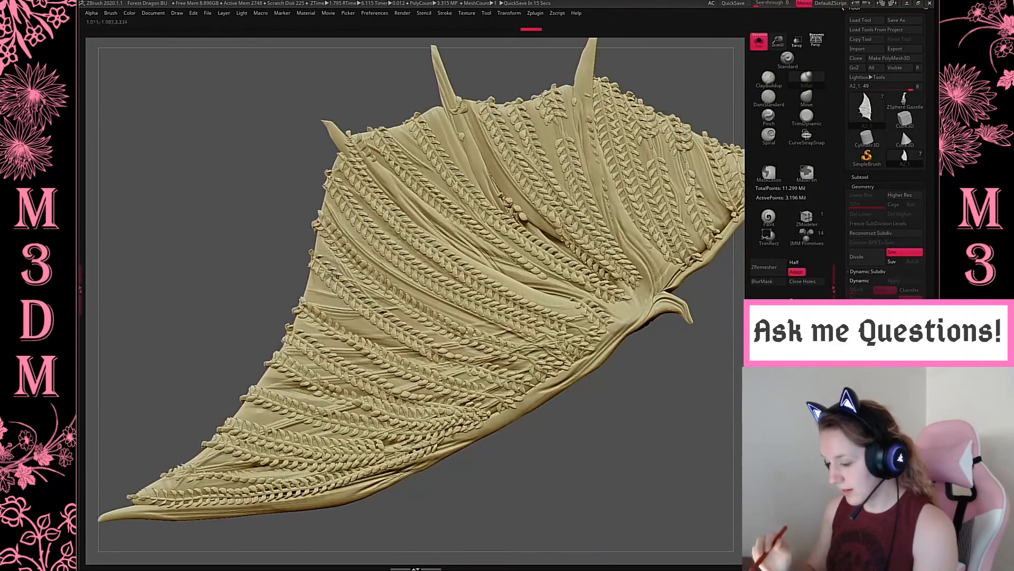
Inflate the leaf rows from the middle of the wing membrane out to its trailing edge.
mouse_move(483, 341)
left_mouse_down()
mouse_move(370, 270)
mouse_move(332, 226)
left_mouse_up()
left_click_drag(523, 393, 288, 349)
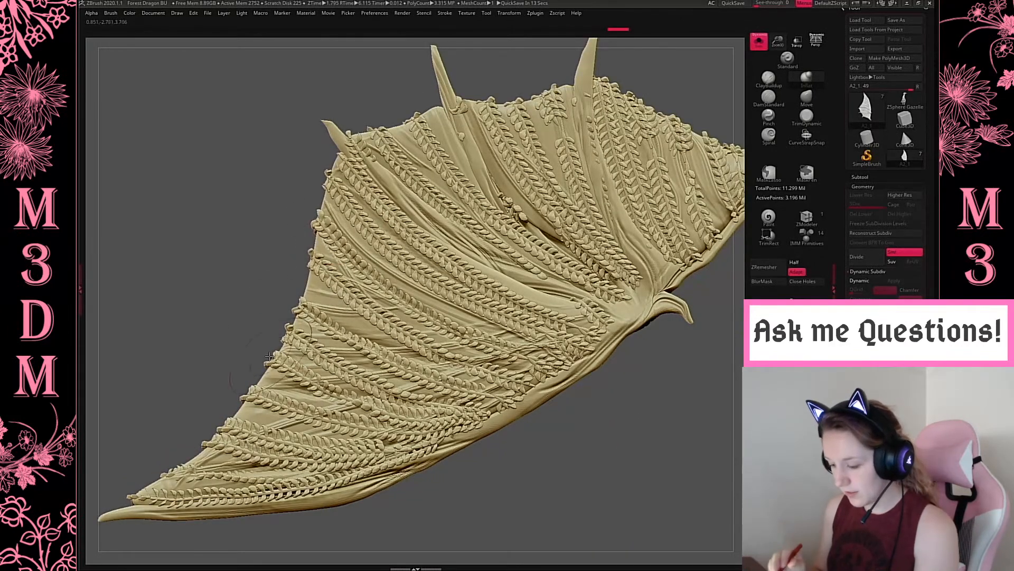
left_click_drag(476, 415, 264, 378)
left_click_drag(185, 423, 242, 385)
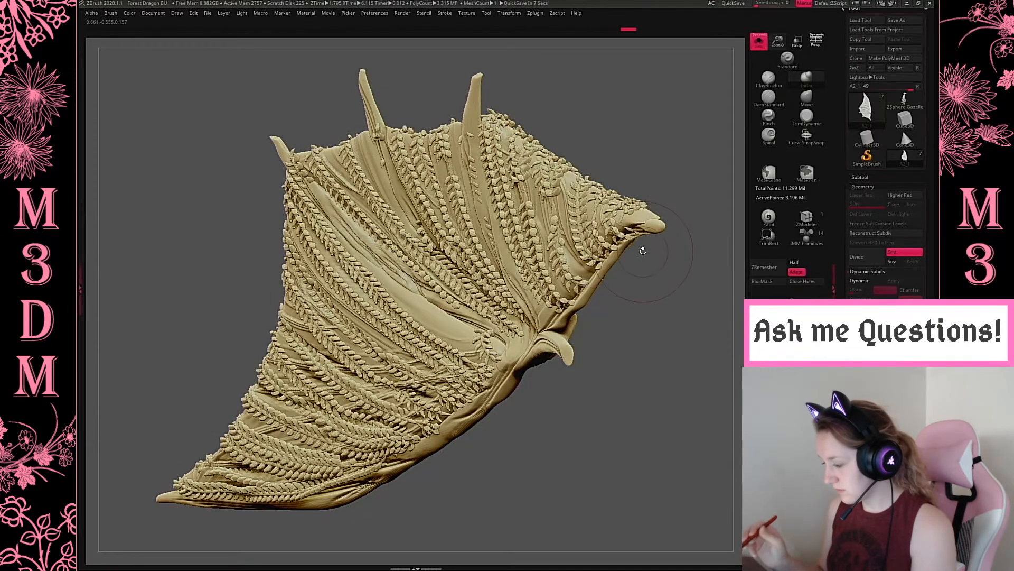
left_click_drag(644, 258, 668, 276)
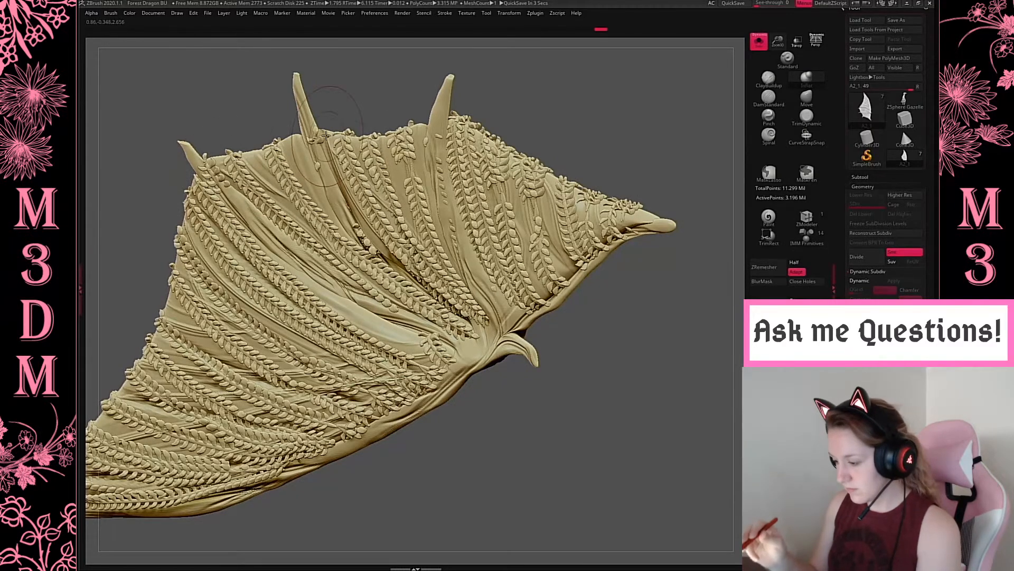
Turn the wing back to its opposite face and inflate the leaf rows from the joint up to the tip.
left_click_drag(665, 126, 626, 210)
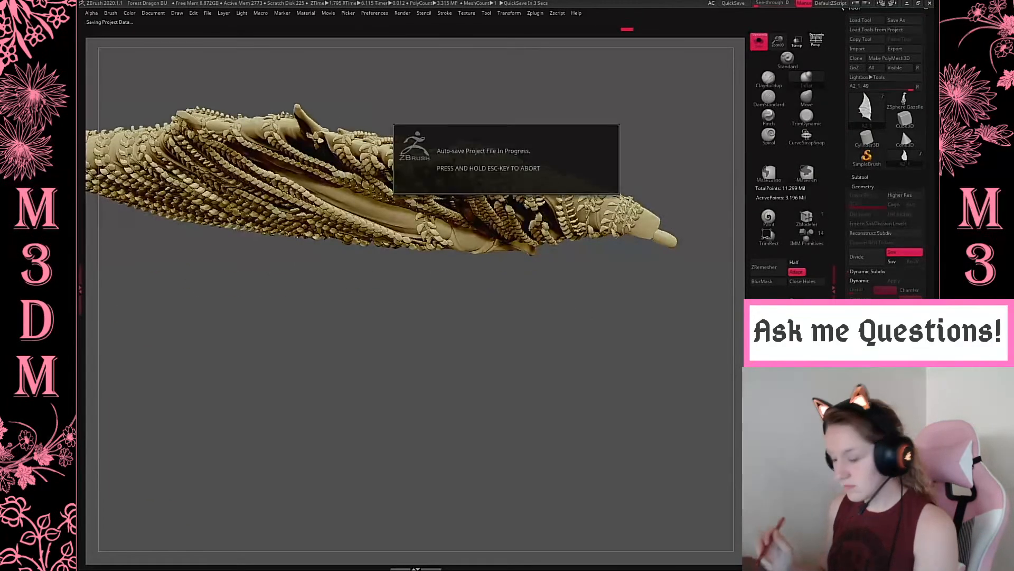
left_click_drag(373, 349, 377, 416)
left_click_drag(459, 290, 472, 288)
left_click_drag(525, 268, 554, 496, "alt")
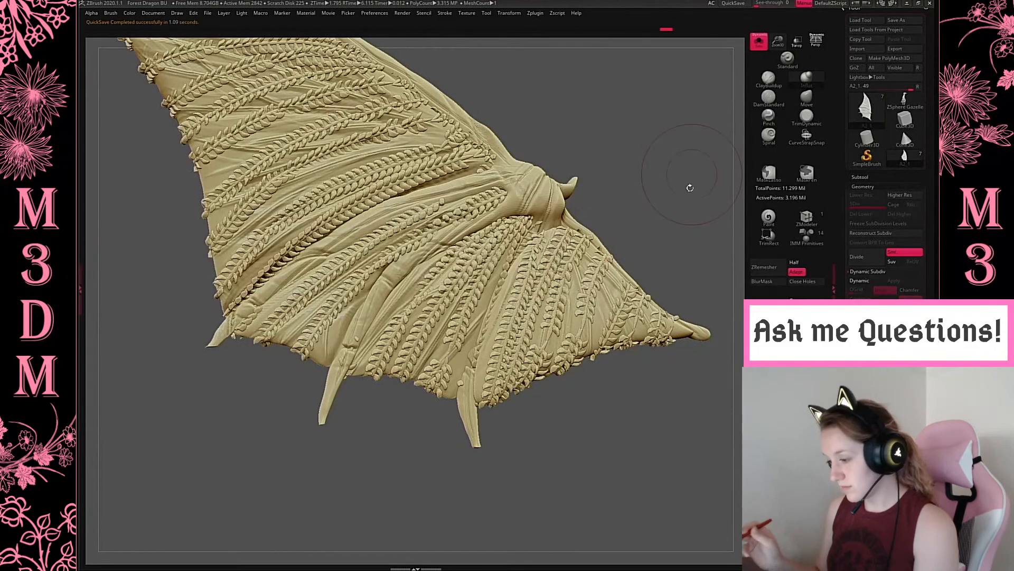
left_click_drag(690, 188, 784, 253)
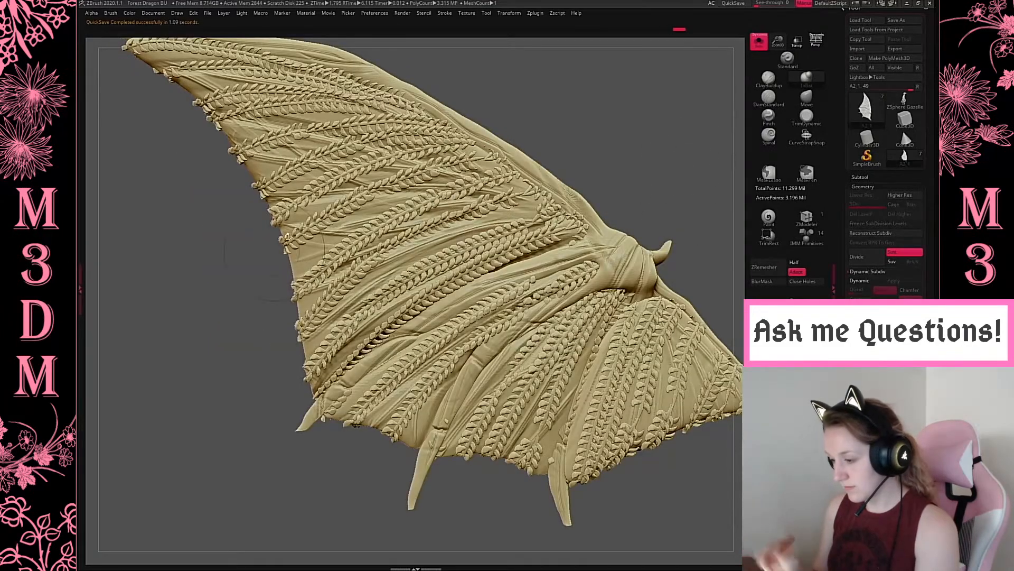
left_click_drag(697, 207, 759, 270, "alt")
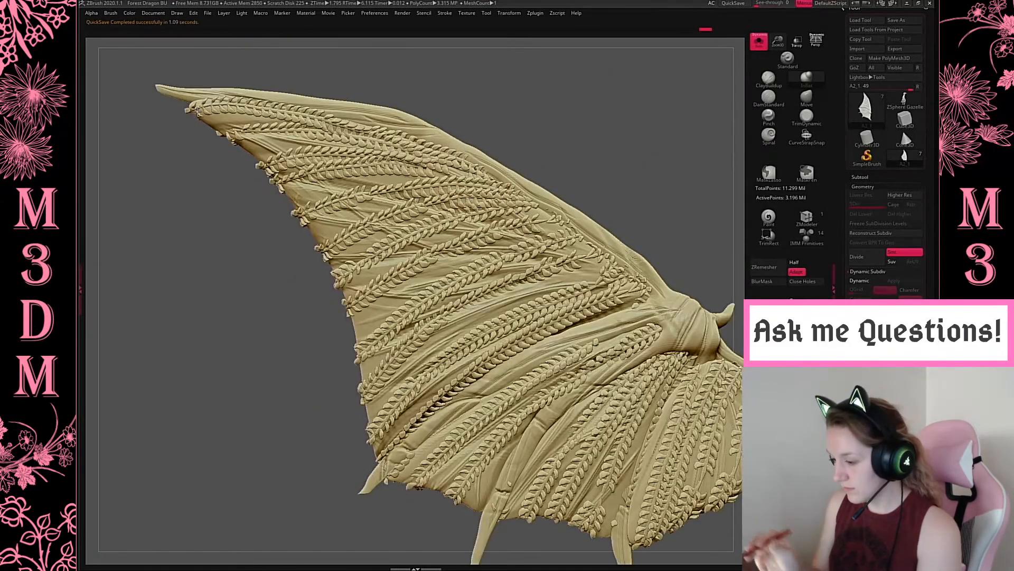
left_click_drag(691, 195, 686, 201)
left_click_drag(654, 261, 723, 312)
Turn on the near wing's polypaint in the subtool list and leave Solo mode to show the whole dragon.
left_click(860, 177)
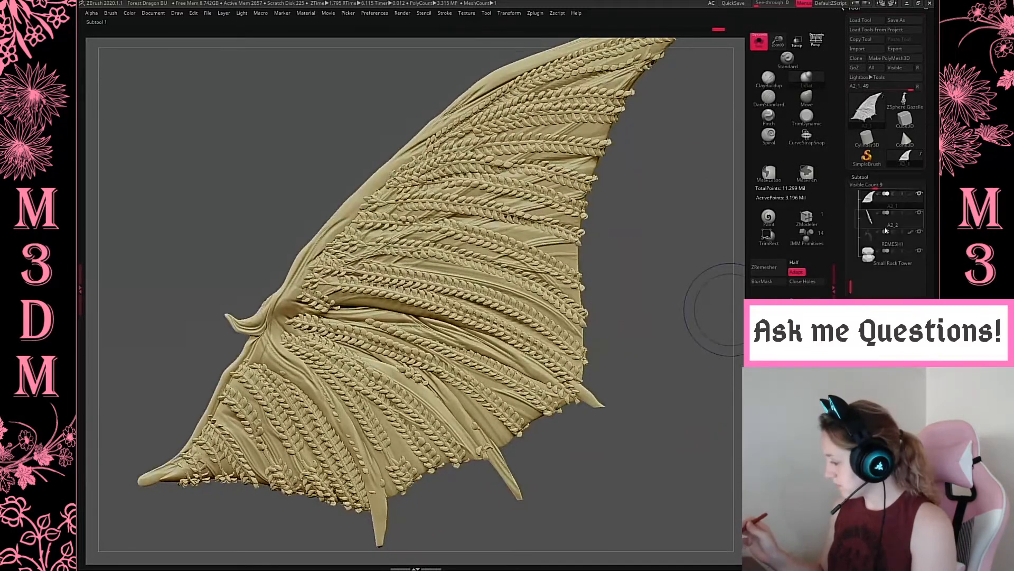
left_click(911, 195)
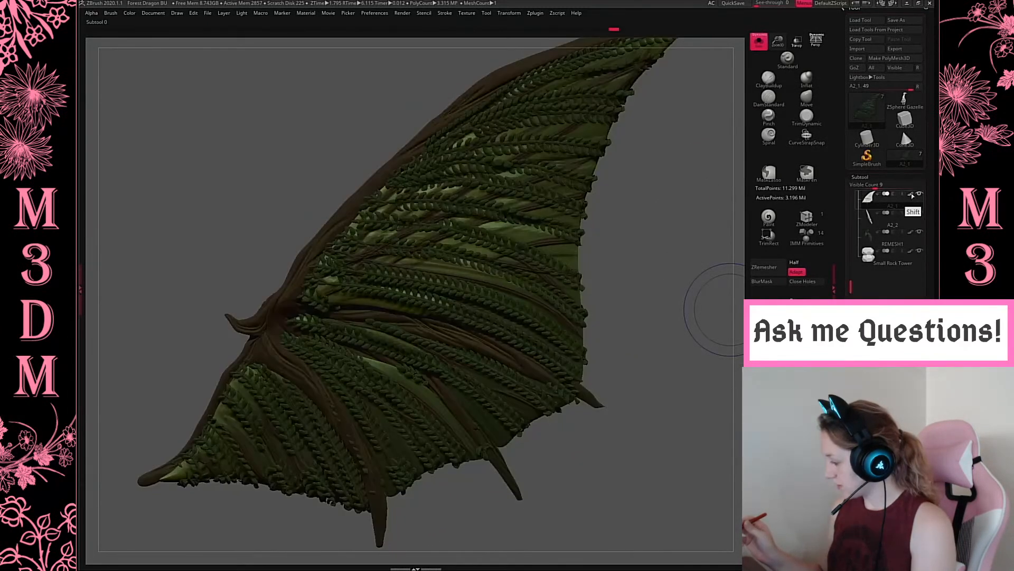
left_click(759, 42)
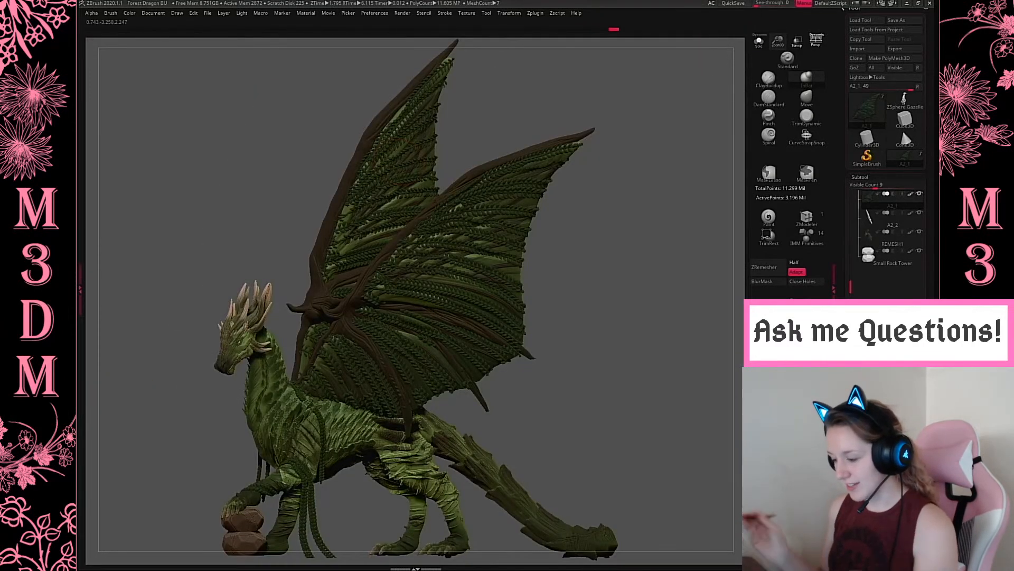
Select the far wing's subtool, isolate it with Solo, and enlarge the Inflat brush.
left_click(401, 176, "alt")
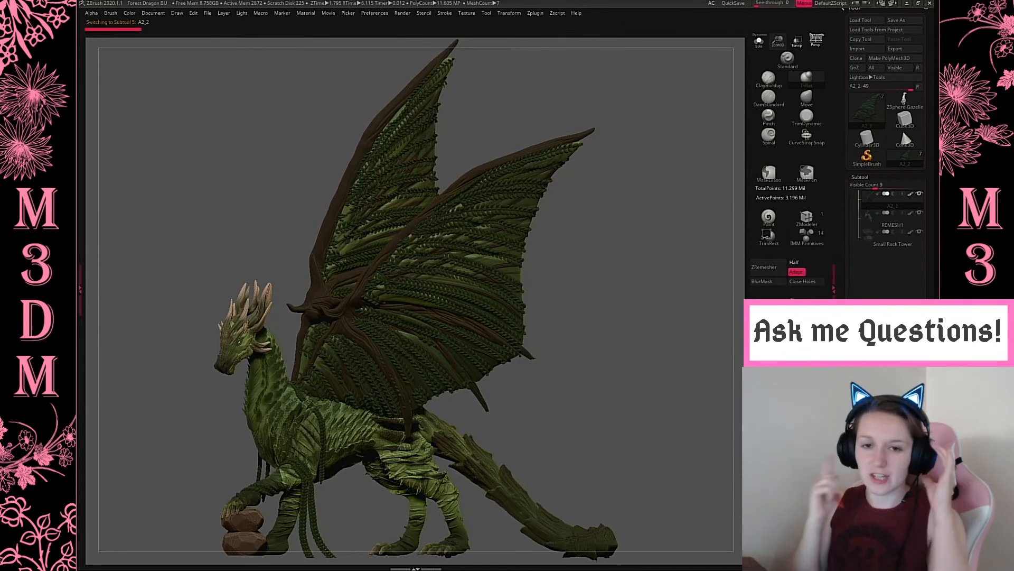
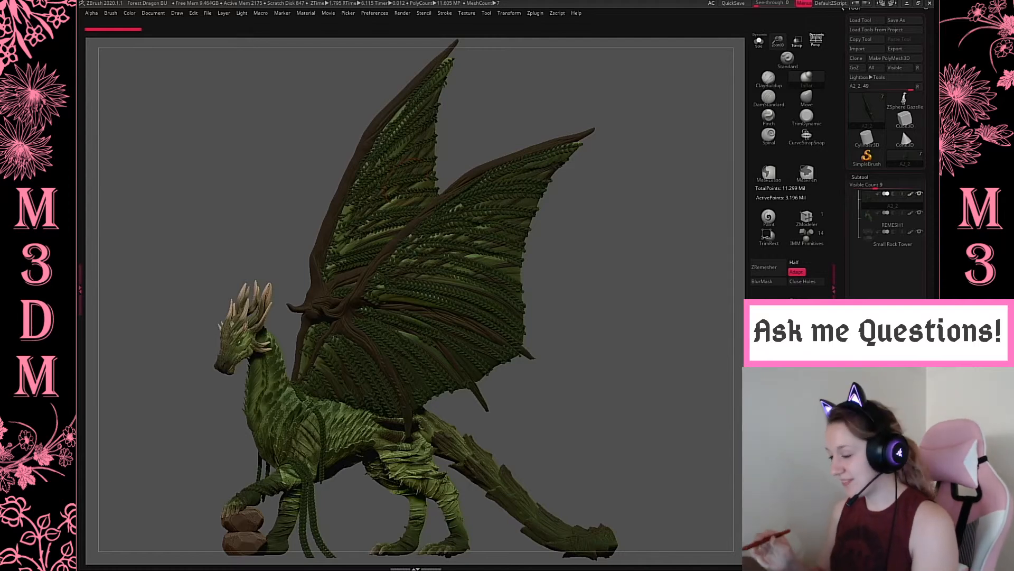
left_click(759, 42)
left_click_drag(667, 127, 647, 209, "alt")
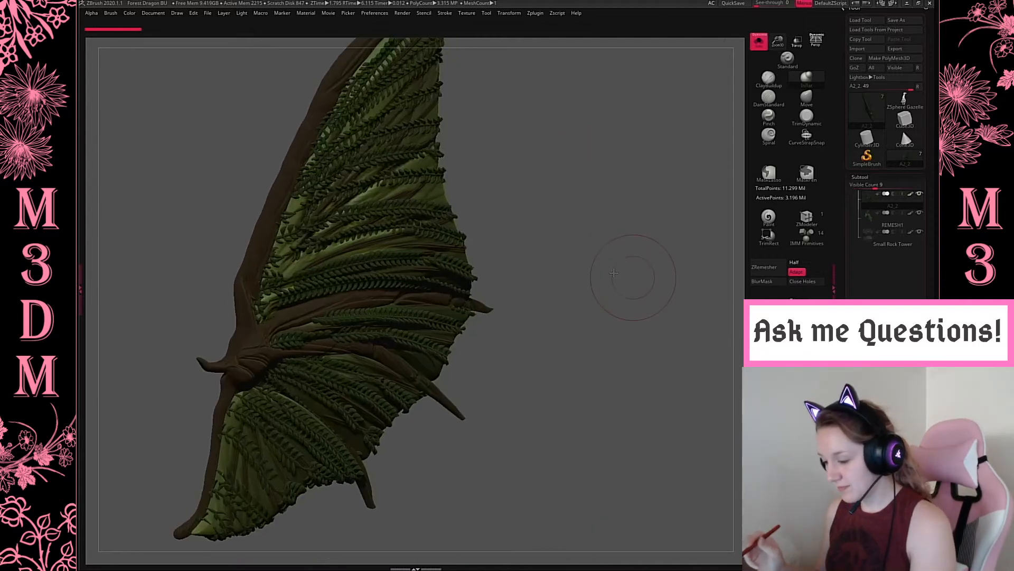
left_click_drag(613, 272, 576, 296, "alt")
key("space")
key("ctrl")
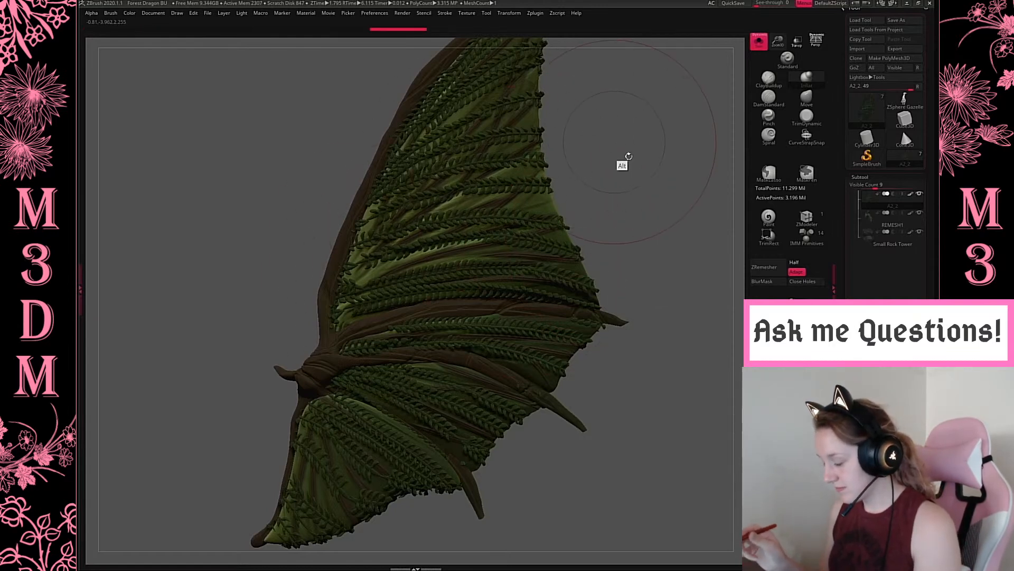
Inflate the leaf rows on the far wing's middle and lower sections.
left_click_drag(624, 161, 657, 199, "alt")
mouse_move(528, 115)
left_mouse_down()
mouse_move(474, 121)
mouse_move(484, 151)
left_mouse_up()
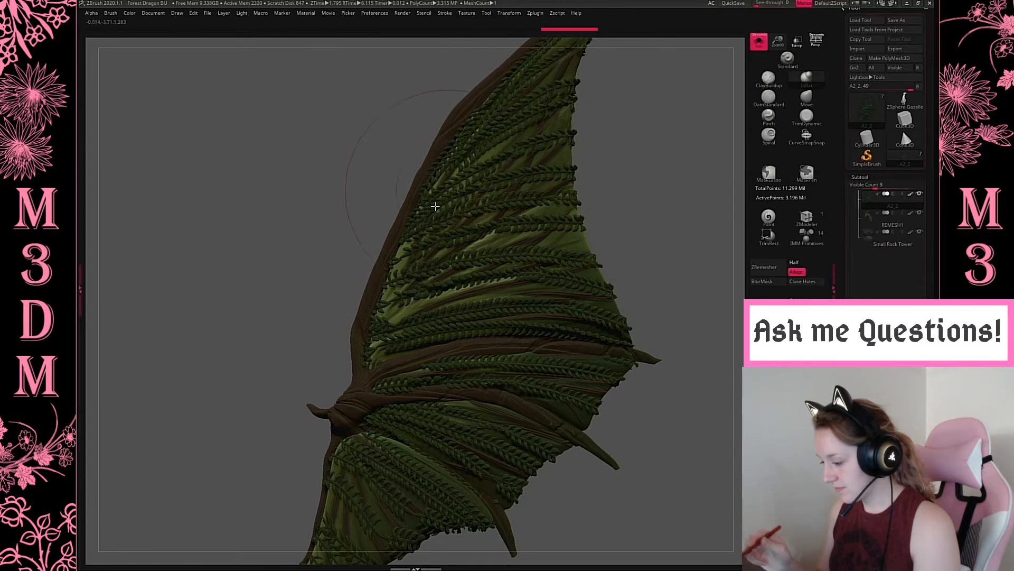
mouse_move(642, 262)
left_mouse_down("alt")
mouse_move(606, 240)
mouse_move(543, 242)
mouse_move(573, 263)
left_mouse_up("alt")
left_click_drag(412, 330, 388, 353)
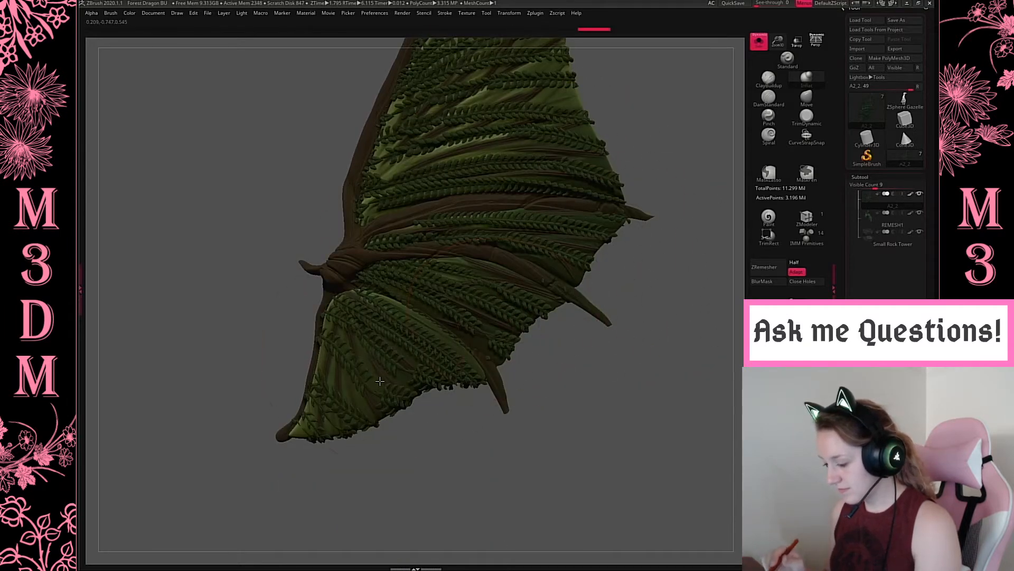
left_click_drag(353, 414, 348, 419)
left_click_drag(429, 317, 393, 373)
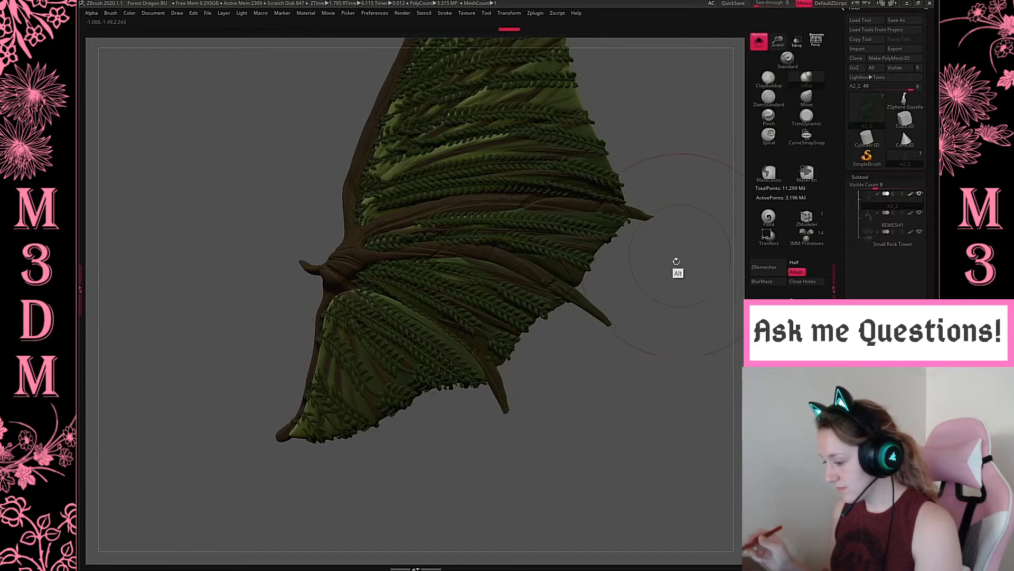
Inflate the leaf rows on the far wing's upper section up to the tip.
left_click_drag(675, 260, 618, 393, "alt")
left_click_drag(513, 132, 519, 107)
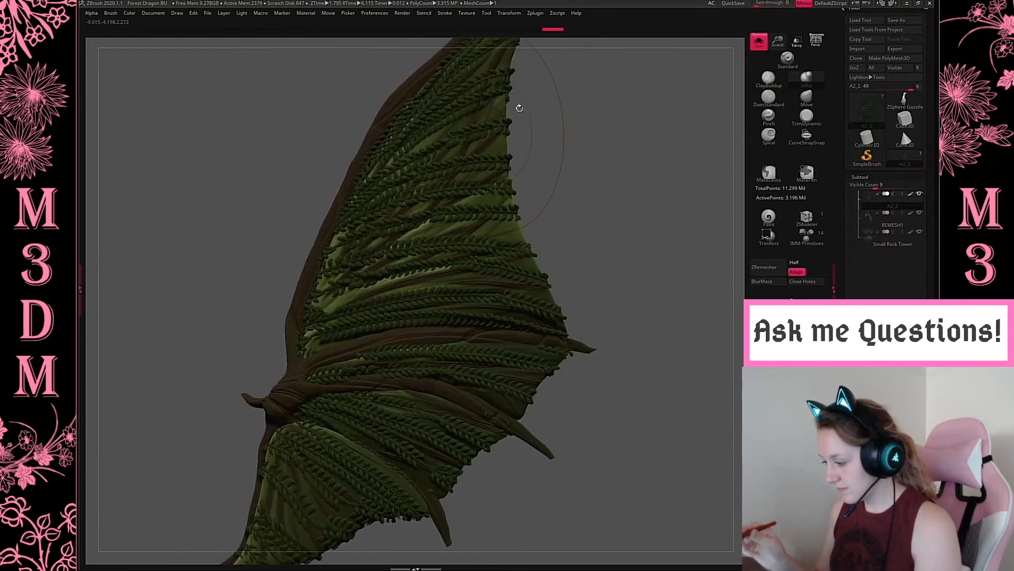
left_click_drag(433, 95, 400, 123)
left_click_drag(601, 185, 598, 304, "alt")
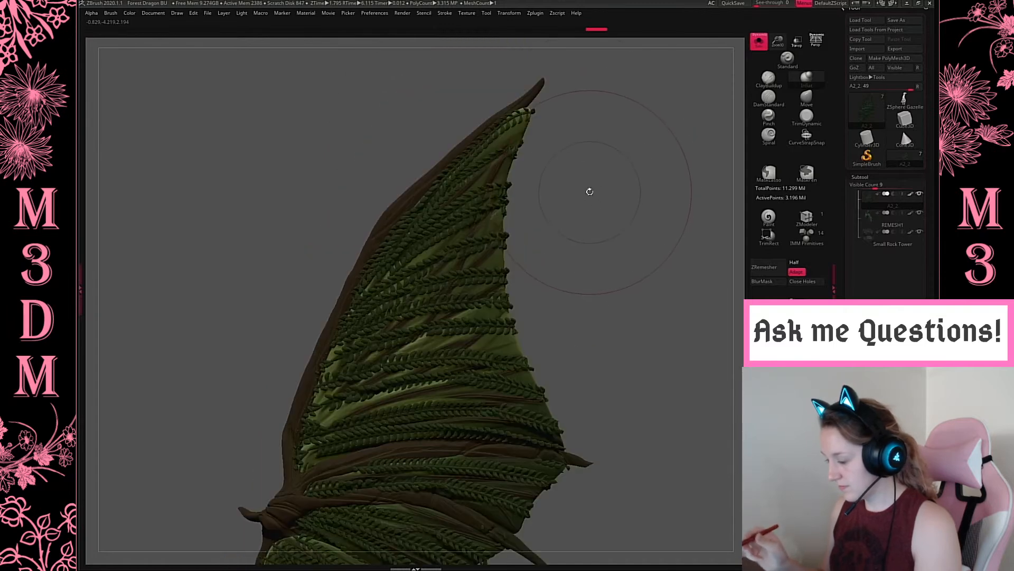
left_click_drag(496, 133, 381, 251)
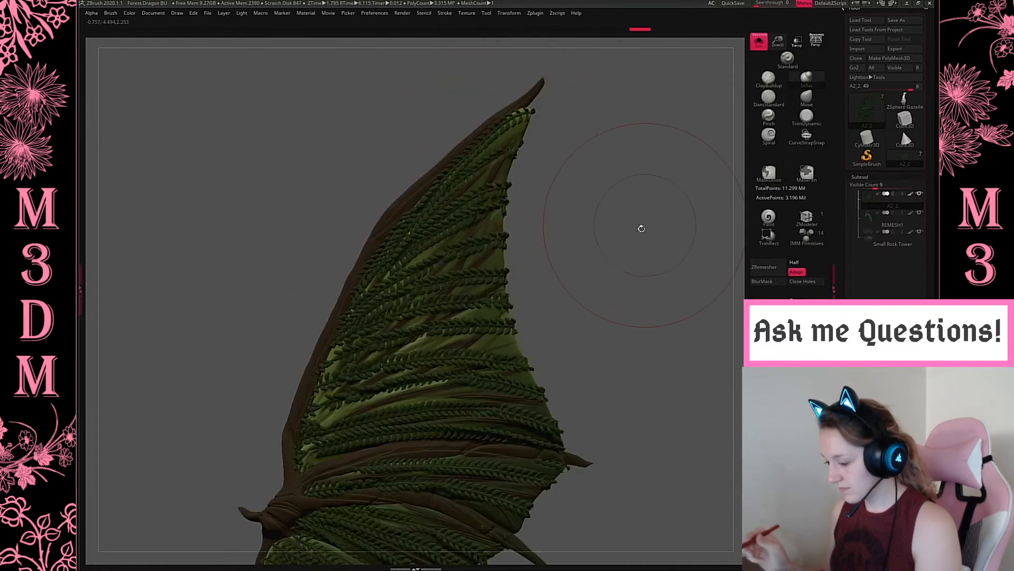
Turn the far wing over, inflate the leaf rows on its other face, and switch to the Move brush.
left_click_drag(641, 228, 532, 247)
left_click_drag(256, 213, 247, 145)
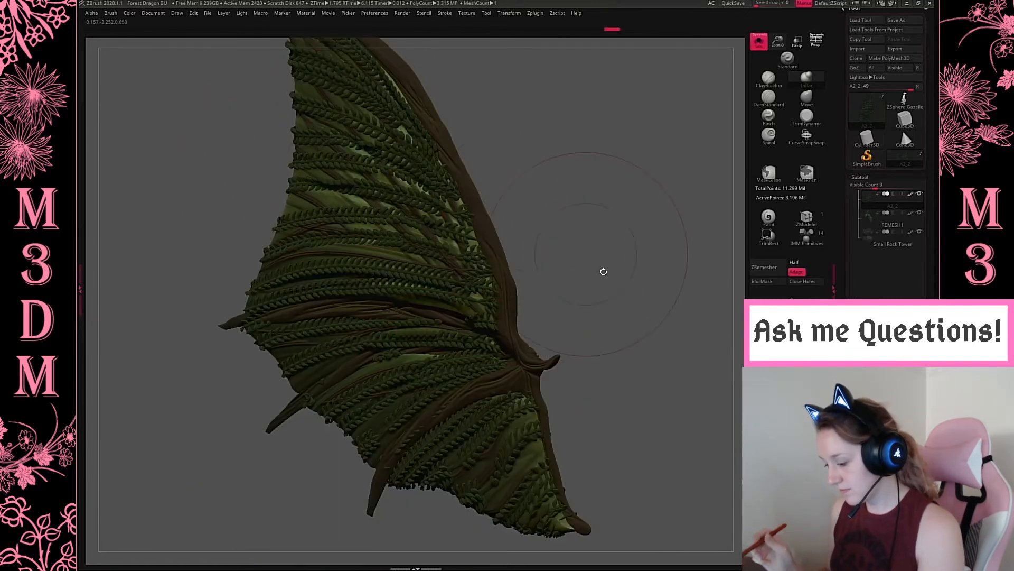
left_click_drag(604, 271, 533, 279, "alt")
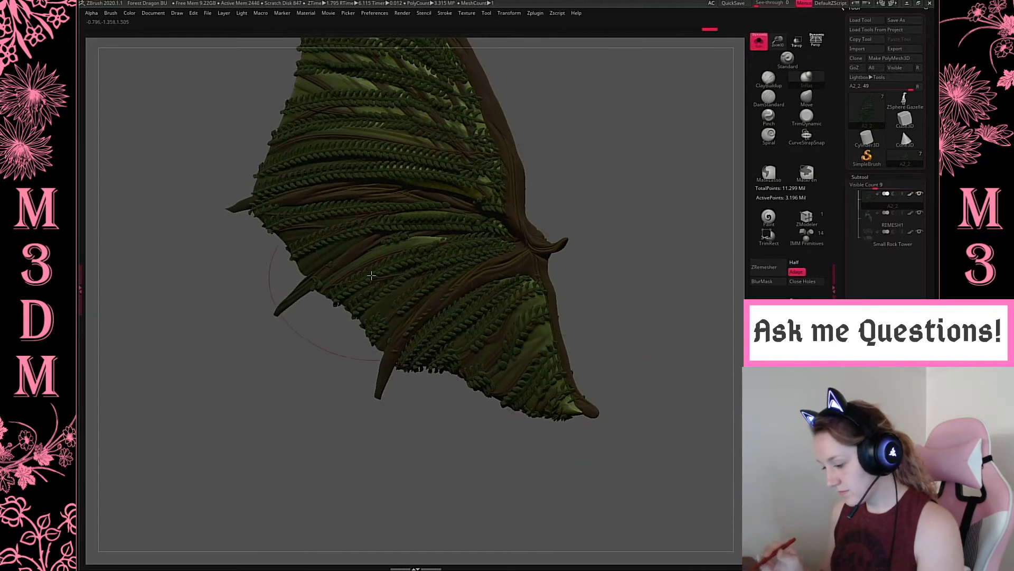
left_click_drag(623, 256, 624, 290, "alt")
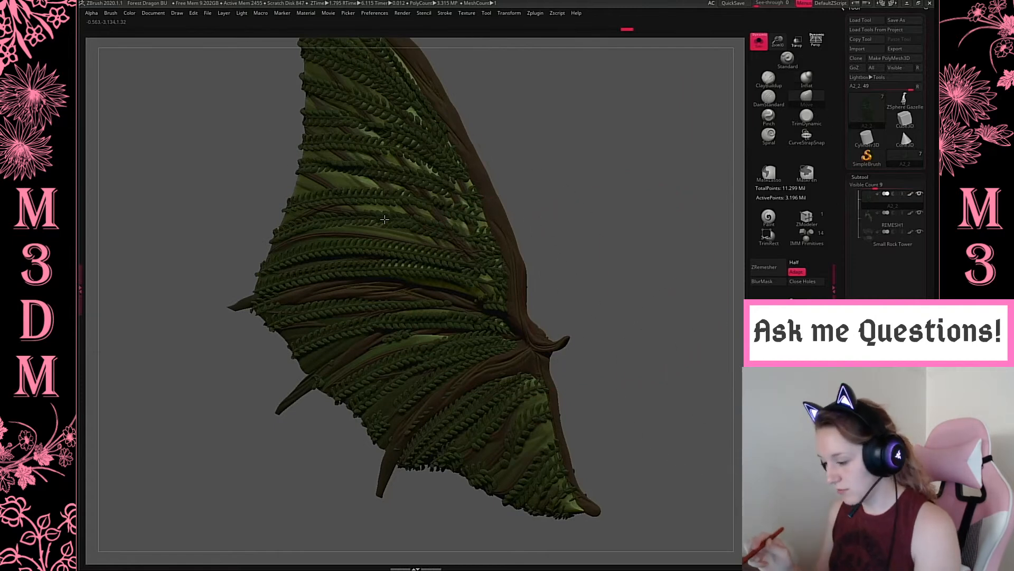
mouse_move(608, 198)
left_mouse_down()
mouse_move(524, 206)
mouse_move(397, 146)
left_mouse_up()
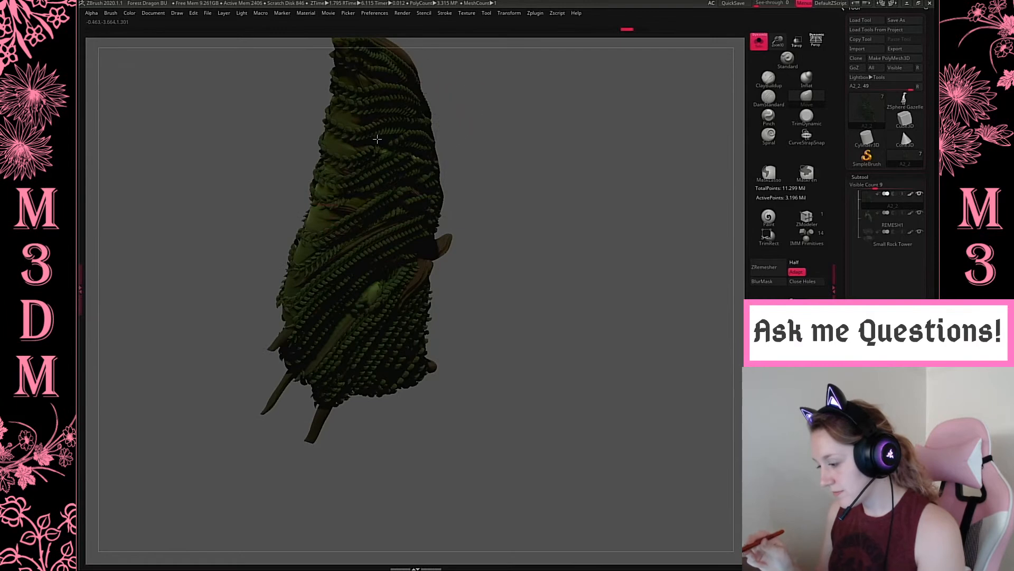
Undo the last stroke on the far wing and turn off its polypaint so the sculpted surface shows without colour.
left_click_drag(592, 184, 583, 157)
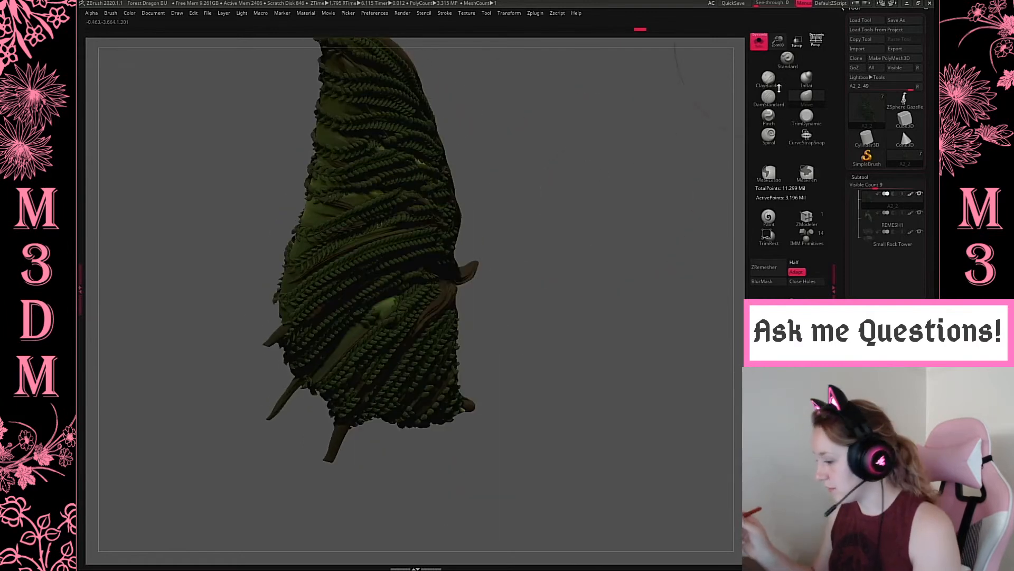
left_click_drag(778, 41, 769, 136)
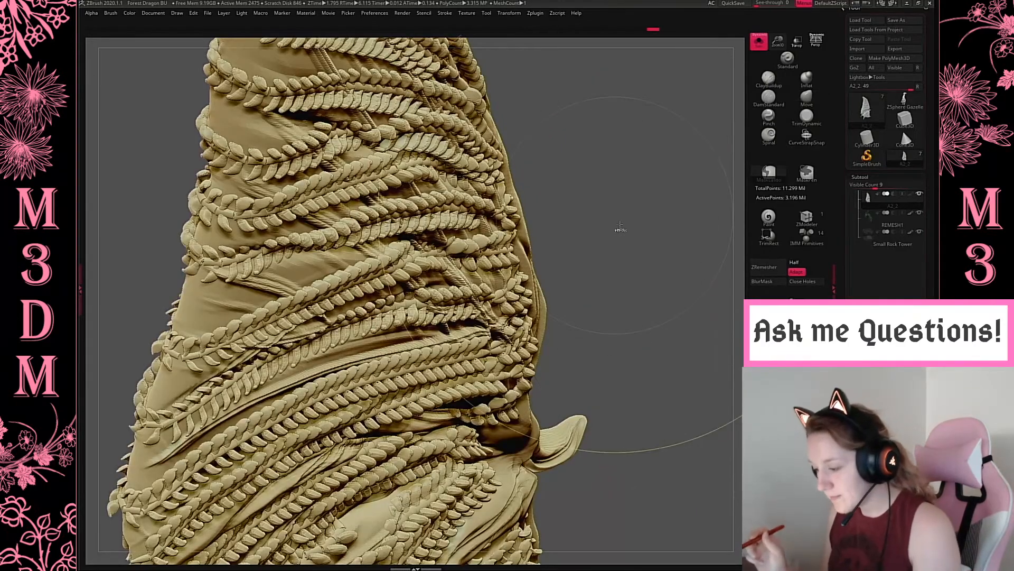
key("ctrl+z")
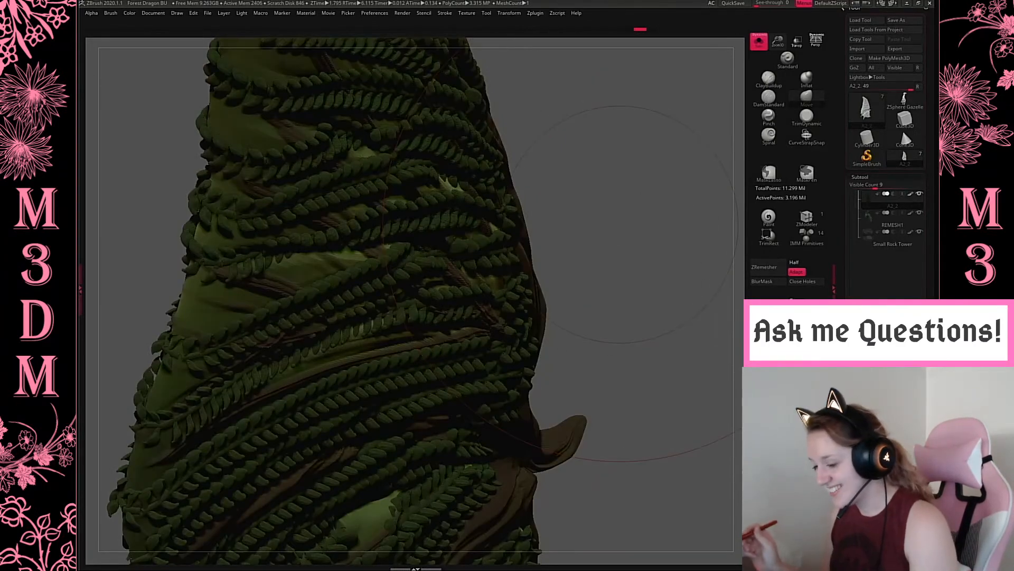
key("ctrl+z")
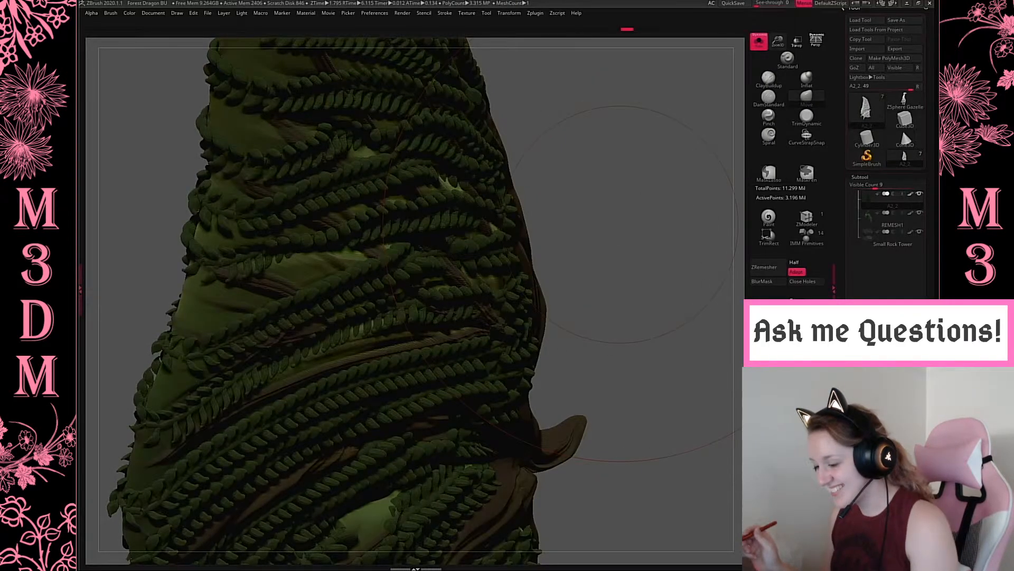
left_click(913, 200)
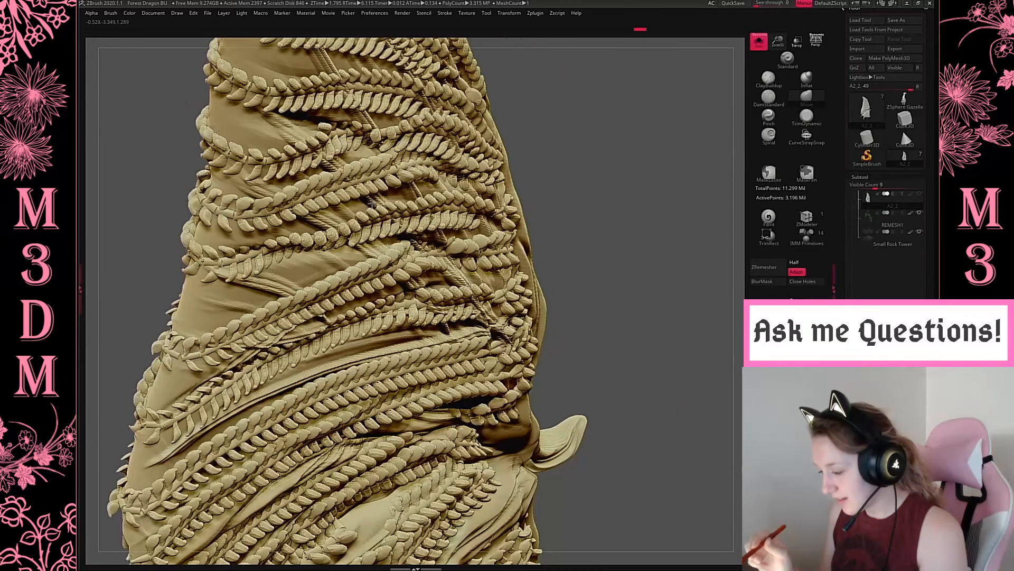
Examine the leaf rows and the leading edge of the far wing up close from several angles.
left_click_drag(392, 212, 390, 195)
mouse_move(602, 190)
left_mouse_down()
mouse_move(650, 187)
mouse_move(677, 139)
mouse_move(650, 187)
left_mouse_up()
left_click_drag(580, 188, 606, 254, "alt")
right_click(579, 232)
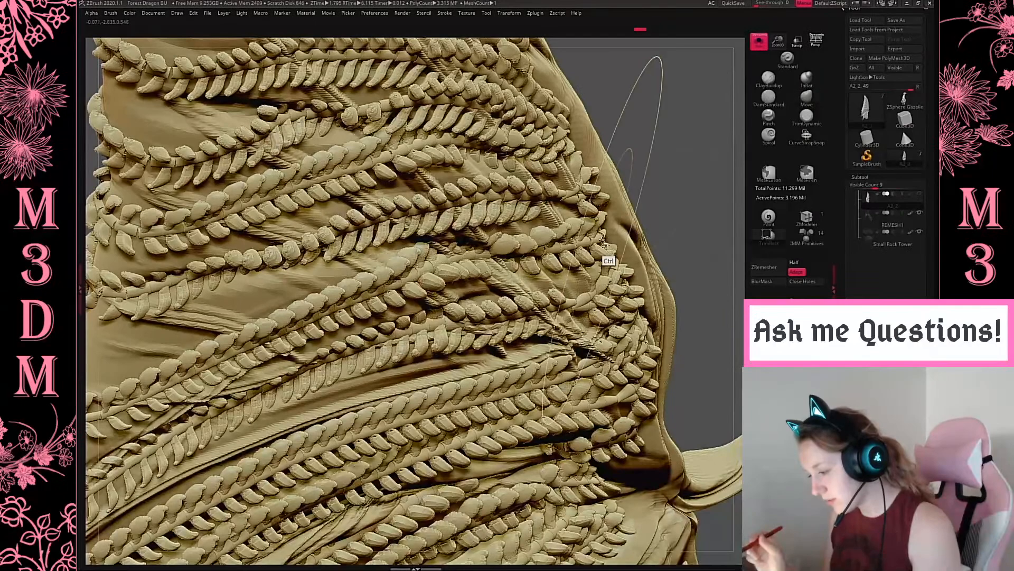
mouse_move(691, 195)
left_mouse_down()
mouse_move(713, 165)
mouse_move(685, 176)
mouse_move(643, 220)
mouse_move(641, 240)
mouse_move(606, 252)
left_mouse_up()
right_click_drag(606, 252, 578, 230)
right_click(575, 230)
right_click(408, 216)
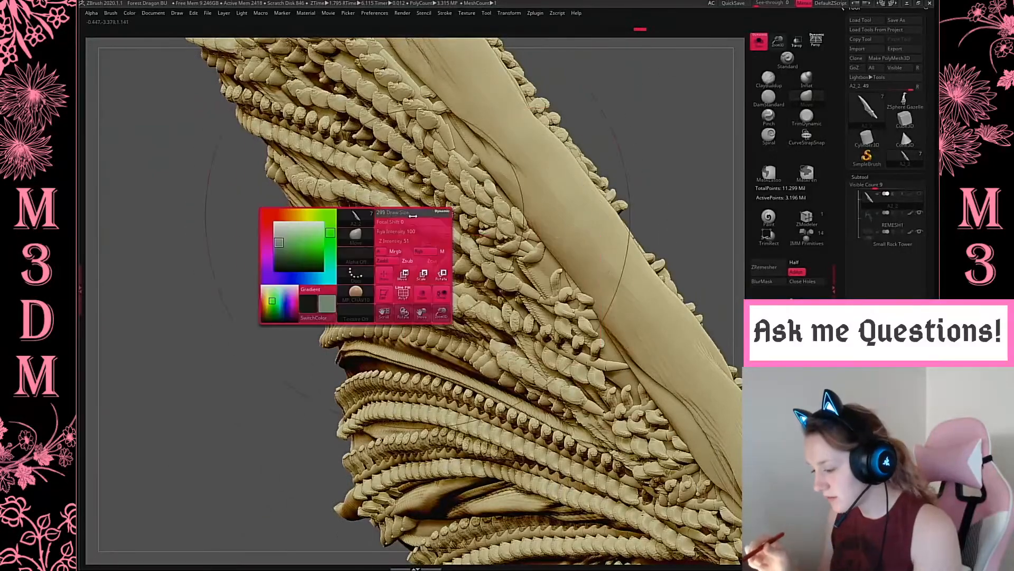
right_click(425, 193)
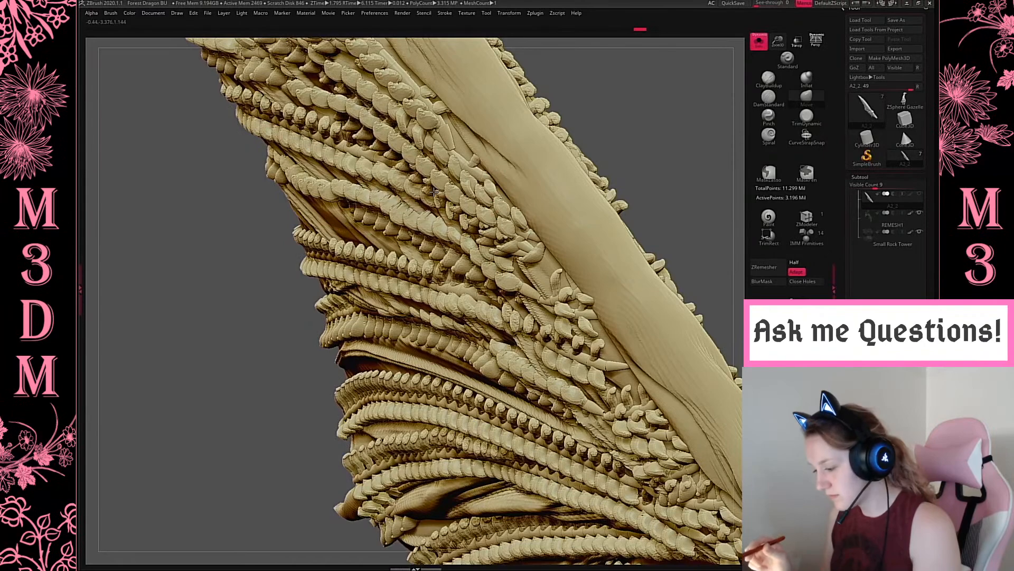
left_click_drag(655, 140, 615, 171)
mouse_move(256, 378)
left_mouse_down()
mouse_move(290, 363)
mouse_move(392, 360)
left_mouse_up()
left_click_drag(710, 183, 695, 186)
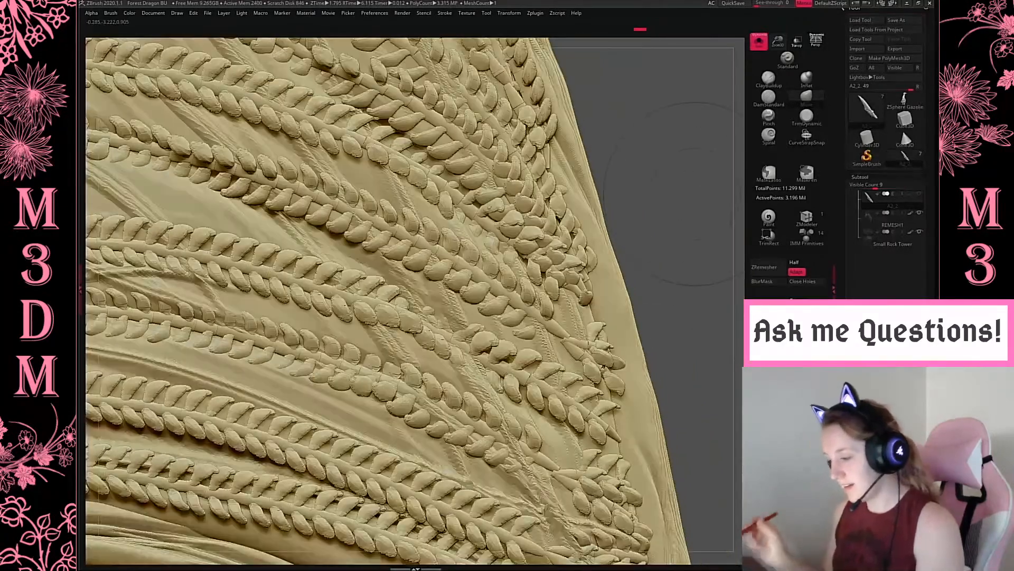
Switch to an enlarged Inflat brush and inflate the leaf rows from the far wing's lower section up to its upper outer edge.
key("f")
left_click_drag(608, 308, 629, 226, "alt")
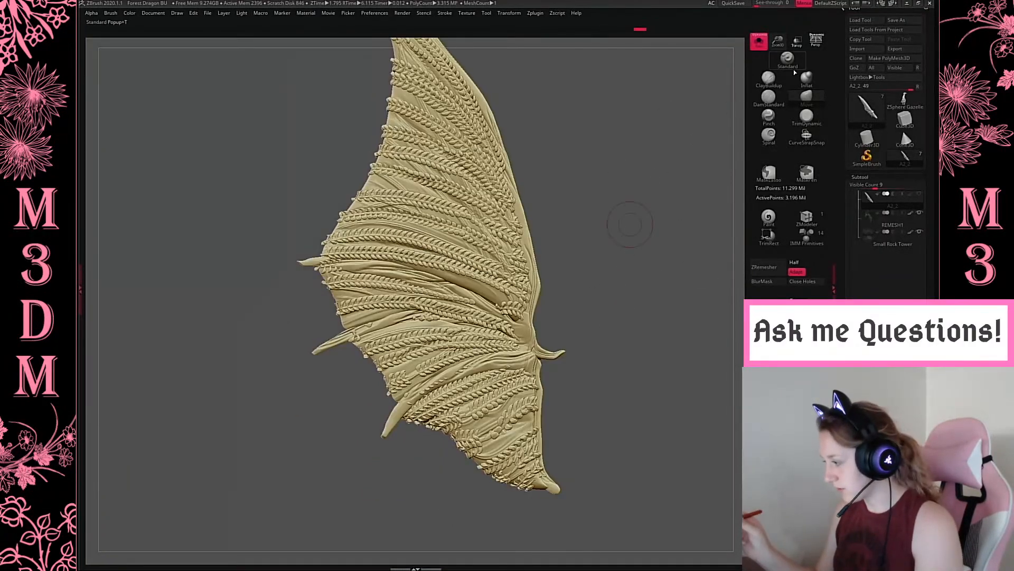
left_click_drag(471, 313, 478, 310)
key("space")
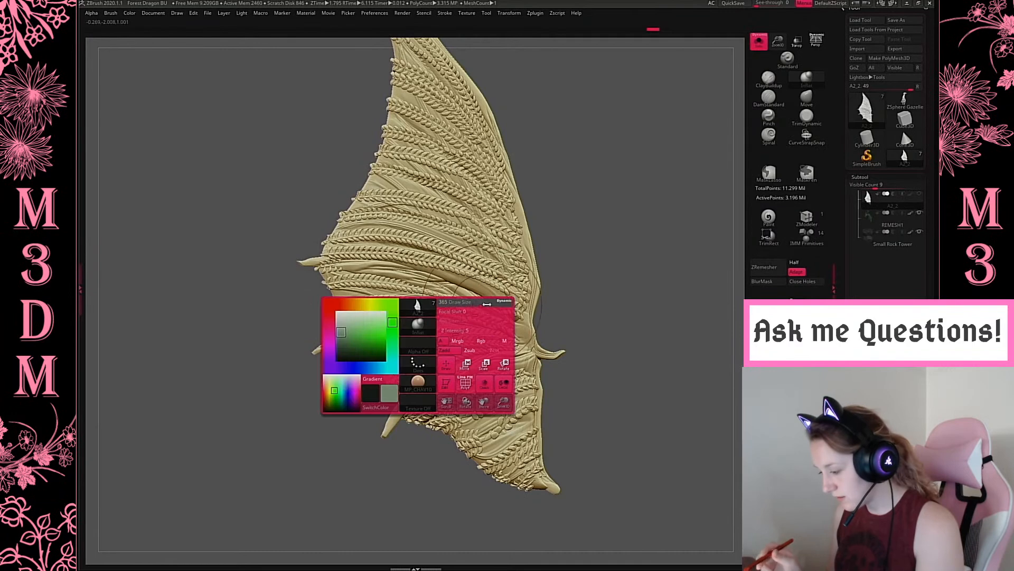
left_click_drag(500, 369, 486, 399)
left_click_drag(444, 425, 531, 406)
left_click_drag(472, 361, 374, 346)
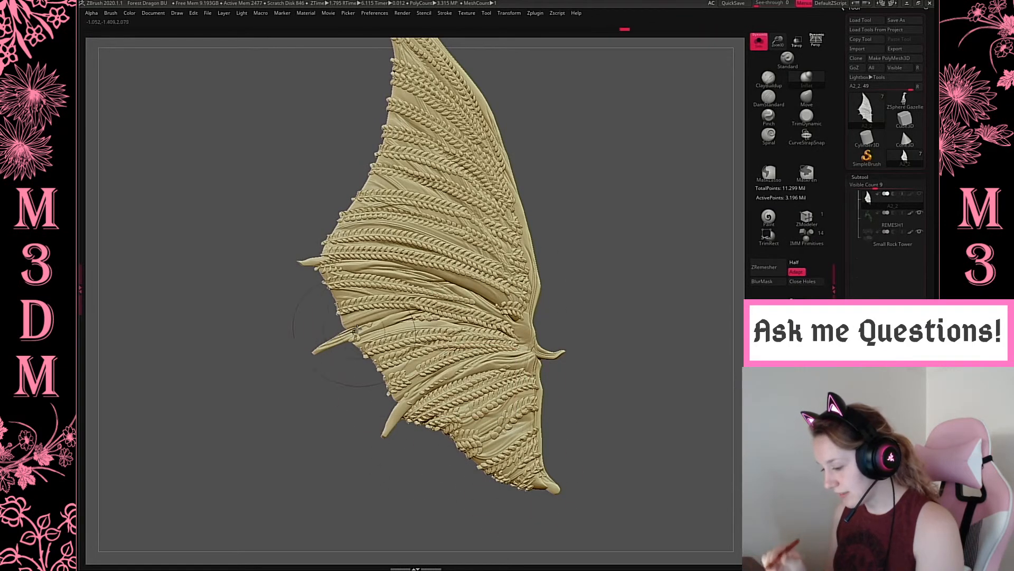
left_click_drag(442, 280, 365, 272)
left_click_drag(386, 239, 349, 234)
left_click_drag(410, 192, 384, 170)
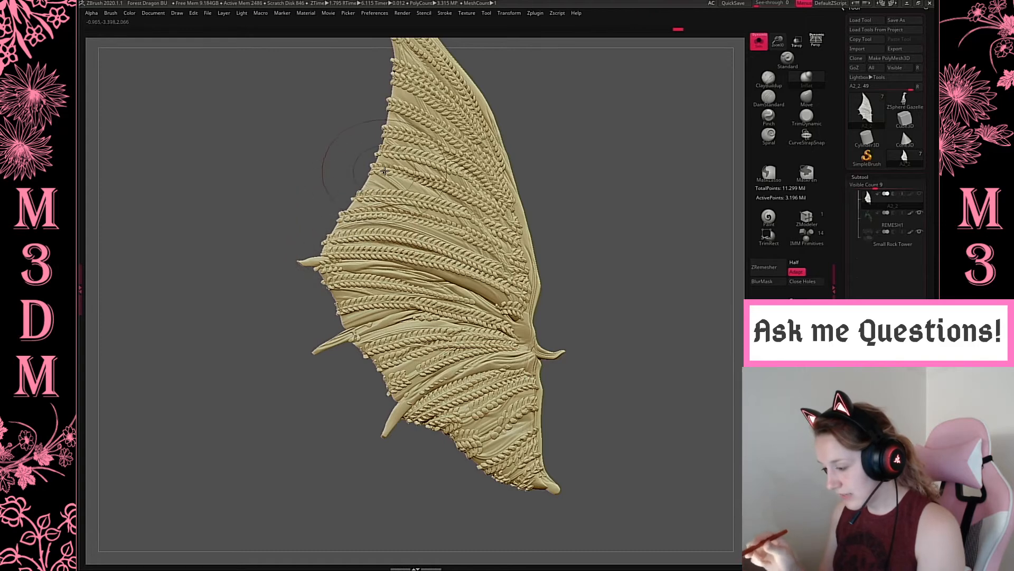
Turn the far wing over, inflate the leaf rows on its other face, and go back to the subtool list.
mouse_move(602, 201)
left_mouse_down()
mouse_move(649, 210)
mouse_move(678, 195)
left_mouse_up()
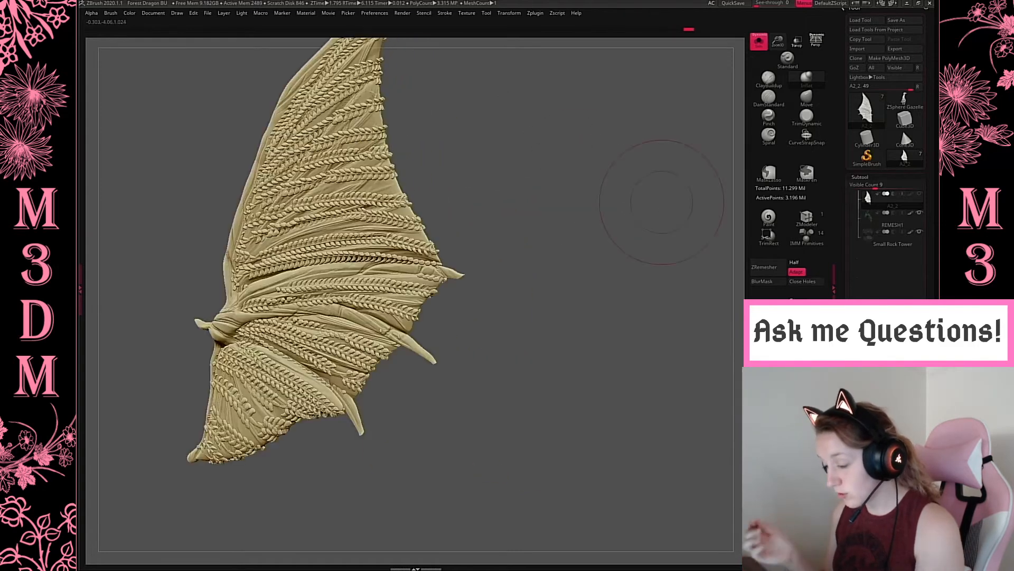
key("f")
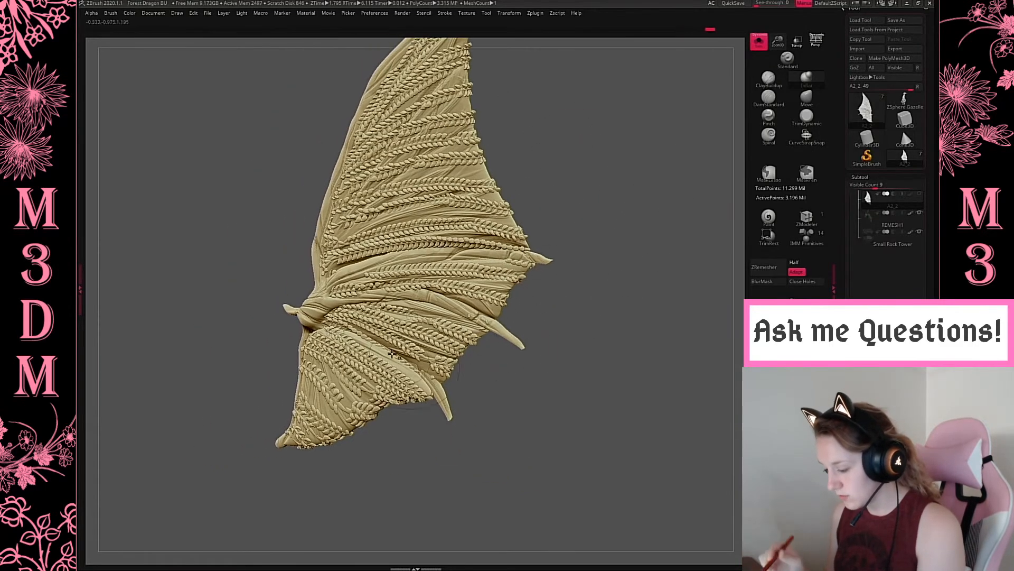
key("space")
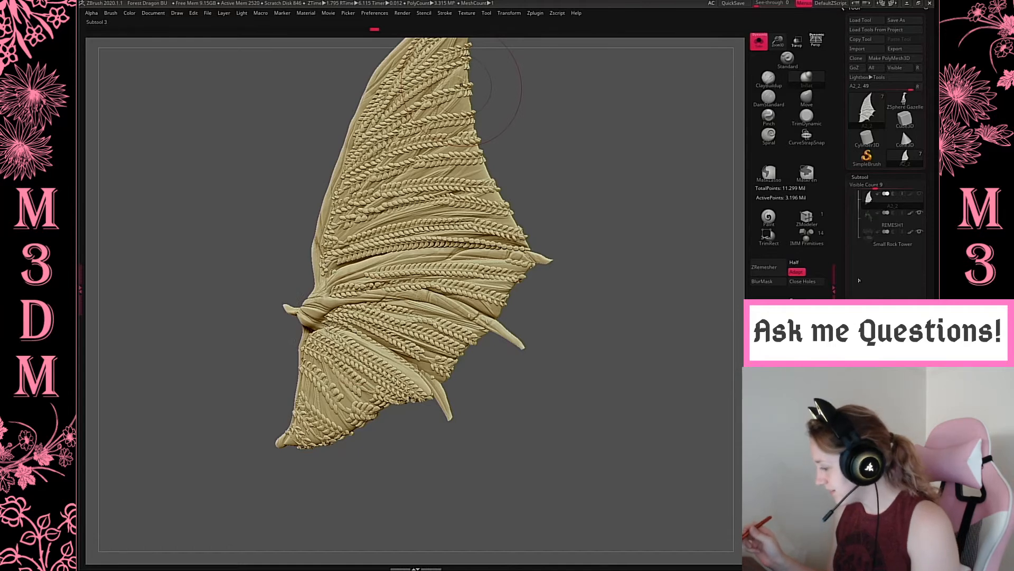
scroll(851, 257, "up", 1)
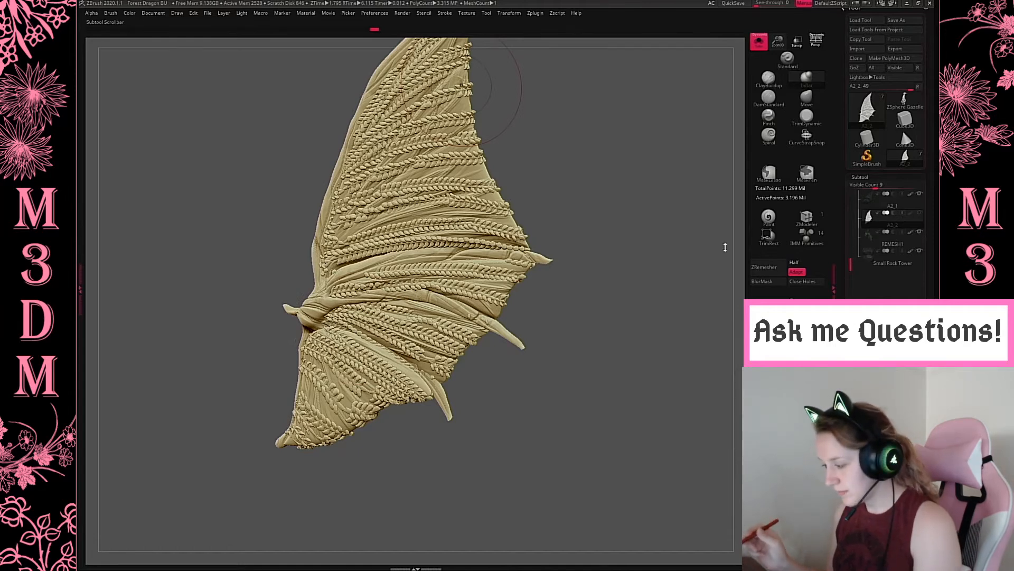
Relaunch ZBrush from the desktop and dismiss the note about the abnormally terminated session.
key("super+d")
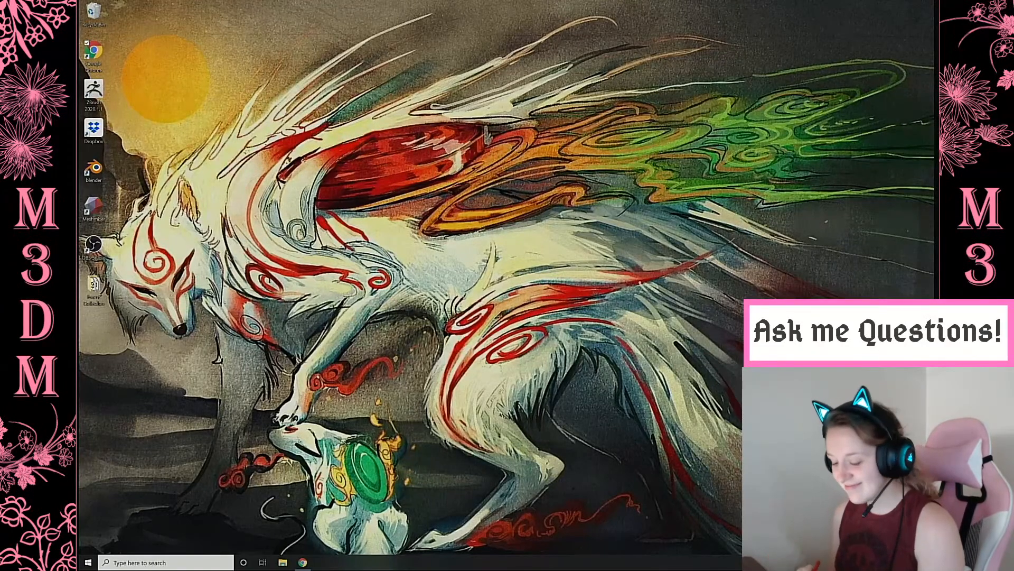
left_click(206, 562)
type("z")
left_click(169, 347)
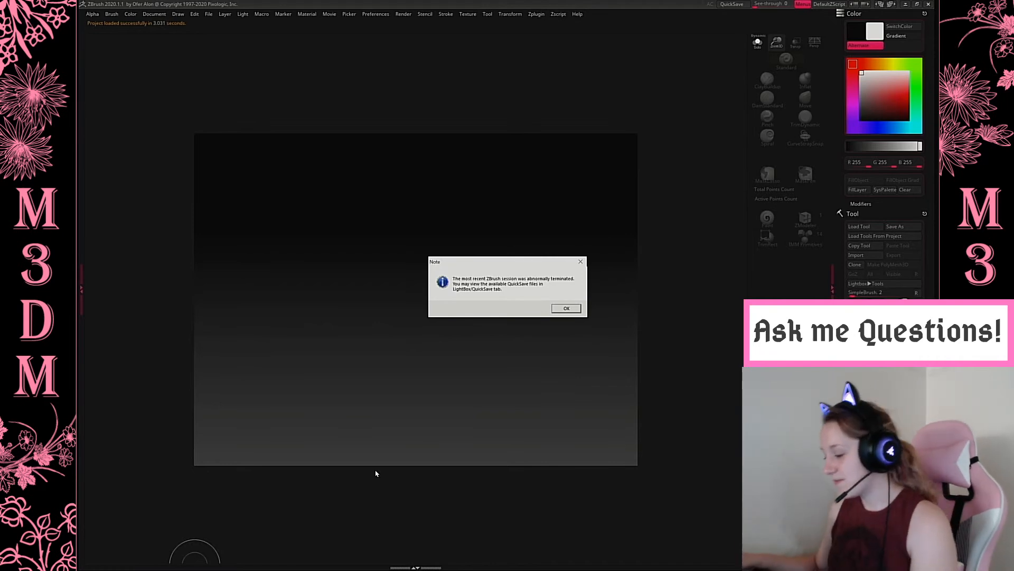
left_click(565, 308)
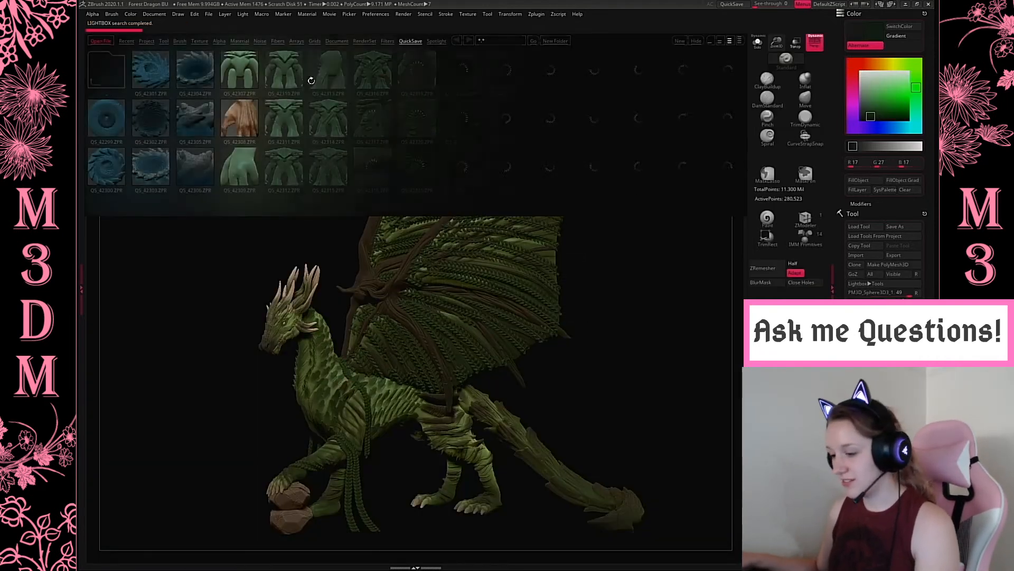
Find the latest dragon QuickSave, QS_42348.ZPR, and open it without saving the current project.
left_click(127, 42)
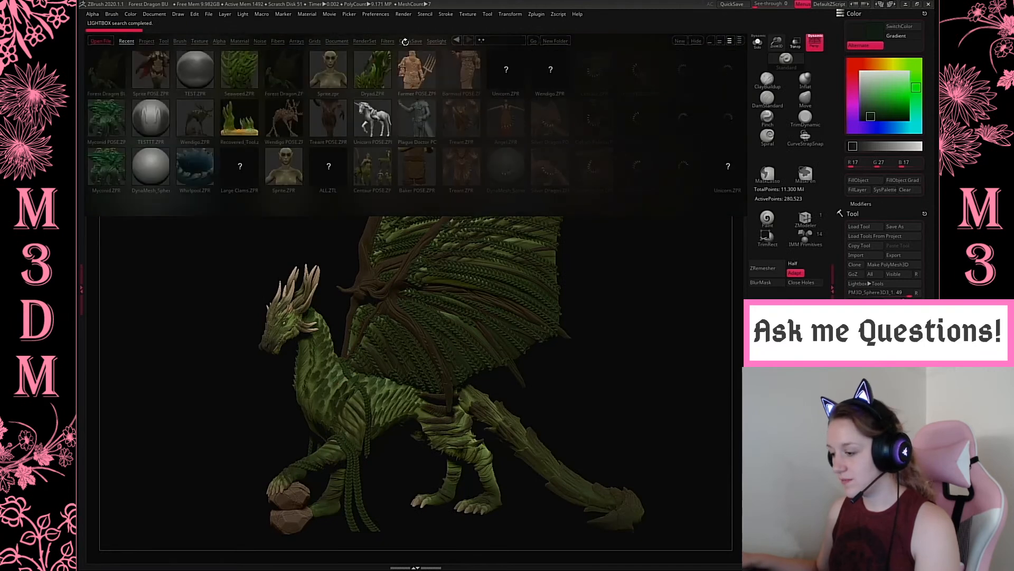
left_click(408, 40)
left_click_drag(509, 107, 430, 165)
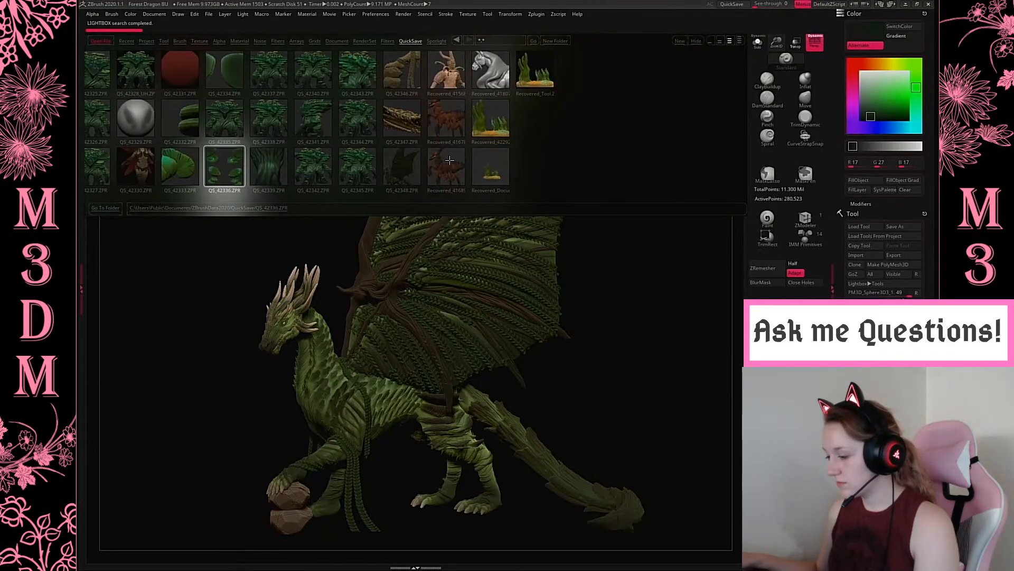
double_click(383, 164)
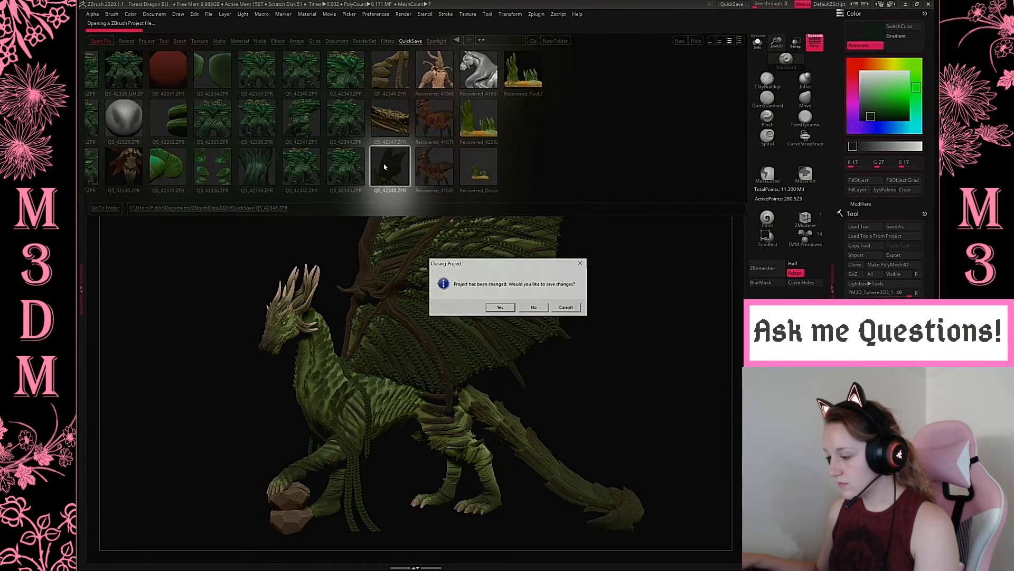
left_click(524, 310)
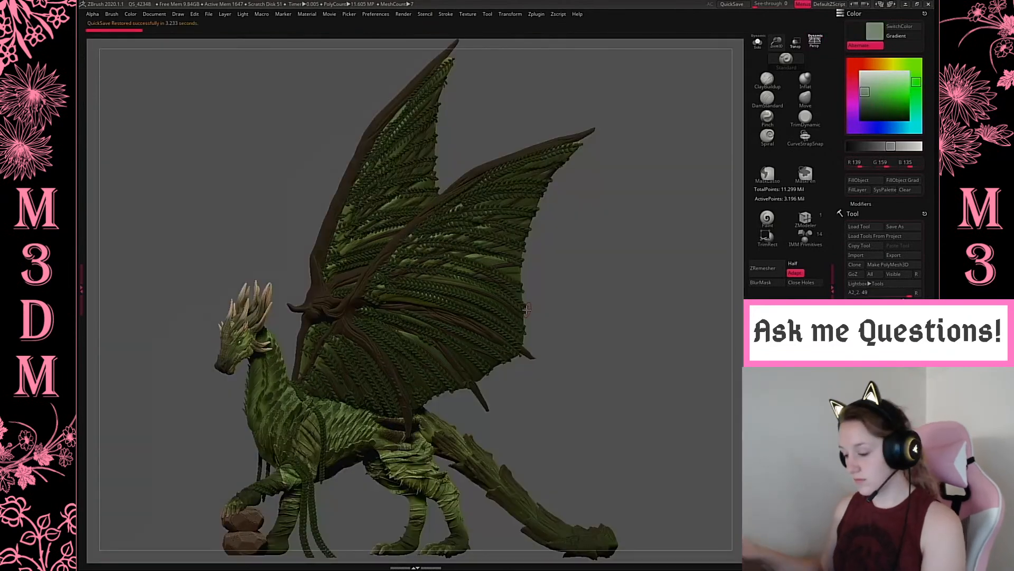
Select the near wing's subtool A2_1, isolate it with Solo, and choose the Inflat brush at a larger size.
left_click(492, 263, "alt")
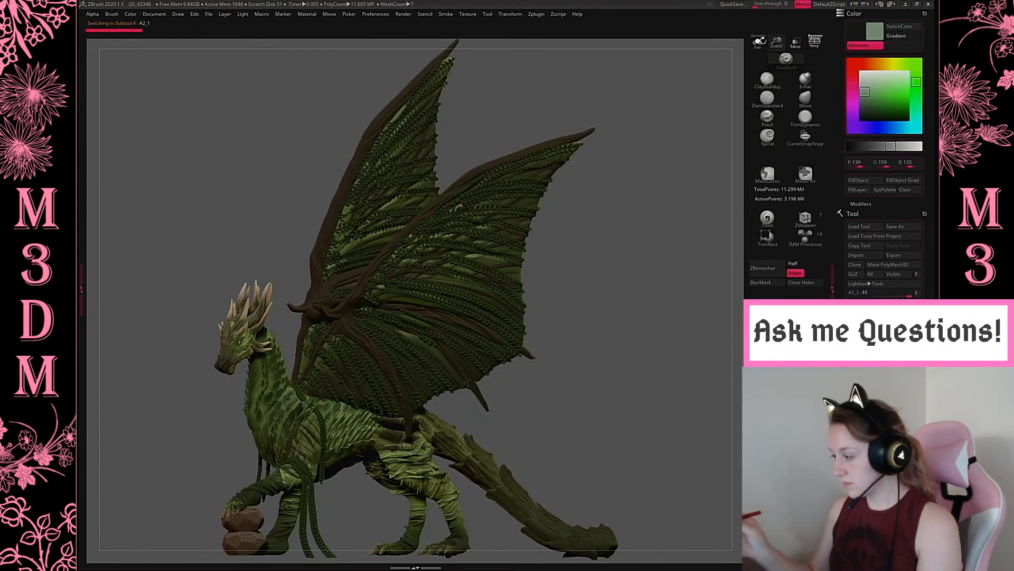
left_click_drag(779, 42, 779, 43)
left_click(759, 48)
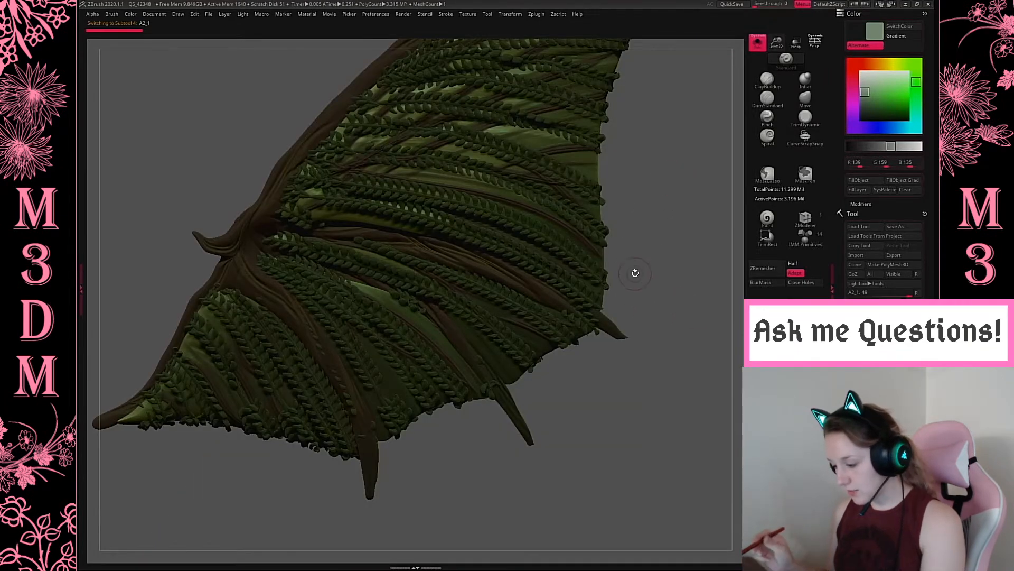
key("space")
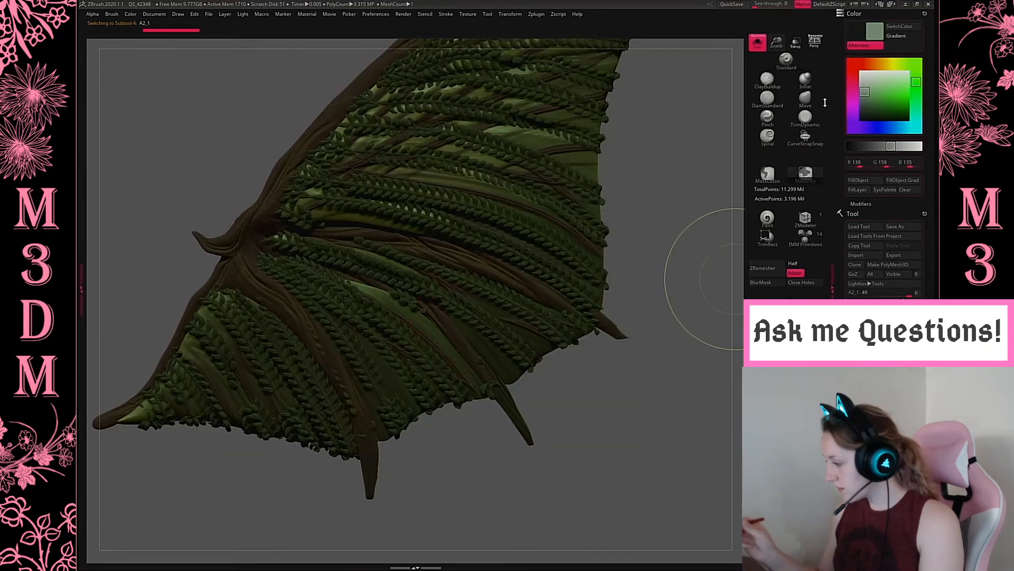
left_click(806, 80)
key("space")
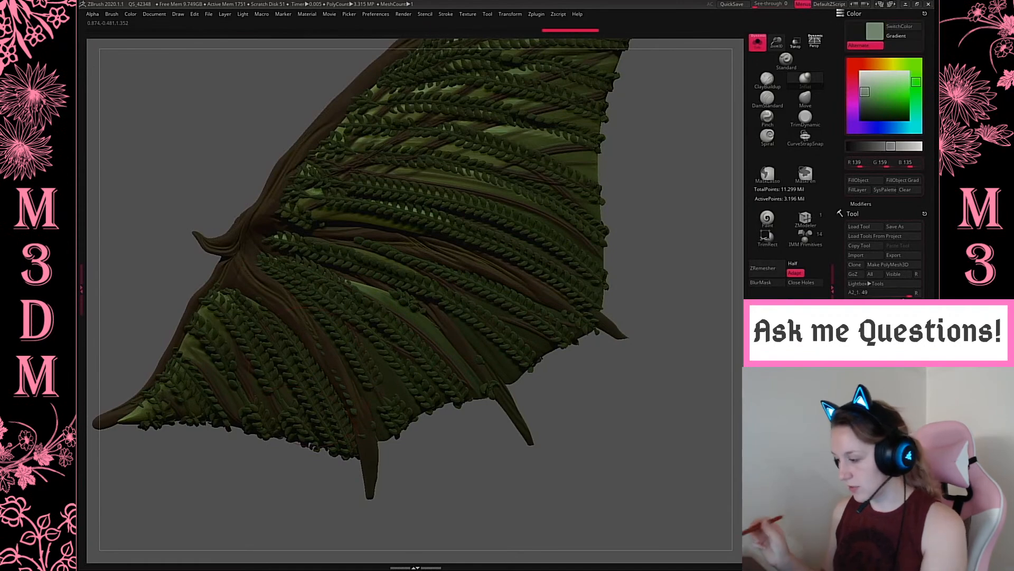
Inflate the leaf rows on the near wing, turning it over to cover both faces.
left_click_drag(671, 358, 604, 267)
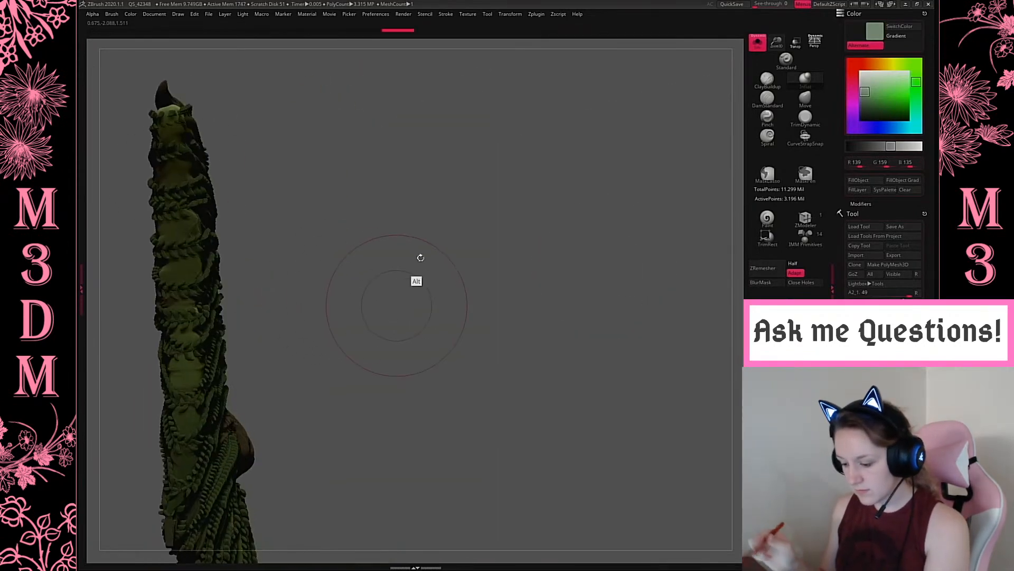
left_click_drag(417, 278, 328, 333)
left_click_drag(535, 293, 665, 233)
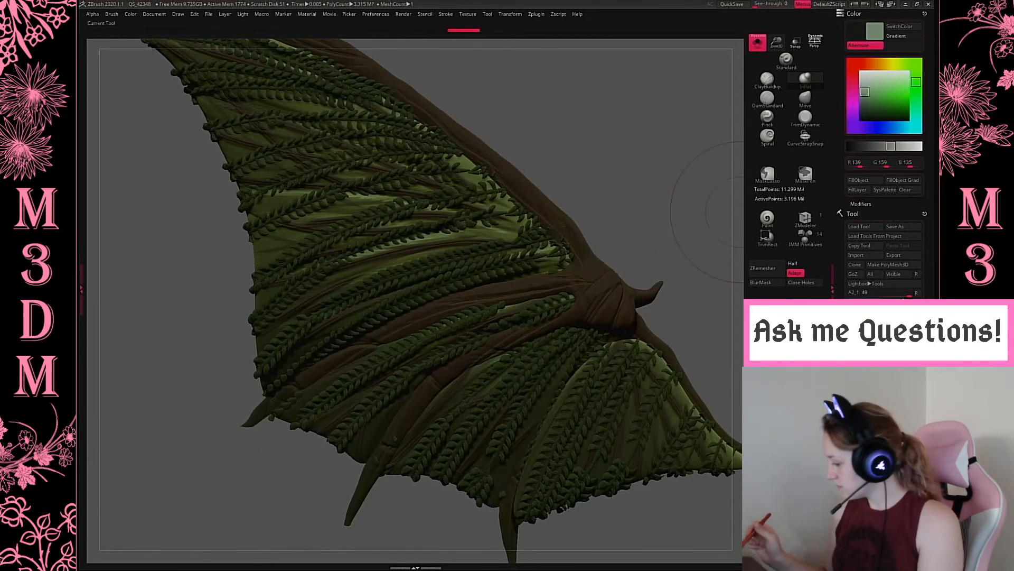
Select the far wing's subtool A2_2 and inflate its leaf rows with the same brush.
left_click_drag(928, 253, 928, 72)
left_click_drag(849, 279, 849, 287)
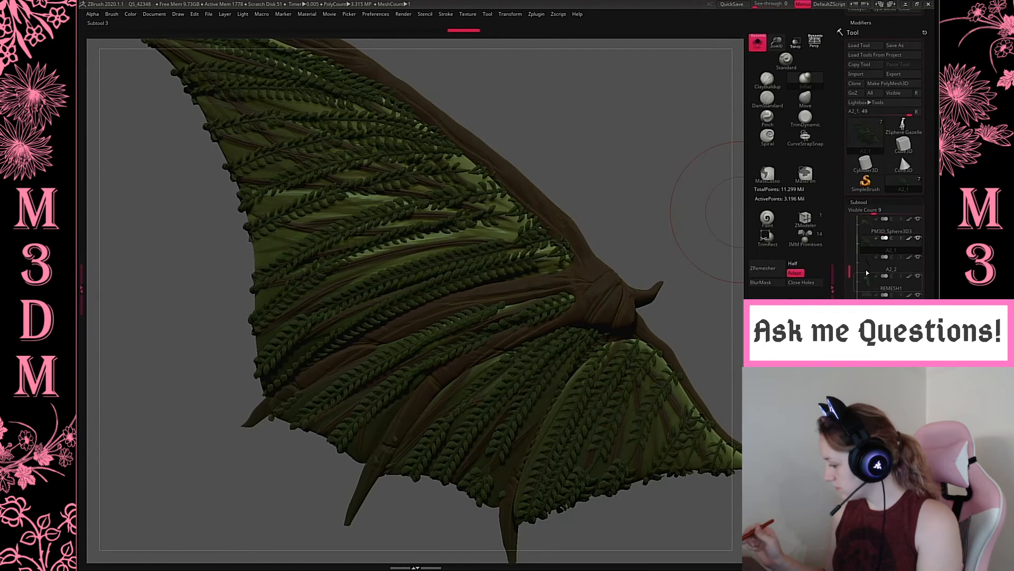
left_click(890, 266)
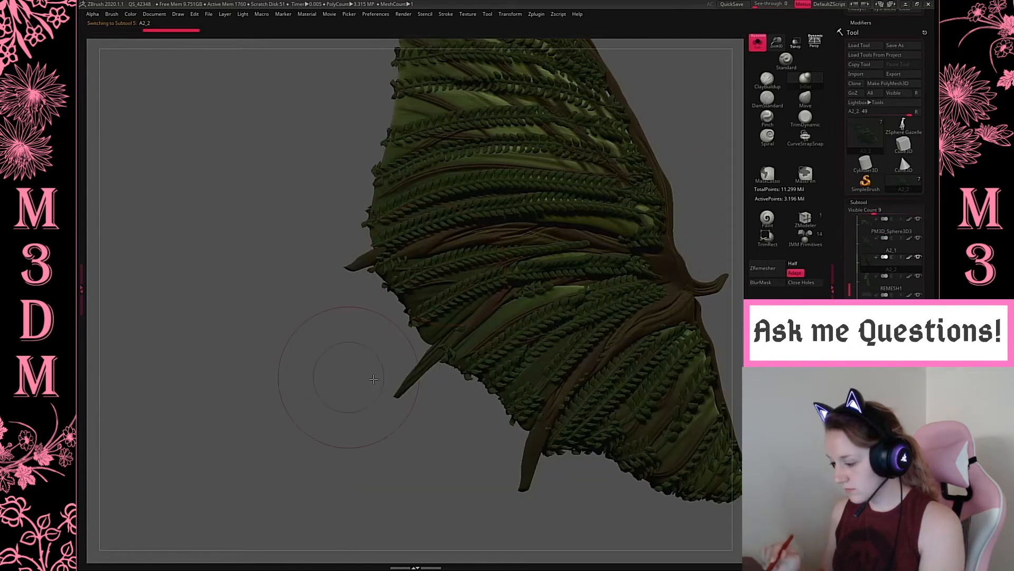
left_click_drag(339, 363, 373, 326)
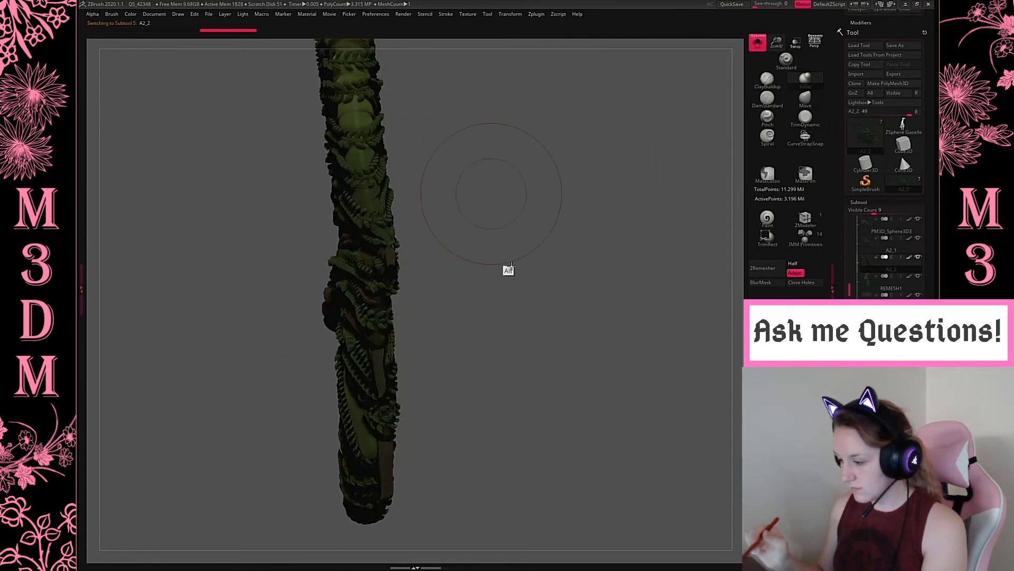
Examine the isolated leafy wing from tip to base and on both sides.
left_click_drag(507, 269, 518, 304, "alt")
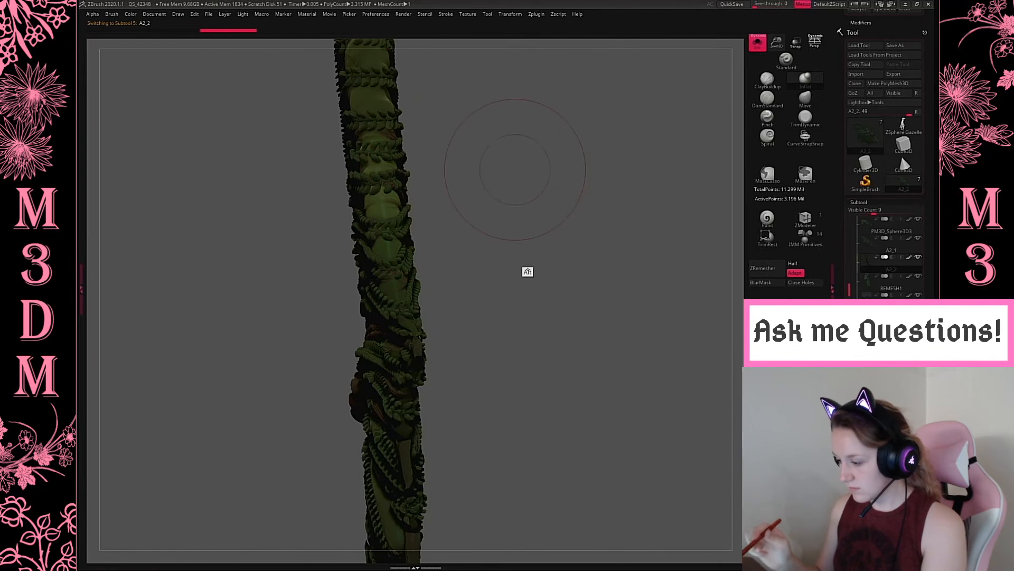
mouse_move(529, 317)
left_mouse_down()
mouse_move(560, 320)
mouse_move(605, 301)
mouse_move(600, 260)
mouse_move(626, 310)
mouse_move(561, 243)
mouse_move(577, 216)
mouse_move(598, 388)
left_mouse_up()
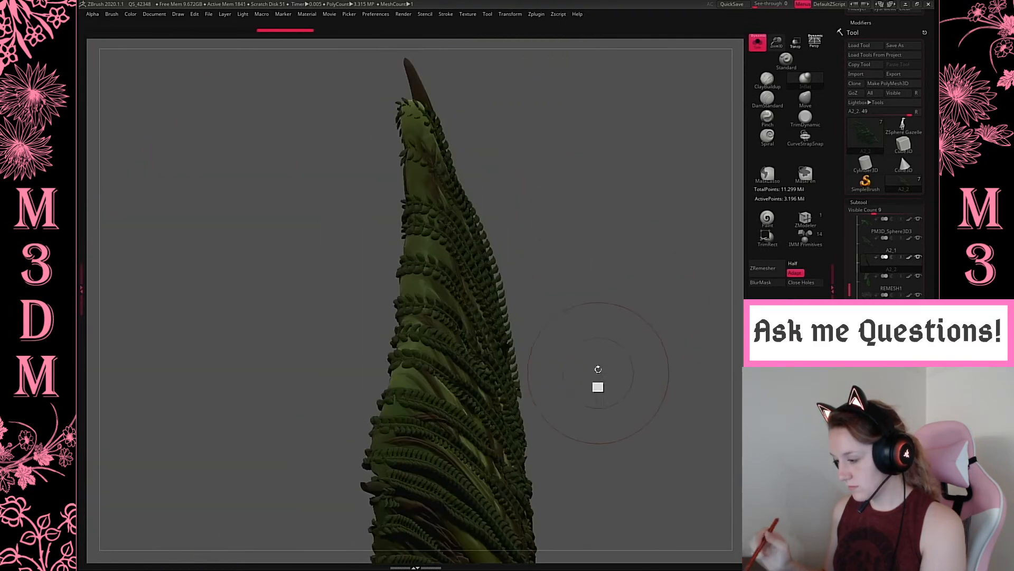
left_click_drag(416, 148, 414, 124)
mouse_move(588, 312)
left_mouse_down("alt")
mouse_move(589, 102)
mouse_move(564, 353)
left_mouse_up("alt")
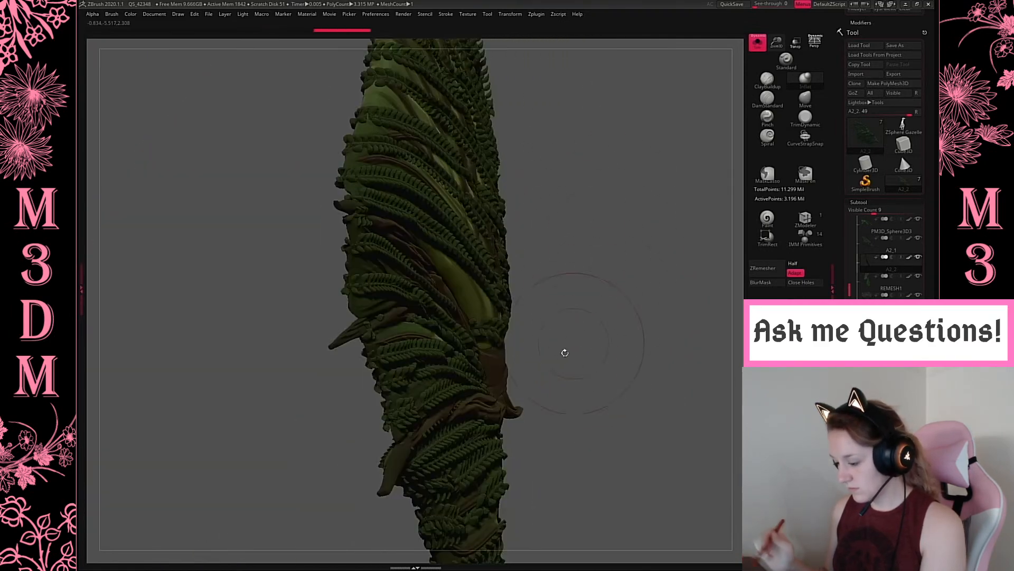
left_click_drag(582, 237, 629, 452, "alt")
left_click_drag(436, 174, 422, 79)
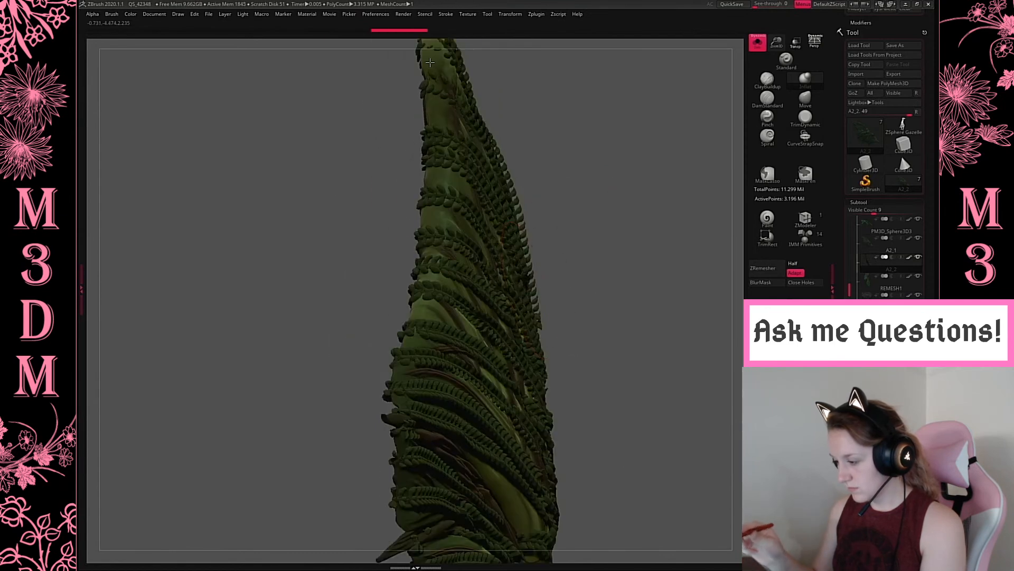
left_click_drag(621, 360, 397, 302)
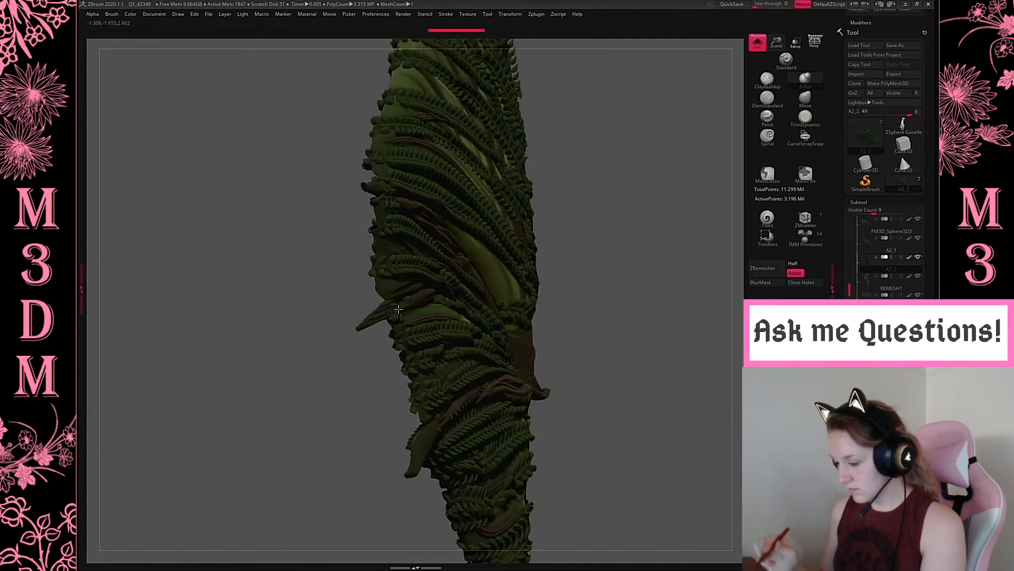
left_click_drag(625, 195, 526, 391)
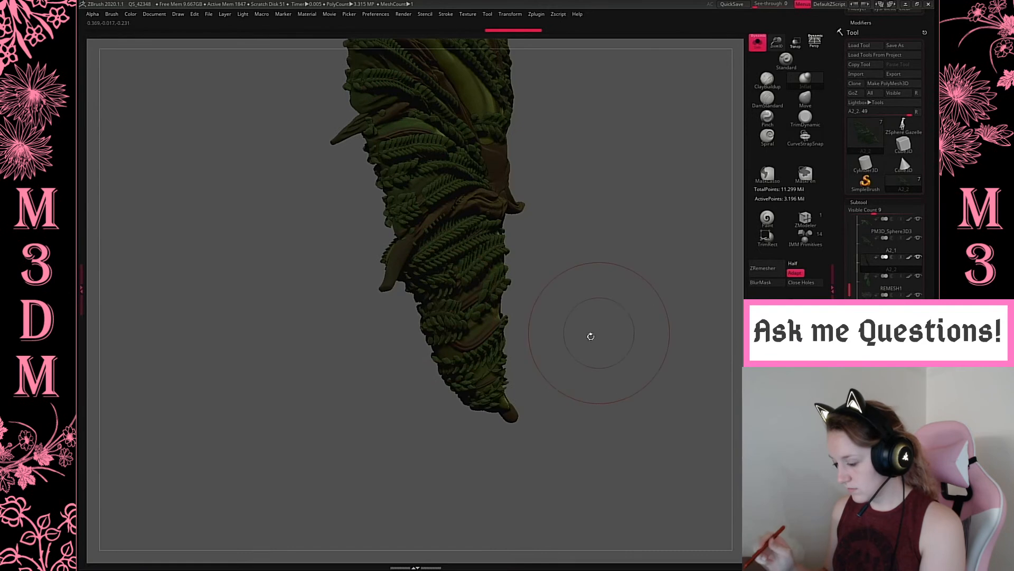
left_click_drag(589, 335, 558, 373)
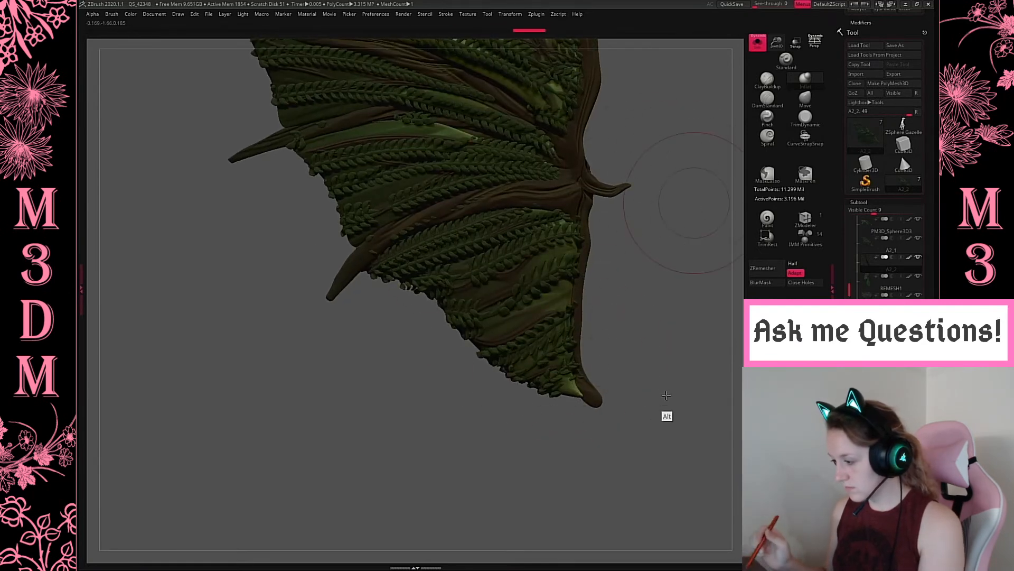
left_click_drag(673, 315, 669, 379)
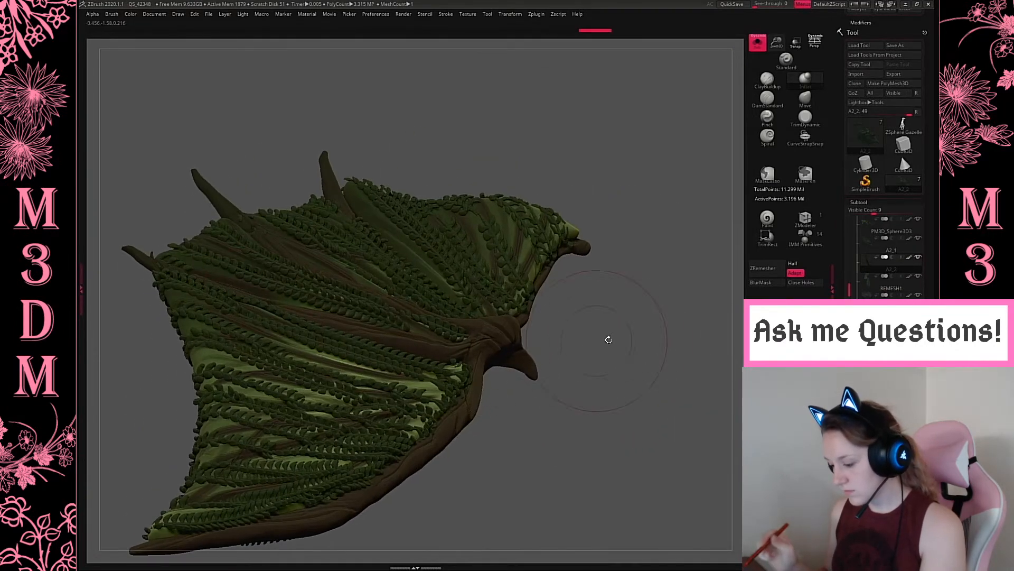
left_click_drag(607, 338, 621, 370)
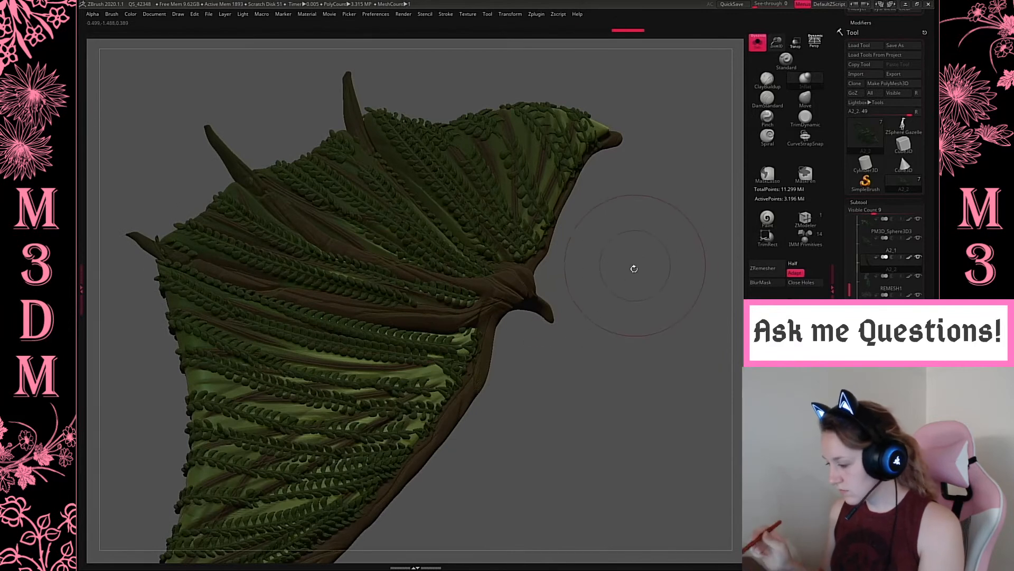
left_click_drag(625, 298, 610, 222)
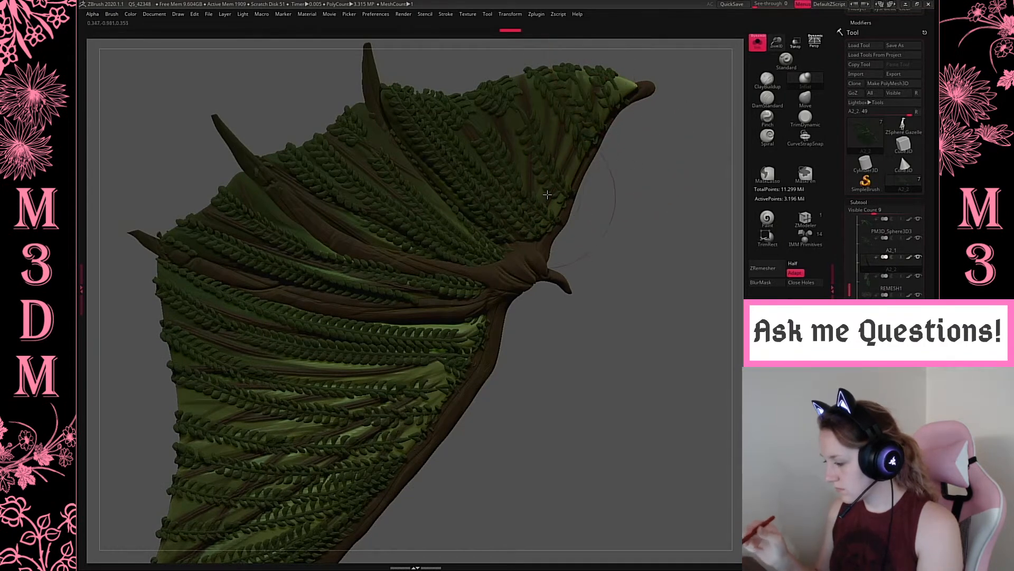
left_click_drag(661, 373, 707, 365)
Bring back the whole dragon, then select the PM3D_Sphere3D2 subtool and isolate it.
left_click(757, 42)
key("f")
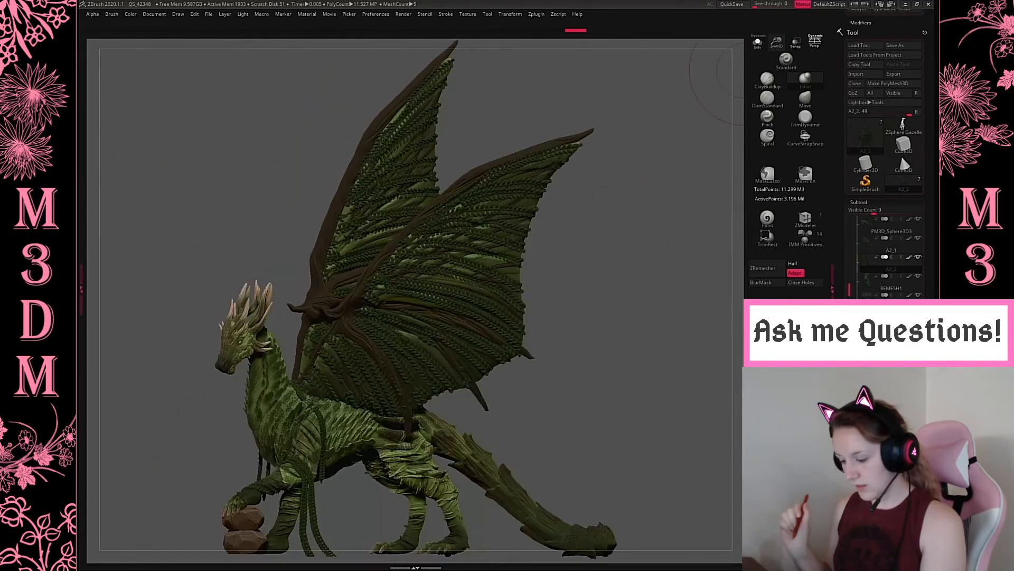
left_click_drag(645, 357, 698, 295)
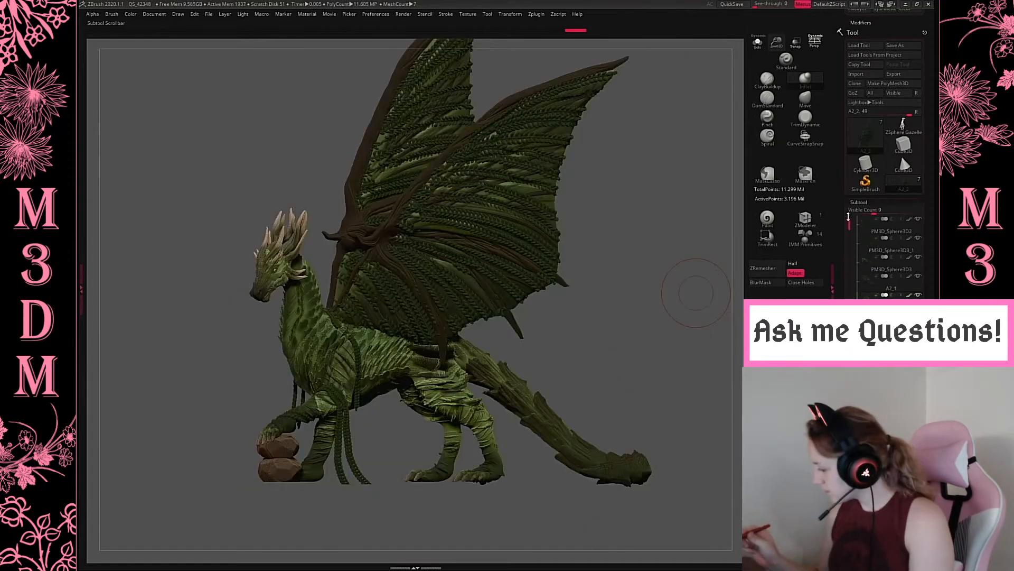
left_click_drag(850, 289, 850, 208)
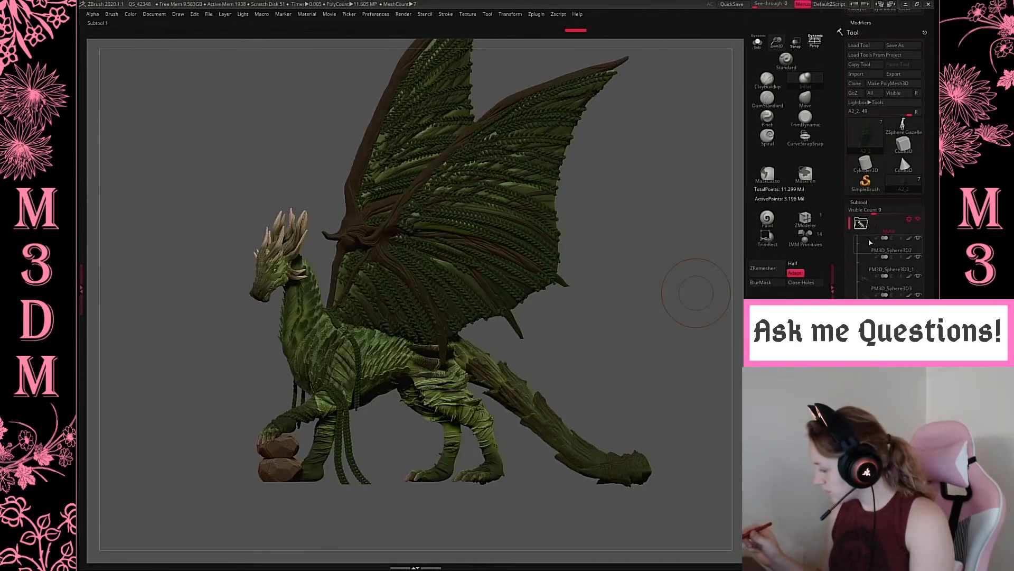
left_click(873, 243)
left_click(758, 42)
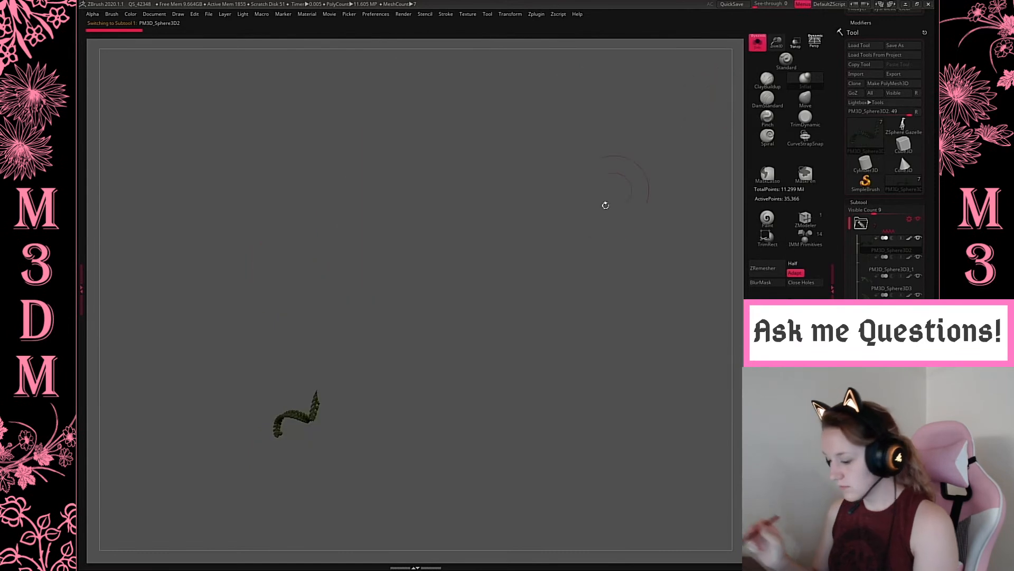
Save the project over the existing Forest Dragon BU file in the Forest Dragon folder.
key("ctrl+s")
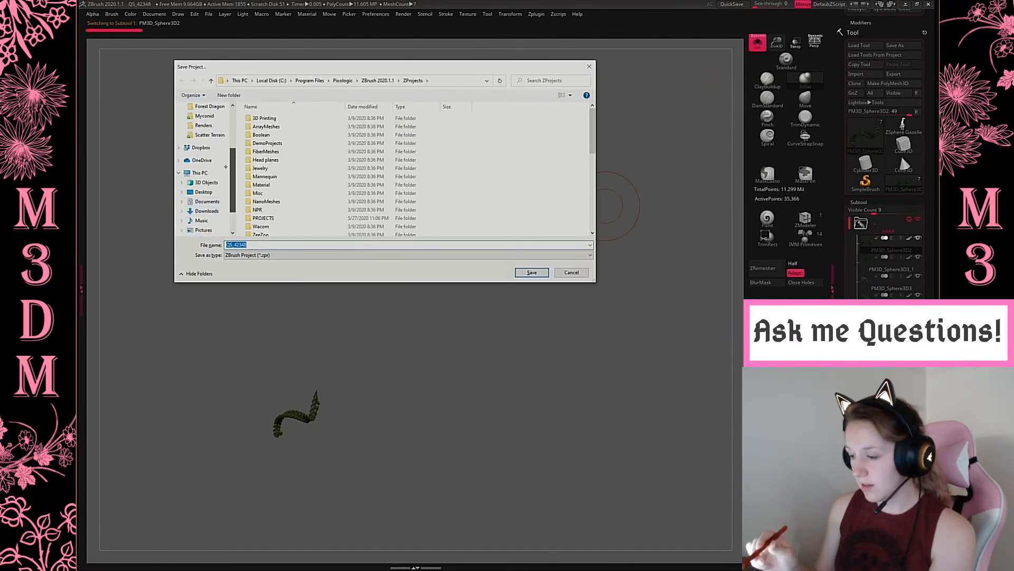
left_click(209, 154)
left_click(270, 118)
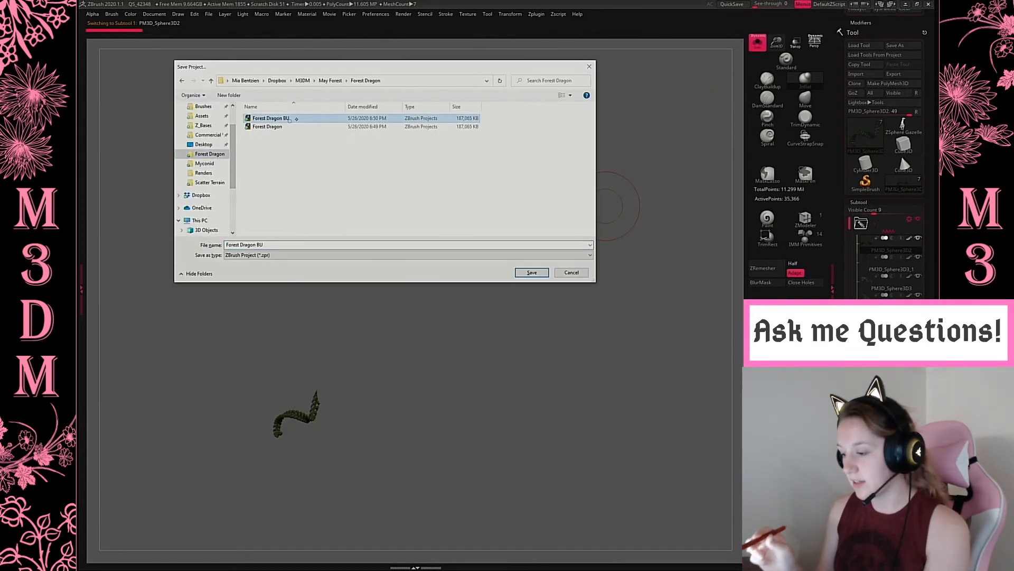
left_click(532, 272)
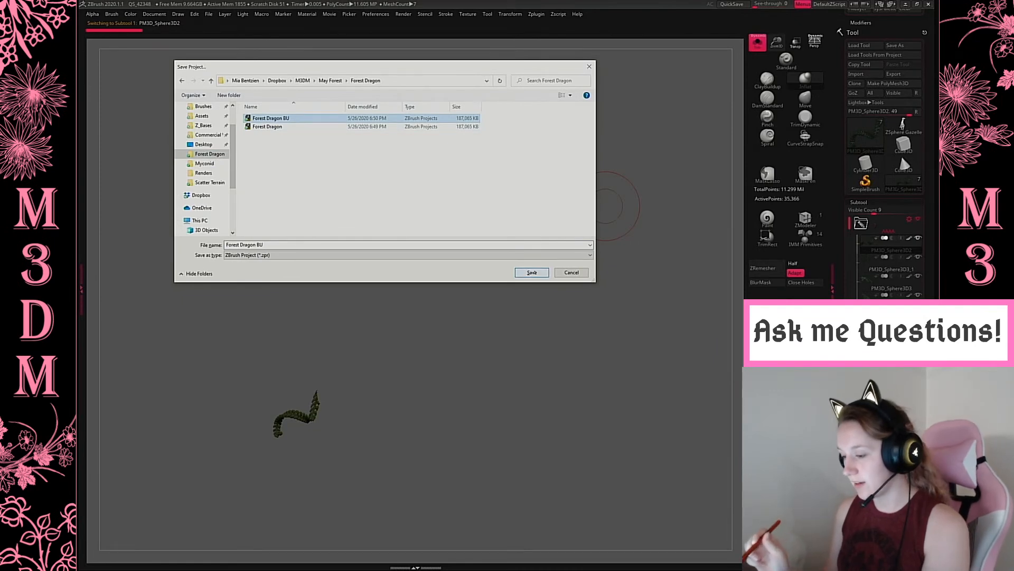
left_click(530, 284)
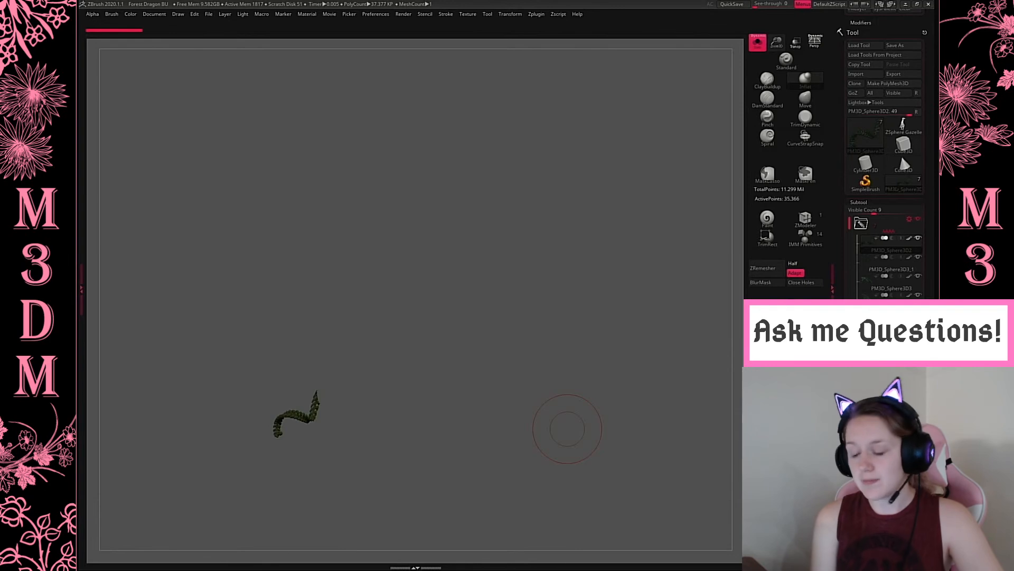
Show the full dragon again, select the Small Rock Tower subtool and check it briefly in isolation.
left_click(757, 42)
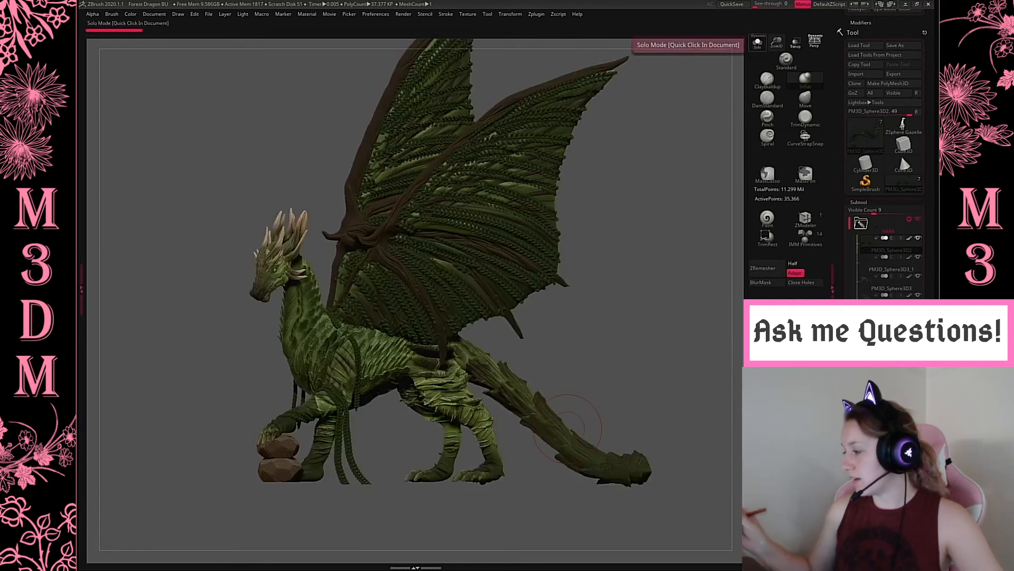
left_click_drag(852, 340, 852, 249)
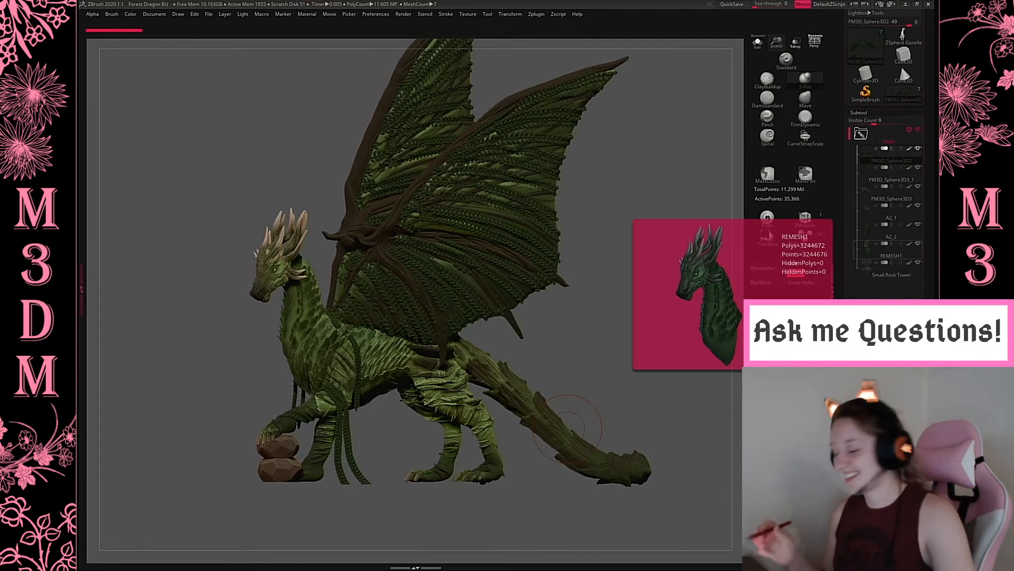
left_click_drag(623, 372, 598, 336, "alt")
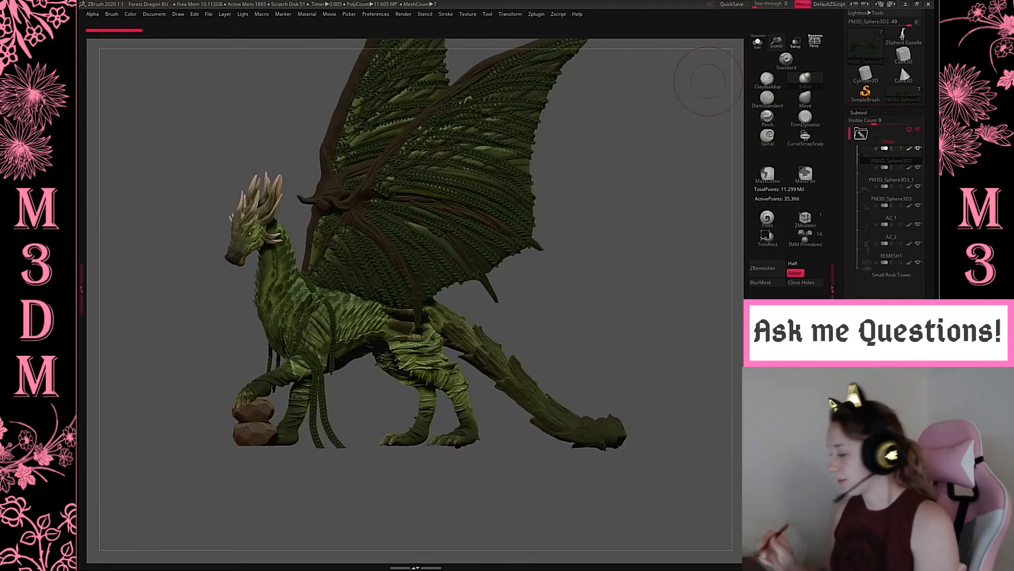
left_click(871, 272)
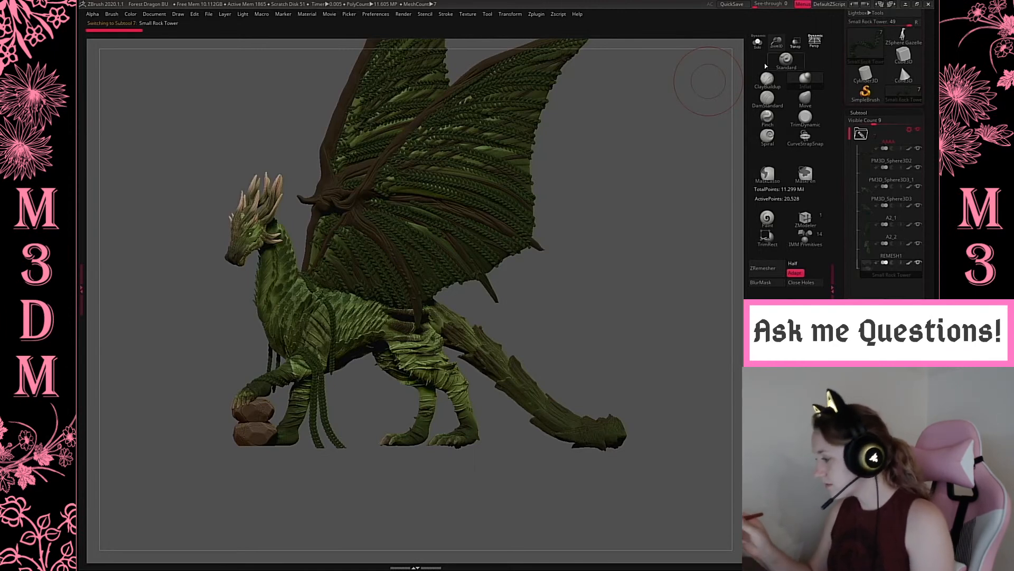
left_click(758, 43)
left_click(758, 42)
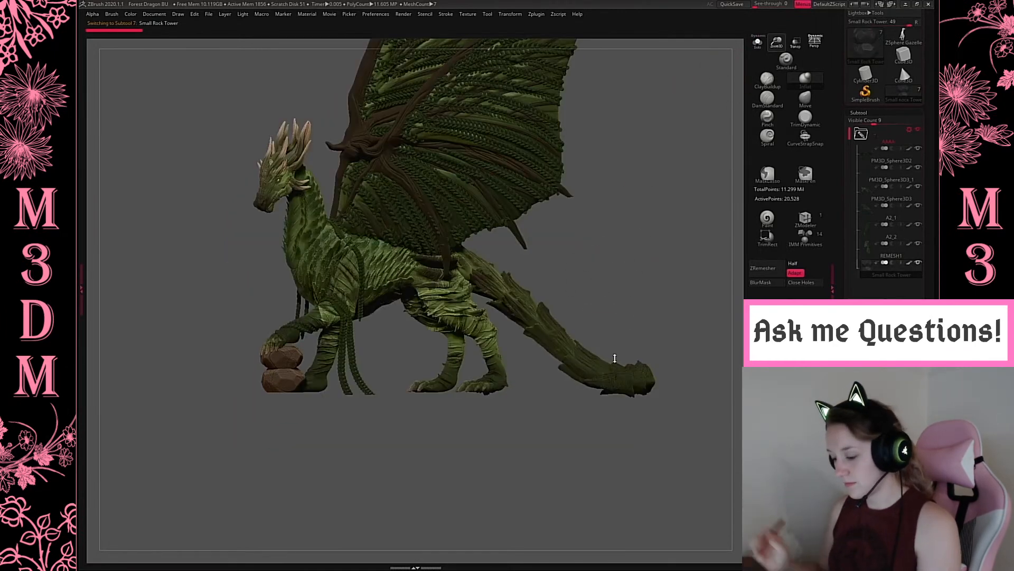
Select the dragon's body subtool and isolate it for a closer look at the torso and legs.
left_click_drag(638, 324, 690, 180, "alt")
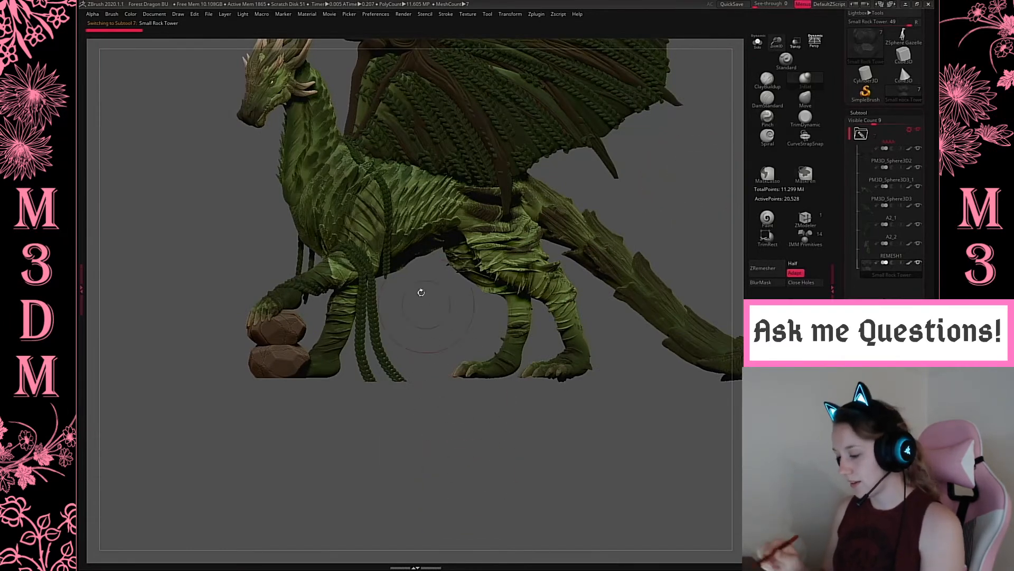
left_click(412, 237, "alt")
left_click_drag(544, 473, 594, 465)
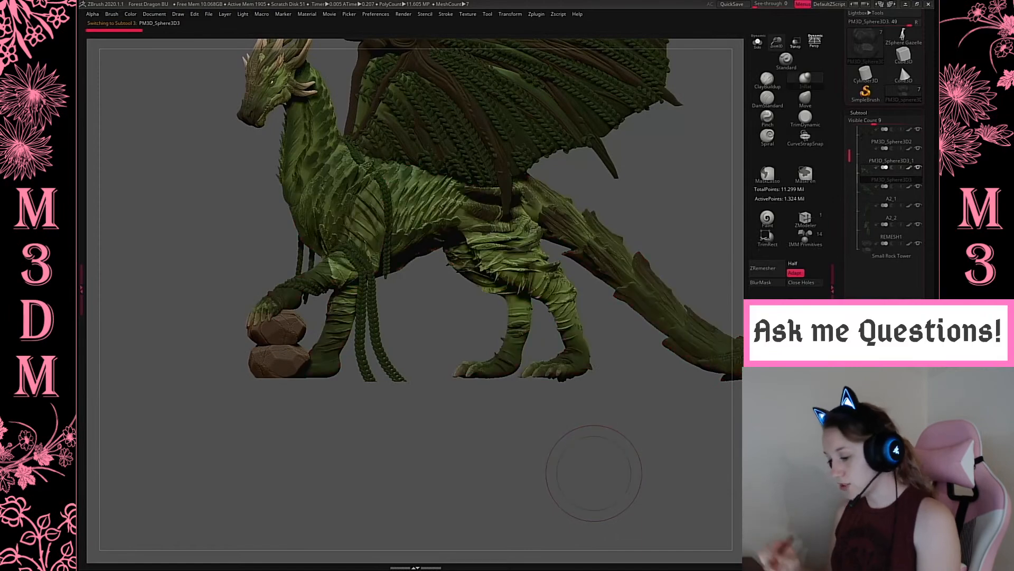
key("space")
left_click(757, 43)
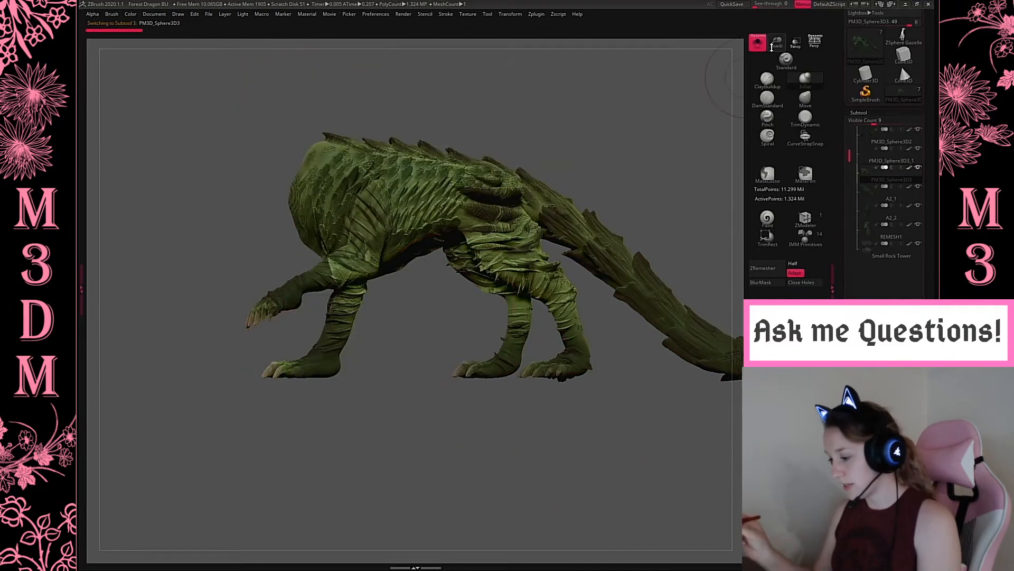
mouse_move(775, 47)
left_mouse_down()
mouse_move(531, 326)
mouse_move(523, 452)
left_mouse_up()
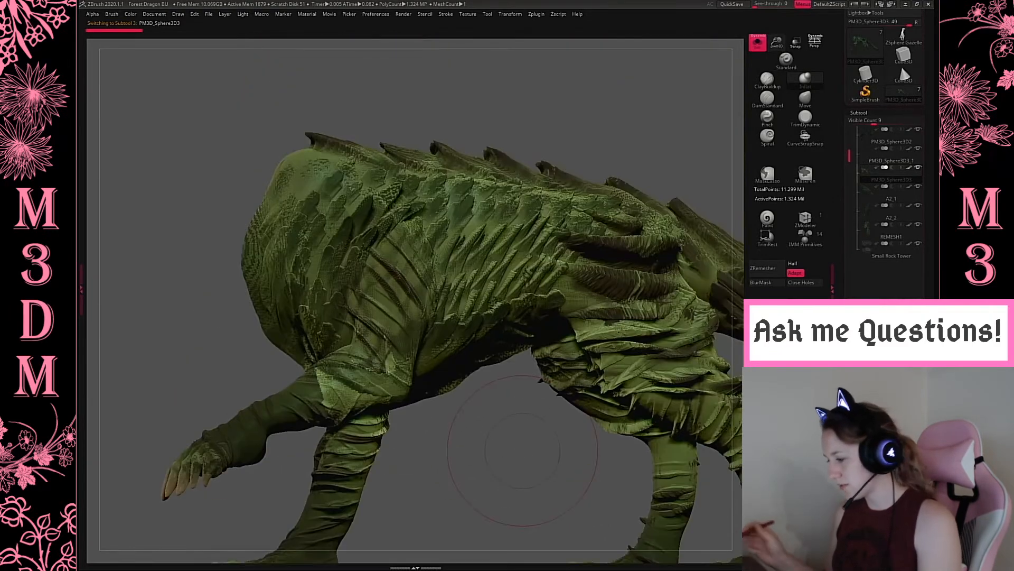
Turn off the painted colour on all subtools and show the entire dragon again.
left_click(910, 244, "shift")
key("f")
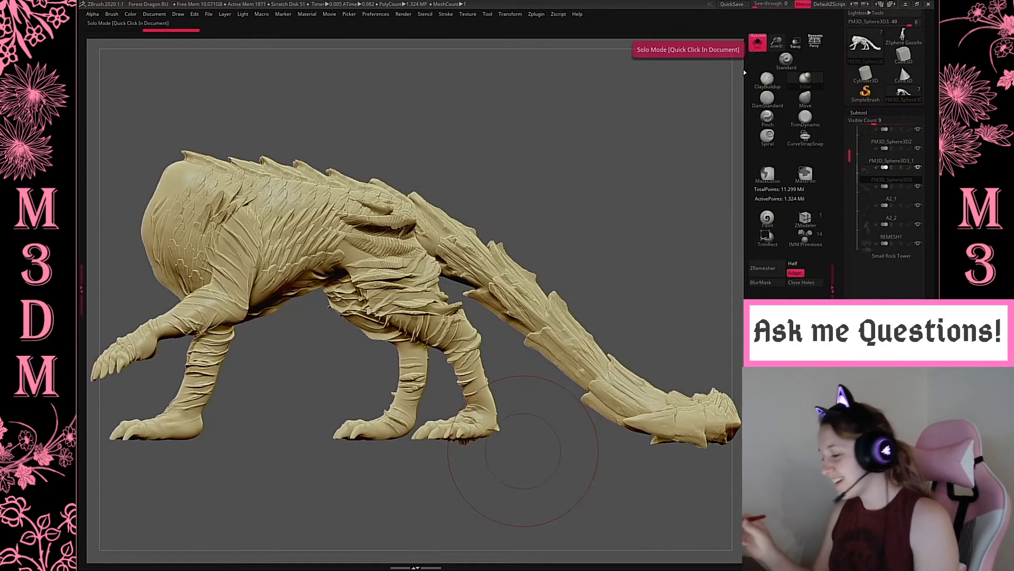
left_click(758, 43)
left_click_drag(624, 241, 738, 310, "alt")
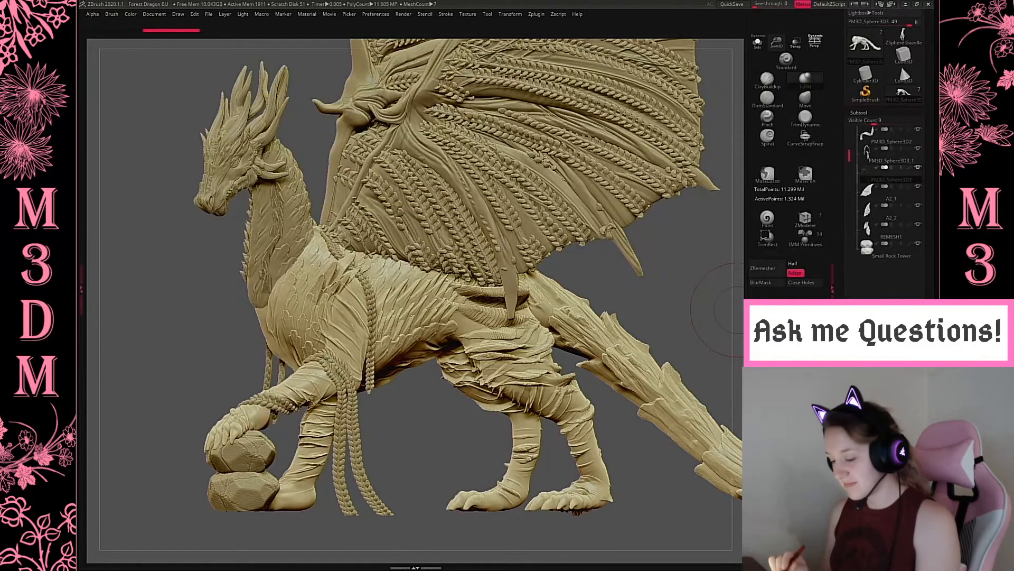
Select the braided shoulder vine subtool and shift its hanging strands slightly toward the front leg with the Move brush.
left_click(281, 404, "alt")
left_click_drag(467, 433, 523, 432)
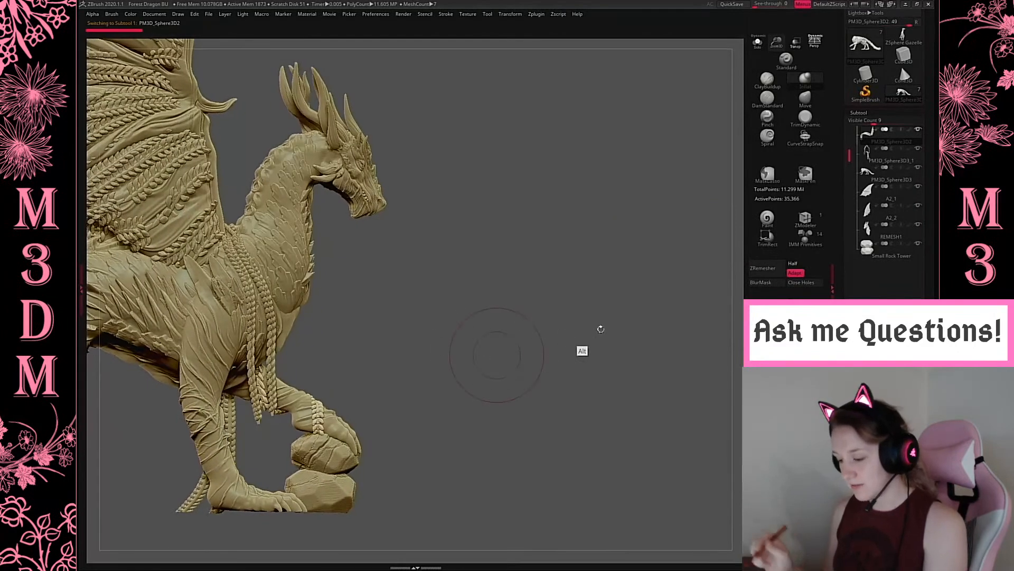
left_click_drag(601, 329, 368, 314, "alt")
left_click(383, 340, "alt")
key("space")
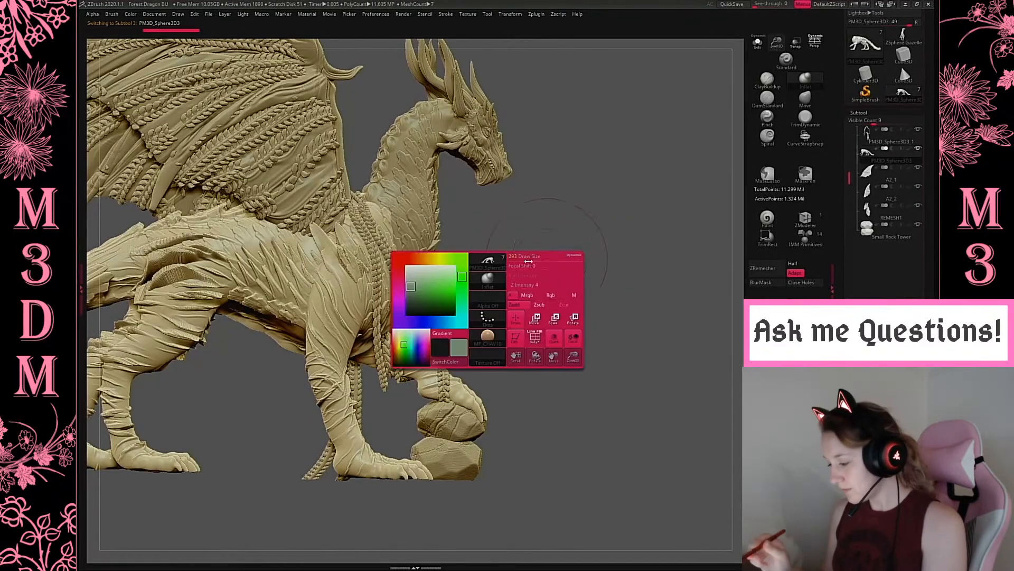
left_click(400, 333, "alt")
key("space")
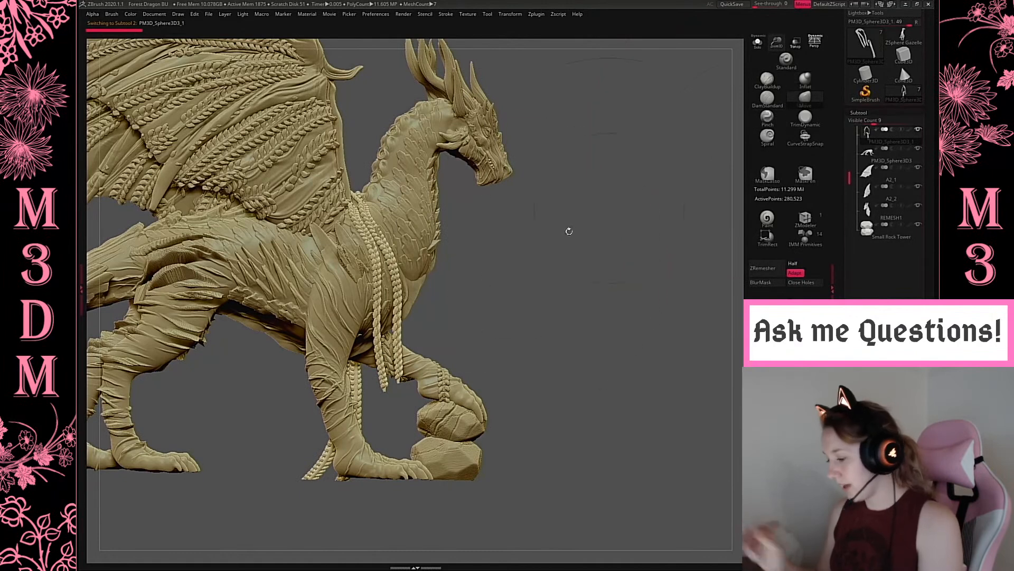
left_click_drag(394, 344, 385, 342)
key("space")
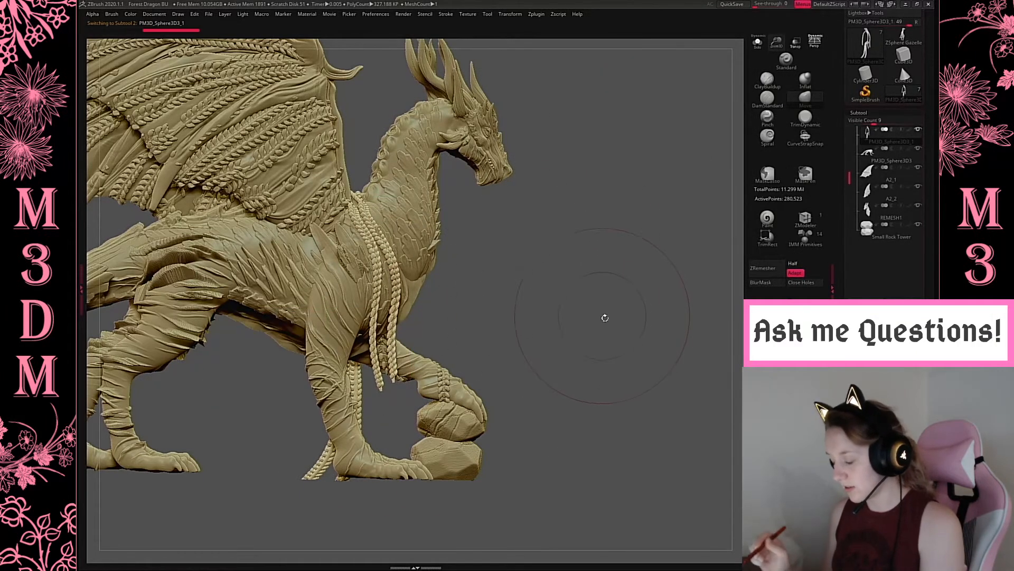
Turn to the dragon's front and isolate the shoulder vine subtool.
left_click_drag(605, 317, 709, 143)
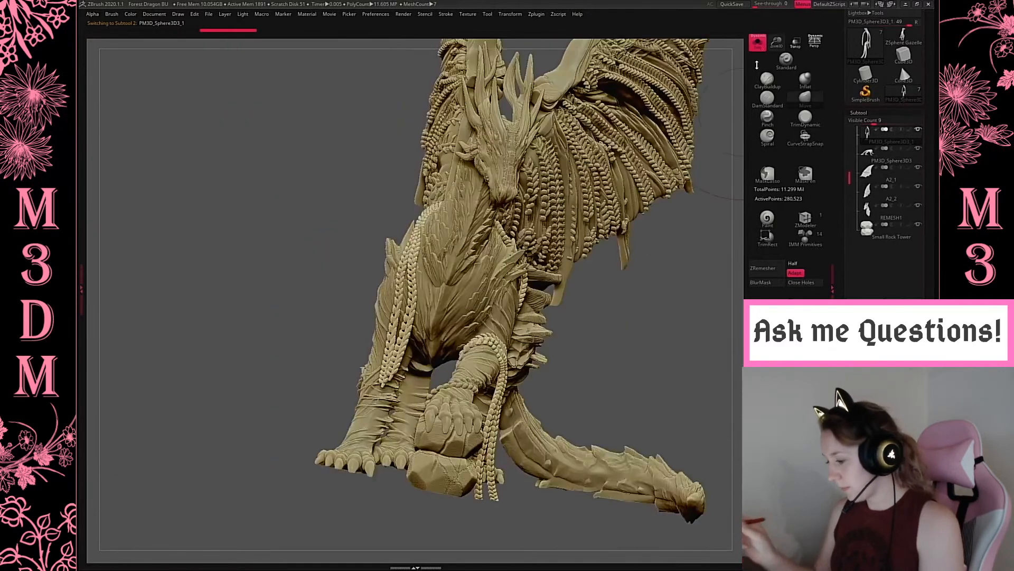
left_click(758, 42)
left_click_drag(542, 156, 425, 509, "ctrl")
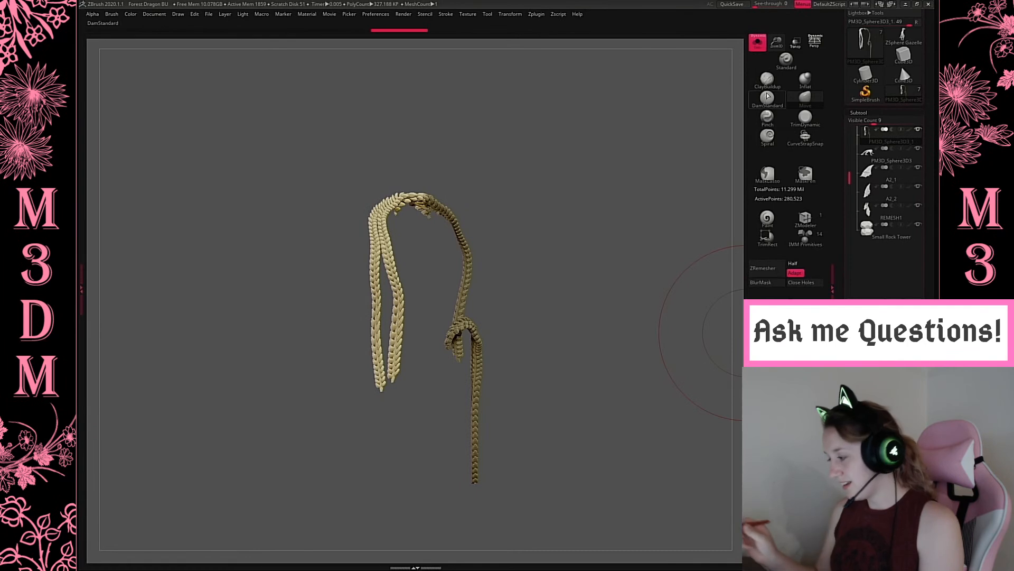
Show the whole dragon again, reduce the Move brush size and nudge the two strands hanging over the near shoulder.
left_click(758, 43)
left_click_drag(668, 273, 623, 241)
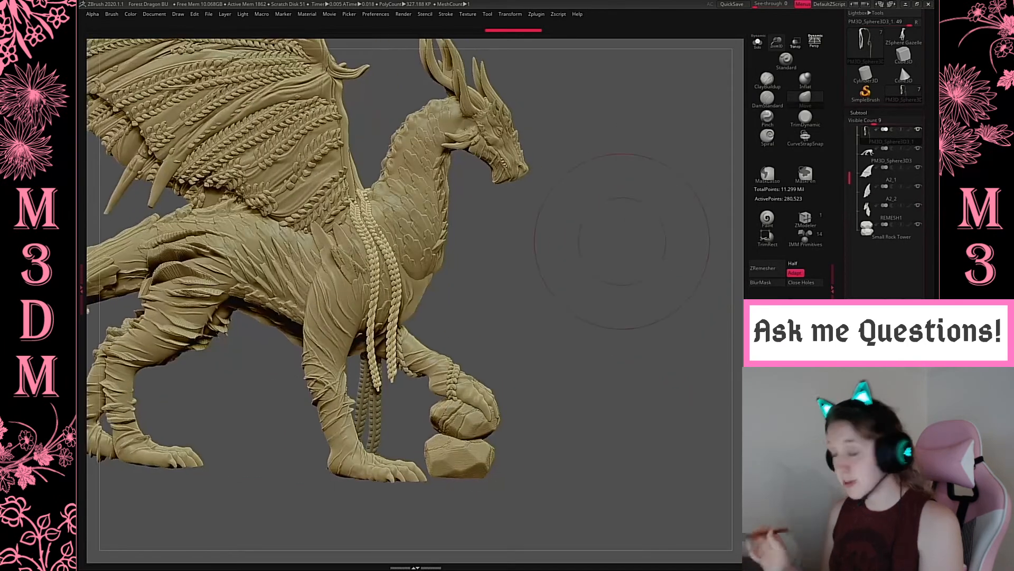
key("space")
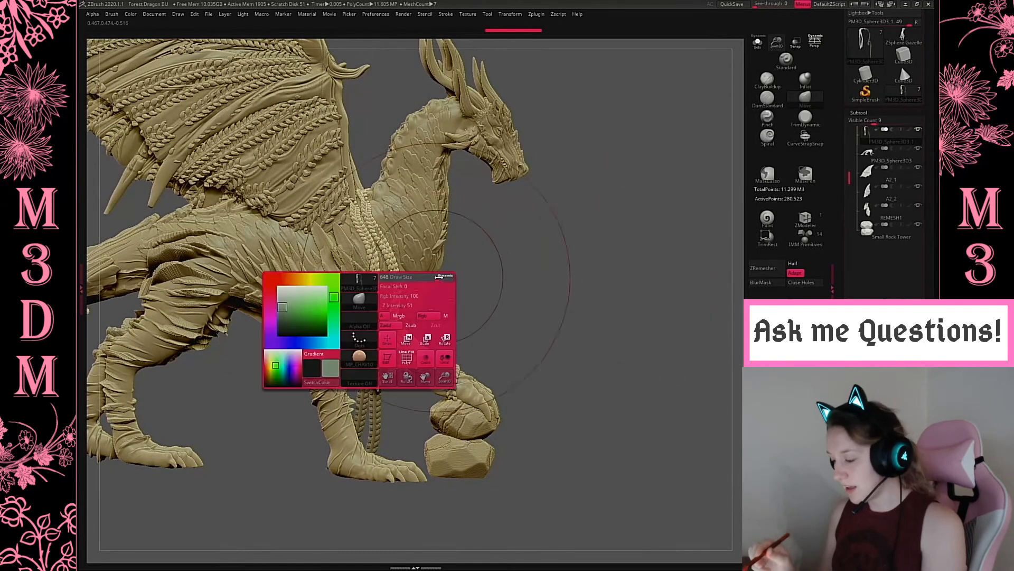
left_click_drag(439, 277, 383, 295)
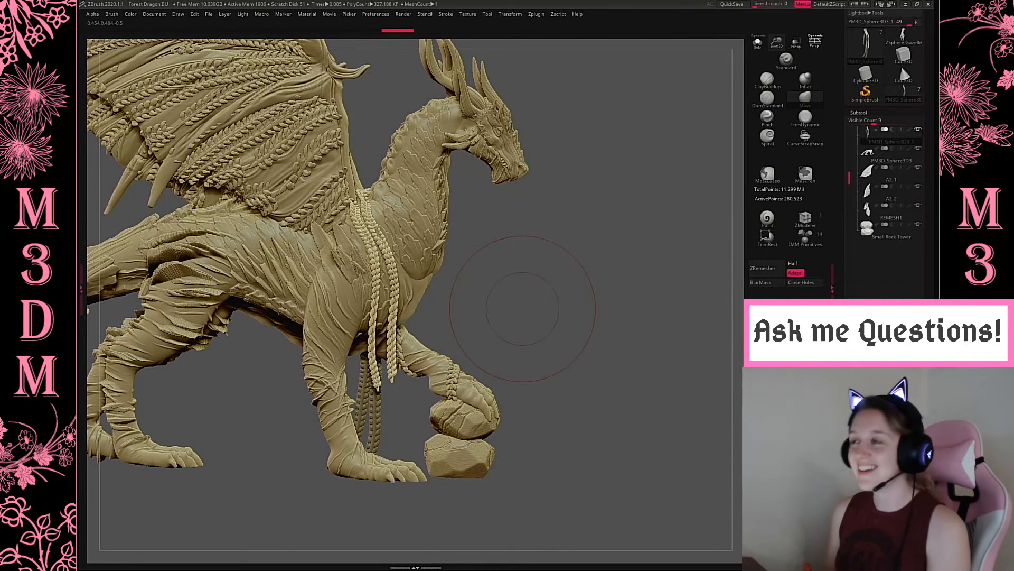
left_click_drag(777, 42, 778, 33)
left_click_drag(396, 334, 393, 338)
mouse_move(391, 388)
left_mouse_down()
mouse_move(374, 389)
mouse_move(381, 381)
left_mouse_up()
Curve the lower ends of the two near-side strands around the front leg with a resized Move brush.
left_click_drag(542, 313, 350, 350)
left_click_drag(368, 328, 355, 346)
key("space")
left_click_drag(328, 411, 318, 411)
left_click_drag(388, 311, 391, 267)
mouse_move(579, 295)
left_mouse_down()
mouse_move(550, 284)
mouse_move(571, 289)
mouse_move(528, 317)
mouse_move(460, 391)
mouse_move(394, 365)
left_mouse_up()
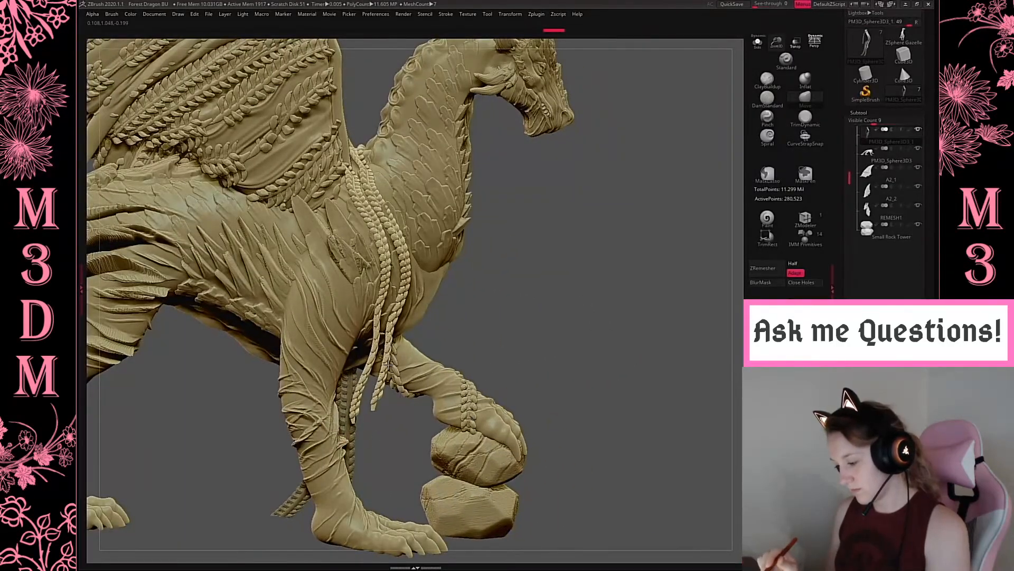
Step back and forward through the undo history to remove the last bends from the near-side vine strands.
key("ctrl+z")
key("ctrl+z")
key("ctrl+z")
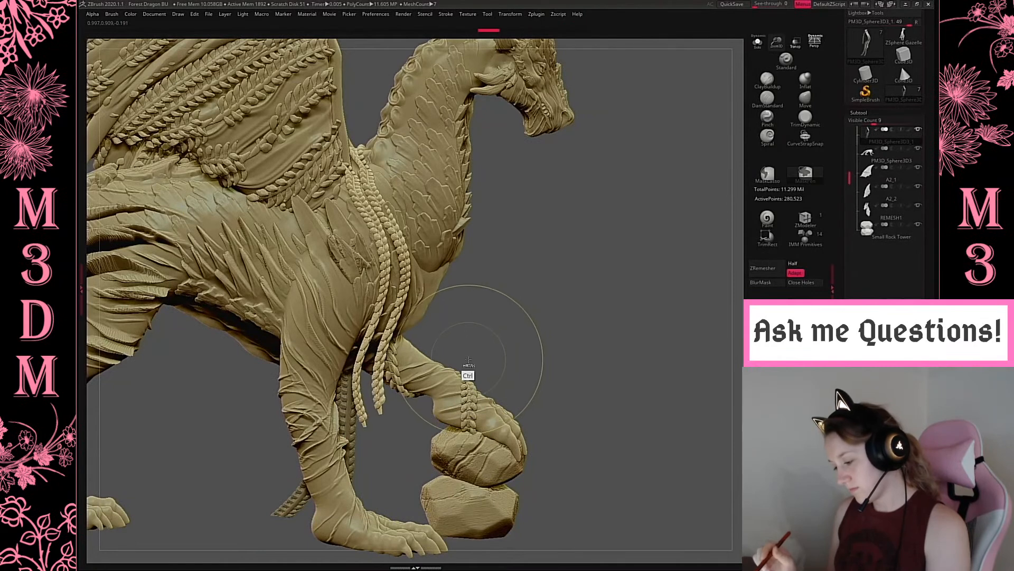
key("ctrl+z")
key("ctrl+z")
key("ctrl+z")
key("ctrl+z")
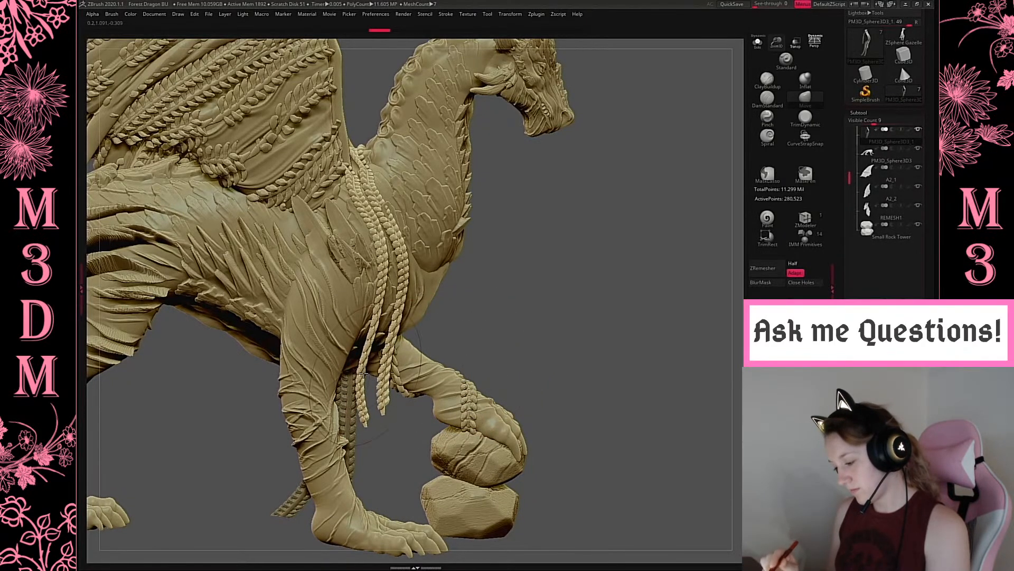
key("ctrl+shift+z")
key("ctrl+shift+z")
key("ctrl+shift+z")
key("ctrl+shift+z")
key("ctrl+shift+z")
key("ctrl+shift+z")
key("ctrl+shift+z")
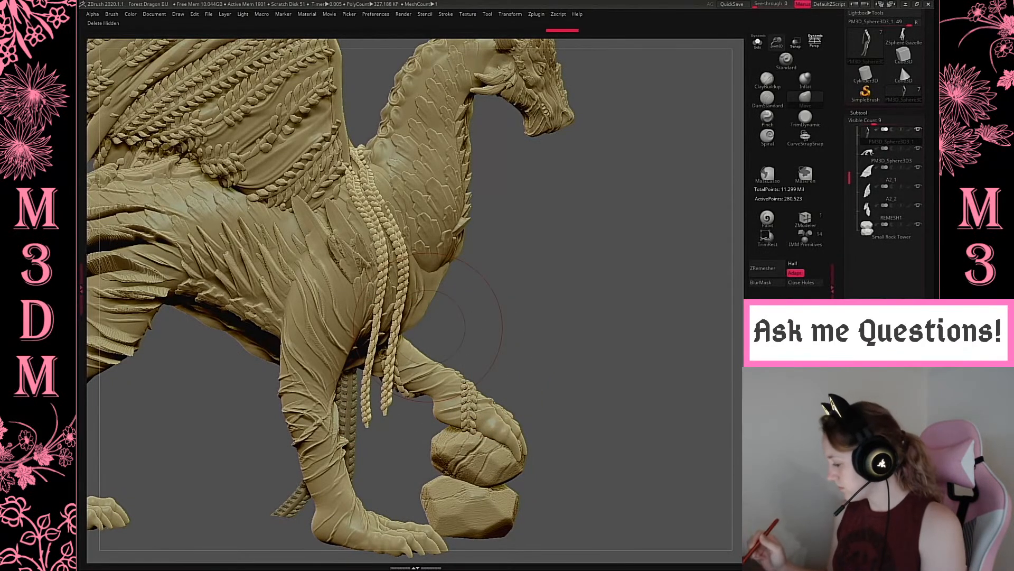
Resize the Move brush and make small adjustments to the near-side vine strands where they hang beside the front leg.
key("space")
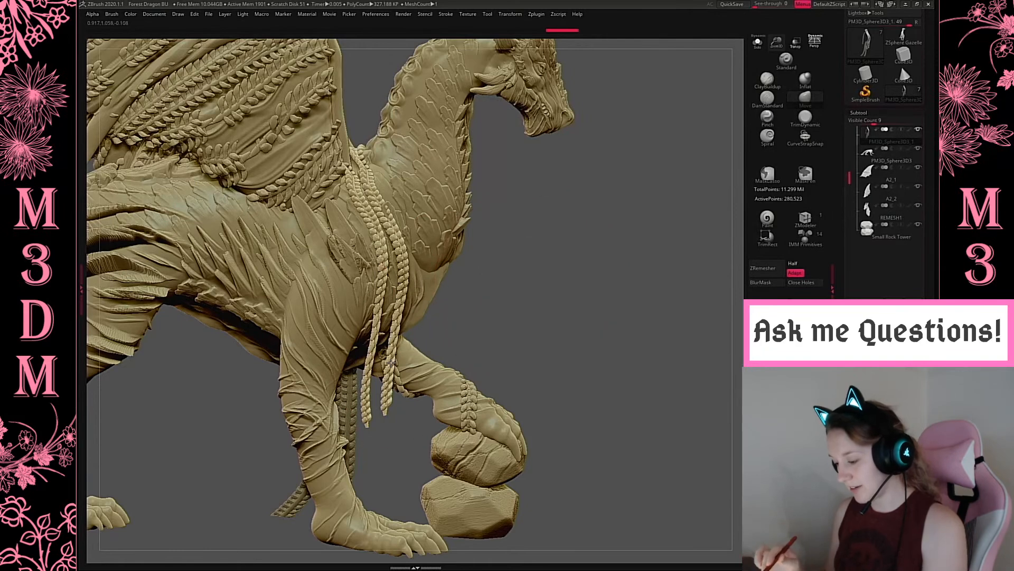
left_click(391, 362, "ctrl")
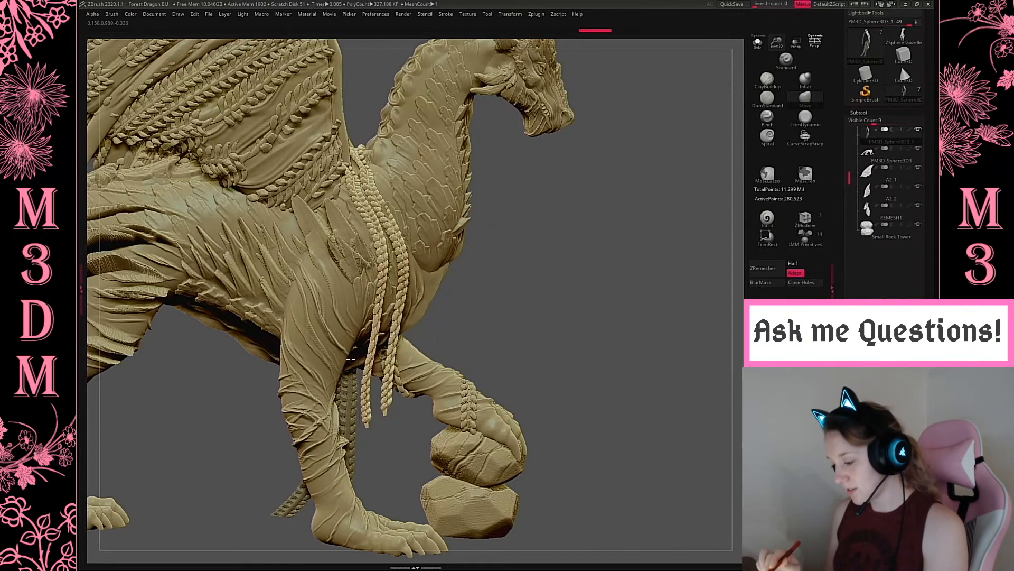
left_click_drag(351, 358, 365, 293, "alt")
left_click_drag(360, 422, 354, 394, "alt")
Adjust the vine ends from beneath the dragon near the chest and raised foreleg, undoing the last two strokes.
mouse_move(605, 304)
left_mouse_down()
mouse_move(585, 297)
mouse_move(545, 407)
mouse_move(636, 465)
mouse_move(634, 388)
mouse_move(615, 328)
mouse_move(597, 317)
left_mouse_up()
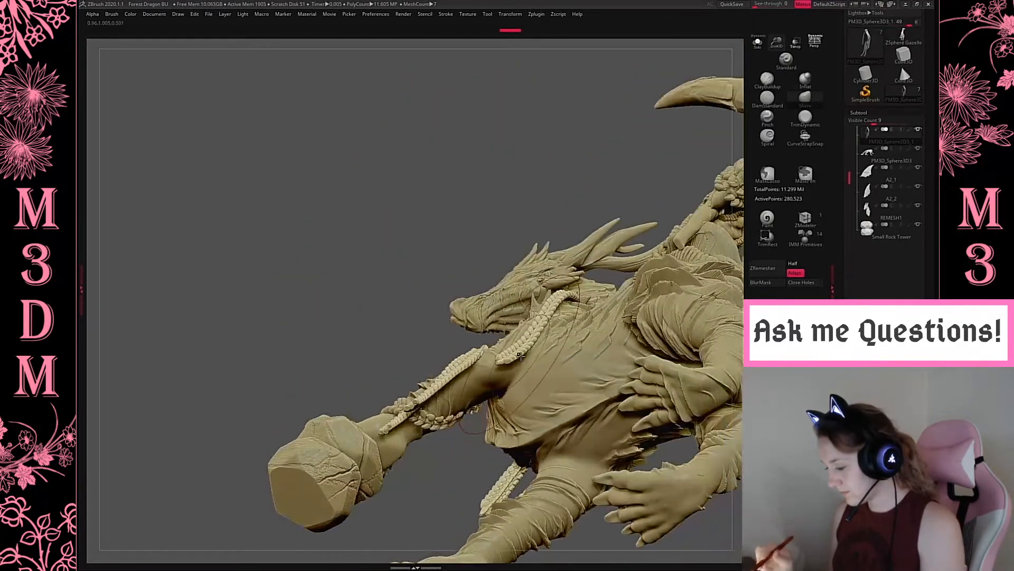
left_click_drag(521, 356, 520, 366)
left_click_drag(447, 392, 438, 408)
mouse_move(426, 397)
left_mouse_down()
mouse_move(434, 406)
mouse_move(401, 438)
left_mouse_up()
key("ctrl+z")
key("ctrl+z")
Nudge the single vine strand hanging behind the raised foreleg on the dragon's other side.
left_click_drag(463, 508, 559, 502)
left_click_drag(425, 220, 420, 228)
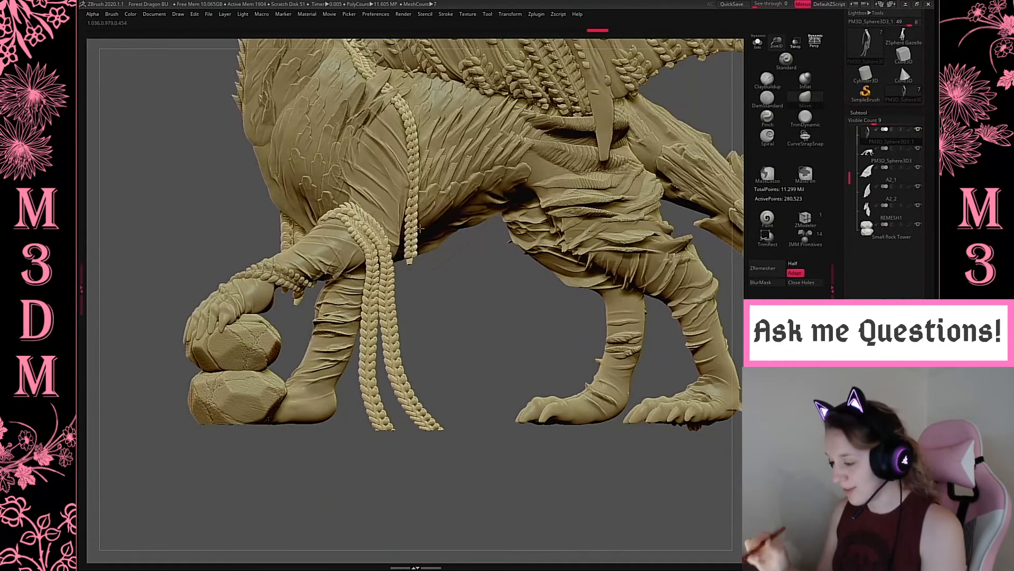
key("f")
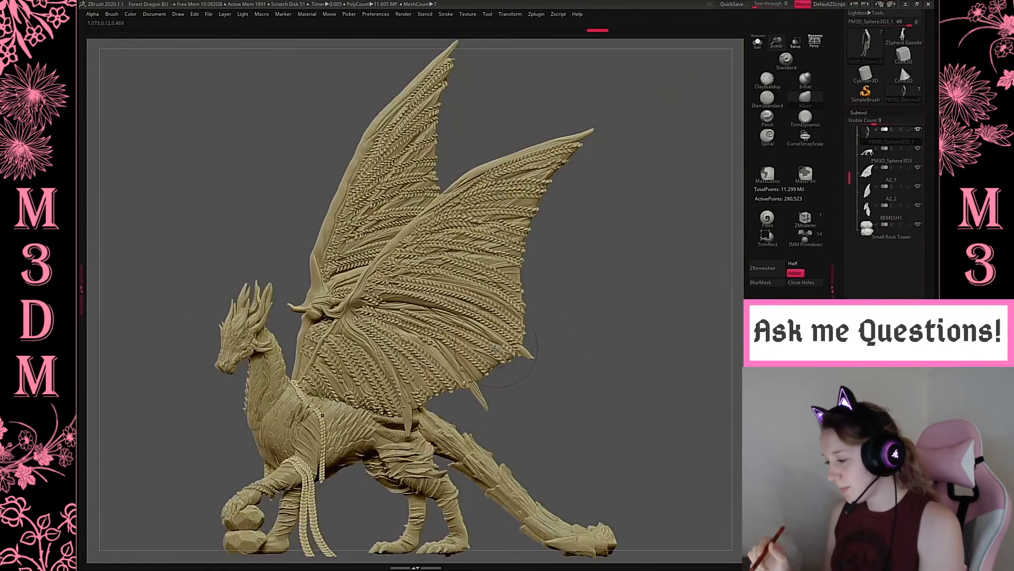
left_click_drag(600, 356, 652, 308)
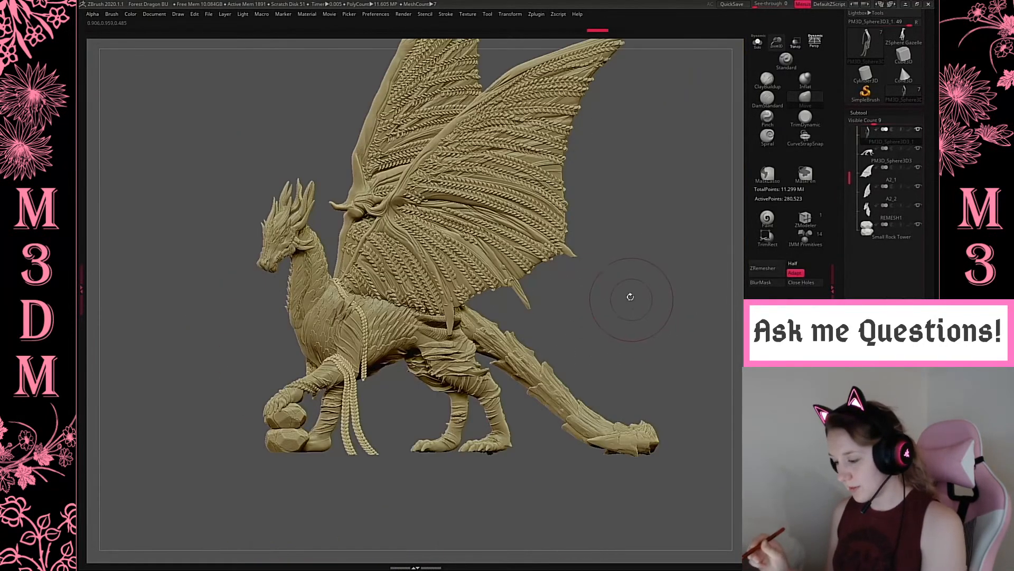
Merge the visible subtools into a new tool and switch to the merged dragon.
key("space")
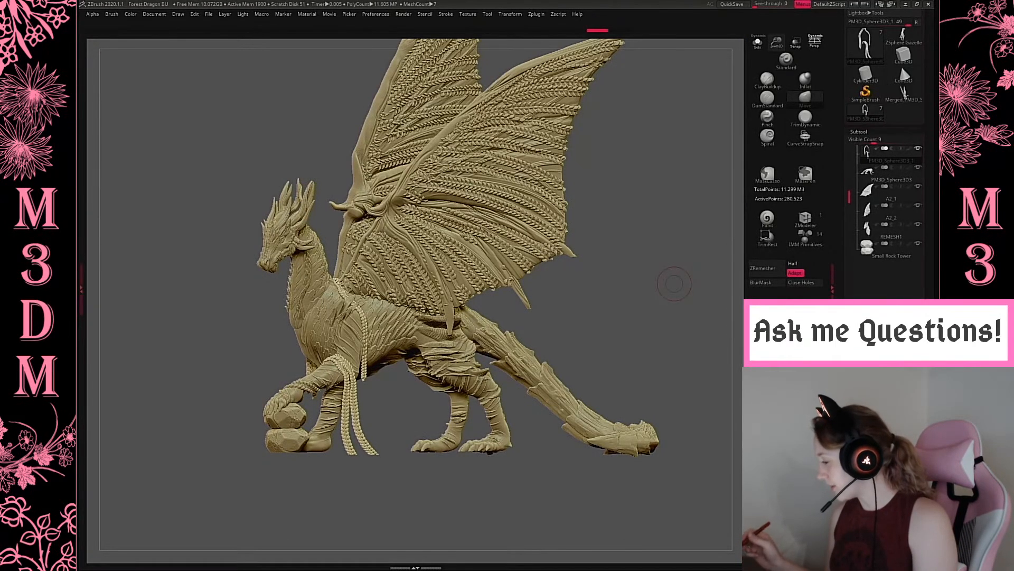
left_click(904, 161)
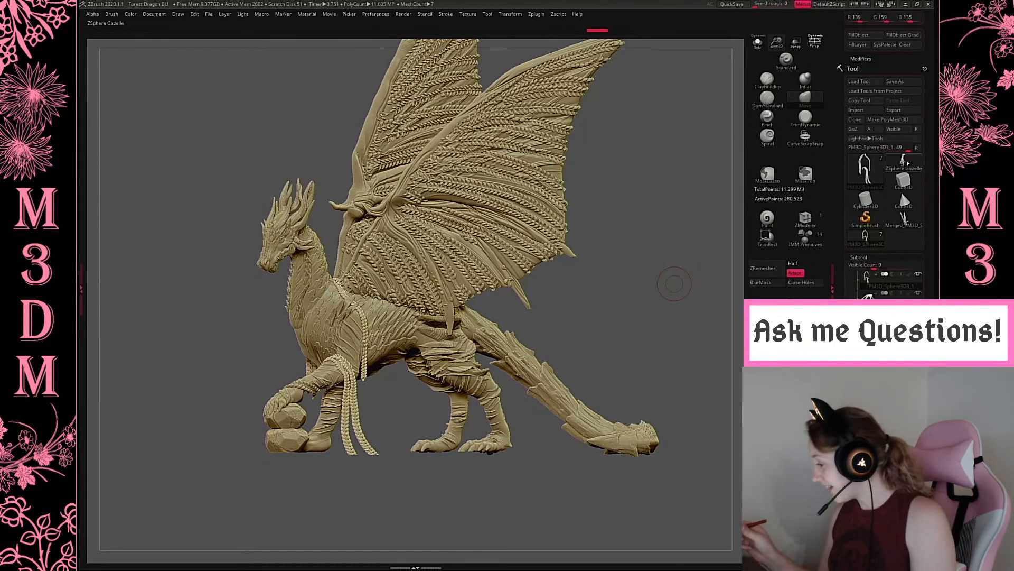
left_click(867, 172)
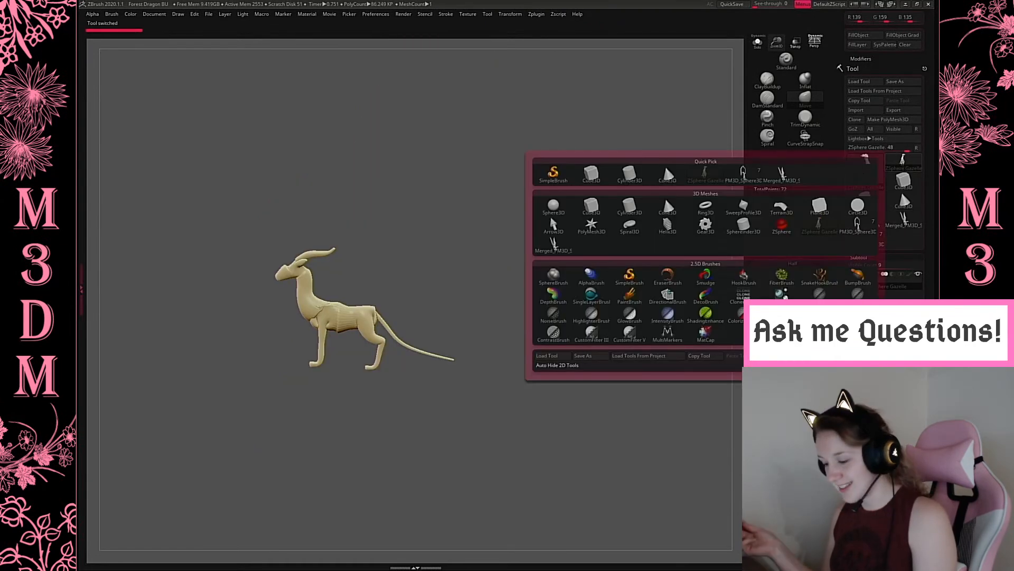
left_click(866, 238)
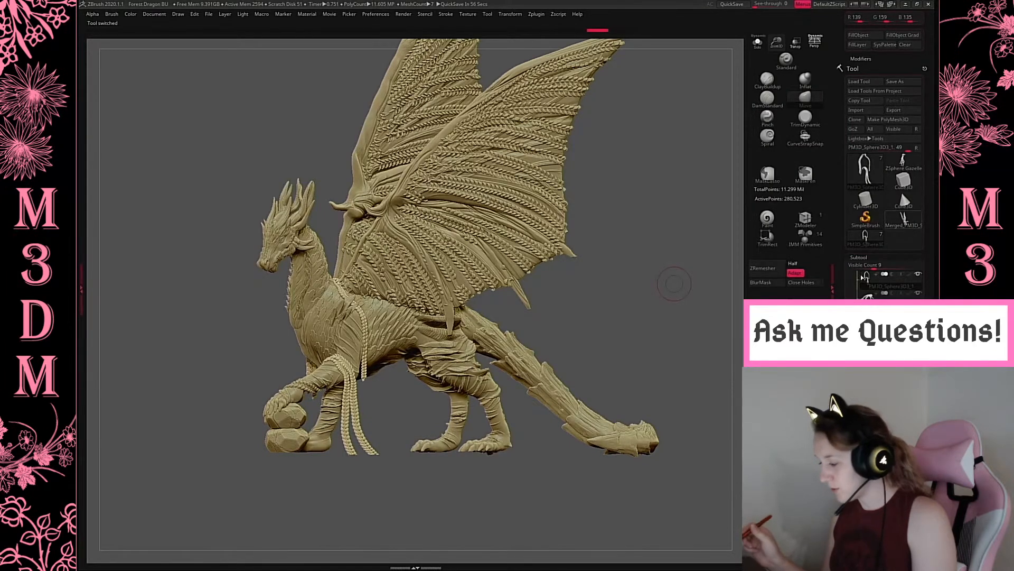
left_click(903, 219)
Duplicate the merged dragon subtool and rename the two copies Remesh and OG.
left_click_drag(776, 43, 774, 66)
left_click_drag(707, 334, 660, 311, "alt")
left_click(707, 335, "alt")
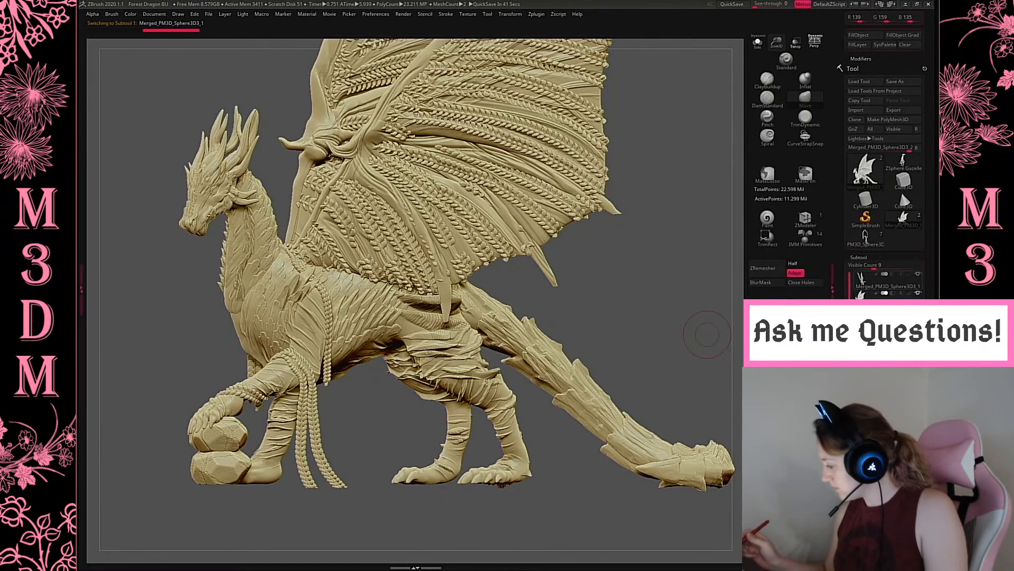
key("Up")
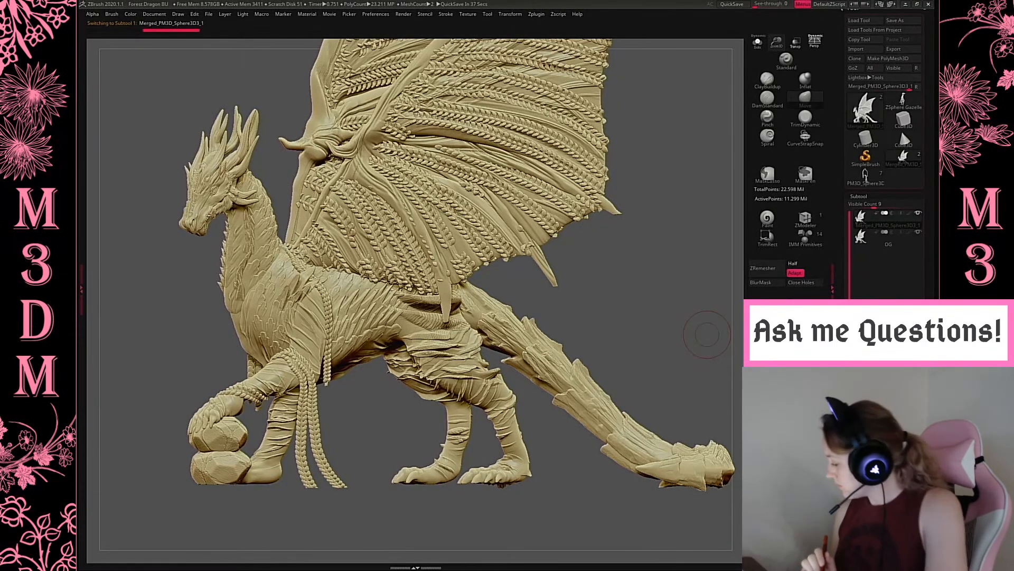
key("Return")
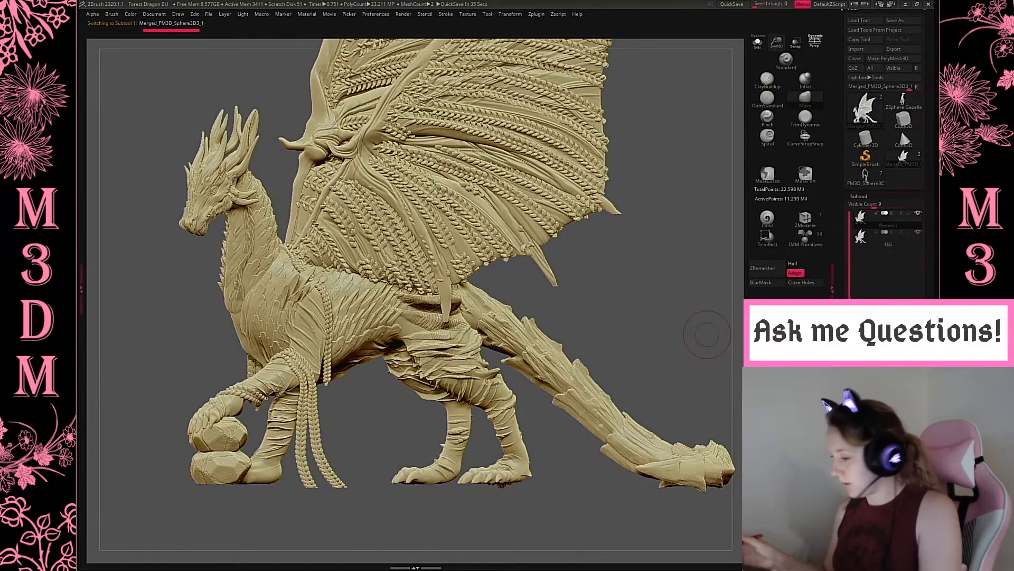
Isolate the Remesh subtool, undo its coarse DynaMesh conversion and run DynaMesh again at a higher resolution.
left_click(758, 43)
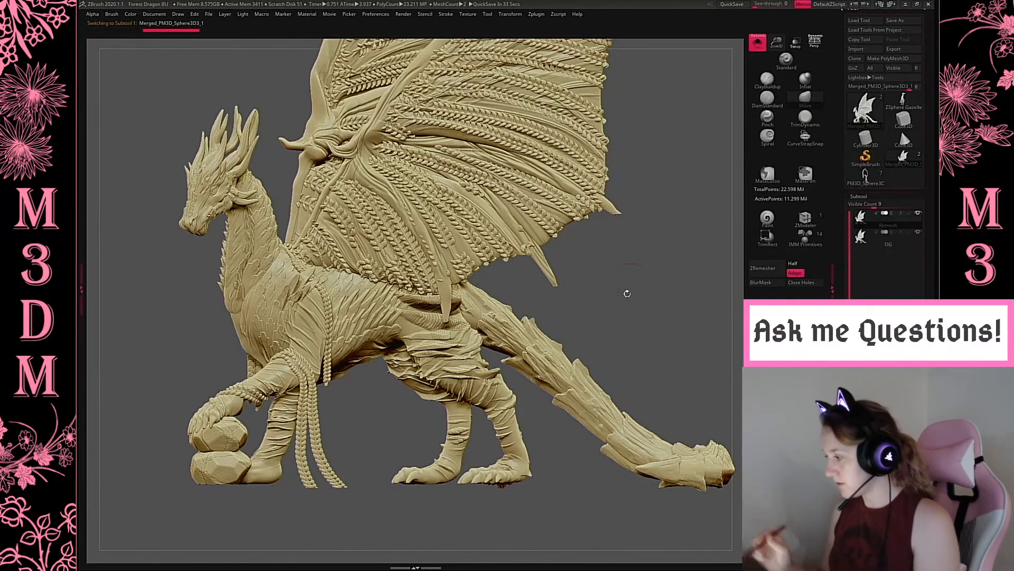
left_click_drag(620, 324, 706, 293, "alt")
left_click(767, 304)
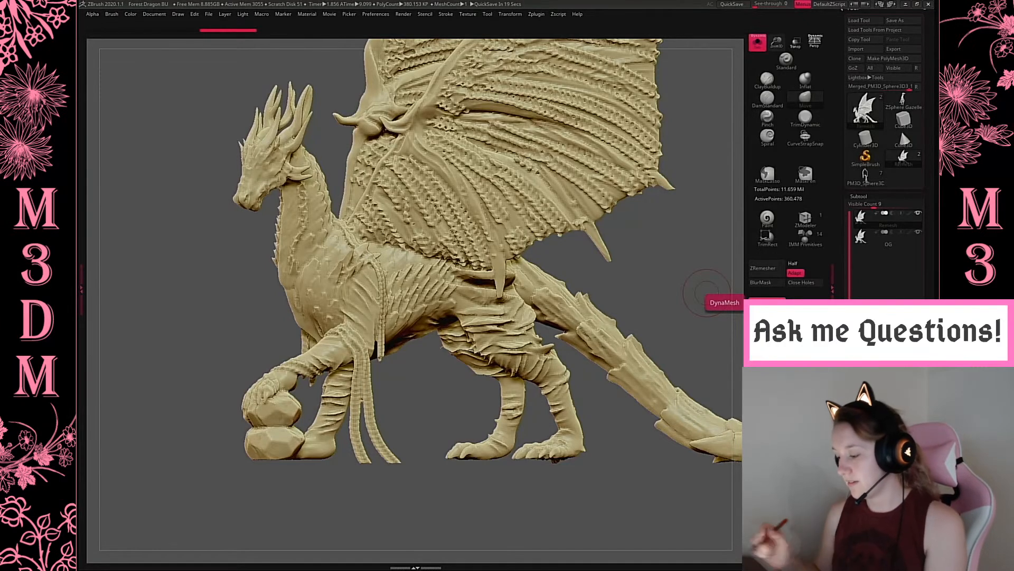
key("ctrl+z")
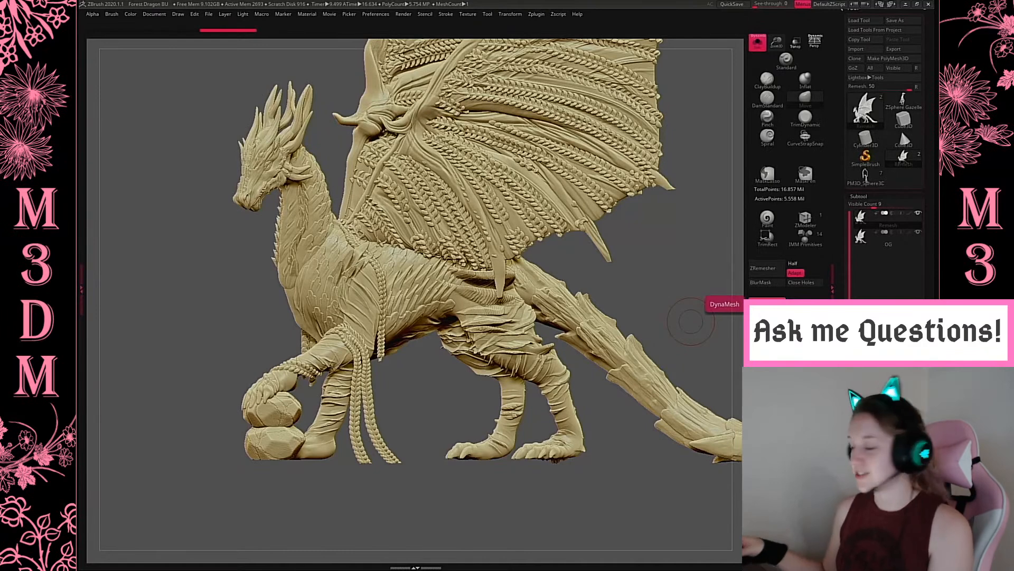
Compare the OG and Remesh subtools, and divide the Remesh mesh once to add a subdivision level.
left_click_drag(657, 260, 584, 305, "alt")
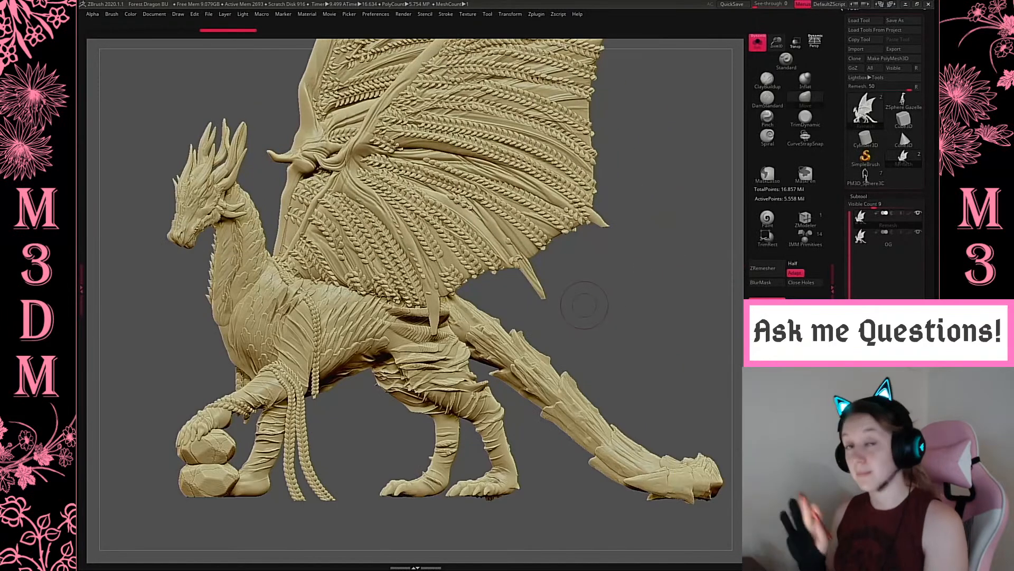
left_click(863, 237)
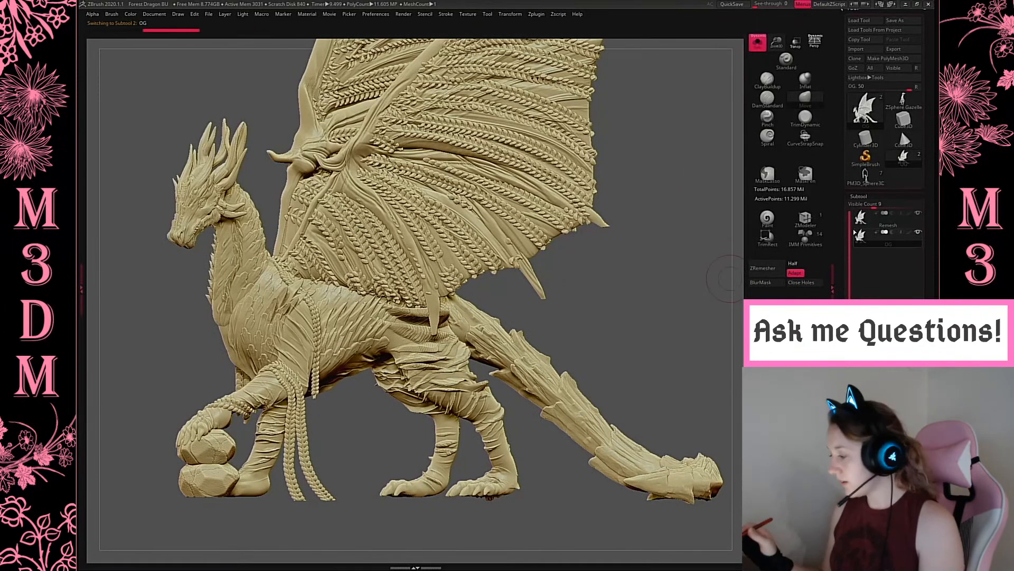
left_click(864, 218)
mouse_move(627, 304)
left_mouse_down("alt")
mouse_move(701, 298)
mouse_move(755, 117)
left_mouse_up("alt")
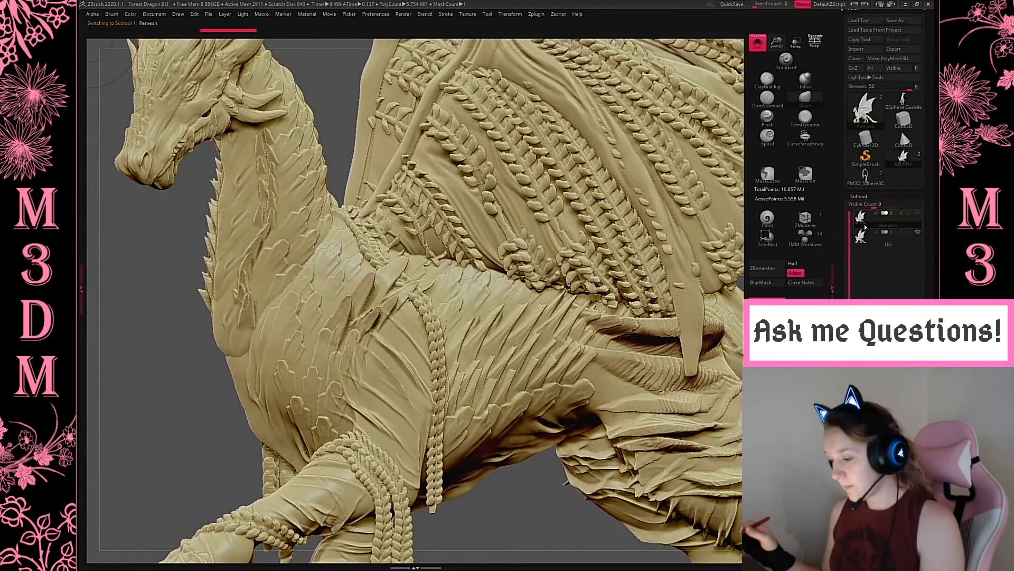
left_click(859, 196)
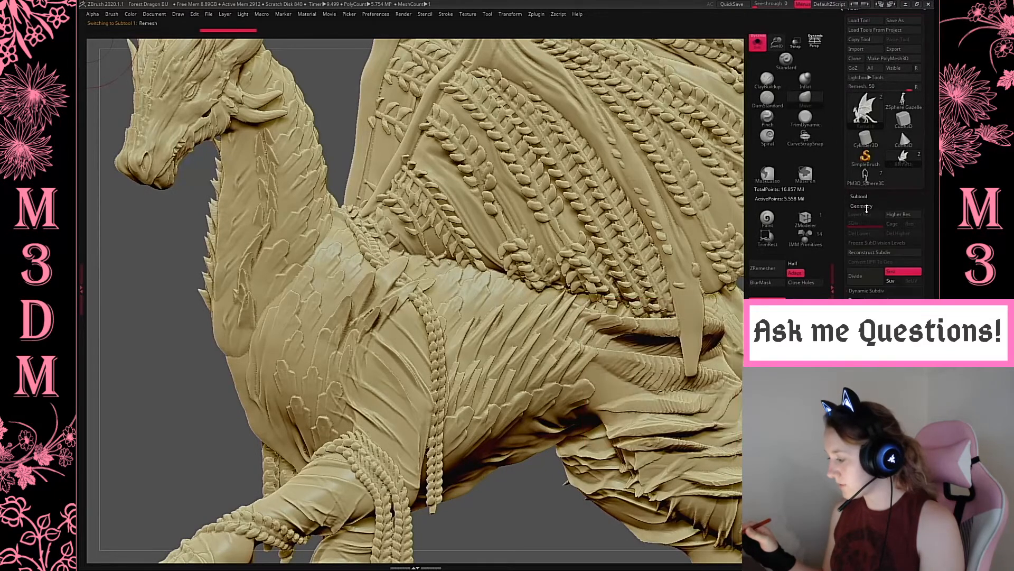
left_click(861, 273)
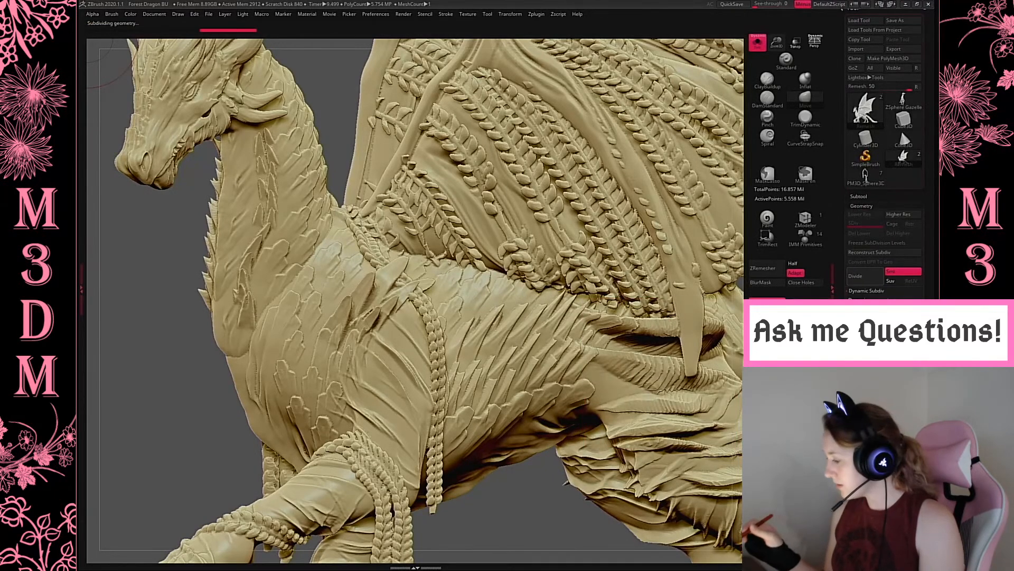
Try to project the OG dragon's detail onto the subdivided Remesh subtool with ProjectAll.
left_click(860, 199)
left_click_drag(930, 287, 926, 169)
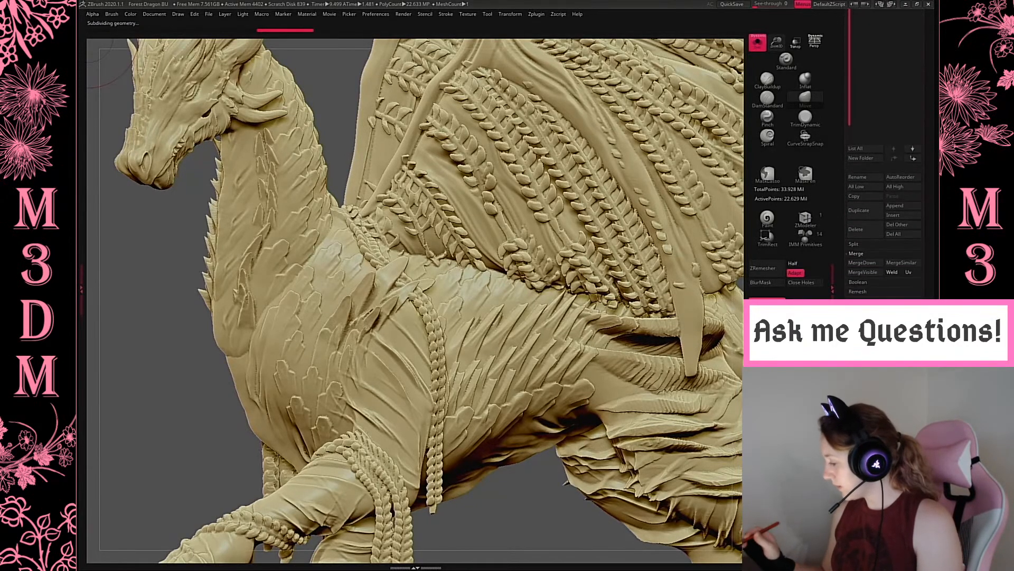
left_click(857, 301)
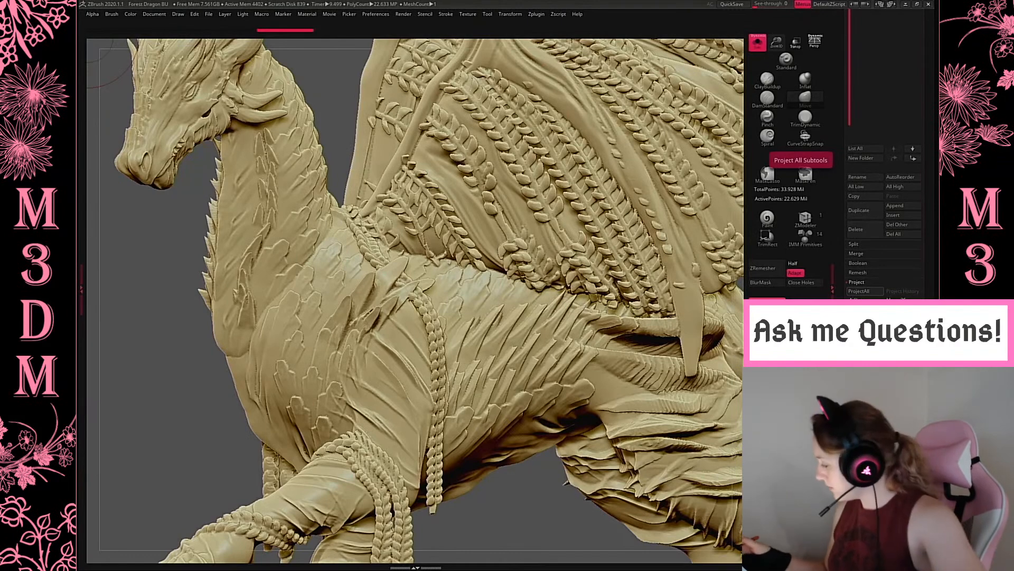
left_click_drag(846, 291, 846, 385)
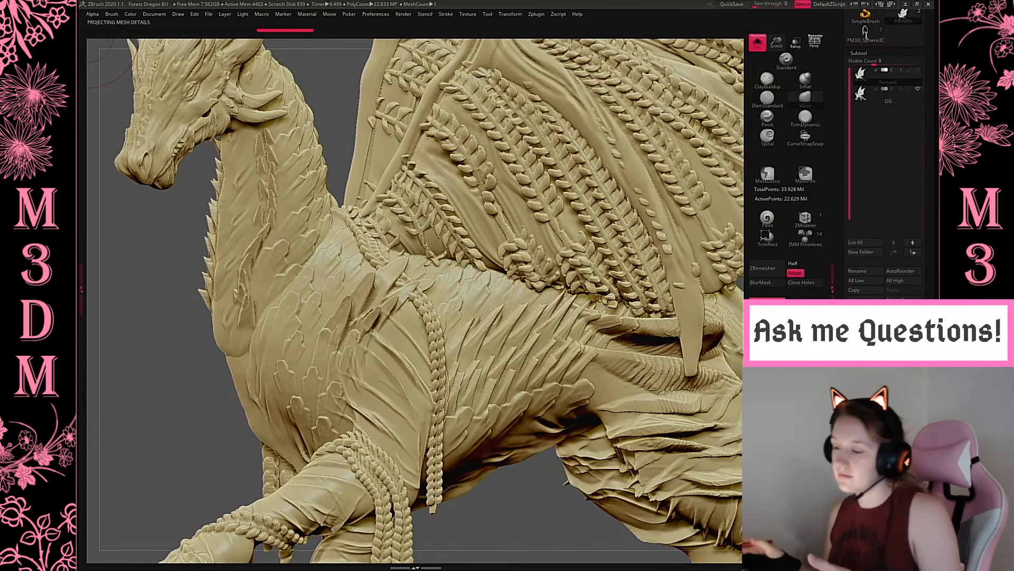
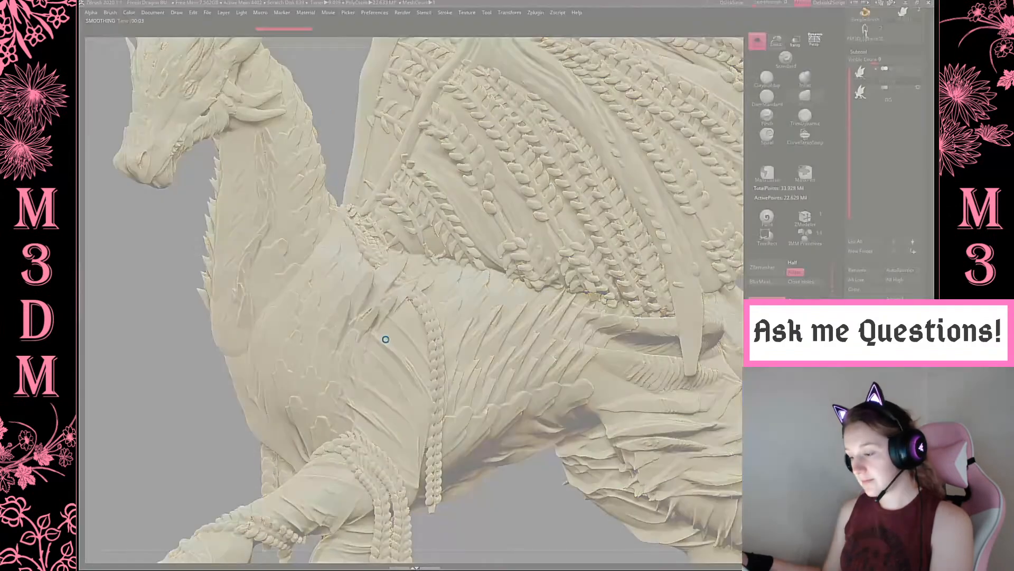
Give the unresponsive ZBrush more time to respond, and force it to close.
left_click(416, 288)
left_click(481, 312)
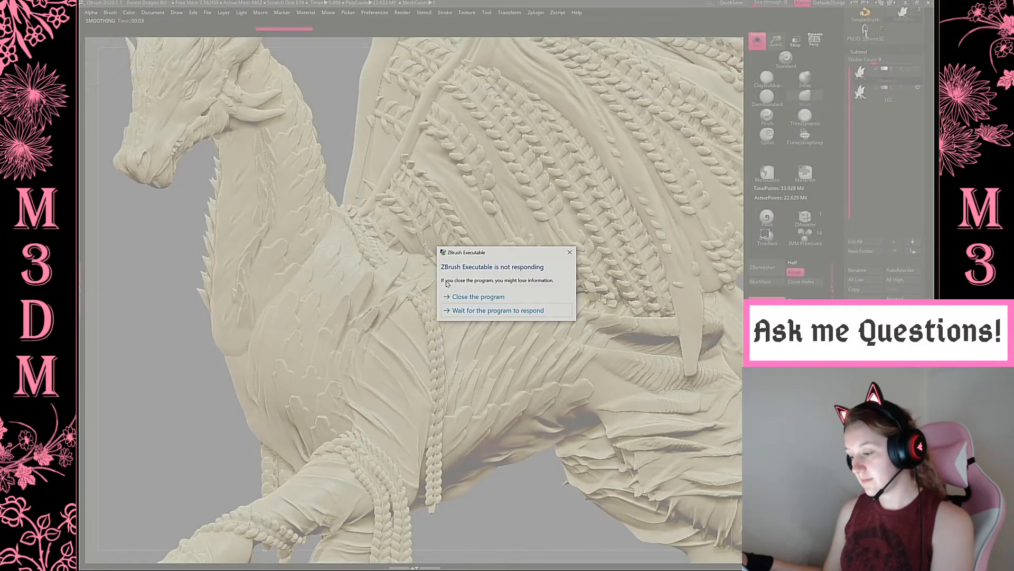
left_click(471, 312)
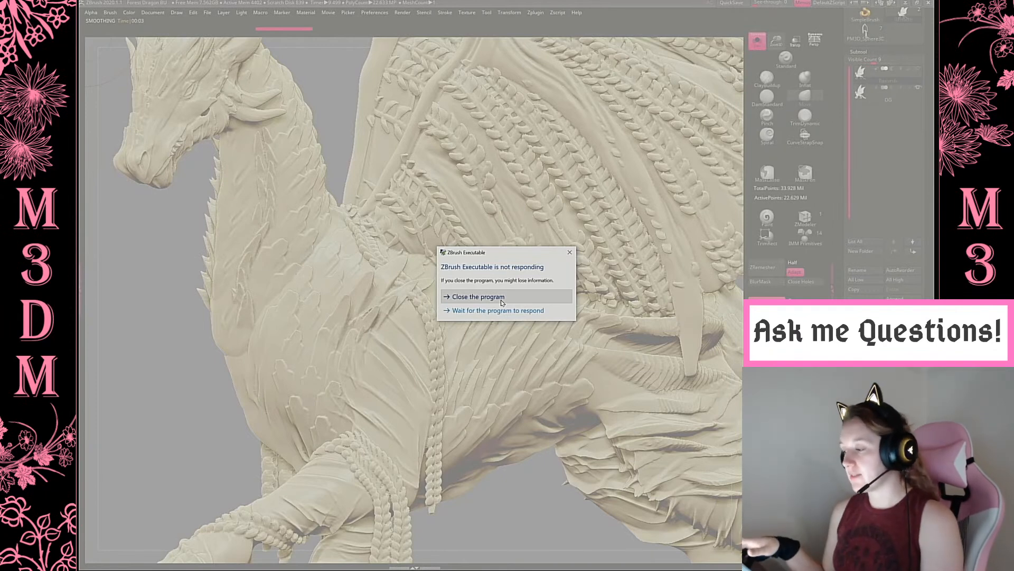
left_click(501, 300)
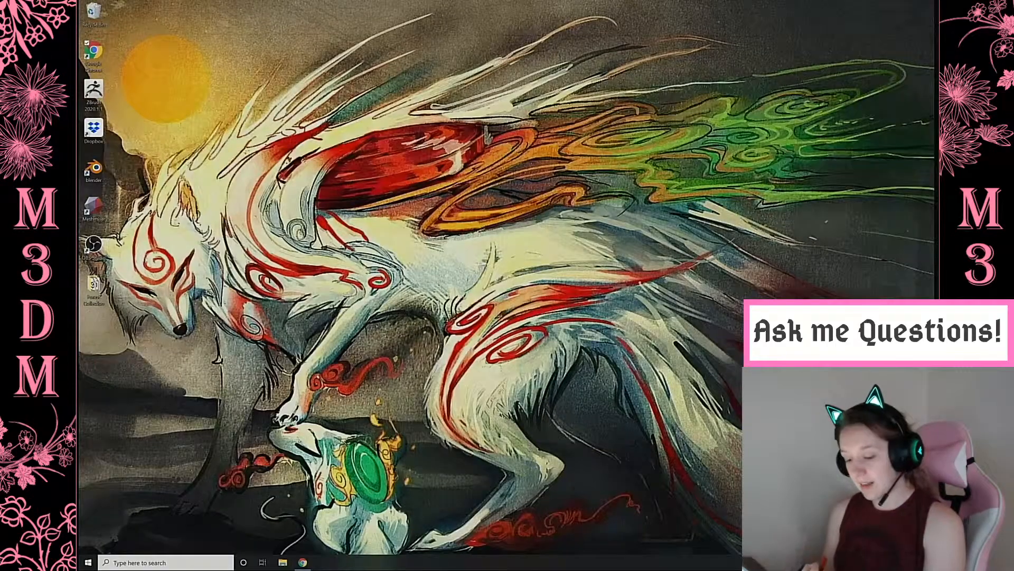
Relaunch ZBrush 2020.1.1 and dismiss the note about the abnormally terminated session.
left_click(156, 563)
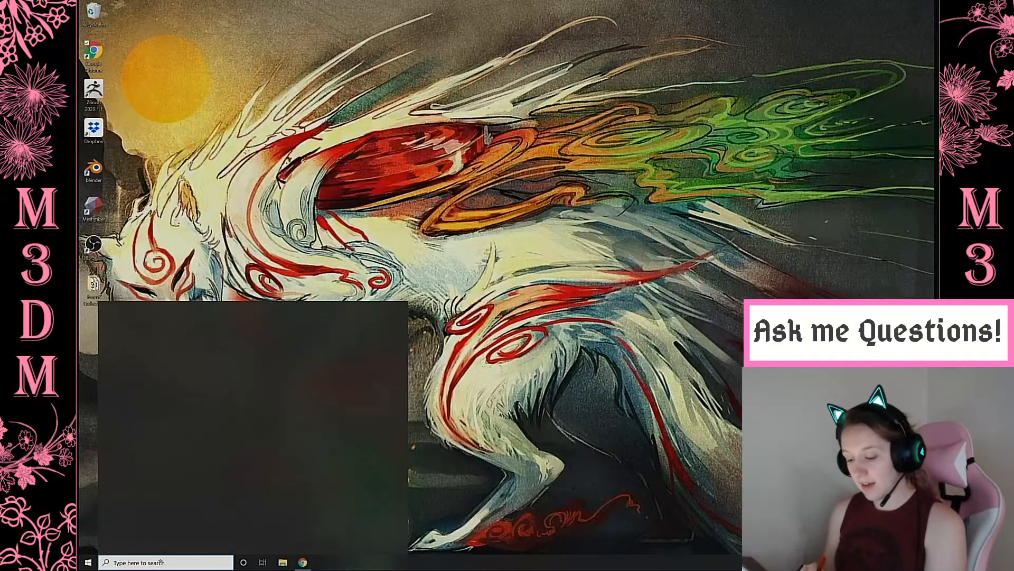
type("z")
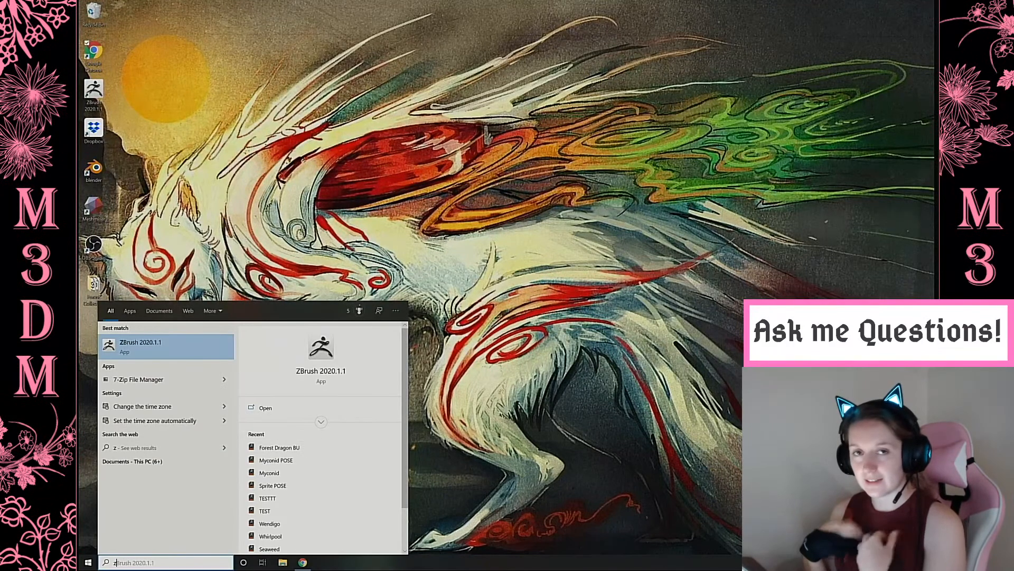
key("Return")
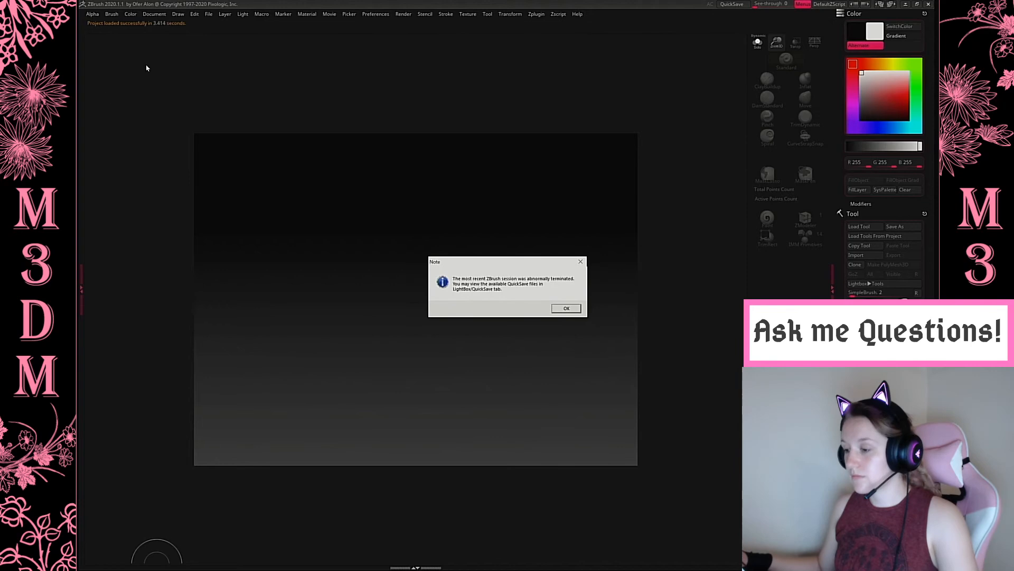
left_click(567, 309)
Open the Forest Dragon BU project from the Forest Dragon folder without saving the current changes.
left_click(210, 14)
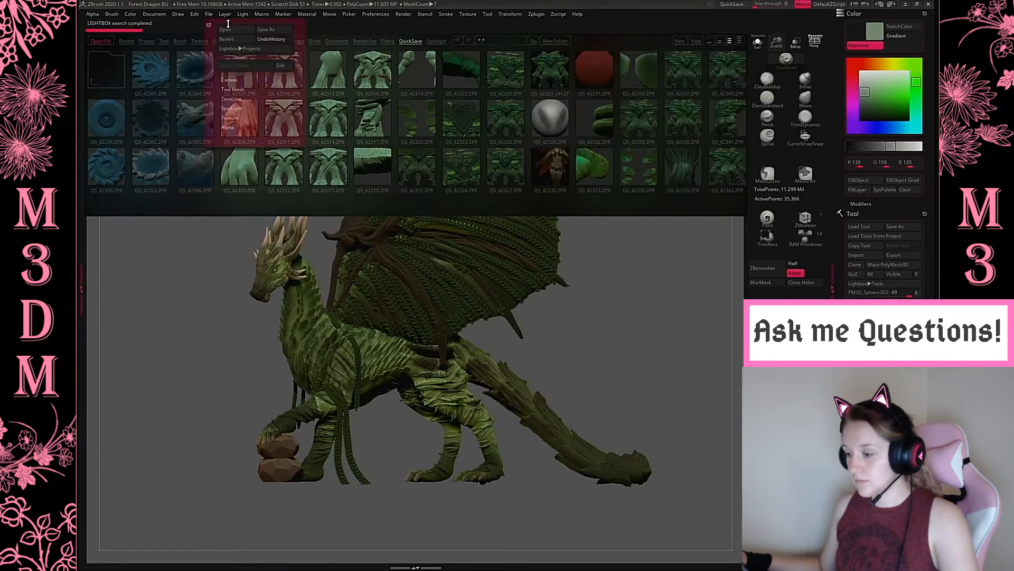
left_click(226, 30)
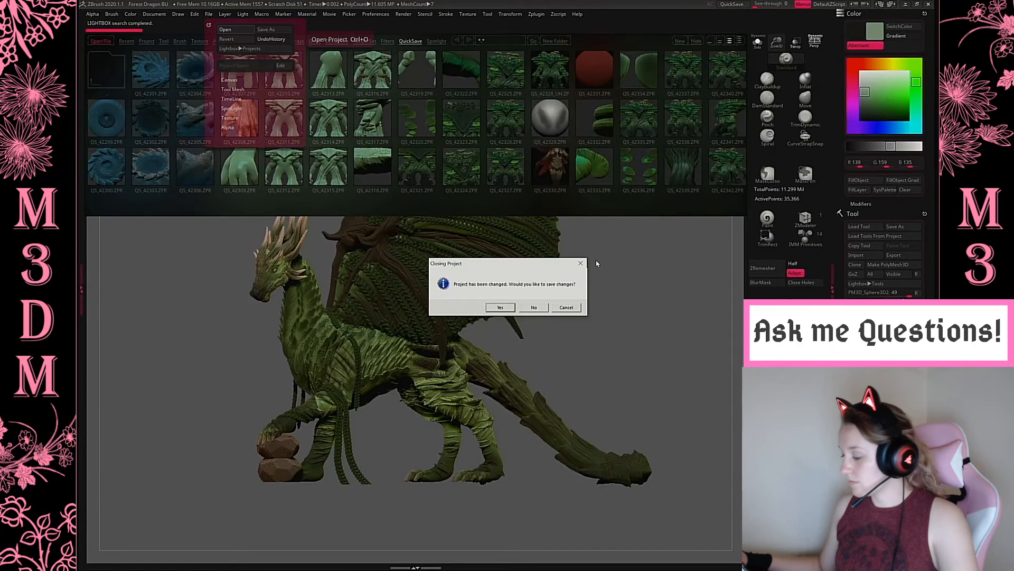
left_click(532, 306)
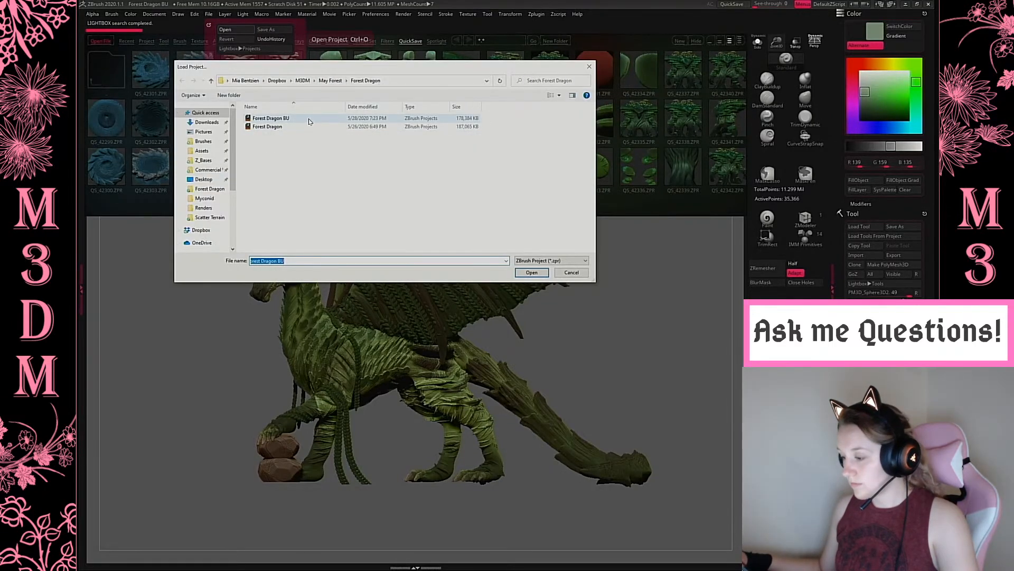
double_click(309, 118)
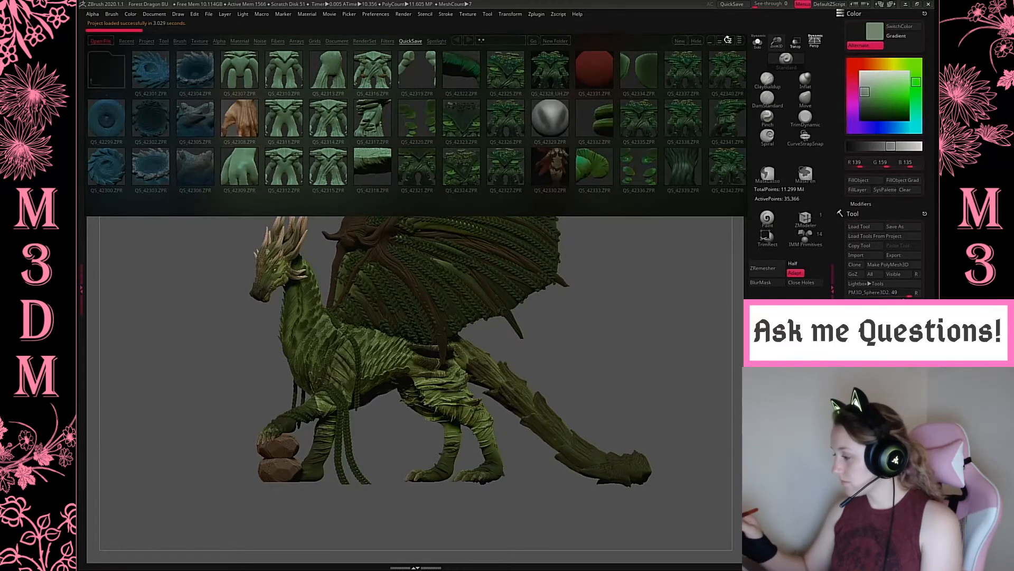
Close LightBox, select the PM3D_Sphere3D3 subtool and switch off polypaint on all subtools to examine the dragon's sculpted detail.
left_click(696, 41)
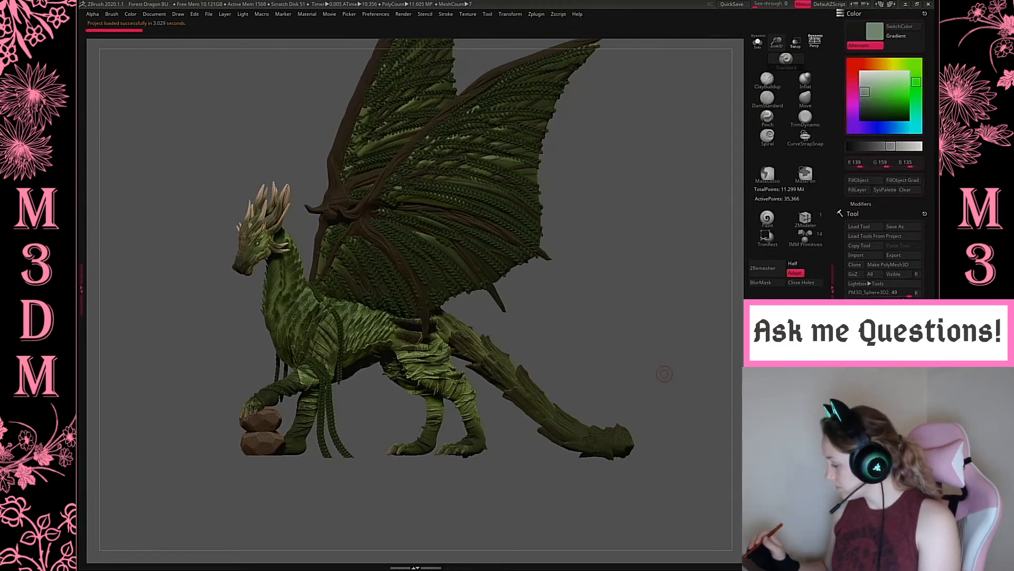
scroll(883, 153, "down", 3)
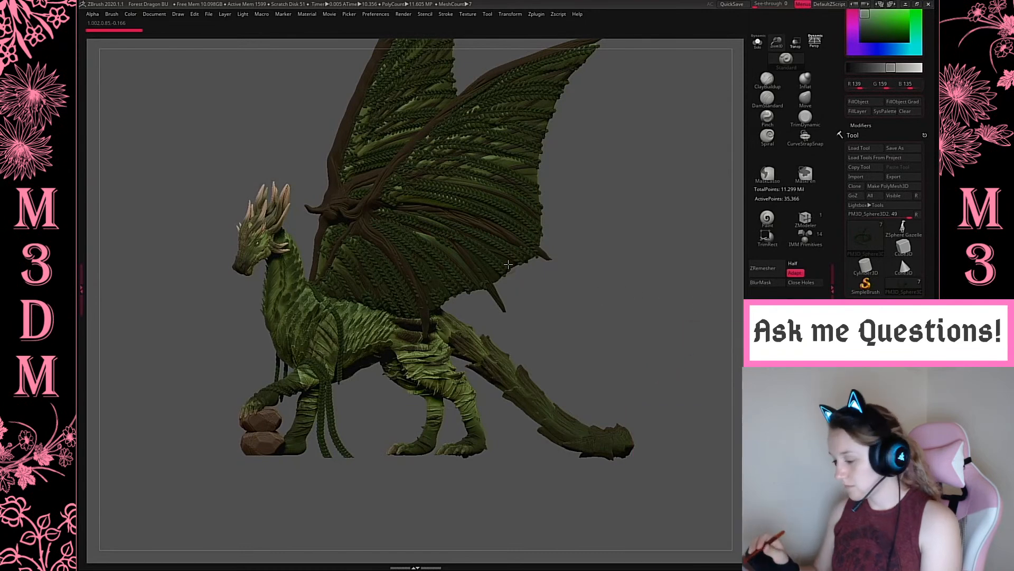
scroll(882, 154, "down", 2)
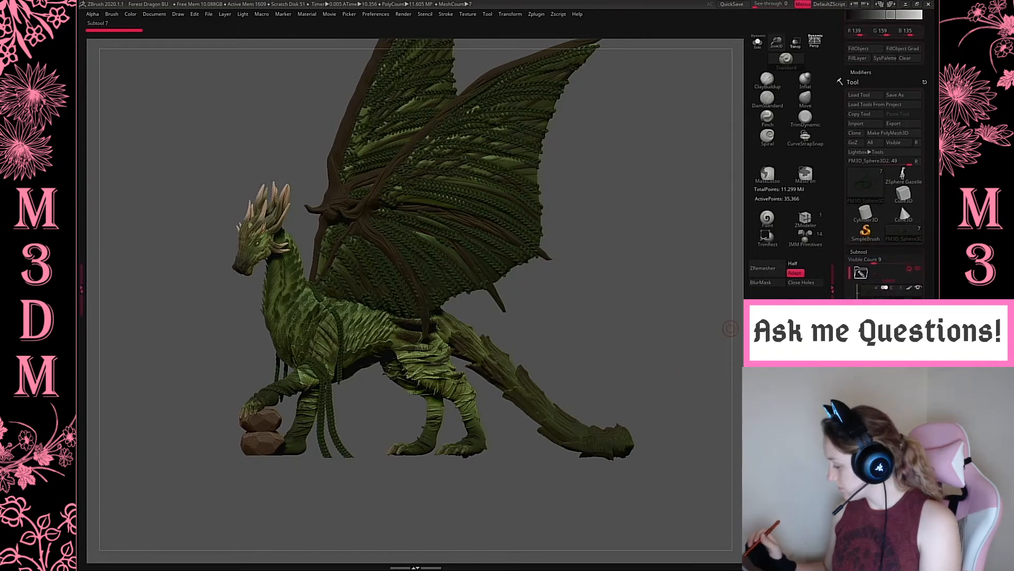
scroll(883, 153, "down", 2)
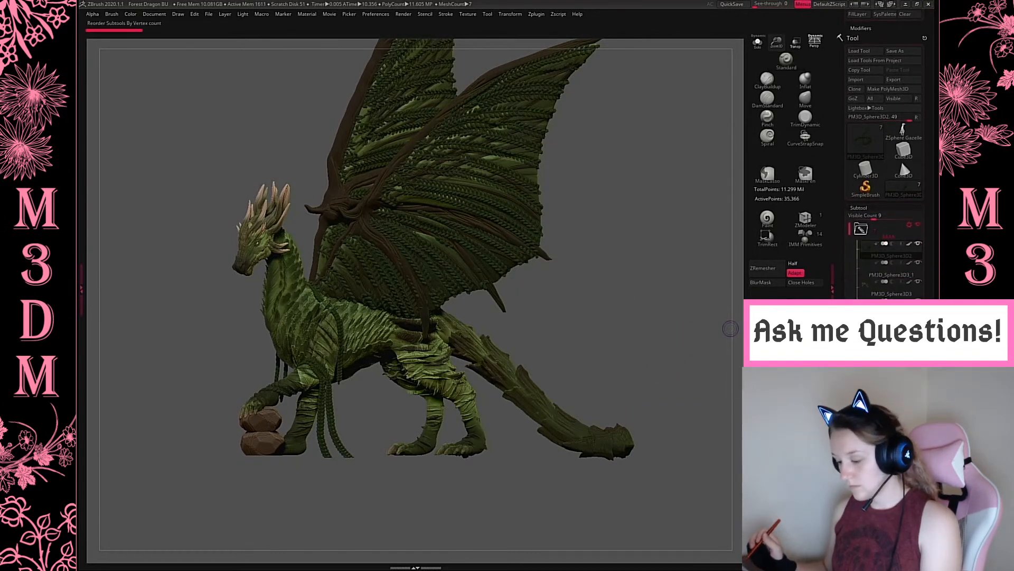
left_click(389, 343, "alt")
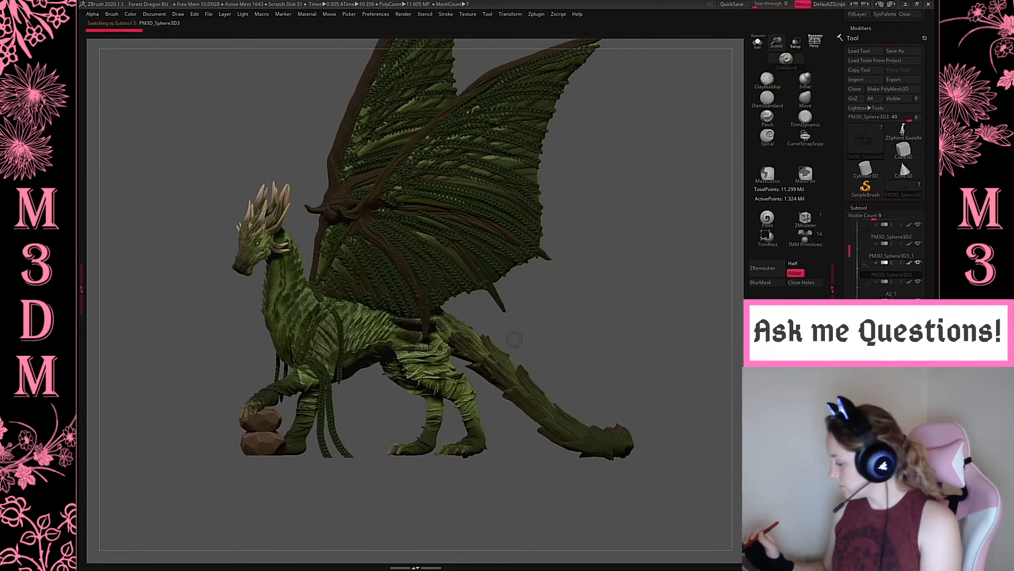
left_click(909, 262, "shift")
mouse_move(611, 303)
left_mouse_down("alt")
mouse_move(612, 347)
mouse_move(619, 338)
left_mouse_up("alt")
left_click_drag(777, 42, 783, 60)
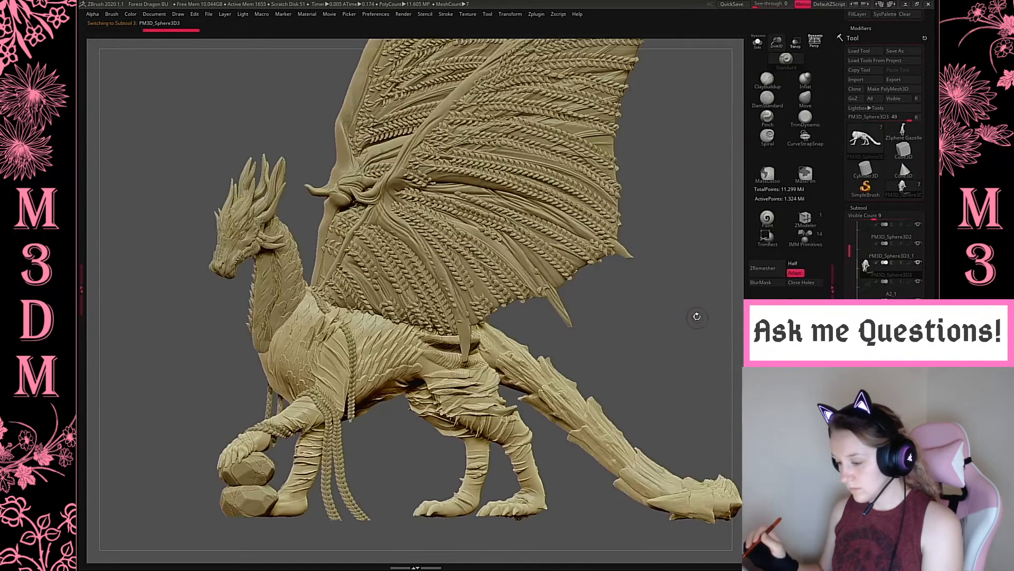
left_click_drag(693, 317, 694, 345, "alt")
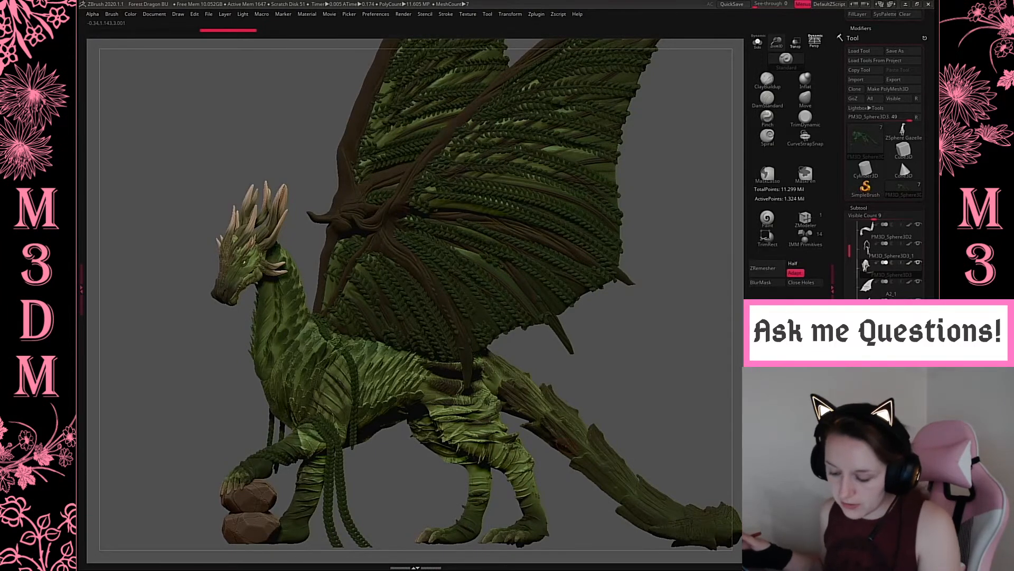
Restore the QS_42348 quicksave without saving changes to the current project.
key("comma")
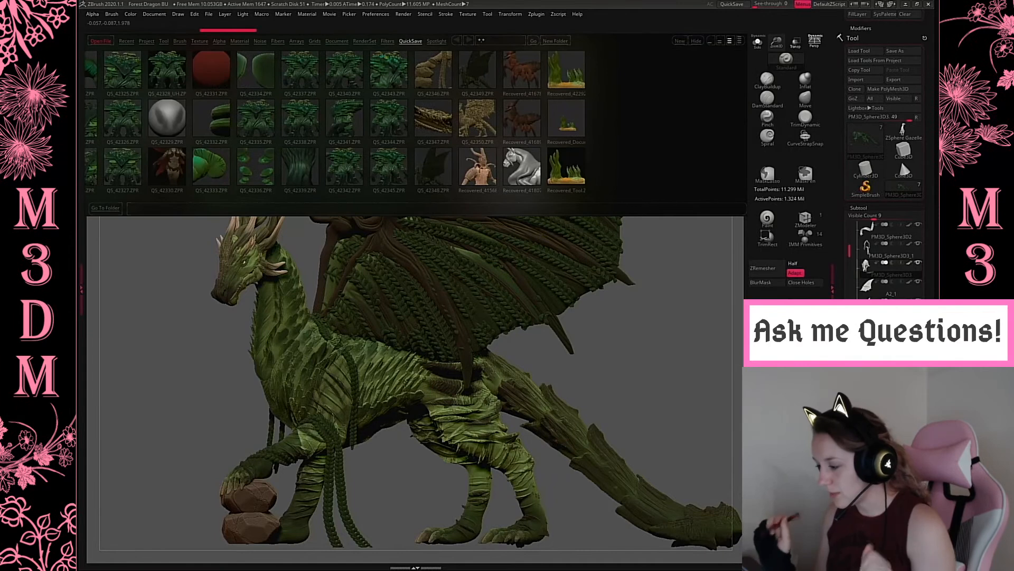
double_click(433, 167)
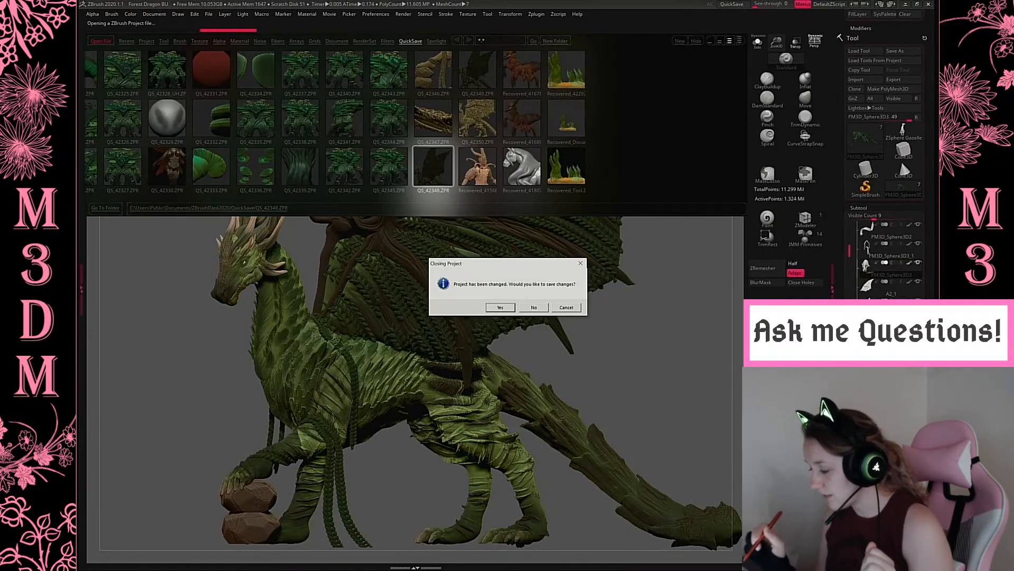
left_click(533, 310)
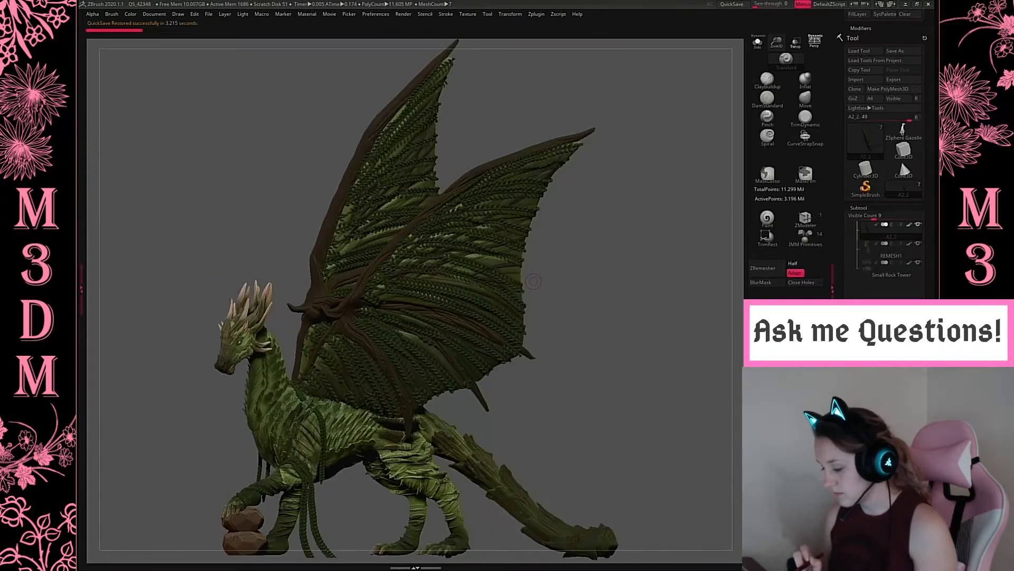
Restore the QS_42347 quicksave without saving changes, and view the dragon from the side with polypaint shown on all subtools.
key("comma")
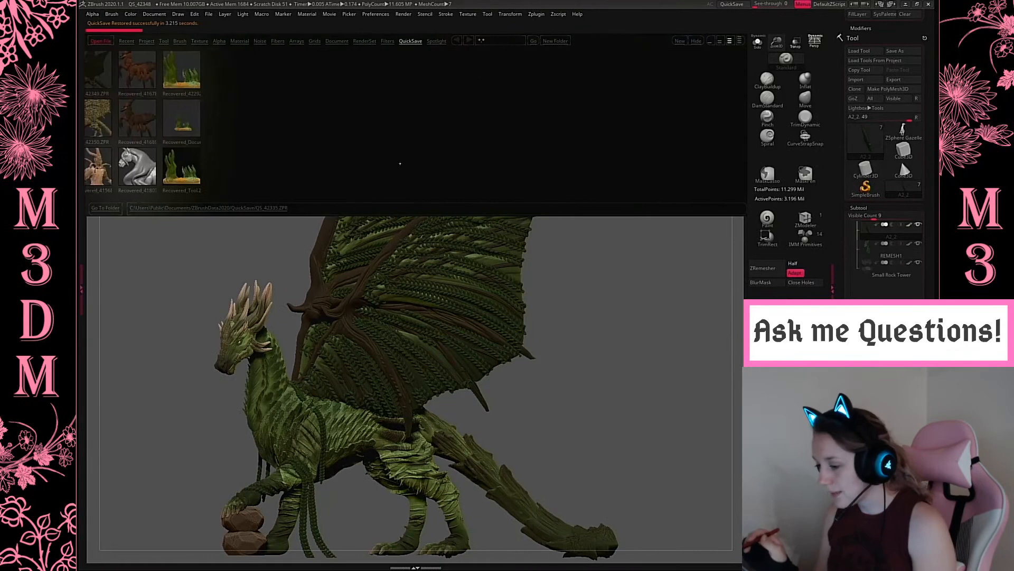
scroll(495, 153, "up", 1)
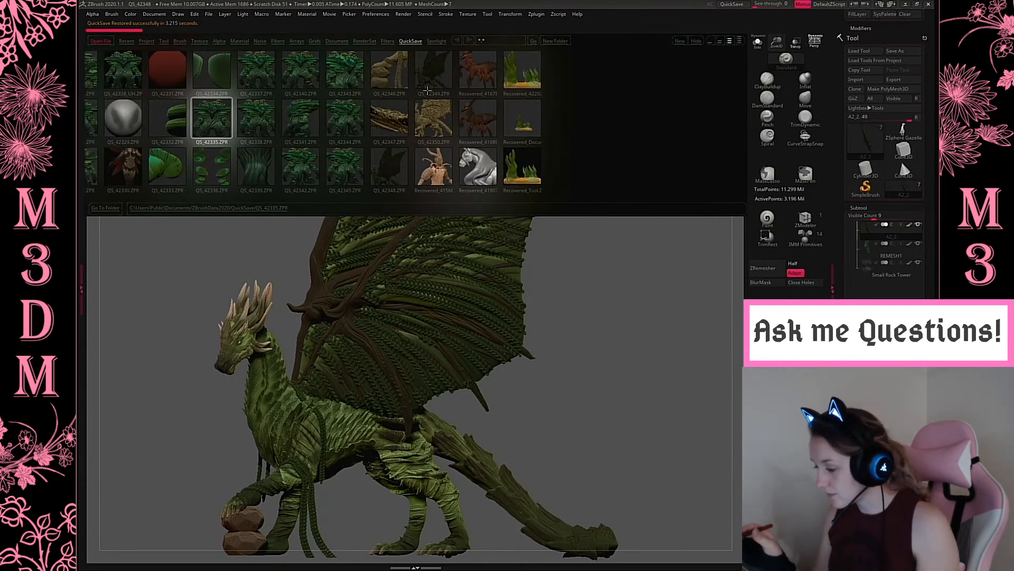
double_click(390, 118)
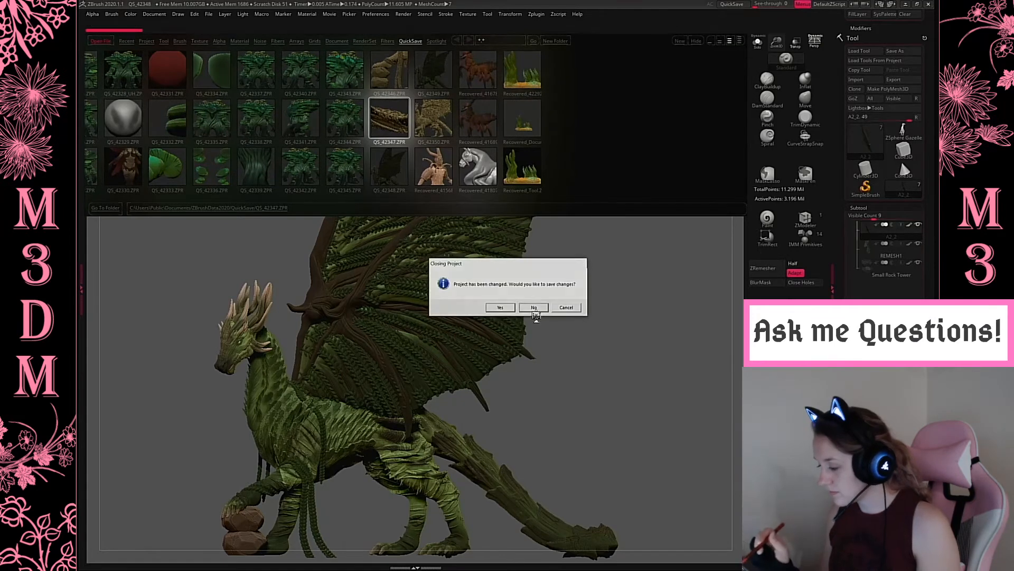
left_click(535, 308)
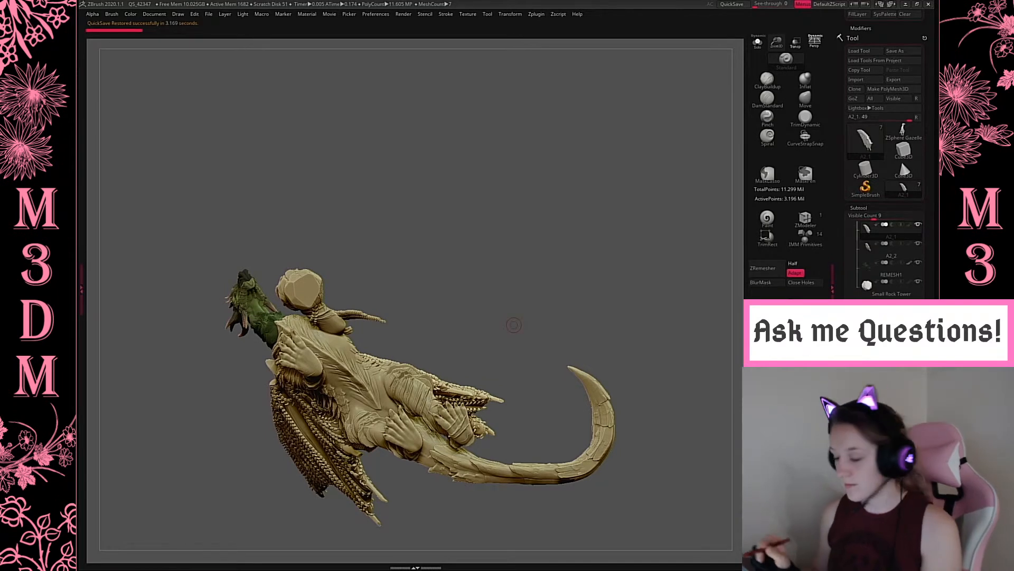
left_click_drag(516, 326, 600, 366)
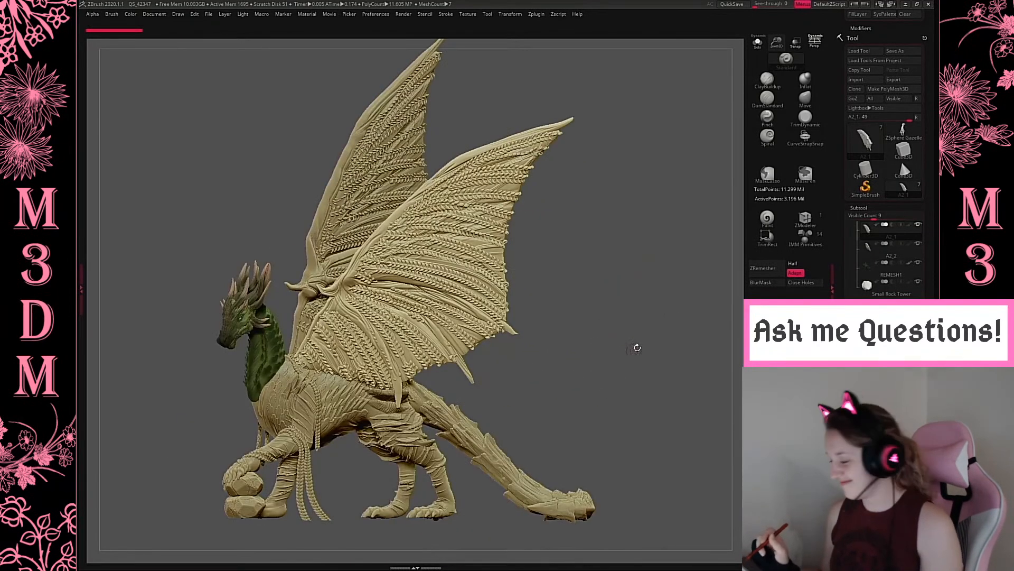
left_click(909, 282, "shift")
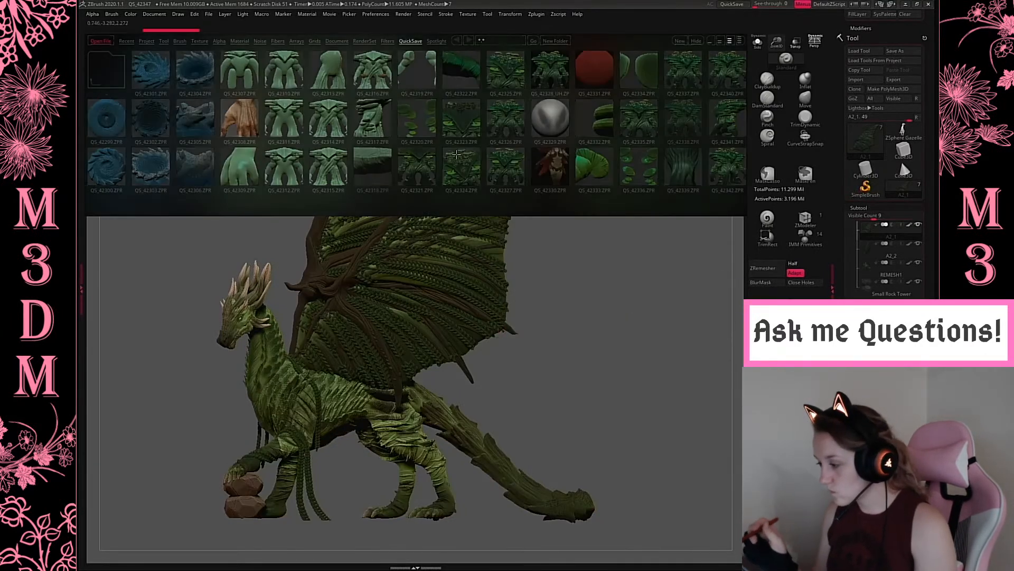
Restore the QS_42346 quicksave without saving changes, and check the whole dragon in a side view.
left_click(472, 153)
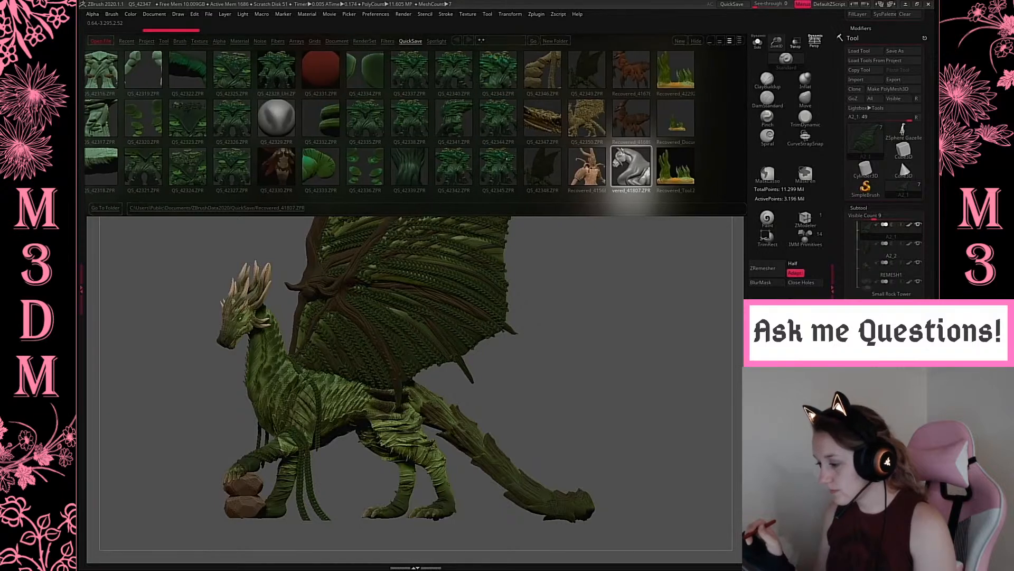
double_click(543, 71)
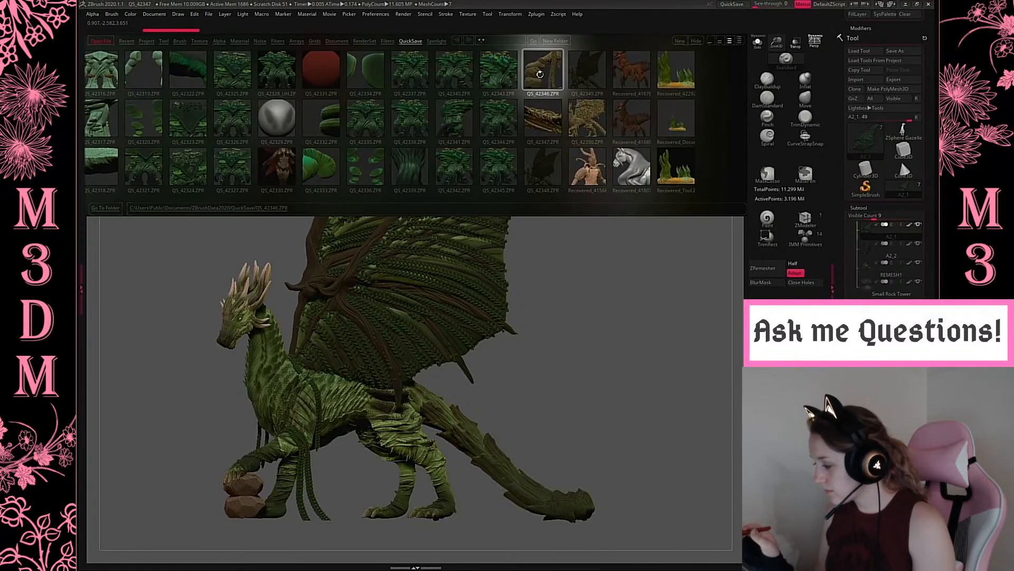
left_click(534, 307)
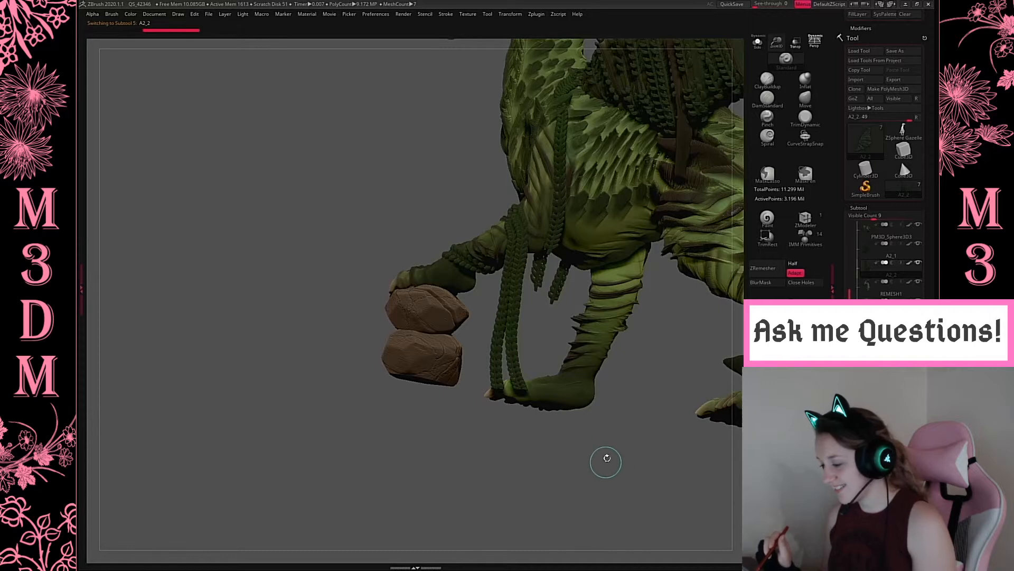
left_click_drag(613, 430, 627, 432)
key("f")
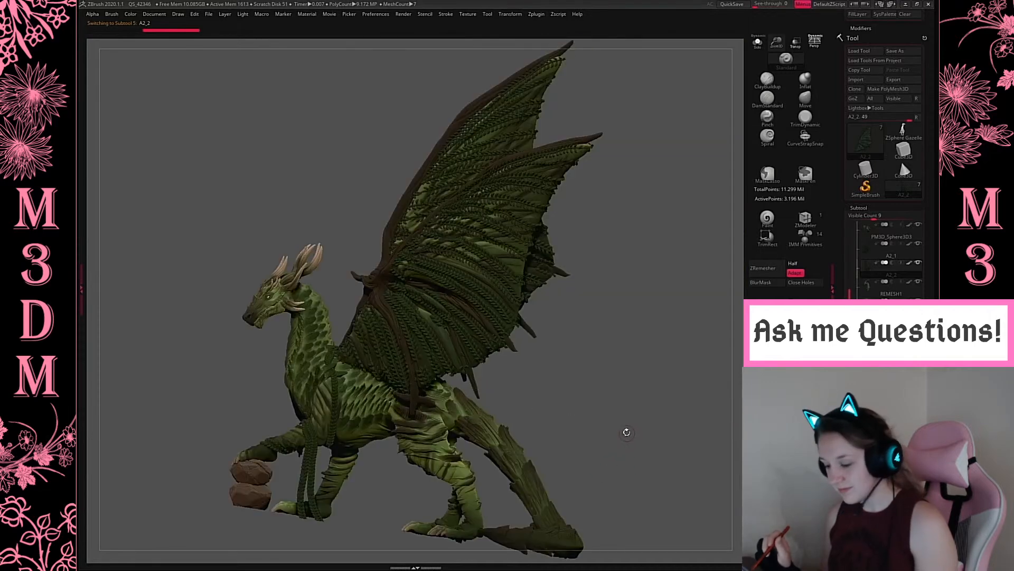
left_click_drag(636, 381, 645, 380)
Save the restored quicksave as Forest Dragon in the Forest Dragon folder, replacing the existing project file.
key("ctrl+s")
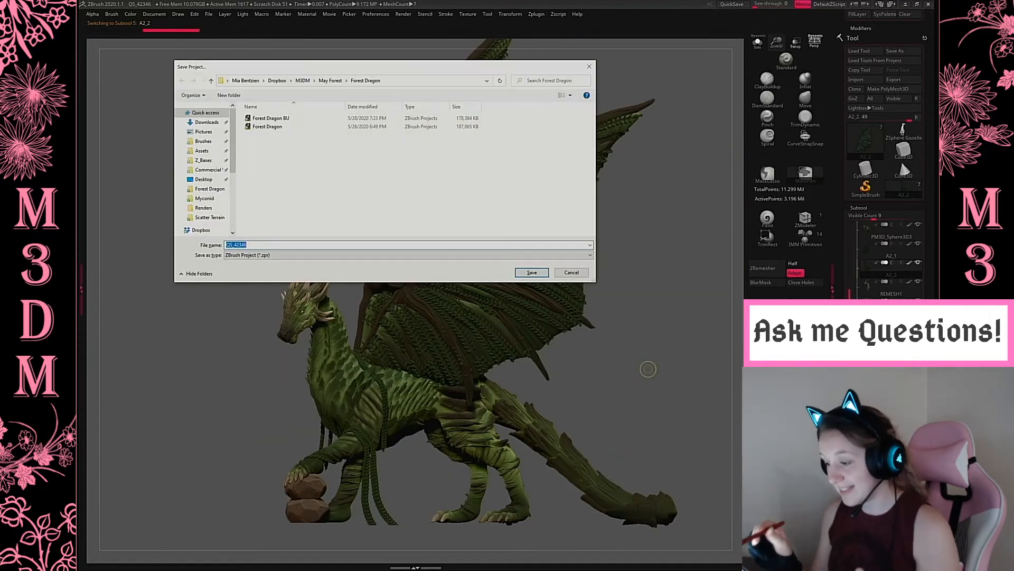
left_click(267, 126)
left_click(531, 273)
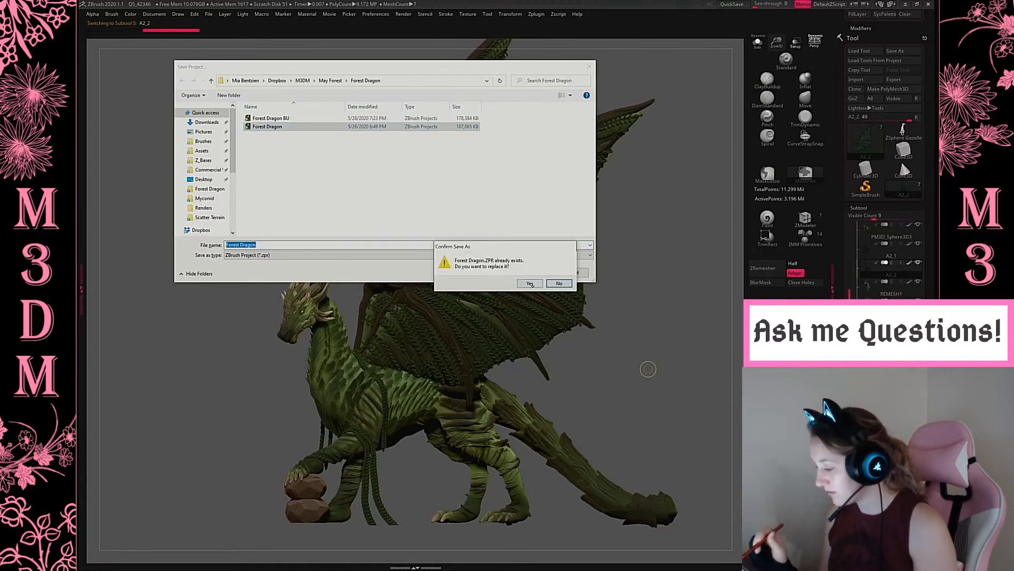
left_click(531, 284)
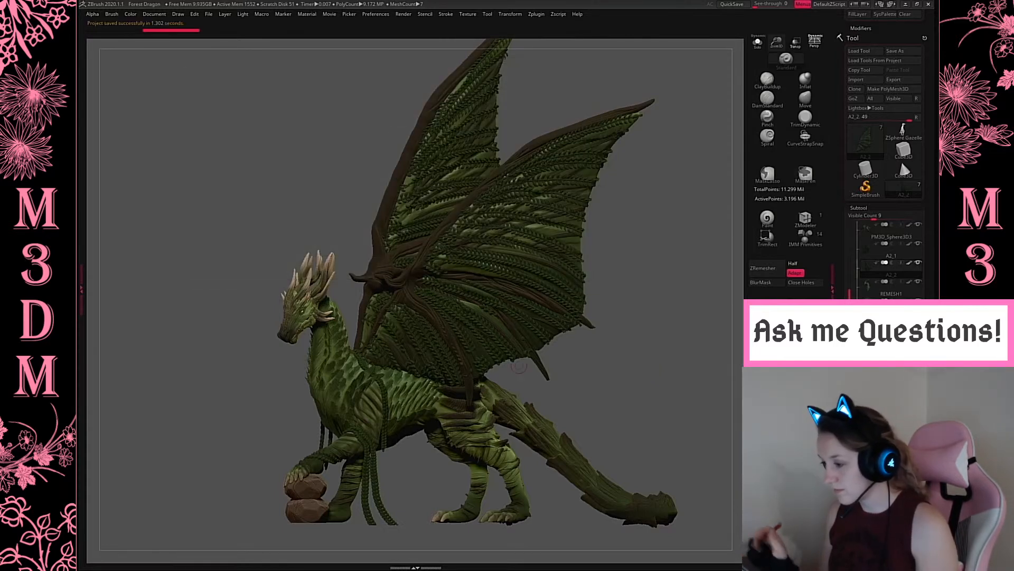
Open the Forest Dragon BU project from the Forest Dragon folder.
left_click(222, 16)
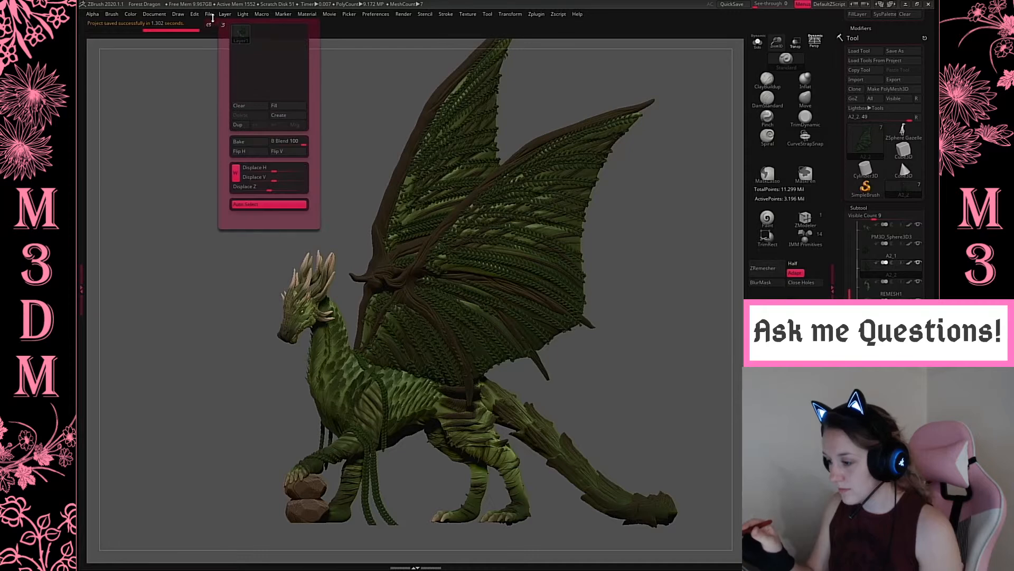
left_click(209, 14)
left_click(226, 30)
key("Return")
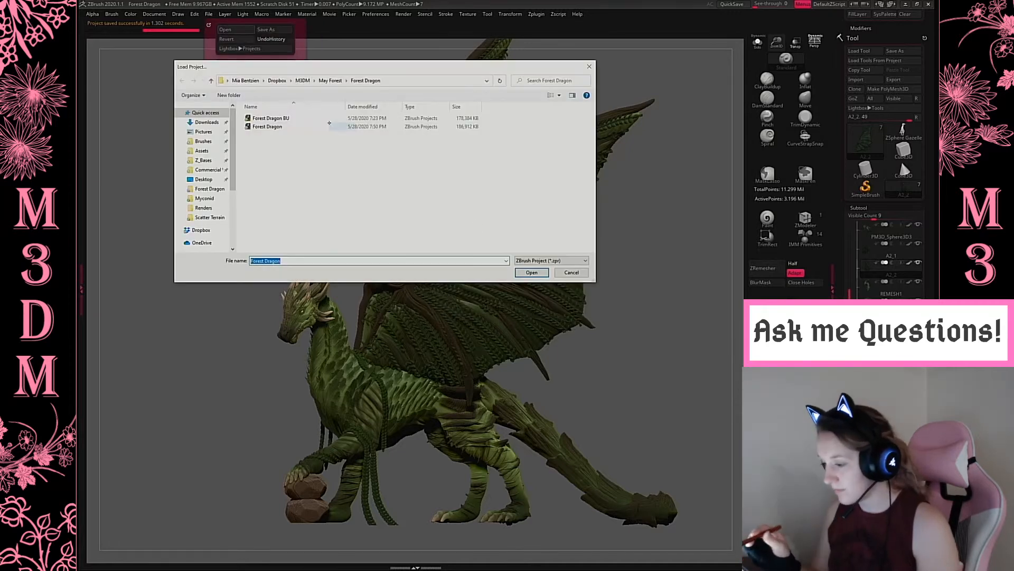
double_click(330, 126)
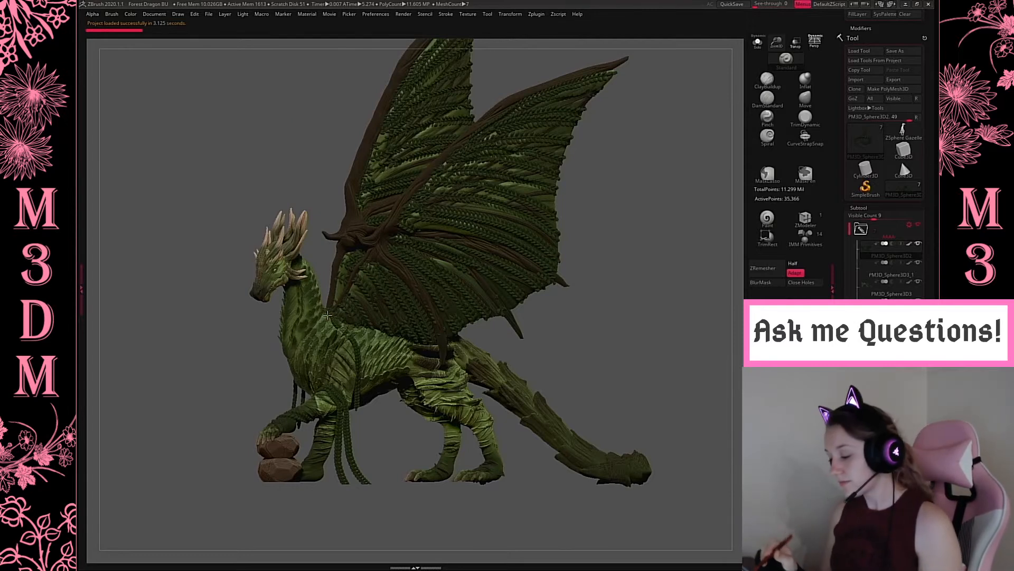
Select the REMESH1 subtool with polypaint hidden on all subtools, and switch to the A2_1 wing subtool.
left_click(328, 316, "alt")
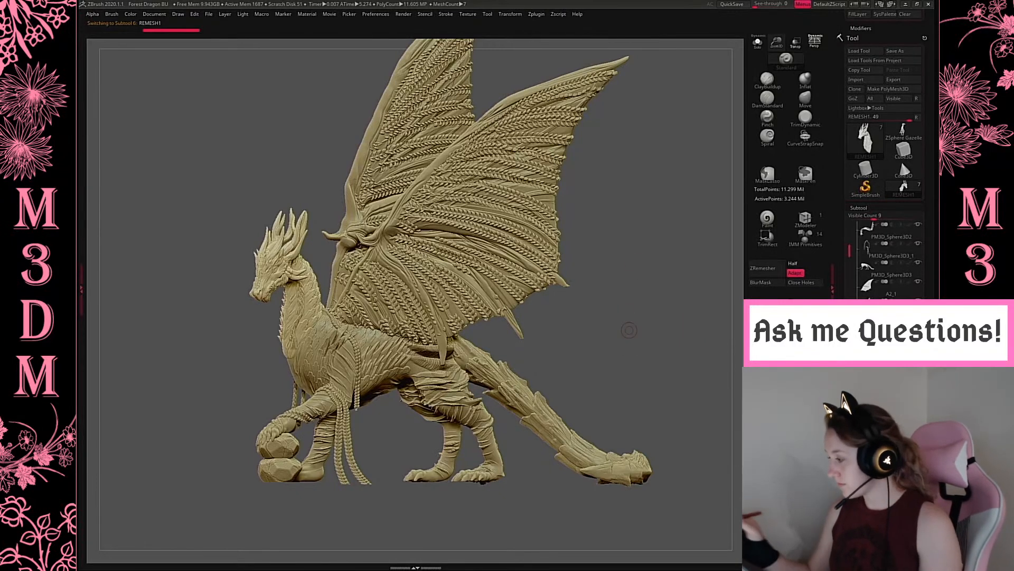
left_click_drag(620, 321, 607, 338, "alt")
right_click(404, 276)
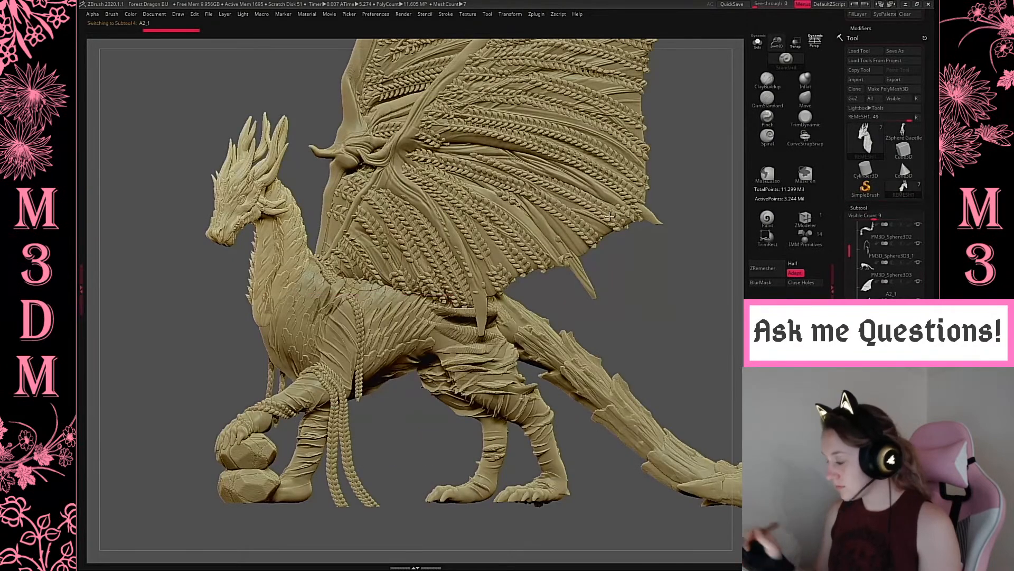
Select the A2_2 wing subtool, isolate it, and turn it around to its opposite side.
left_click(354, 271, "alt")
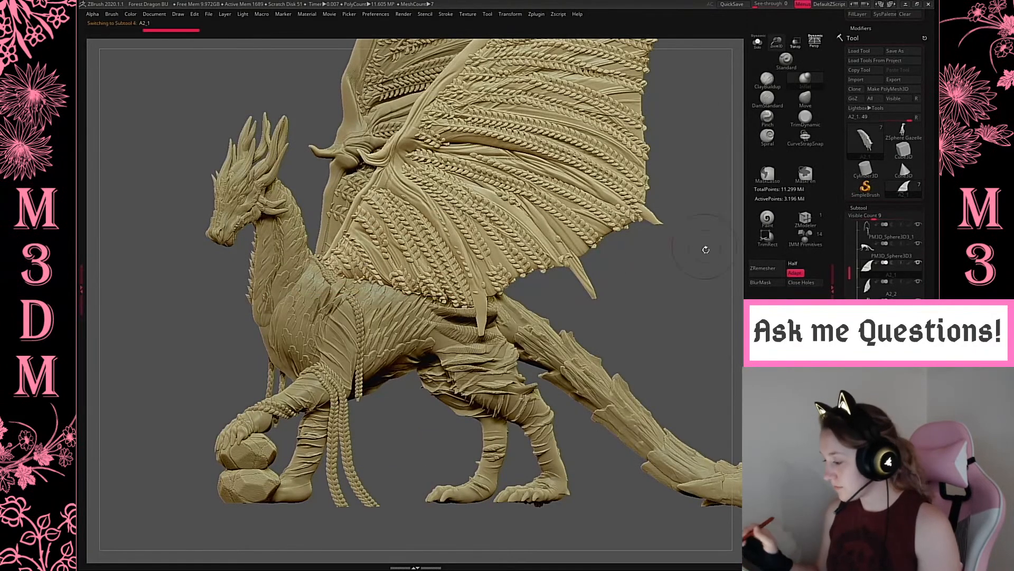
mouse_move(696, 263)
left_mouse_down("alt")
mouse_move(637, 351)
mouse_move(634, 201)
left_mouse_up("alt")
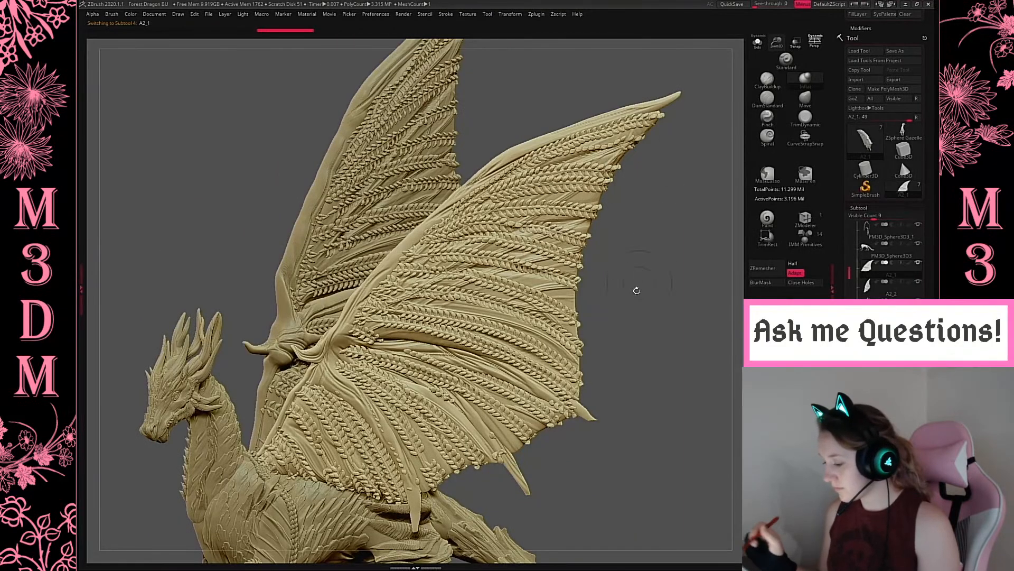
left_click(377, 266, "alt")
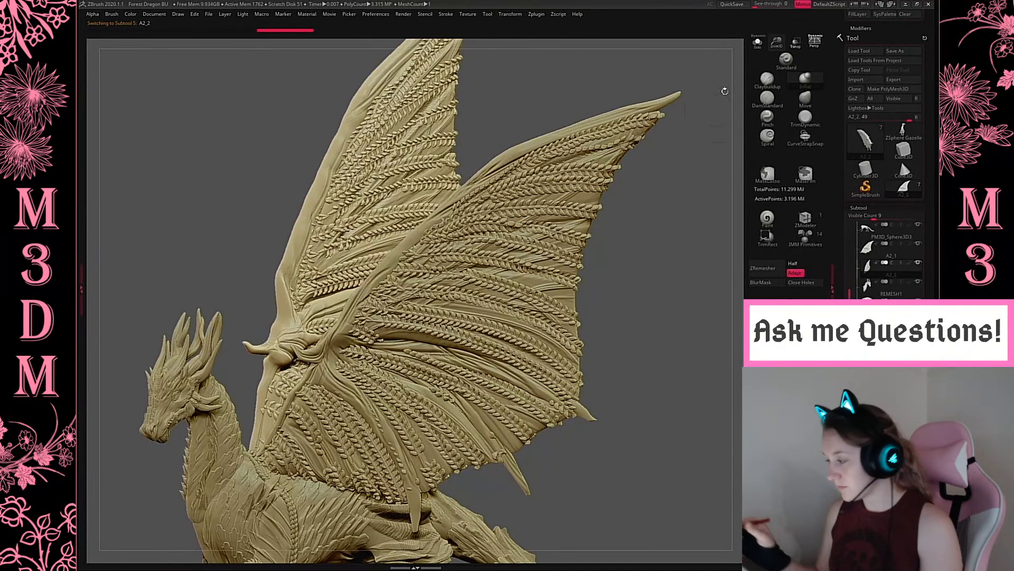
left_click(757, 42)
left_click_drag(548, 245, 476, 250)
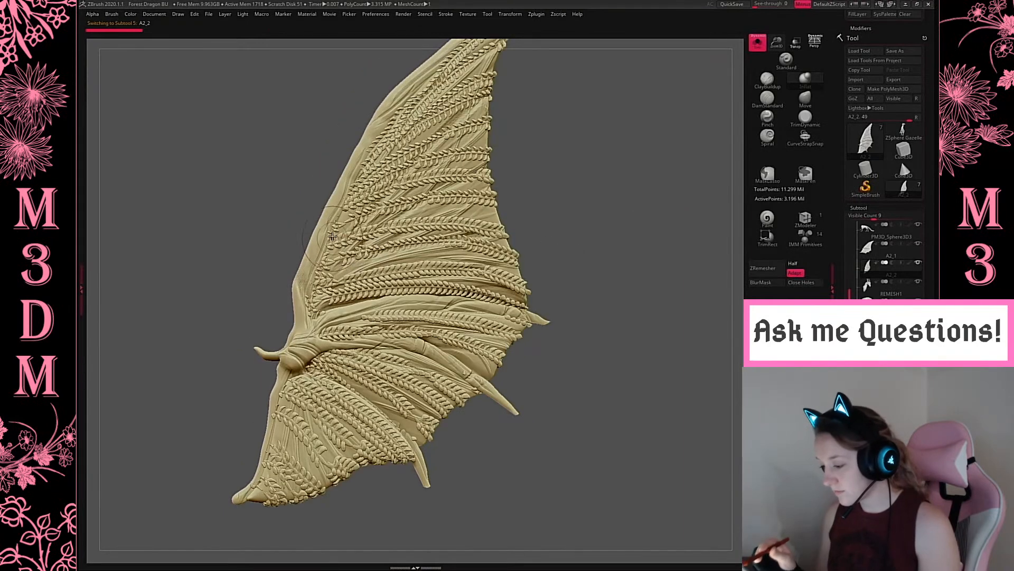
left_click_drag(619, 233, 594, 175, "alt")
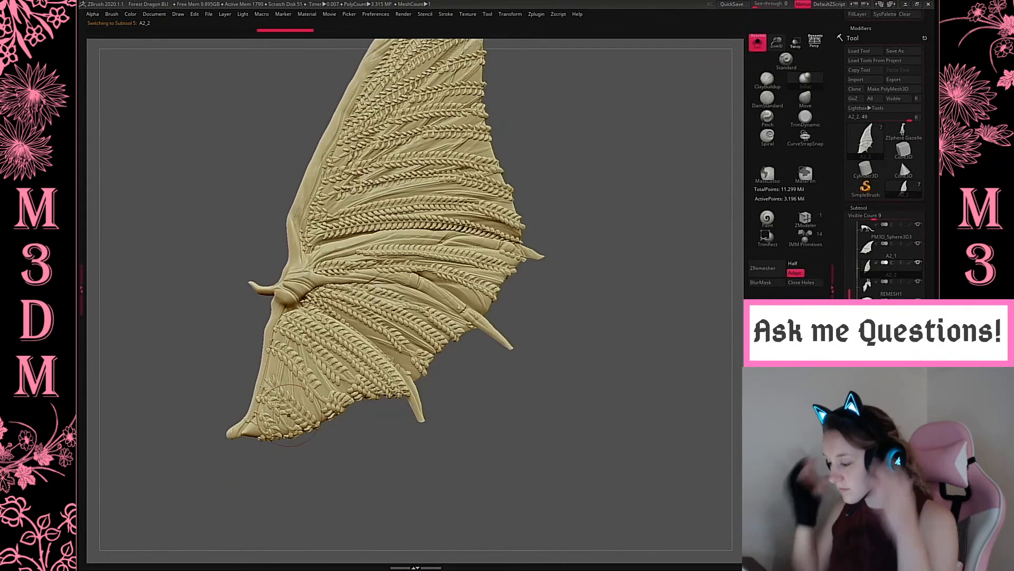
mouse_move(627, 305)
left_mouse_down()
mouse_move(559, 306)
mouse_move(603, 271)
mouse_move(637, 304)
left_mouse_up()
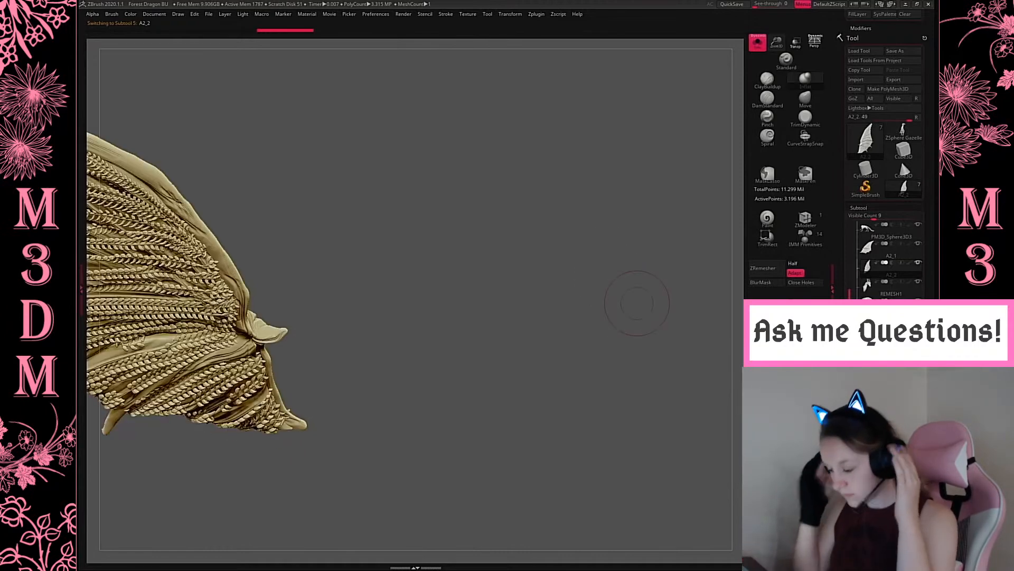
left_click_drag(554, 316, 615, 299)
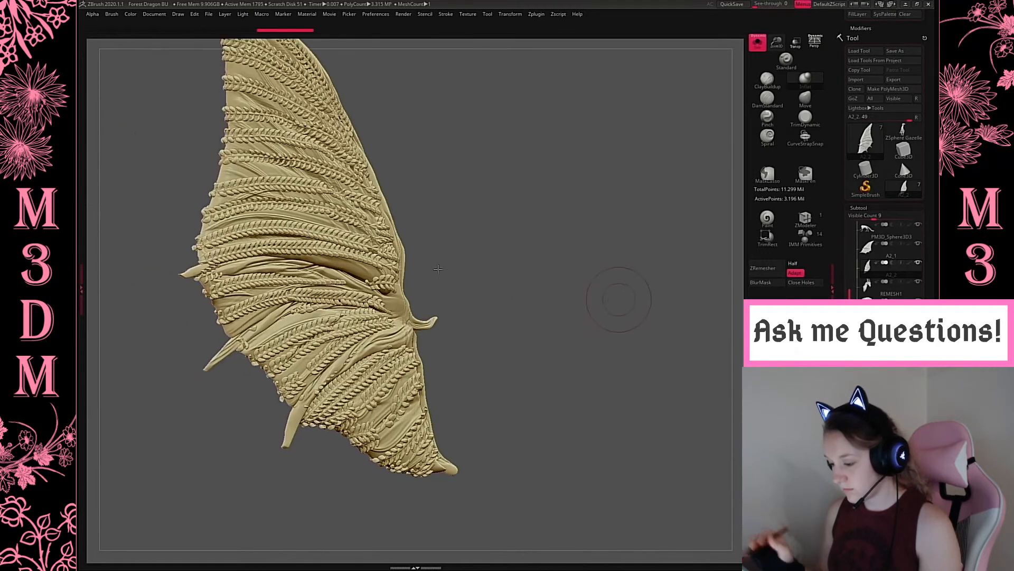
left_click_drag(438, 269, 521, 219)
Go over the braided leaf strands and the upper leading edge of the A2_2 wing with the Inflat brush.
key("space")
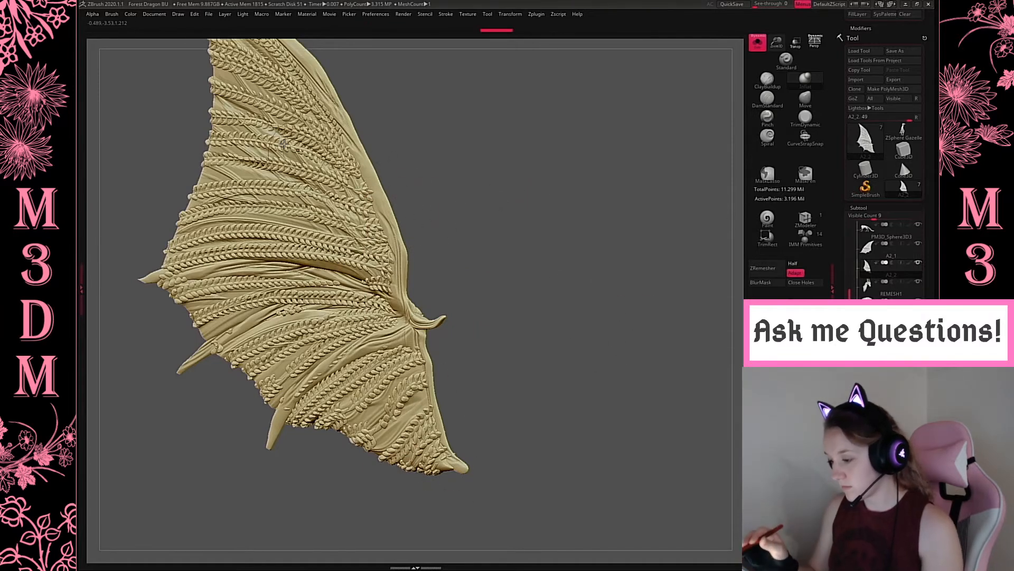
left_click_drag(284, 143, 245, 133)
left_click_drag(295, 108, 253, 96)
left_click_drag(399, 146, 429, 197, "alt")
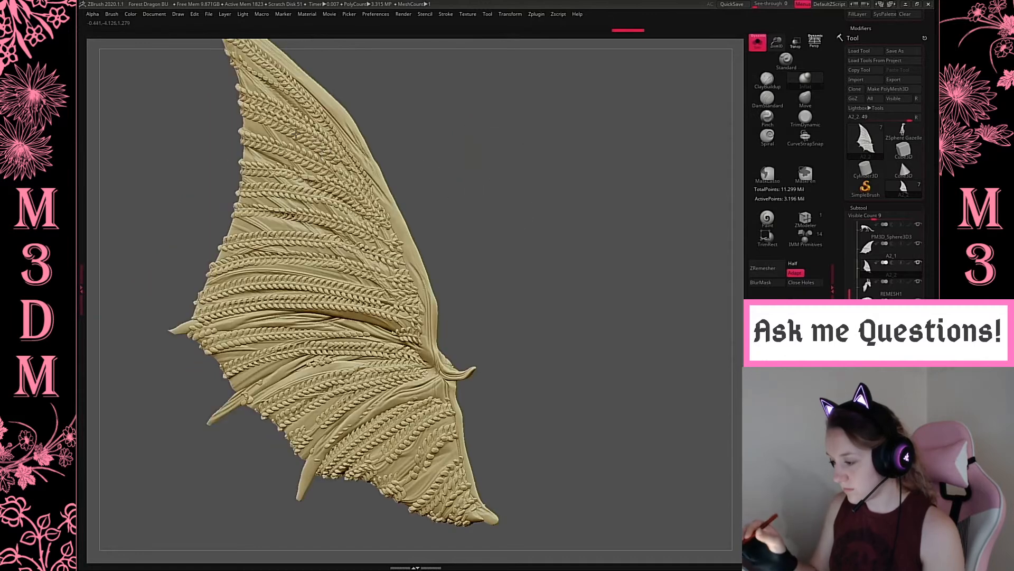
left_click_drag(295, 134, 255, 120)
left_click_drag(351, 198, 309, 177)
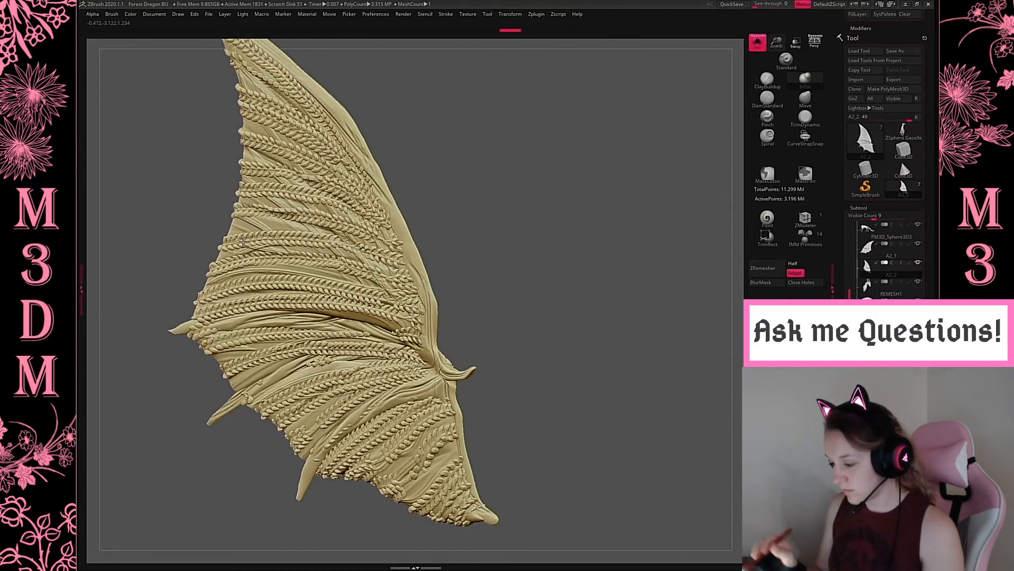
left_click_drag(243, 242, 265, 245)
left_click_drag(337, 243, 293, 234)
left_click_drag(378, 233, 340, 221)
left_click_drag(349, 359, 308, 372)
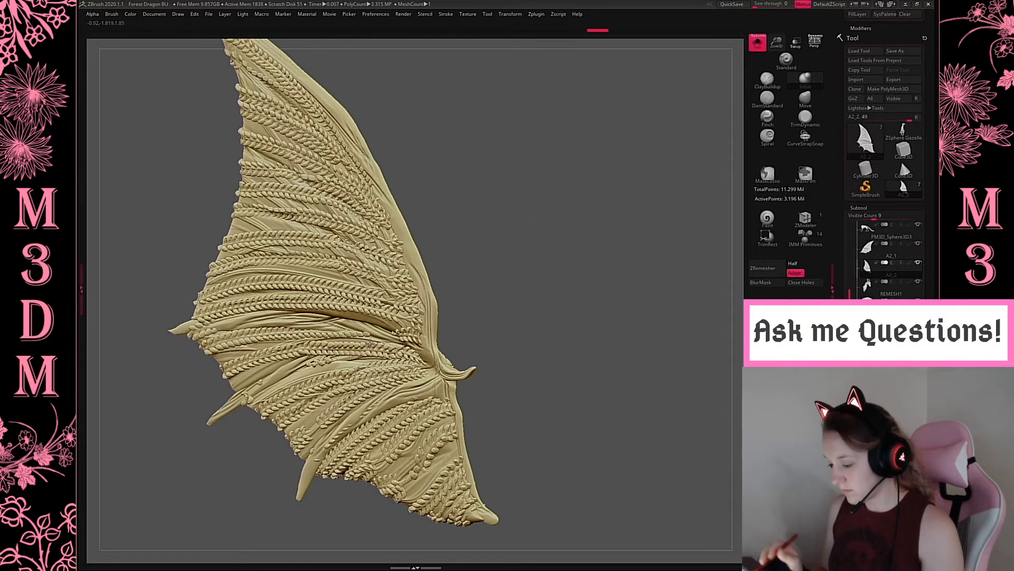
left_click_drag(369, 344, 338, 346)
left_click_drag(376, 376, 279, 421)
left_click_drag(420, 396, 359, 442)
left_click_drag(417, 370, 337, 419)
left_click_drag(434, 360, 396, 370)
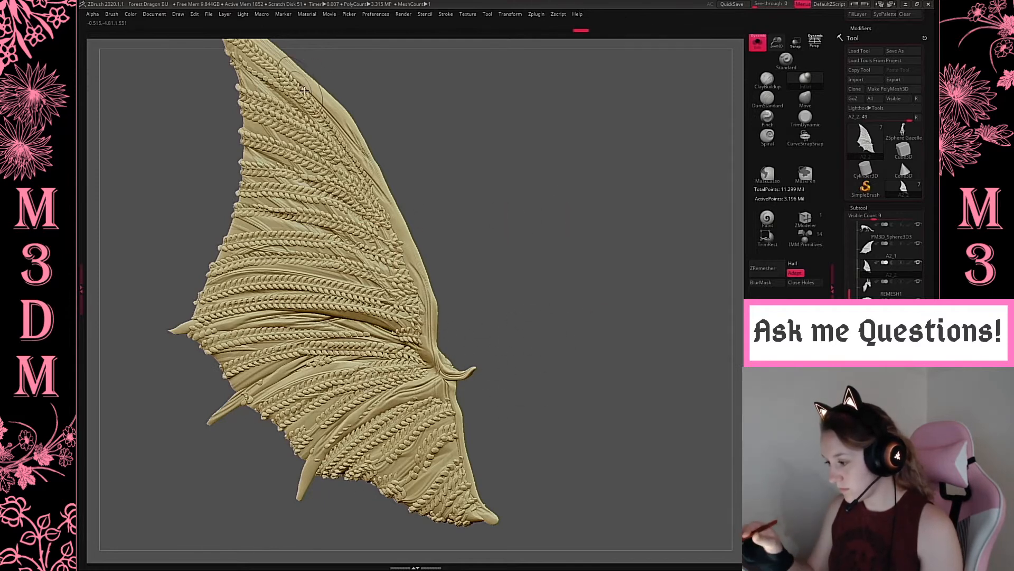
left_click_drag(300, 82, 344, 139)
With all subtools shown again, move the REMESH1 body directly above PM3D_Sphere3D3 in the subtool order and merge it down.
left_click_drag(538, 186, 626, 284)
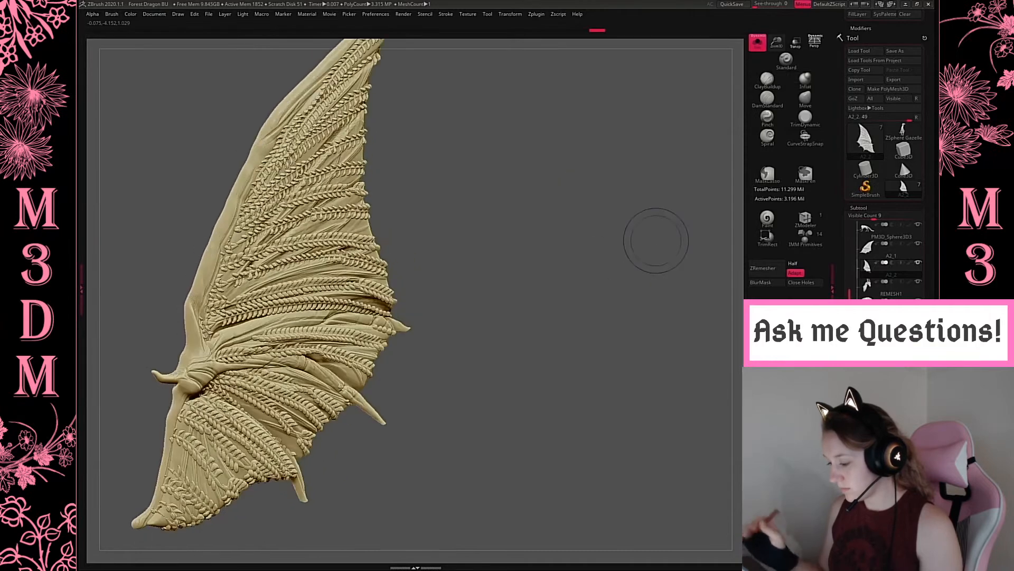
left_click(772, 47)
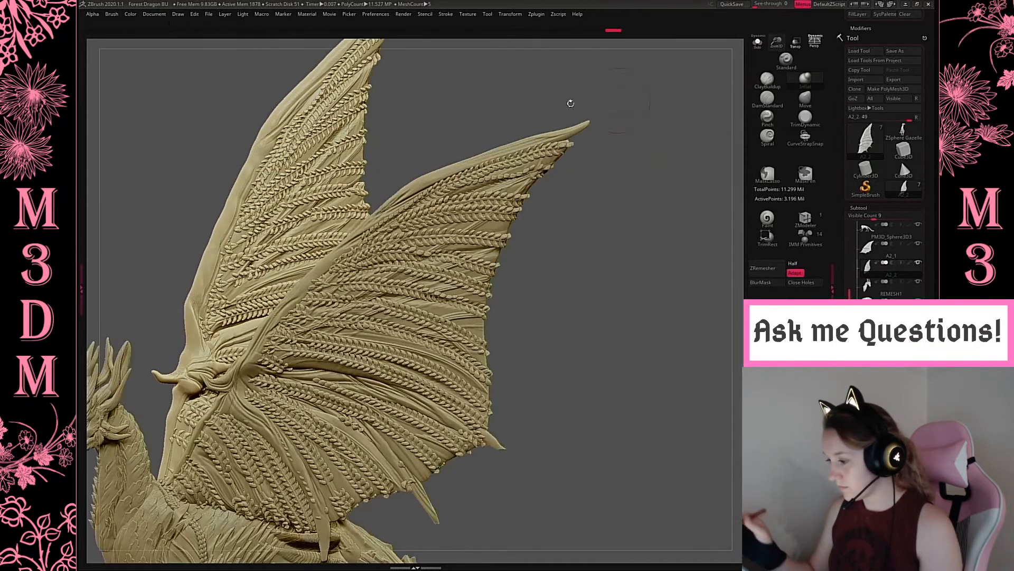
left_click_drag(650, 186, 415, 184)
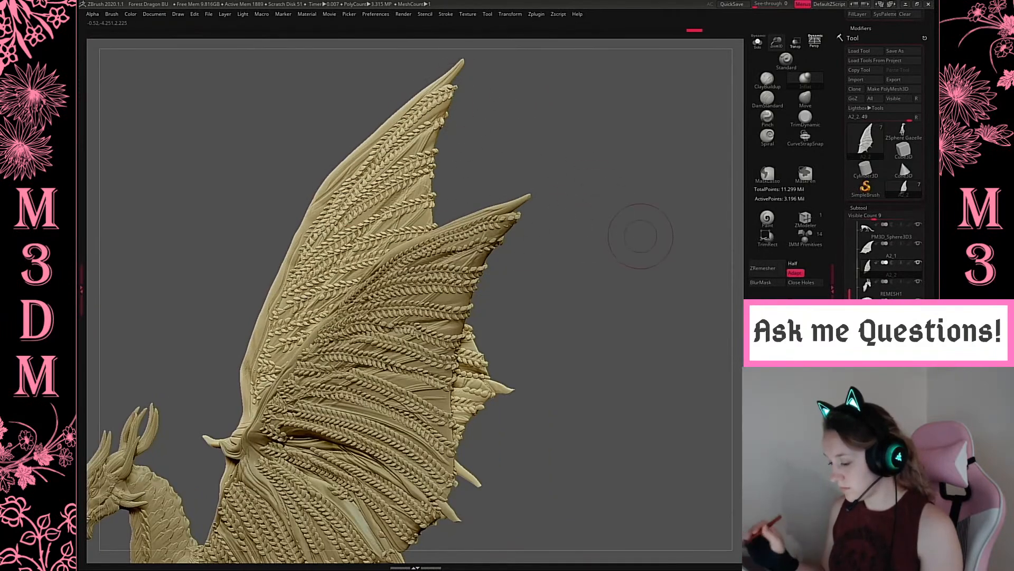
key("f")
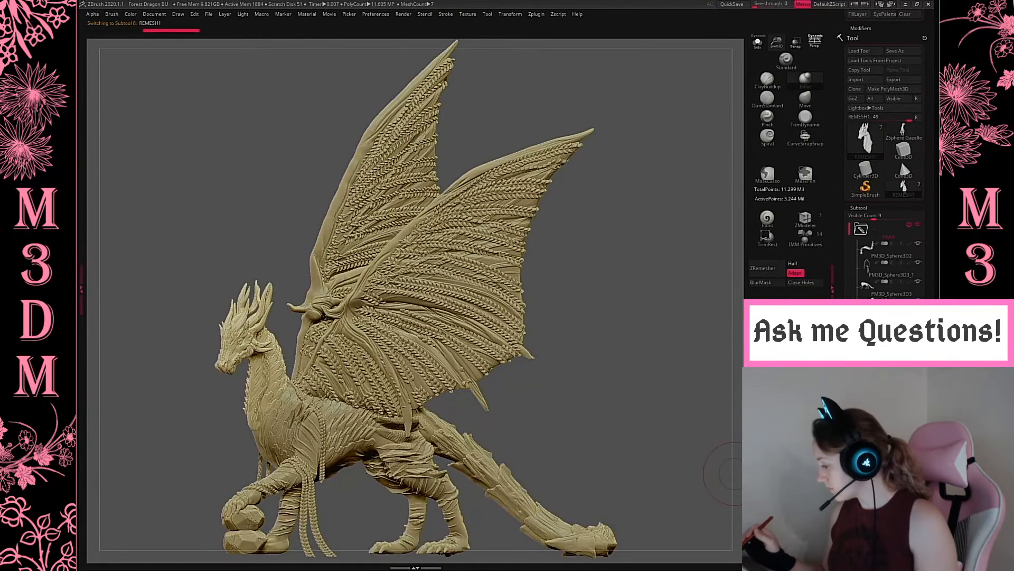
left_click_drag(875, 341, 874, 280)
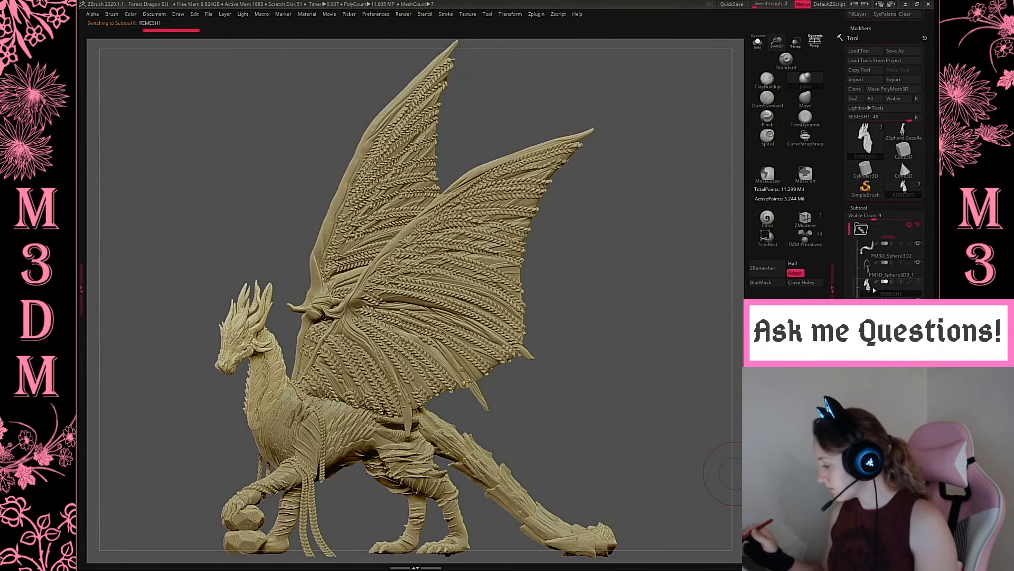
scroll(885, 158, "down", 3)
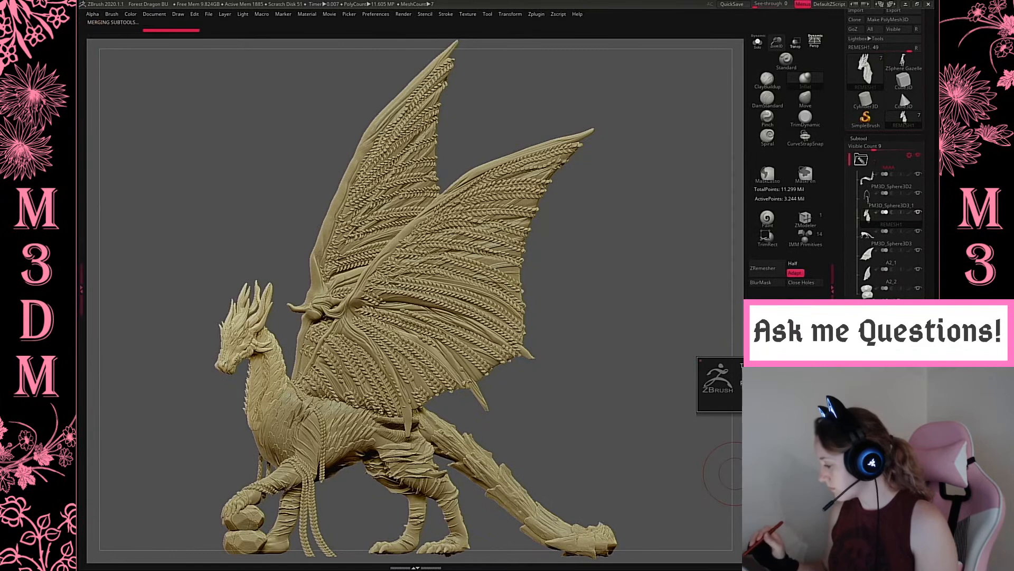
Isolate the merged REMESH1 body and examine its head, neck and shoulder up close.
left_click(757, 43)
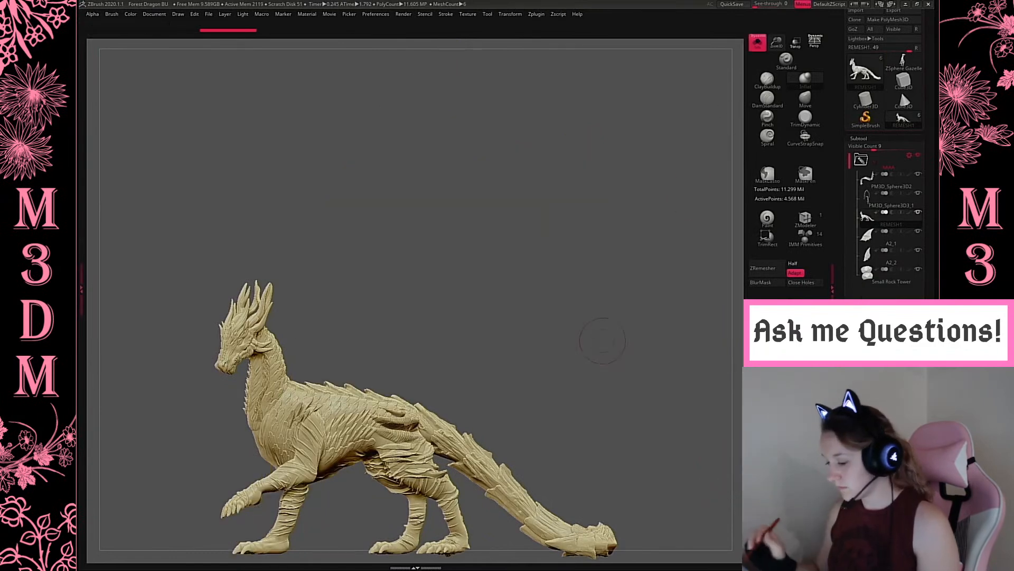
left_click_drag(604, 338, 641, 216, "alt")
left_click(786, 61)
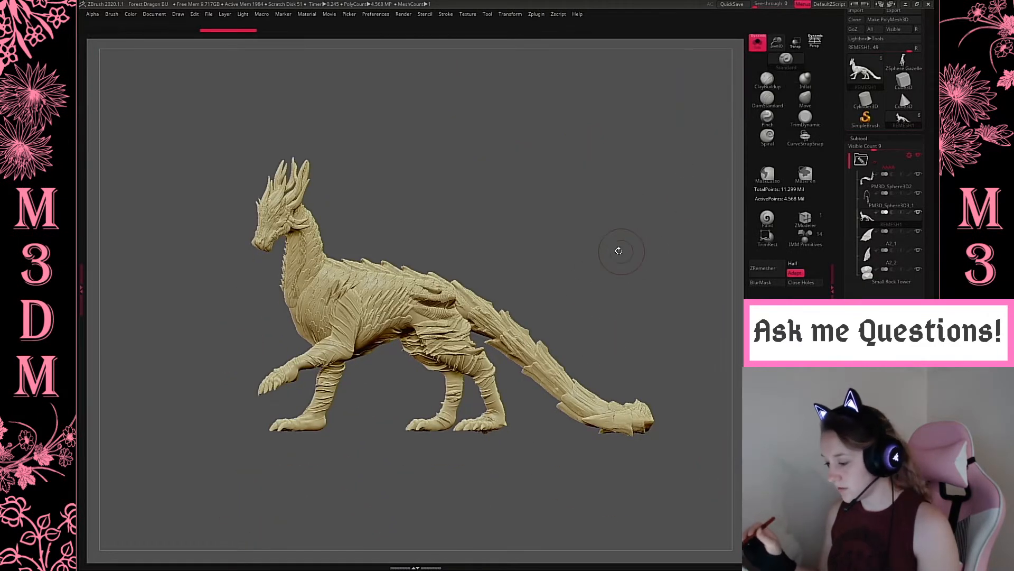
left_click_drag(619, 249, 621, 290)
left_click_drag(777, 43, 767, 79)
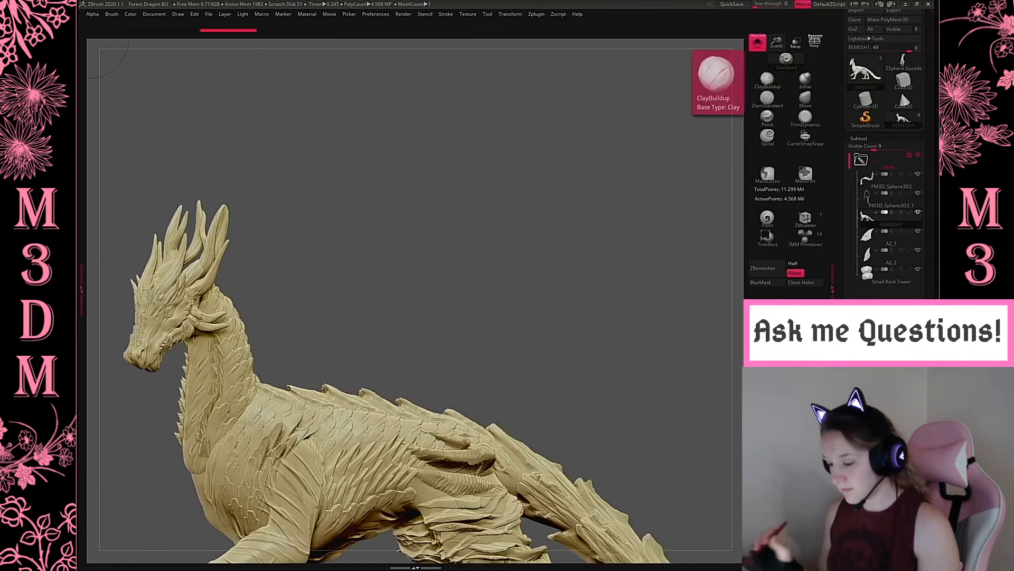
left_click_drag(576, 232, 700, 77, "alt")
left_click_drag(777, 42, 770, 80)
mouse_move(381, 422)
left_mouse_down("alt")
mouse_move(596, 173)
mouse_move(581, 221)
mouse_move(562, 218)
mouse_move(624, 213)
left_mouse_up("alt")
key("space")
key("space")
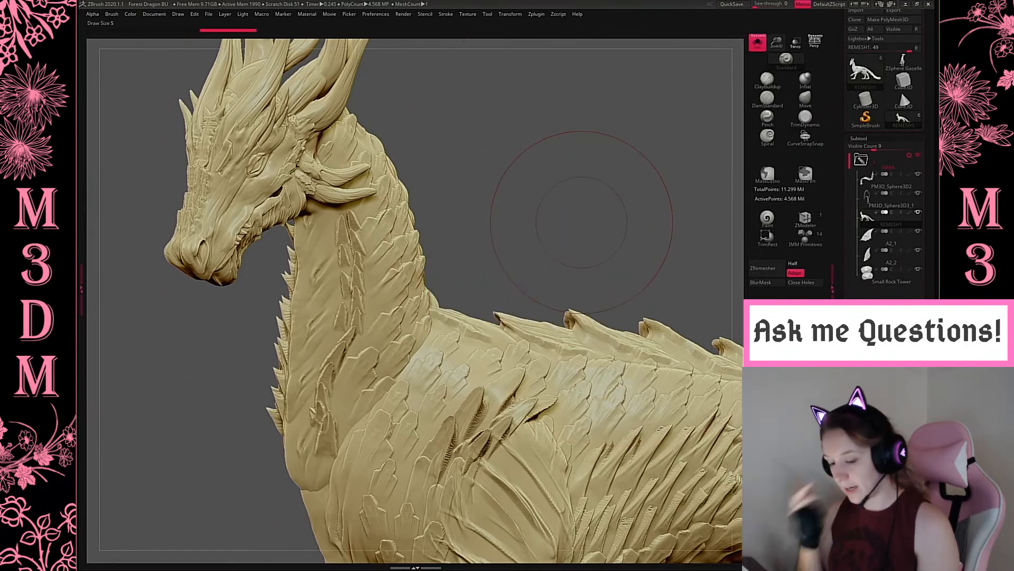
Save the project as Forest Dragon BU in the Forest Dragon folder, replacing the existing file.
key("ctrl+s")
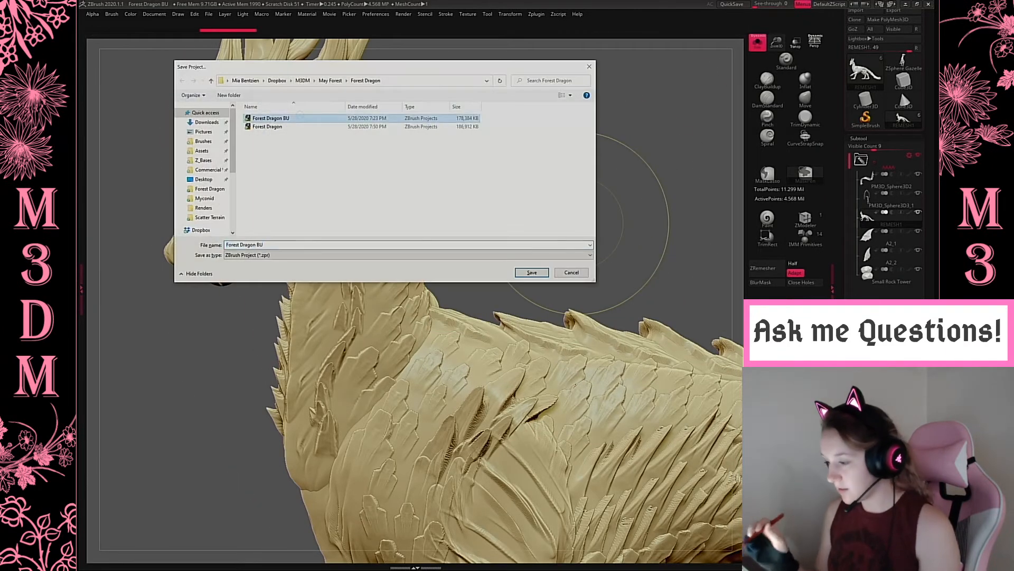
left_click(532, 272)
left_click(528, 278)
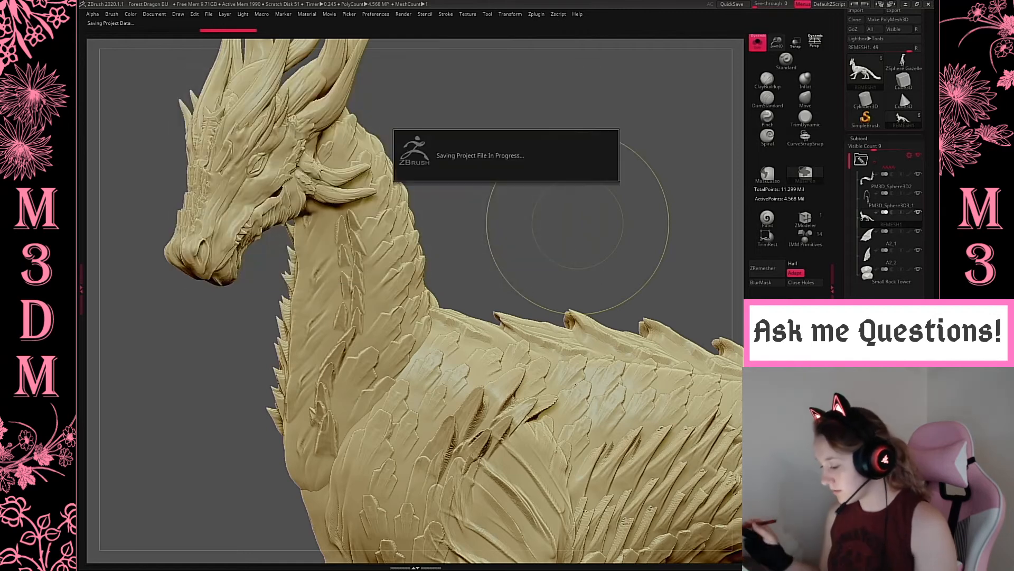
Duplicate the merged body and remesh the original REMESH1 subtool with DynaMesh.
key("ctrl+shift+d")
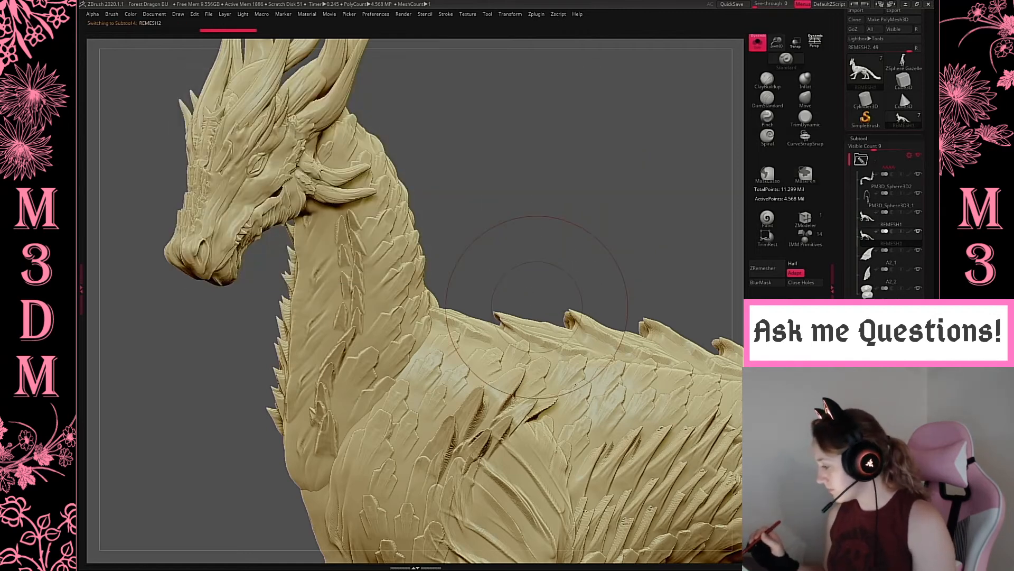
left_click(868, 222)
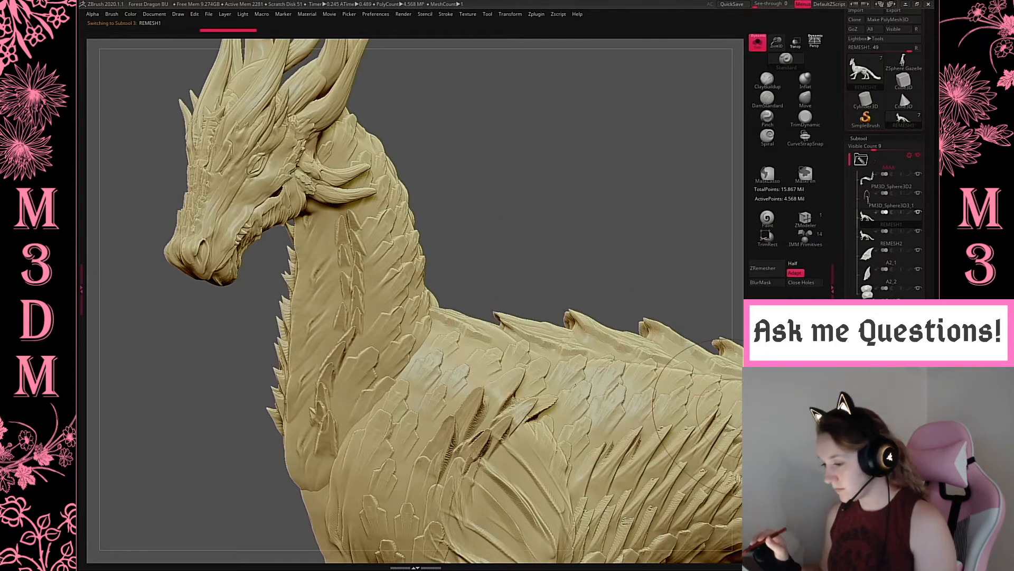
left_click(767, 306)
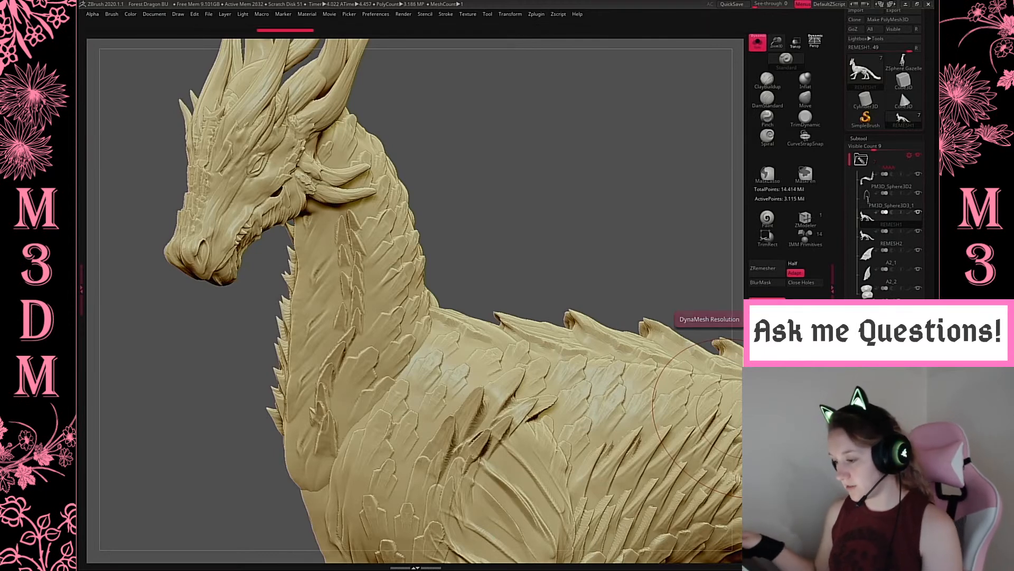
Switch to the Inflat brush at a smaller draw size, and check the remeshed head and neck from both sides.
key("space")
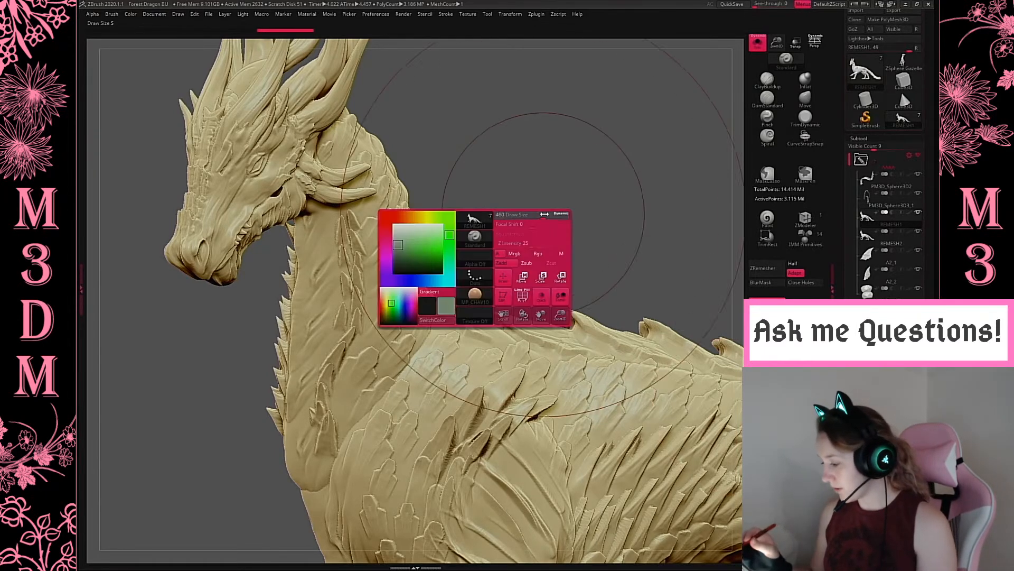
key("space")
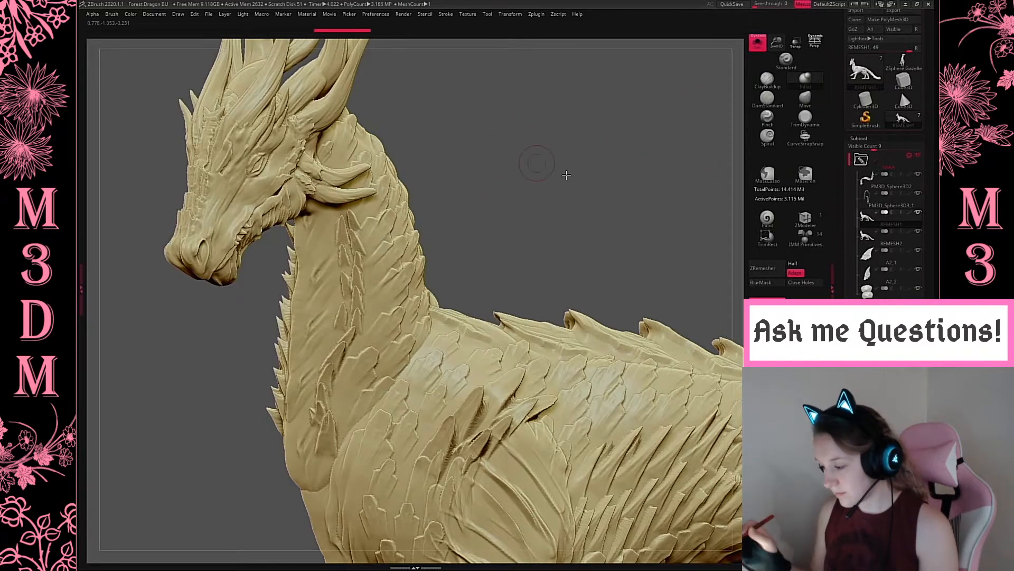
left_click_drag(530, 158, 293, 205)
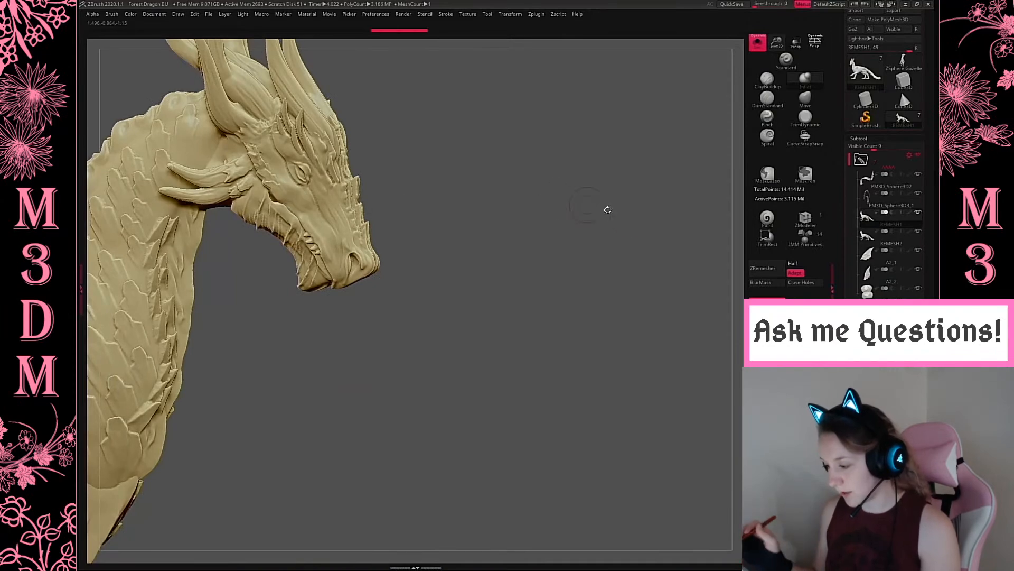
left_click_drag(628, 233, 349, 222)
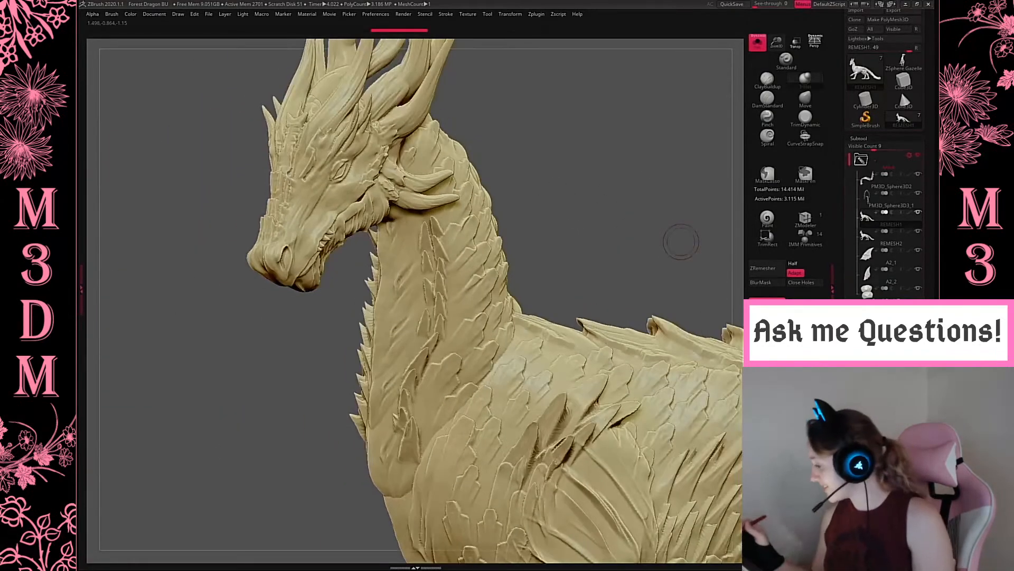
Hide every subtool except REMESH1 and its duplicate REMESH2, and turn off Solo so both are displayed together.
left_click(913, 281)
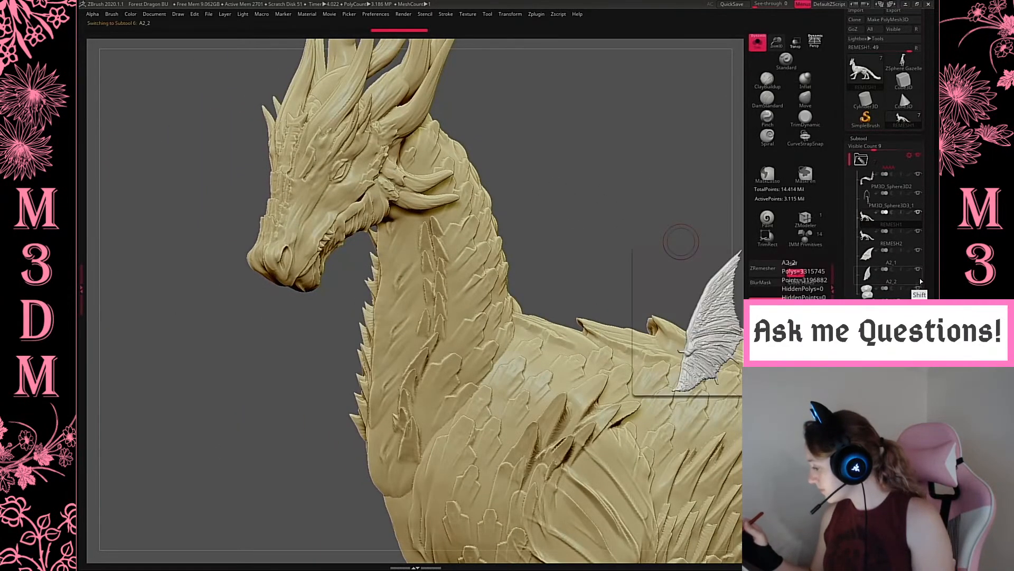
left_click(918, 226)
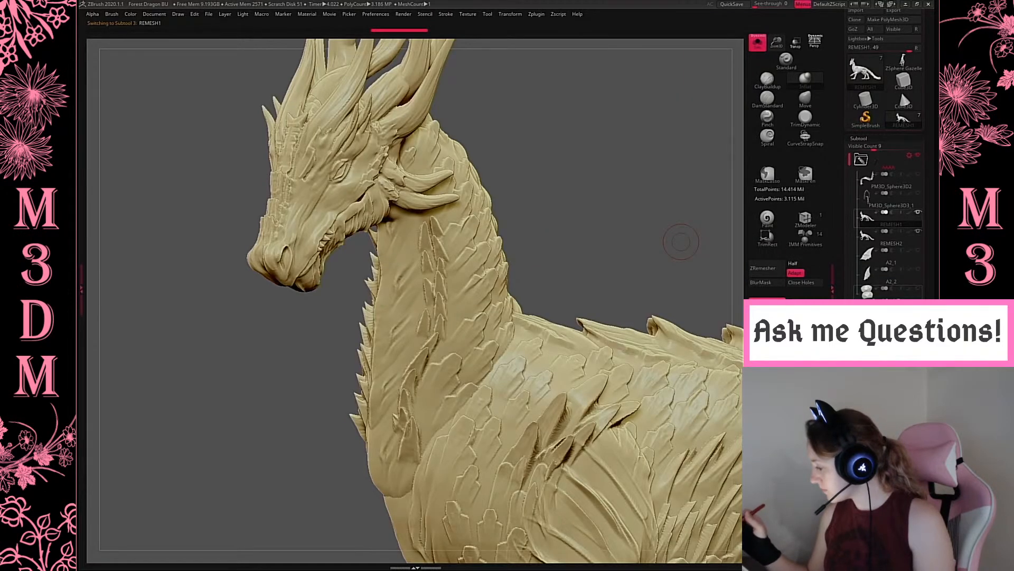
left_click(758, 43)
left_click_drag(500, 219, 491, 215, "alt")
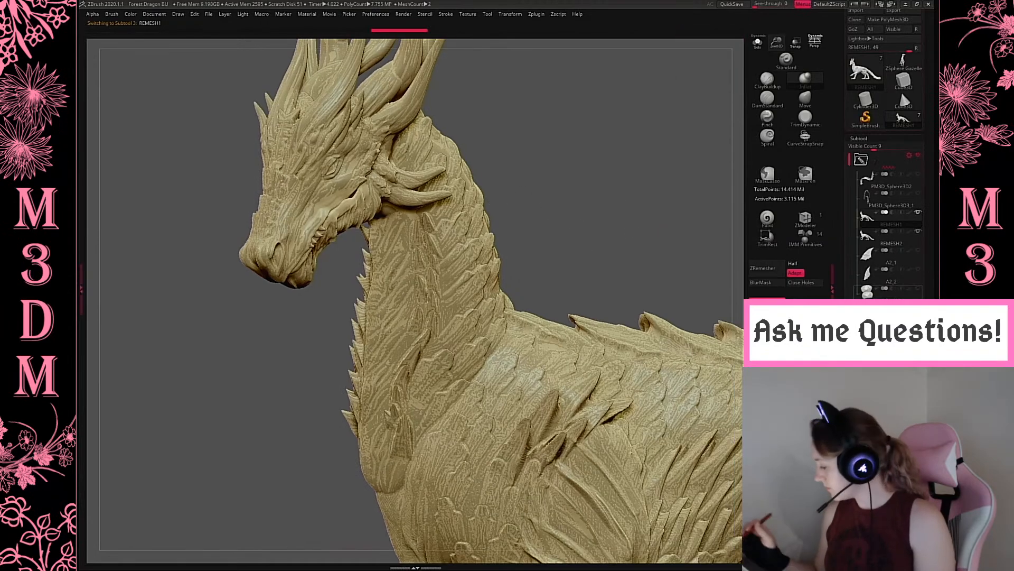
left_click_drag(661, 235, 551, 216, "alt")
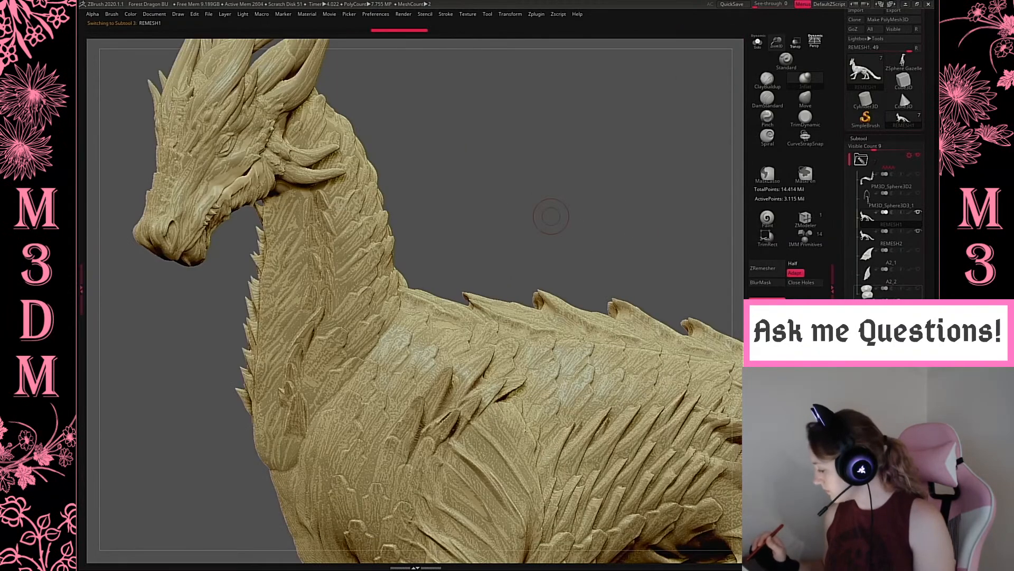
Project the original detail from REMESH2 onto REMESH1, then isolate REMESH1 and check its polygroups with PolyFrame.
left_click_drag(927, 233, 928, 146)
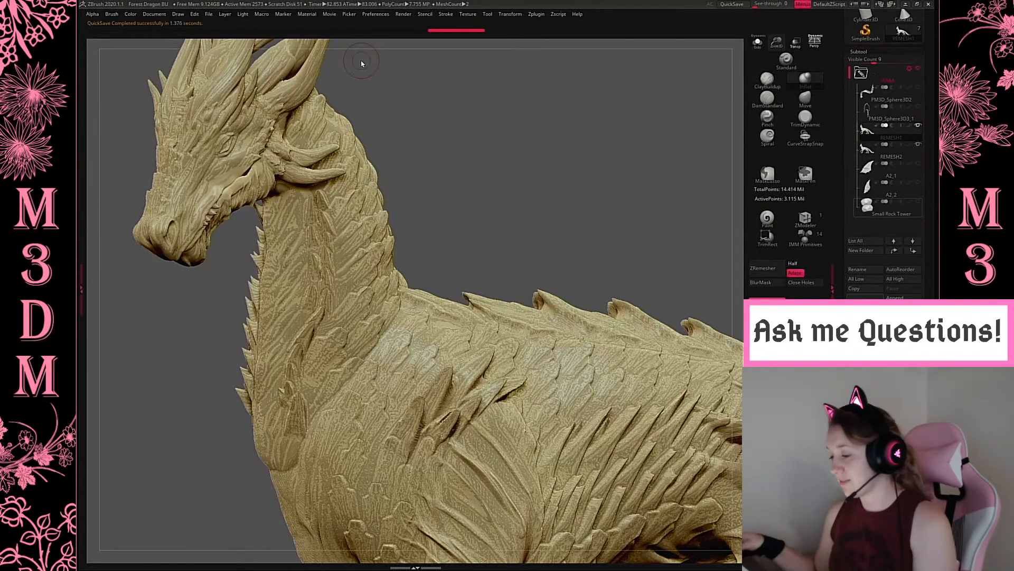
left_click(616, 225)
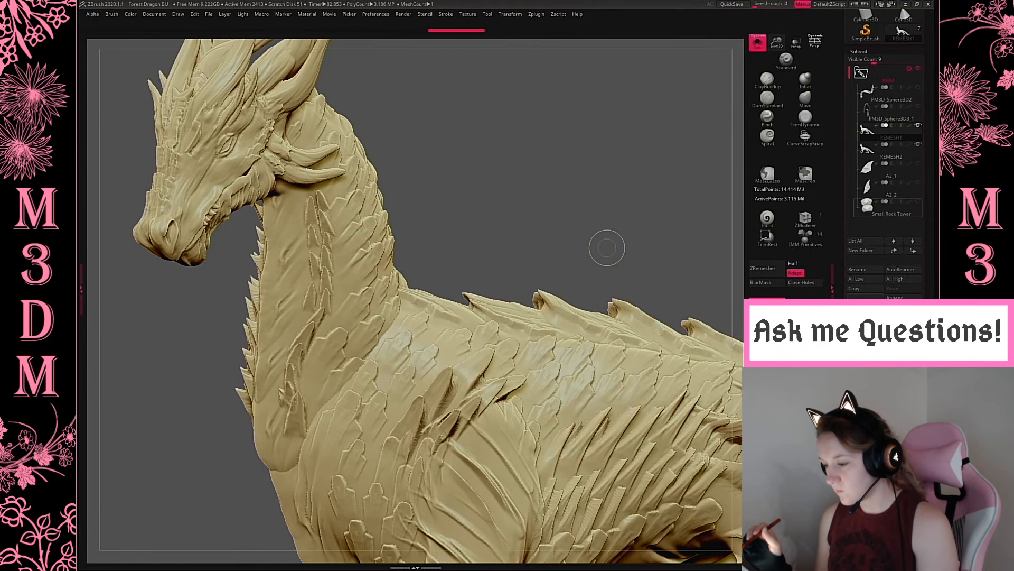
key("shift+f")
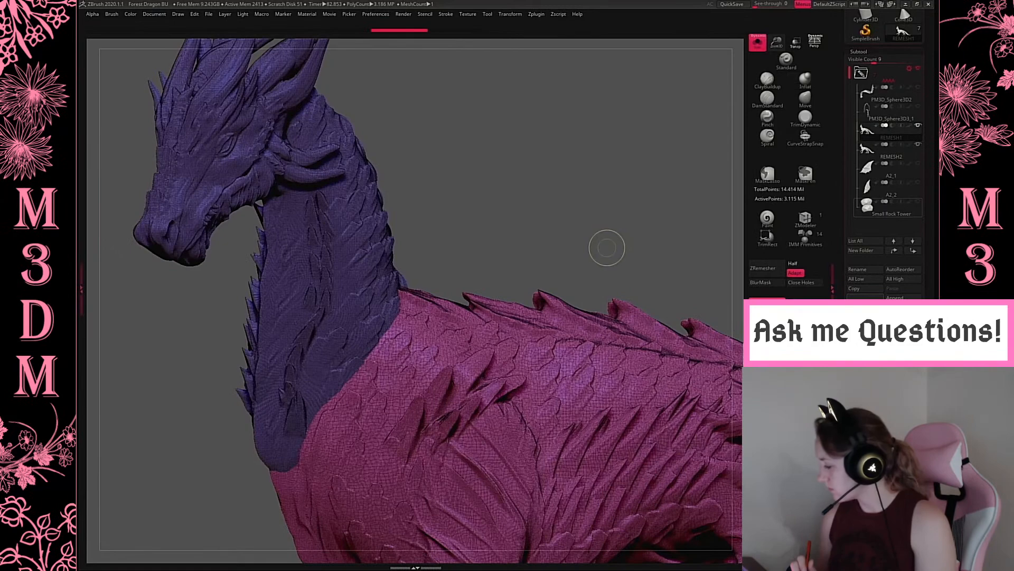
key("shift+f")
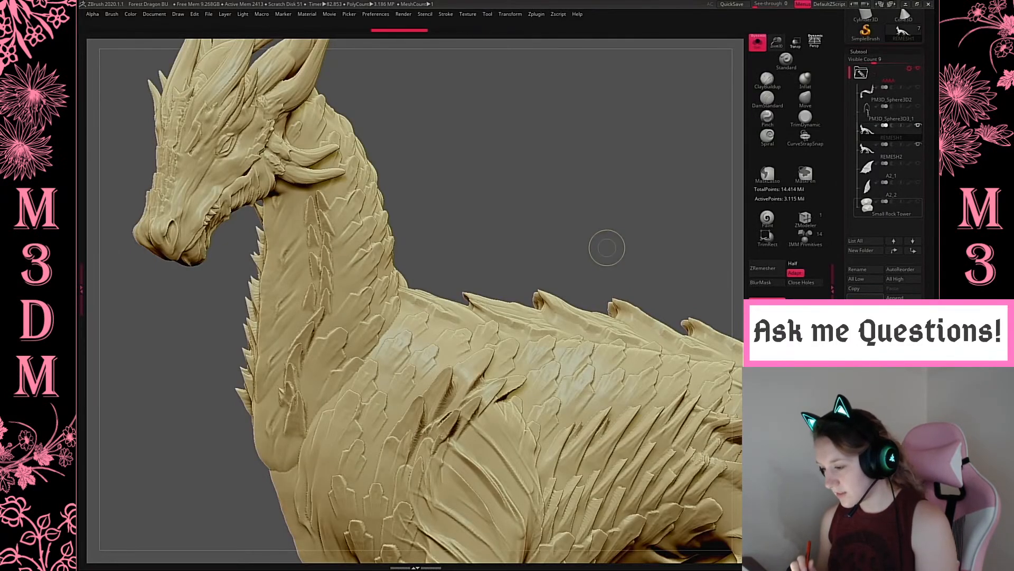
Inspect the projected scale detail on REMESH1 across the whole body, the hips and tail base, and the head and neck.
key("f")
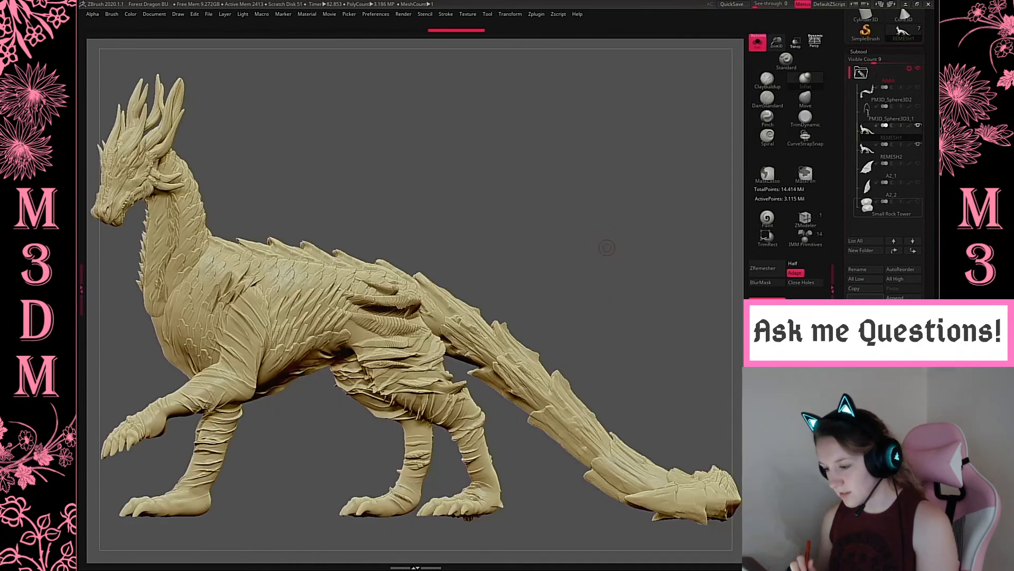
mouse_move(414, 199)
left_mouse_down("alt")
mouse_move(722, 107)
mouse_move(651, 176)
mouse_move(635, 179)
left_mouse_up("alt")
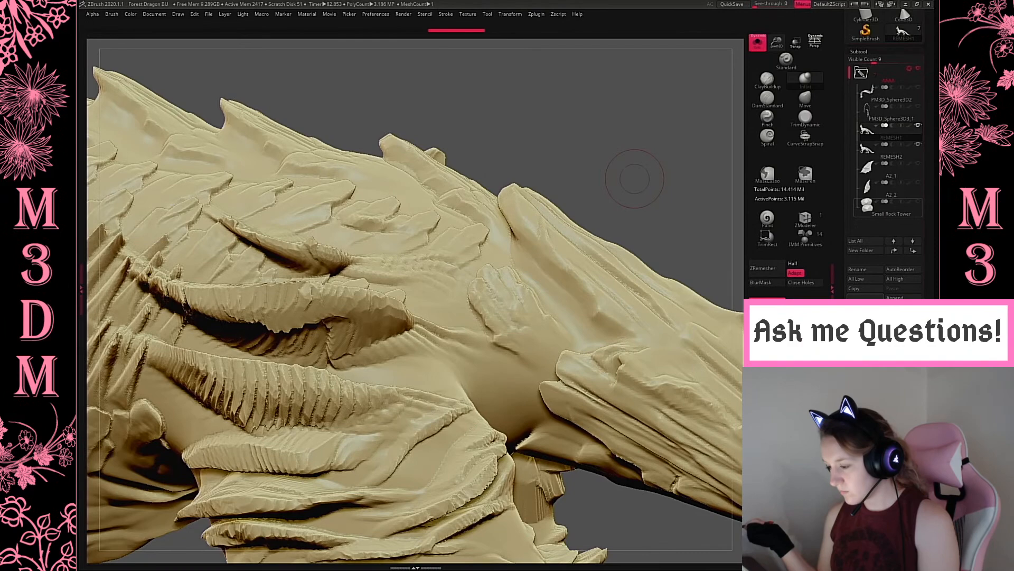
key("d")
left_click(478, 176)
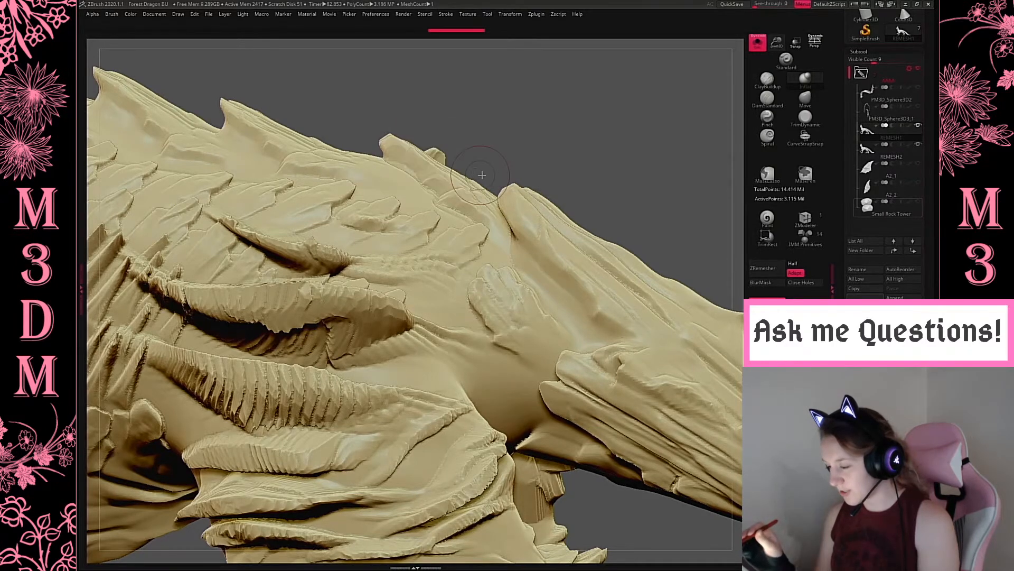
key("f")
left_click_drag(651, 264, 773, 206, "shift")
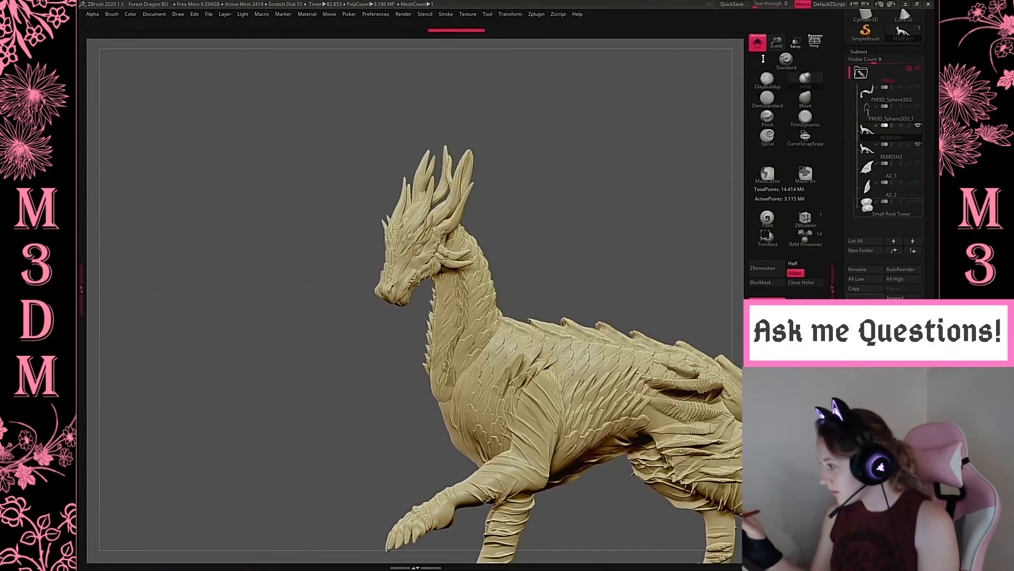
left_click_drag(713, 106, 876, 315, "alt")
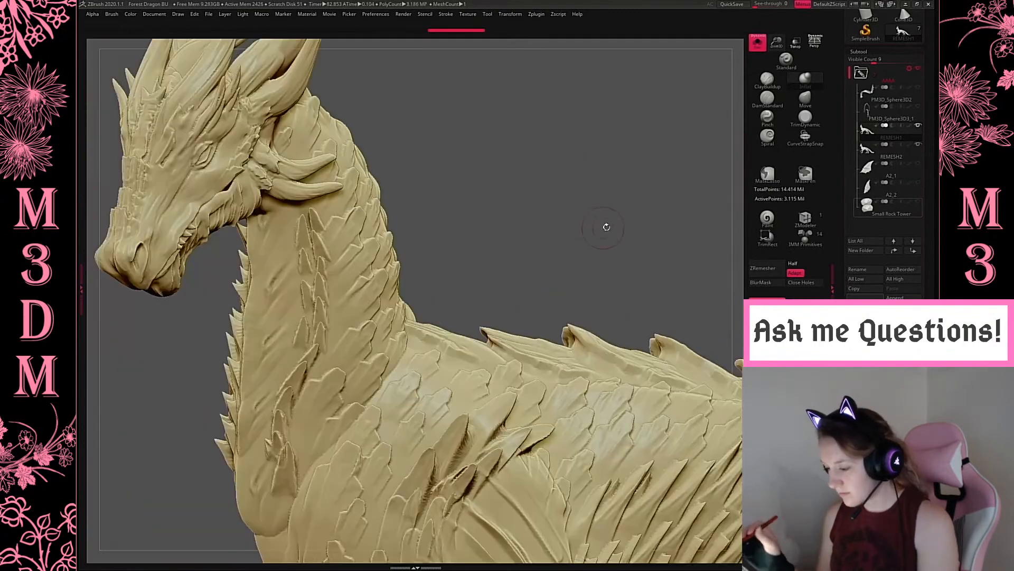
left_click_drag(605, 227, 655, 206)
Save the project over the existing Forest Dragon BU file in the Forest Dragon folder.
key("ctrl+s")
left_click(271, 118)
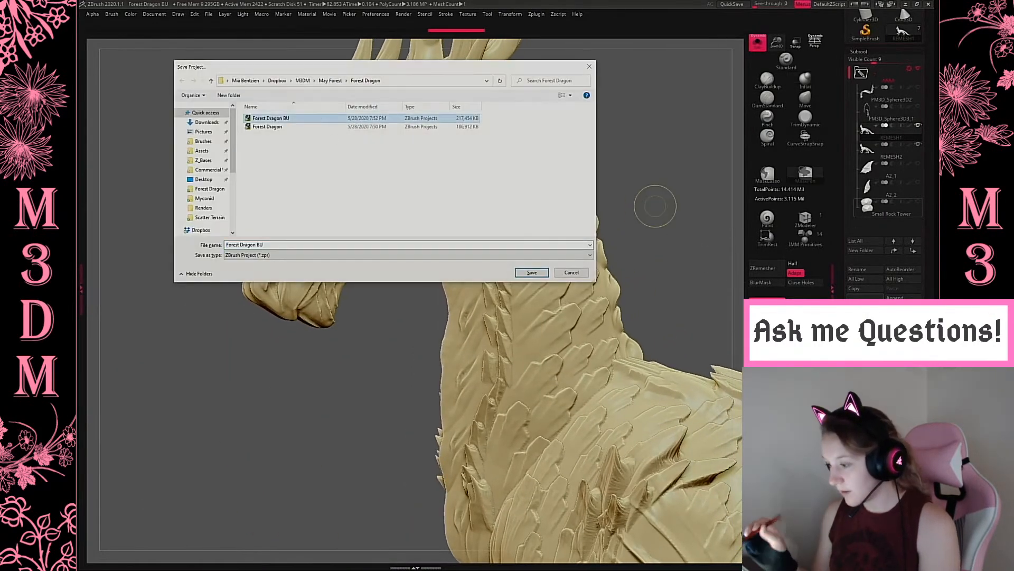
left_click(542, 273)
left_click(540, 283)
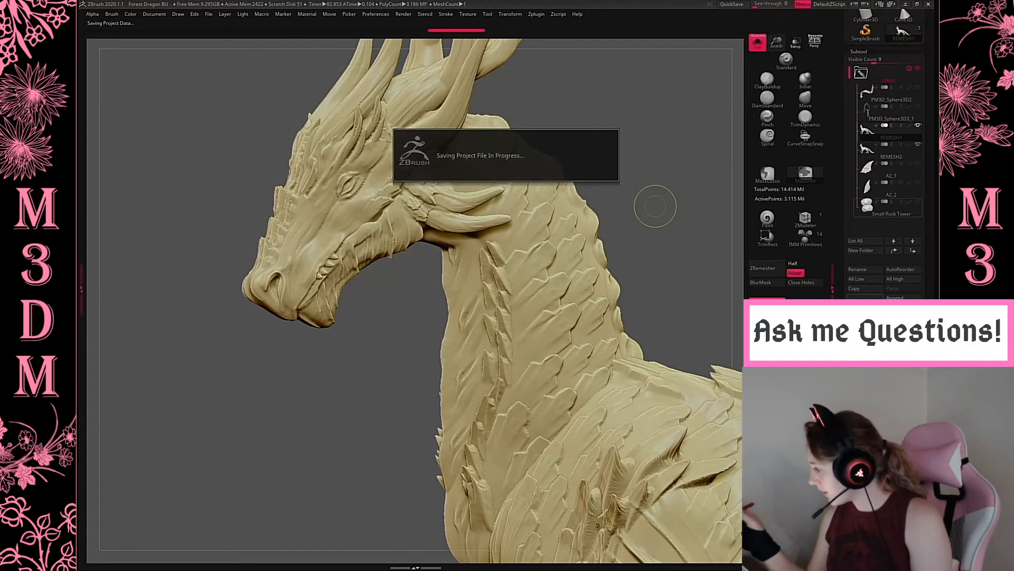
Subdivide the REMESH1 geometry once to reach subdivision level 2.
left_click(860, 51)
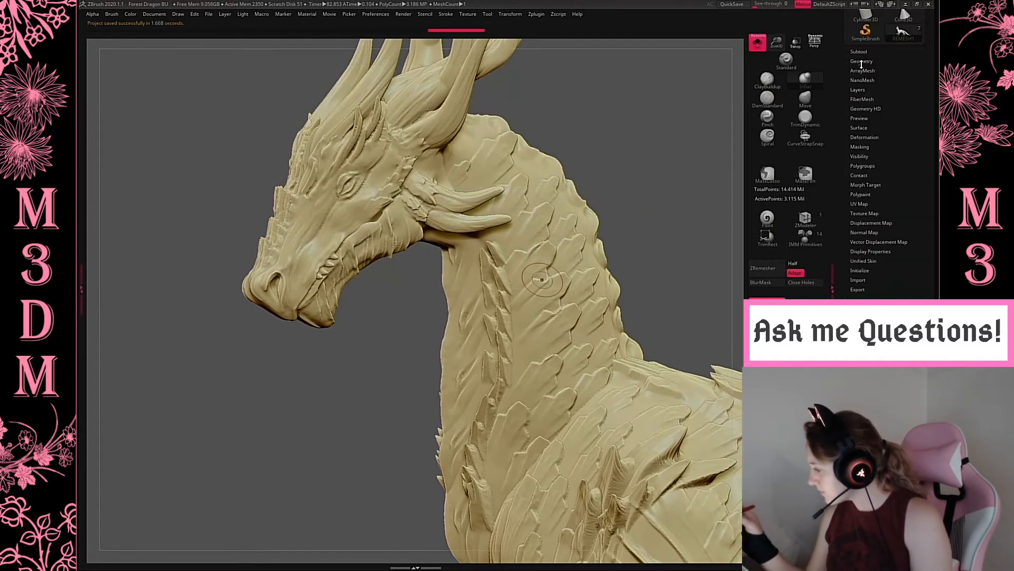
left_click(862, 61)
left_click(857, 132)
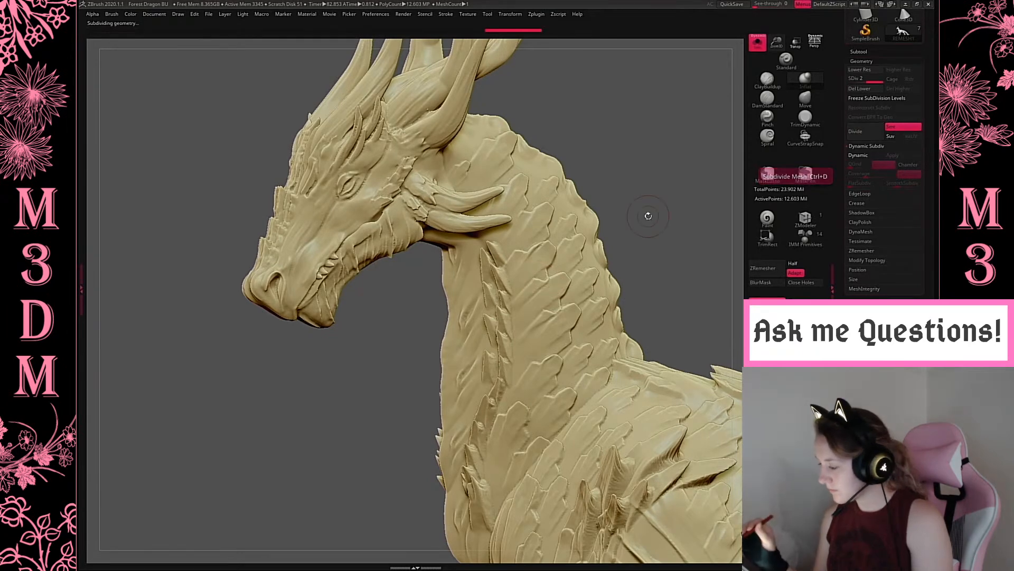
left_click_drag(663, 210, 732, 168)
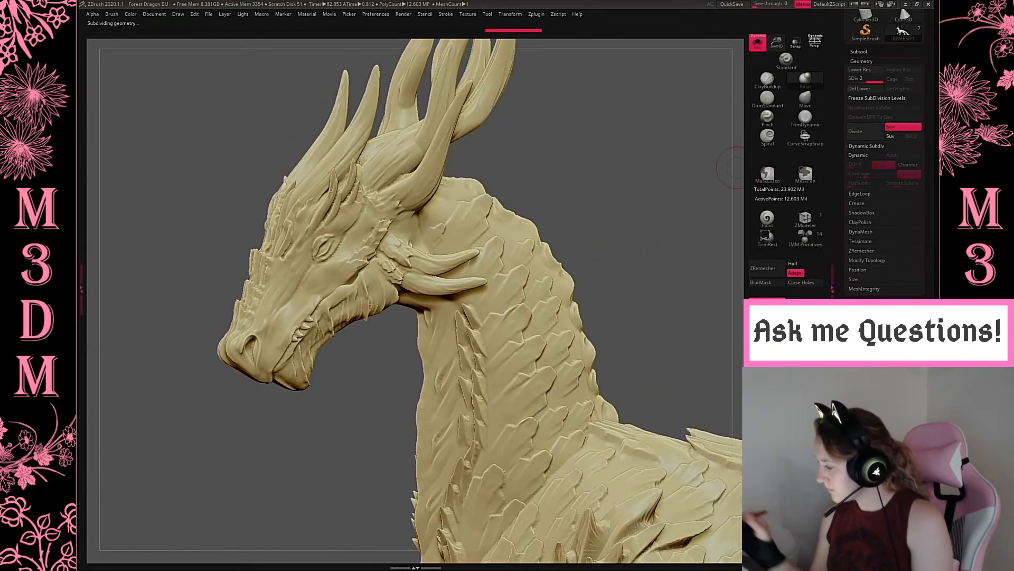
Compare the subdivided REMESH1 with REMESH2 in the viewport and by point count, finishing with REMESH1 active.
left_click(860, 51)
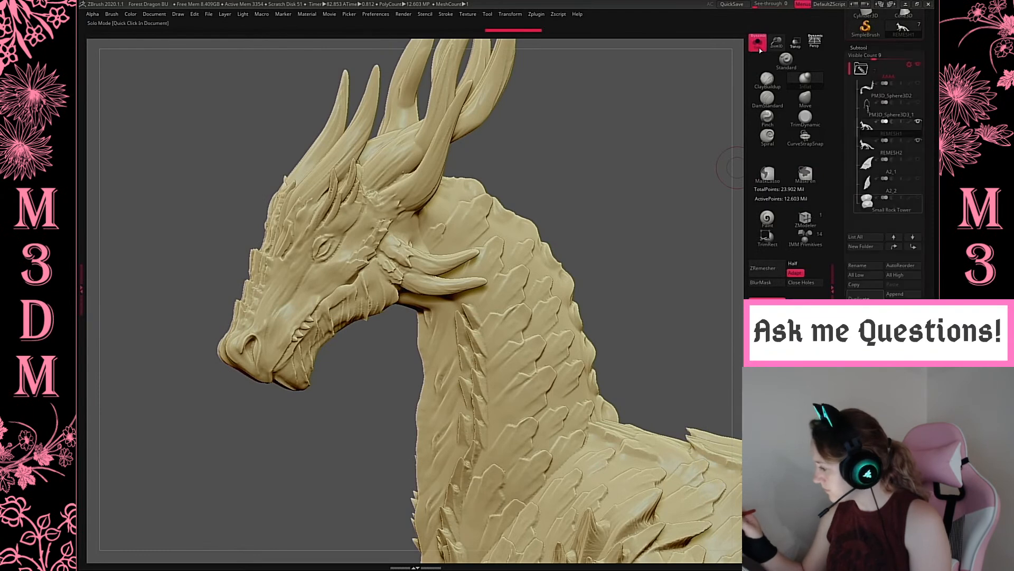
left_click(759, 47)
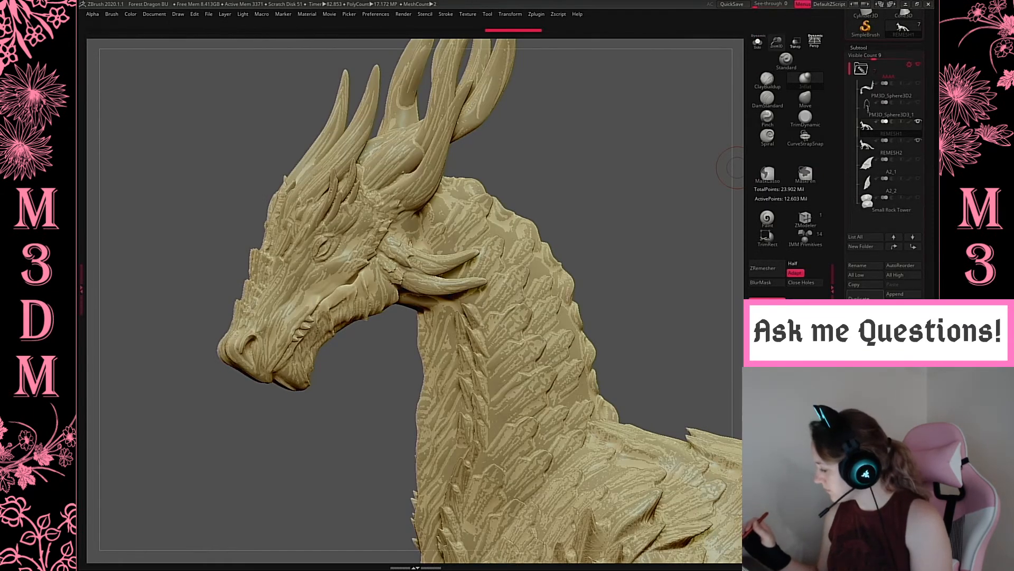
left_click_drag(852, 165, 851, 147)
left_click(892, 130)
left_click(758, 49)
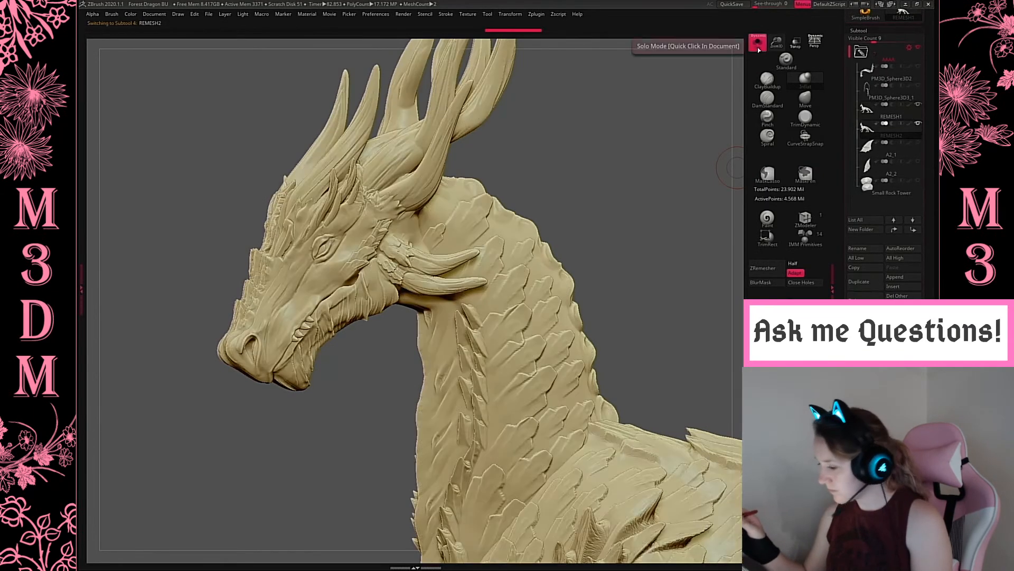
left_click(864, 112)
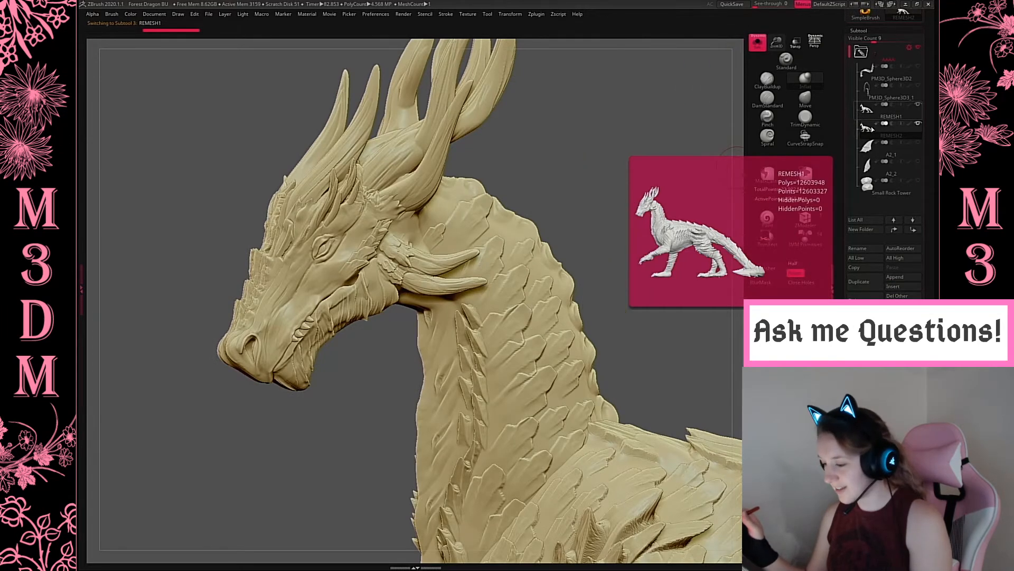
left_click(866, 132)
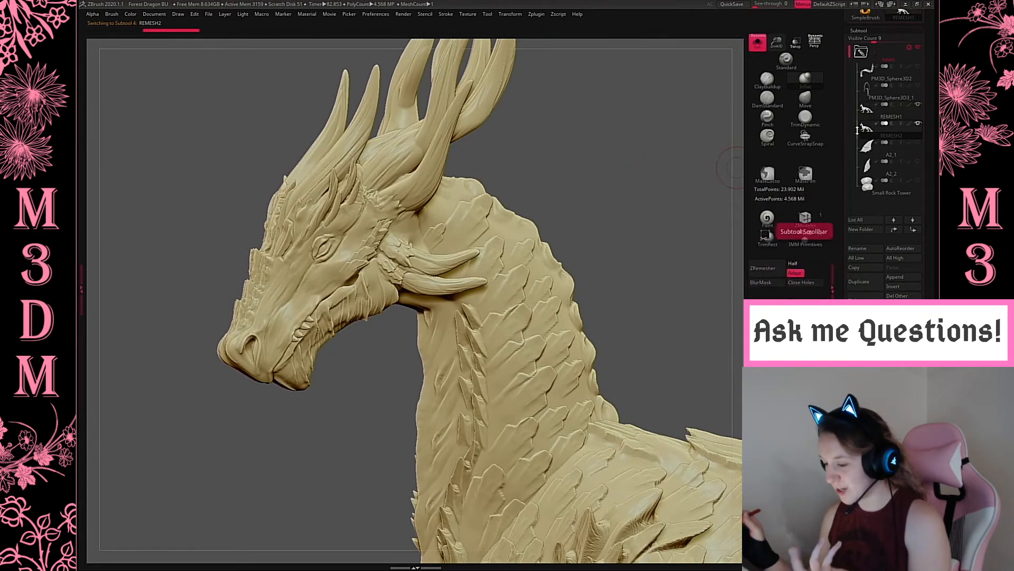
left_click(866, 111)
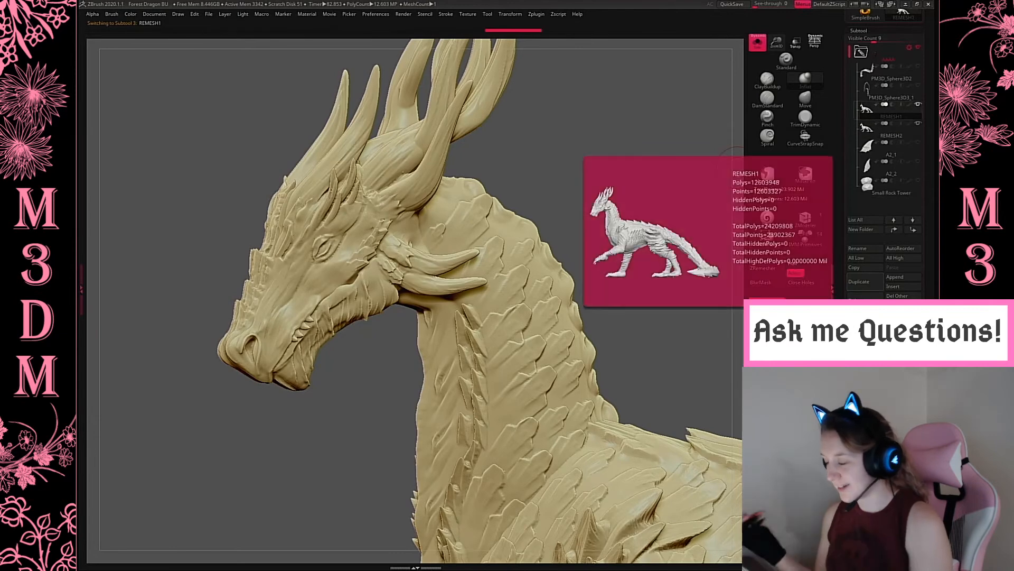
Display REMESH1 and REMESH2 together, project the original detail onto the subdivided REMESH1, and isolate it to check the head.
left_click(758, 42)
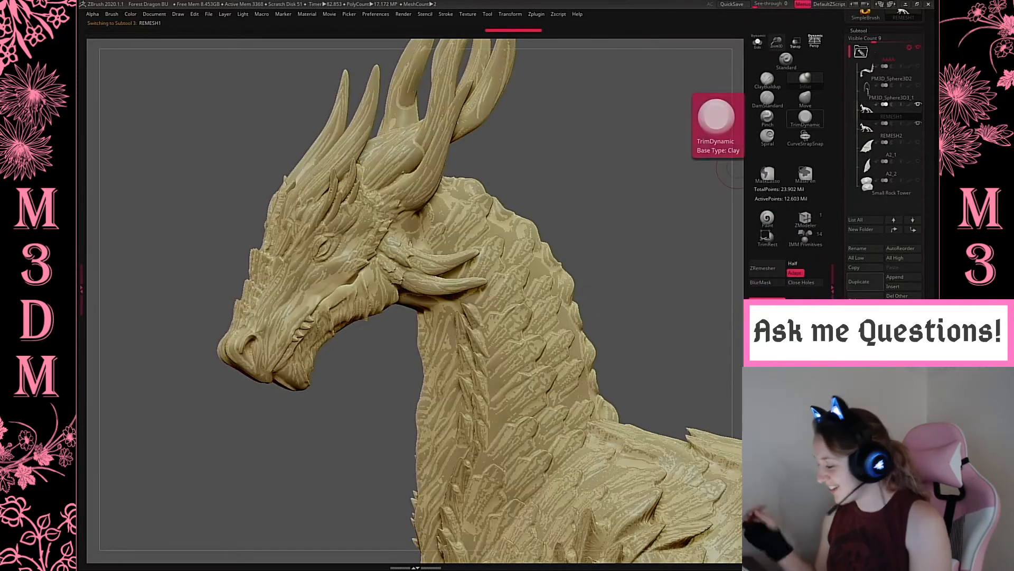
left_click(799, 236)
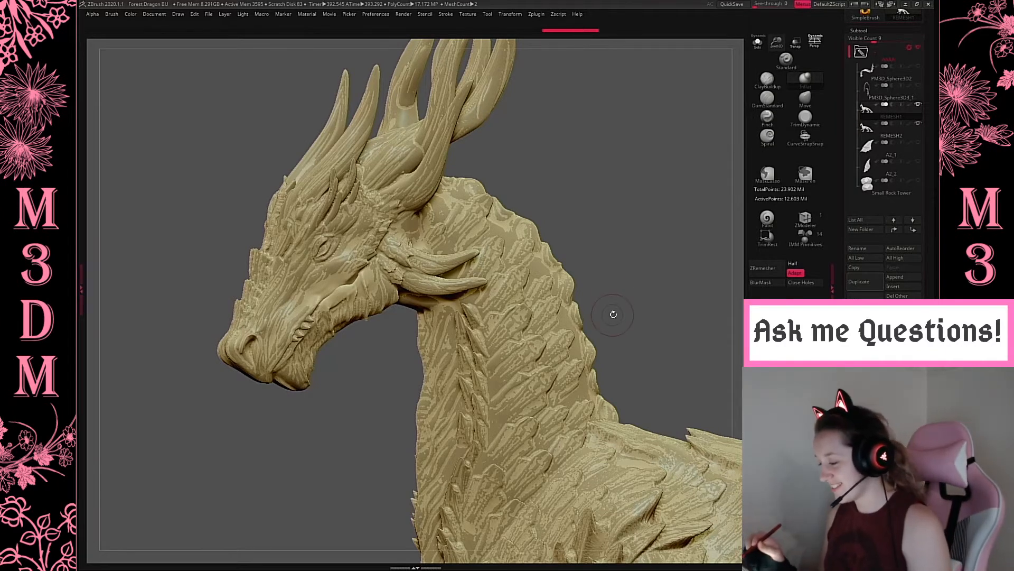
left_click_drag(624, 330, 658, 322)
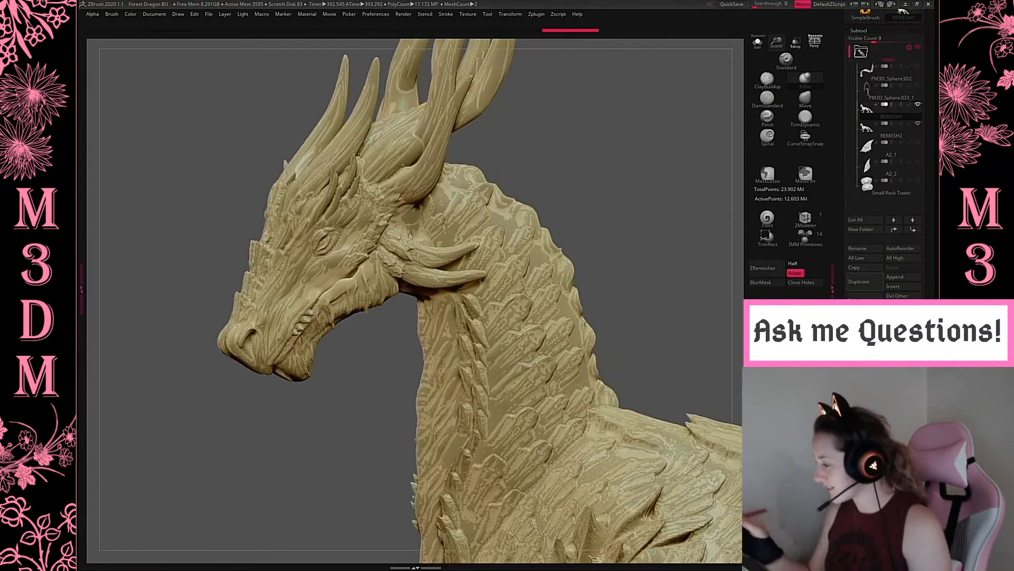
left_click(758, 47)
left_click_drag(654, 206, 669, 200)
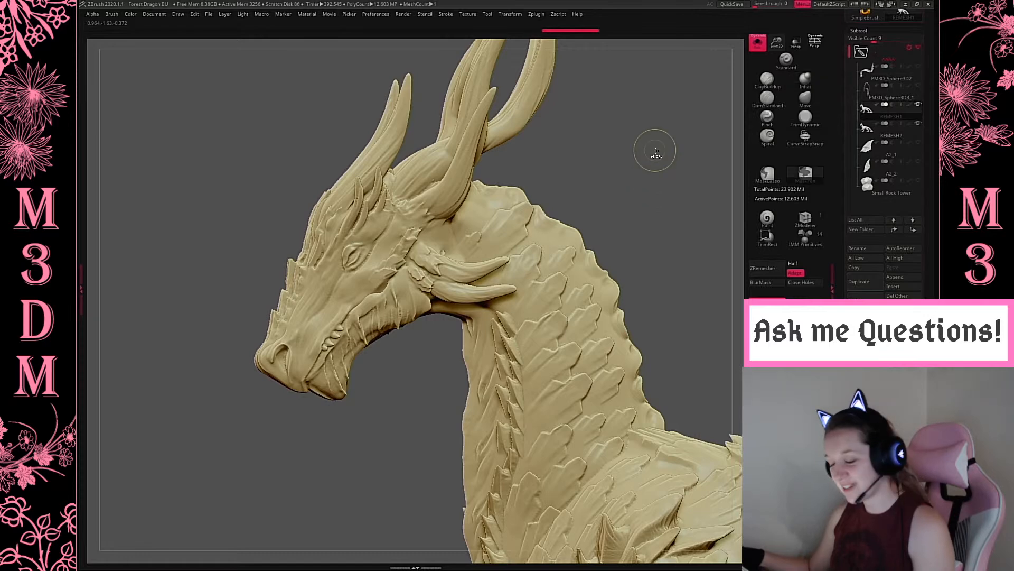
Save the subdivided and projected dragon as Forest Dragon BU, replacing the existing project file.
key("ctrl+s")
left_click(311, 121)
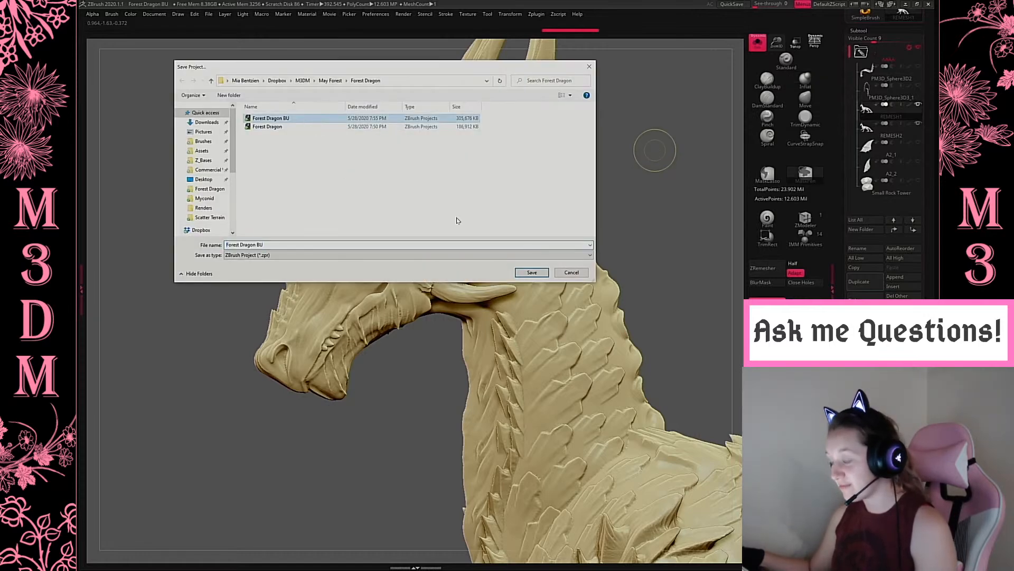
left_click(535, 273)
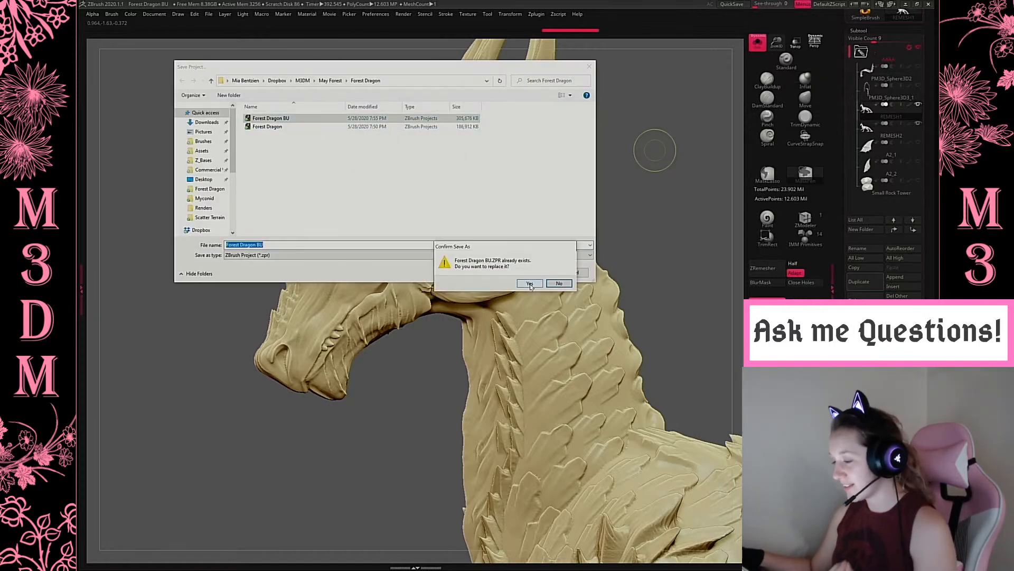
left_click(530, 284)
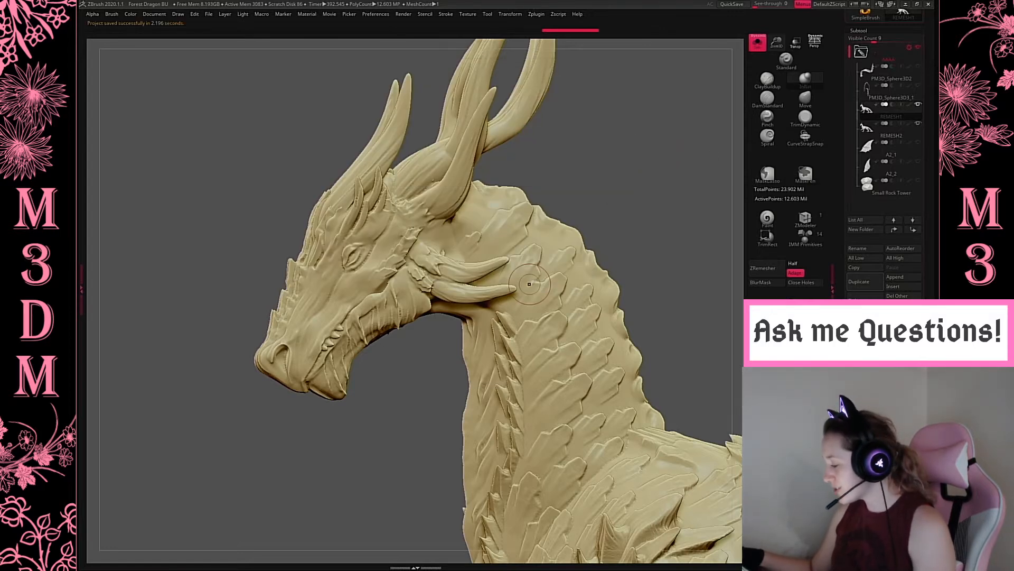
Repeat the projection from REMESH2 onto REMESH1 with both displayed, then isolate REMESH1 and examine its neck, shoulder and head.
left_click(758, 46)
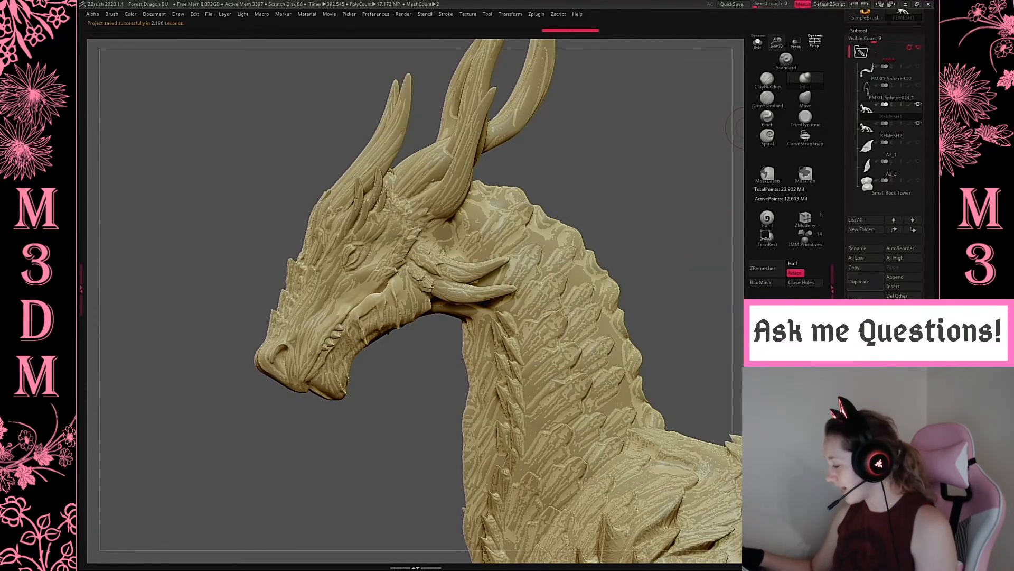
left_click(804, 235)
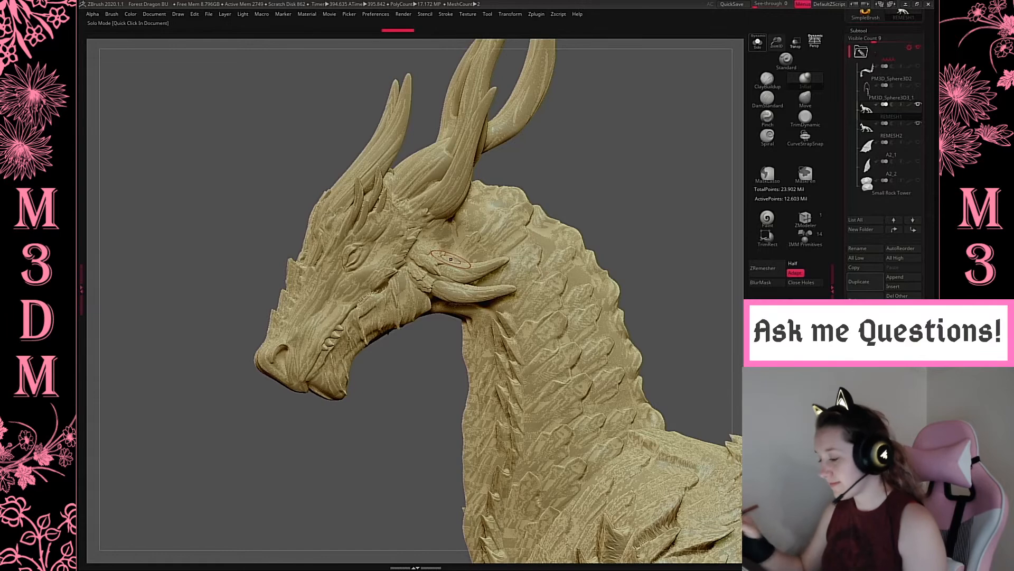
left_click(758, 43)
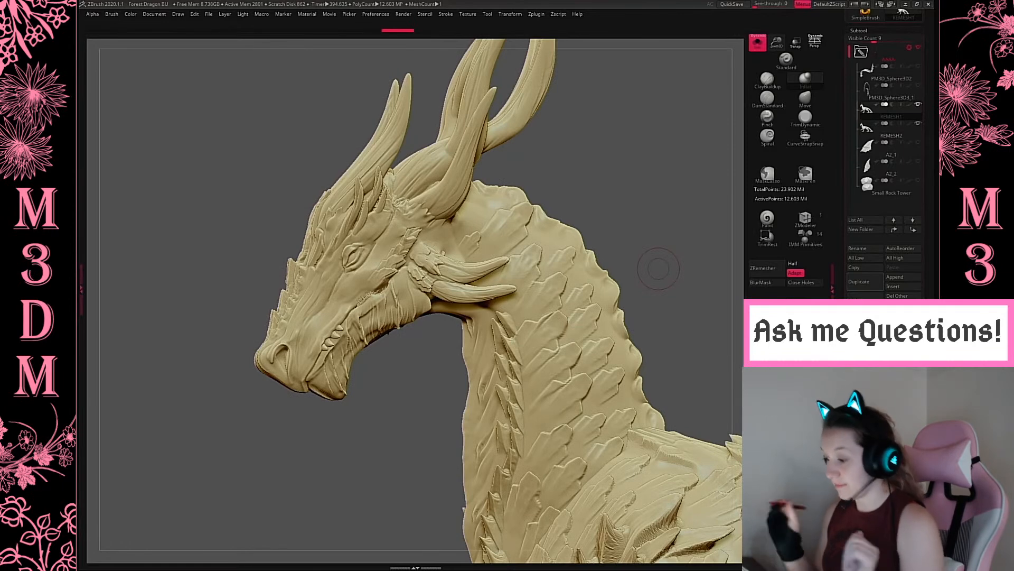
left_click_drag(650, 220, 567, 280, "alt")
left_click_drag(567, 224, 882, 190, "alt")
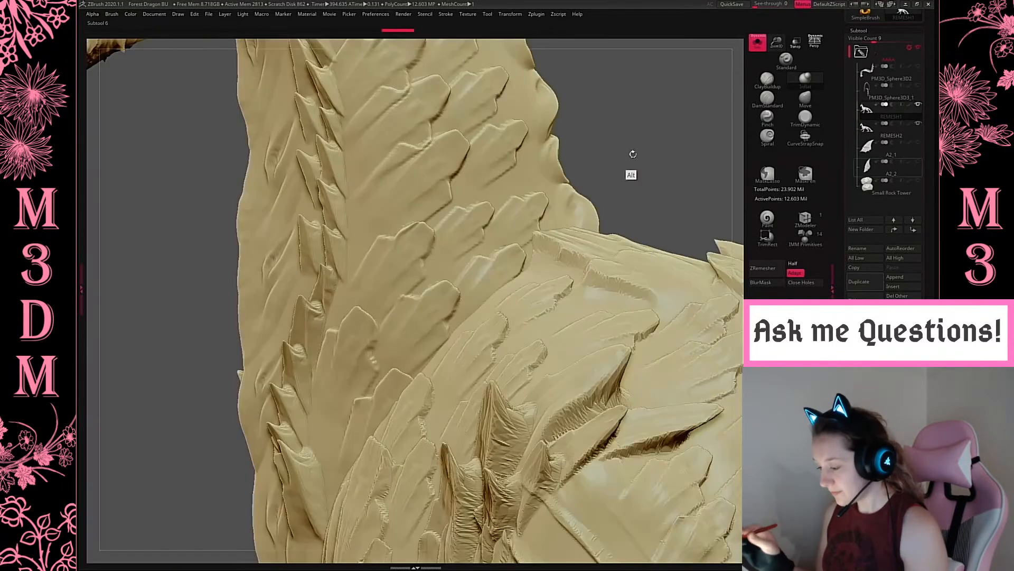
left_click_drag(631, 153, 723, 326, "alt")
left_click_drag(318, 290, 456, 385, "alt")
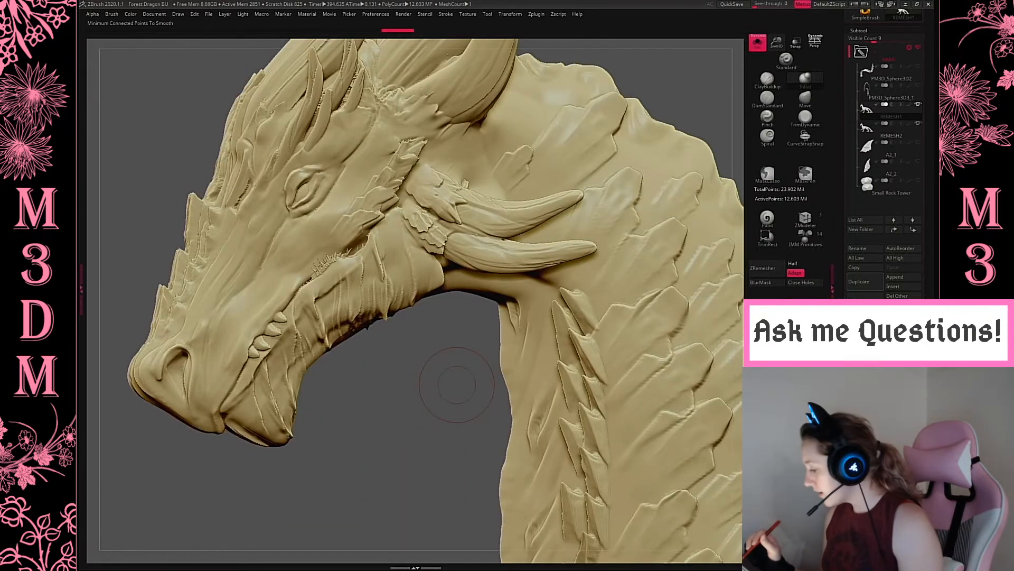
Reduce the Smooth brush's draw size and smooth the spiky projection artifacts on the cheek behind the mouth corner.
key("space")
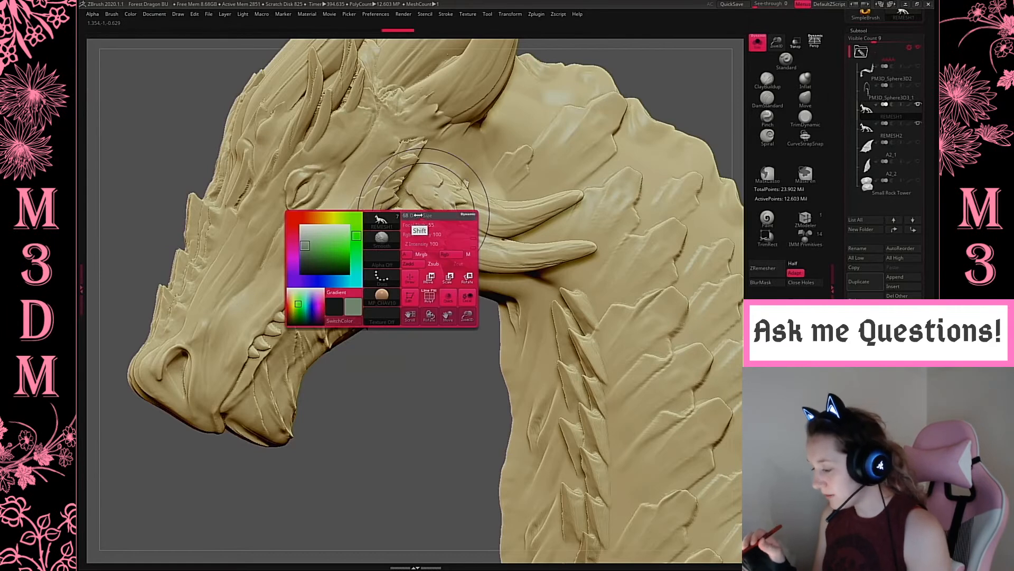
key("space")
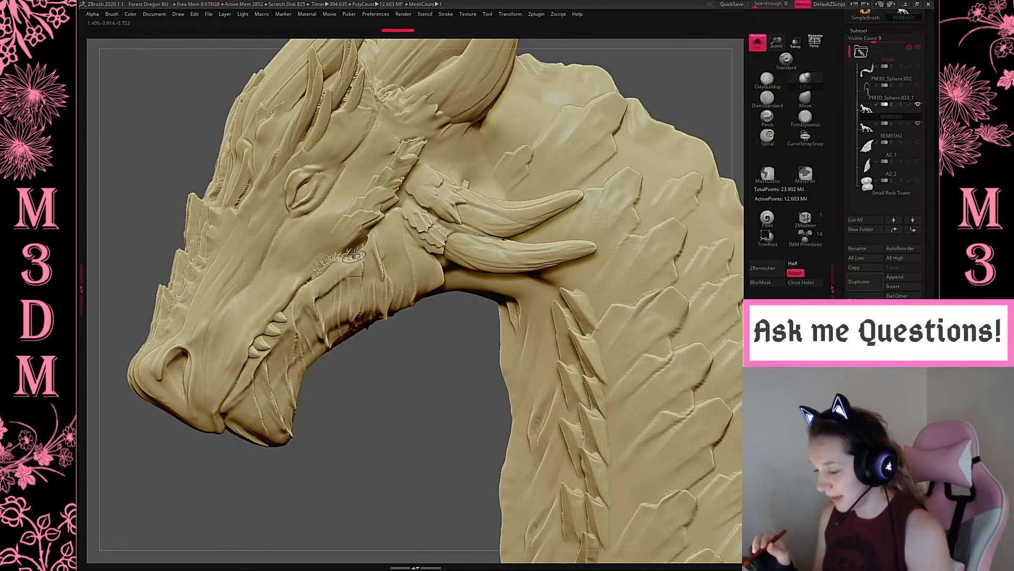
left_click_drag(346, 255, 366, 256, "shift")
left_click_drag(483, 496, 442, 364)
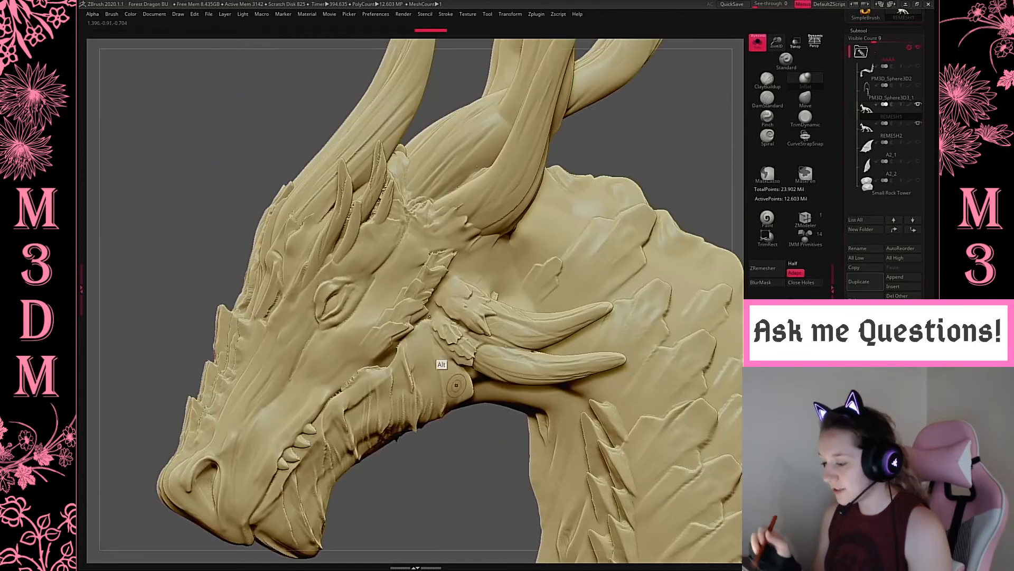
Smooth the projection artifacts around the brow spikes and horn base on the left side of the dragon's head.
mouse_move(380, 191)
left_mouse_down("shift")
mouse_move(353, 208)
mouse_move(391, 201)
left_mouse_up("shift")
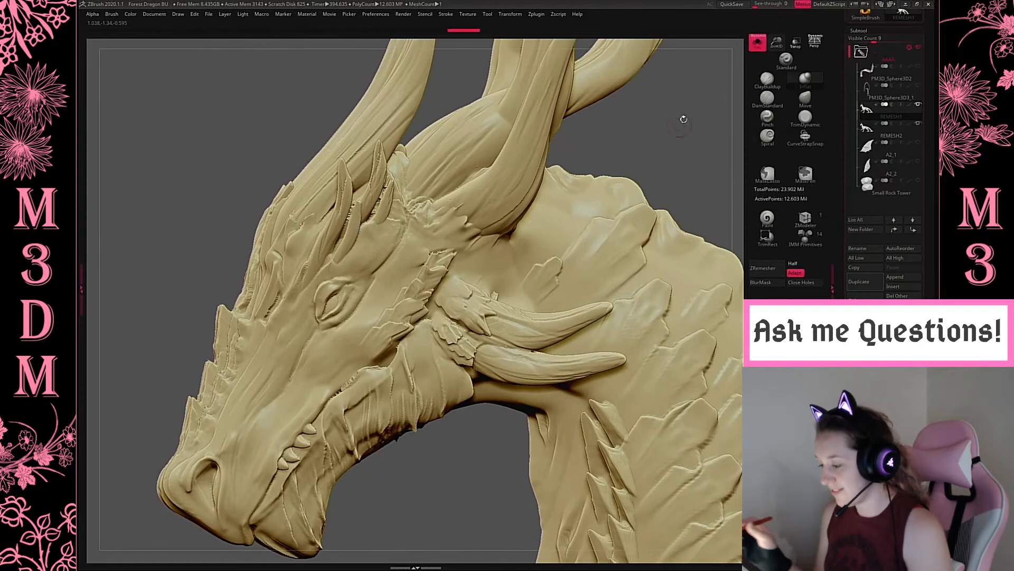
mouse_move(698, 119)
left_mouse_down()
mouse_move(792, 84)
mouse_move(602, 134)
left_mouse_up()
mouse_move(378, 186)
left_mouse_down("shift")
mouse_move(377, 201)
mouse_move(388, 179)
mouse_move(394, 232)
left_mouse_up("shift")
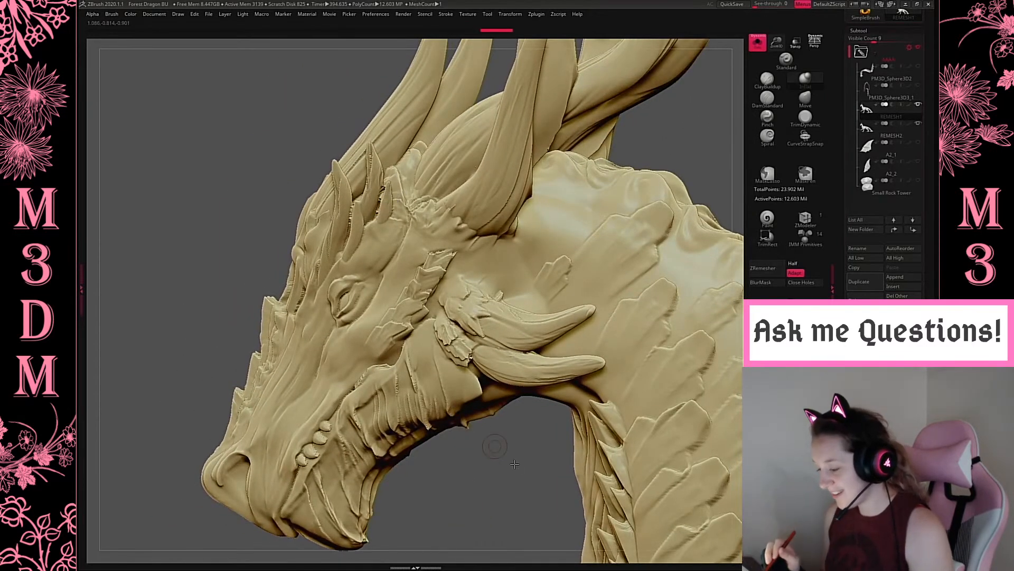
mouse_move(515, 464)
left_mouse_down()
mouse_move(556, 538)
mouse_move(558, 455)
mouse_move(534, 450)
left_mouse_up()
mouse_move(258, 207)
left_mouse_down("shift")
mouse_move(247, 209)
mouse_move(248, 196)
left_mouse_up("shift")
mouse_move(544, 337)
left_mouse_down("alt")
mouse_move(668, 259)
mouse_move(634, 267)
left_mouse_up("alt")
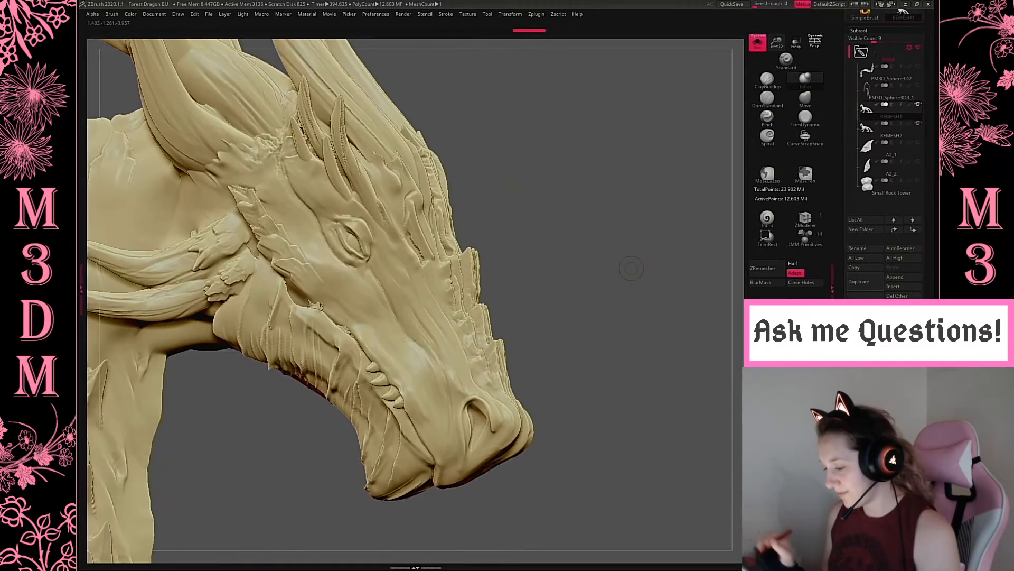
Smooth the rough projection artifacts along the cheek, brow spikes and eye area on the right side of the head.
left_click_drag(370, 336, 312, 306, "shift")
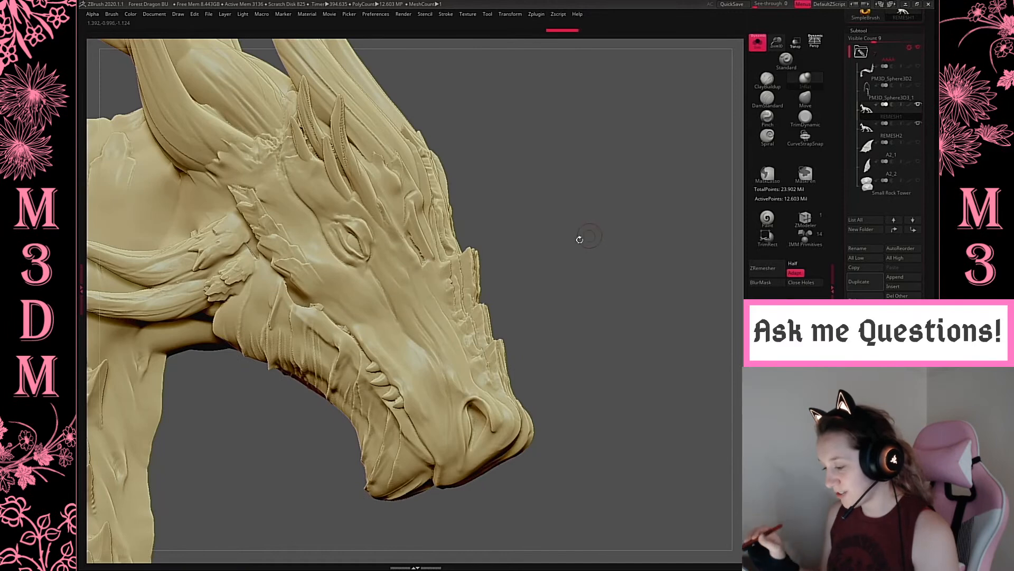
left_click_drag(565, 241, 574, 264)
mouse_move(312, 150)
left_mouse_down("shift")
mouse_move(297, 145)
mouse_move(350, 185)
left_mouse_up("shift")
left_click_drag(644, 301, 597, 248)
left_click_drag(257, 263, 347, 238, "shift")
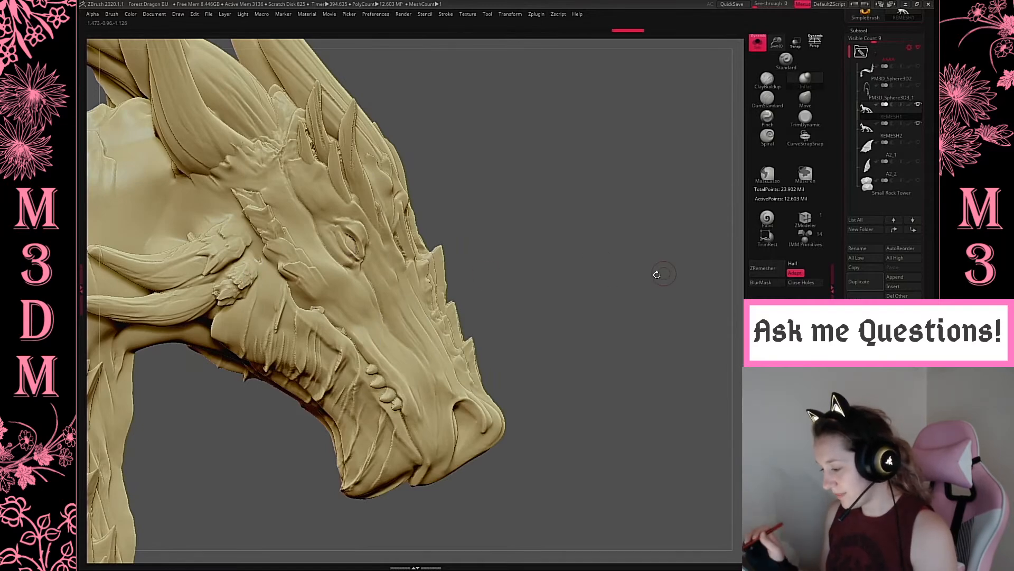
mouse_move(657, 274)
left_mouse_down()
mouse_move(621, 281)
mouse_move(606, 271)
mouse_move(610, 287)
mouse_move(614, 201)
mouse_move(636, 224)
left_mouse_up()
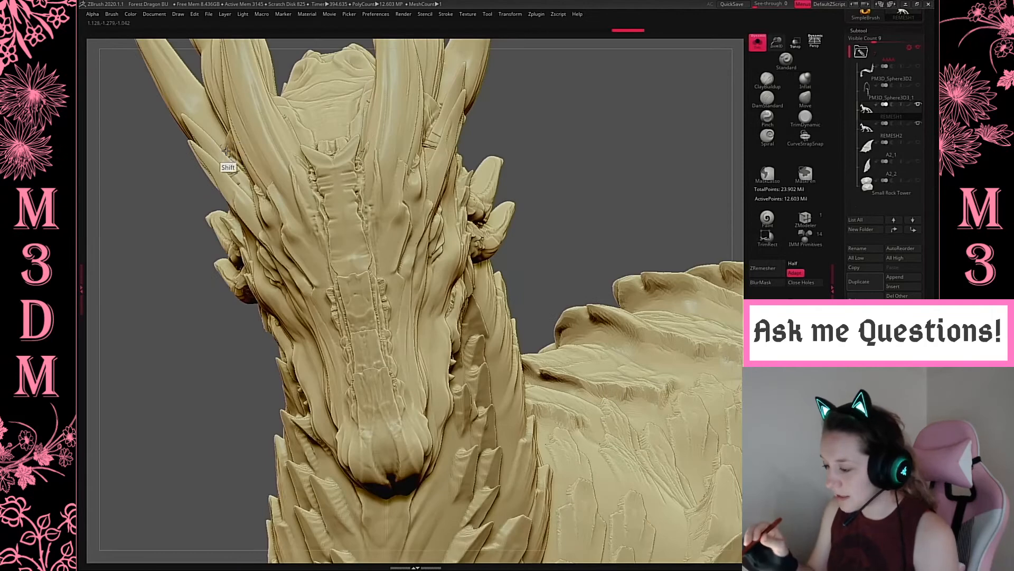
Smooth the remaining artifacts at the bases of both outer horns and on the crown between the horns.
left_click_drag(239, 184, 229, 163, "shift")
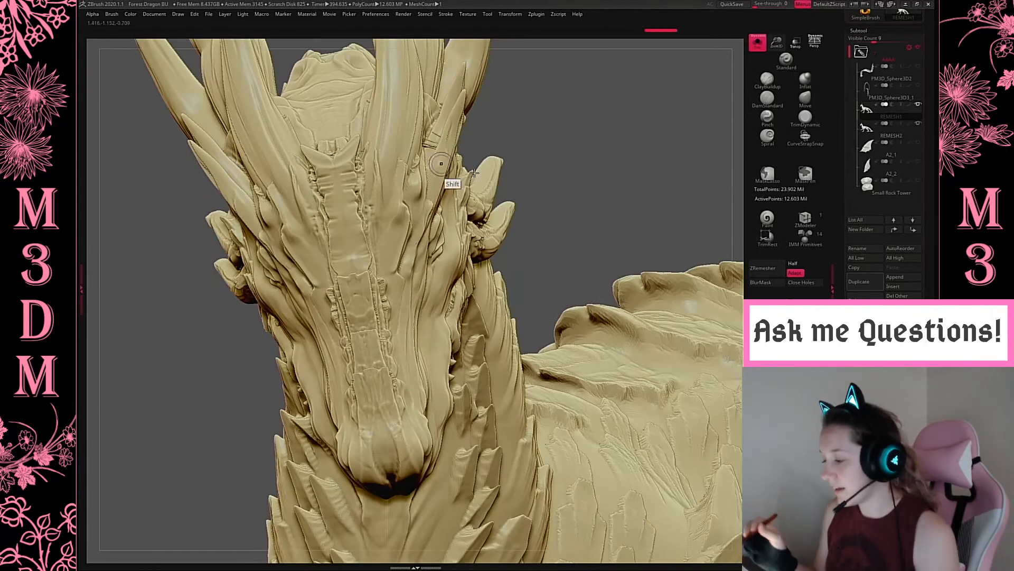
mouse_move(431, 140)
left_mouse_down("shift")
mouse_move(444, 169)
mouse_move(430, 150)
mouse_move(444, 154)
left_mouse_up("shift")
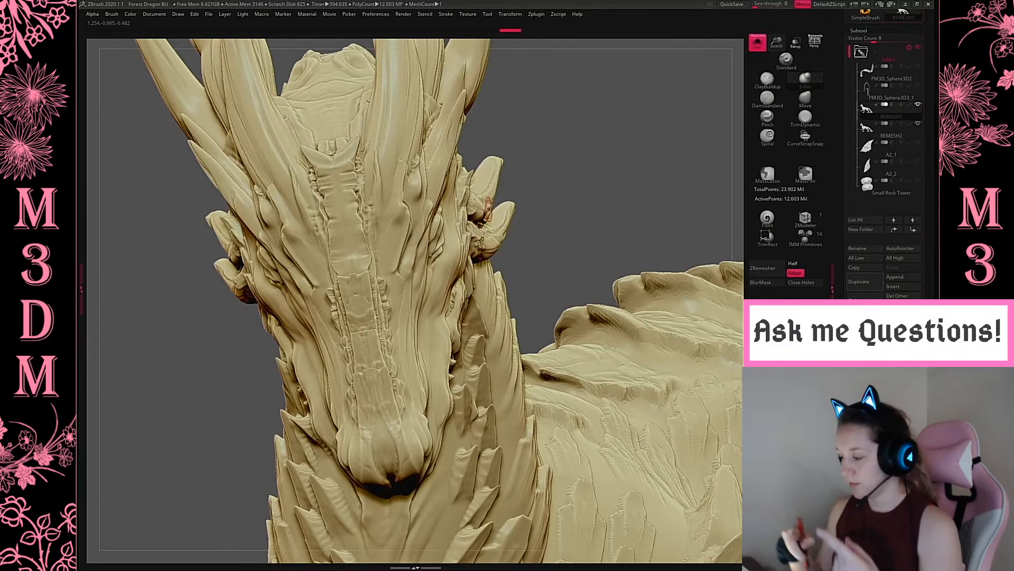
left_click_drag(613, 115, 593, 315, "alt")
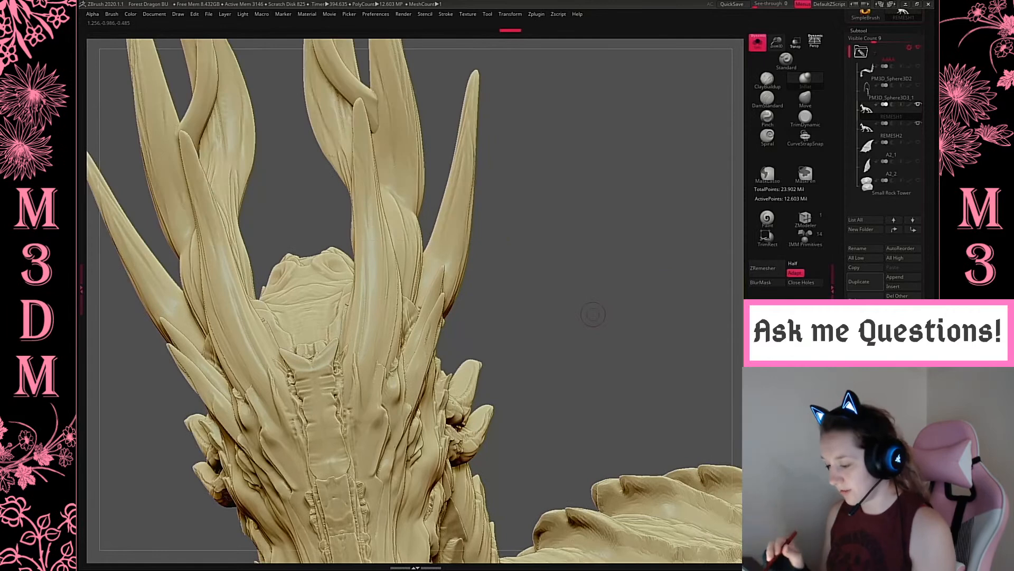
left_click_drag(313, 353, 327, 352, "shift")
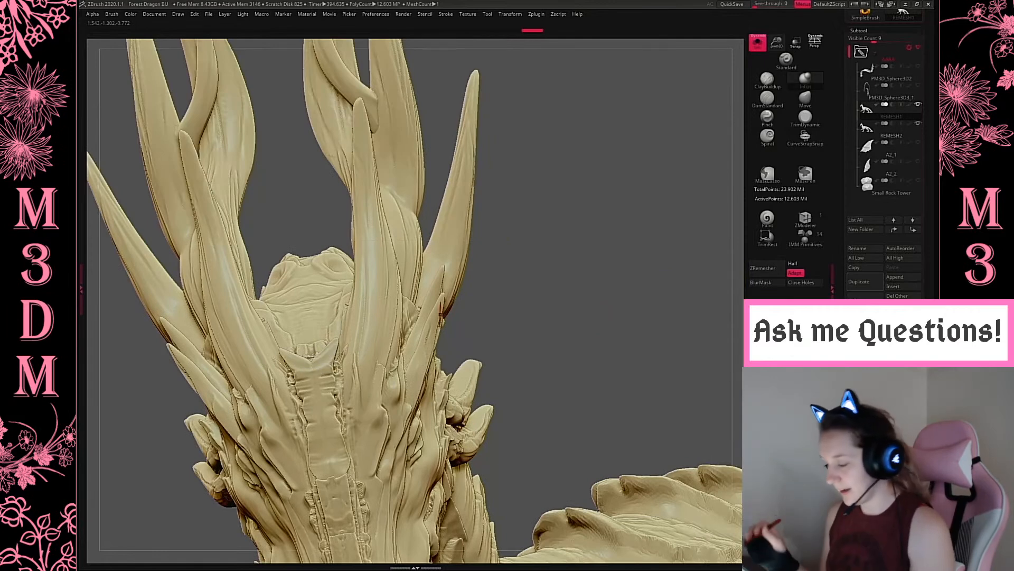
left_click_drag(564, 275, 570, 333)
left_click_drag(414, 284, 412, 290, "shift")
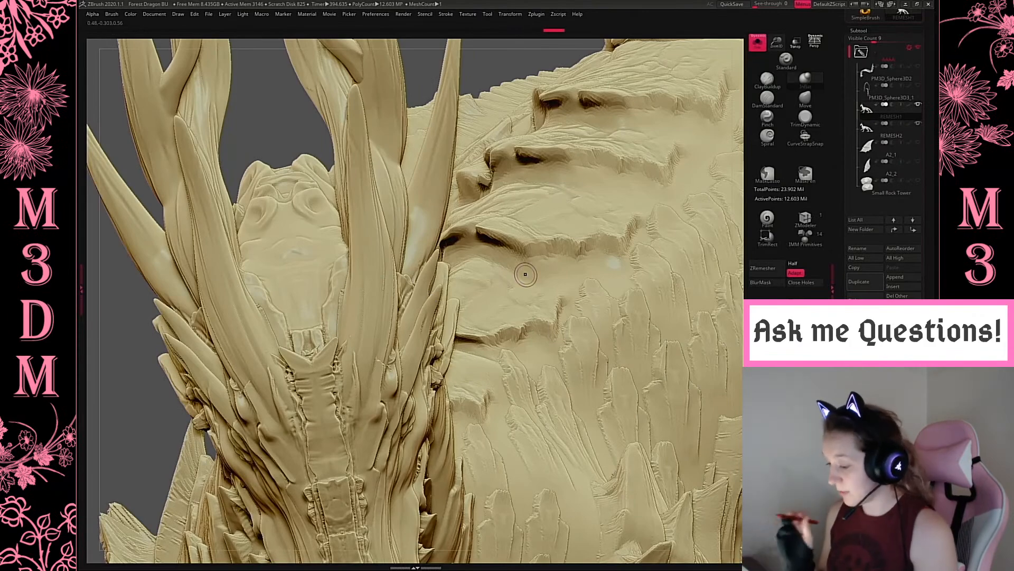
Enlarge the brush's draw size and smooth the rough spots on the hind leg, viewing the body from several sides.
key("f")
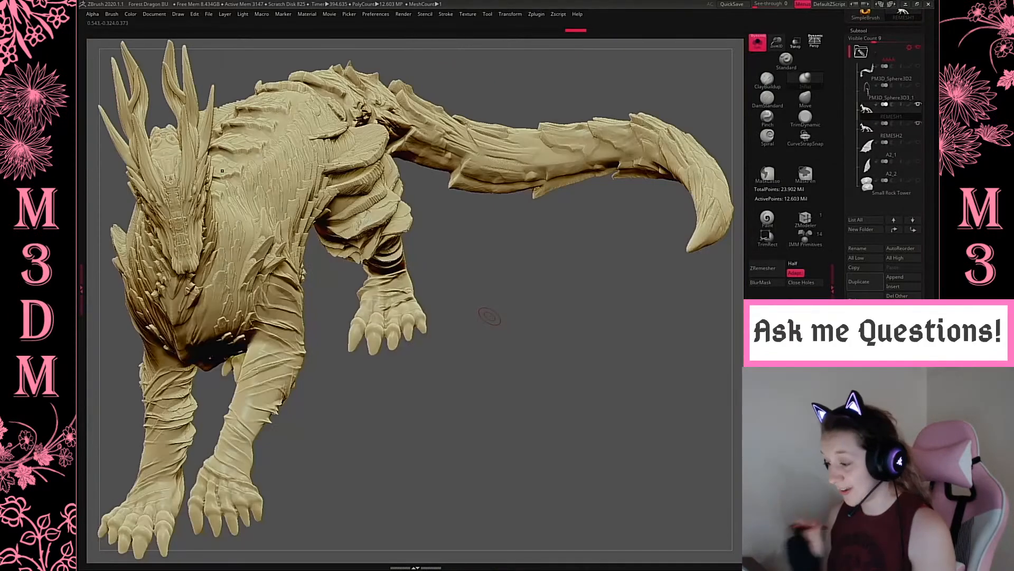
left_click_drag(561, 340, 570, 371)
left_click_drag(620, 314, 605, 392)
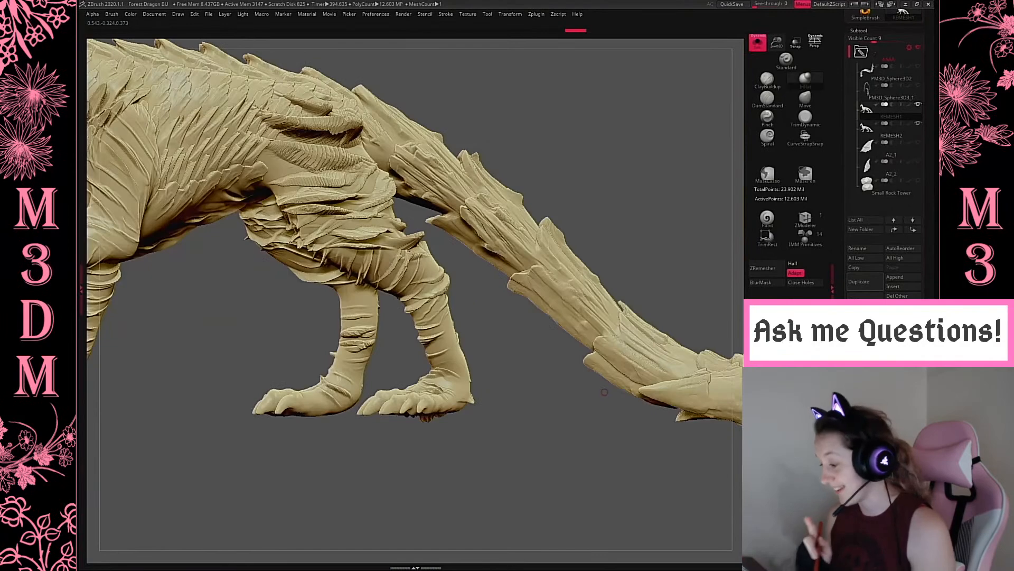
left_click_drag(607, 466, 686, 507)
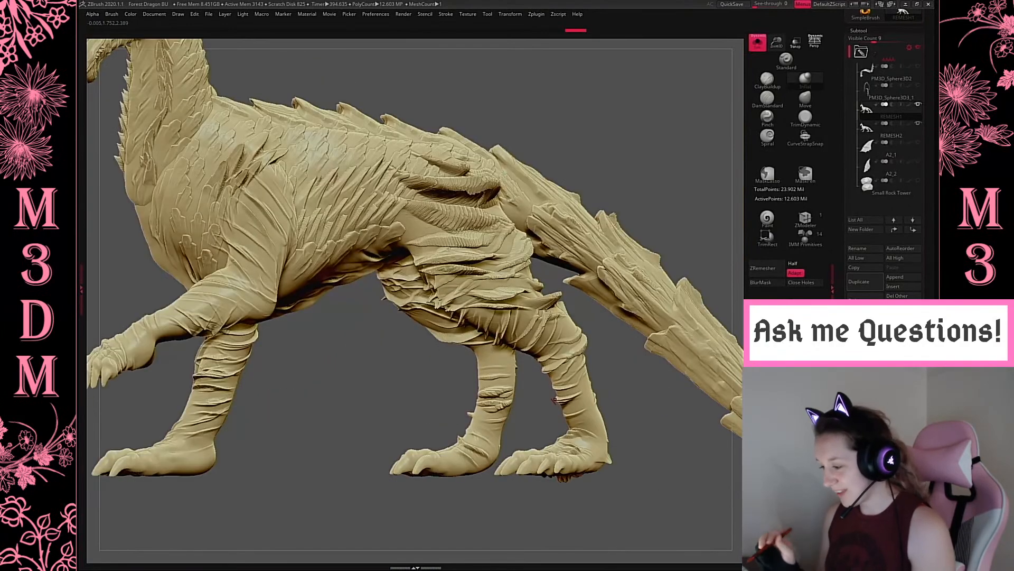
mouse_move(410, 382)
left_mouse_down()
mouse_move(363, 377)
mouse_move(626, 369)
mouse_move(682, 386)
left_mouse_up()
key("space")
left_click_drag(582, 258, 596, 256)
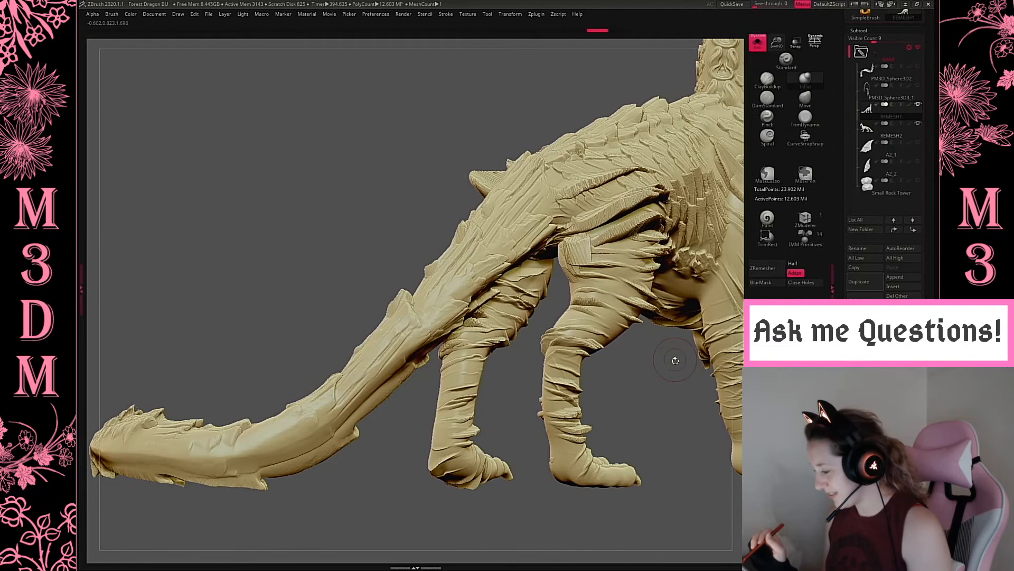
left_click_drag(675, 356, 735, 375)
left_click_drag(521, 414, 533, 407, "shift")
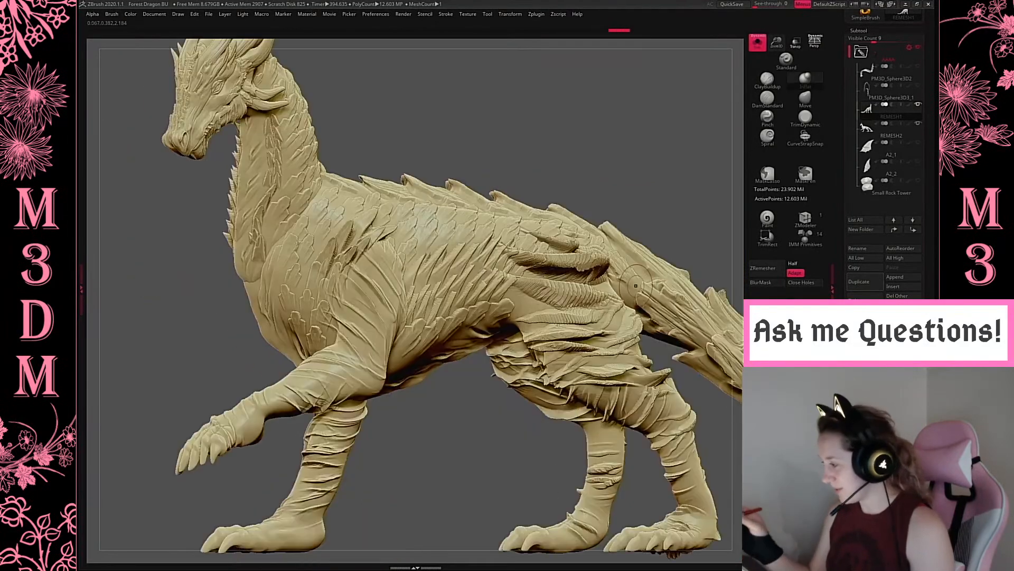
Check the left flank and shoulder, and save the project as Forest Dragon BU over the existing file.
left_click_drag(771, 17, 674, 277)
mouse_move(533, 470)
left_mouse_down()
mouse_move(588, 476)
mouse_move(526, 471)
left_mouse_up()
left_click_drag(396, 428, 299, 439, "alt")
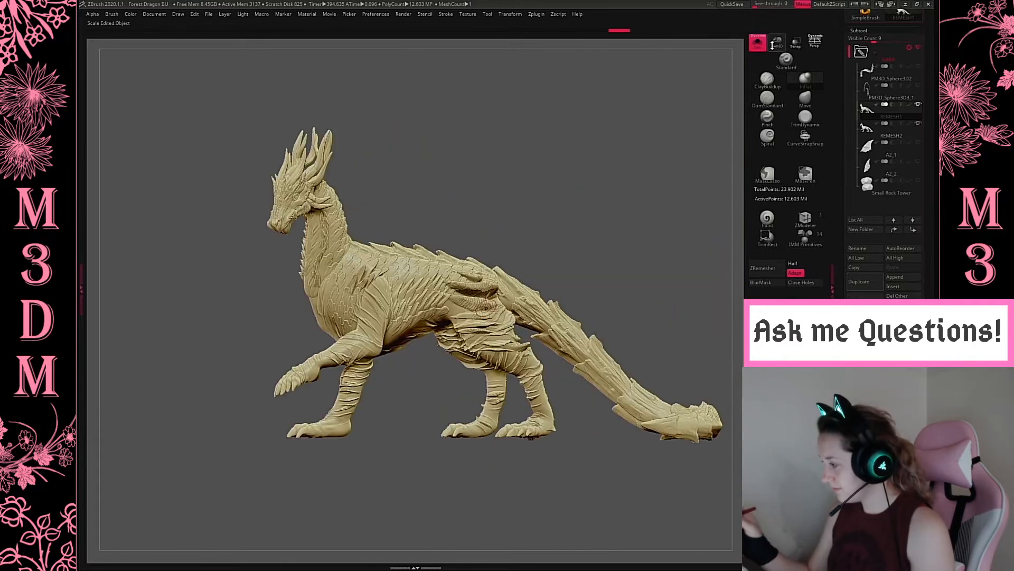
left_click_drag(777, 43, 766, 135)
right_click(424, 227, "shift")
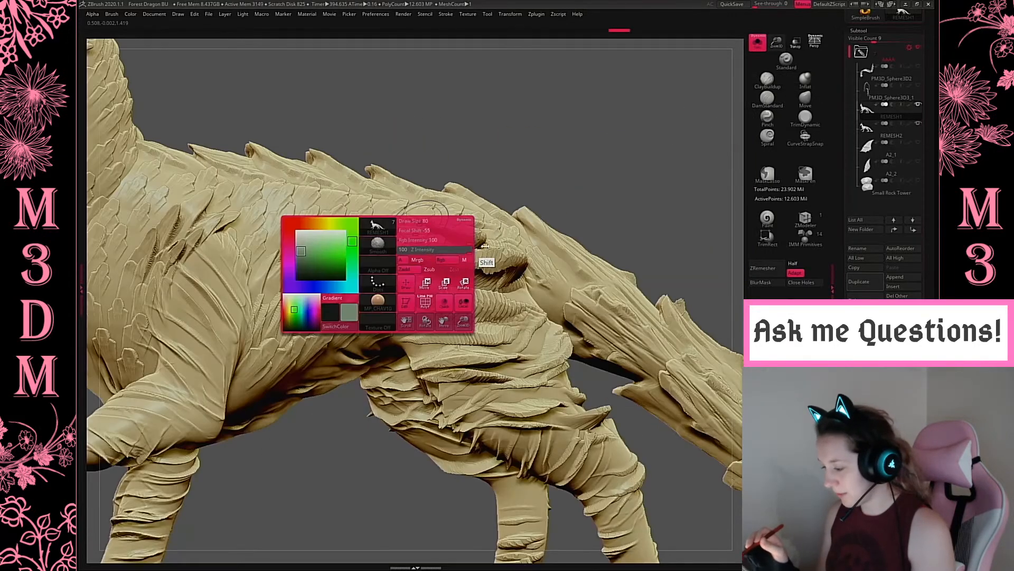
left_click_drag(338, 464, 626, 495, "alt")
key("ctrl+s")
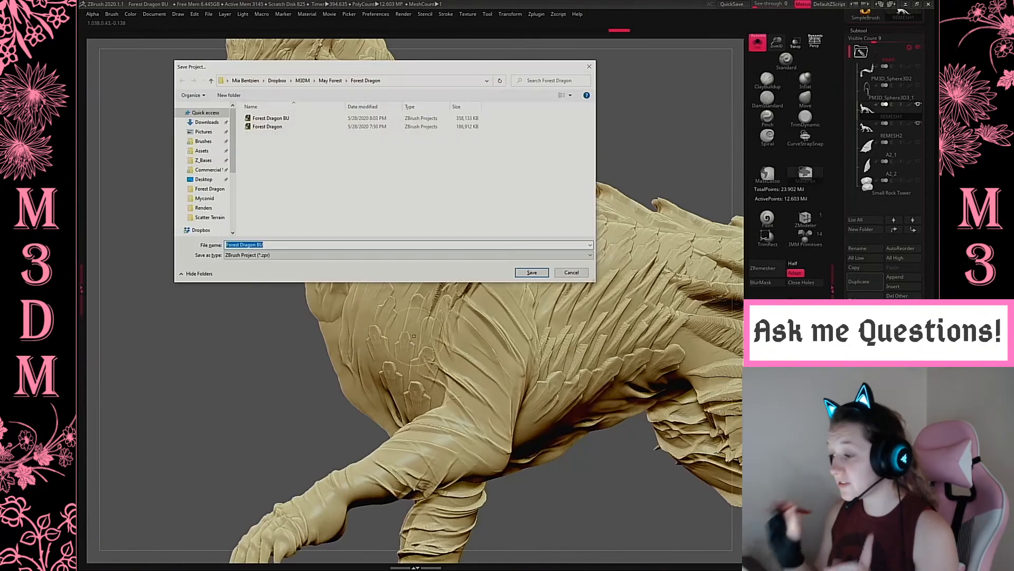
left_click(531, 272)
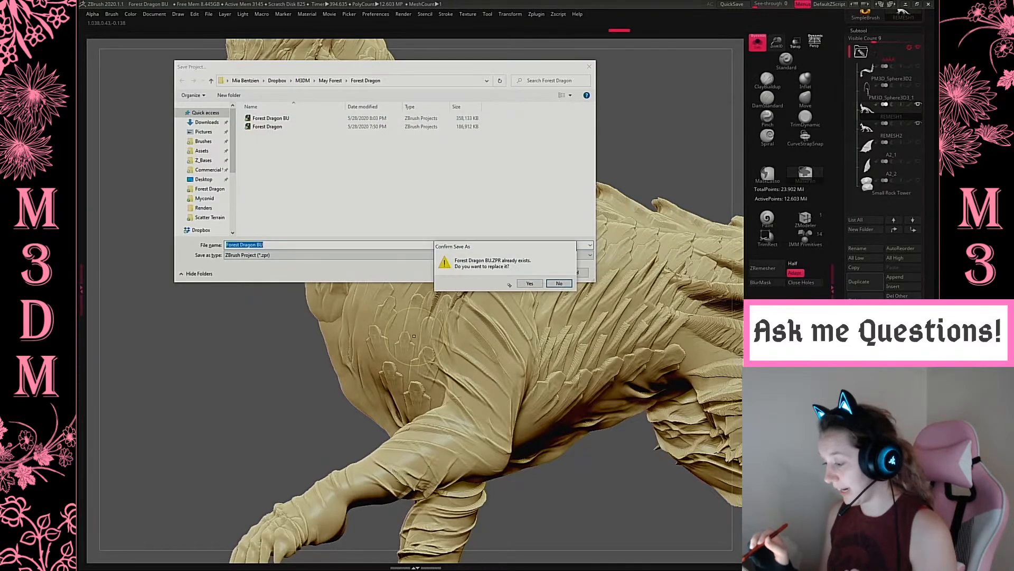
left_click(528, 284)
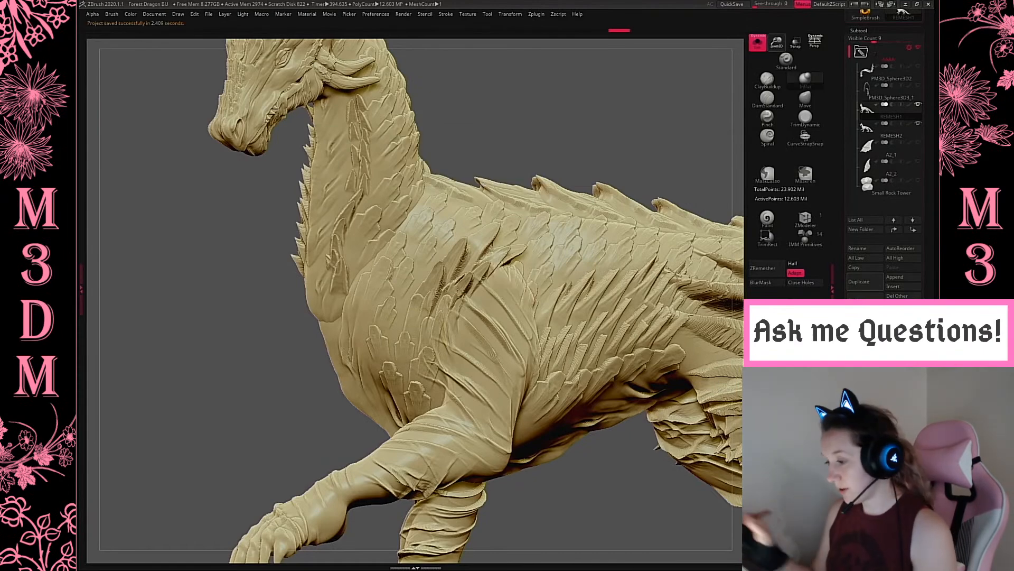
Adjust the brush and soften the scale detail from the lower neck across the left shoulder with the Smooth brush.
left_click_drag(325, 341, 338, 338, "alt")
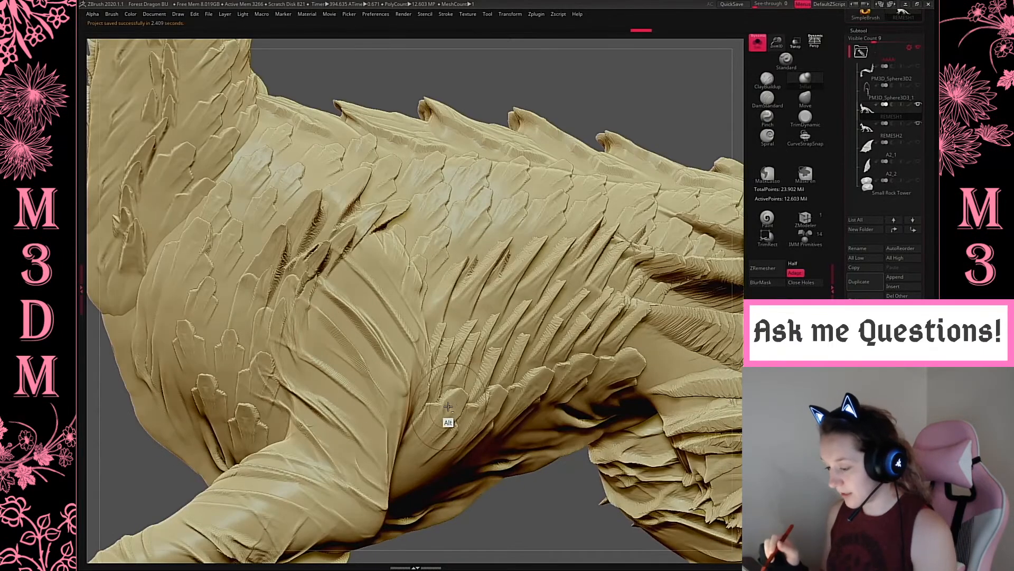
left_click_drag(149, 458, 550, 449, "alt")
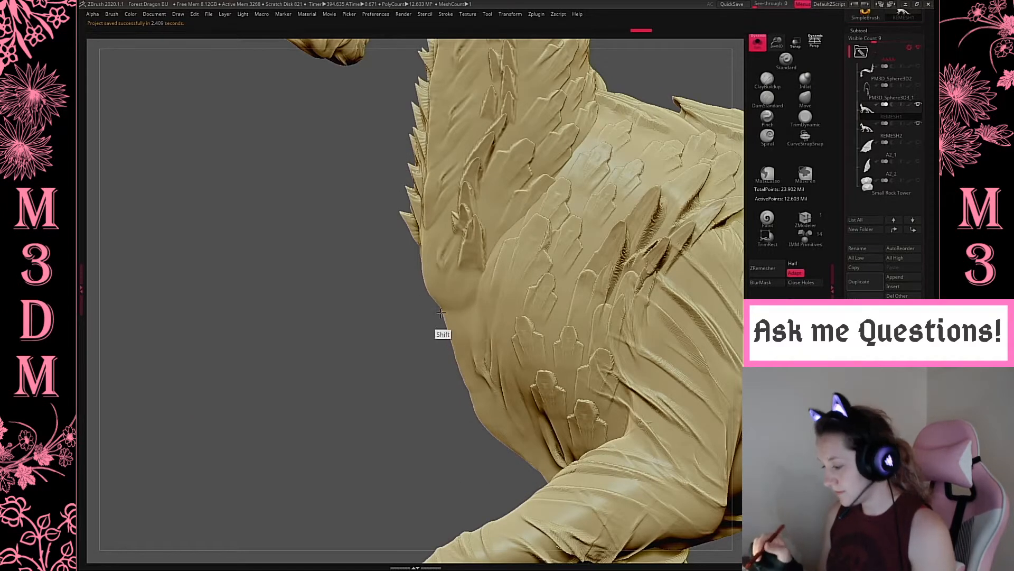
key("space")
mouse_move(491, 279)
left_mouse_down("shift")
mouse_move(501, 277)
mouse_move(525, 226)
left_mouse_up("shift")
left_click_drag(574, 163, 613, 111, "shift")
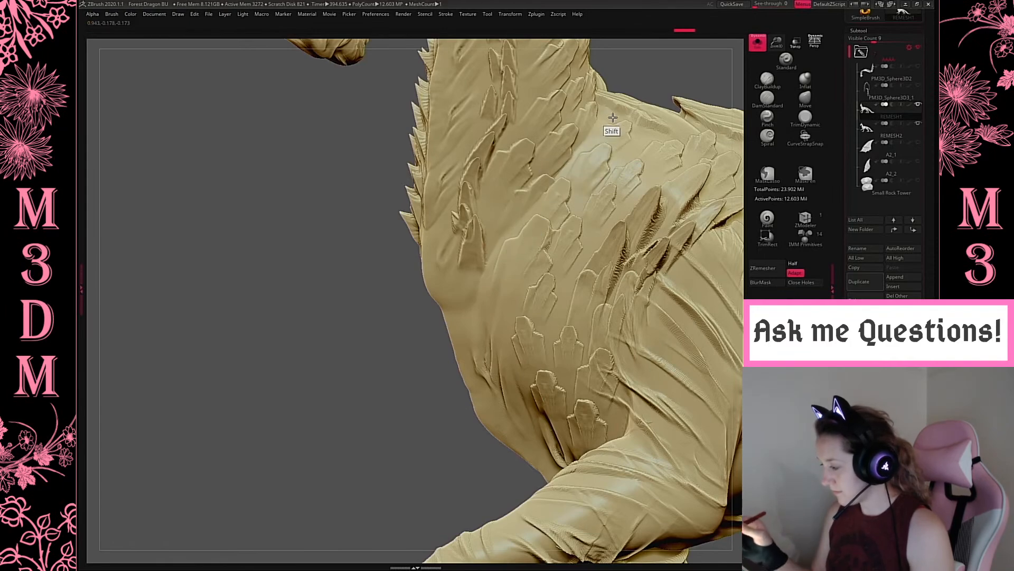
Set the Smooth brush's draw size to 223 and reduce its Z intensity for the right chest and shoulder.
mouse_move(406, 368)
left_mouse_down()
mouse_move(427, 375)
mouse_move(538, 335)
mouse_move(521, 340)
left_mouse_up()
key("space")
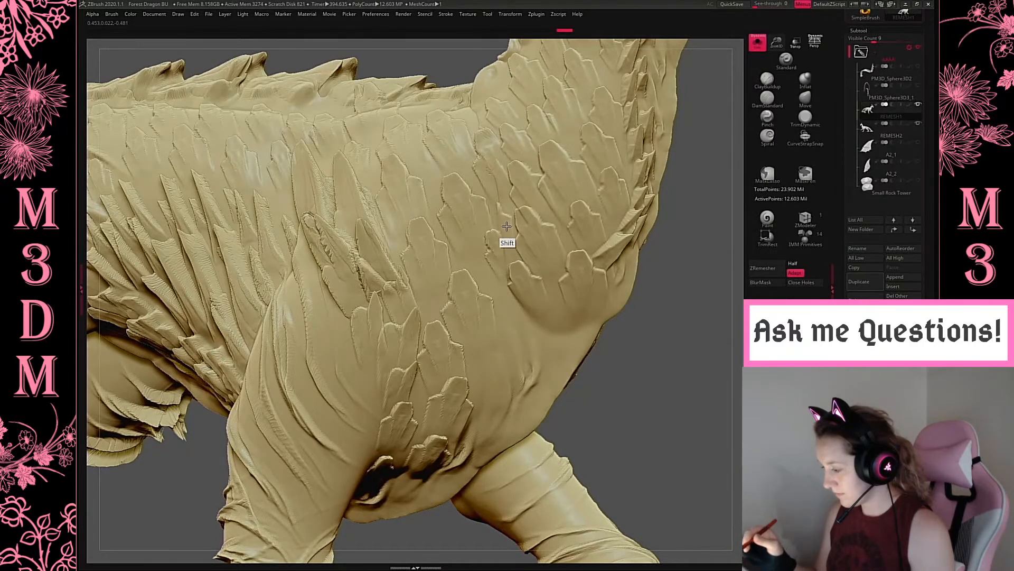
key("space")
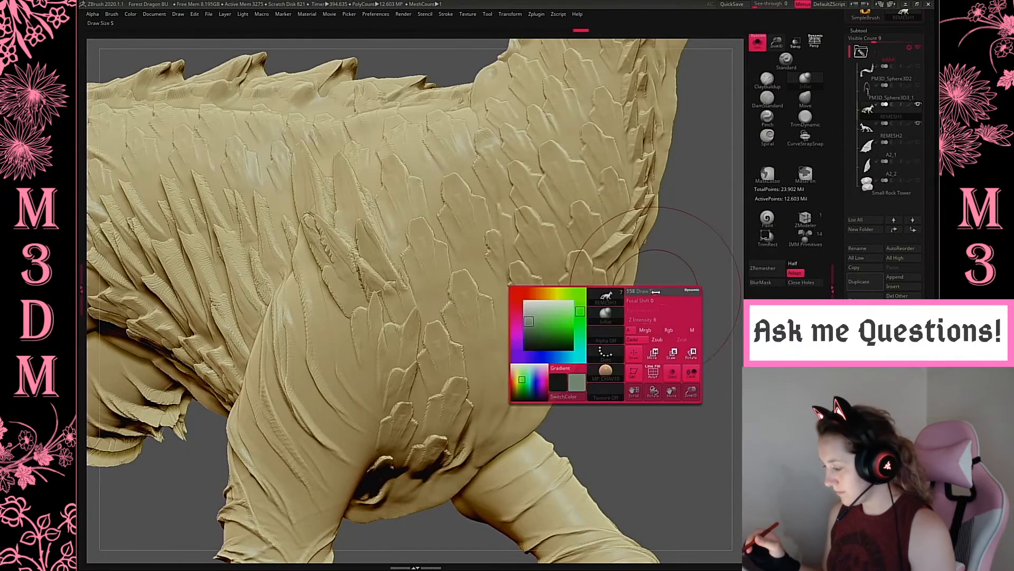
left_click_drag(654, 326, 628, 328)
key("space")
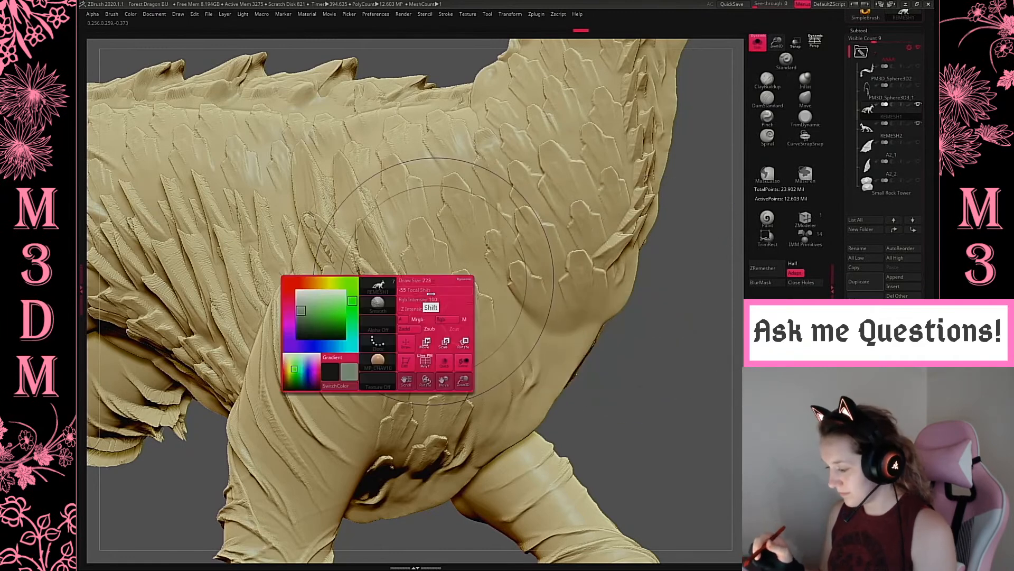
left_click_drag(420, 309, 411, 309)
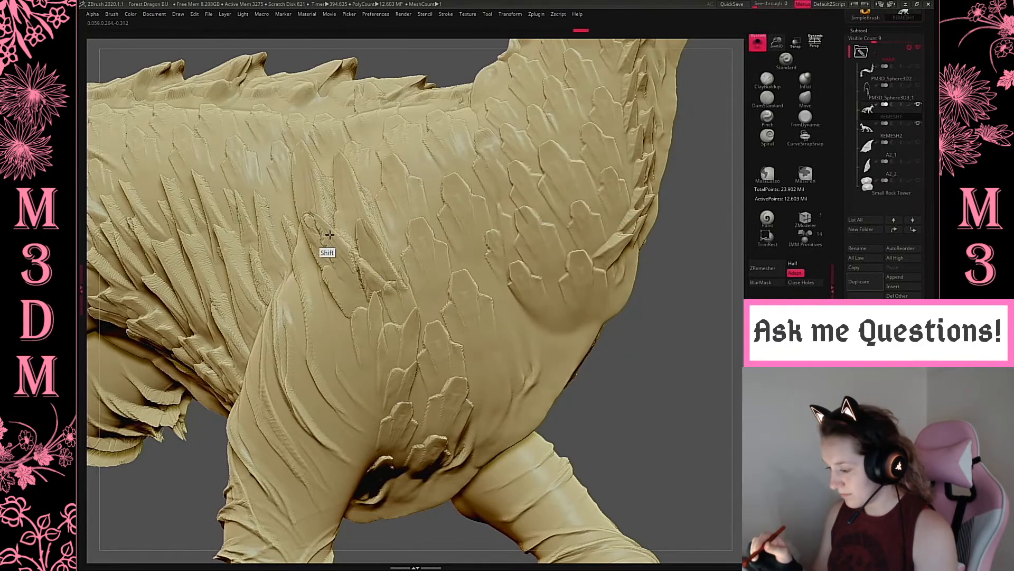
key("space")
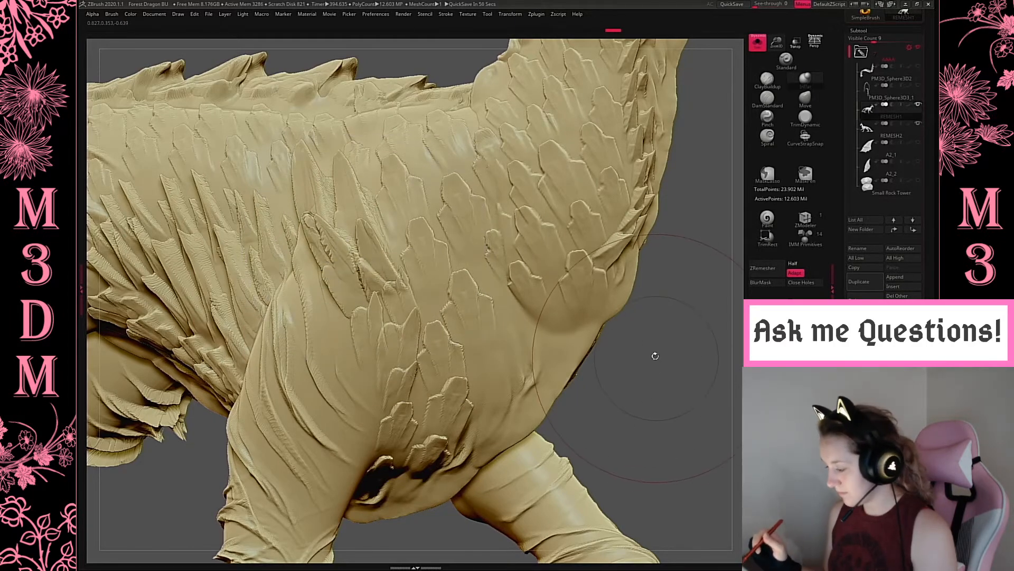
Examine the right flank, the whole dragon in profile, and the left chest, neck and shoulder for leftover artifacts.
mouse_move(656, 351)
left_mouse_down()
mouse_move(640, 376)
mouse_move(458, 332)
mouse_move(338, 265)
left_mouse_up()
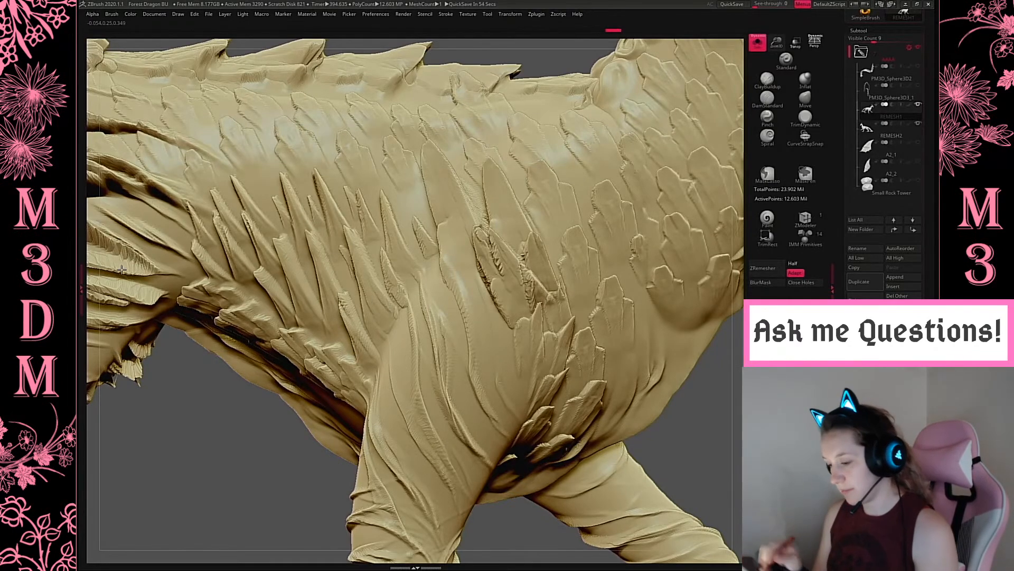
key("f")
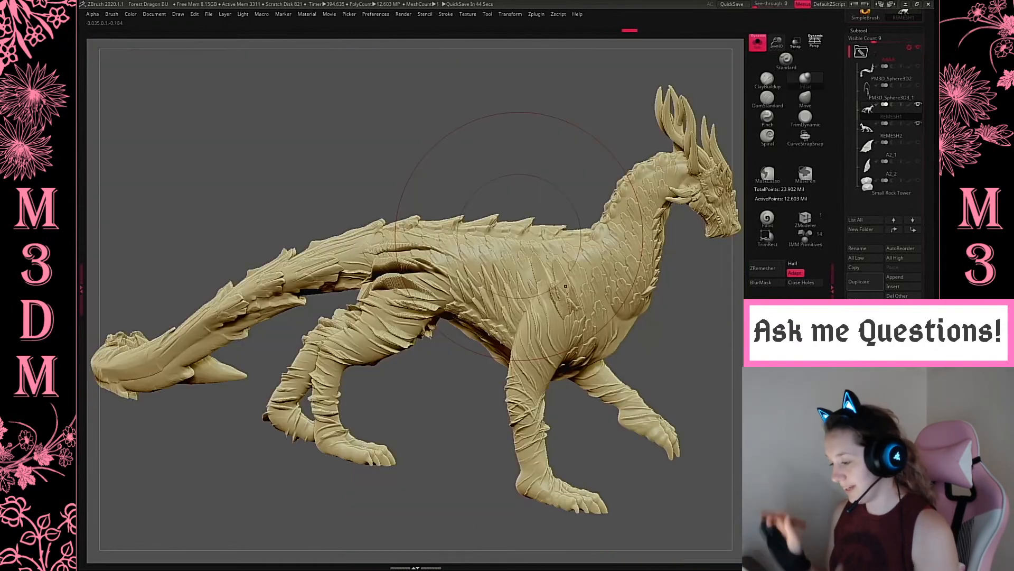
left_click_drag(664, 328, 688, 213)
left_click_drag(603, 178, 422, 161, "alt")
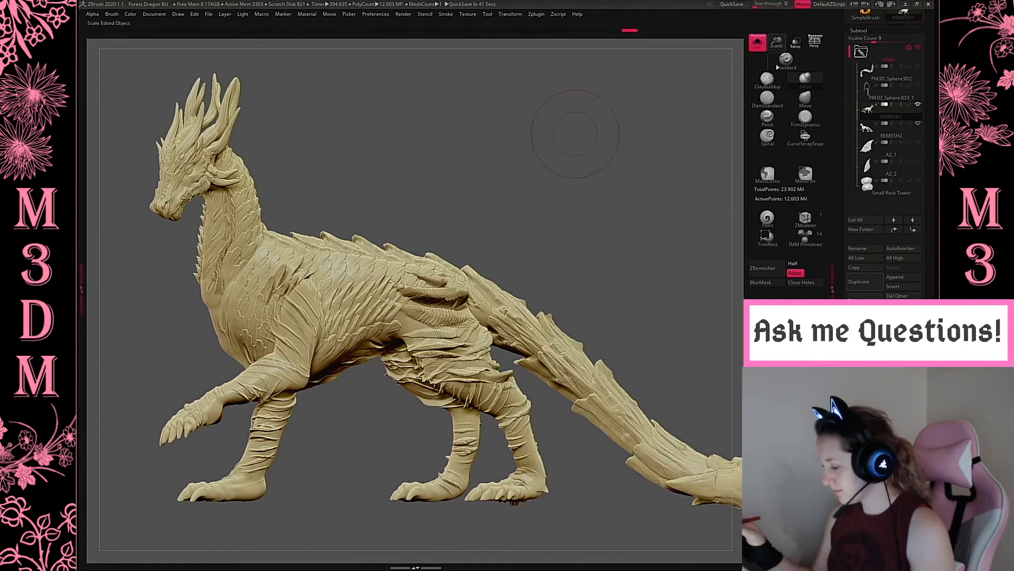
left_click_drag(575, 136, 628, 222, "alt")
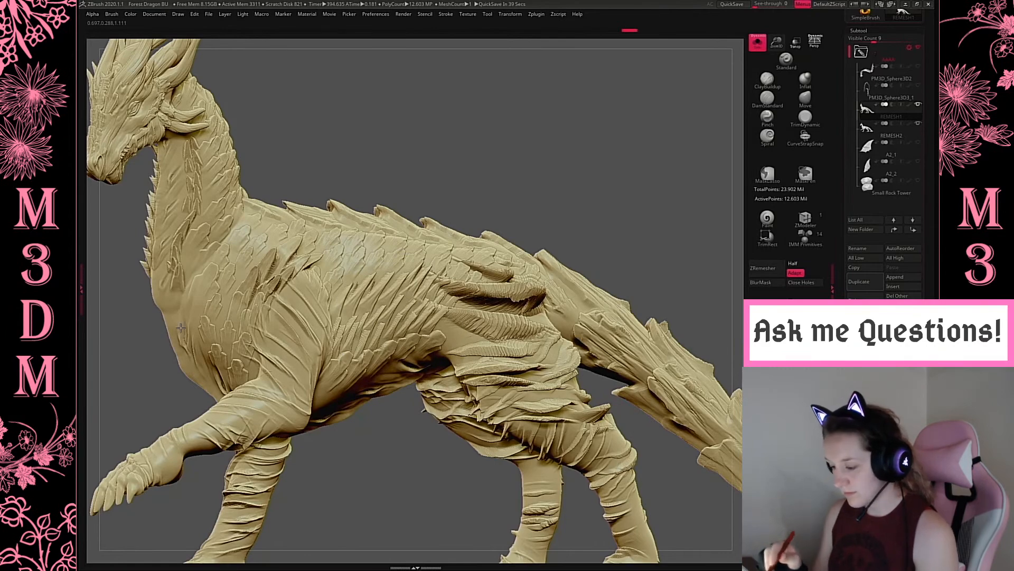
left_click_drag(504, 132, 762, 147, "alt")
right_click(528, 199)
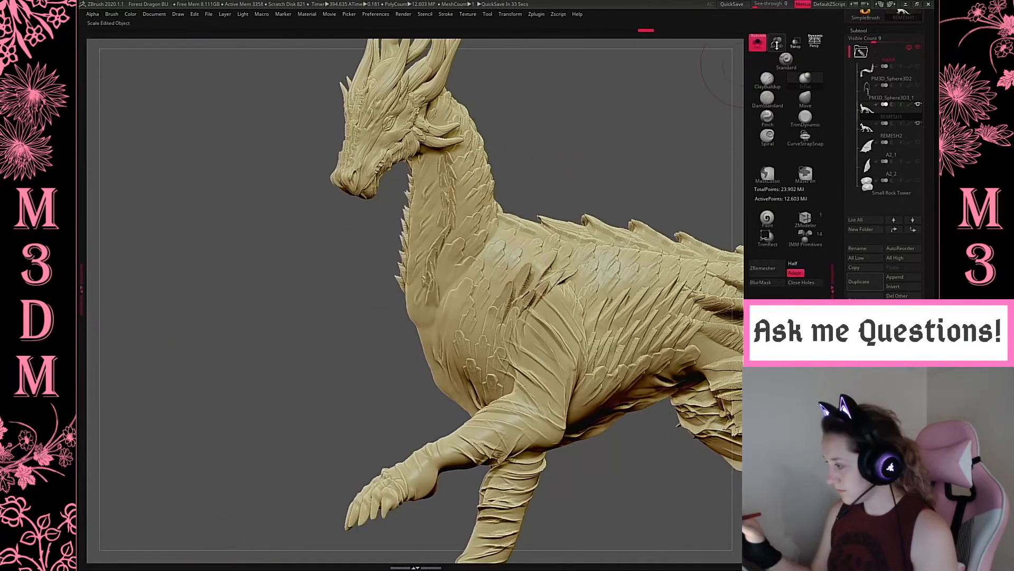
left_click_drag(776, 44, 636, 129)
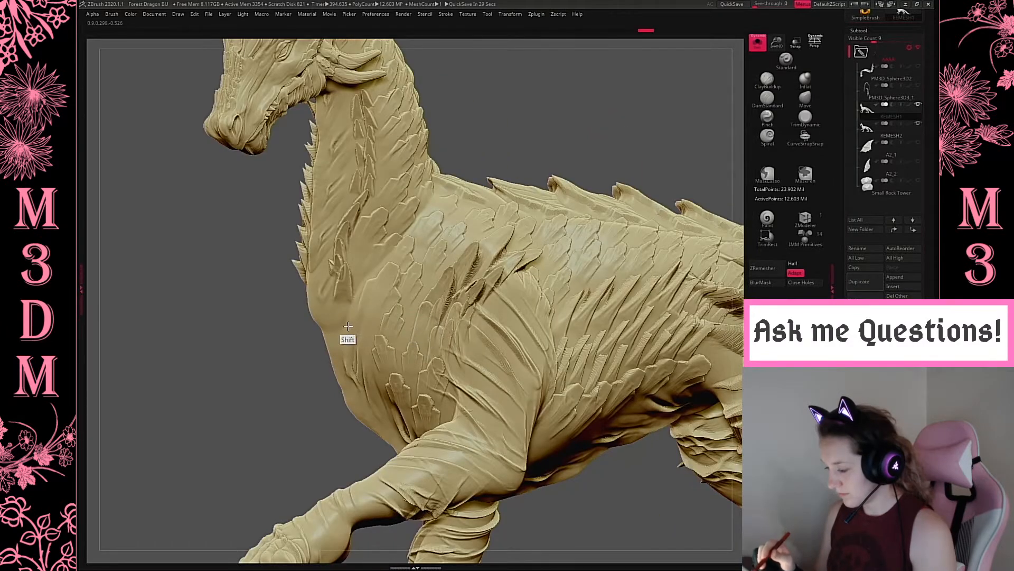
Try flattening the front of the lower chest with the TrimDynamic brush.
left_click(809, 120)
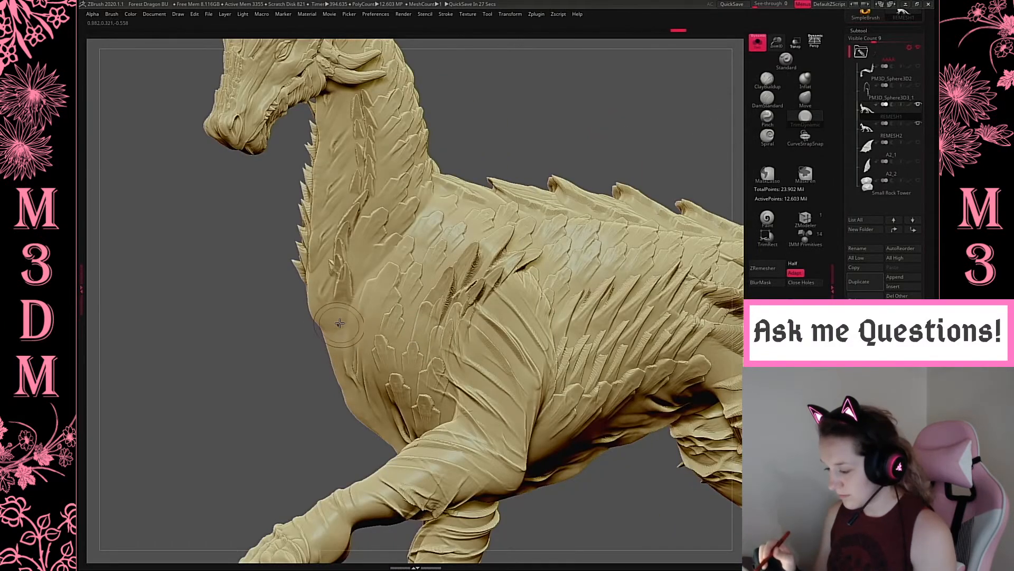
left_click_drag(344, 327, 325, 326)
key("ctrl+z")
key("ctrl+z")
key("ctrl+z")
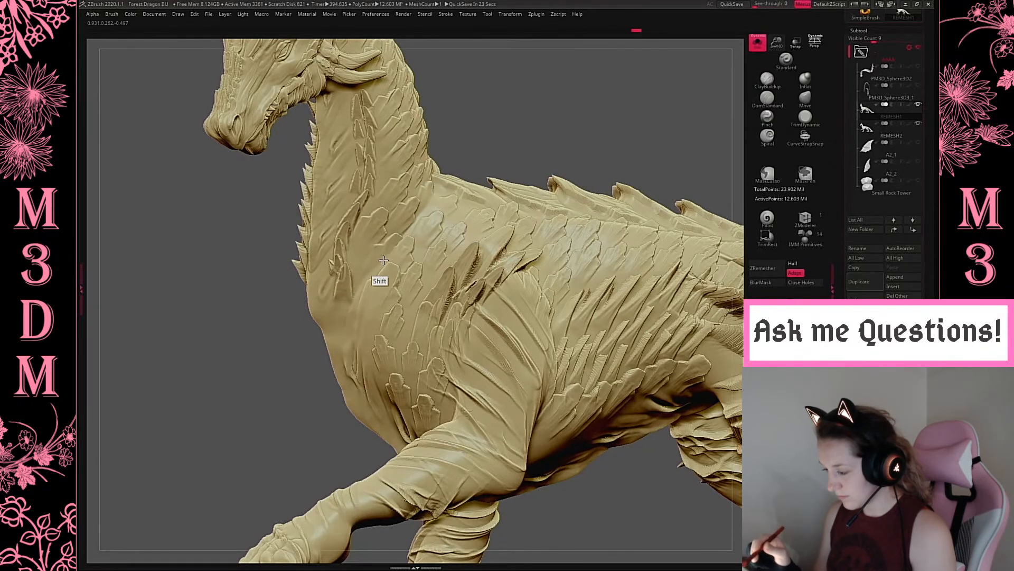
Soften the harsh scale edges across the right chest and base of the neck with smoothing strokes.
mouse_move(607, 103)
left_mouse_down()
mouse_move(422, 238)
mouse_move(309, 343)
mouse_move(296, 325)
mouse_move(317, 317)
mouse_move(299, 332)
left_mouse_up()
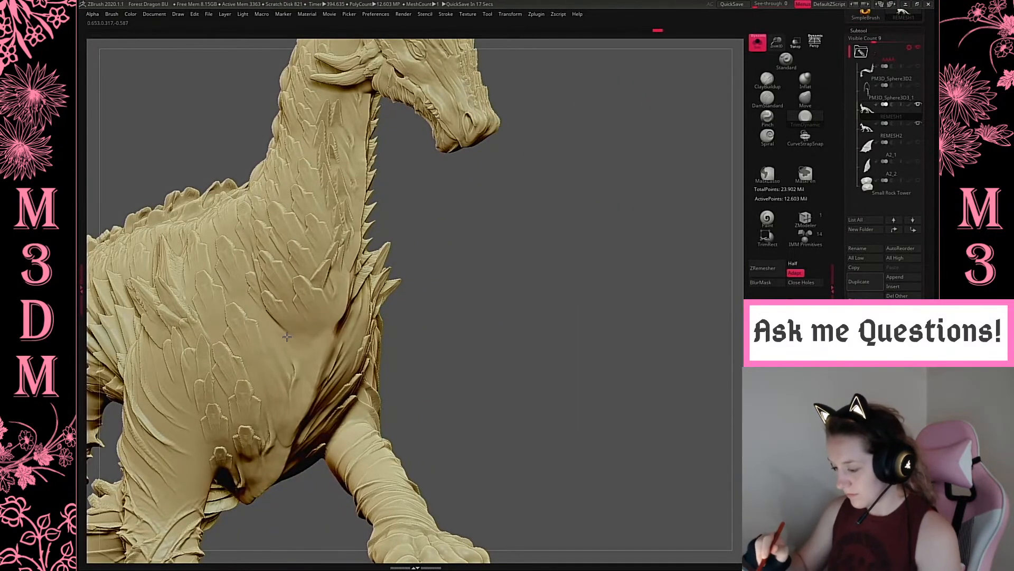
left_click_drag(518, 263, 531, 248)
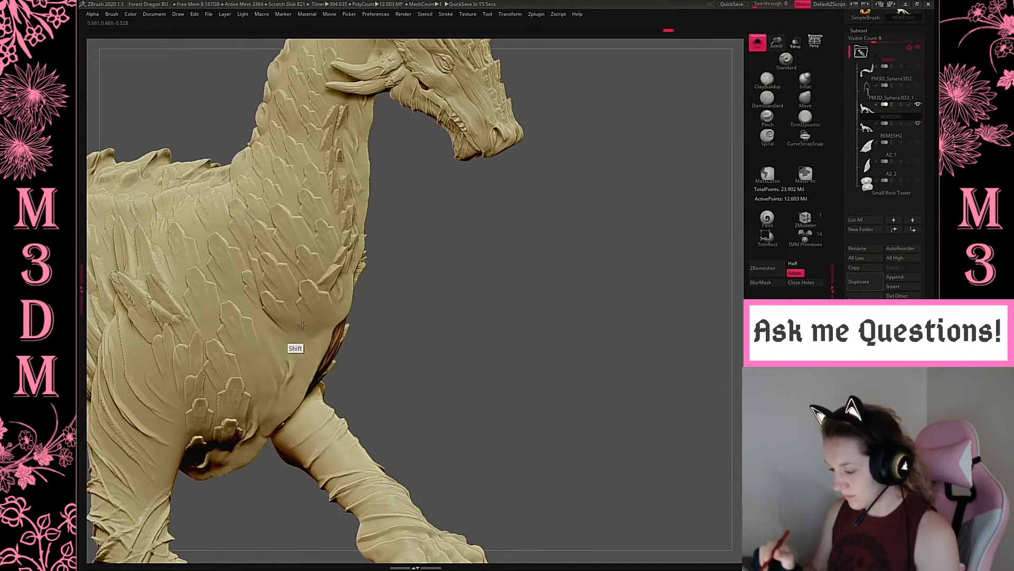
left_click_drag(281, 332, 275, 327, "shift")
right_click(441, 264)
right_click(262, 279)
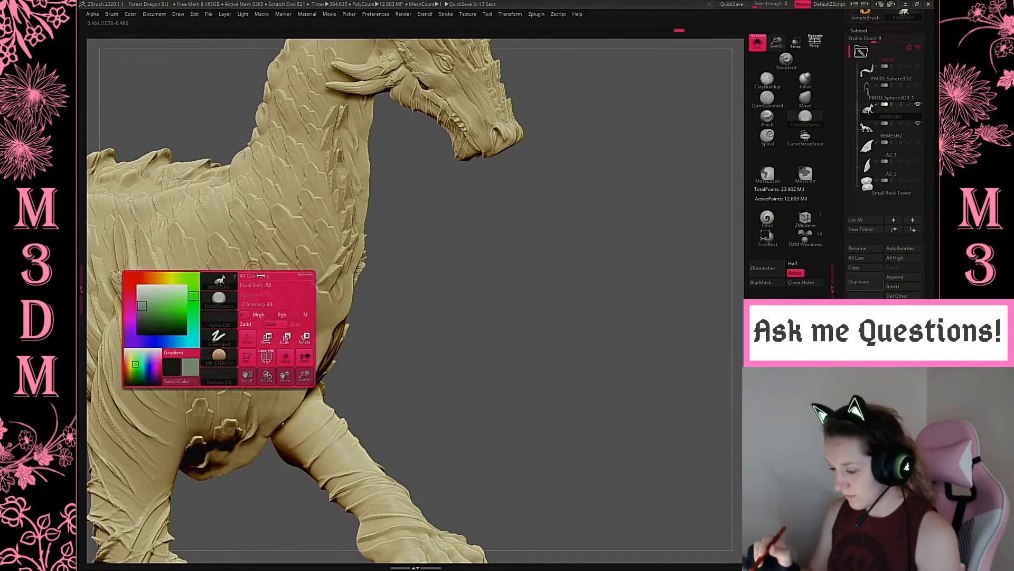
mouse_move(251, 259)
left_mouse_down("shift")
mouse_move(273, 292)
mouse_move(255, 270)
left_mouse_up("shift")
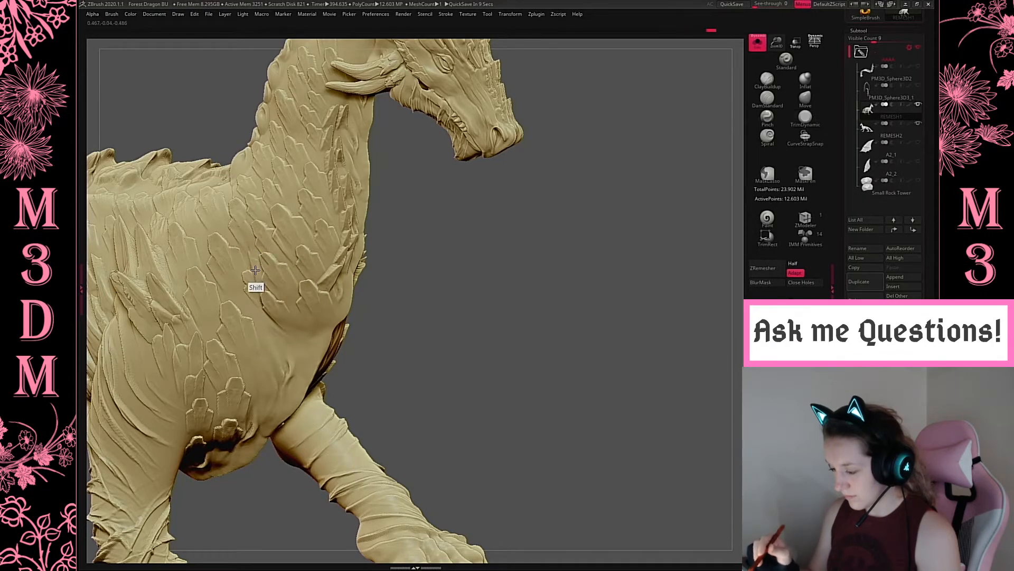
left_click_drag(267, 306, 287, 319, "shift")
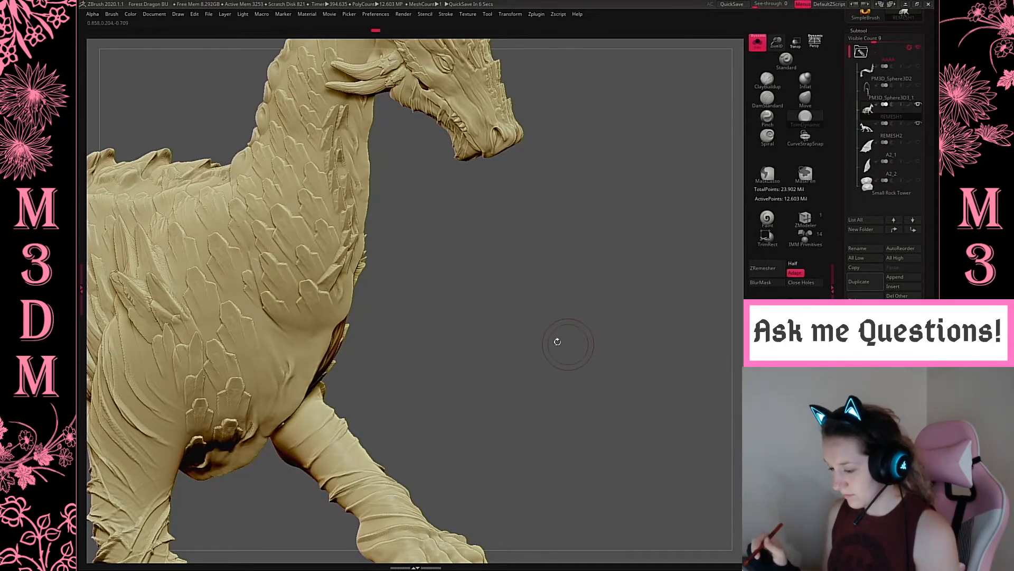
Load the fnArmor brush preset from the Brushes folder for adding plates to the chest.
left_click_drag(557, 341, 549, 341)
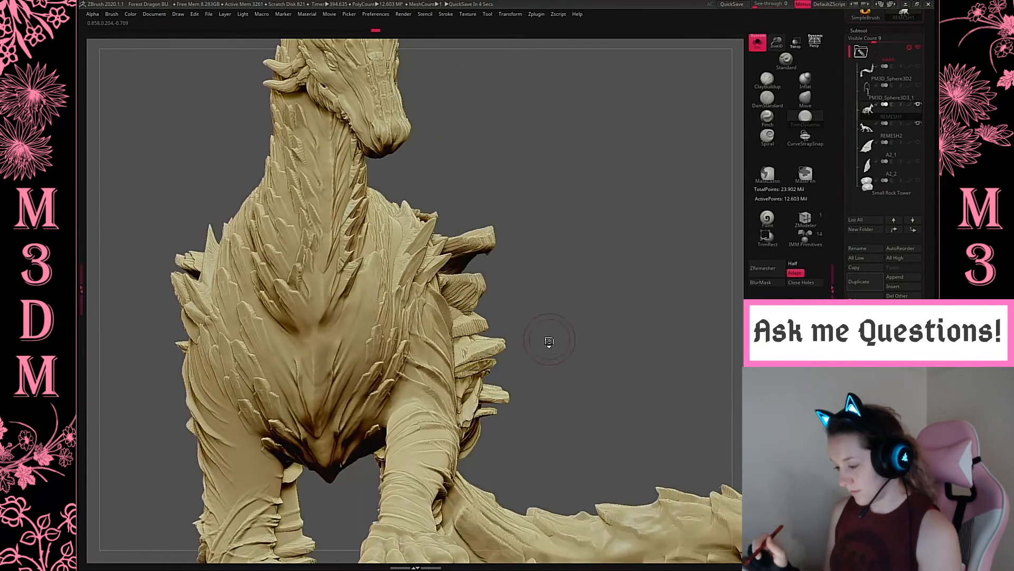
key("b")
left_click(259, 552)
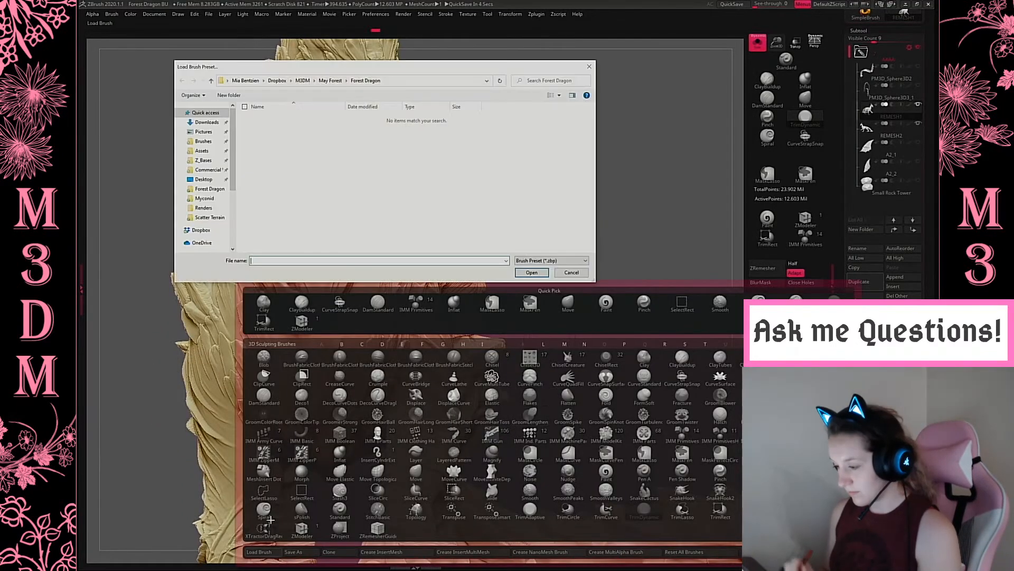
left_click(204, 141)
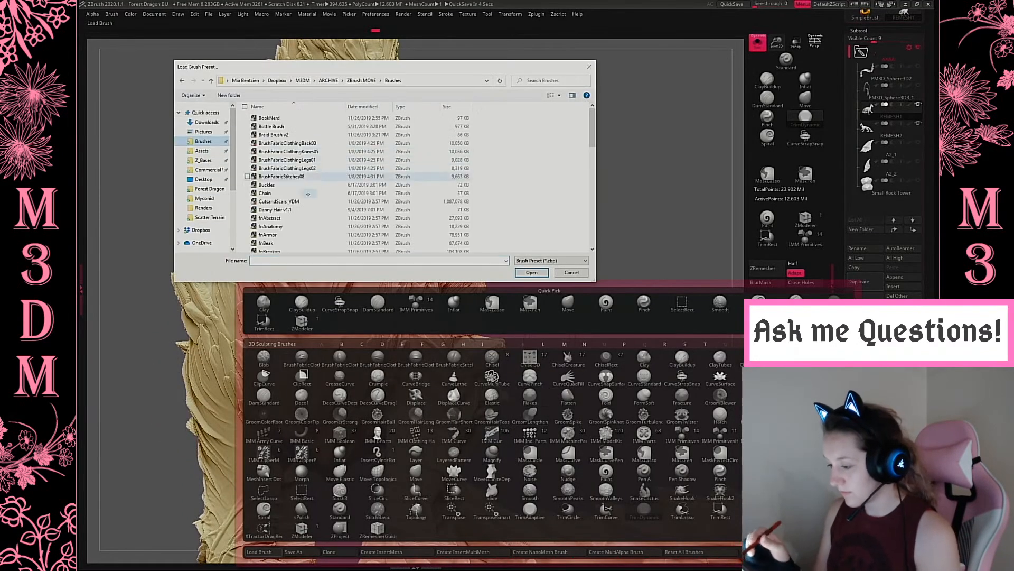
double_click(279, 234)
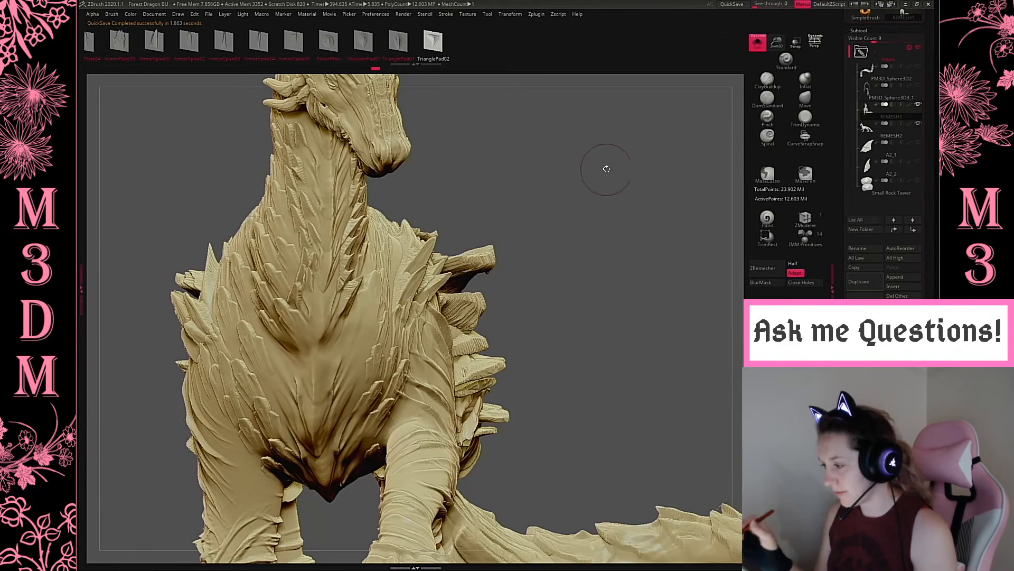
Stamp ArmorPlate04 scales over the smoothed areas of the left chest and the right chest and lower neck.
left_click_drag(606, 168, 564, 550)
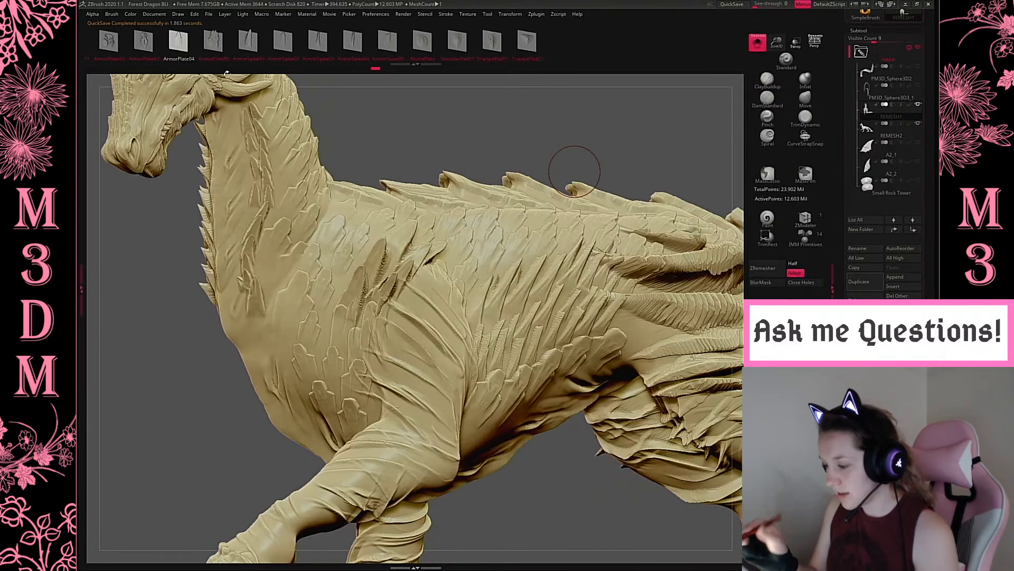
left_click_drag(273, 328, 299, 280)
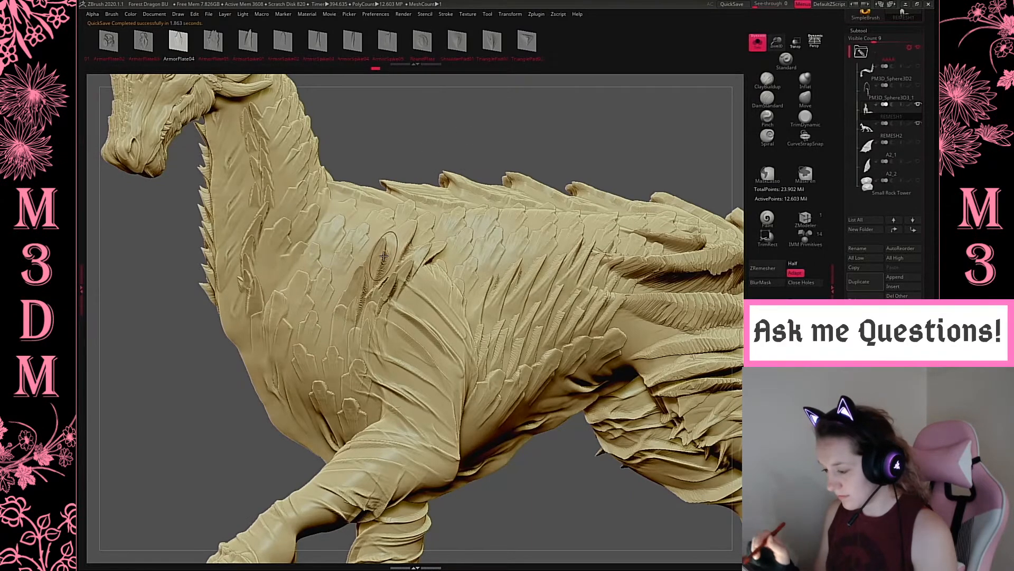
left_click_drag(551, 114, 238, 341)
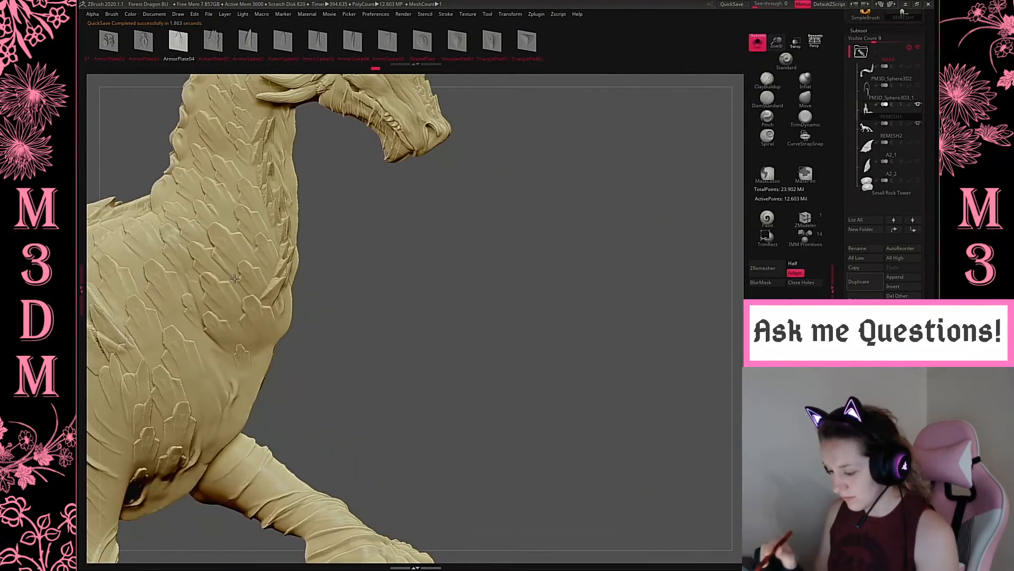
left_click_drag(230, 388, 236, 416)
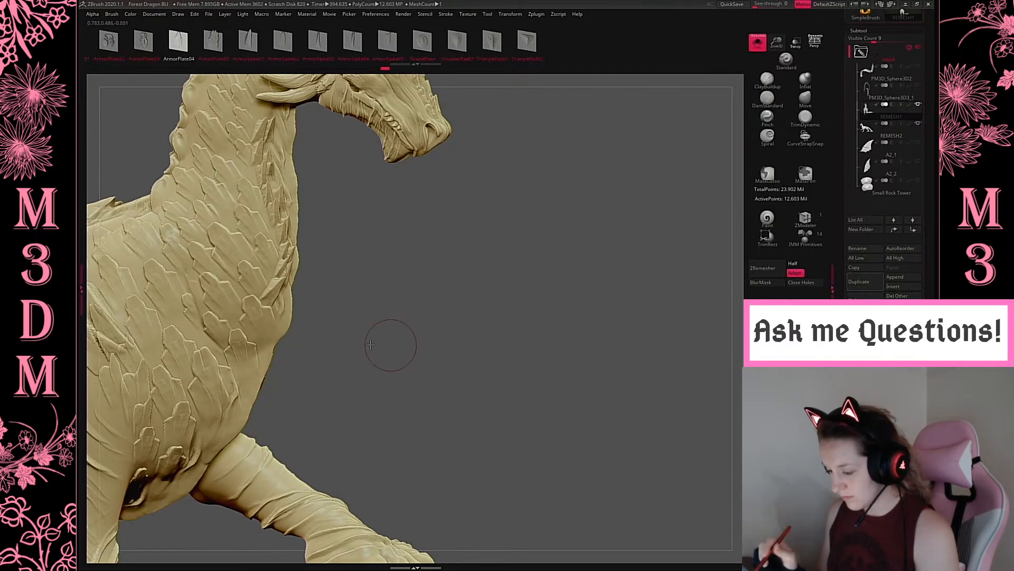
Try TrianglePad02 at the base of the throat, and stamp TrianglePad01 scales down the centre of the throat and upper chest.
mouse_move(370, 345)
left_mouse_down()
mouse_move(472, 264)
mouse_move(288, 359)
left_mouse_up()
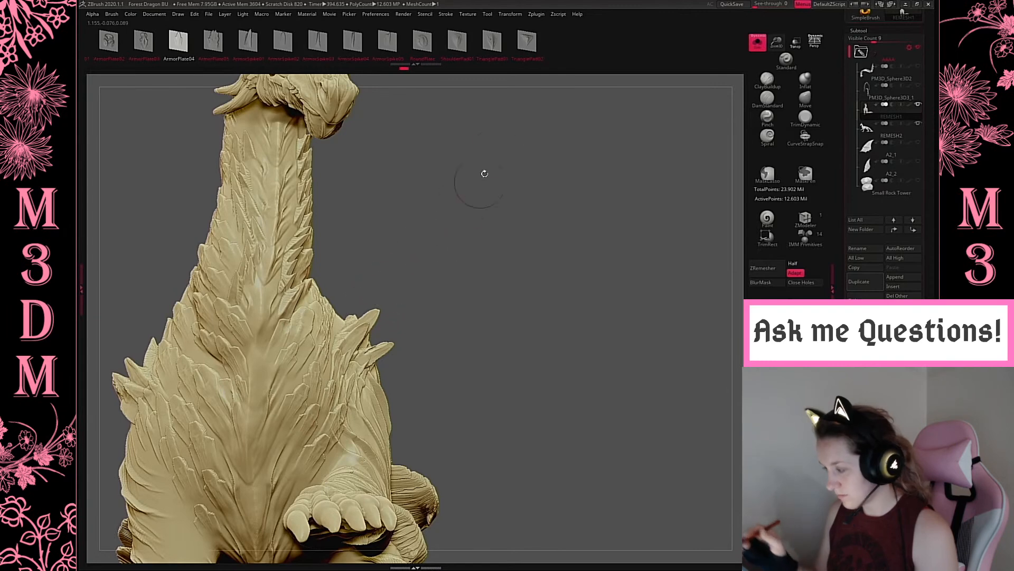
left_click(527, 41)
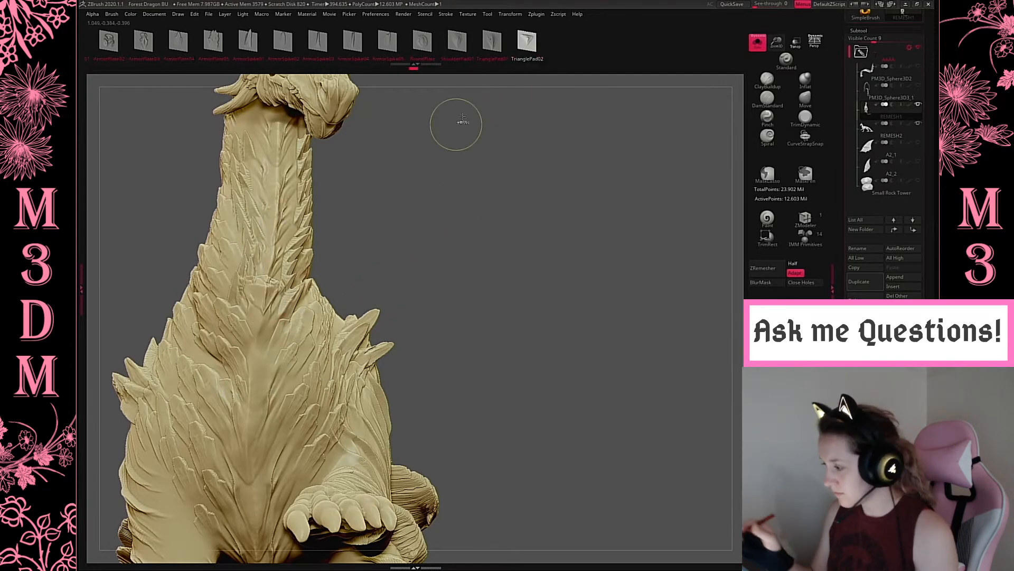
left_click(492, 42)
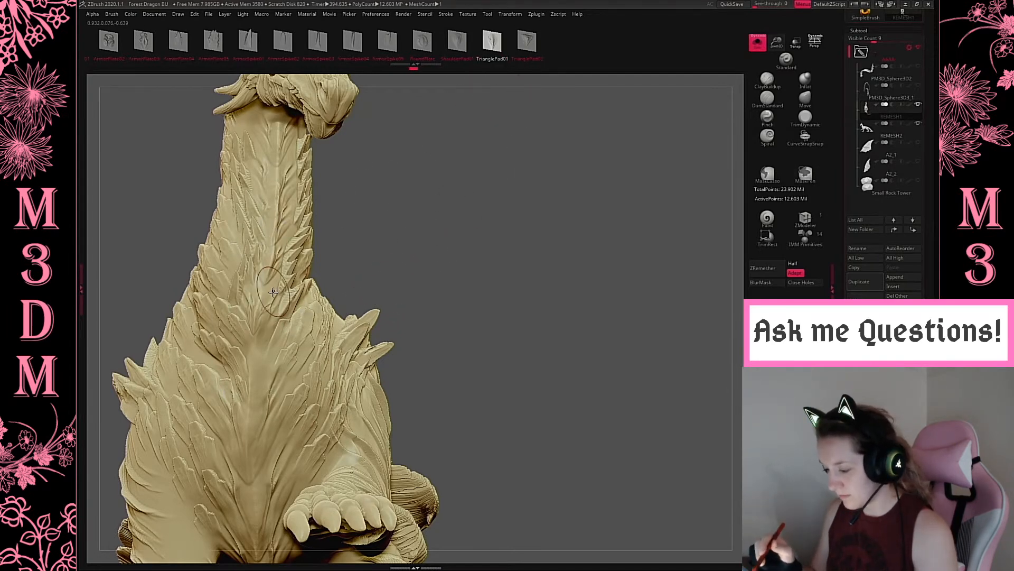
key("ctrl+z")
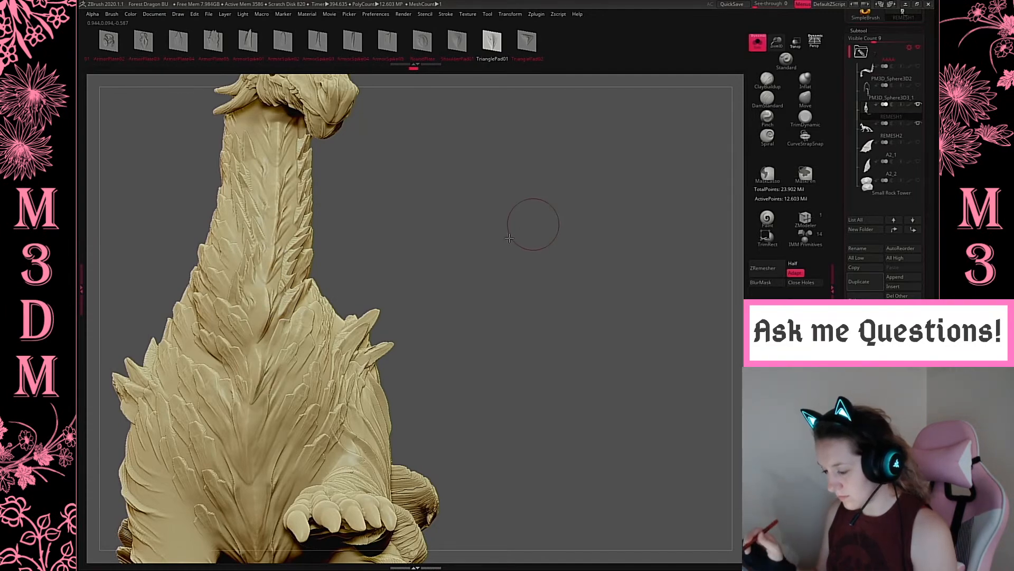
left_click_drag(532, 222, 254, 423)
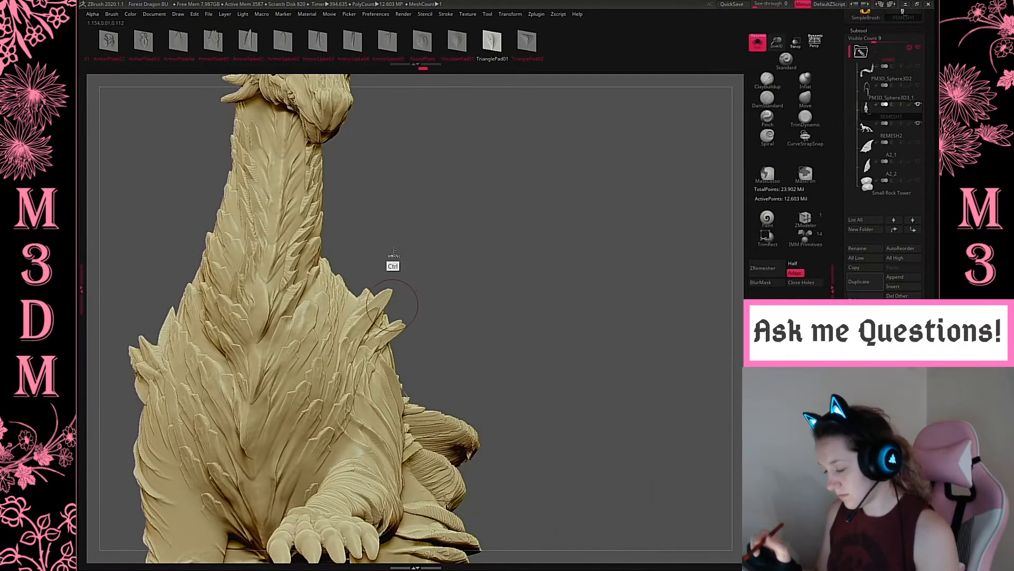
key("ctrl")
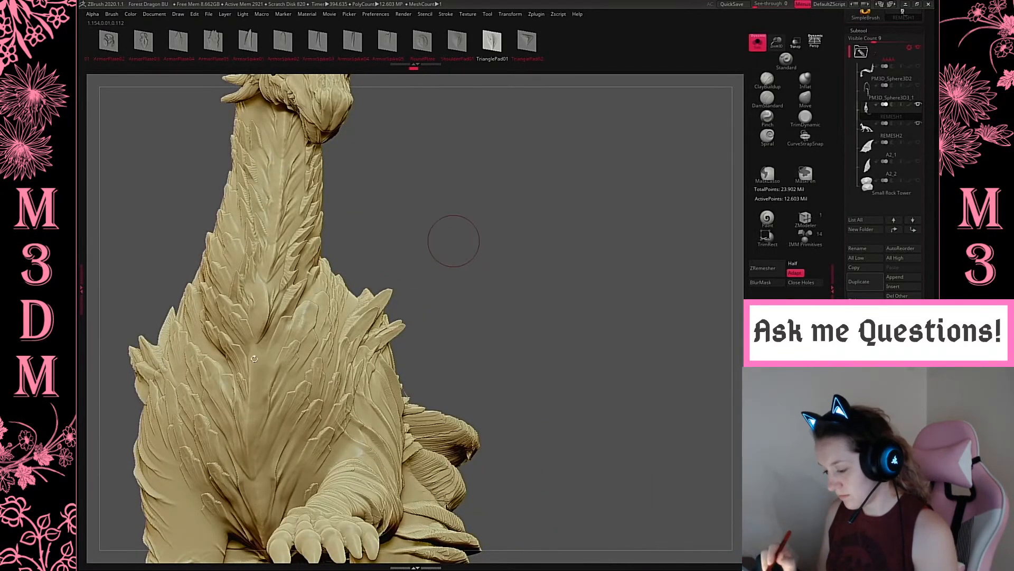
key("ctrl+z")
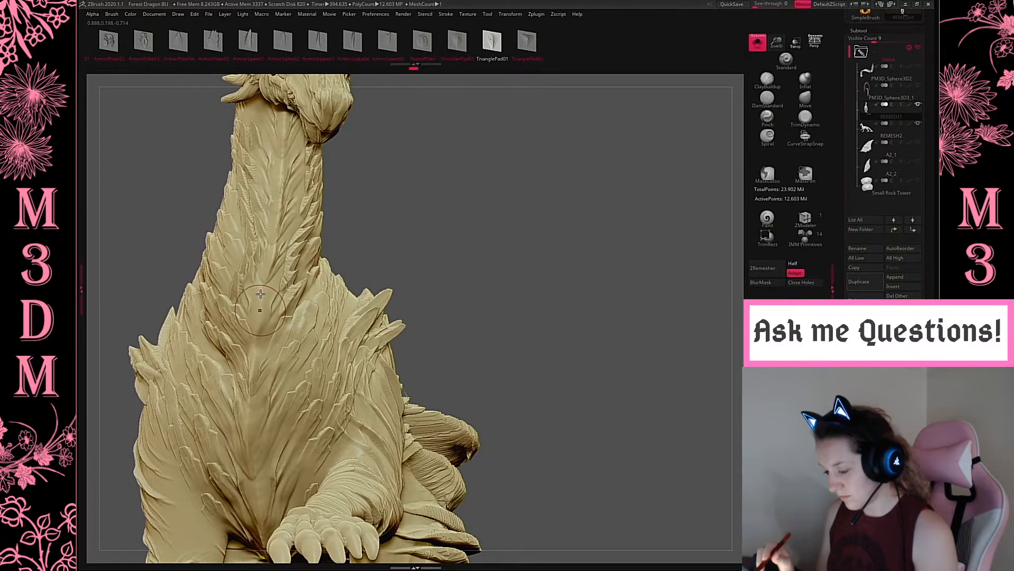
key("ctrl")
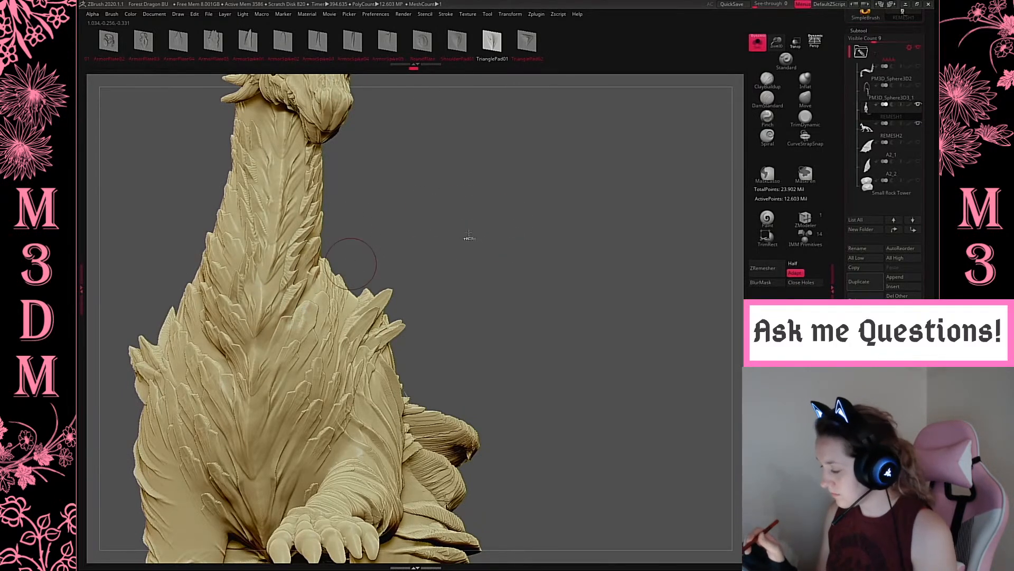
key("space")
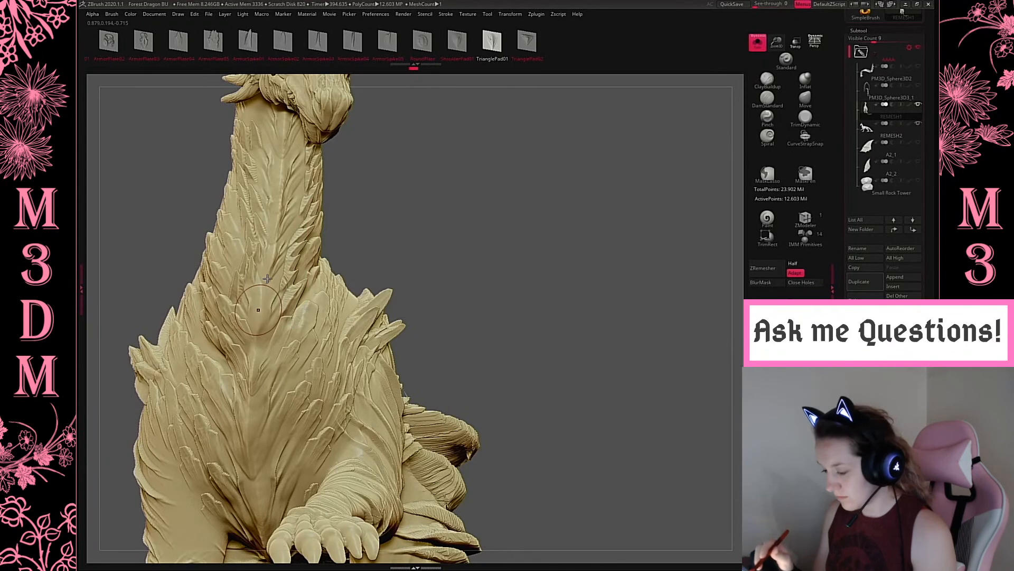
key("space")
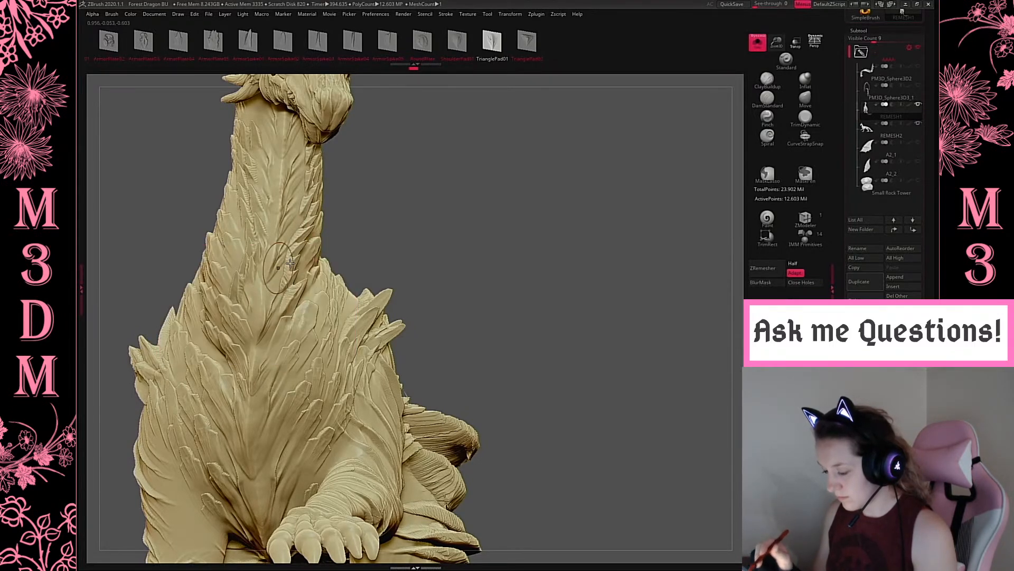
Even out the bulging front profile of the chest with the Move brush.
left_click_drag(552, 237, 391, 241)
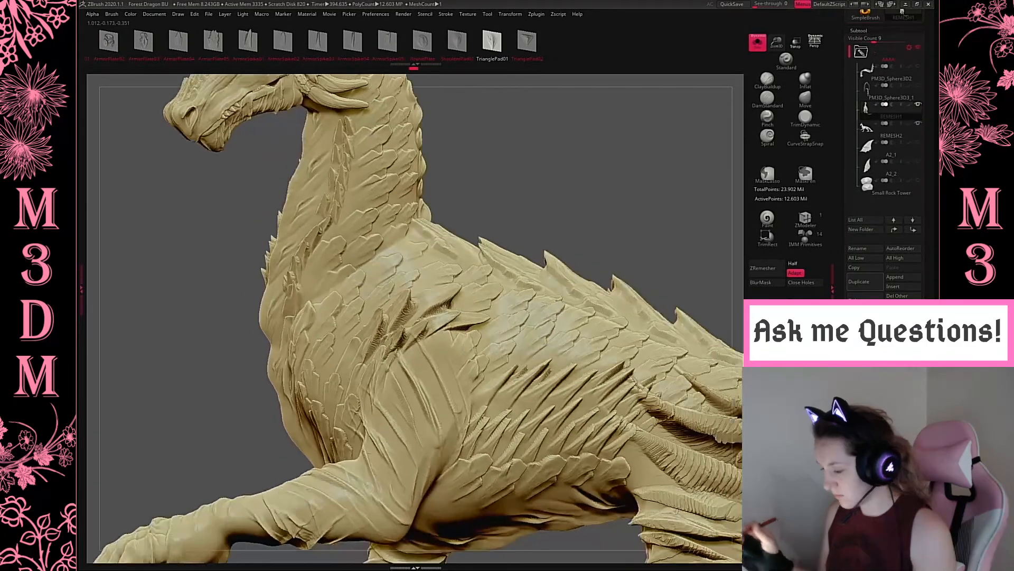
left_click(796, 107)
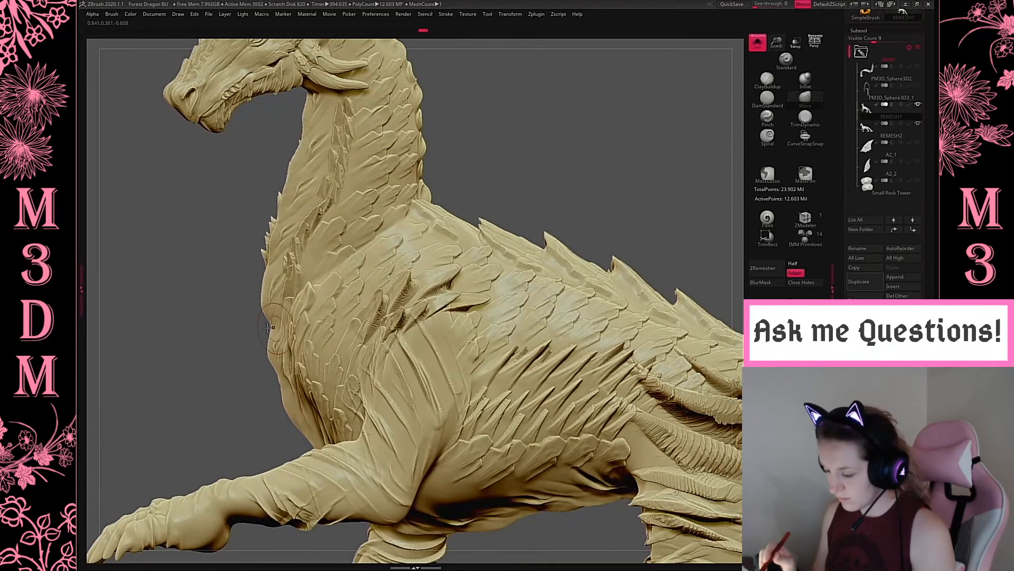
key("space")
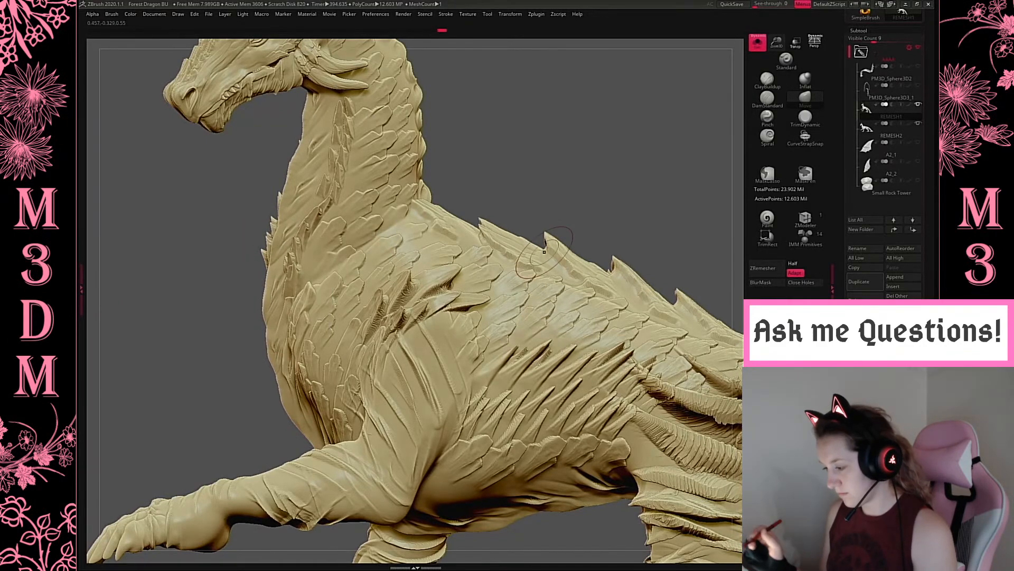
Frame the whole dragon, turn on perspective display, and check the silhouette from both sides.
key("f")
left_click_drag(611, 265, 628, 323, "shift")
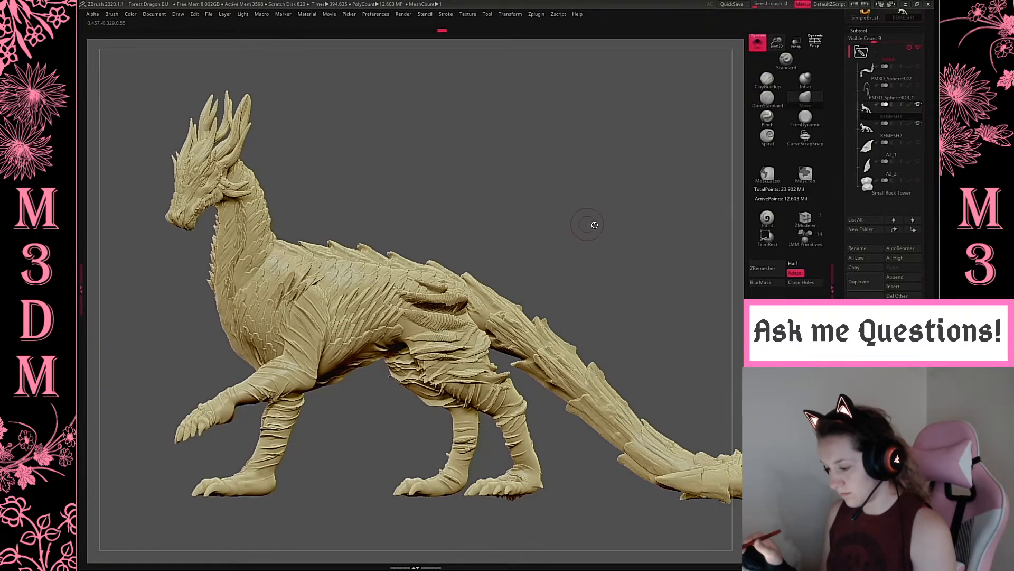
left_click_drag(594, 225, 658, 259)
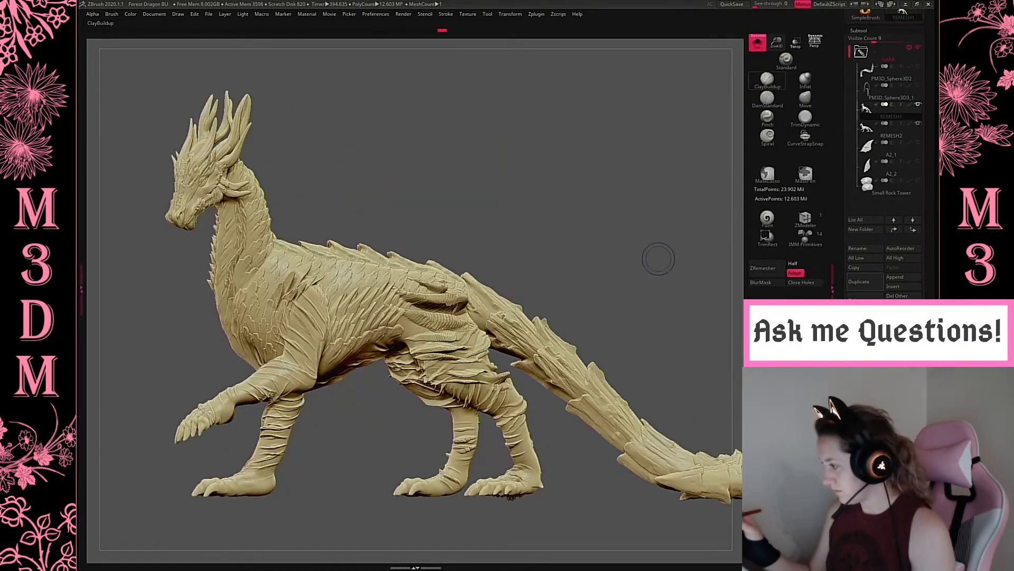
key("p")
left_click_drag(581, 235, 660, 231, "alt")
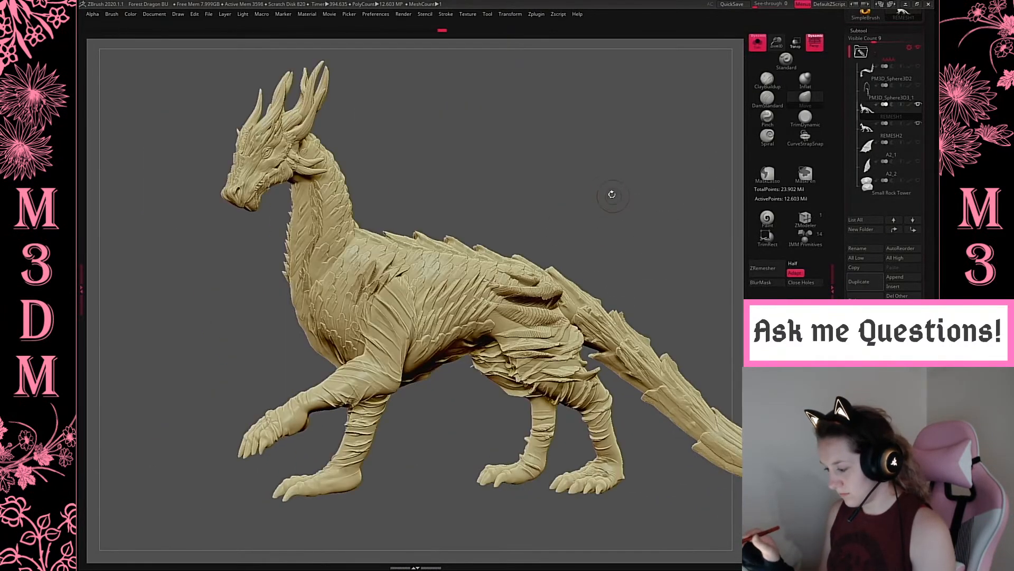
left_click_drag(614, 193, 173, 215)
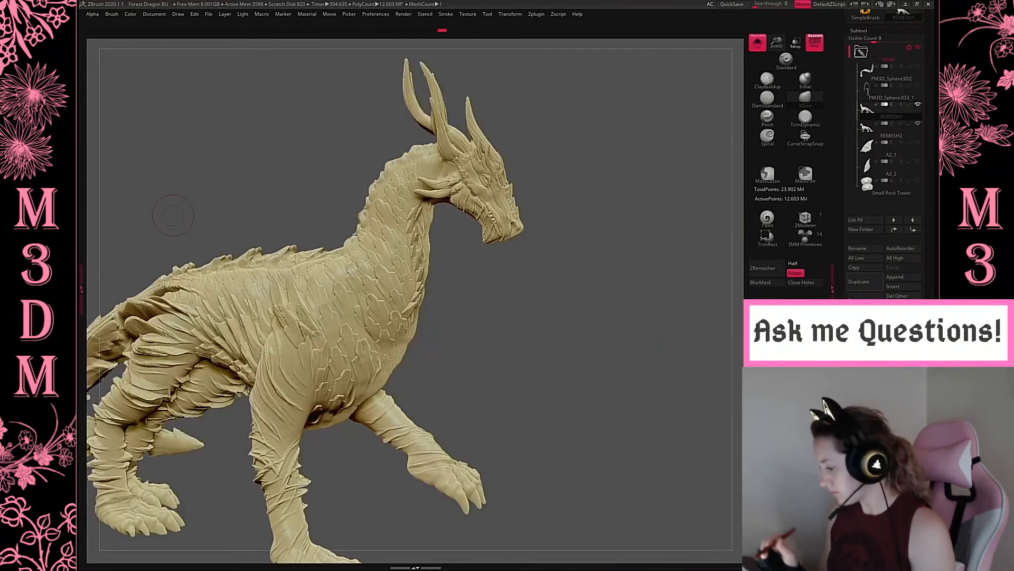
Refine the shapes around the right shoulder and the base of the neck with the Move brush.
left_click_drag(581, 331, 591, 329)
left_click_drag(505, 254, 499, 301, "alt")
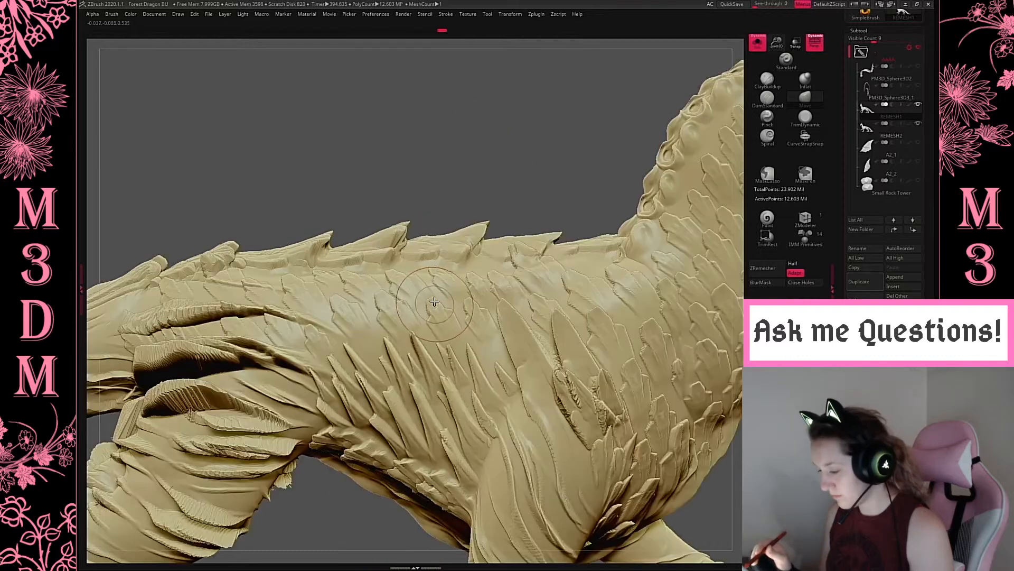
key("space")
left_click(396, 317)
left_click_drag(483, 236, 294, 211, "alt")
key("space")
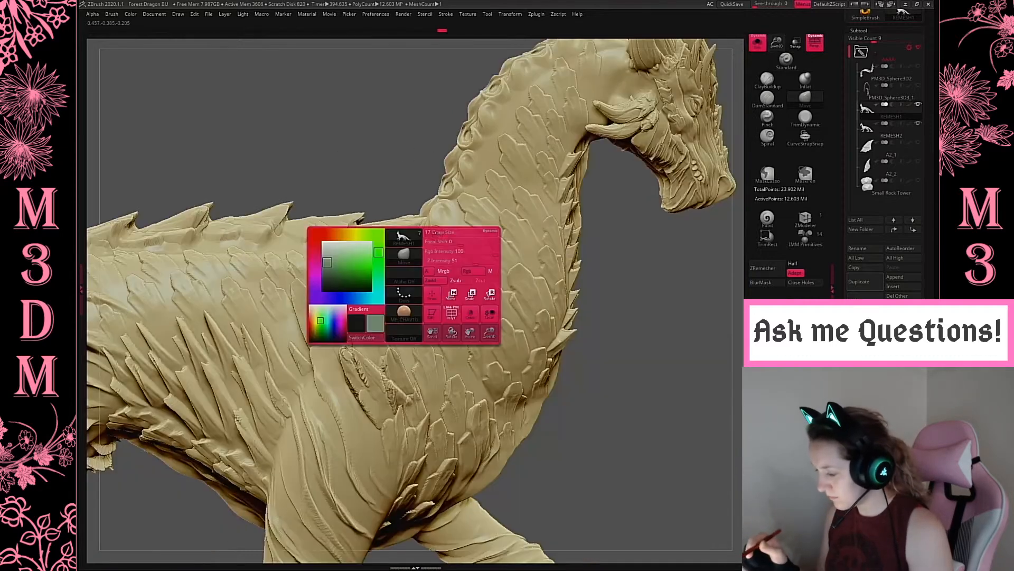
key("shift")
key("space")
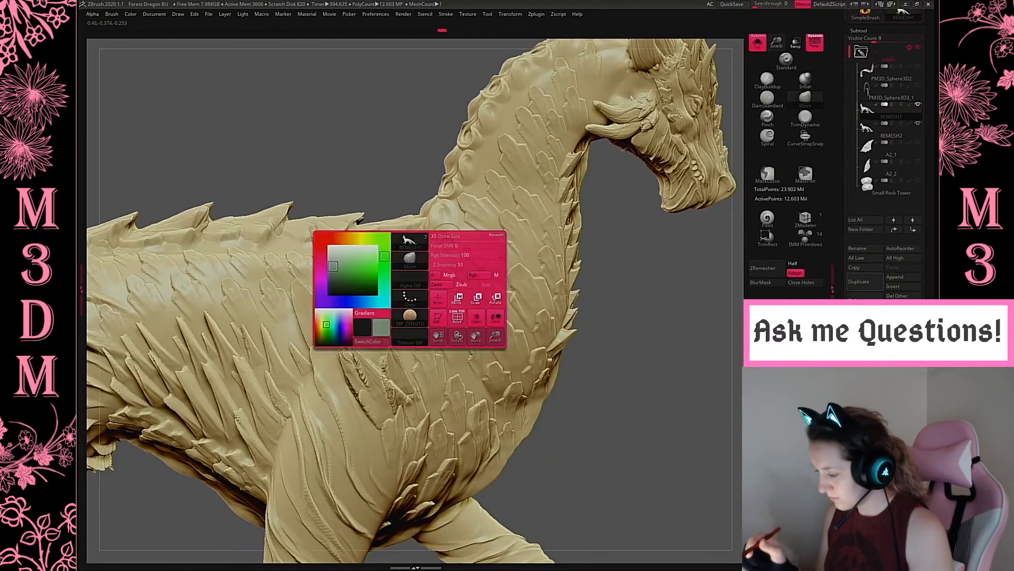
key("space")
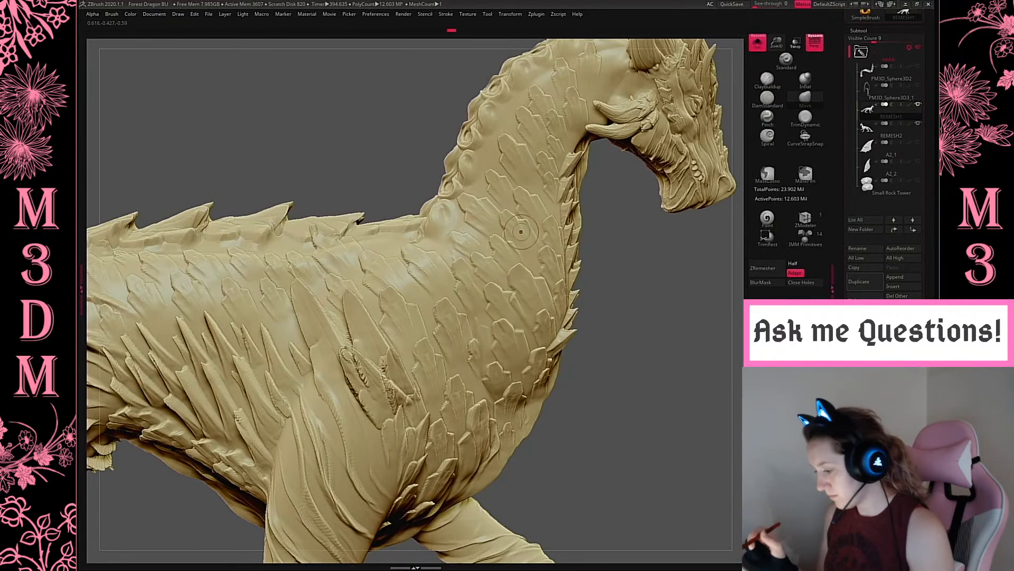
Choose the ArmorPlate04 scale brush from the scale stamp set.
key("b")
left_click(407, 455)
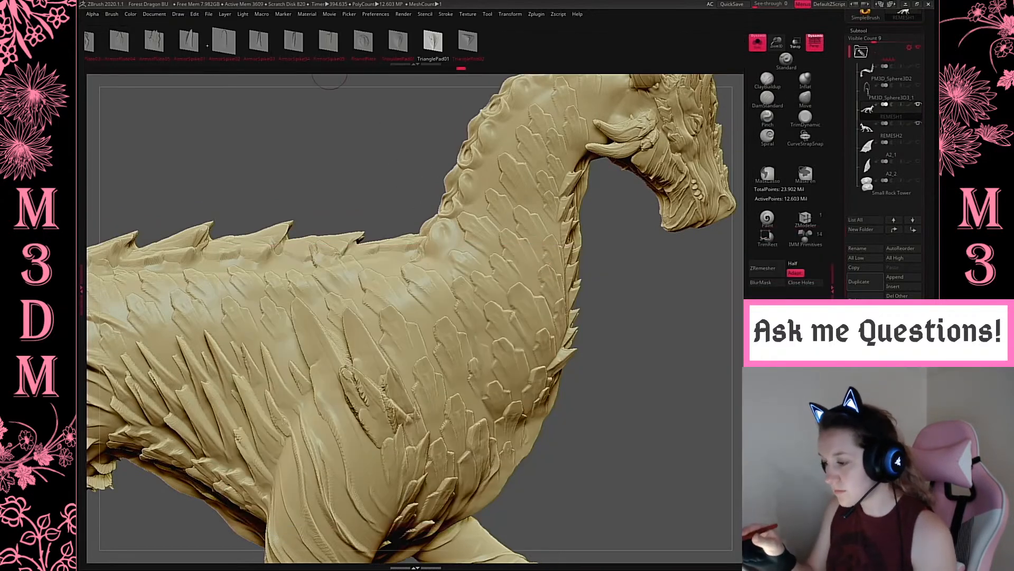
left_click(190, 43)
left_click(120, 42)
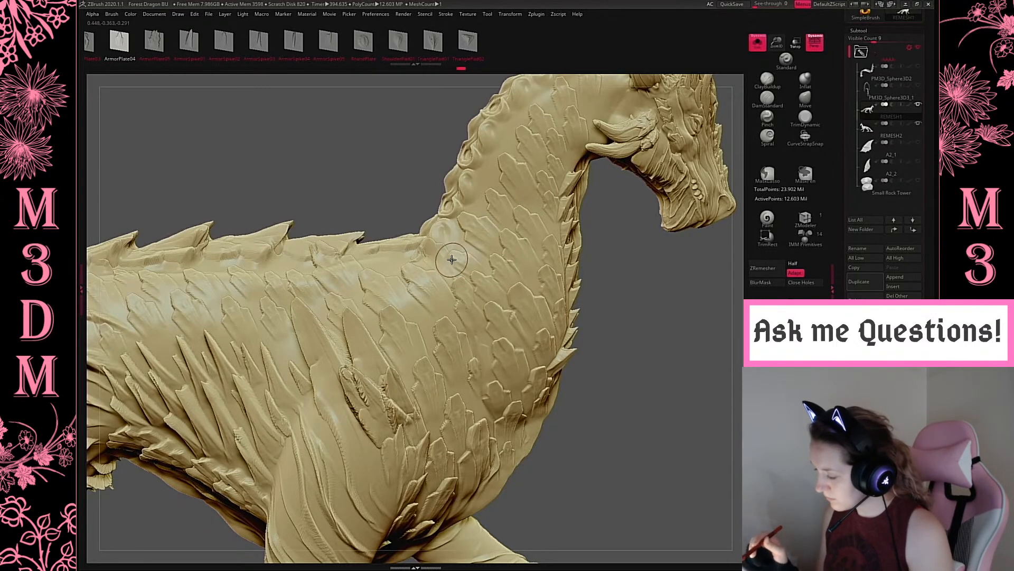
Try smoothing and flattening the scales on the left side of the chest with TrimDynamic, and undo the strokes.
left_click_drag(679, 325, 609, 341)
mouse_move(447, 319)
left_mouse_down("shift")
mouse_move(453, 334)
mouse_move(465, 307)
left_mouse_up("shift")
right_click(467, 303)
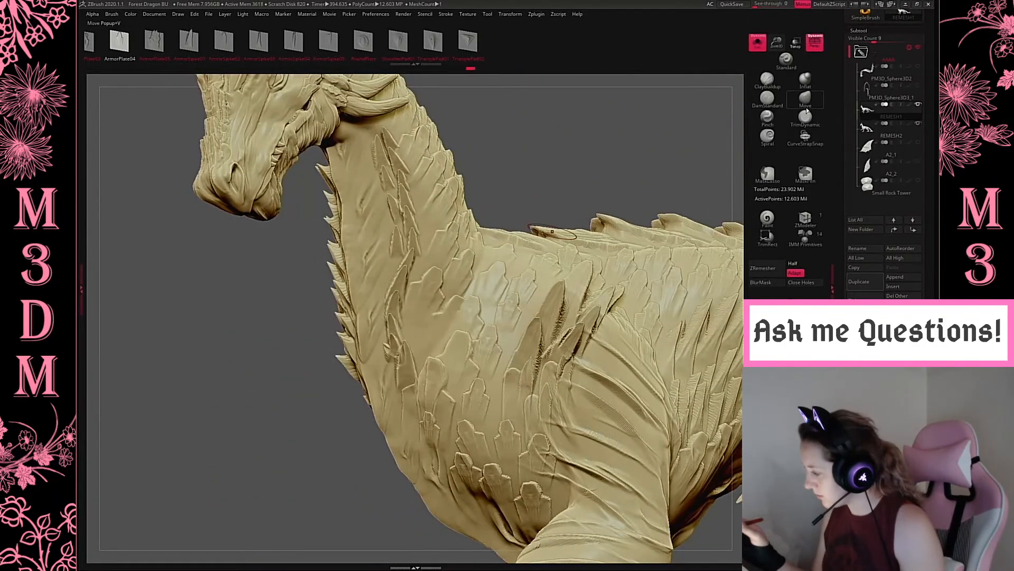
left_click(806, 109)
right_click(461, 306)
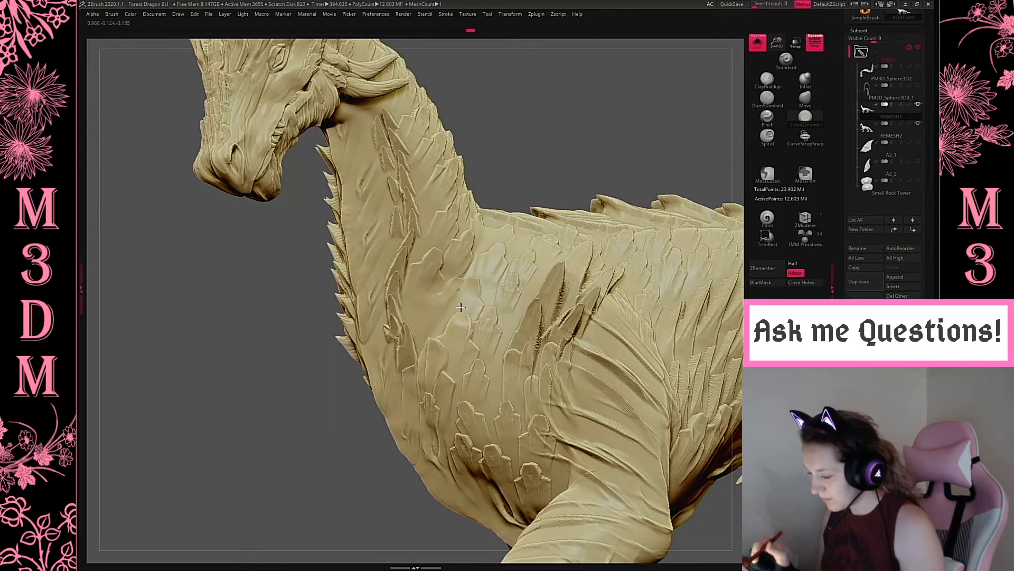
left_click_drag(461, 306, 492, 236)
left_click_drag(640, 139, 515, 258)
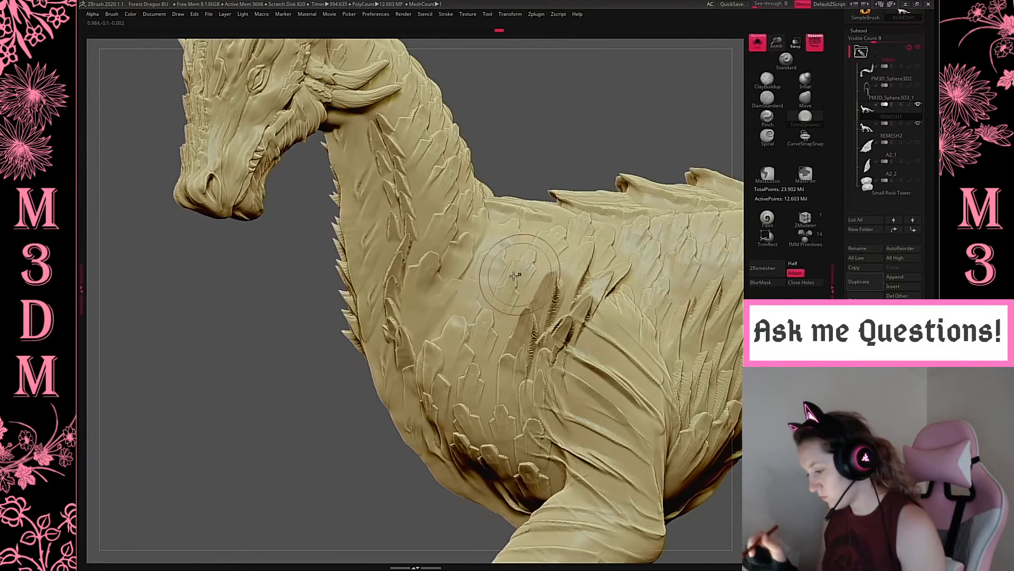
right_click(494, 267)
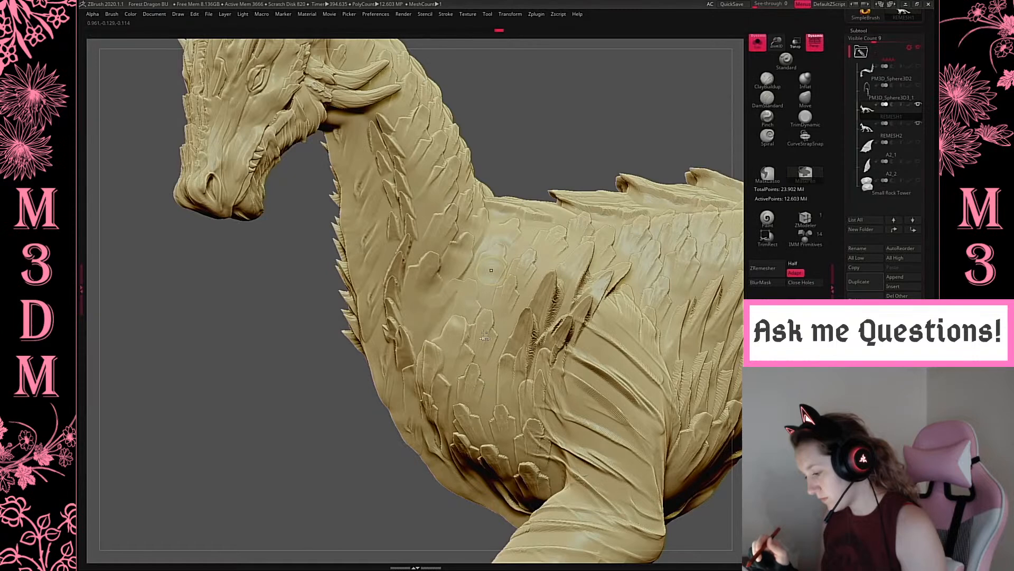
key("ctrl+z")
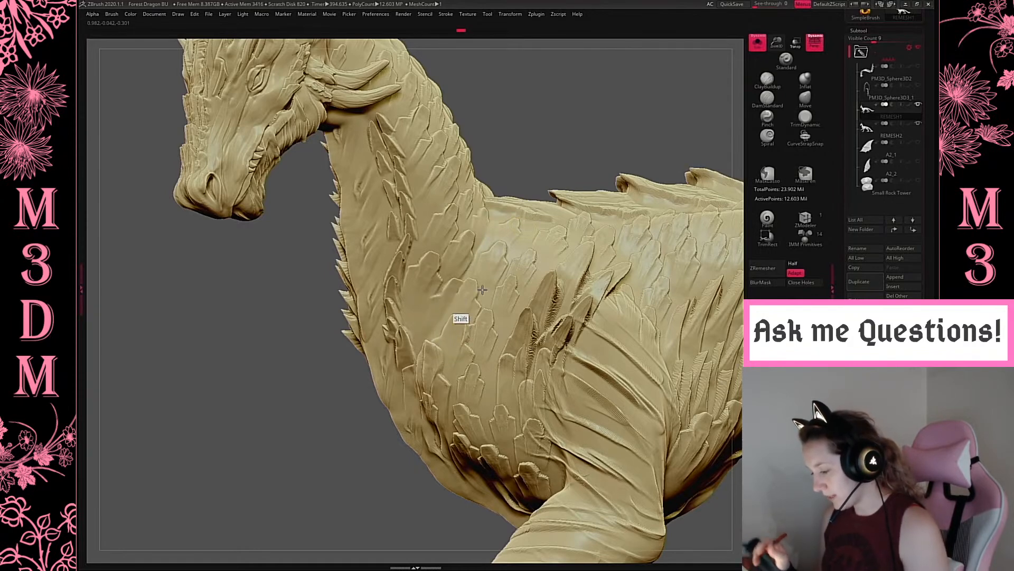
Smooth the patch between the left shoulder and neck, and stamp small ArmorPlate04 scales over it.
left_click_drag(482, 289, 487, 255, "shift")
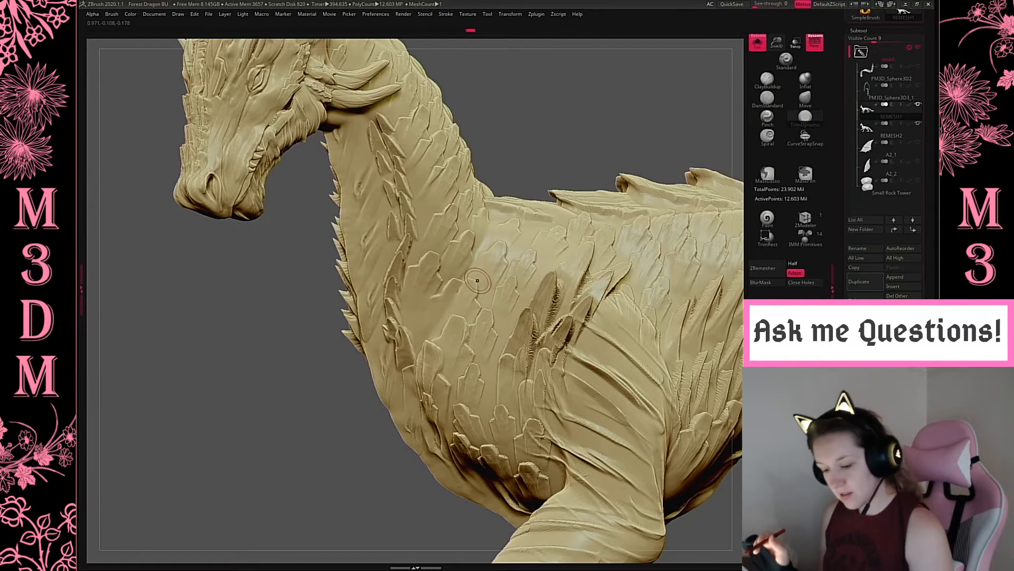
key("b")
left_click(339, 524)
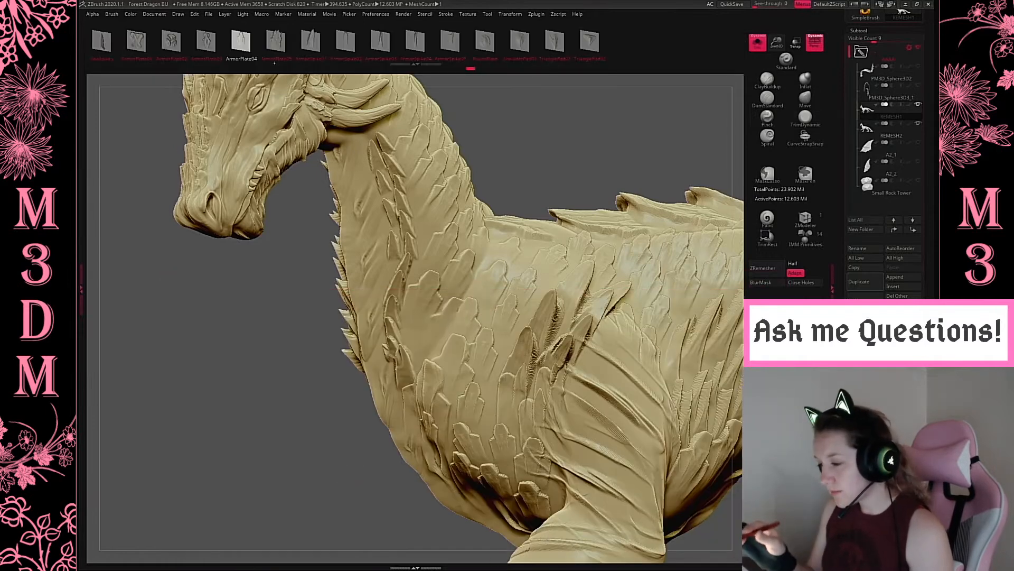
key("space")
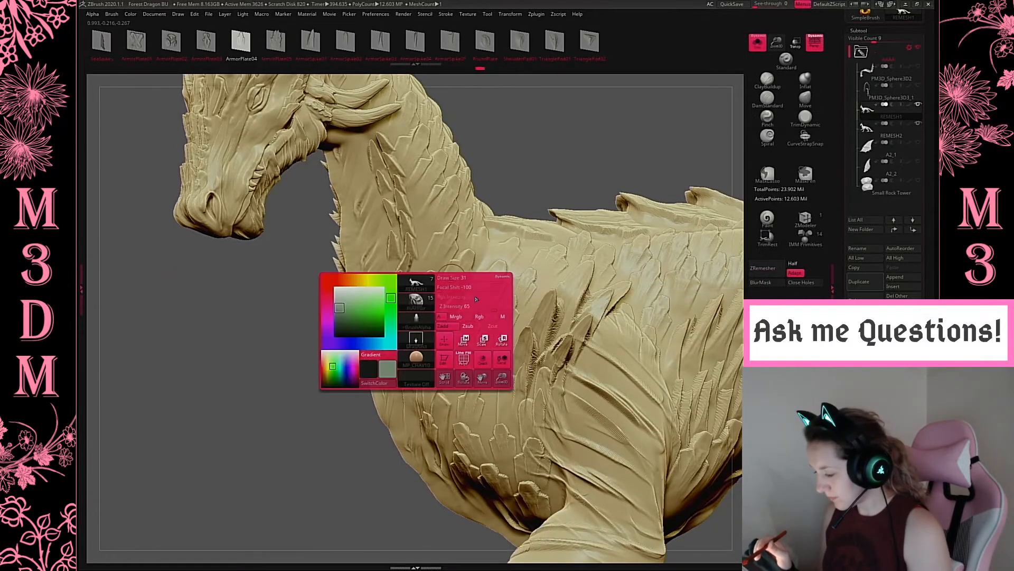
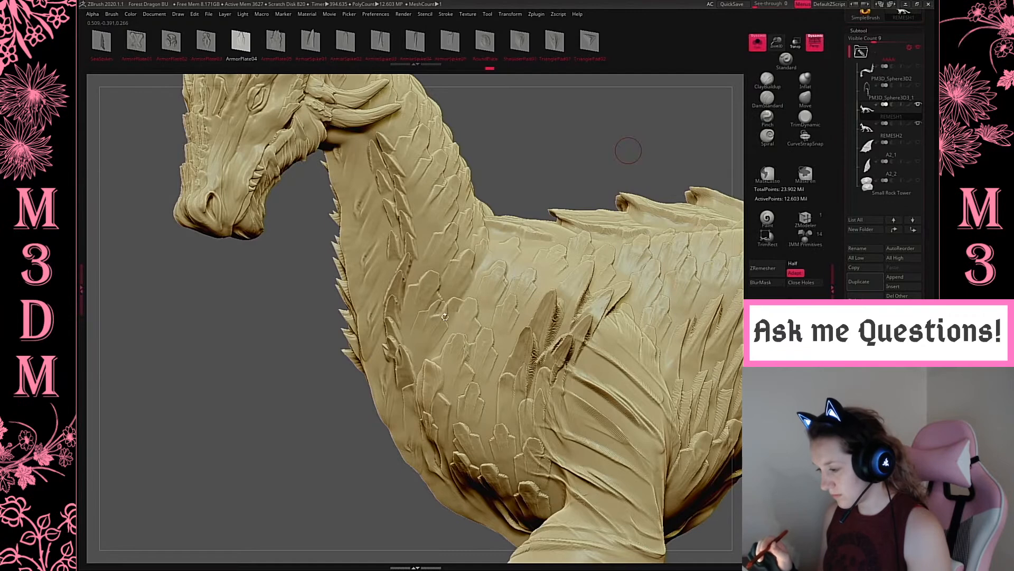
Frame the whole dragon, undo the stray stroke, and lightly smooth the folds on the left thigh.
key("f")
key("space")
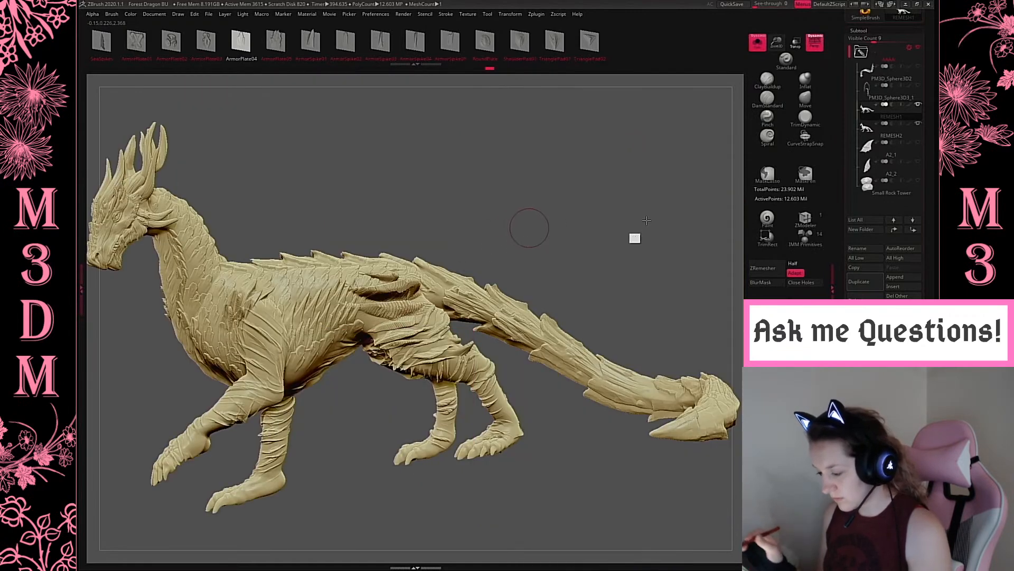
left_click_drag(647, 220, 380, 291)
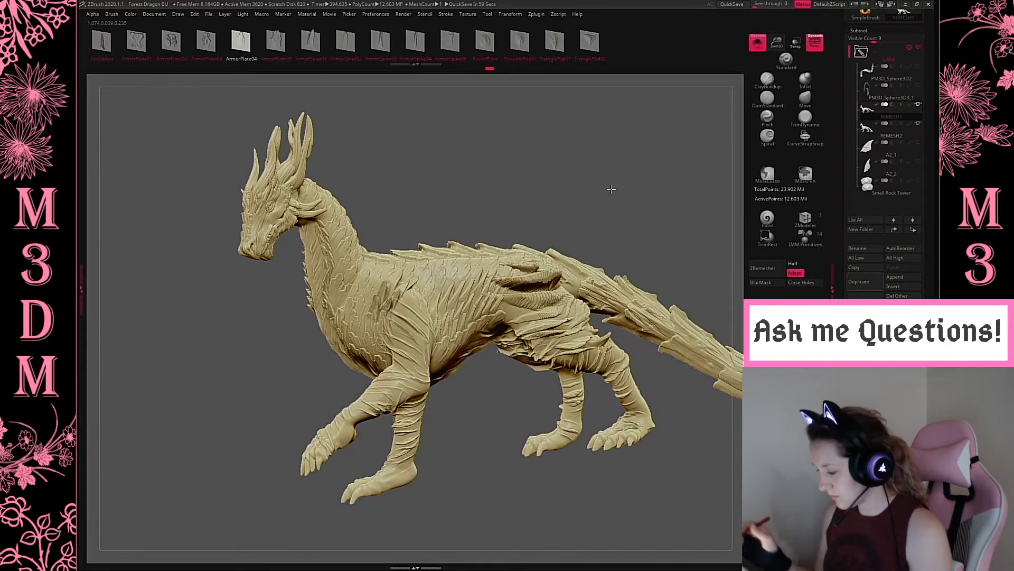
key("space")
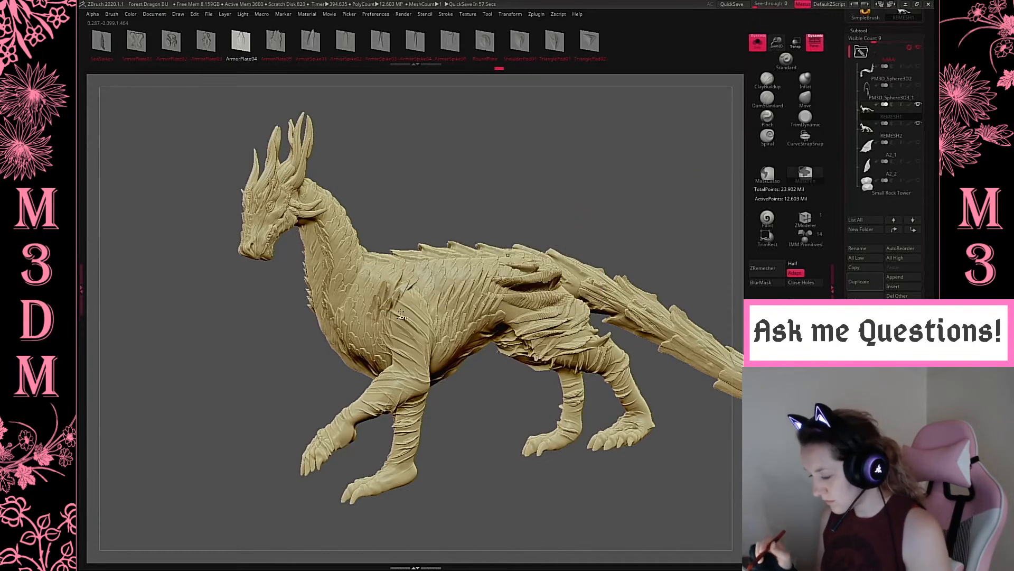
key("ctrl+z")
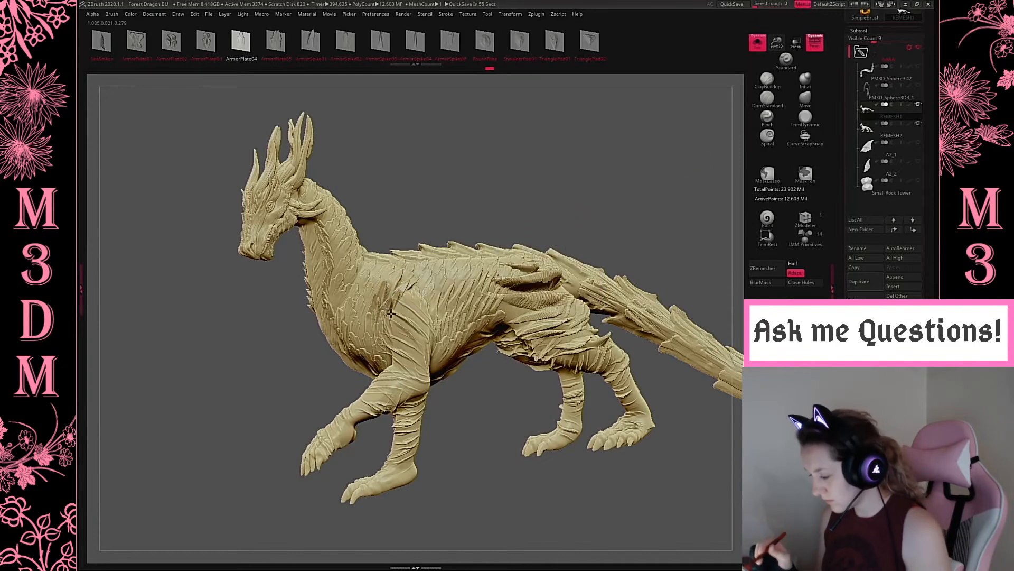
left_click_drag(547, 301, 550, 276, "shift")
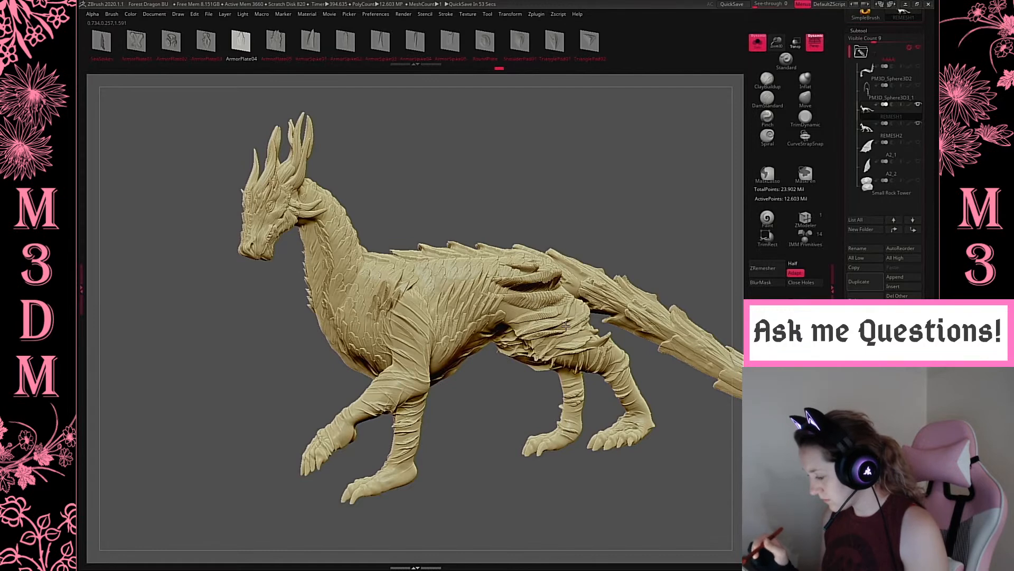
left_click_drag(533, 391, 549, 488)
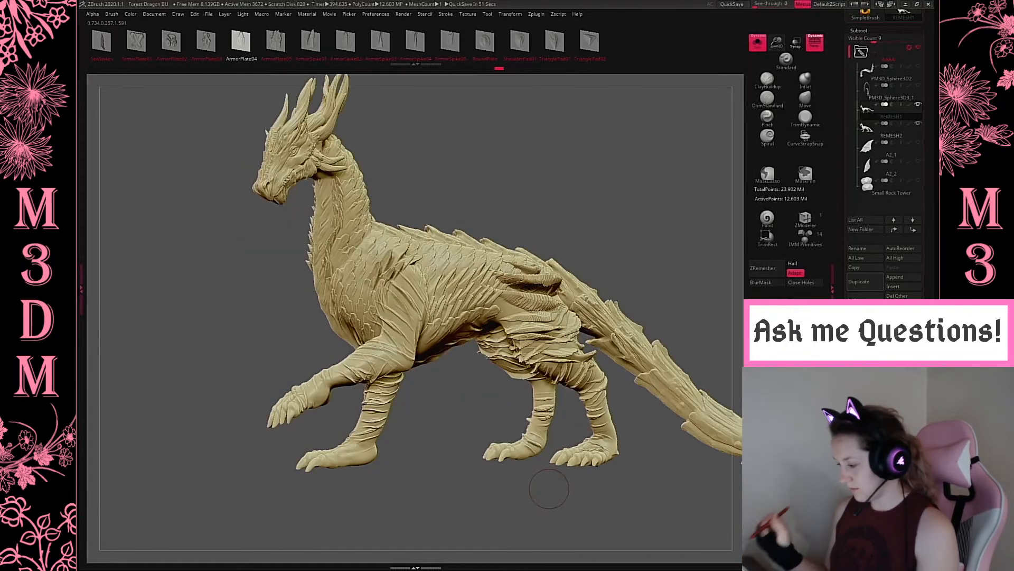
Save the project as Forest Dragon BU in the Forest Dragon folder, replacing the existing file.
key("ctrl+s")
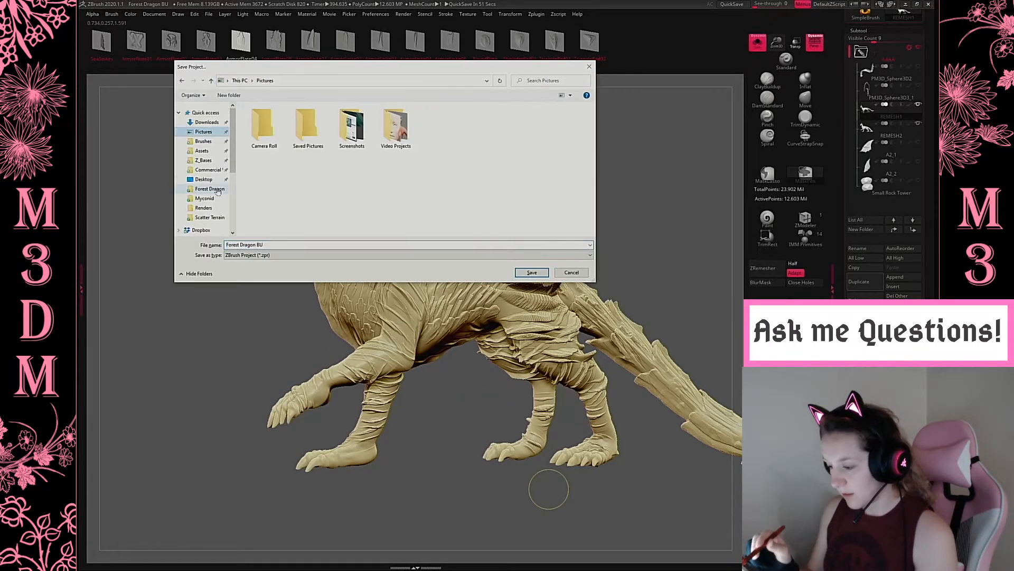
left_click(210, 188)
left_click(532, 272)
left_click(521, 283)
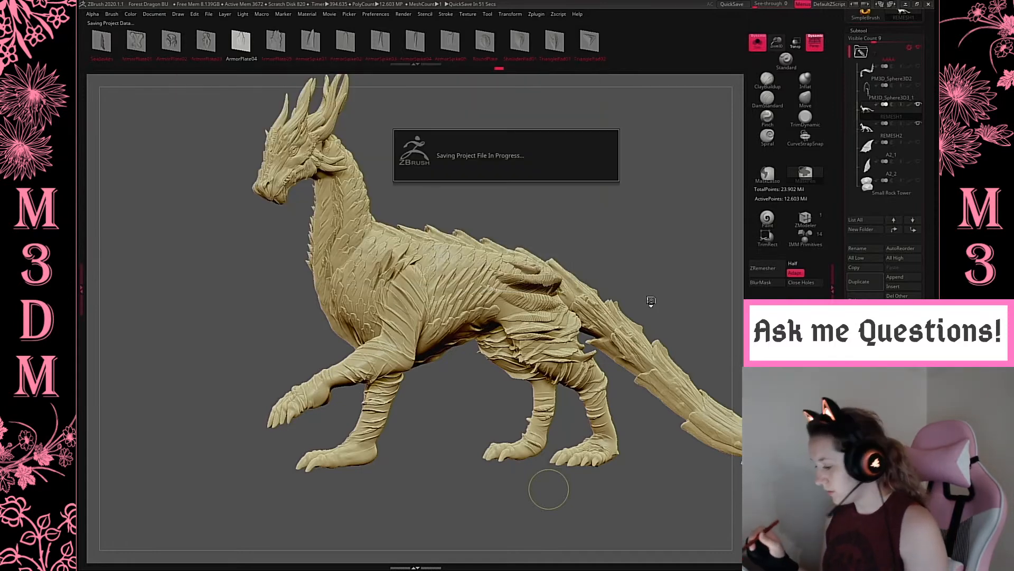
Remesh the short leafy vine PM3D_Sphere3D2 with DynaMesh and frame it for inspection.
left_click(869, 70)
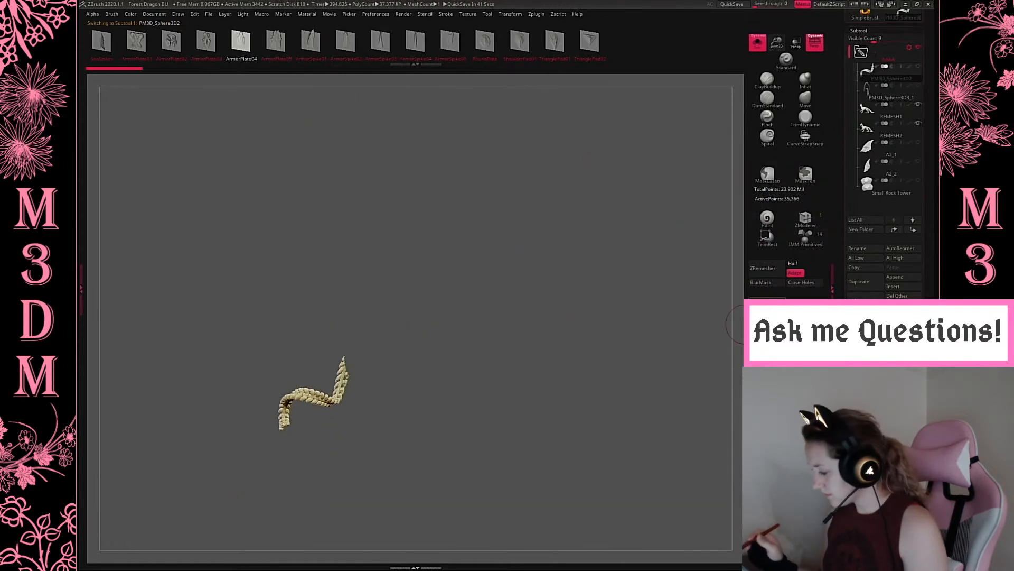
left_click(766, 308)
left_click_drag(543, 446, 746, 117, "alt")
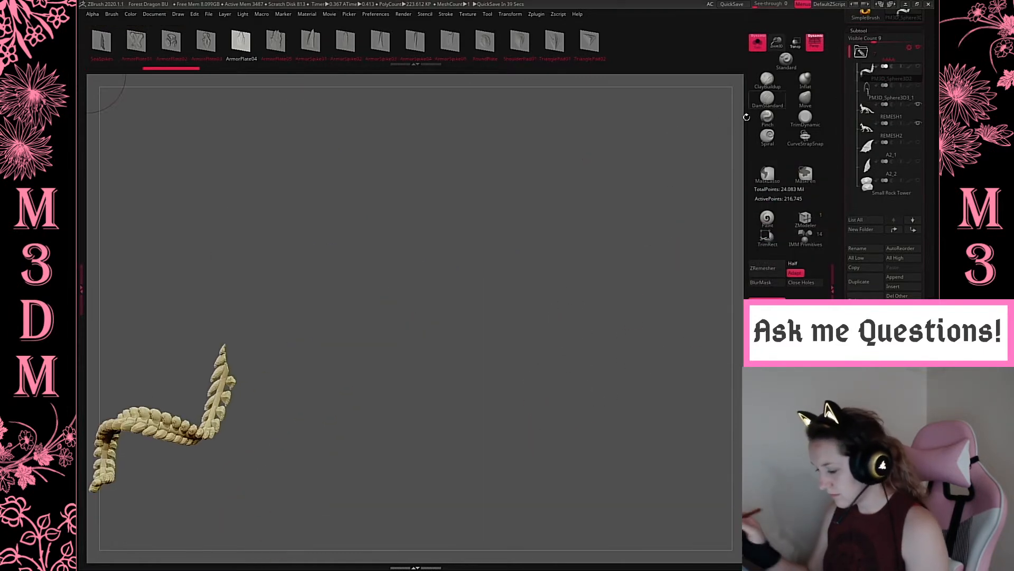
key("f")
key("shift+f")
key("shift+f")
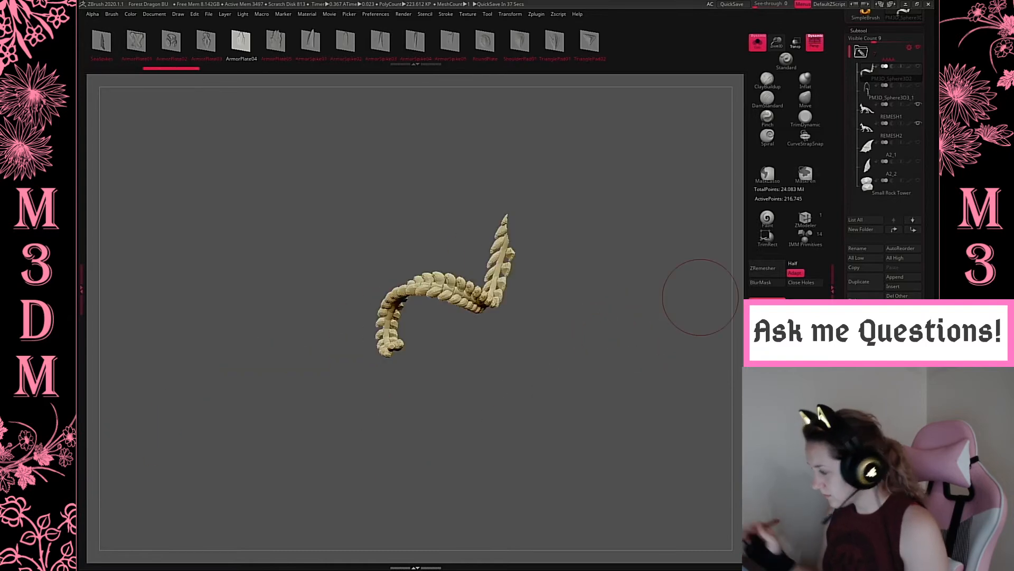
Remesh the long hanging vines PM3D_Sphere3D3_1 with DynaMesh, undoing the first attempt.
left_click(871, 92)
left_click_drag(640, 378, 540, 399, "alt")
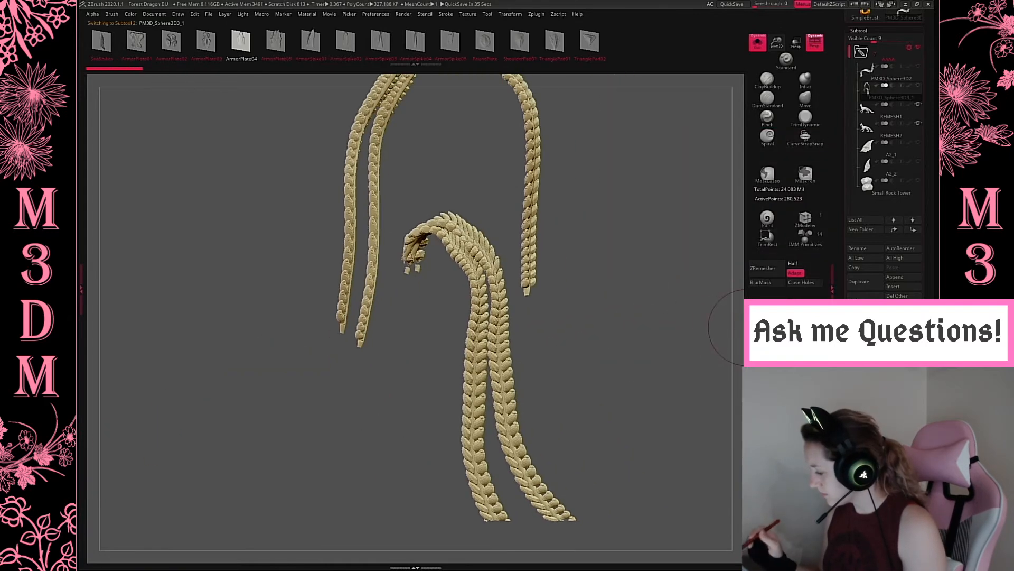
key("ctrl+z")
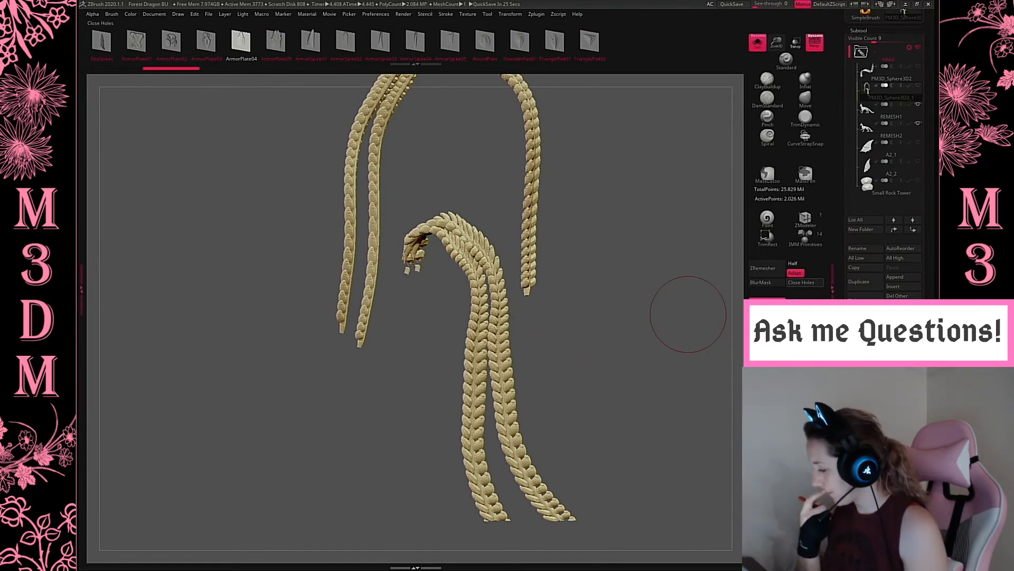
Show the dragon with the vines again, and cut off the vine end inside the raised foreleg with TrimRect.
left_click(758, 44)
left_click_drag(608, 357, 634, 348)
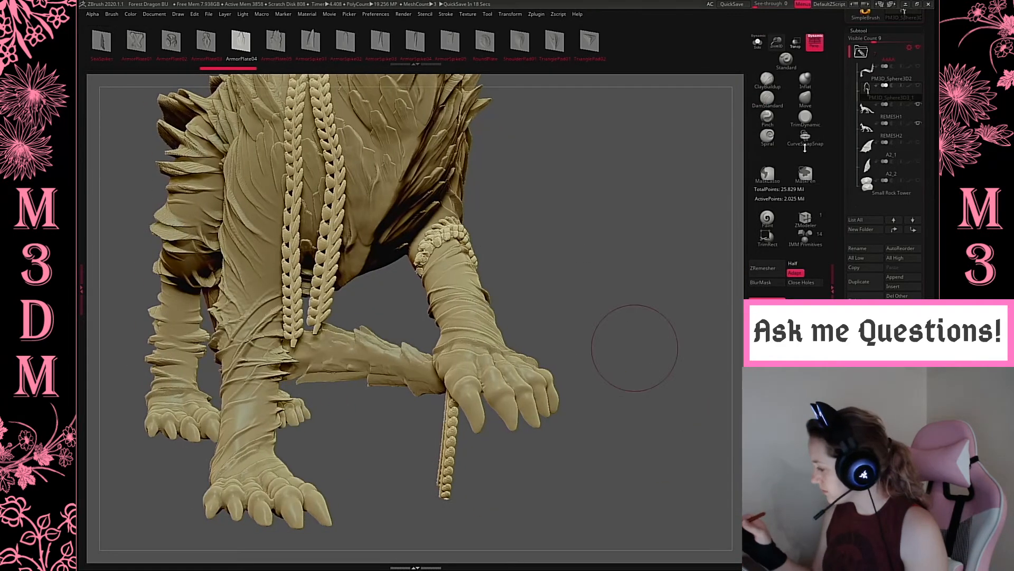
left_click(767, 235)
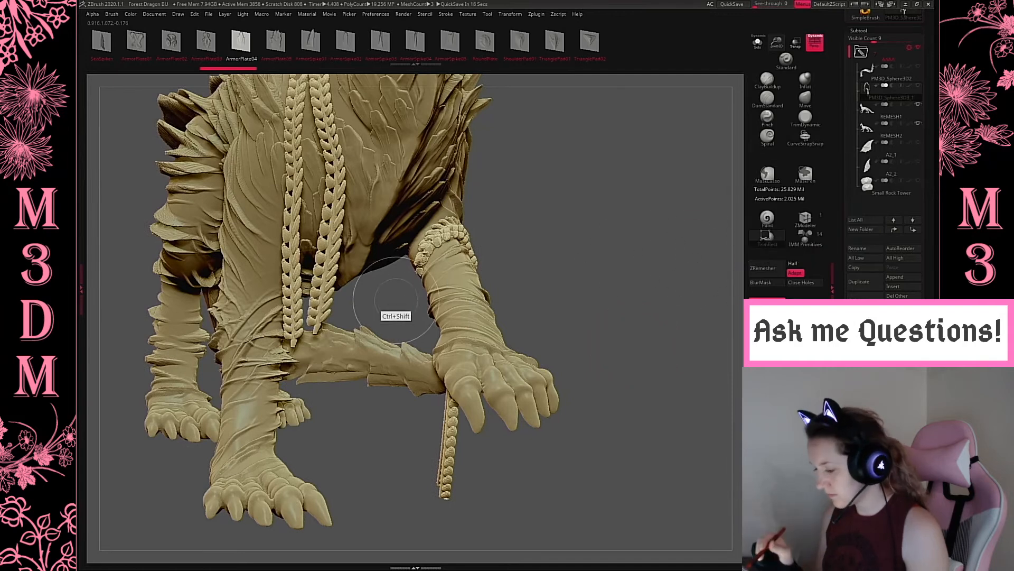
left_click_drag(396, 302, 429, 257, "ctrl+shift")
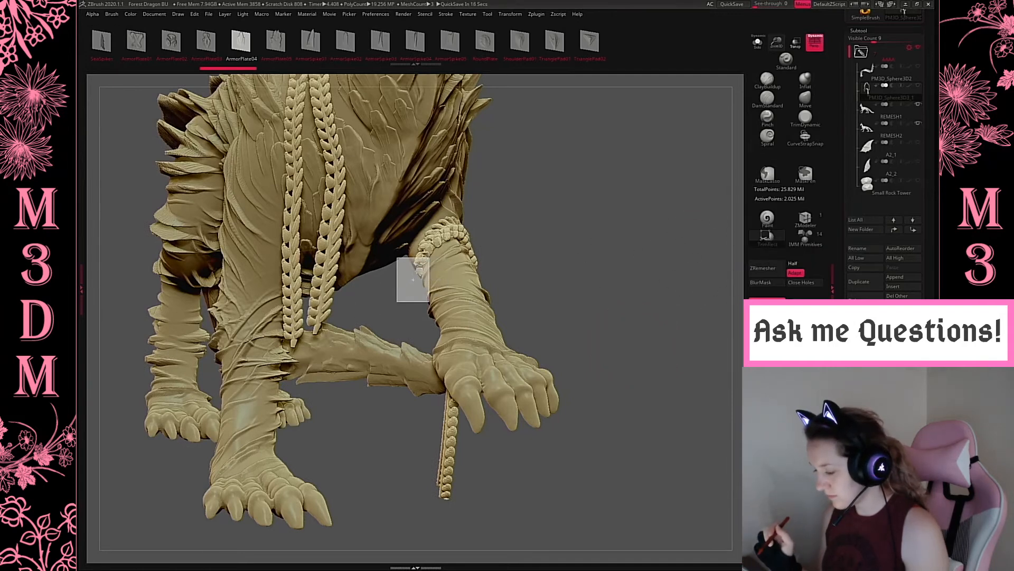
Fit the trimmed vine against the raised left foreleg with the Move brush and check it from the side.
left_click(805, 98)
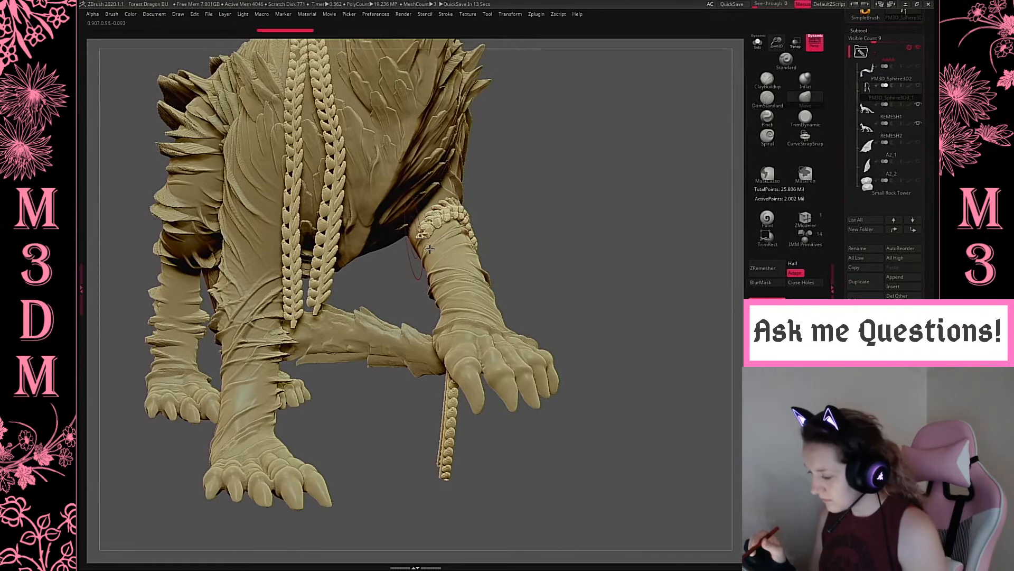
mouse_move(433, 250)
left_mouse_down()
mouse_move(446, 257)
mouse_move(450, 228)
left_mouse_up()
left_click_drag(638, 230, 550, 265)
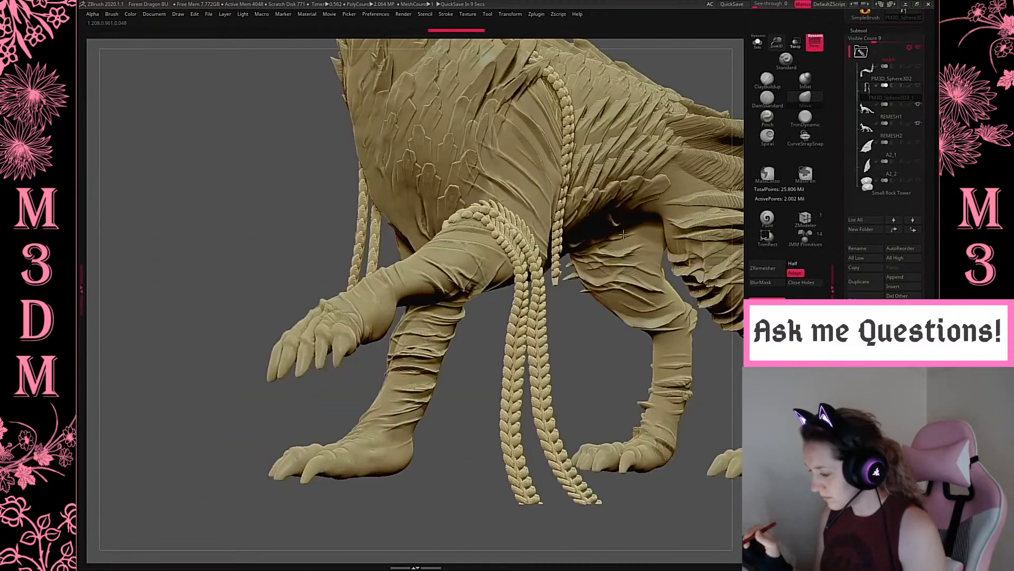
mouse_move(629, 391)
left_mouse_down()
mouse_move(618, 409)
mouse_move(611, 272)
mouse_move(690, 323)
mouse_move(622, 378)
left_mouse_up()
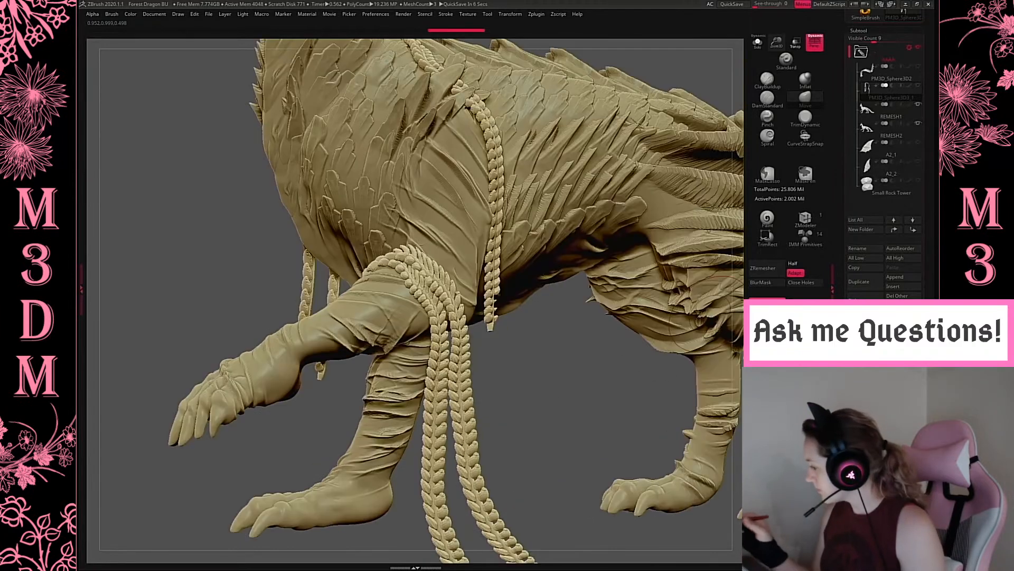
Select the short vine PM3D_Sphere3D2, frame the dragon, and show all subtools including the wings and rocks.
left_click(892, 75)
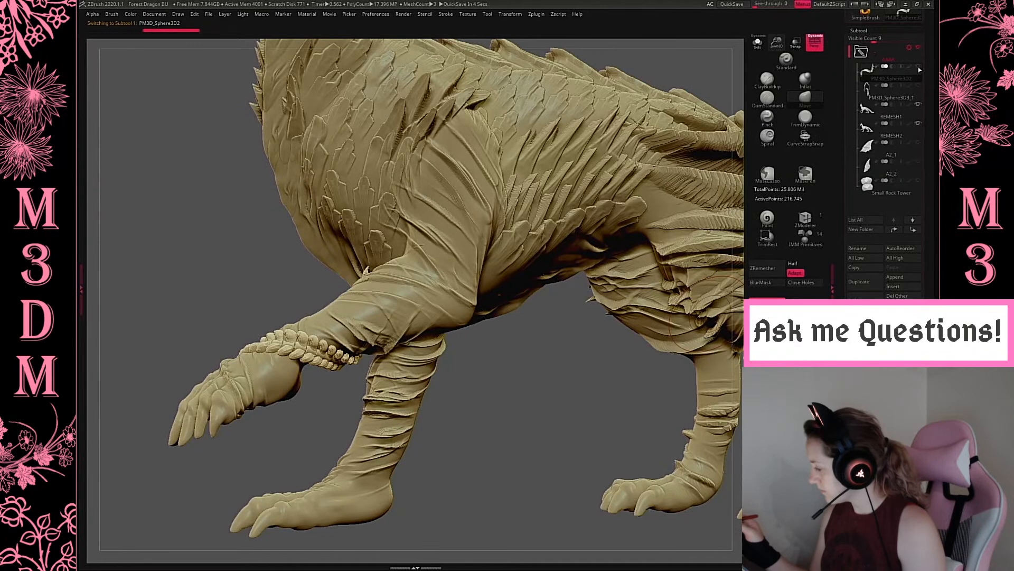
key("f")
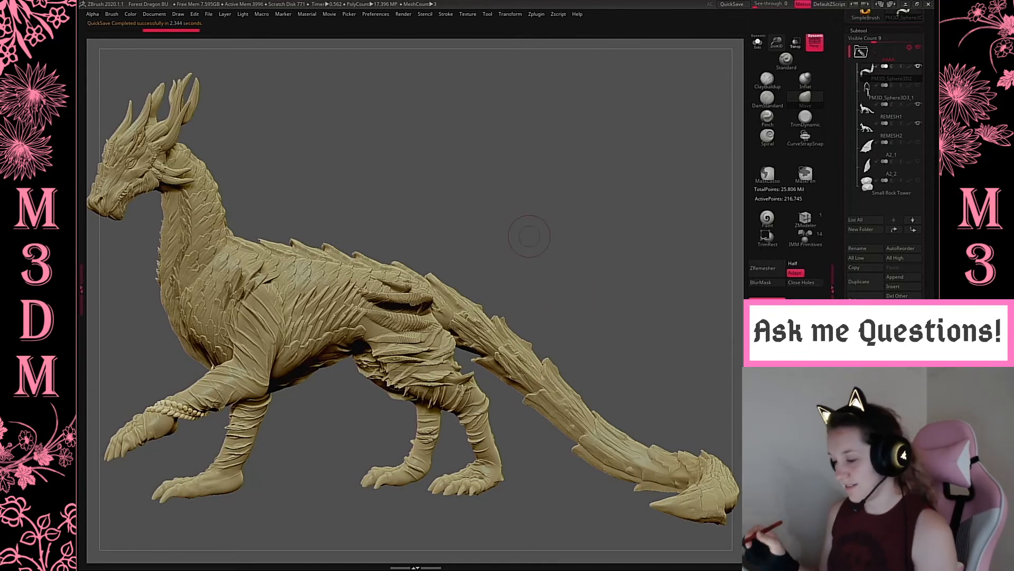
left_click_drag(532, 233, 585, 229)
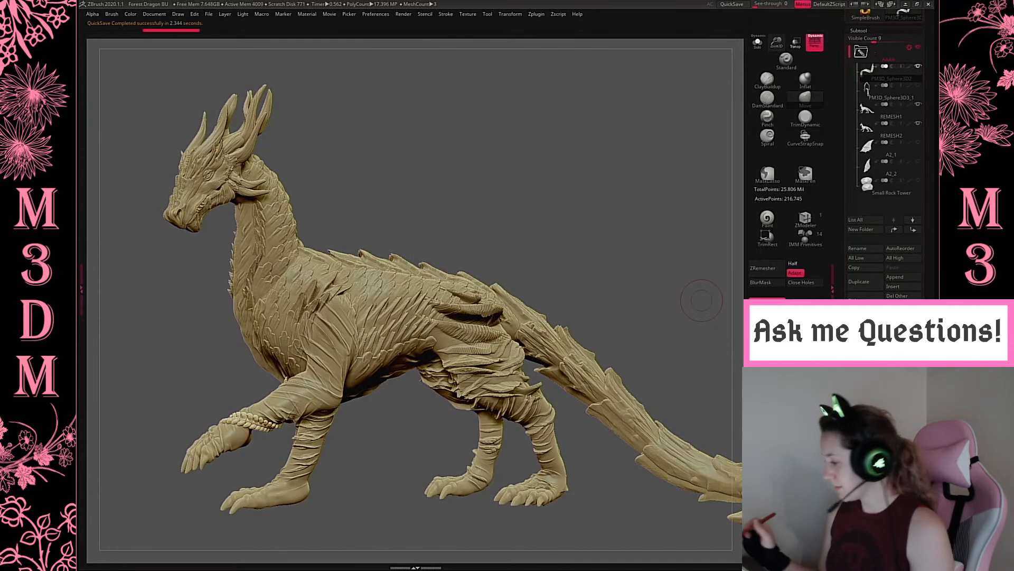
left_click(920, 181, "shift")
Isolate the dragon body and delete the REMESH2 subtool.
left_click(869, 118)
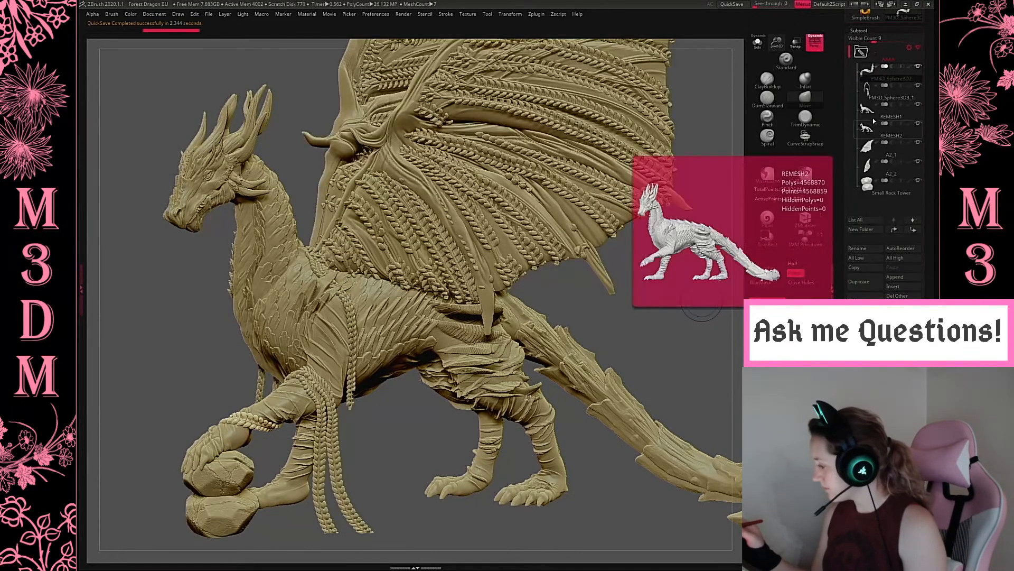
left_click(758, 43)
mouse_move(863, 127)
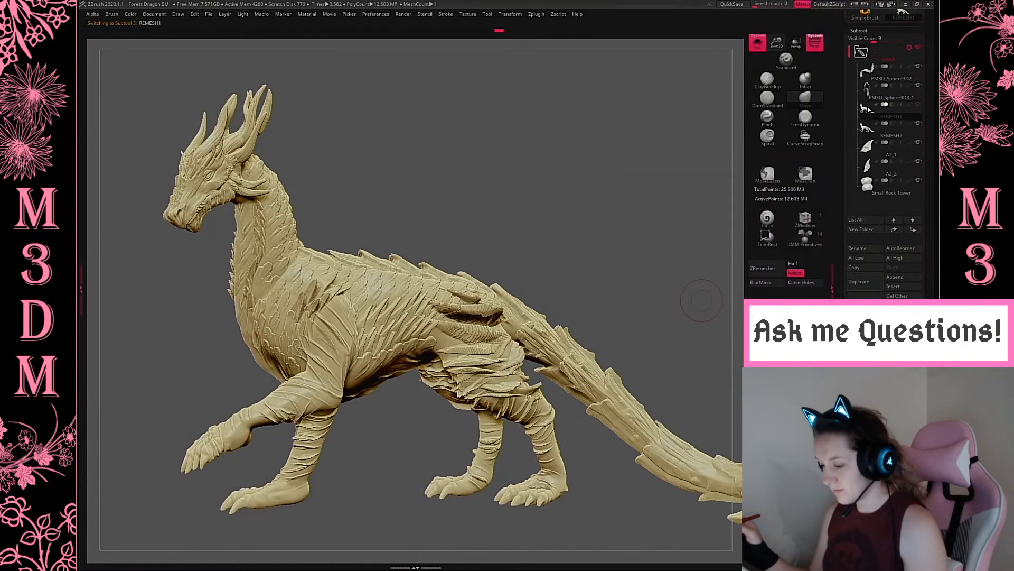
left_click(866, 128)
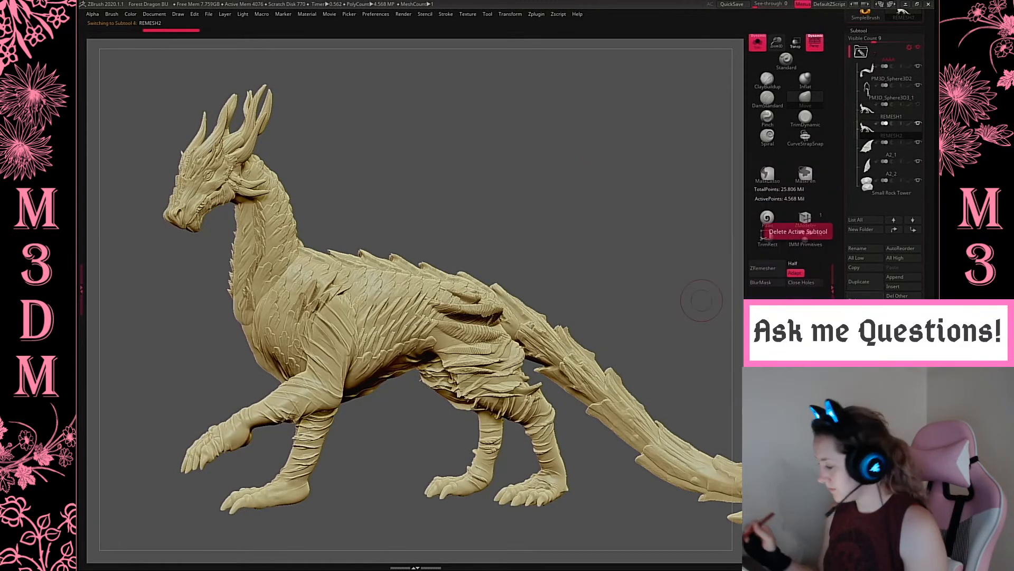
left_click(859, 297)
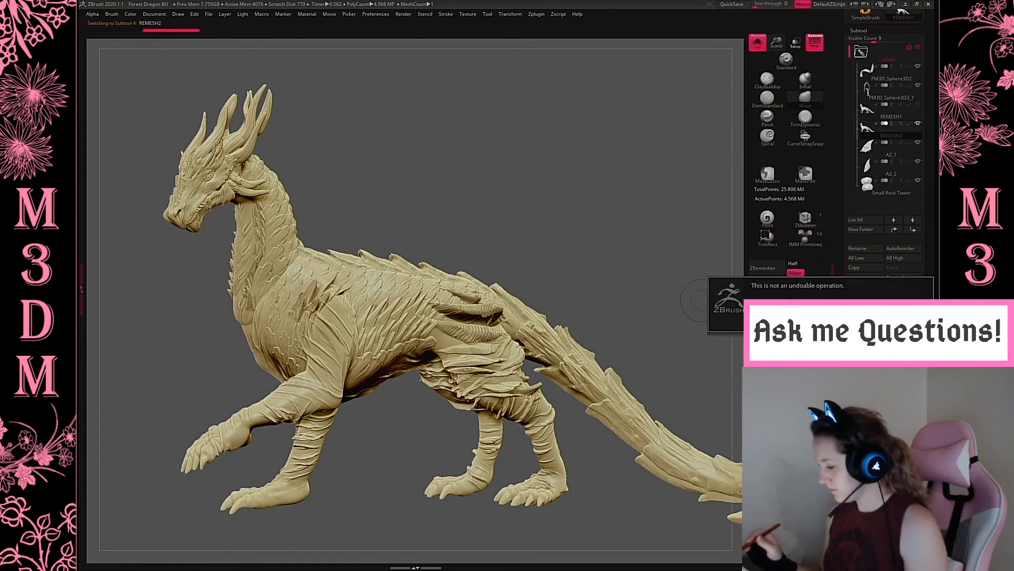
key("Return")
Remesh the wings A2_1 and A2_2 with DynaMesh, and check A2_2 before and after remeshing.
left_click_drag(692, 340, 677, 472, "alt")
left_click(767, 302)
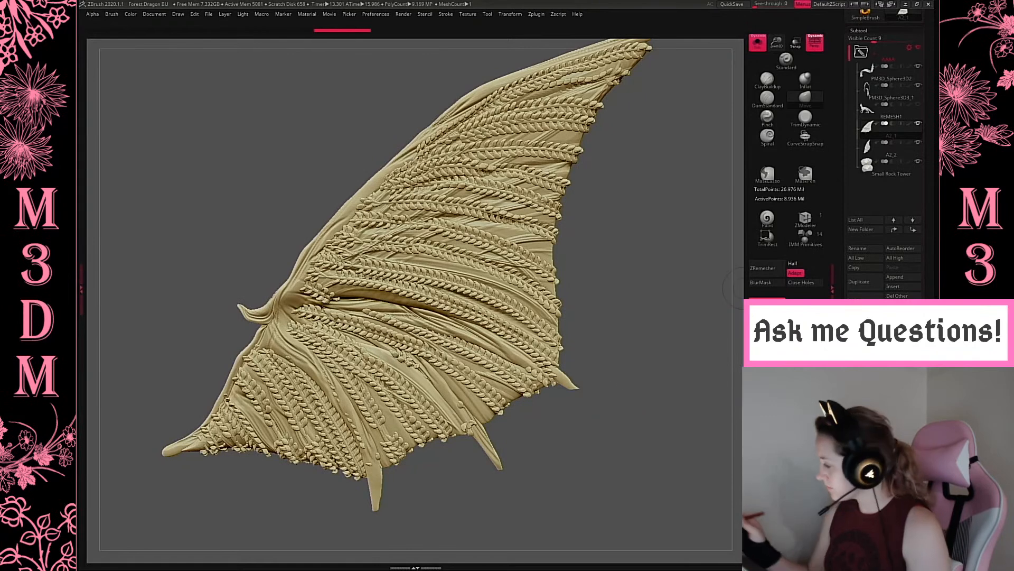
left_click(869, 151)
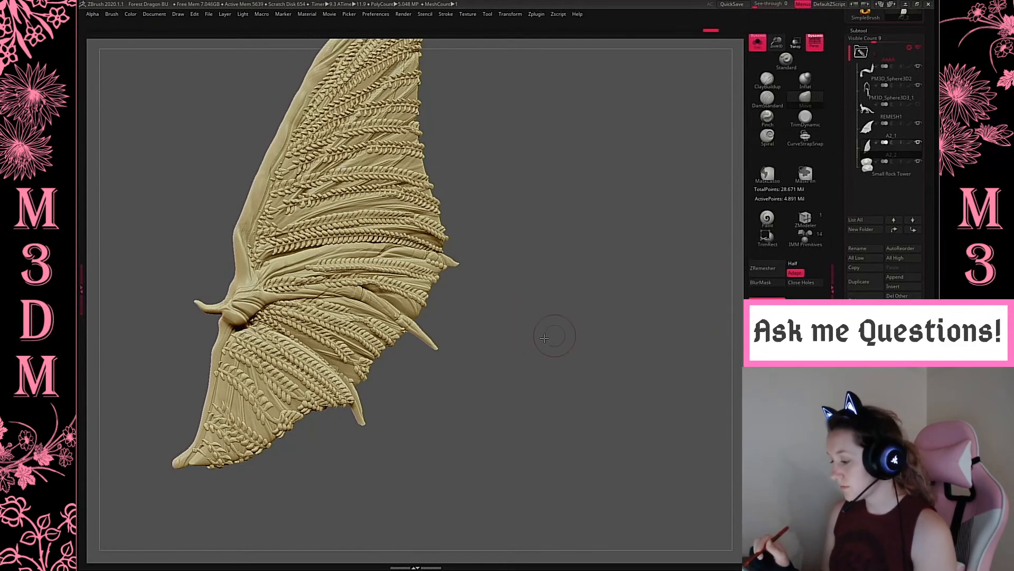
mouse_move(545, 338)
left_mouse_down()
mouse_move(586, 357)
mouse_move(601, 351)
mouse_move(478, 365)
mouse_move(627, 328)
left_mouse_up()
key("ctrl+z")
key("ctrl+shift+z")
Push in the wrist area of wing A2_2 from an edge-on view with a resized Move brush.
key("space")
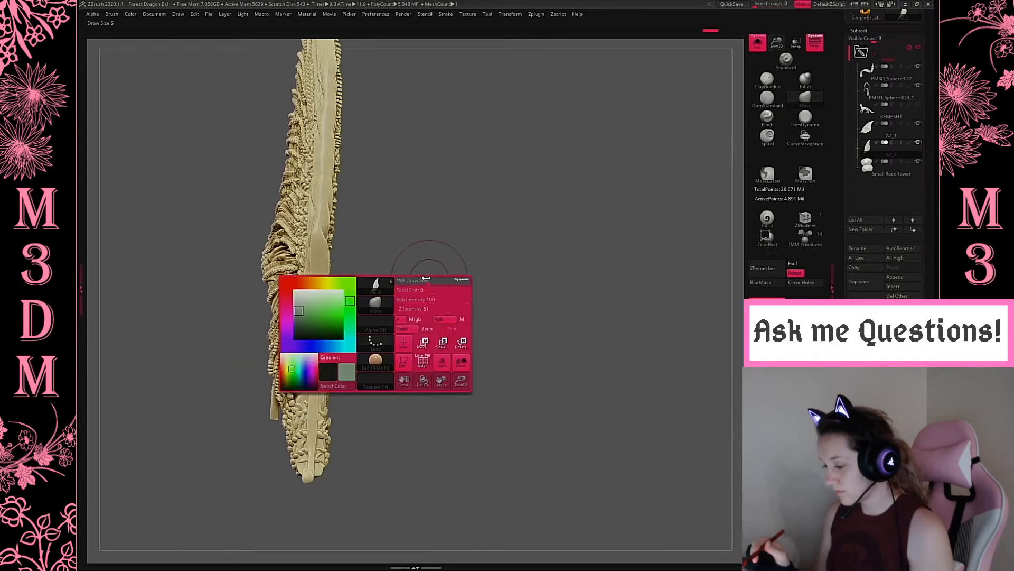
key("space")
mouse_move(370, 293)
left_mouse_down()
mouse_move(329, 306)
mouse_move(346, 295)
left_mouse_up()
key("space")
key("space")
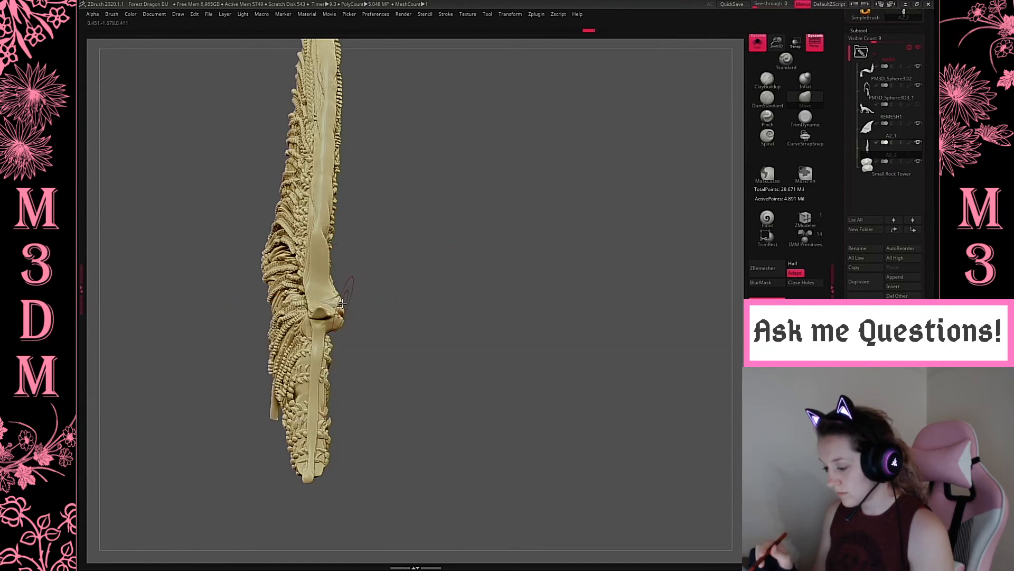
left_click_drag(441, 333, 425, 312)
mouse_move(590, 232)
left_mouse_down()
mouse_move(420, 309)
mouse_move(412, 344)
mouse_move(367, 329)
mouse_move(384, 331)
mouse_move(367, 435)
left_mouse_up()
Thicken the leafy vines across wing A2_2 with Inflat brush strokes, undoing the last stroke.
left_click(805, 81)
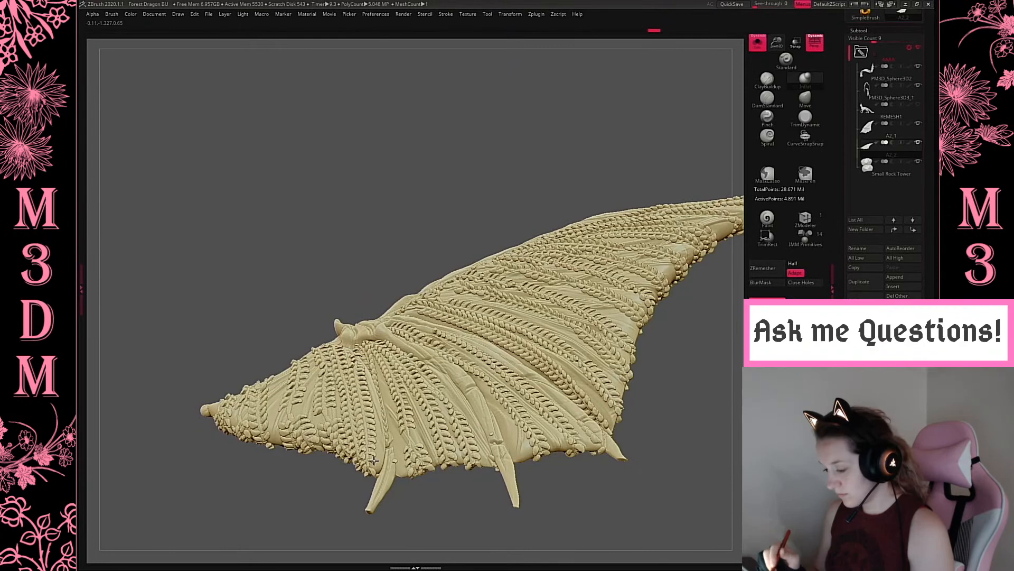
key("space")
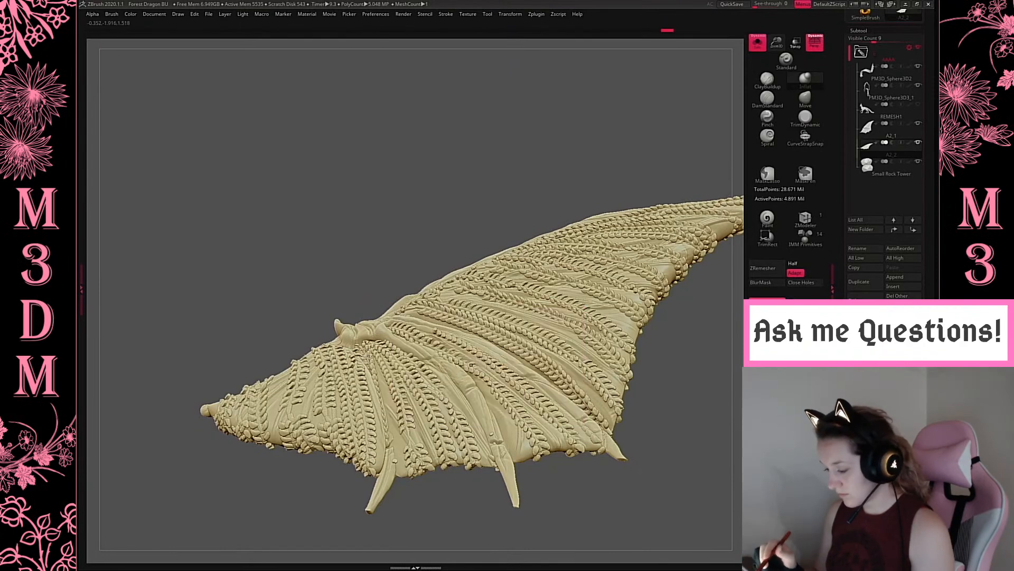
mouse_move(367, 350)
left_mouse_down()
mouse_move(374, 432)
mouse_move(393, 404)
left_mouse_up()
left_click_drag(407, 365, 427, 450)
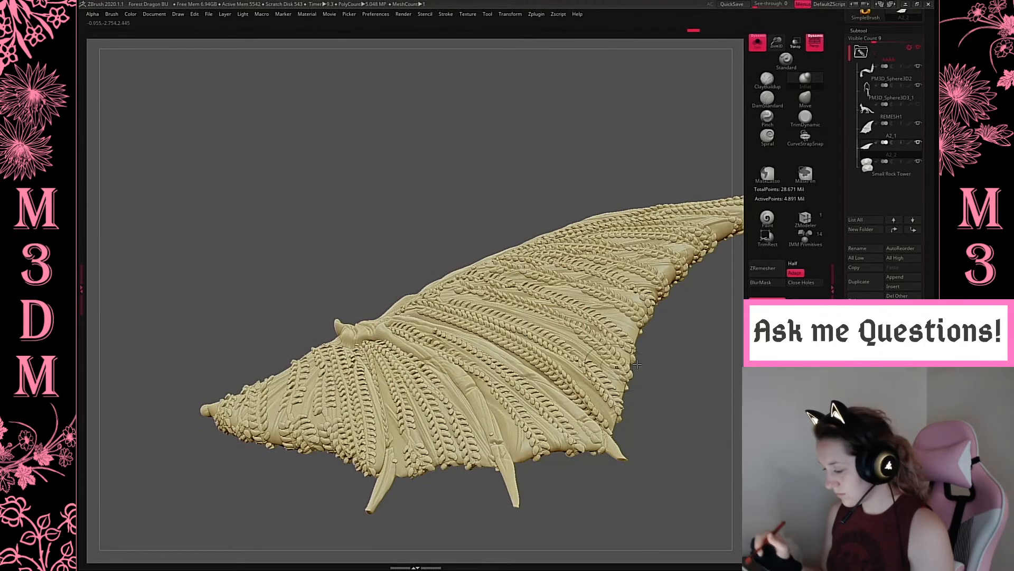
left_click_drag(515, 379, 570, 438)
left_click_drag(532, 399, 571, 444)
left_click_drag(708, 342, 706, 381)
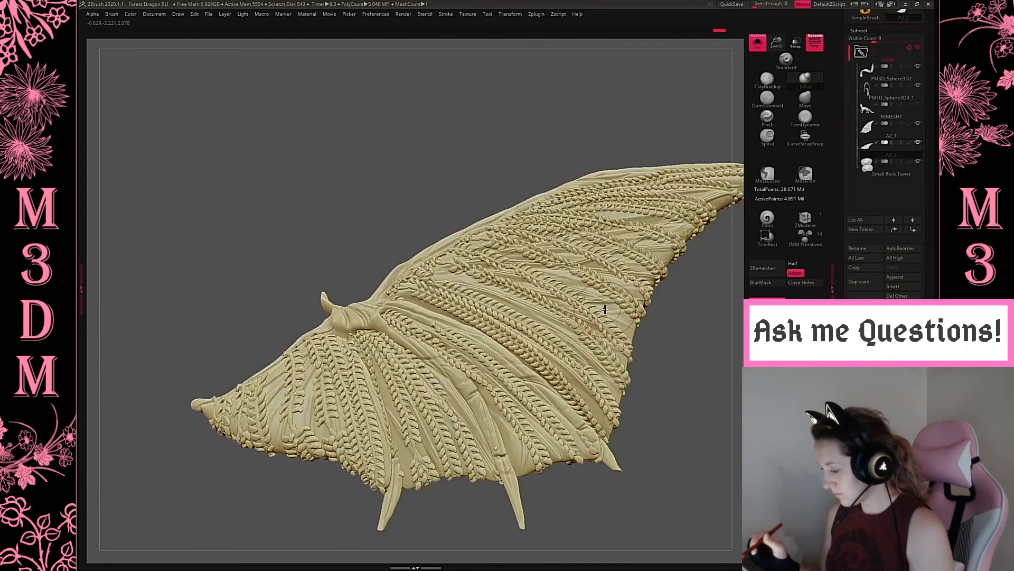
left_click_drag(561, 288, 617, 329)
key("ctrl+z")
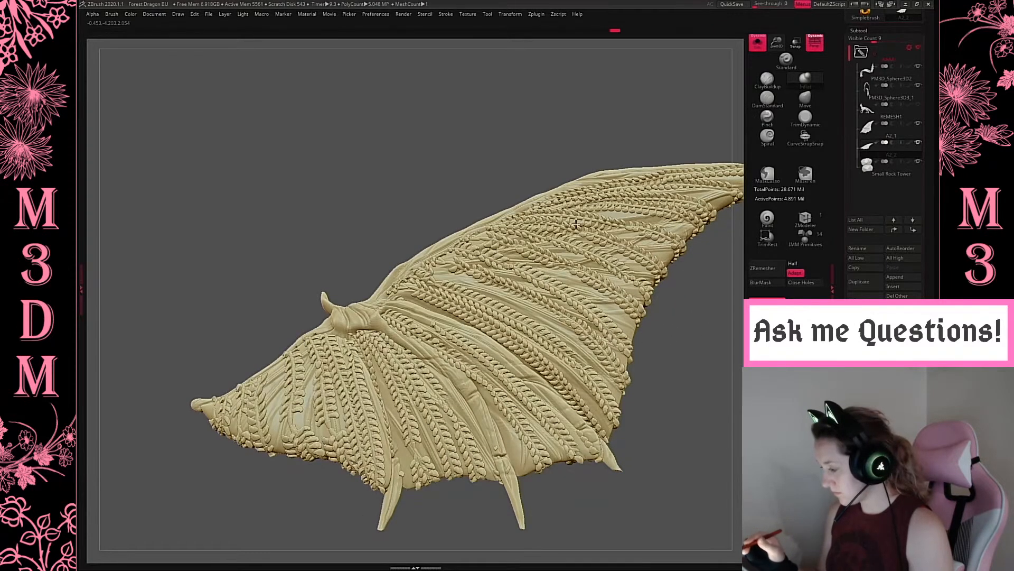
Inspect the inflated wing A2_2 from the other angle, and view the whole wing A2_1.
left_click_drag(709, 359, 701, 377)
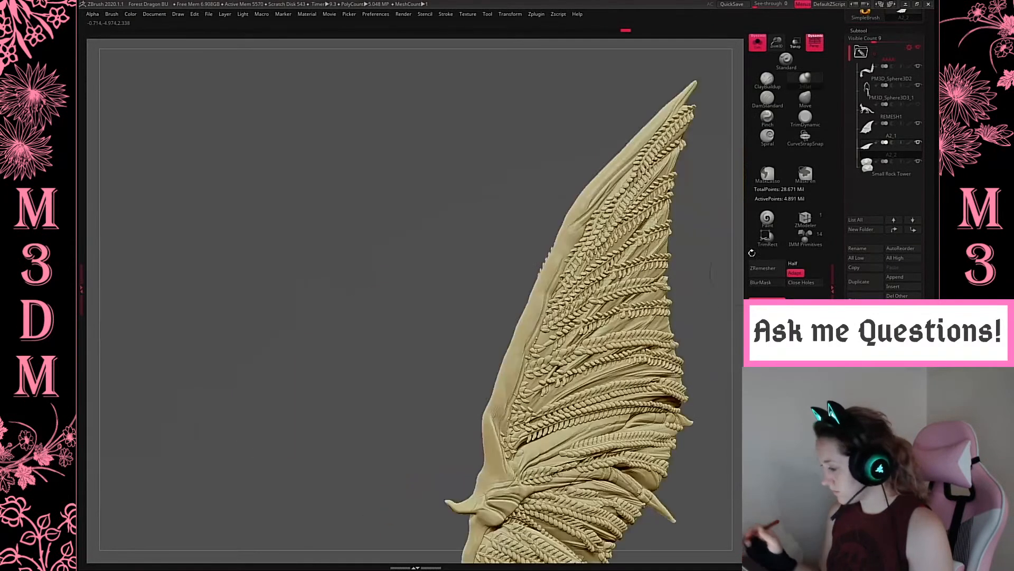
left_click_drag(558, 210, 570, 197, "alt")
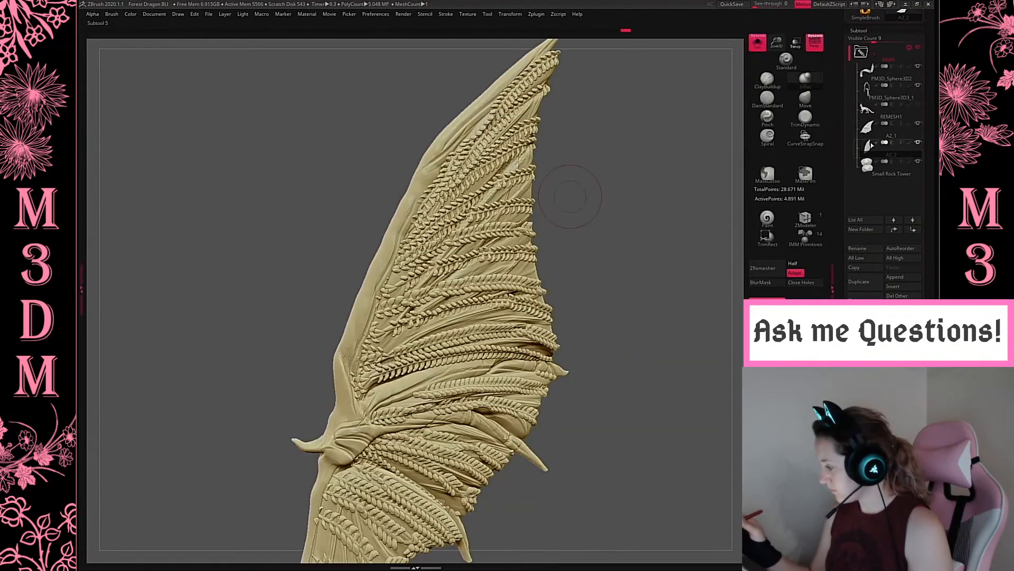
key("Up")
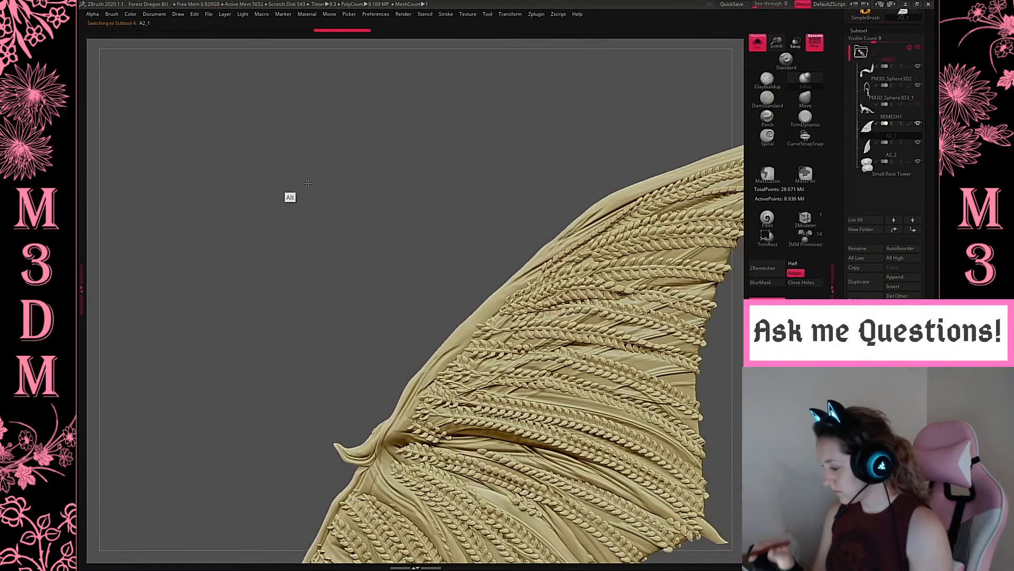
key("f")
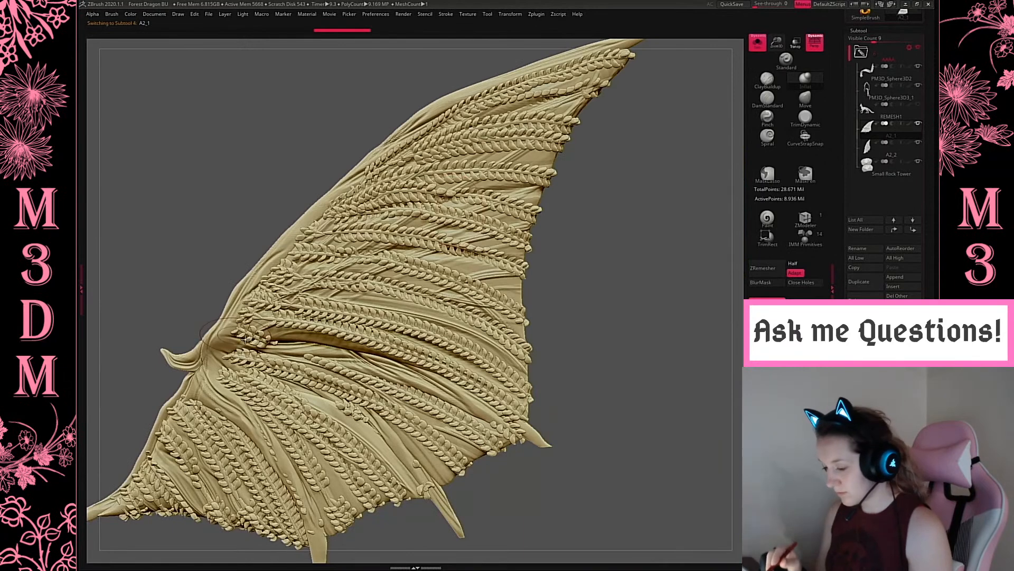
left_click_drag(780, 28, 780, 47)
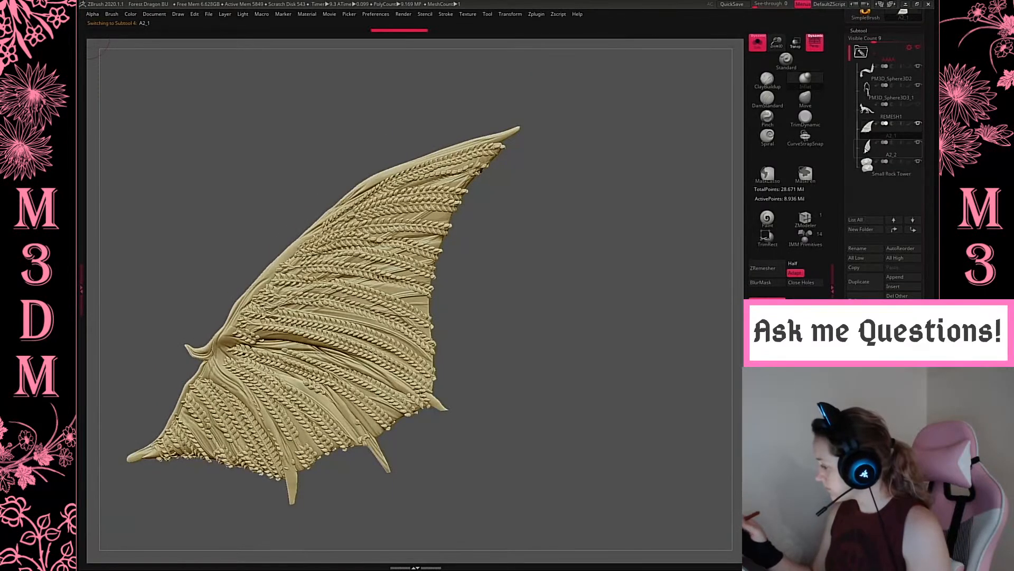
key("Down")
Subdivide the Small Rock Tower once and remesh it with DynaMesh, undoing the first remesh attempt.
left_click(866, 164)
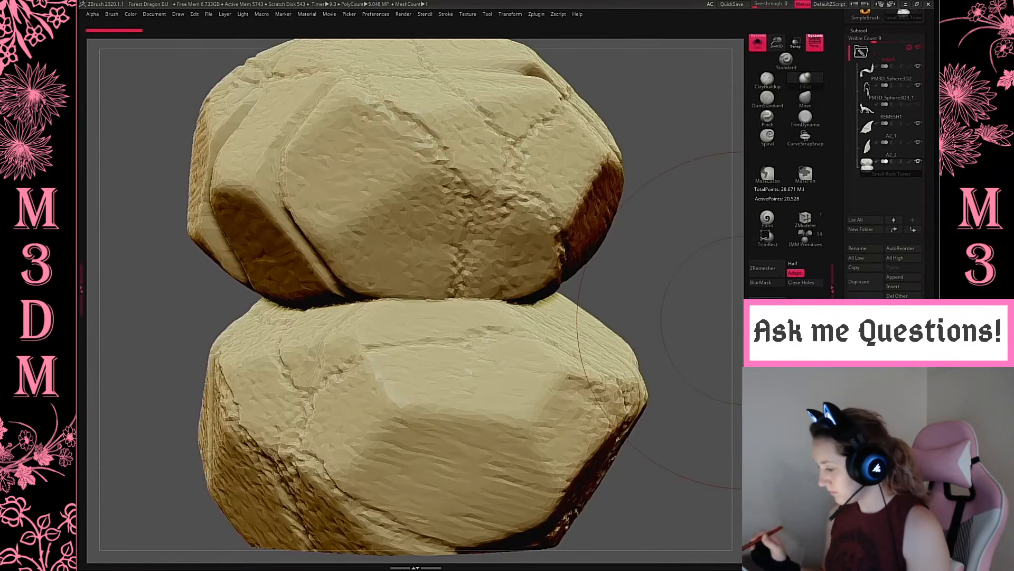
left_click(767, 306)
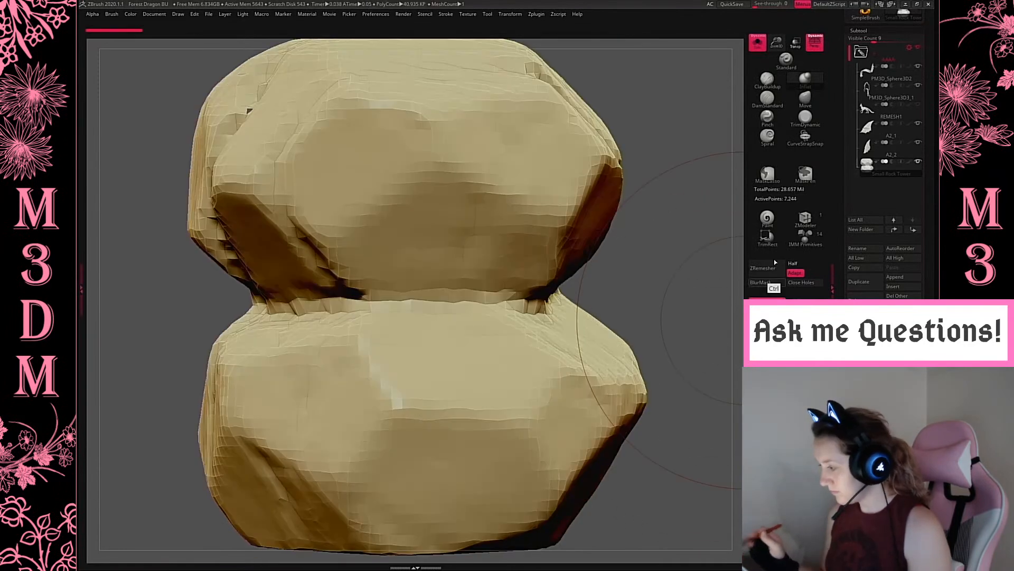
key("ctrl+z")
left_click_drag(776, 43, 776, 21)
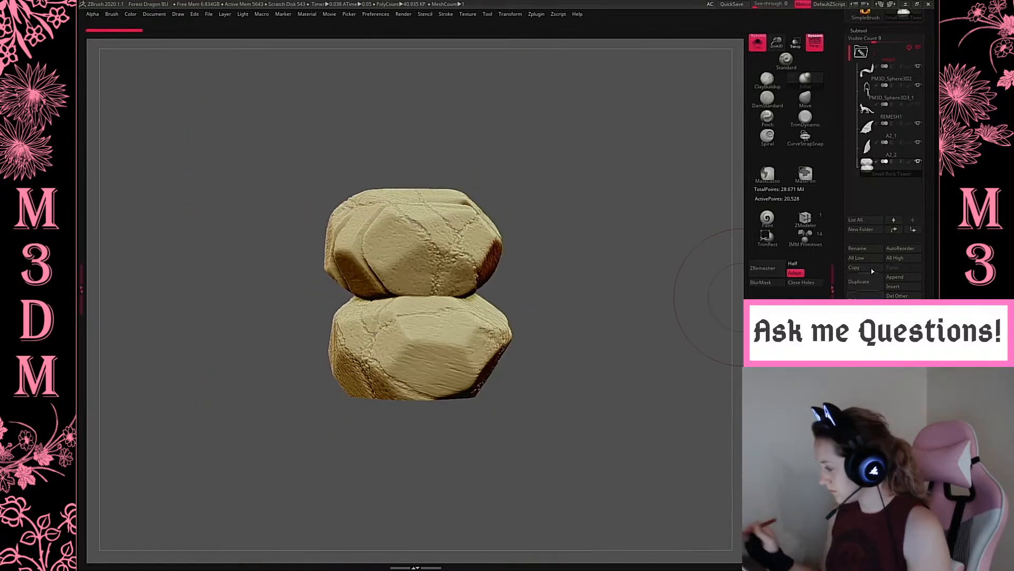
left_click(859, 31)
left_click(863, 109)
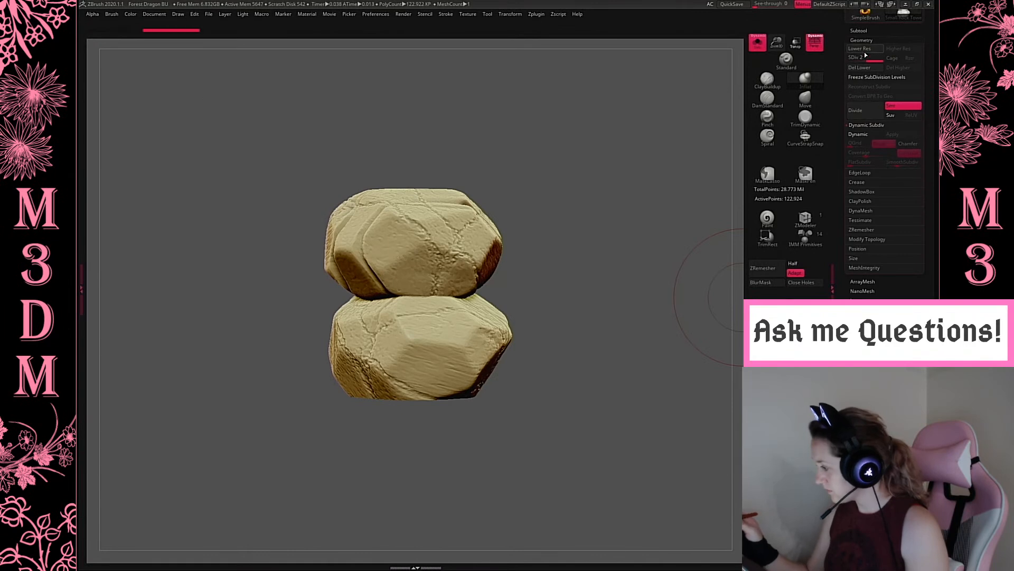
left_click(859, 31)
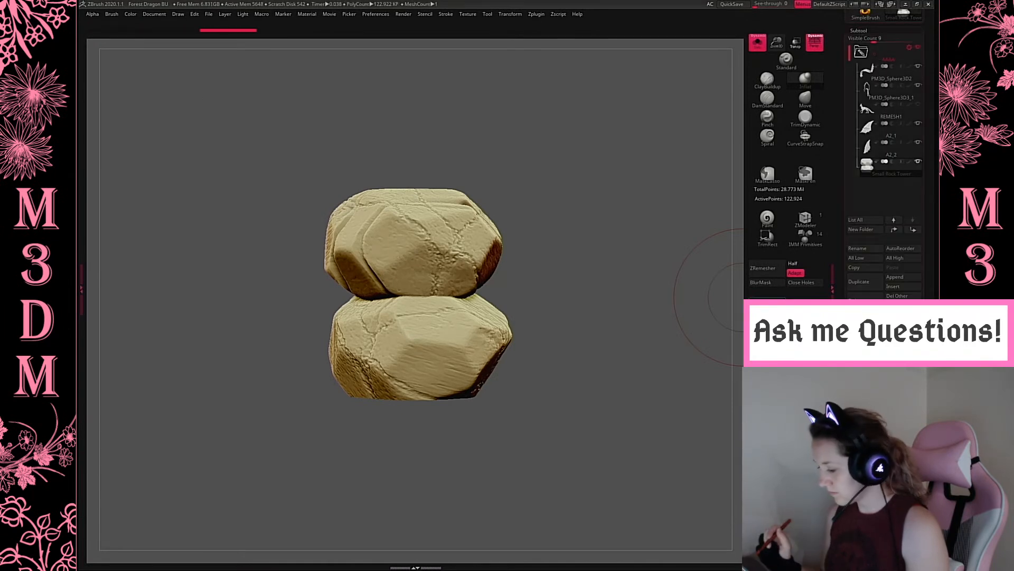
left_click(767, 302)
left_click_drag(609, 359, 533, 427, "alt")
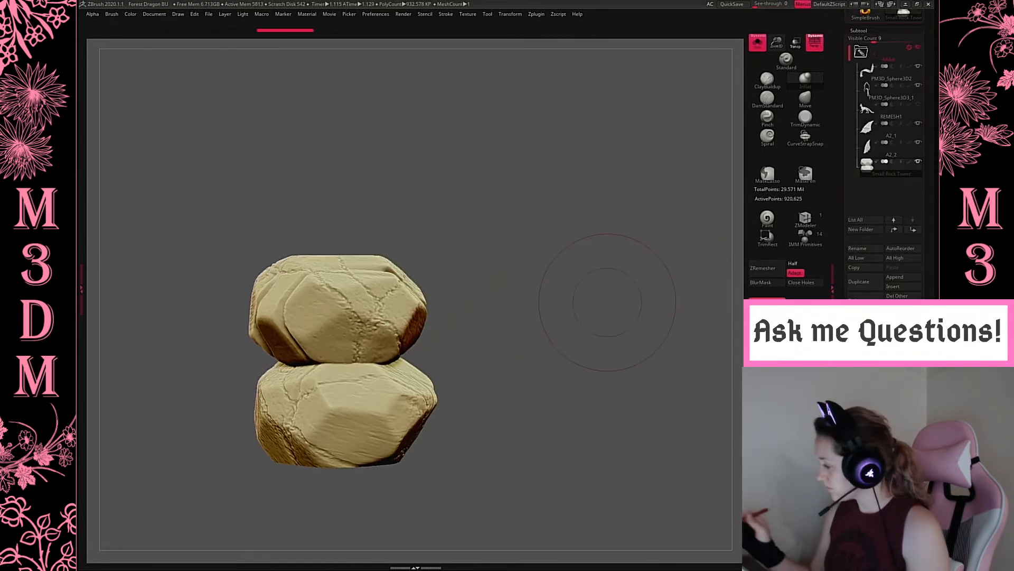
Leave solo mode and frame the complete dragon with its wings, vines and rock tower visible.
left_click(758, 42)
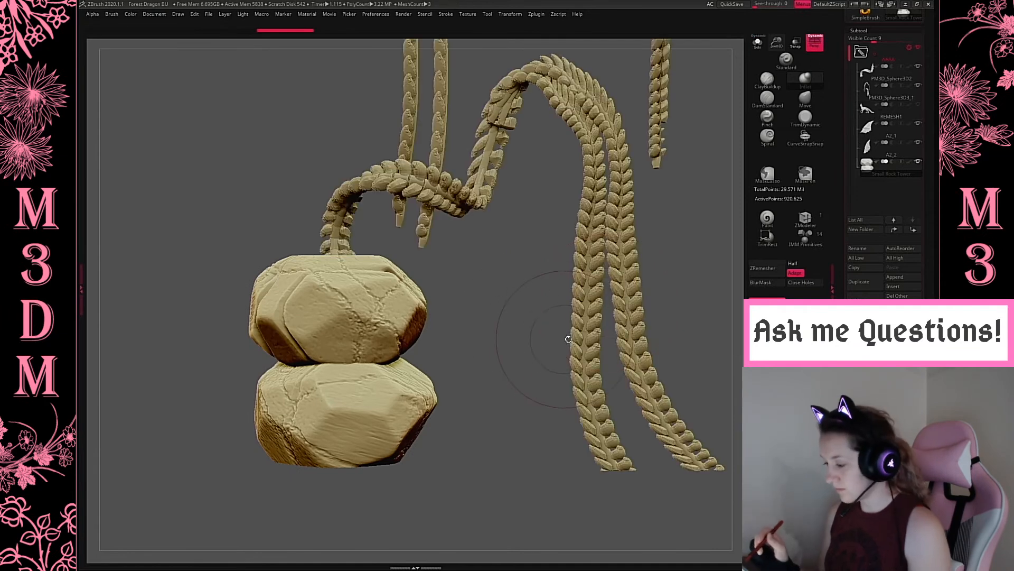
key("f")
left_click(918, 162)
left_click(918, 162)
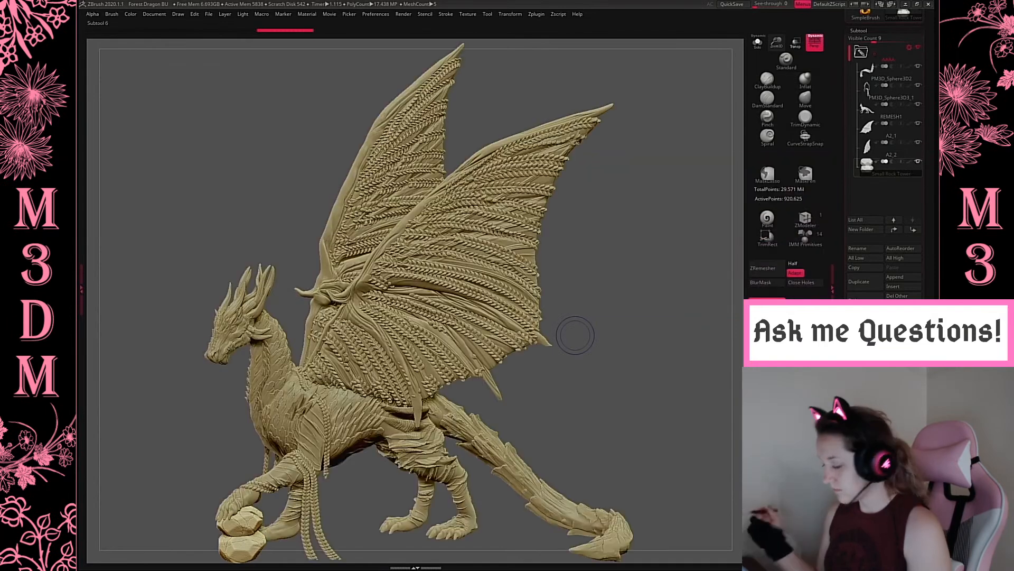
Save the project over the existing Forest Dragon BU file.
key("ctrl+s")
left_click(286, 127)
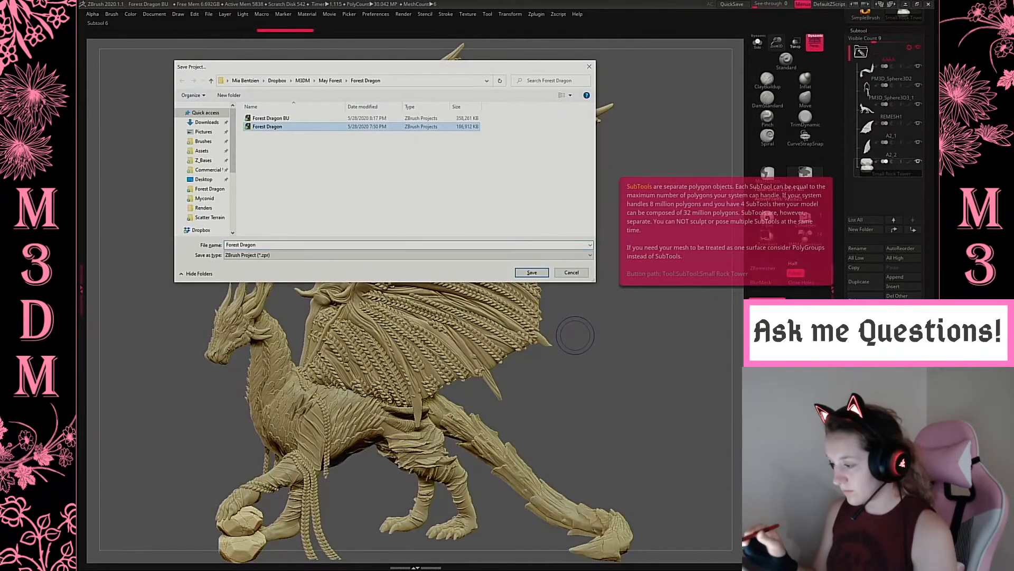
left_click(271, 118)
left_click(532, 273)
left_click(530, 283)
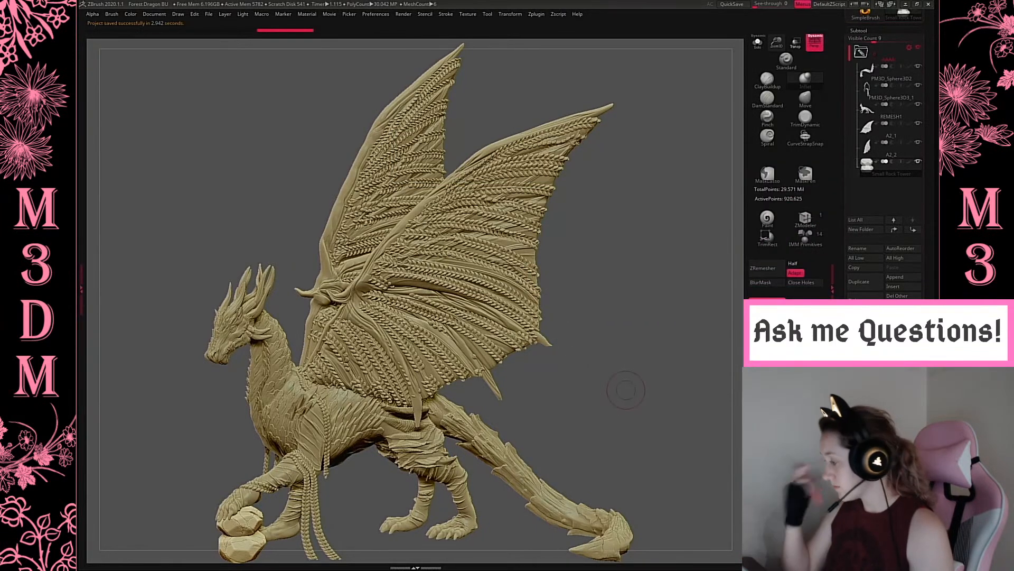
Open the Render Booleans settings for the assembled dragon.
left_click_drag(626, 390, 644, 379)
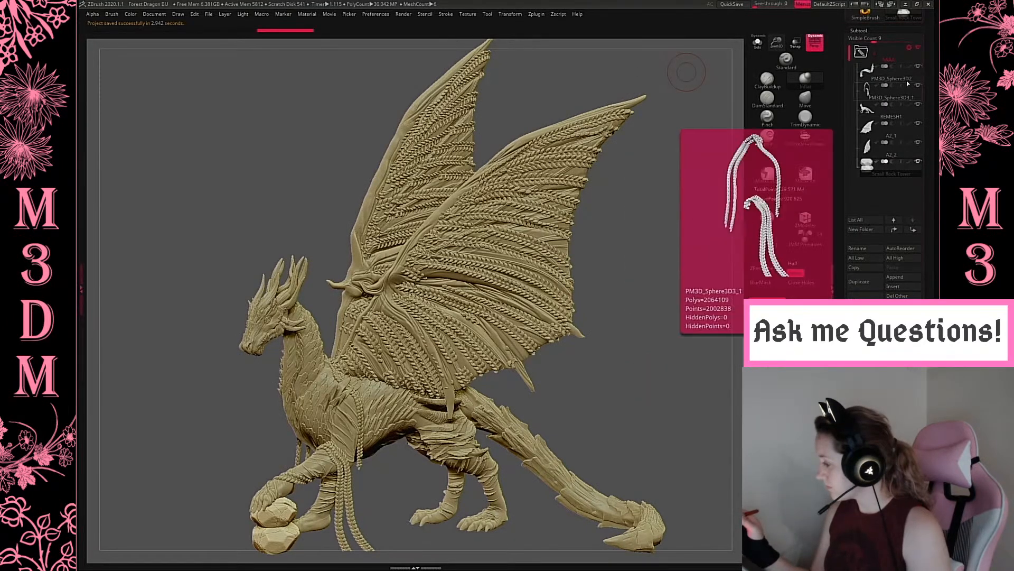
mouse_move(877, 77)
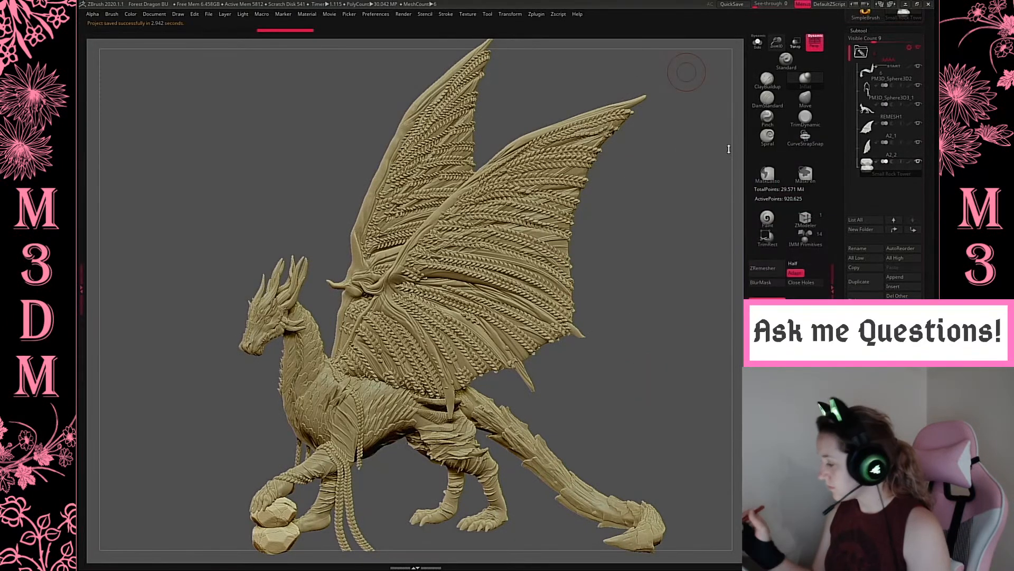
left_click(403, 14)
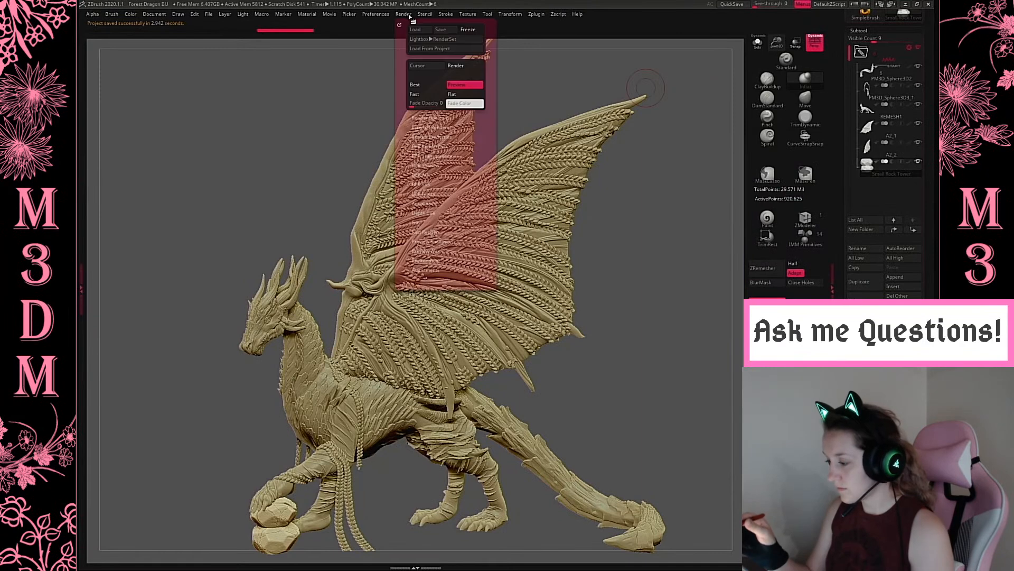
left_click(435, 159)
left_click(437, 159)
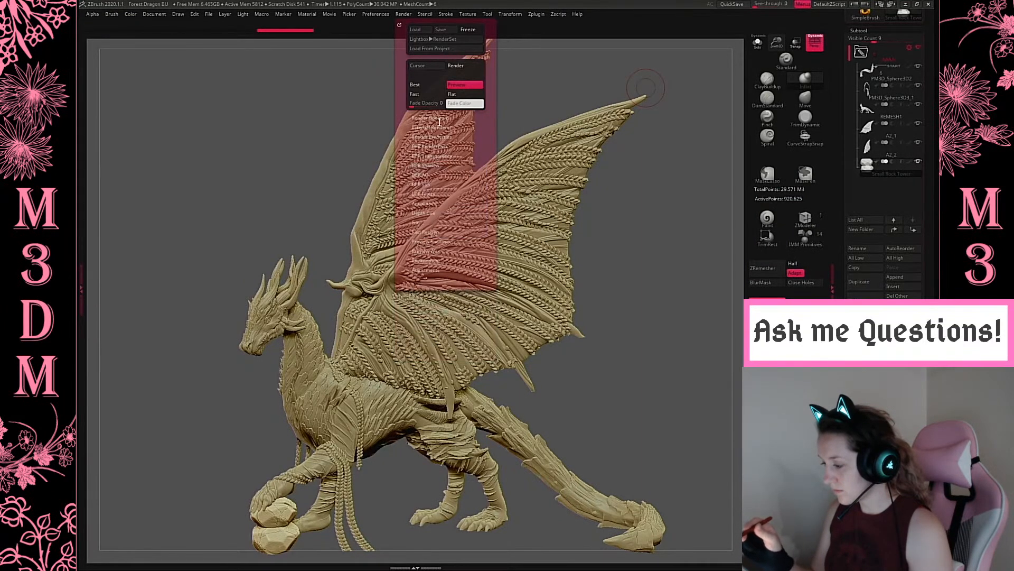
left_click(442, 118)
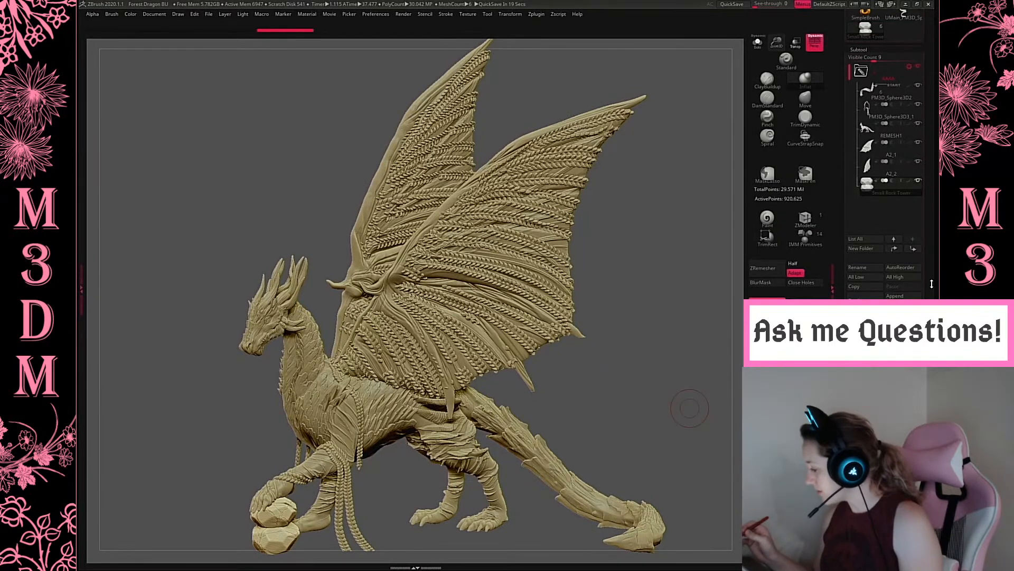
Switch to the UMain_PM3D_Sphere3D2 tool and turn on Show Issues in the Render Booleans settings.
scroll(931, 284, "up", 5)
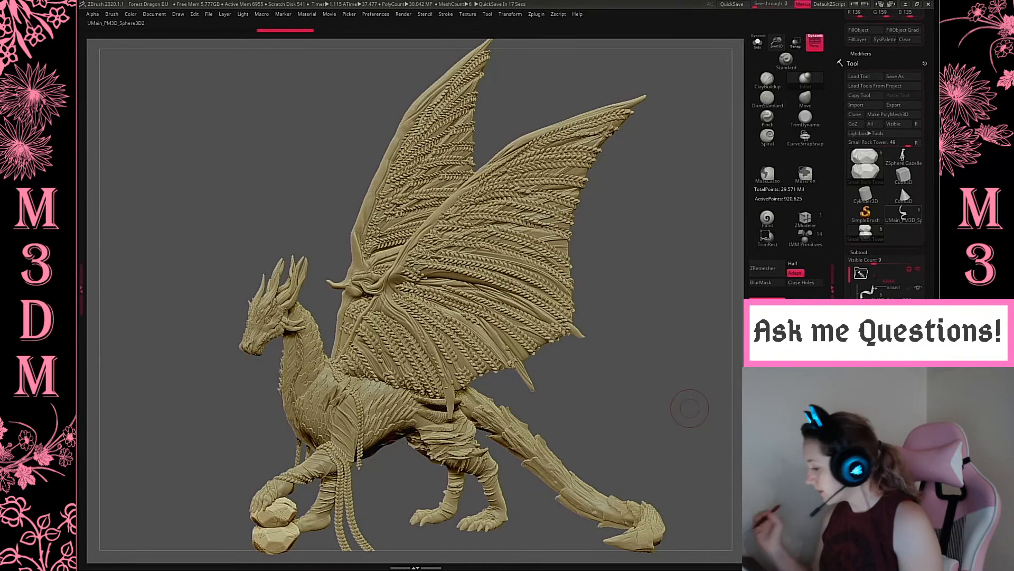
left_click(904, 214)
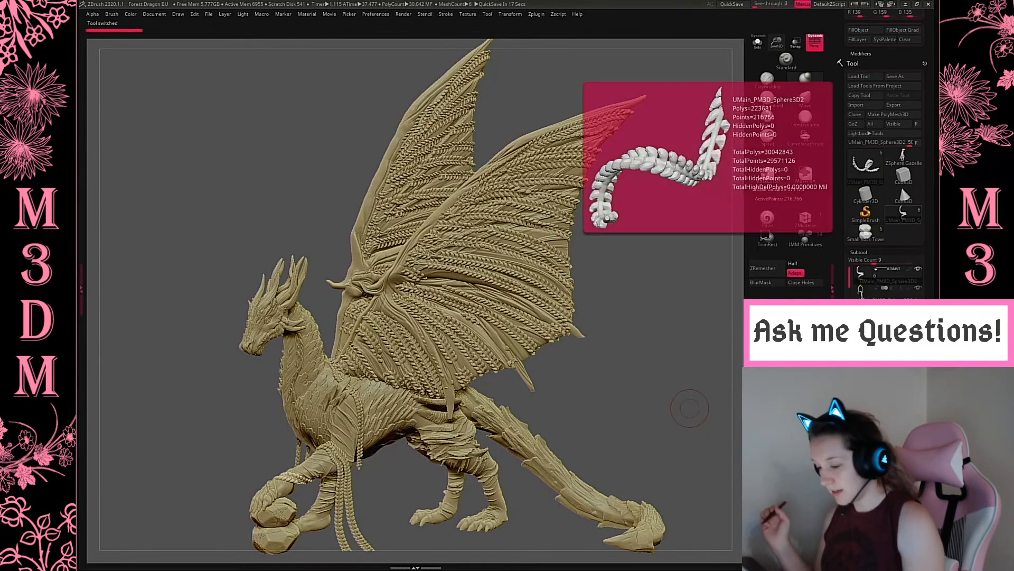
left_click(401, 15)
left_click(424, 188)
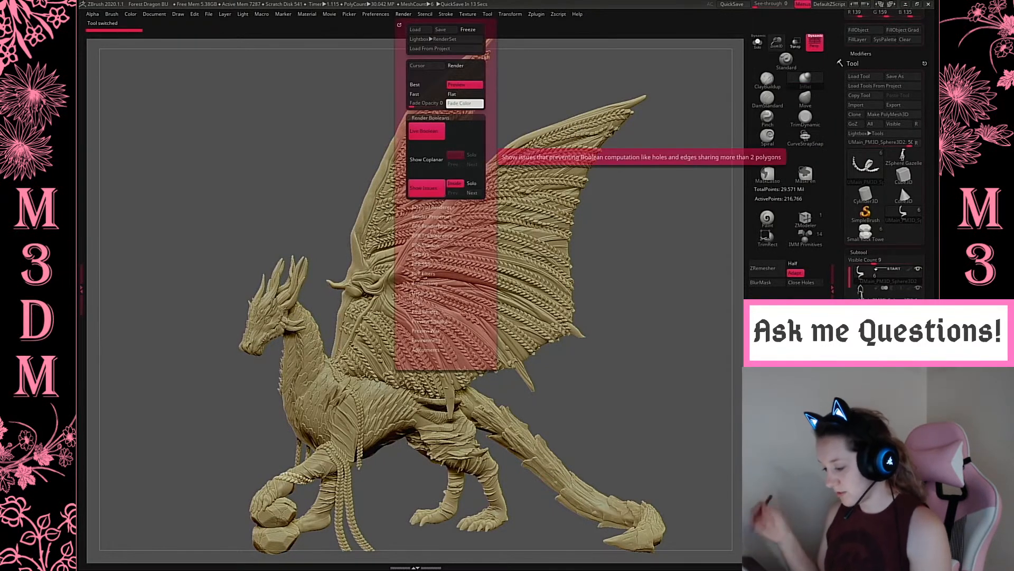
Examine the Boolean result up close along the dragon's flank, lower wing vines and hind leg wrappings for mesh problems.
left_click_drag(625, 316, 601, 182, "alt")
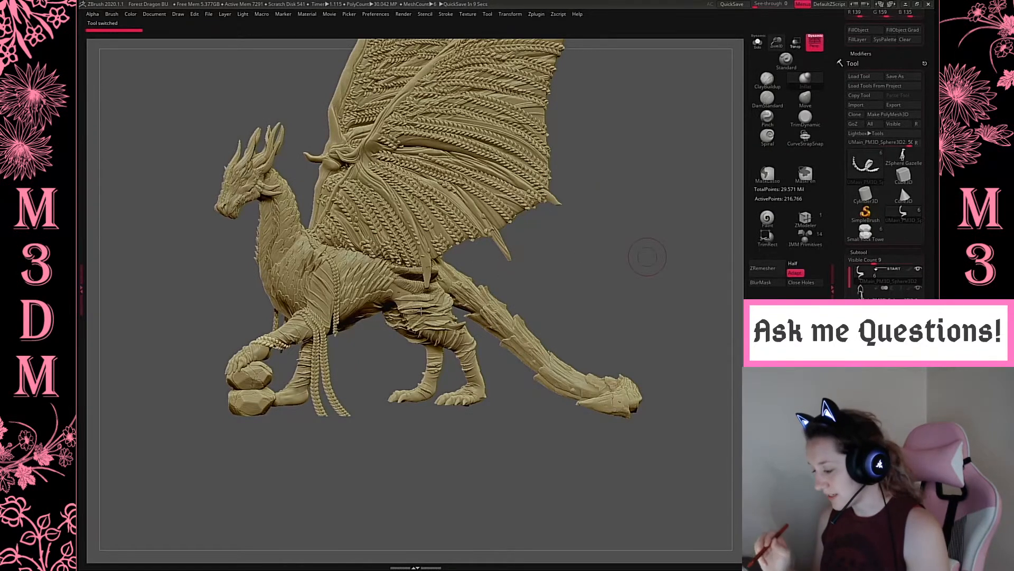
right_click_drag(421, 312, 482, 246)
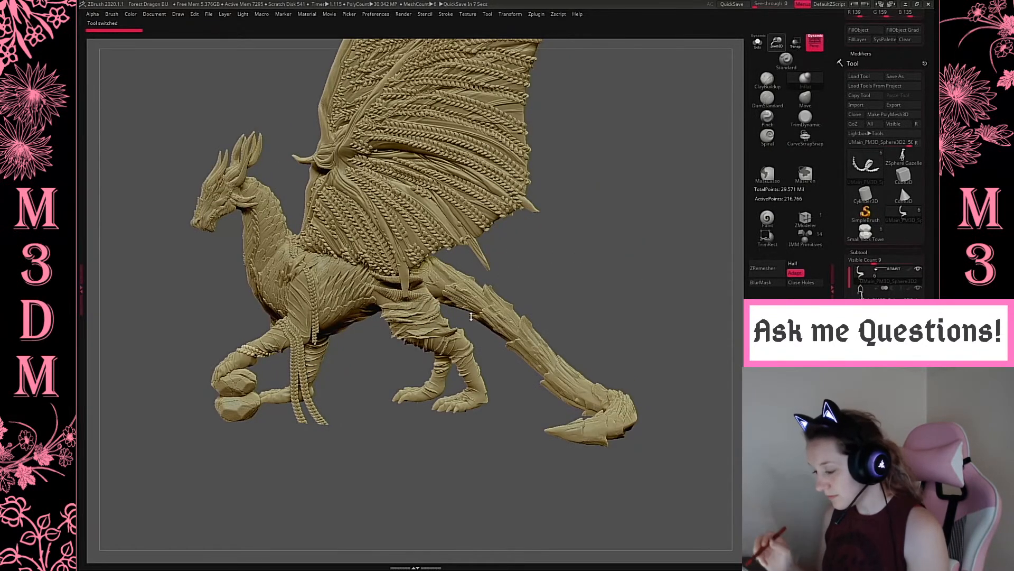
right_click_drag(471, 316, 443, 334, "ctrl")
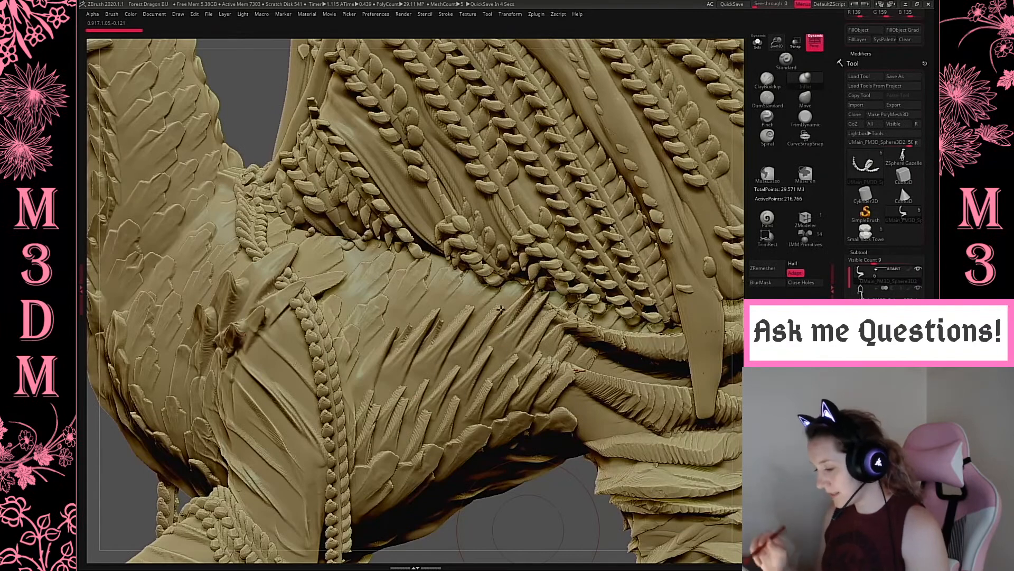
right_click_drag(513, 340, 353, 211, "alt")
right_click(440, 373)
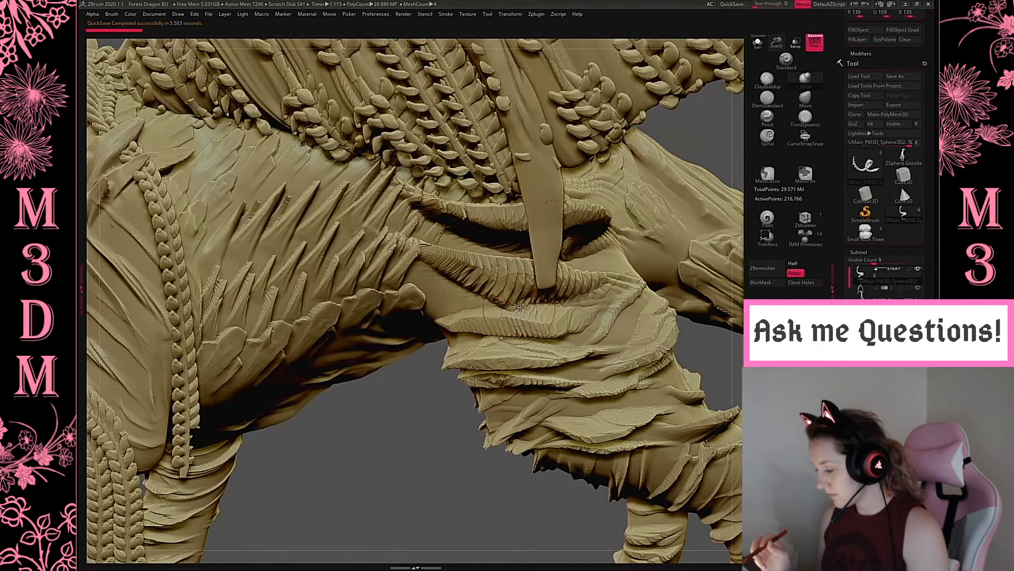
right_click(527, 311)
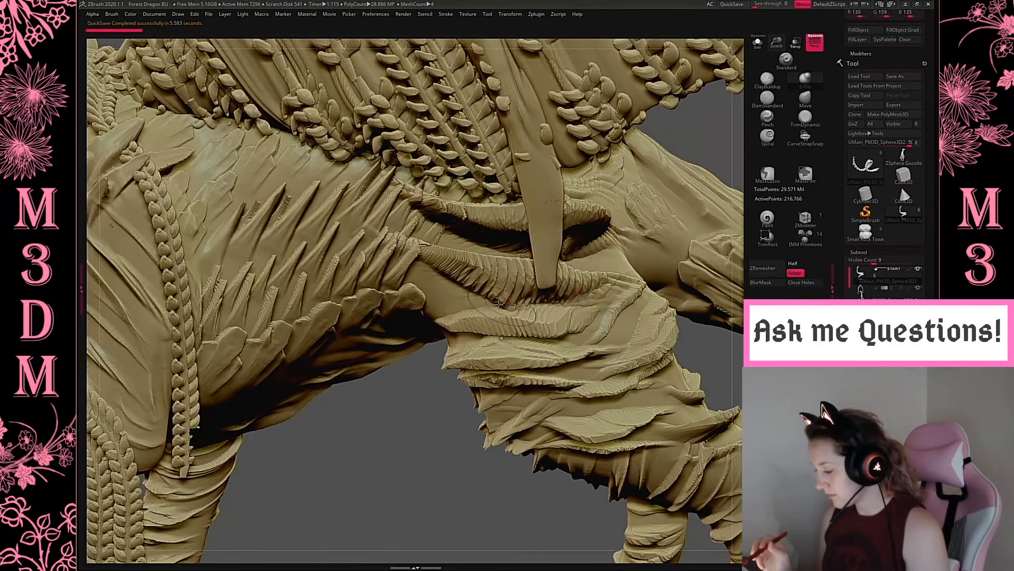
mouse_move(518, 303)
left_mouse_down("shift")
mouse_move(502, 304)
mouse_move(527, 303)
mouse_move(506, 277)
mouse_move(477, 289)
mouse_move(497, 300)
mouse_move(517, 287)
left_mouse_up("shift")
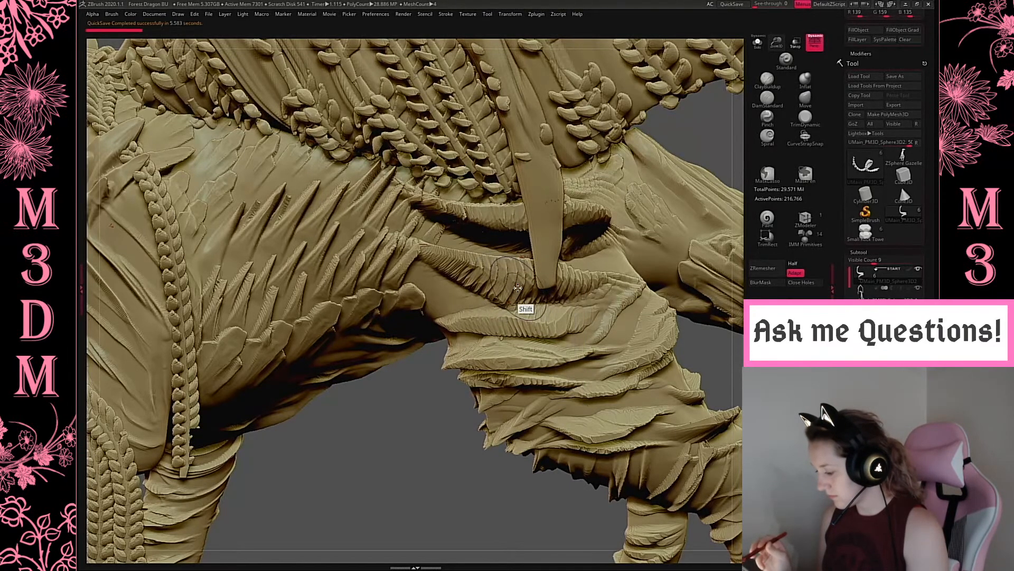
key("space")
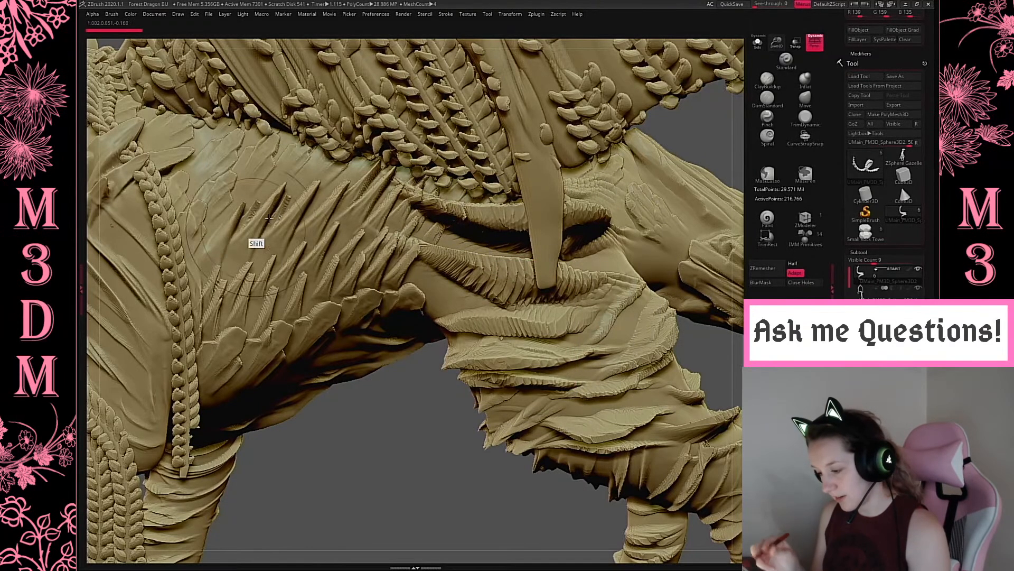
left_click(805, 118)
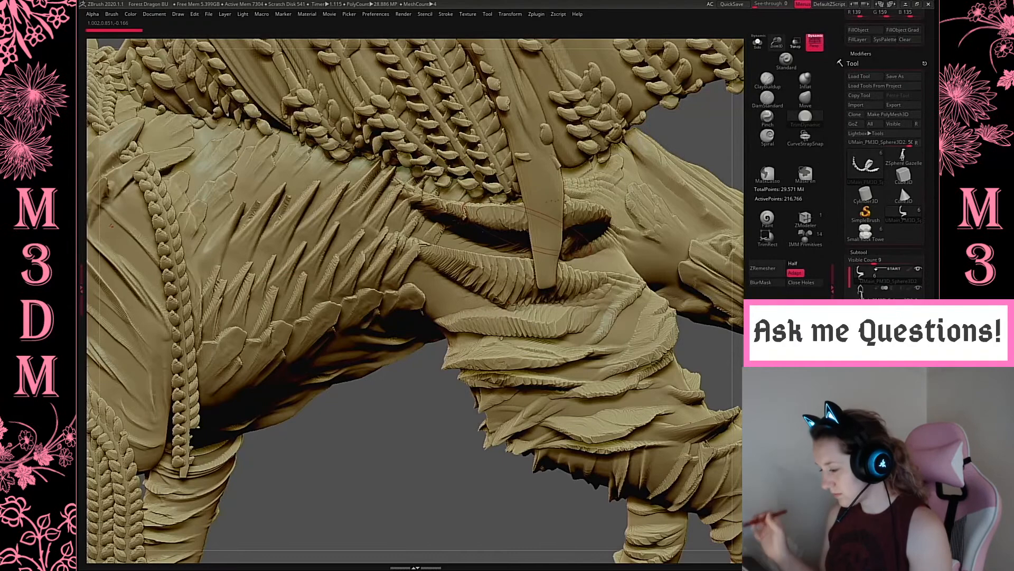
Convert the UMain vine into a separate PolyMesh3D and close its holes.
left_click_drag(929, 132, 929, 282)
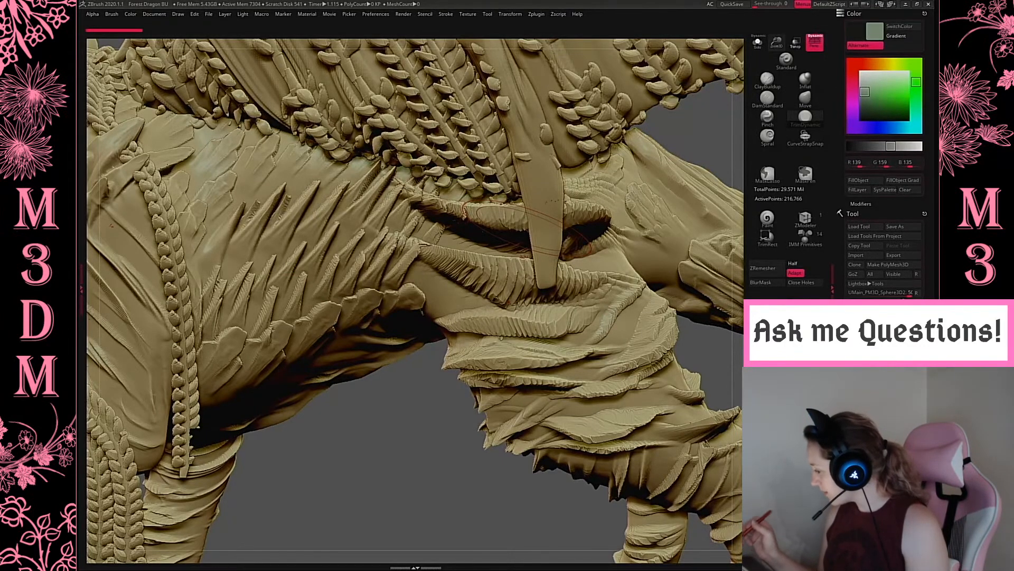
left_click(900, 264)
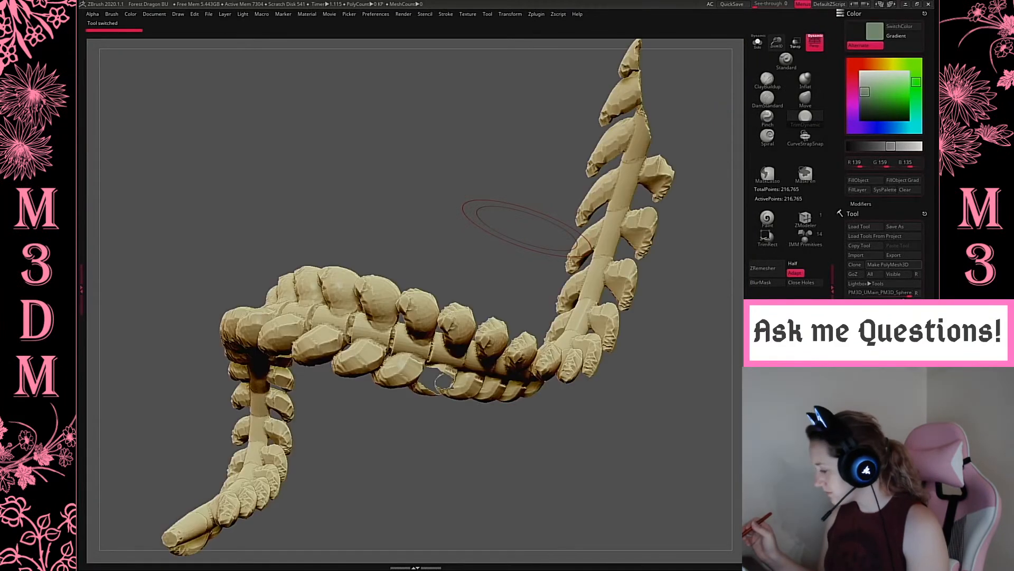
left_click_drag(520, 228, 419, 249)
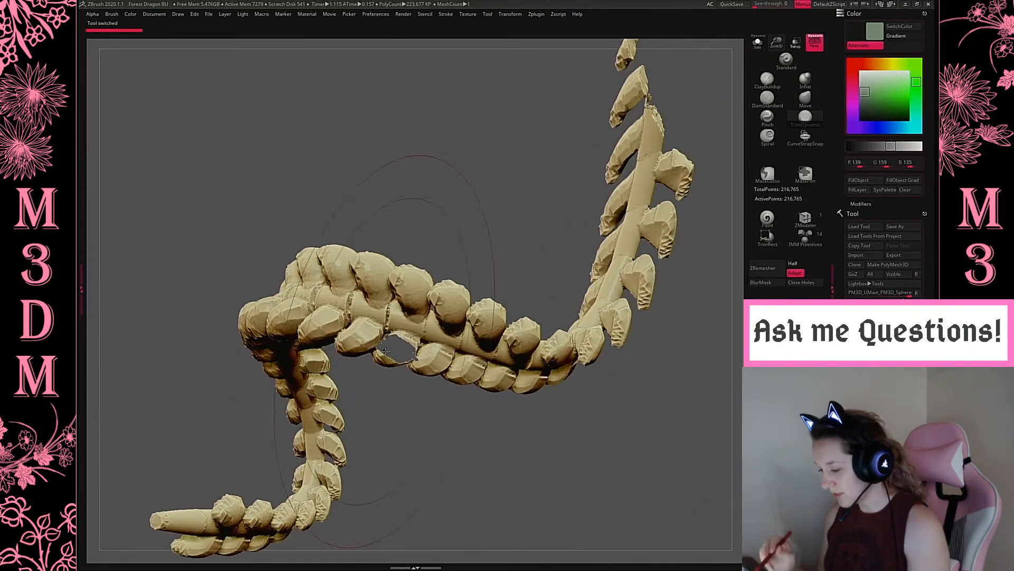
left_click(802, 283)
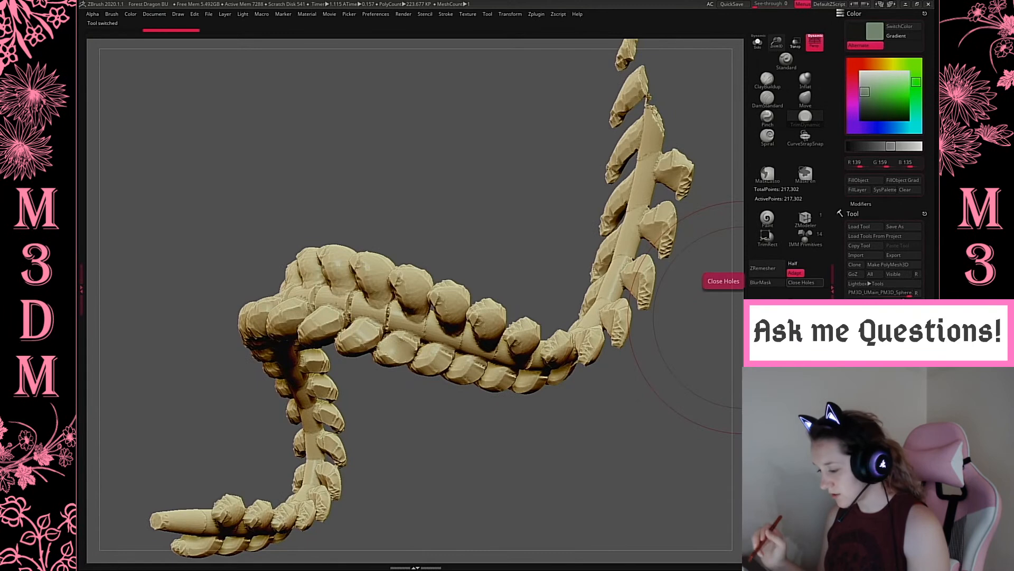
Compare the front-leg vine in the Boolean and Small Rock Tower versions of the dragon with the separate repaired vine.
left_click(898, 319)
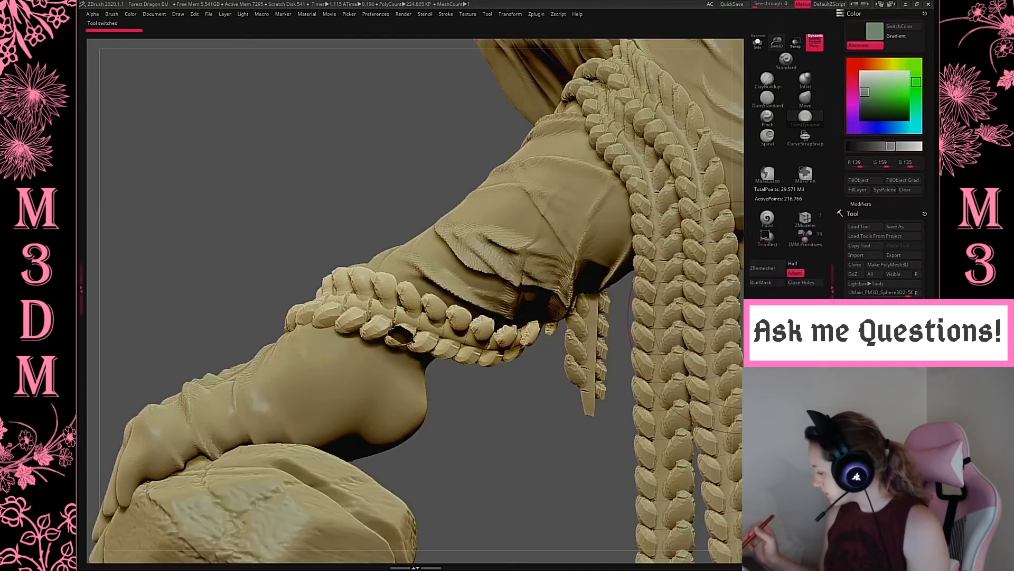
left_click(898, 318)
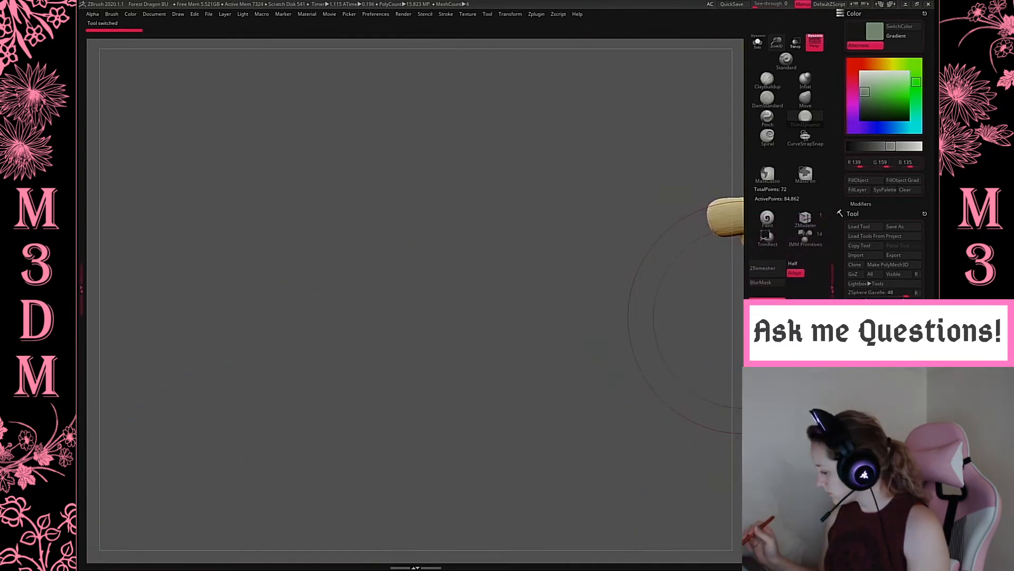
left_click(898, 318)
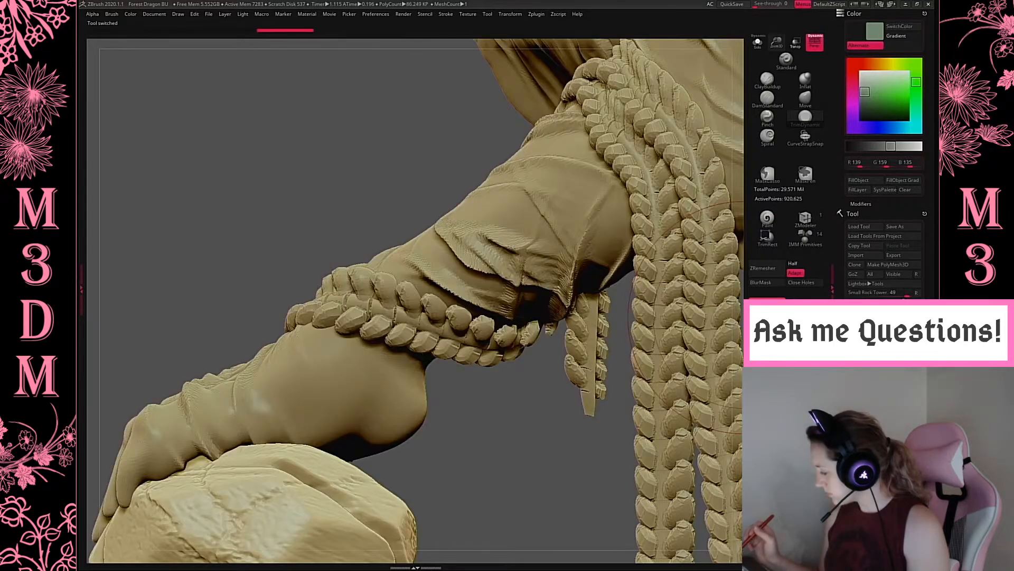
left_click(899, 318)
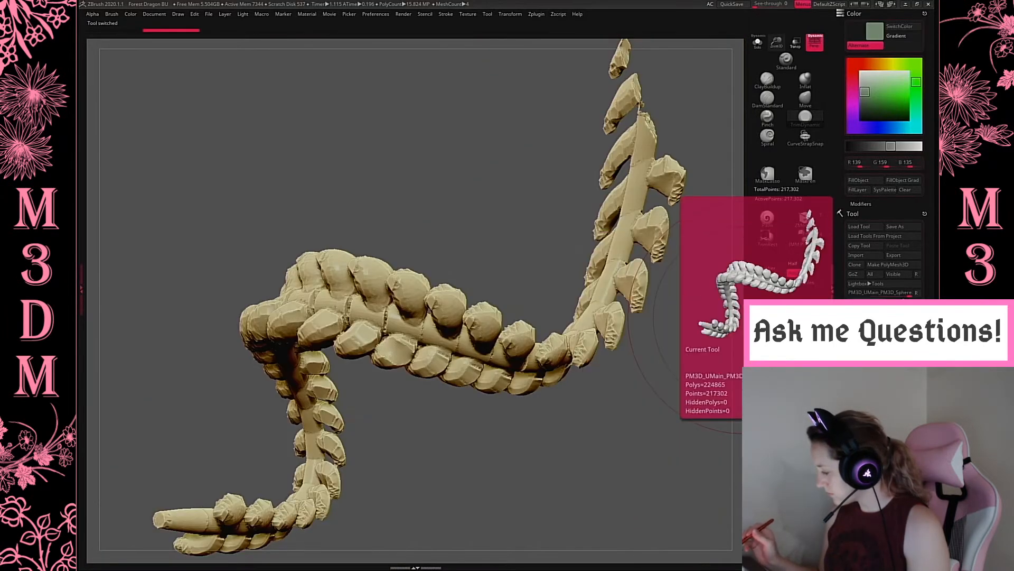
left_click_drag(618, 471, 698, 464)
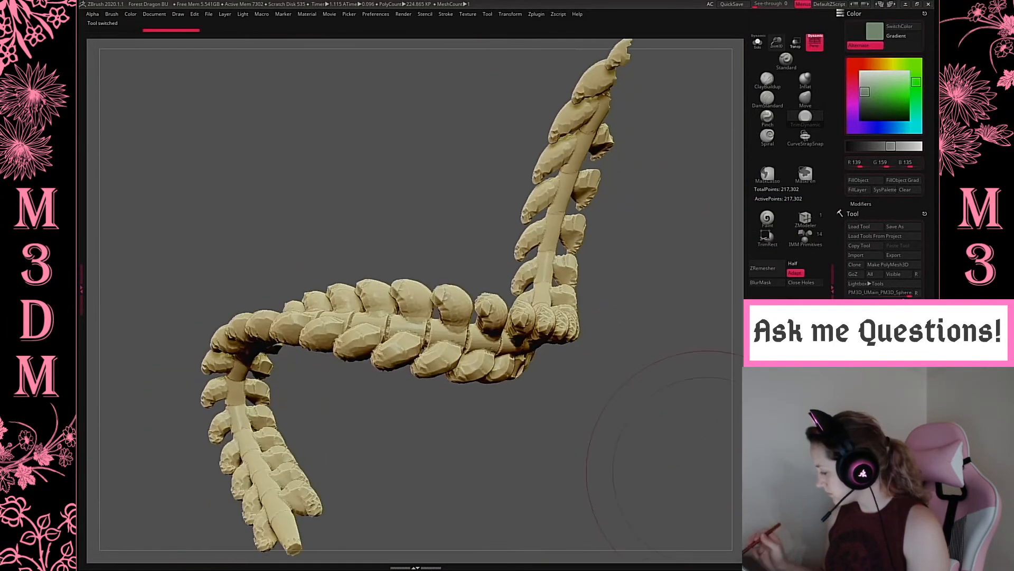
Return to the Small Rock Tower version of the dragon, select the front-leg vine PM3D_Sphere3D2 and frame the complete model.
left_click(898, 318)
right_click(547, 378)
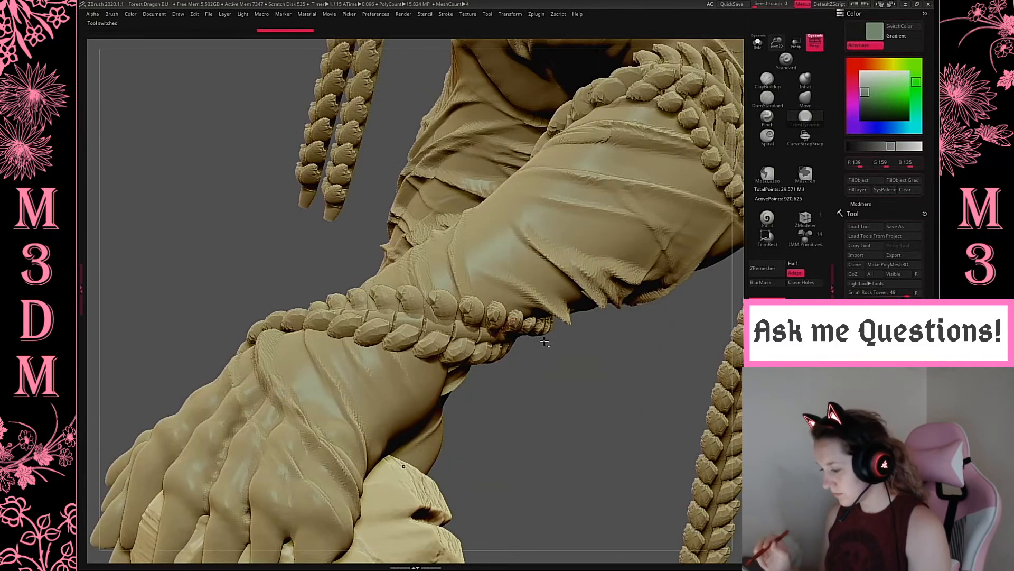
left_click(517, 324, "alt")
mouse_move(613, 386)
left_mouse_down()
mouse_move(580, 351)
mouse_move(615, 496)
left_mouse_up()
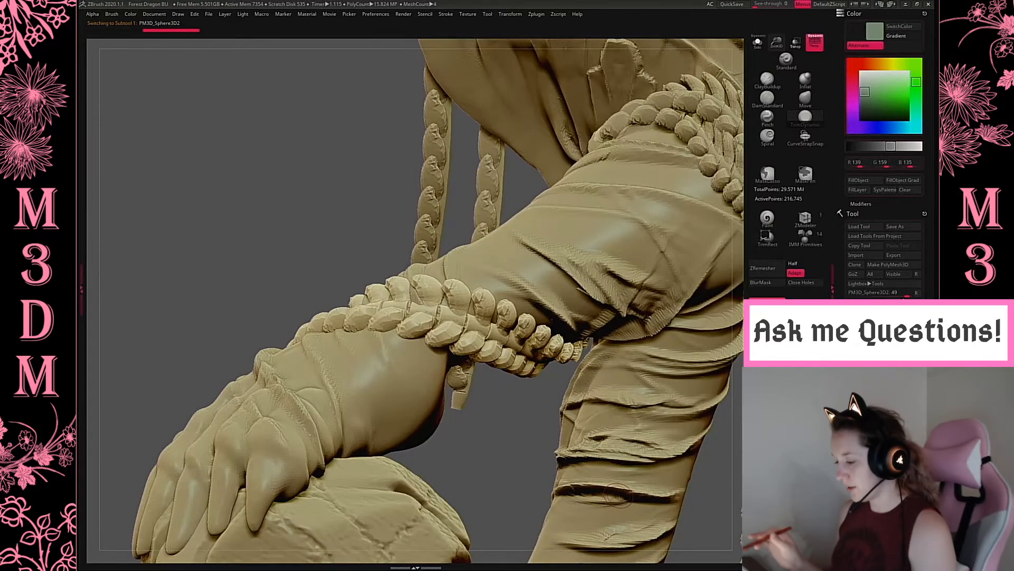
key("f")
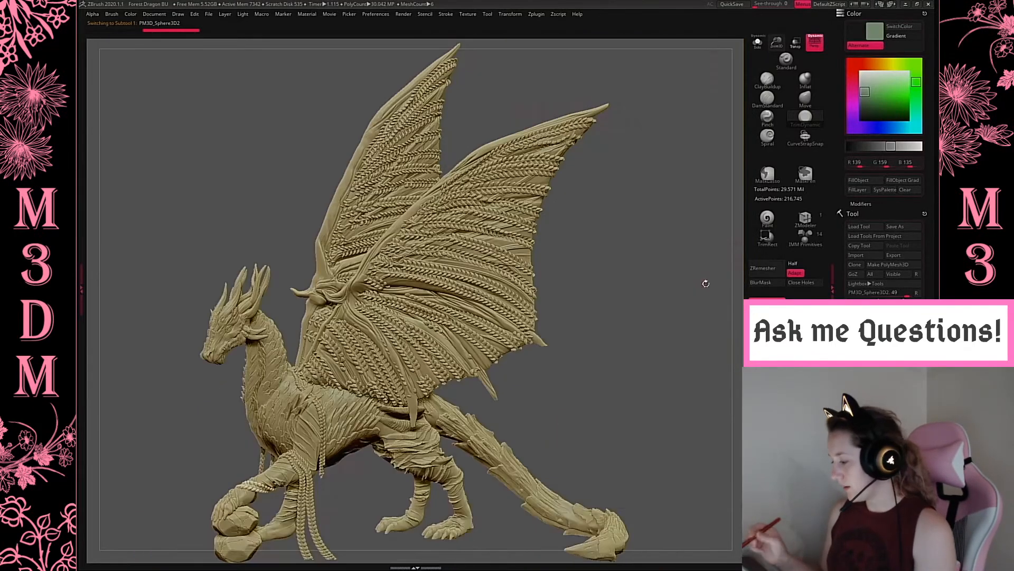
left_click_drag(627, 370, 636, 354, "alt")
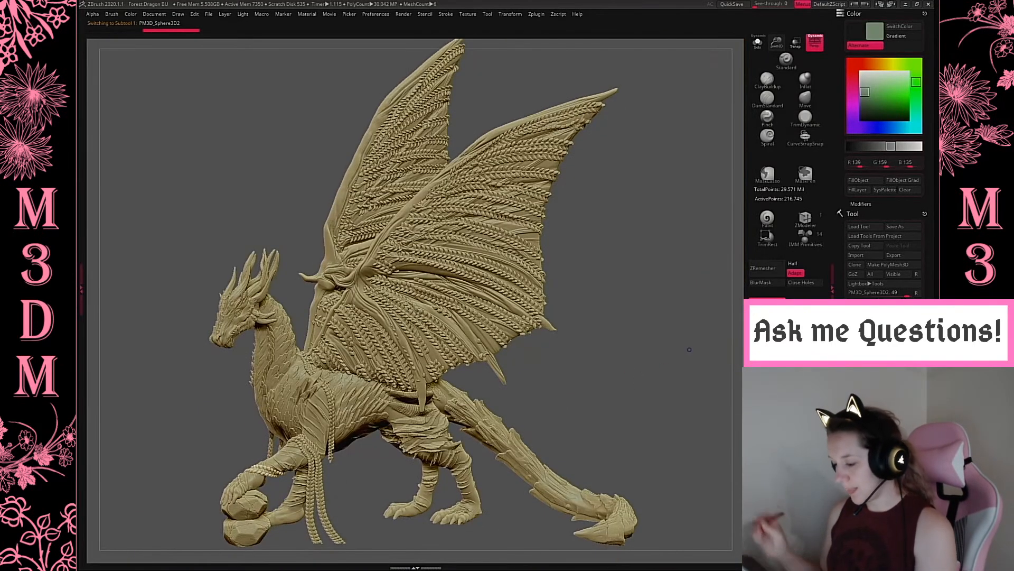